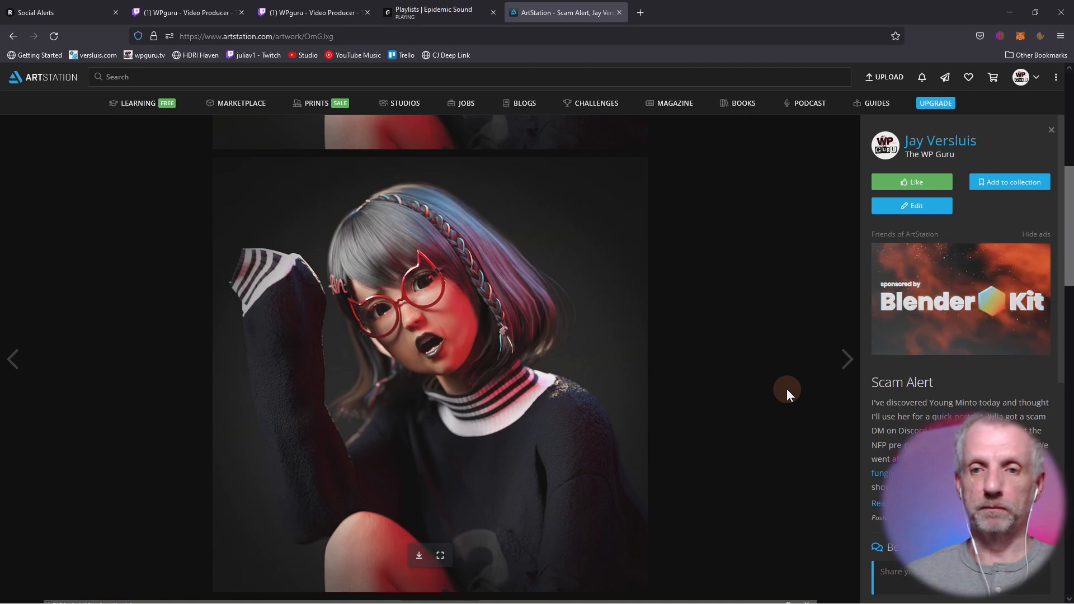
Step: Switch to DAZ Studio, filter the Figures products by "rin" and open the Rin for Genesis 8 Female product
click(1010, 13)
click(260, 596)
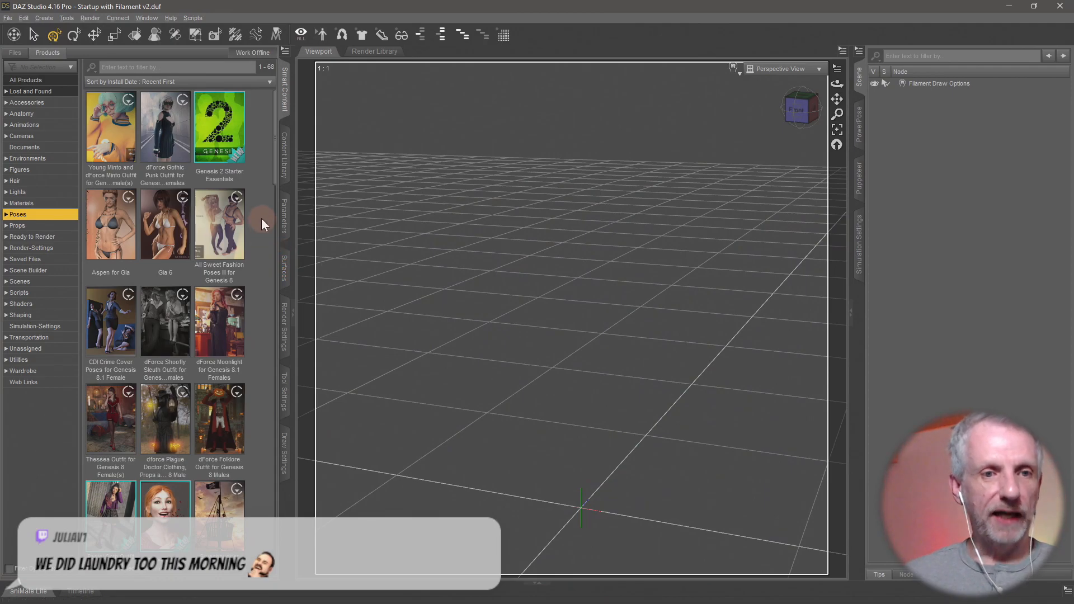
click(53, 170)
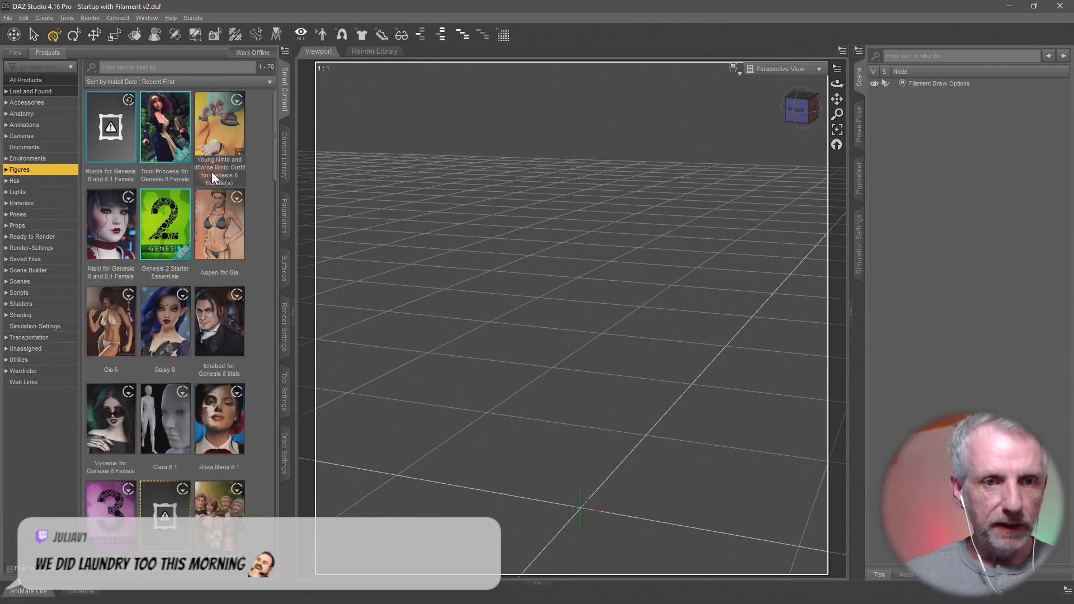
scroll(260, 185, down, 10)
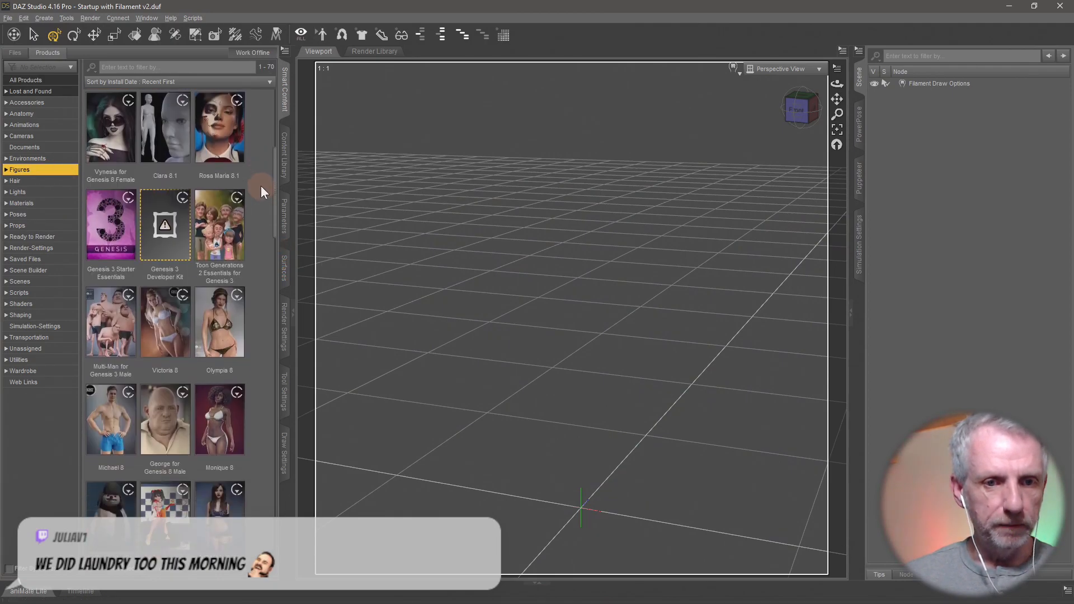
scroll(261, 185, up, 10)
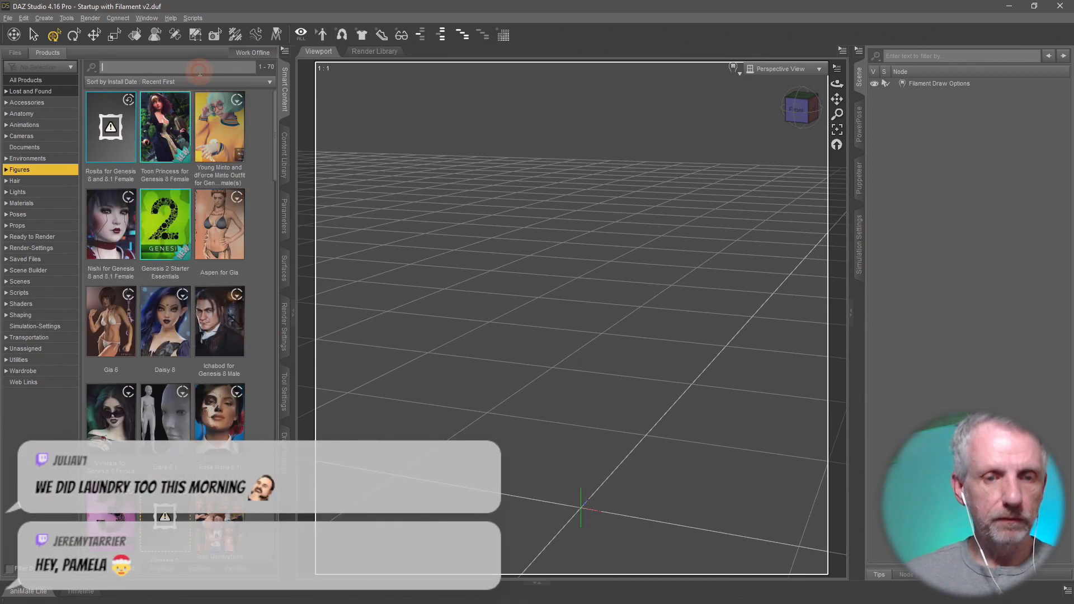
text(rin)
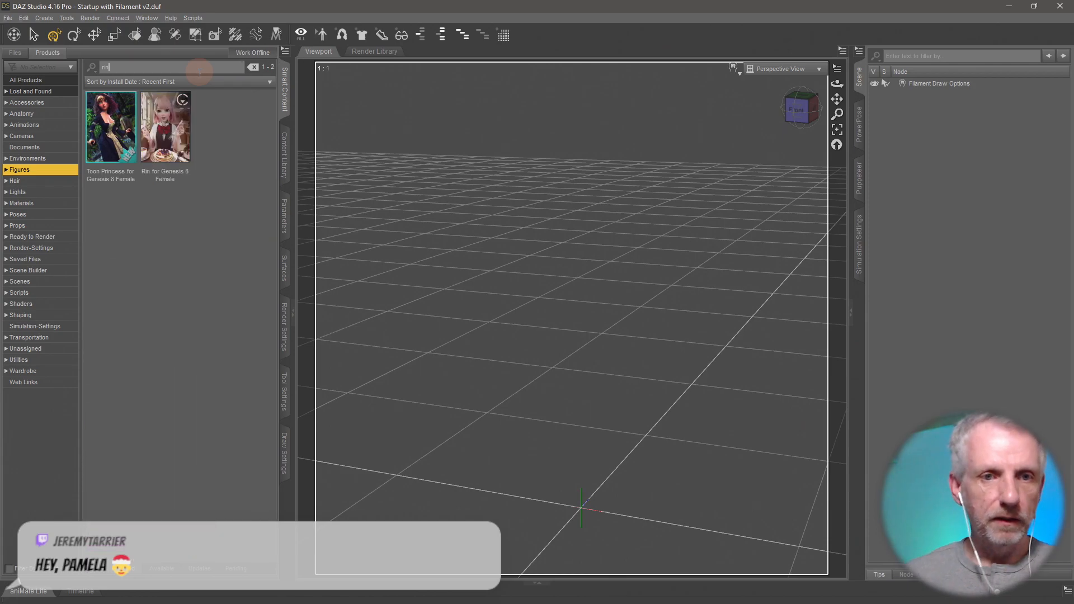
double_click(173, 143)
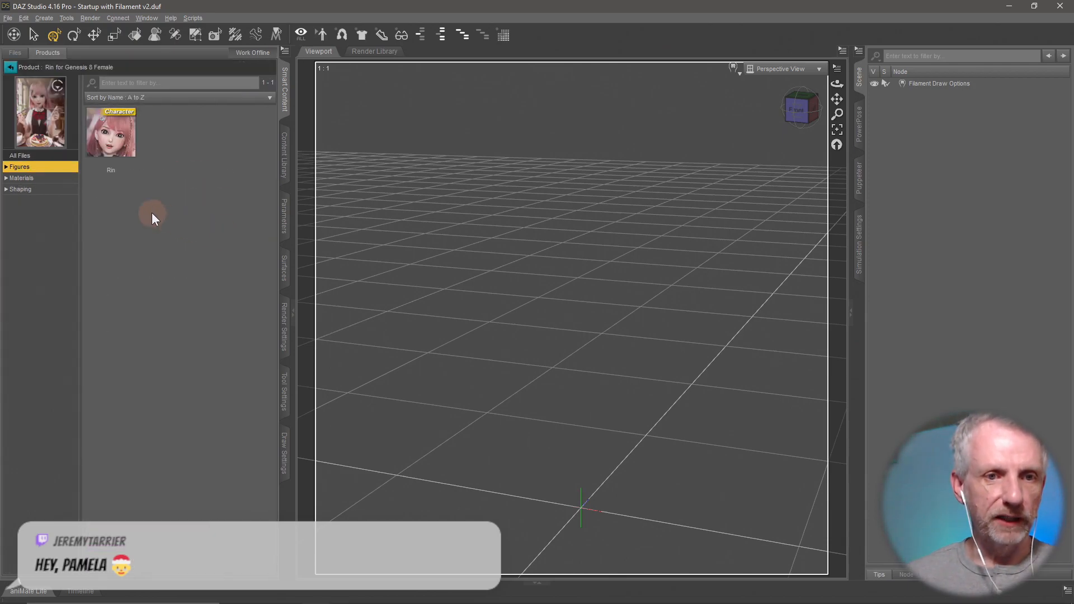
Step: Examine the materials, shaping presets and figure files included in the Rin for Genesis 8 Female product
click(56, 178)
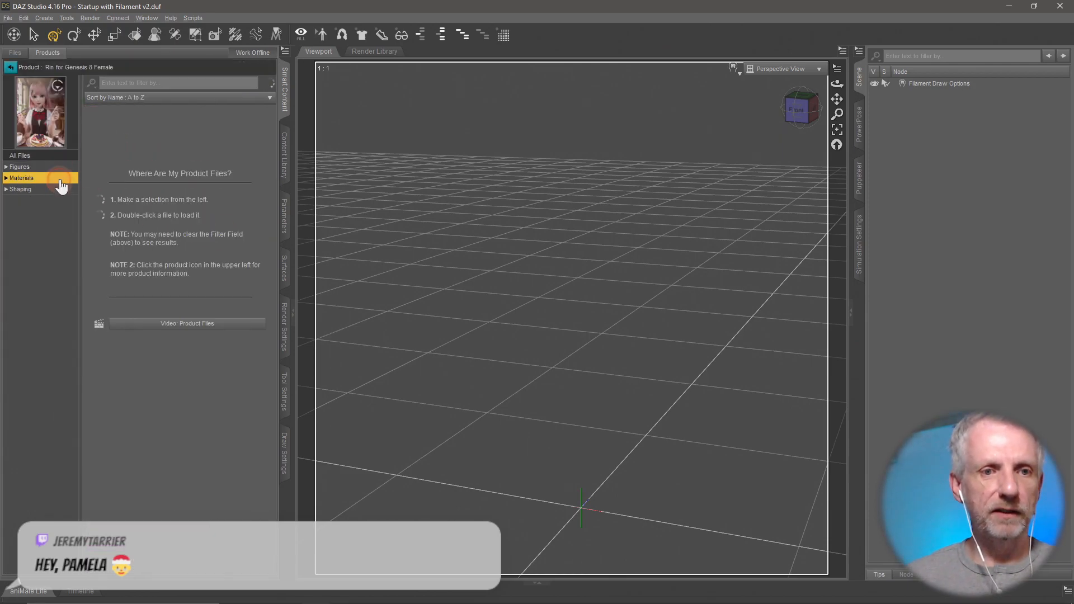
scroll(236, 258, down, 3)
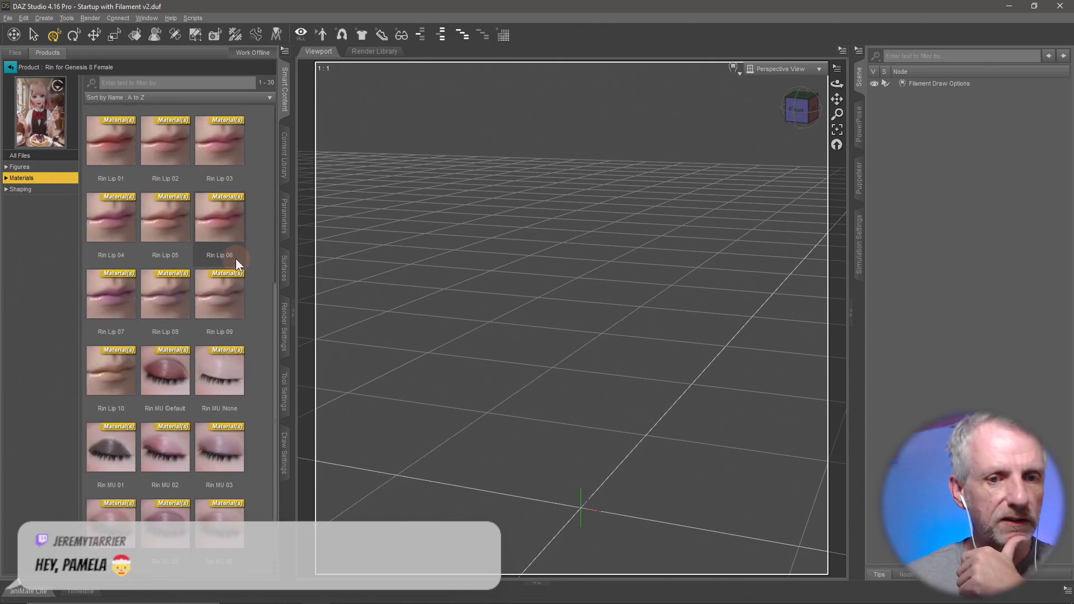
scroll(236, 258, up, 3)
scroll(236, 258, down, 3)
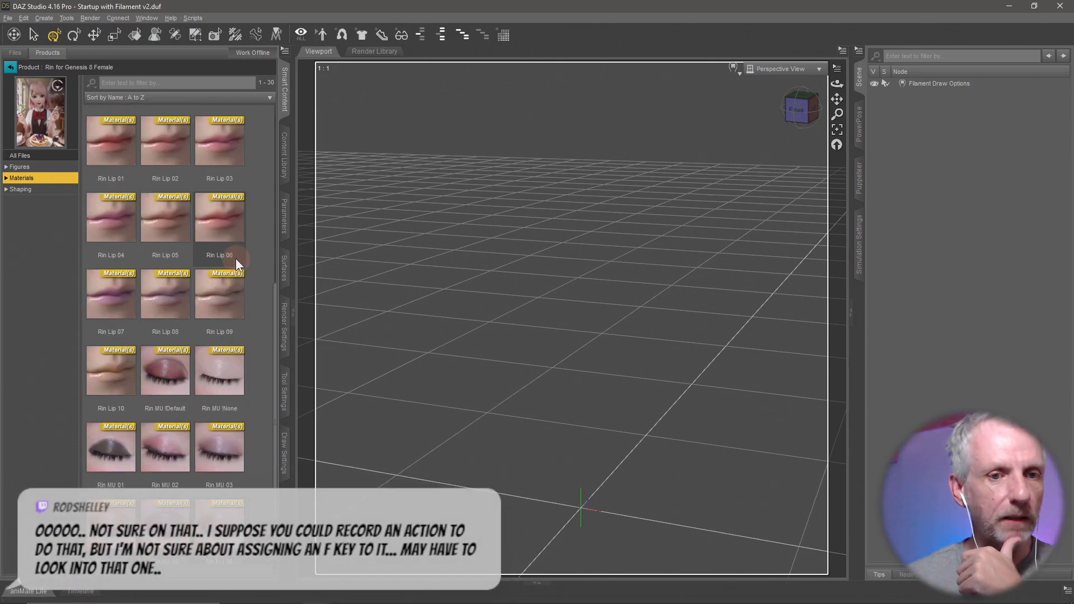
click(60, 190)
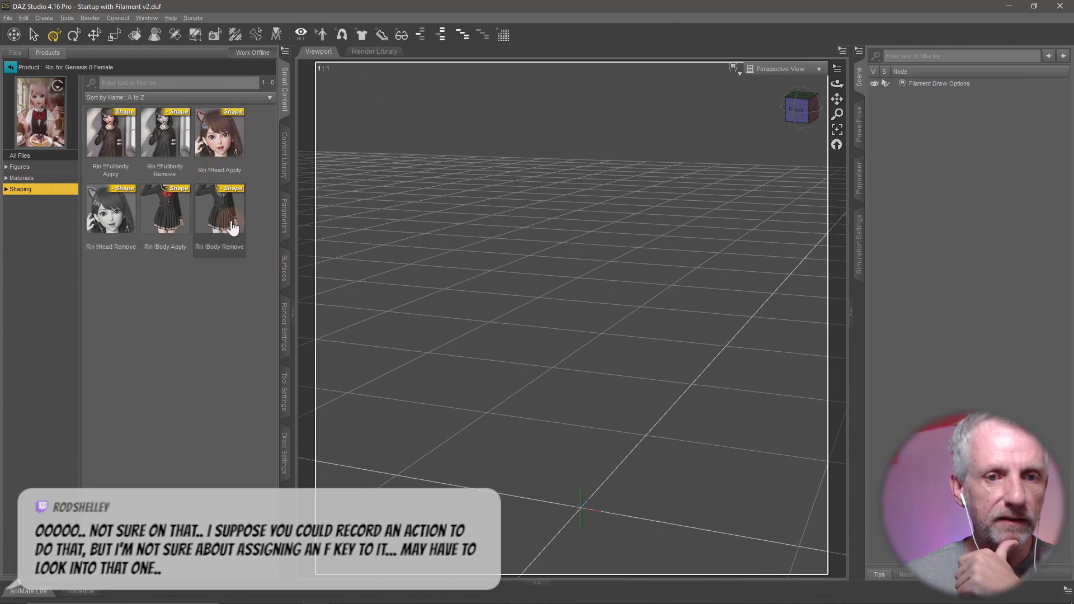
click(174, 252)
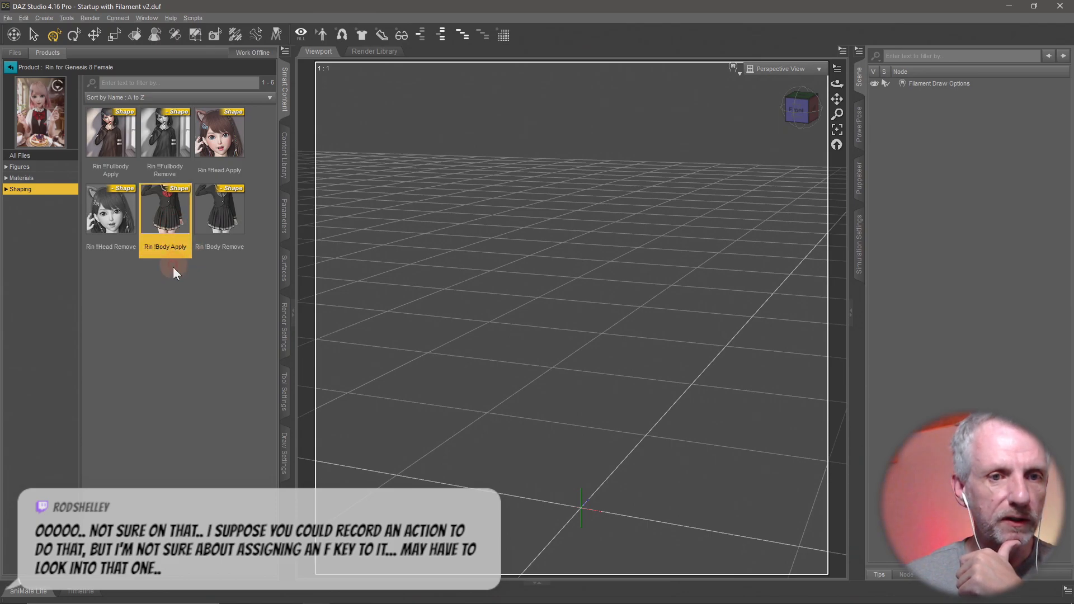
click(121, 147)
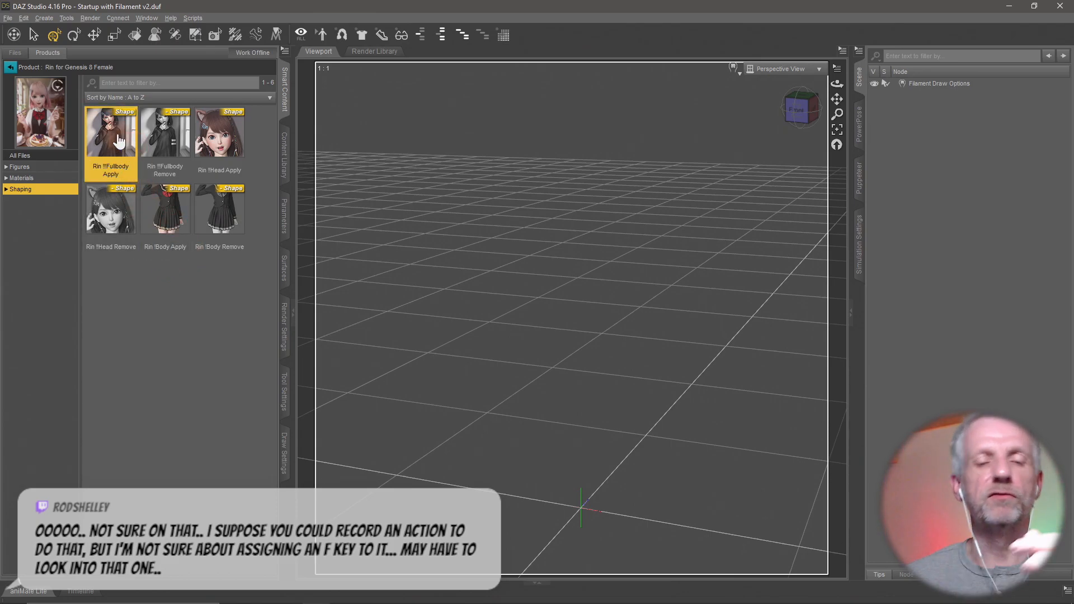
mouse_move(119, 141)
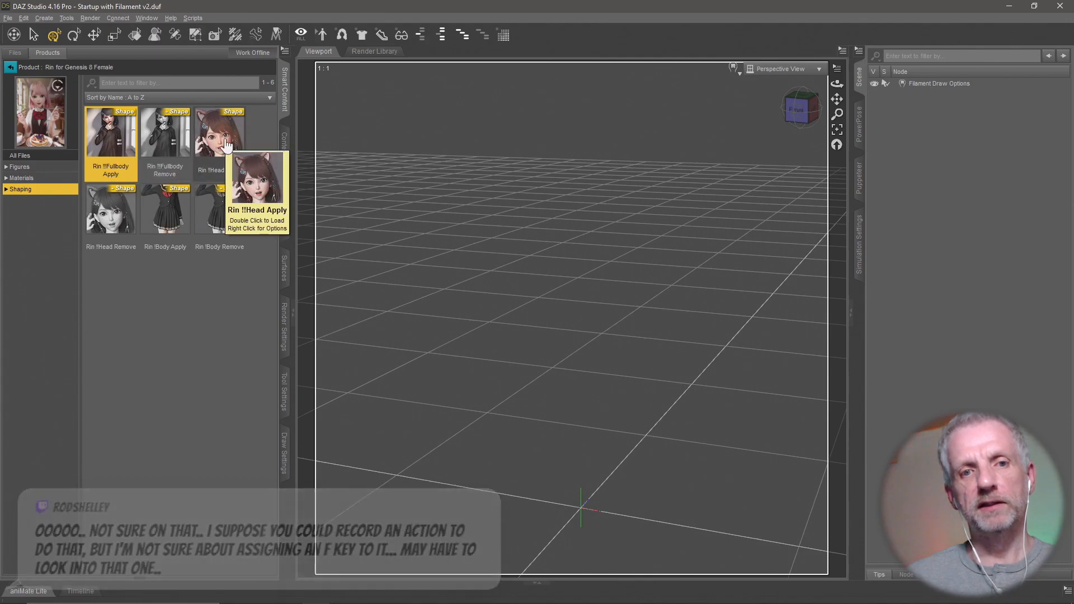
click(165, 224)
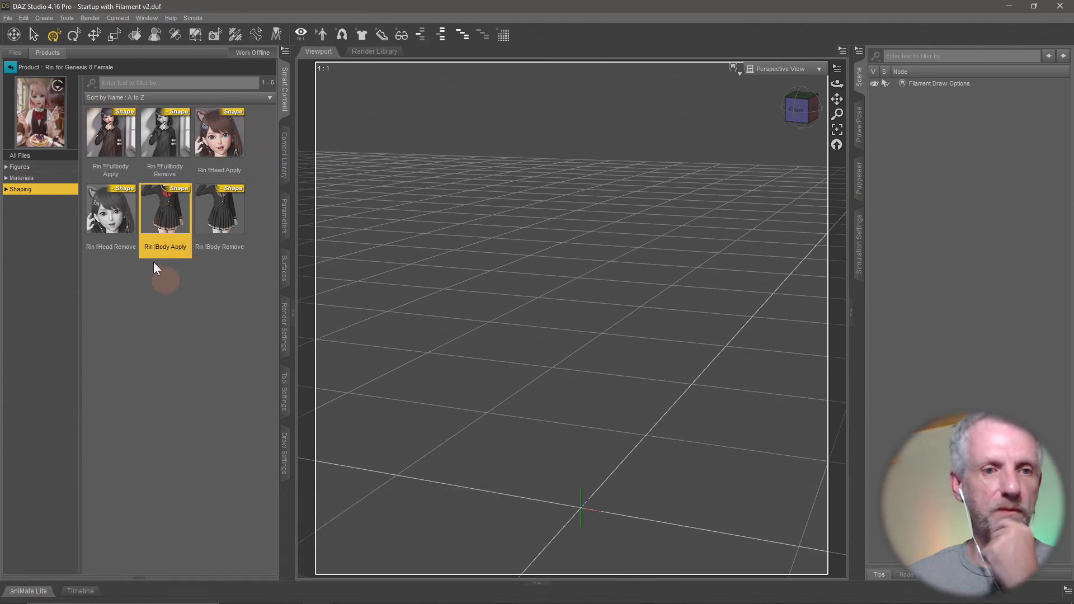
click(44, 166)
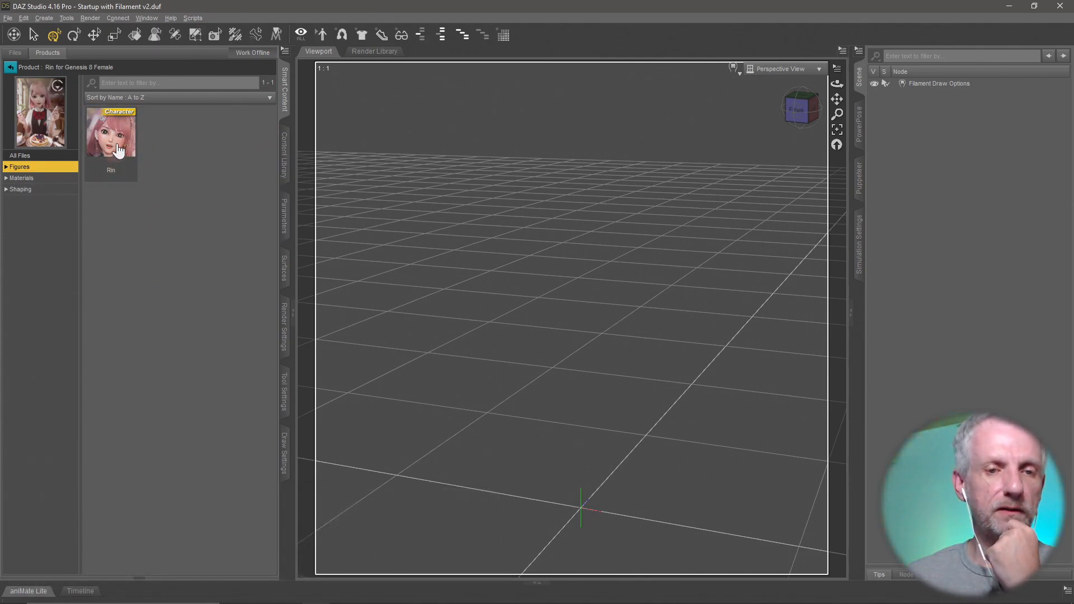
click(149, 189)
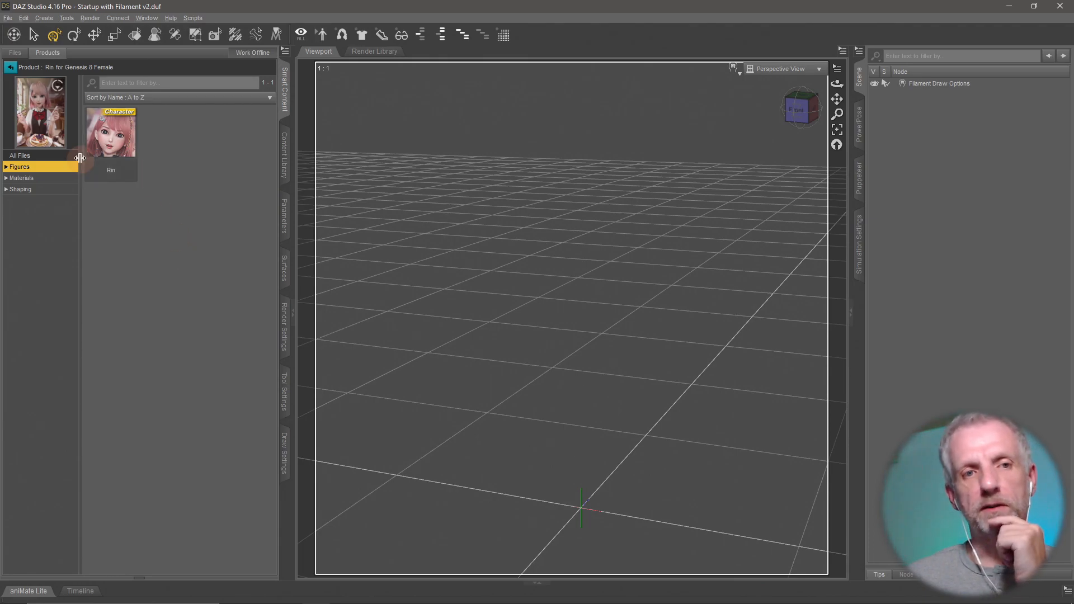
Step: Find the Stream Safe Textures product by filtering the figures for "stre" and load its G8F Tanned actor into the scene
click(11, 68)
click(148, 235)
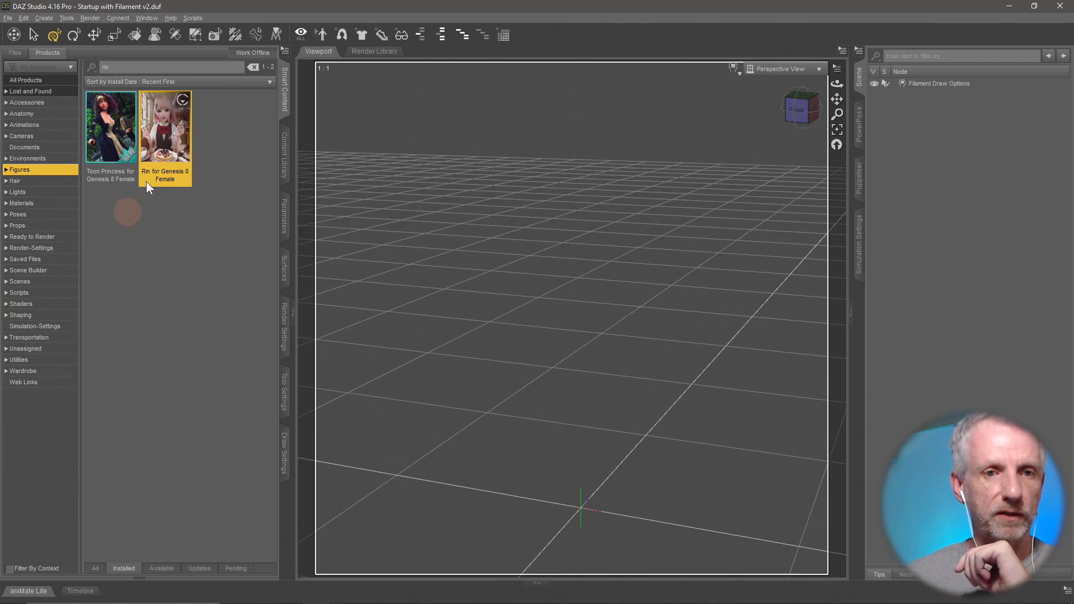
click(217, 71)
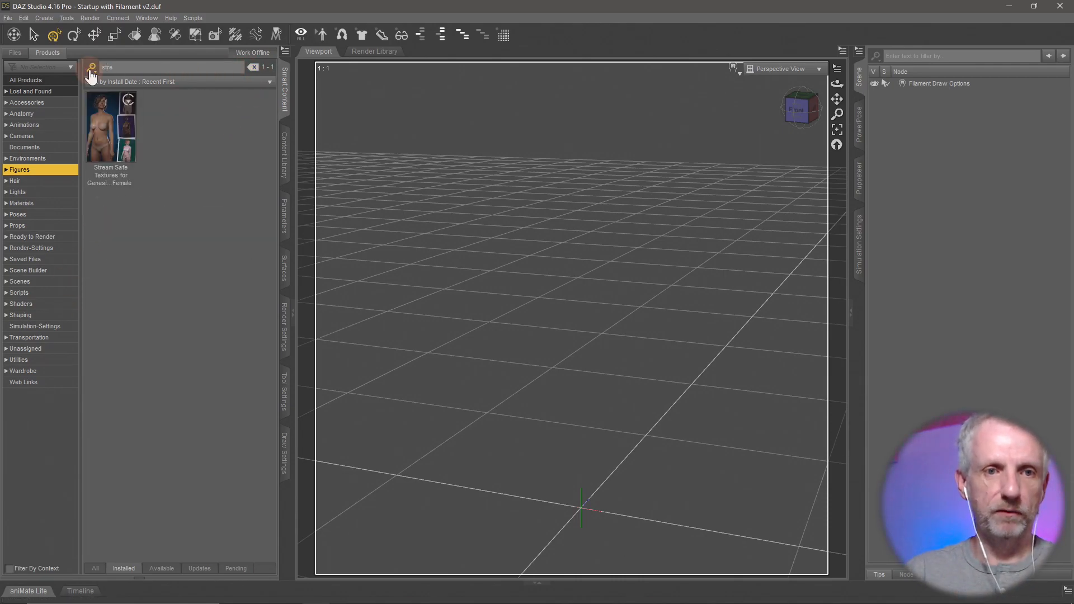
click(116, 136)
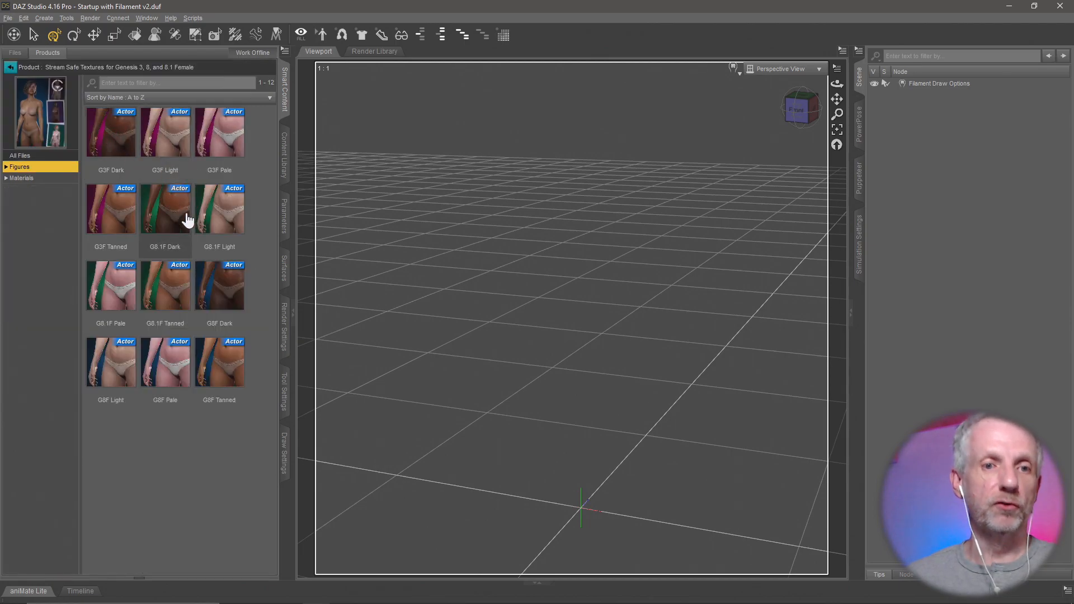
click(14, 72)
text(rin)
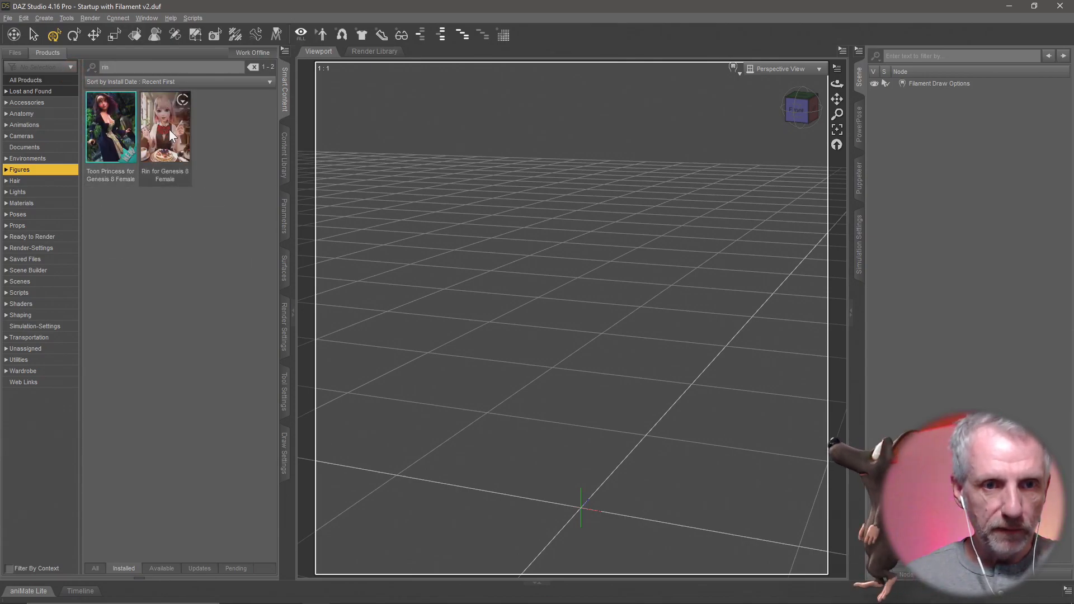
text(stre)
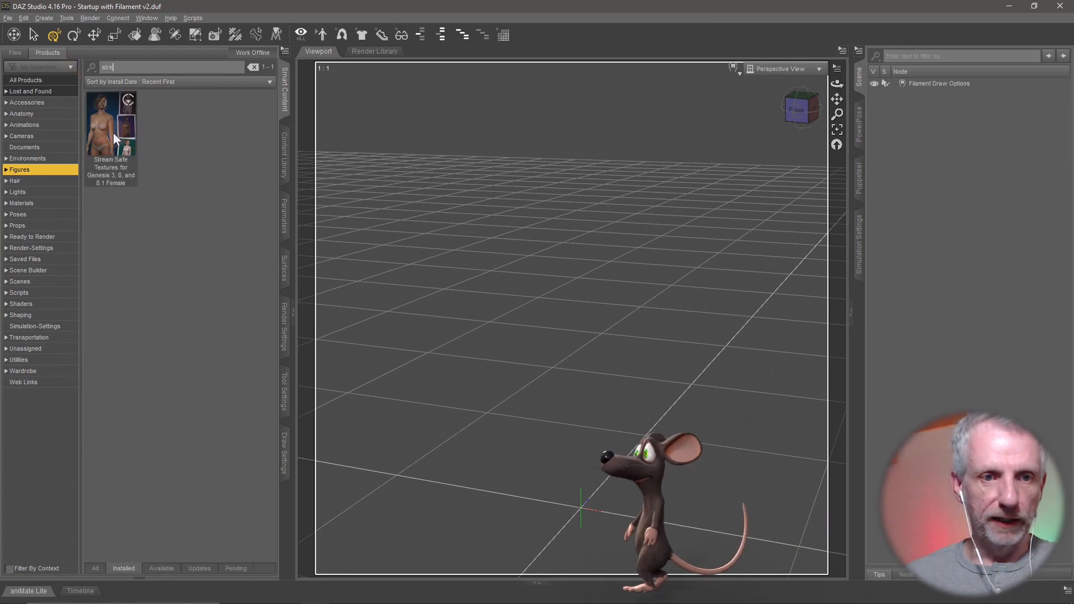
click(113, 132)
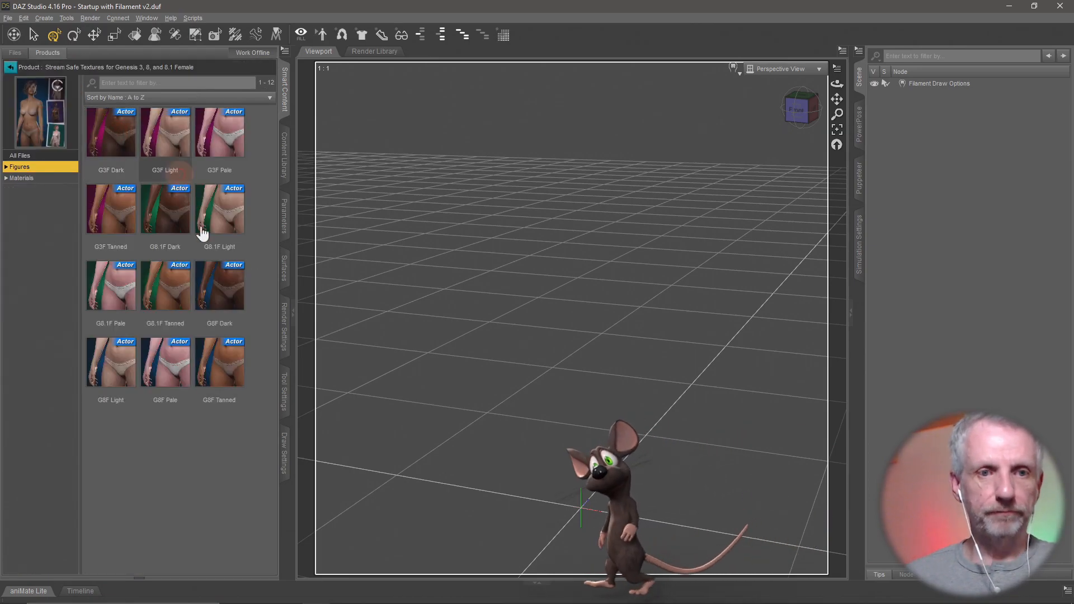
double_click(235, 364)
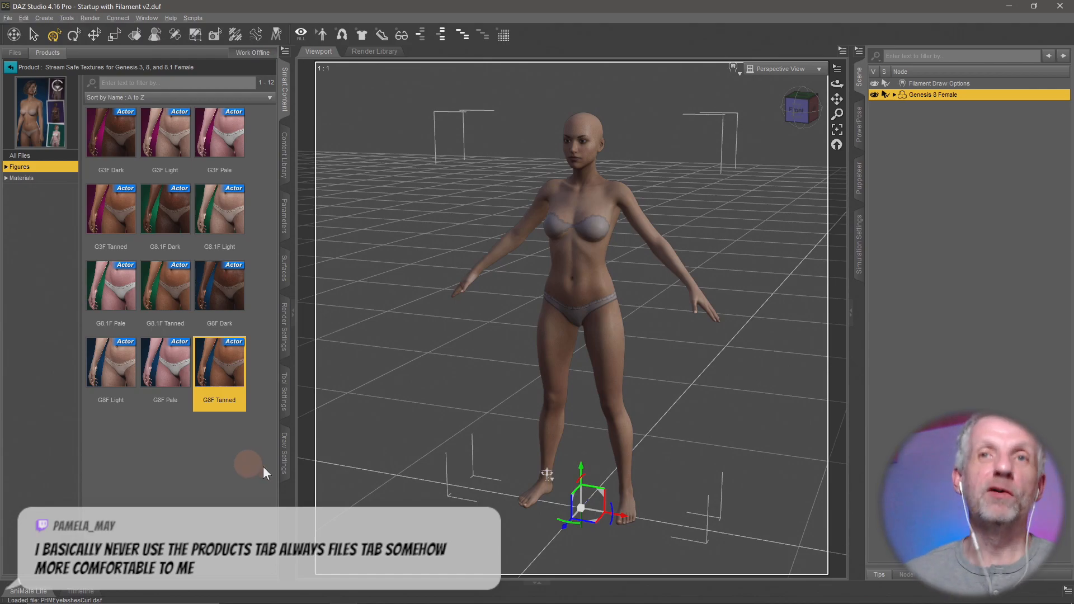
Step: Try the Rin Body morph at 100% among the figure's stylized full-body people shapes and undo it
alt+drag(592, 414, 537, 336)
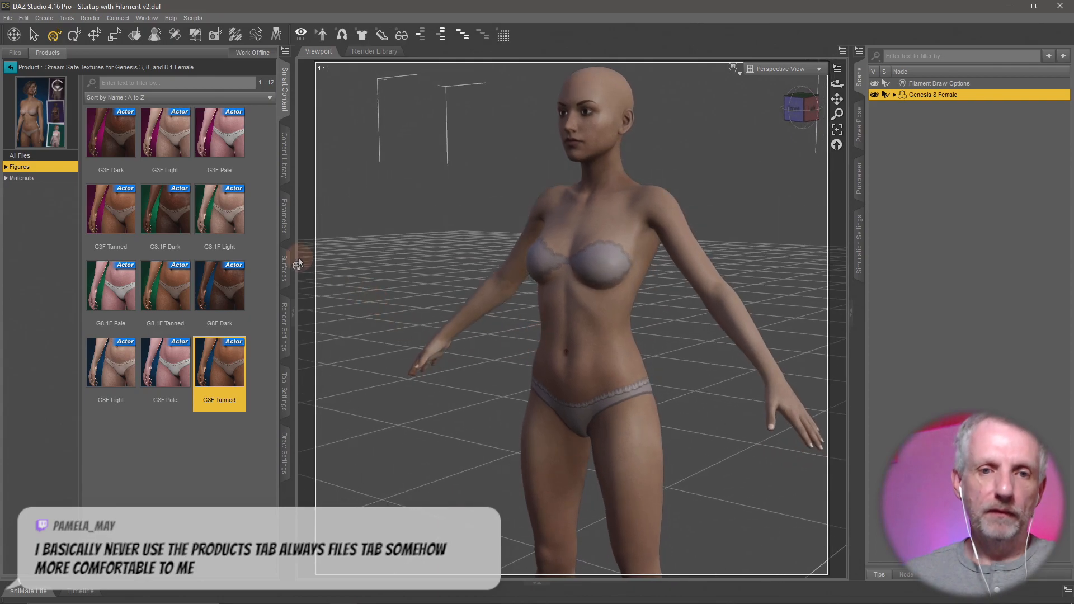
click(285, 224)
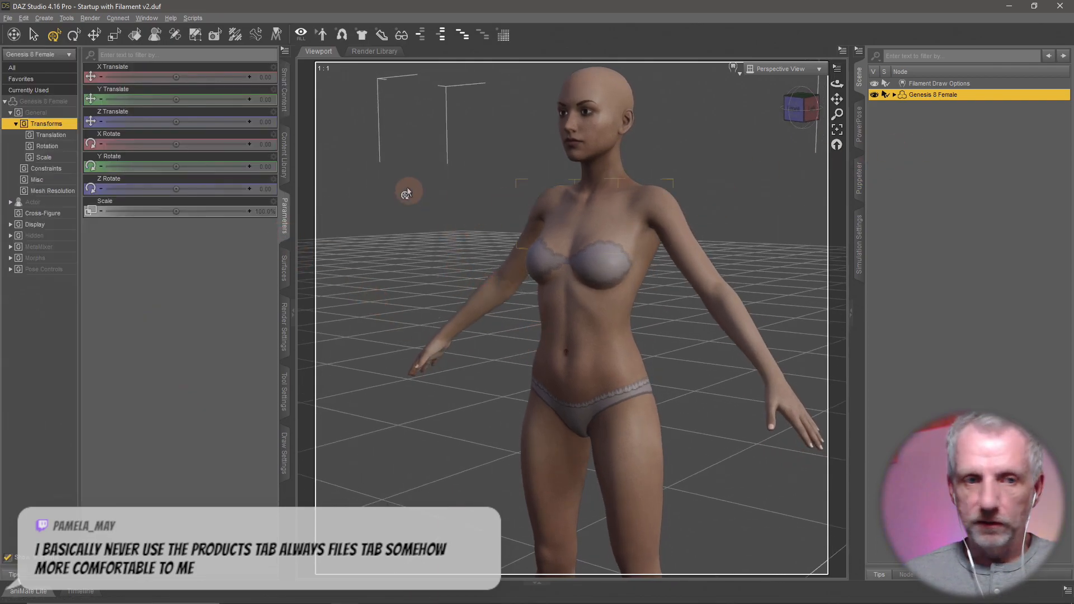
click(45, 202)
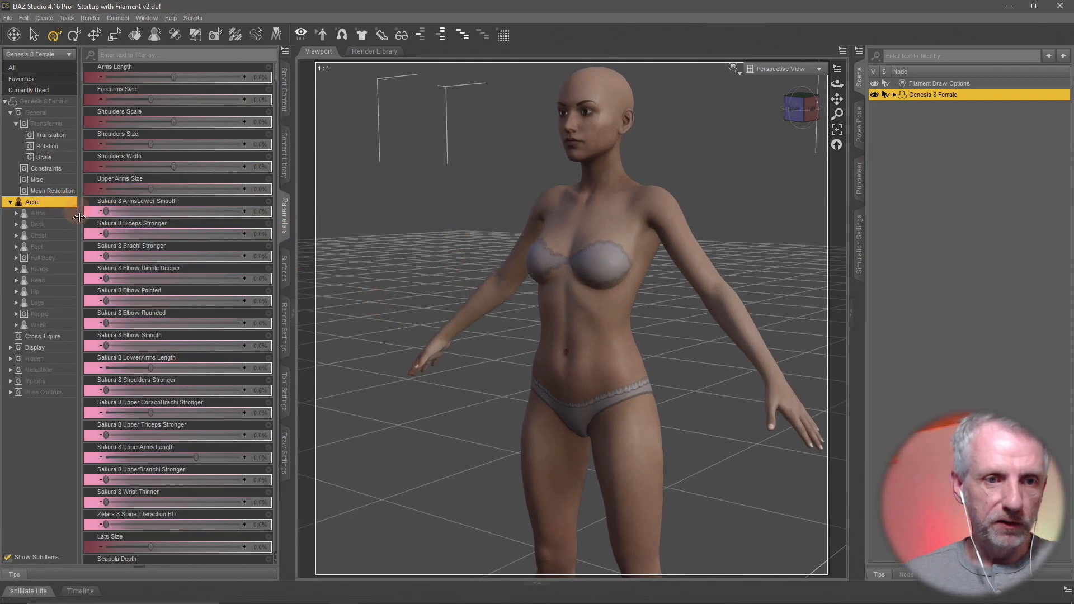
click(43, 258)
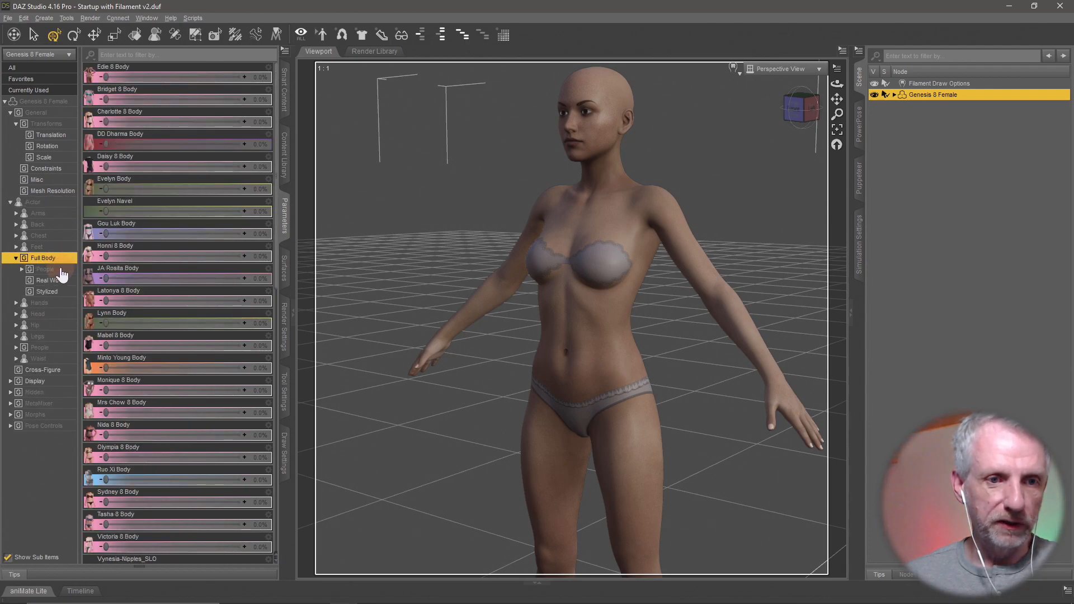
click(61, 269)
click(56, 302)
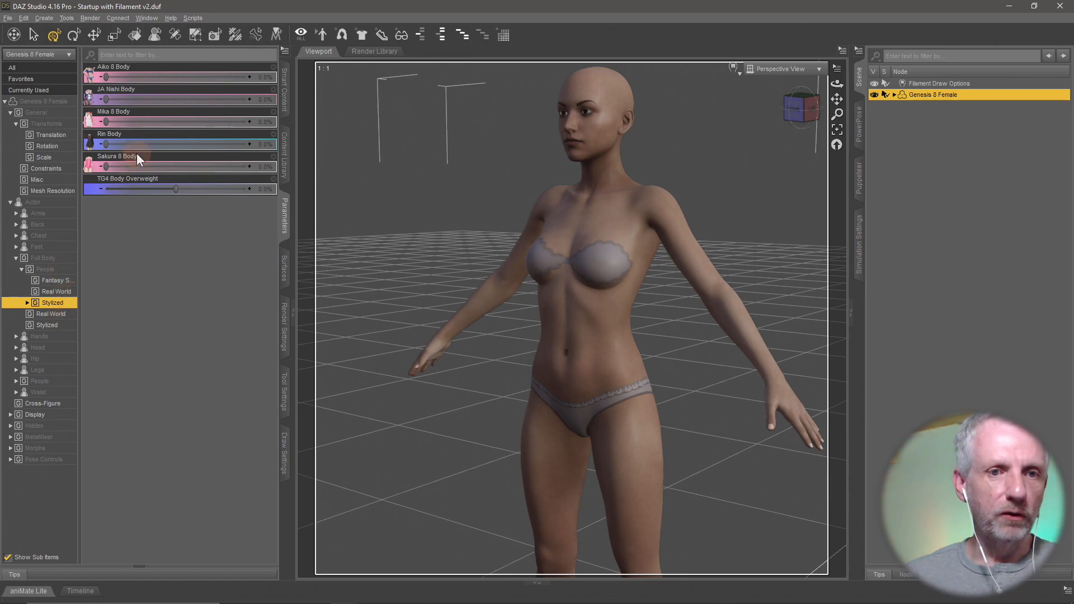
drag(107, 144, 254, 145)
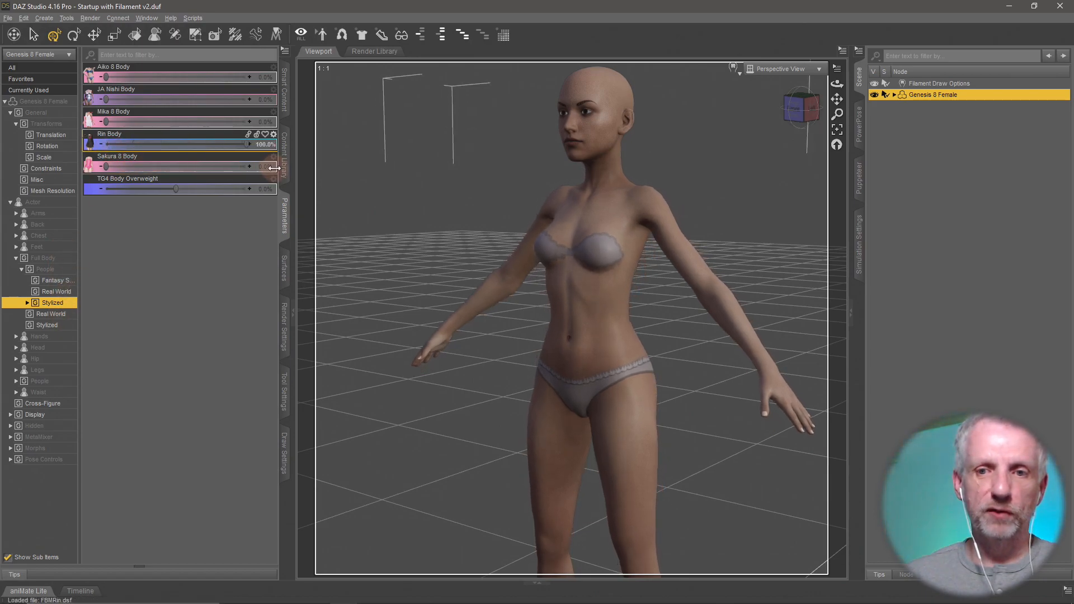
key(ctrl+z)
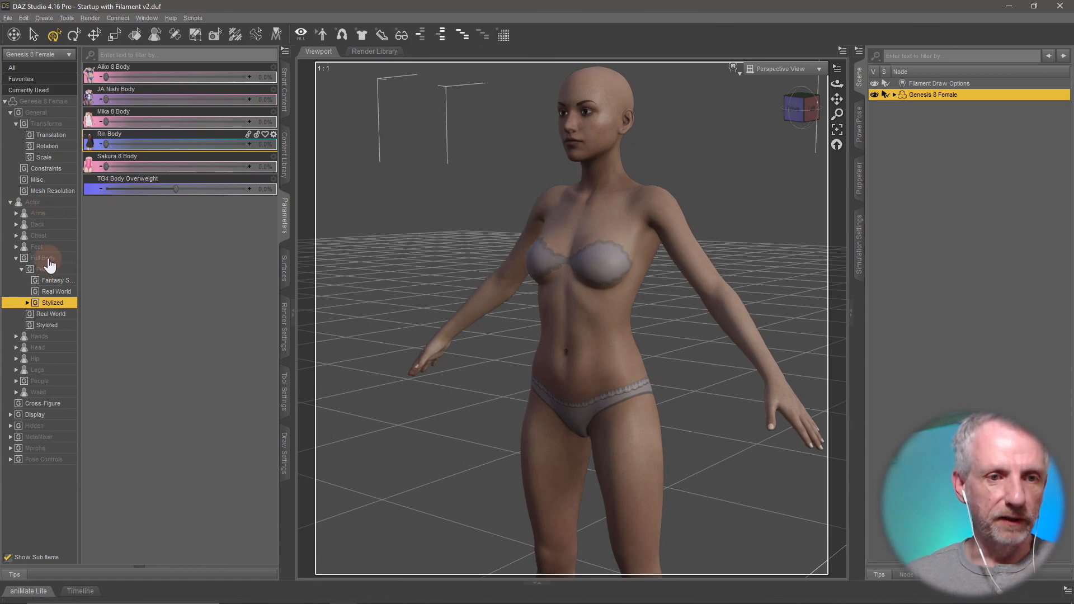
Step: Set the Rin character morph to 100% among the Genesis 8 Female actor's stylized people shapes
click(16, 258)
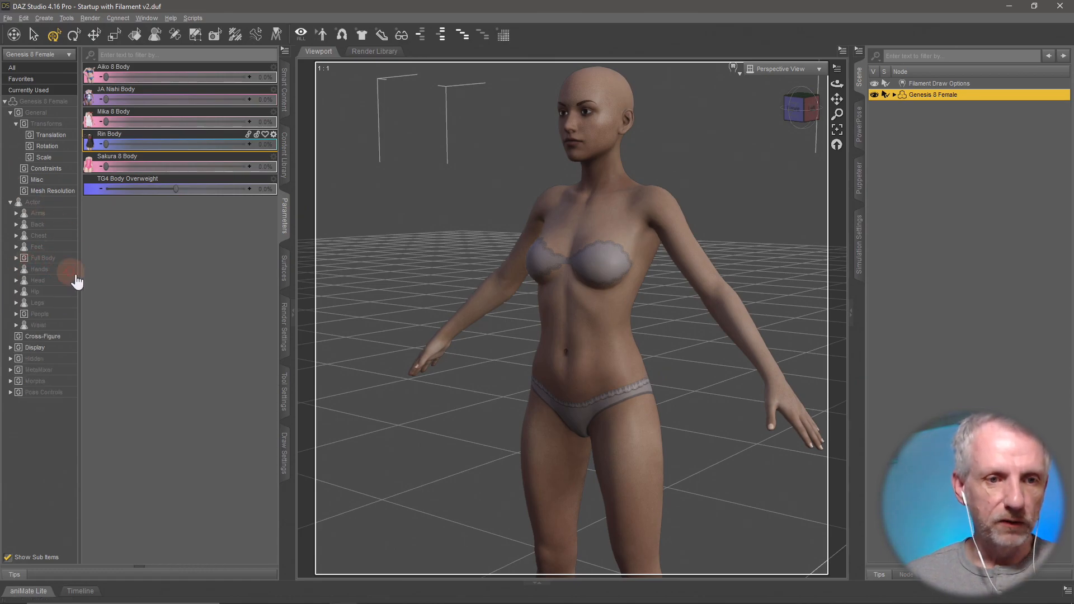
click(64, 314)
click(50, 347)
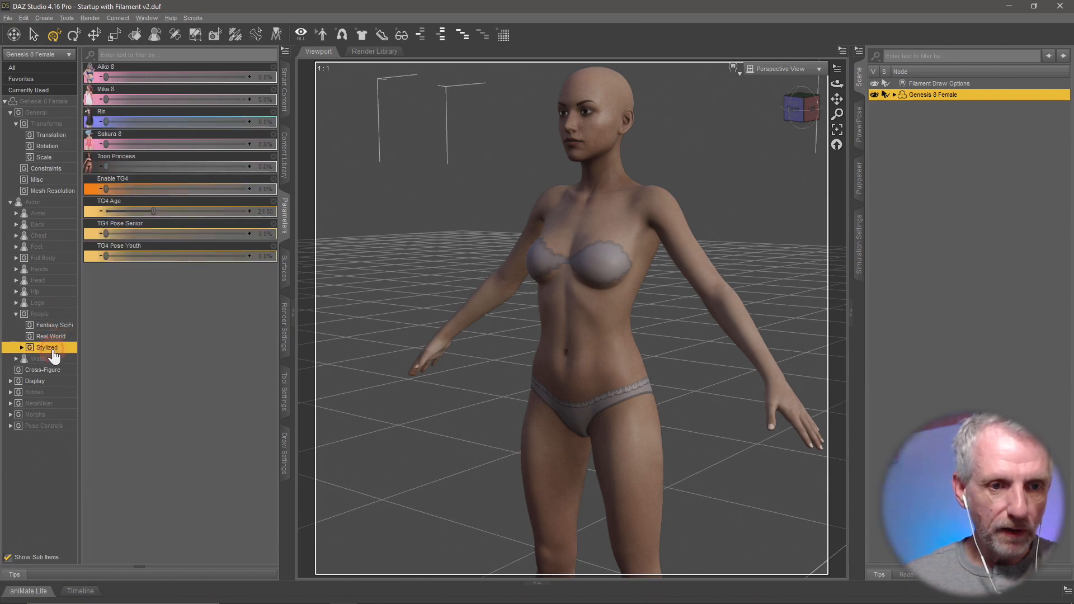
drag(106, 120, 372, 157)
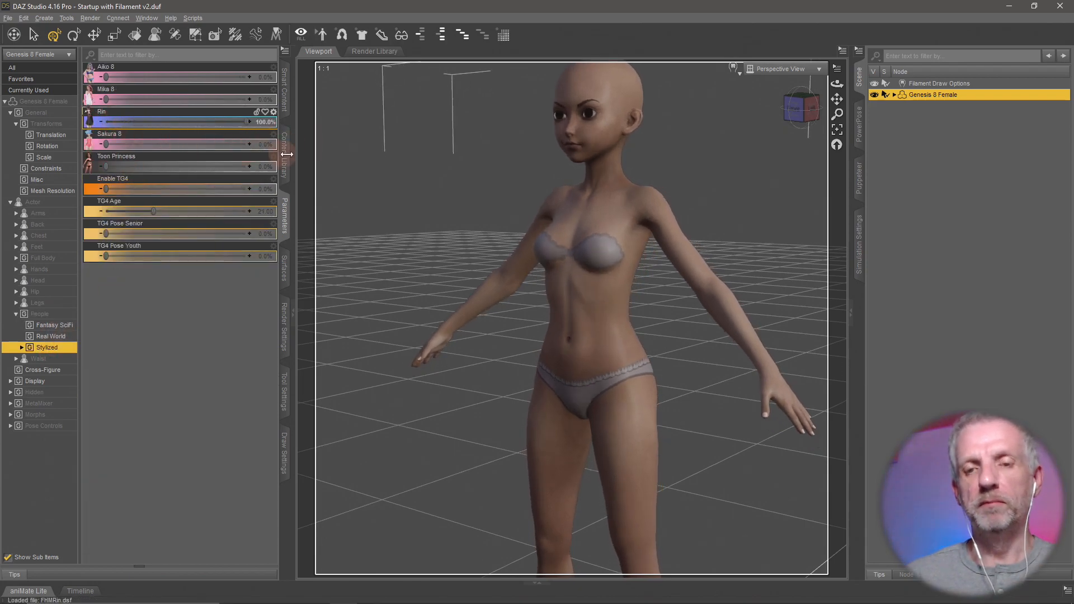
drag(267, 156, 418, 164)
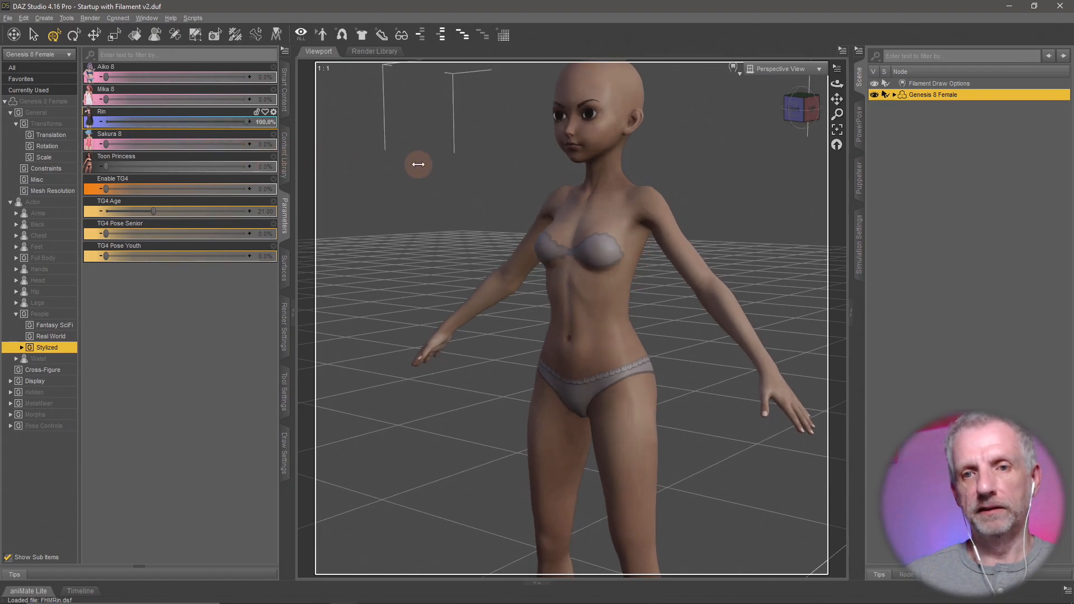
drag(483, 320, 535, 351)
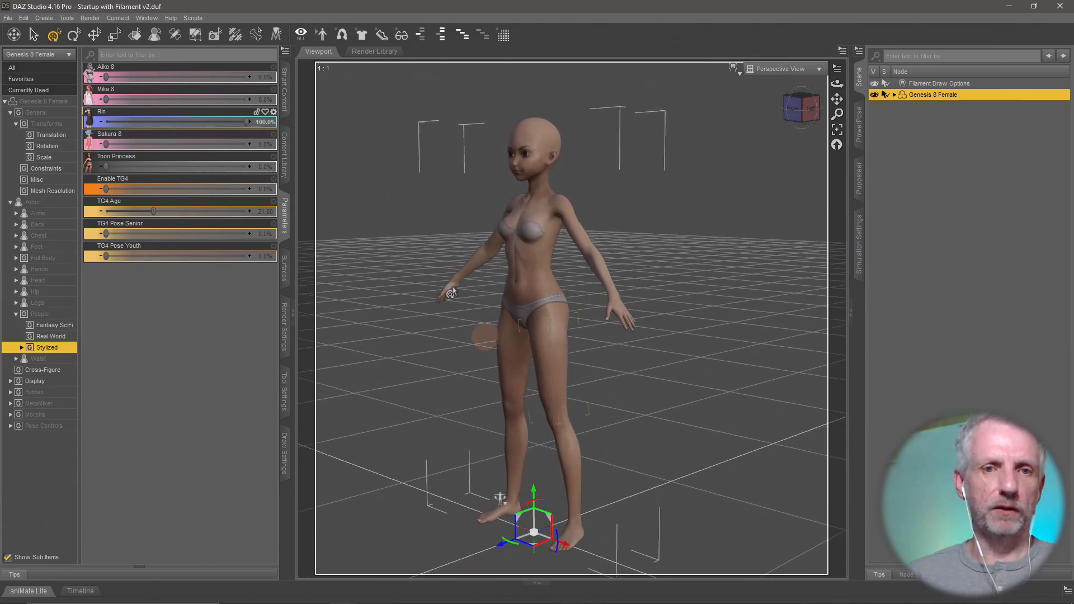
Step: List the installed wardrobe products that match the selected Genesis 8 Female, with context filtering on and the old keyword cleared
click(290, 103)
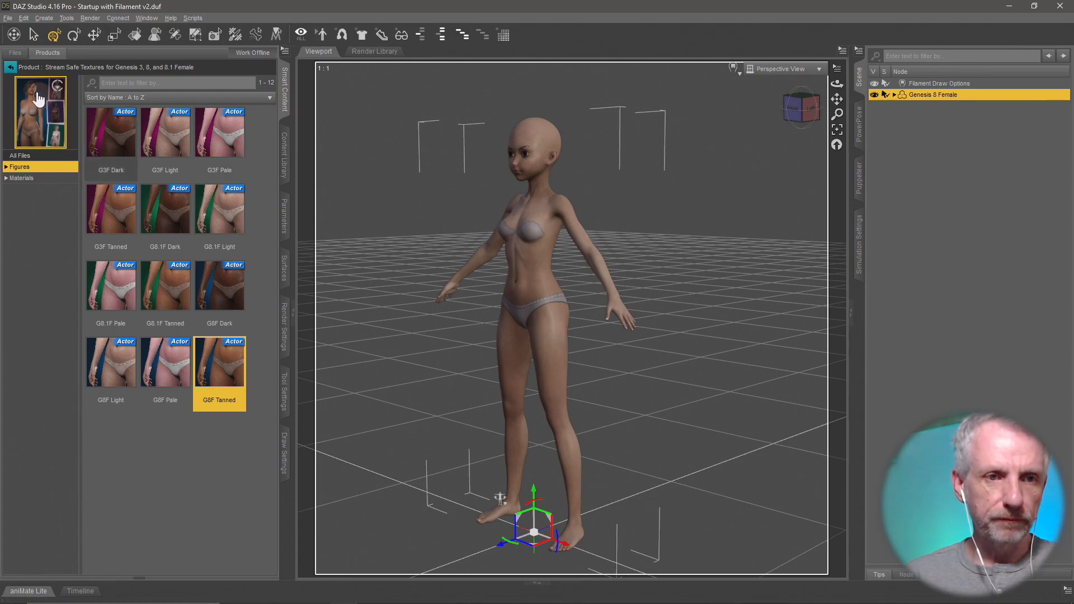
click(47, 52)
click(56, 372)
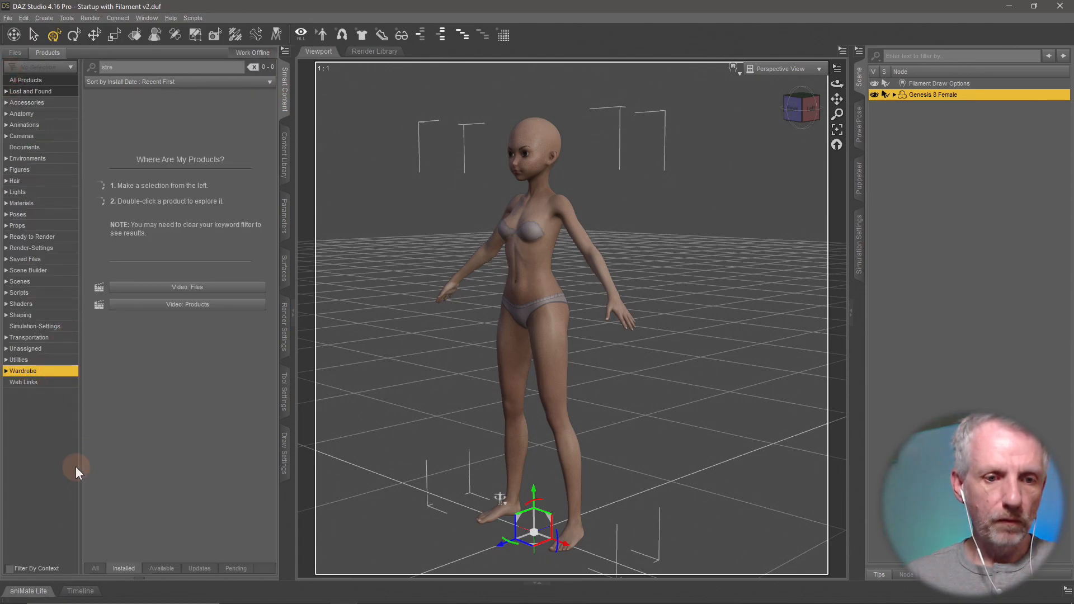
click(9, 568)
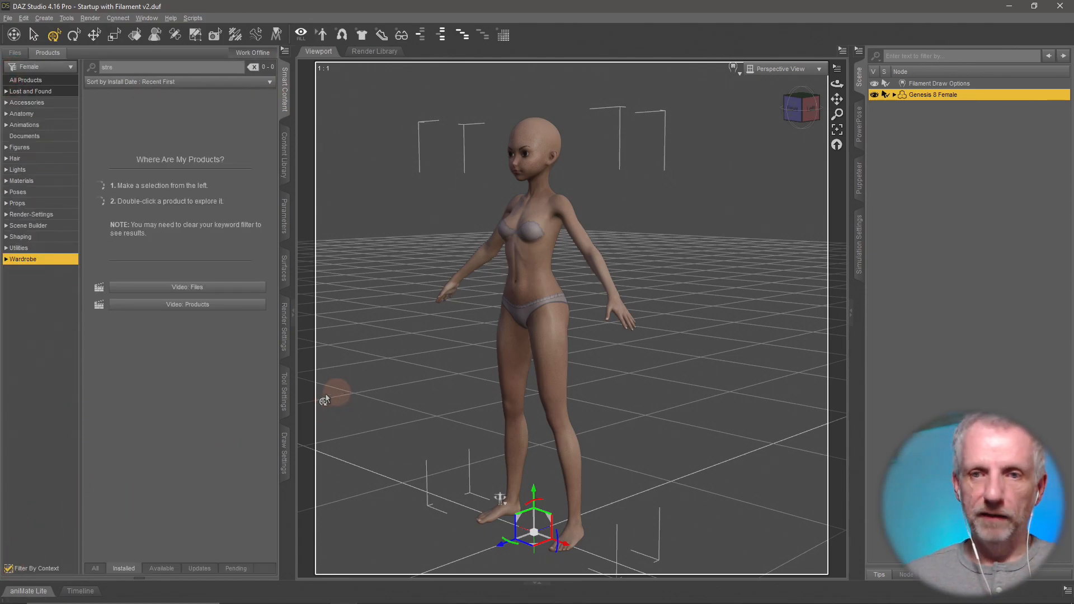
click(253, 67)
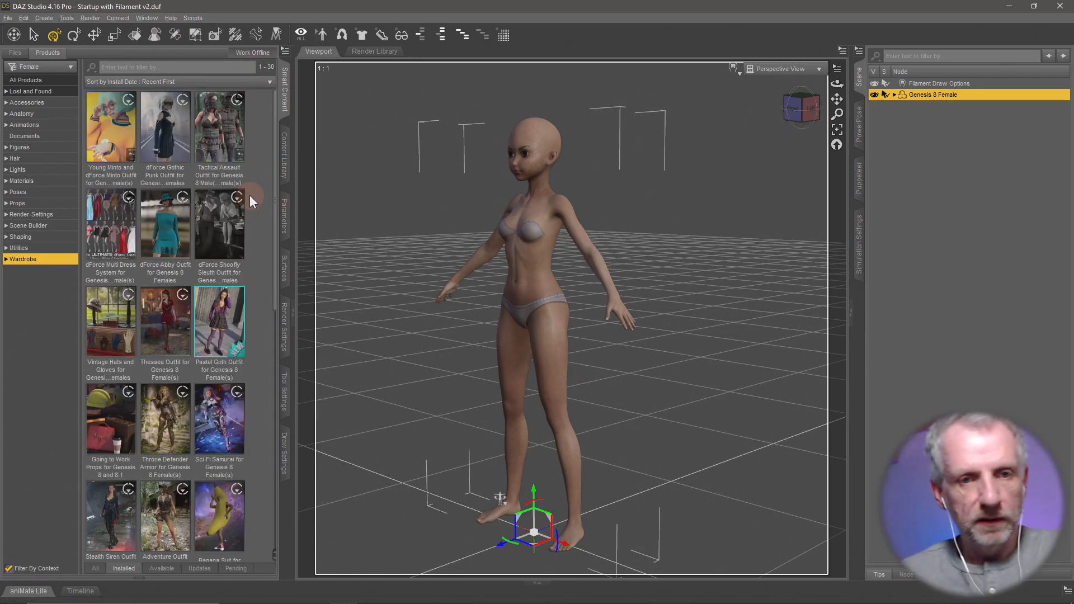
Step: Load the complete Thessea !Outfit from the Thessea Outfit product onto the Genesis 8 Female figure
click(111, 140)
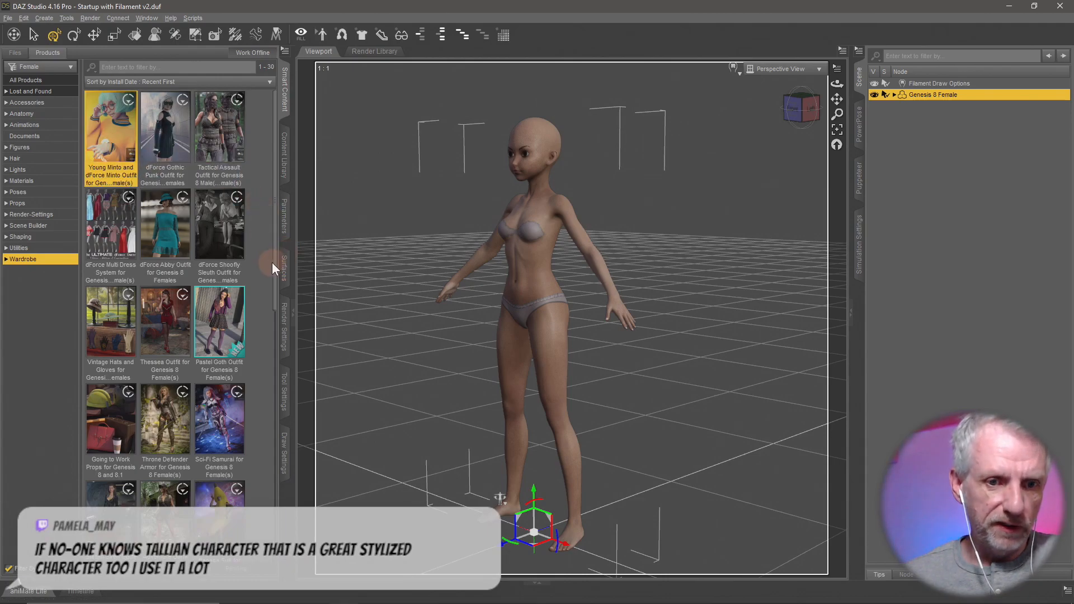
click(224, 322)
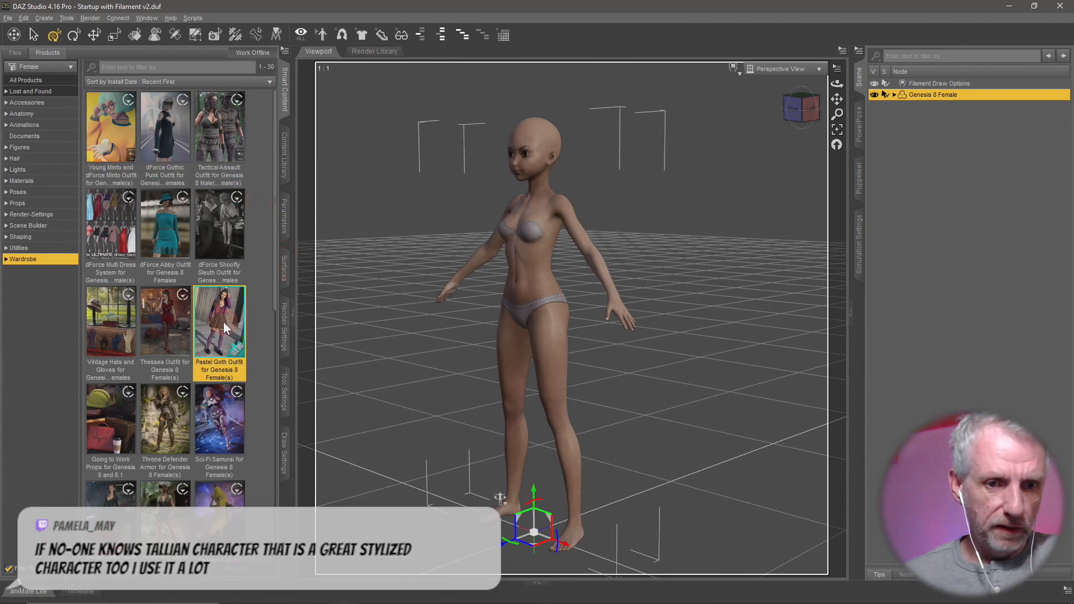
click(183, 325)
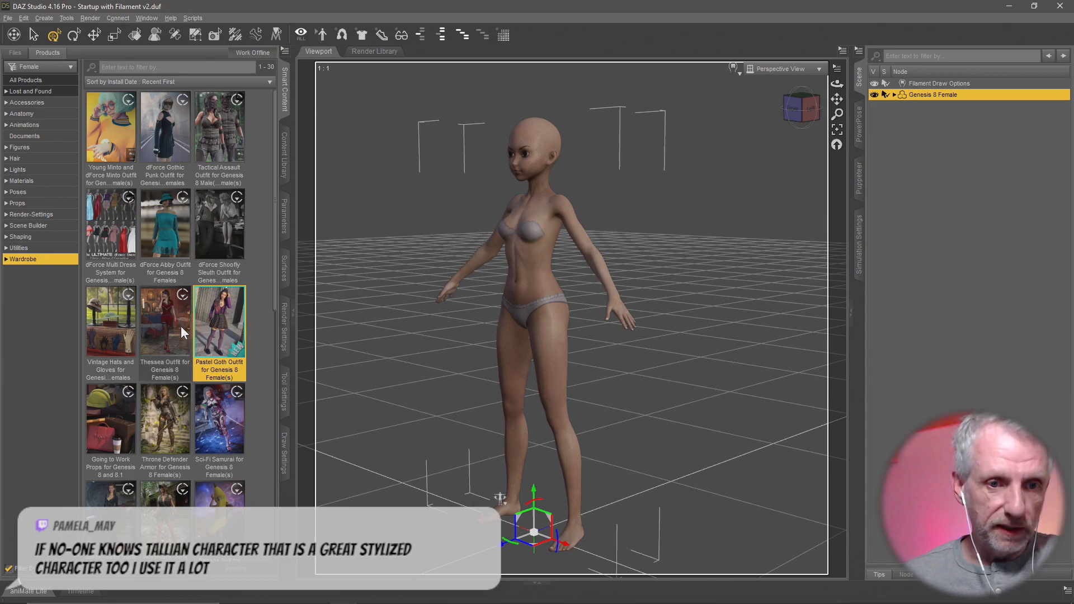
double_click(174, 327)
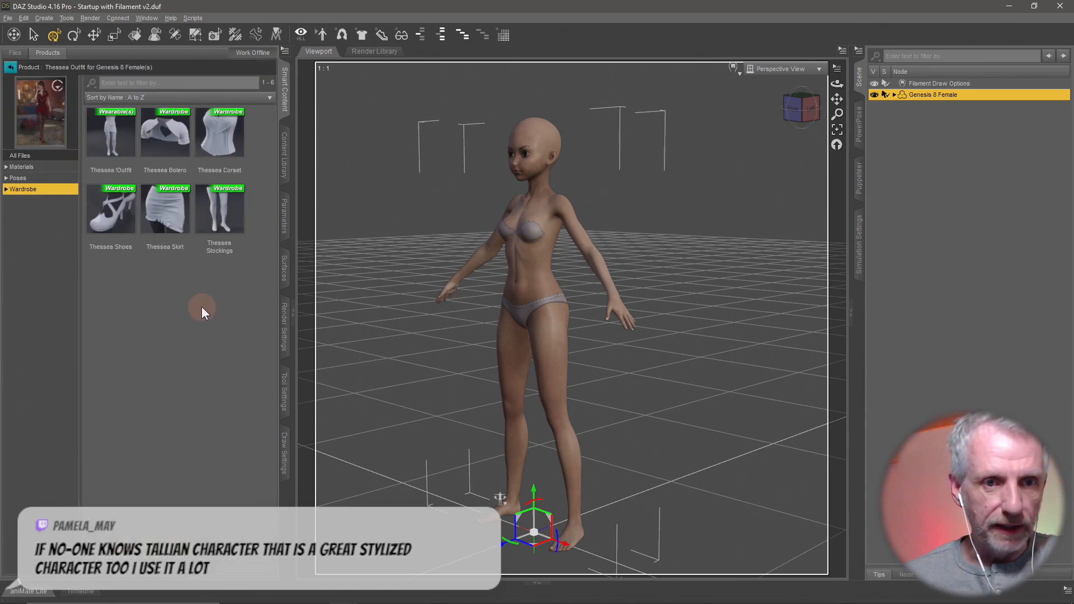
double_click(113, 134)
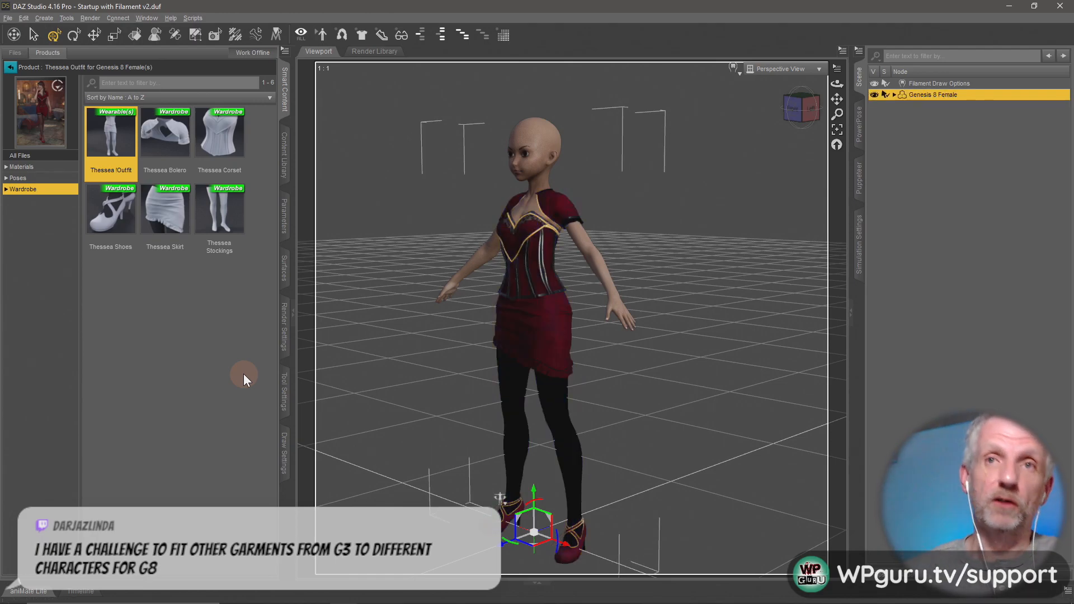
Step: Set the Environment Intensity Scale of the Filament Draw Options to 9431.83
scroll(557, 217, up, 6)
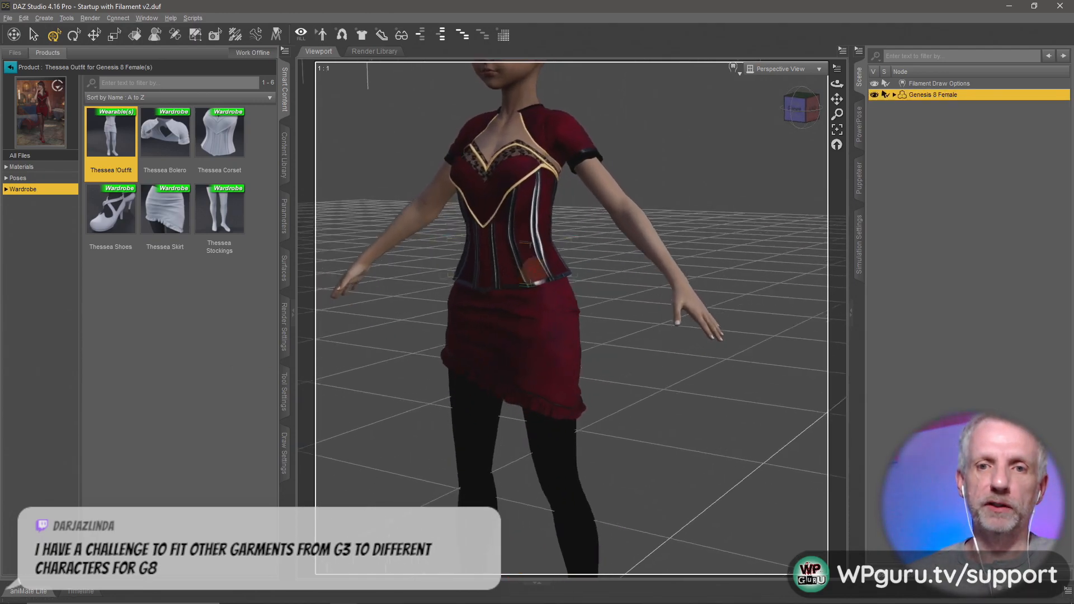
scroll(534, 269, down, 6)
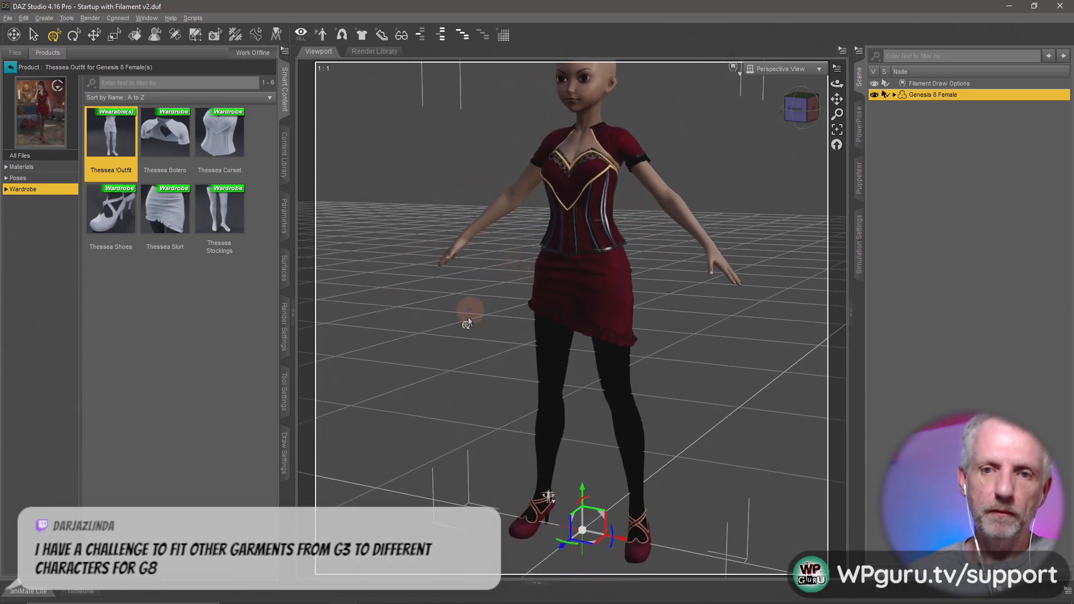
scroll(470, 322, up, 3)
scroll(469, 321, down, 5)
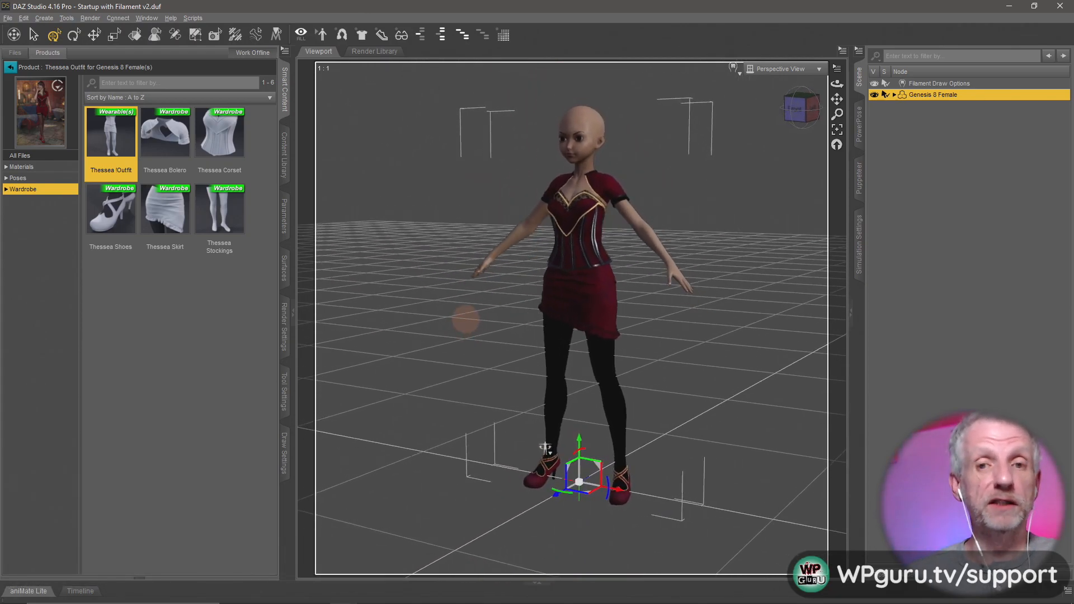
scroll(467, 320, down, 1)
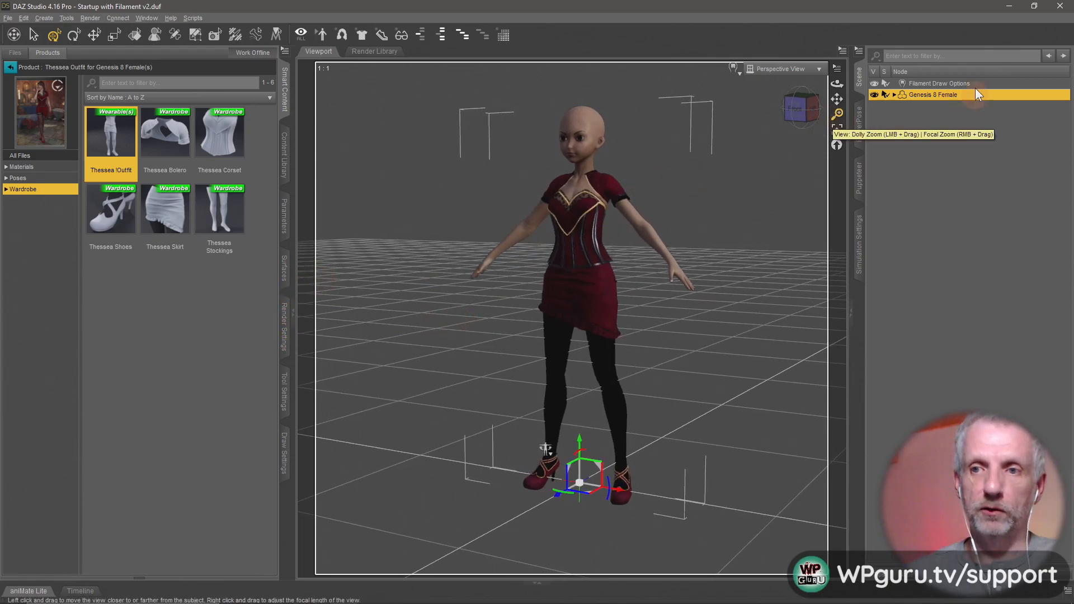
click(958, 83)
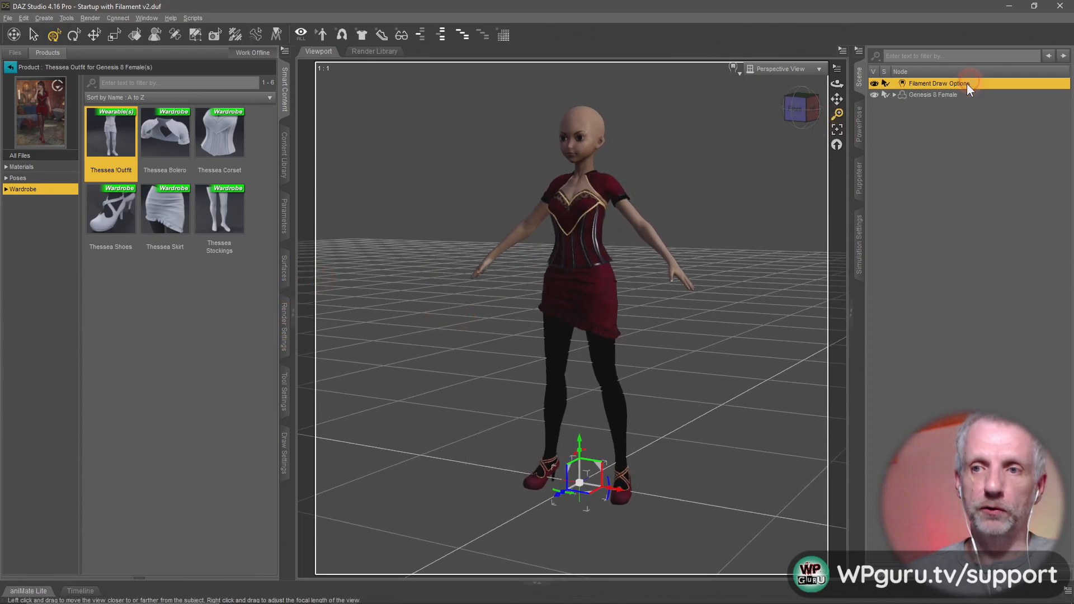
click(284, 218)
mouse_move(178, 124)
mouse_down()
mouse_move(203, 123)
mouse_move(174, 121)
mouse_up()
Step: Examine the fitted Thessea outfit up close, its garments under Genesis 8 Female and the product's material presets
scroll(567, 329, up, 5)
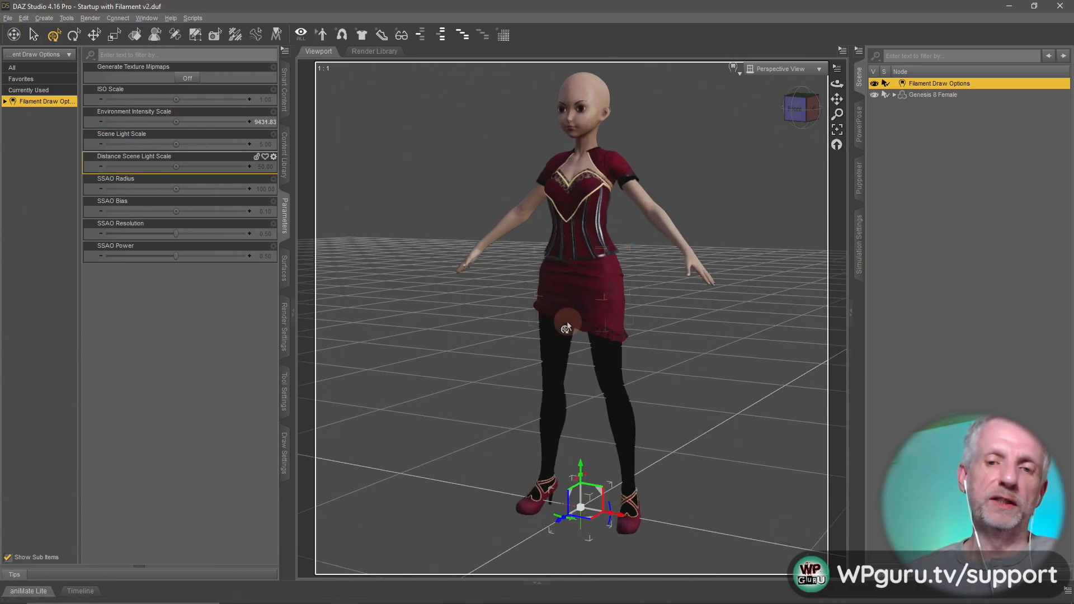
alt+drag(560, 295, 670, 215)
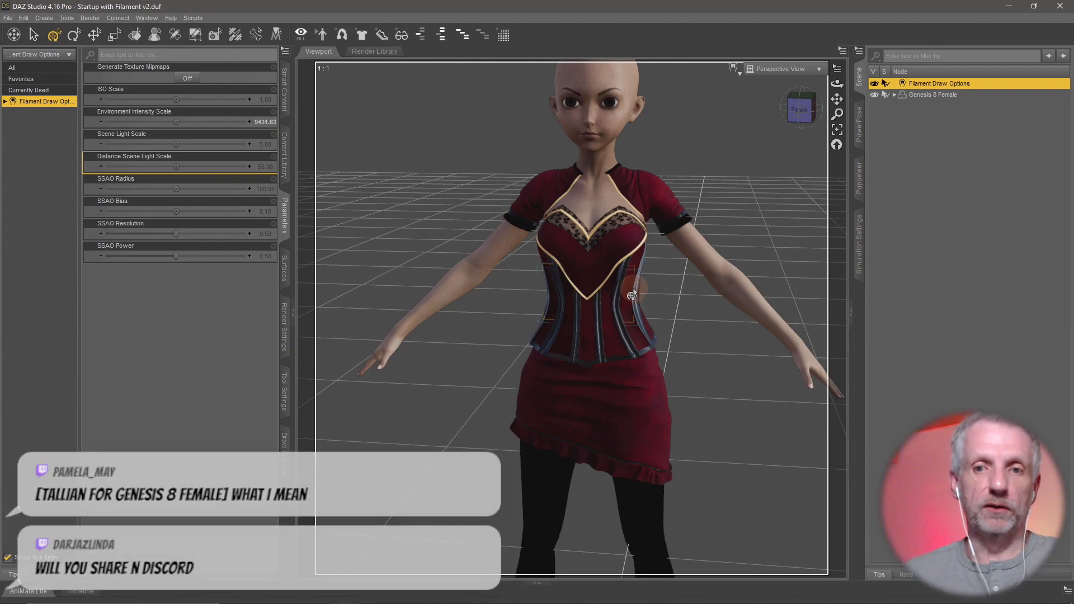
drag(671, 329, 683, 306)
click(950, 99)
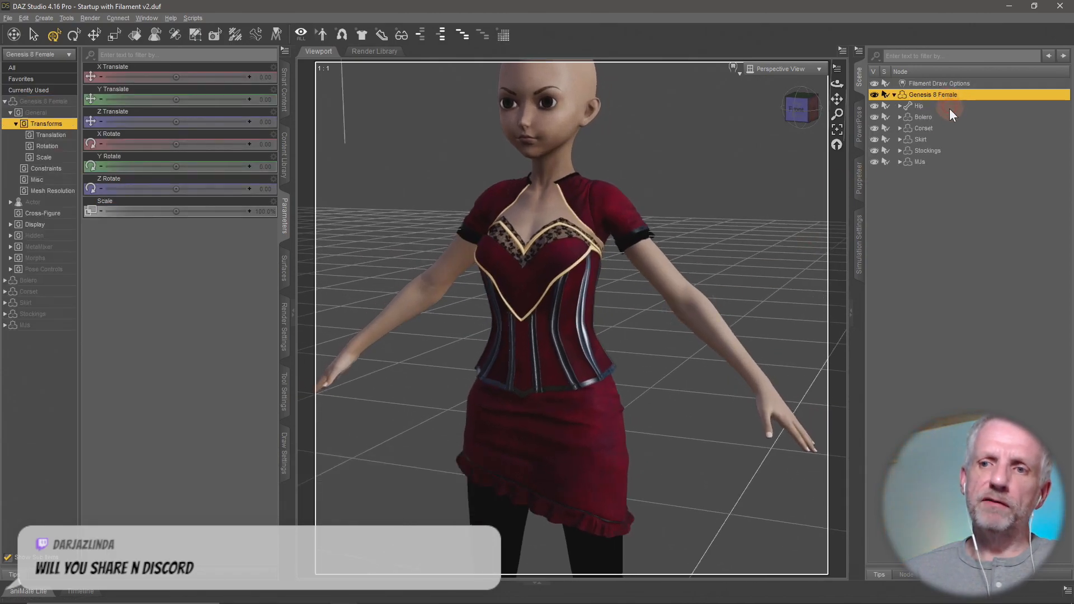
click(755, 165)
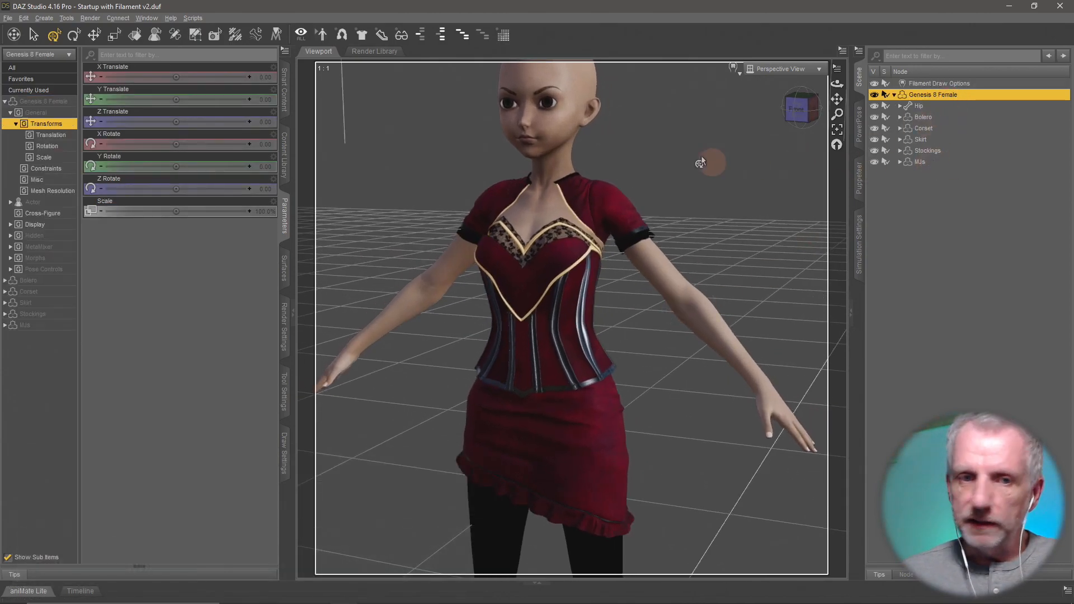
click(285, 89)
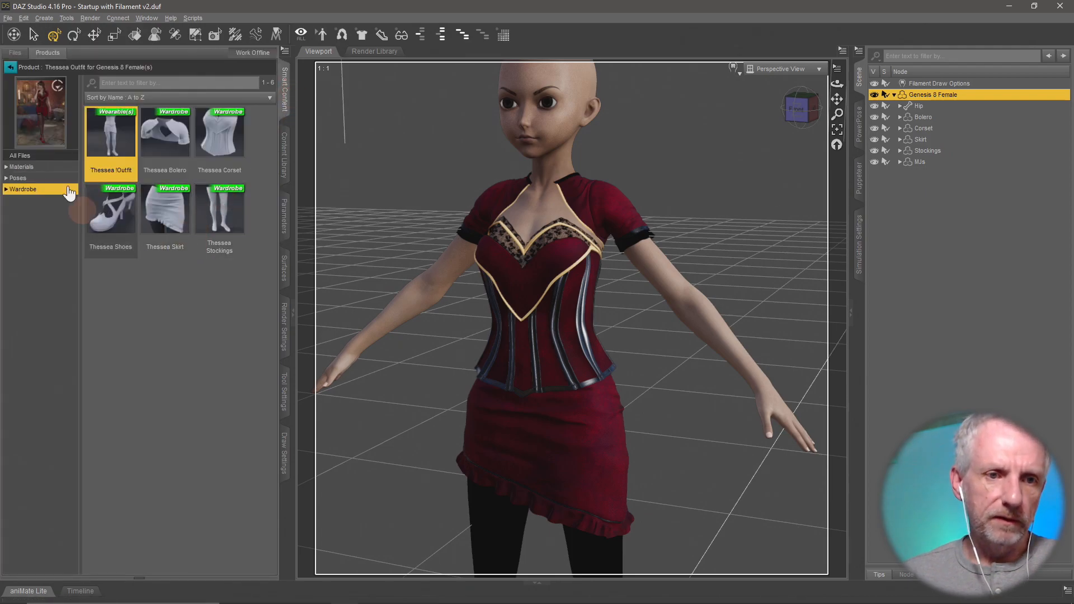
click(59, 168)
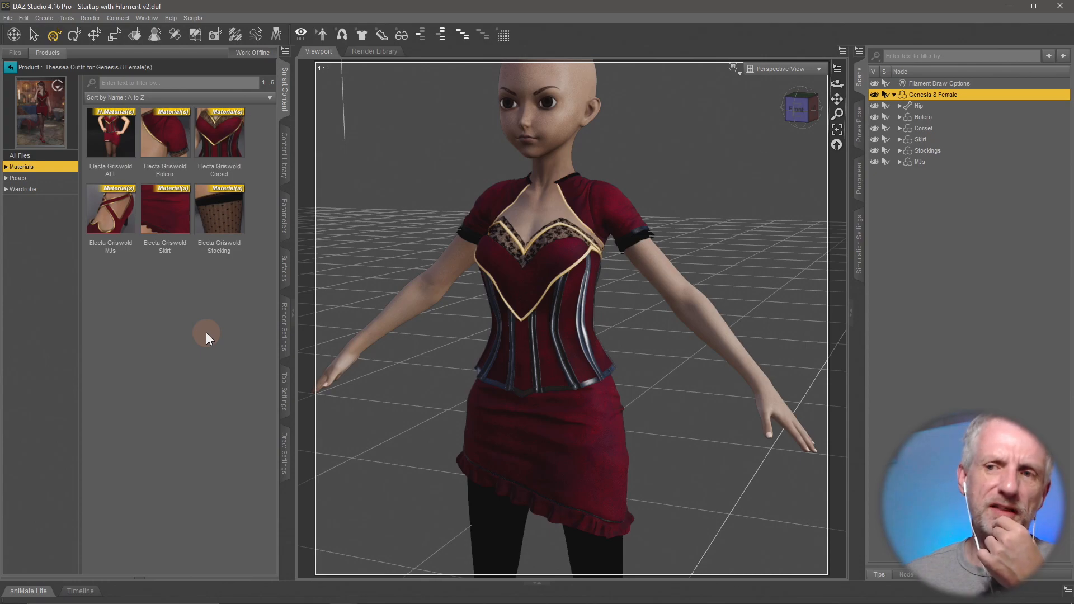
Step: Delete all the Thessea garments, from the Bolero through the MJs shoes, from the Genesis 8 Female figure
click(941, 116)
shift+click(931, 161)
key(Delete)
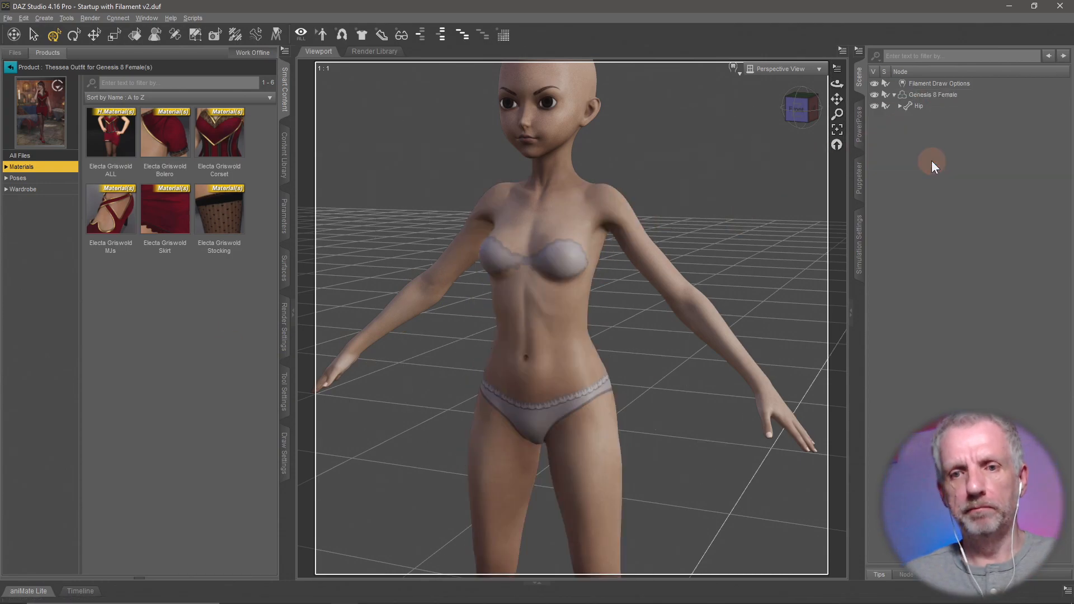
Step: Load the Stealth Siren Suit from the Stealth Siren Outfit product onto the Genesis 8 Female figure
click(10, 69)
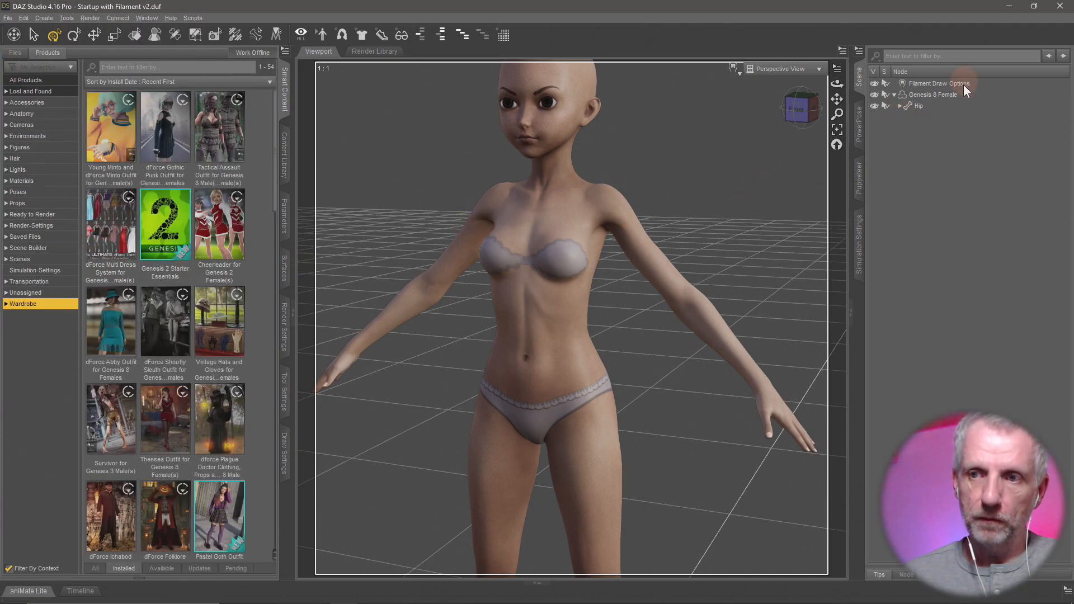
click(949, 94)
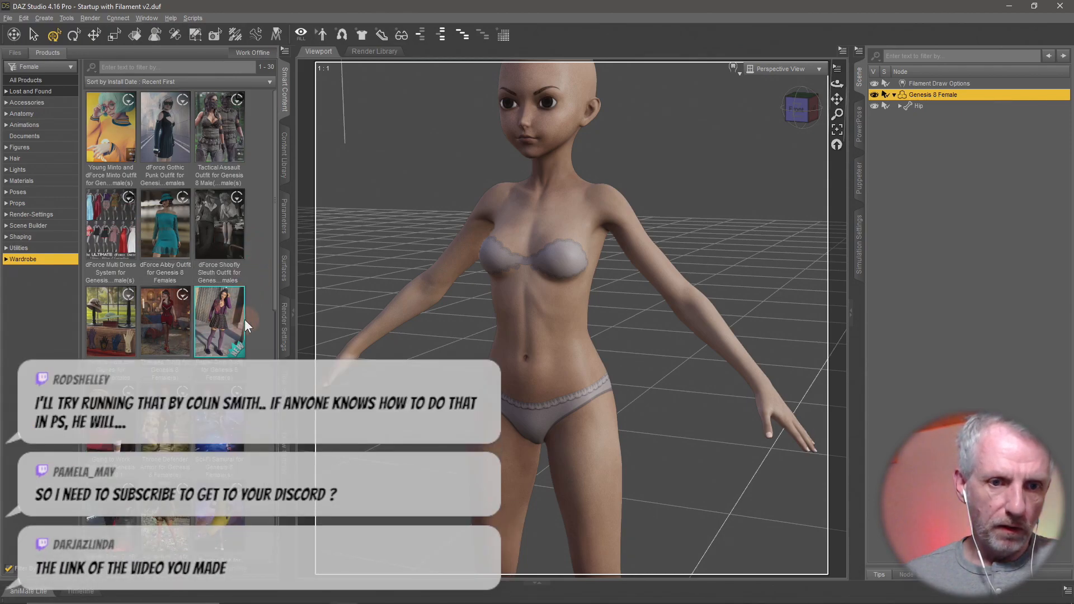
scroll(244, 320, down, 5)
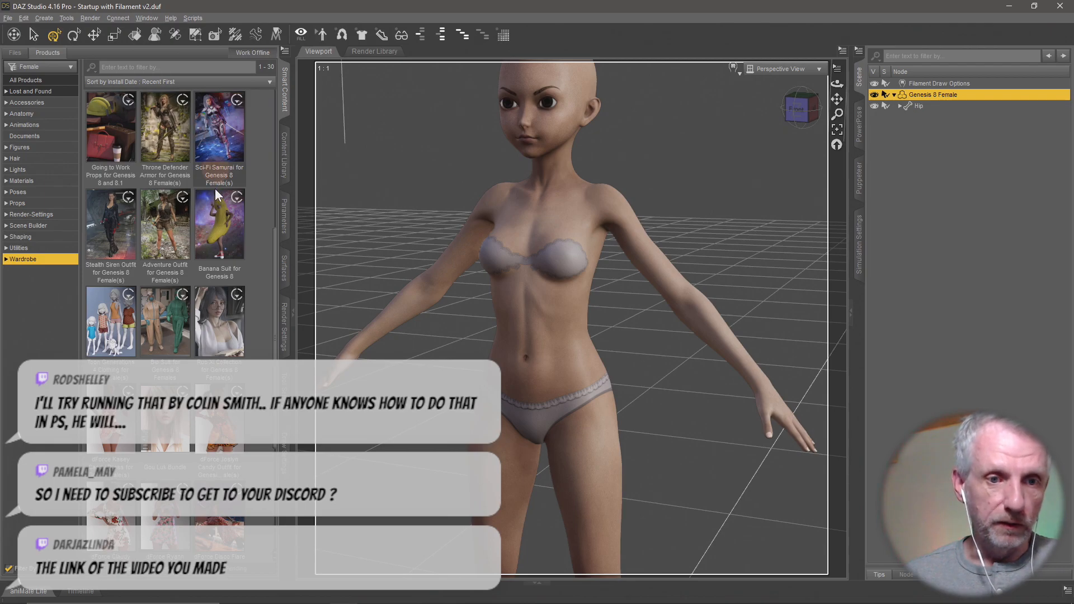
click(119, 234)
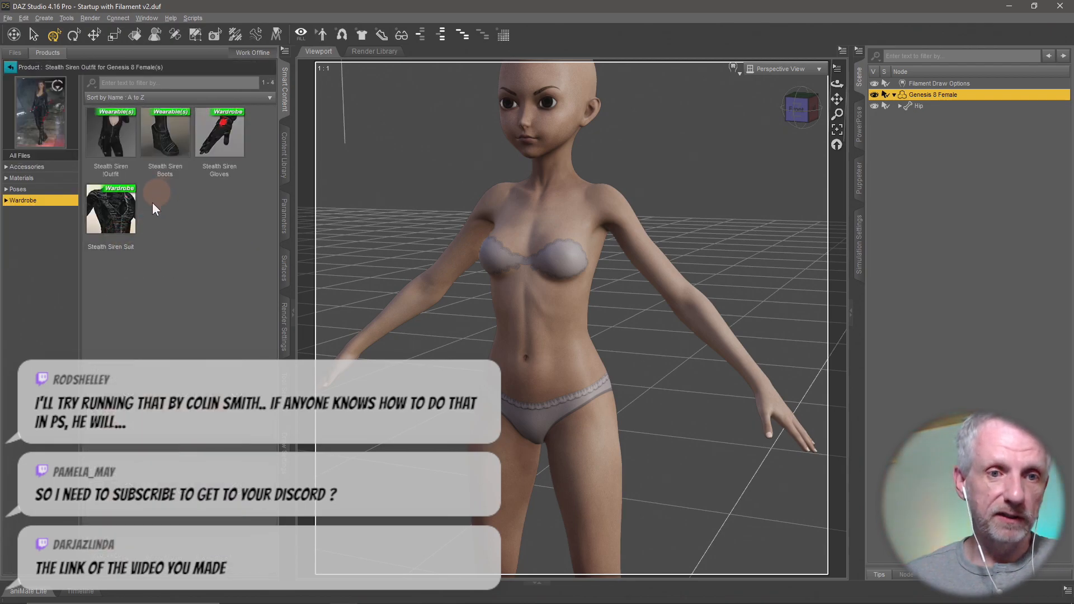
double_click(109, 221)
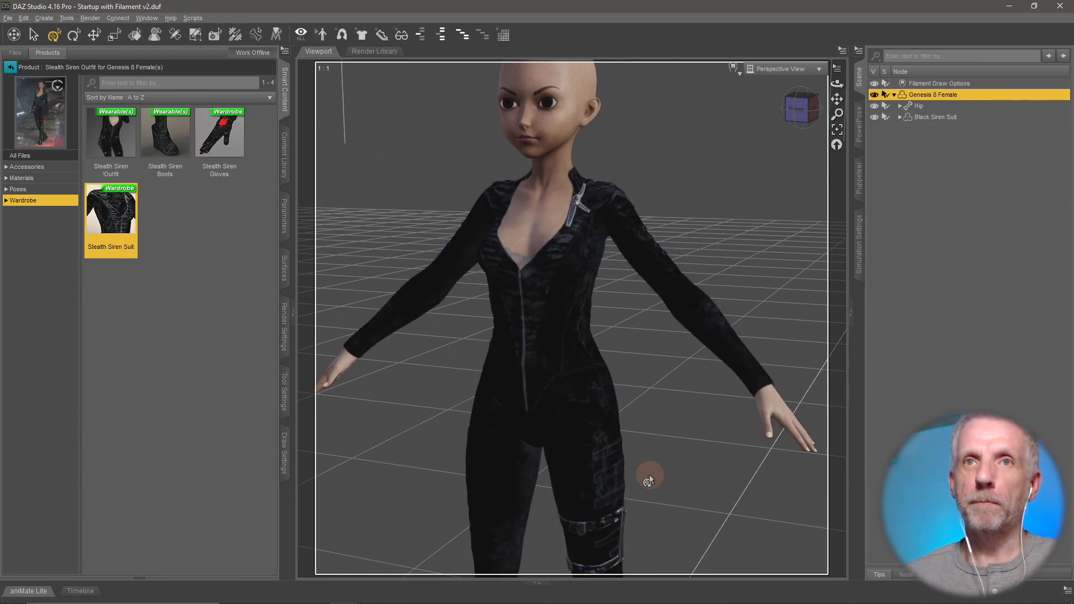
Step: Inspect the fitted Black Siren Suit and delete it from the Genesis 8 Female figure
scroll(648, 475, up, 2)
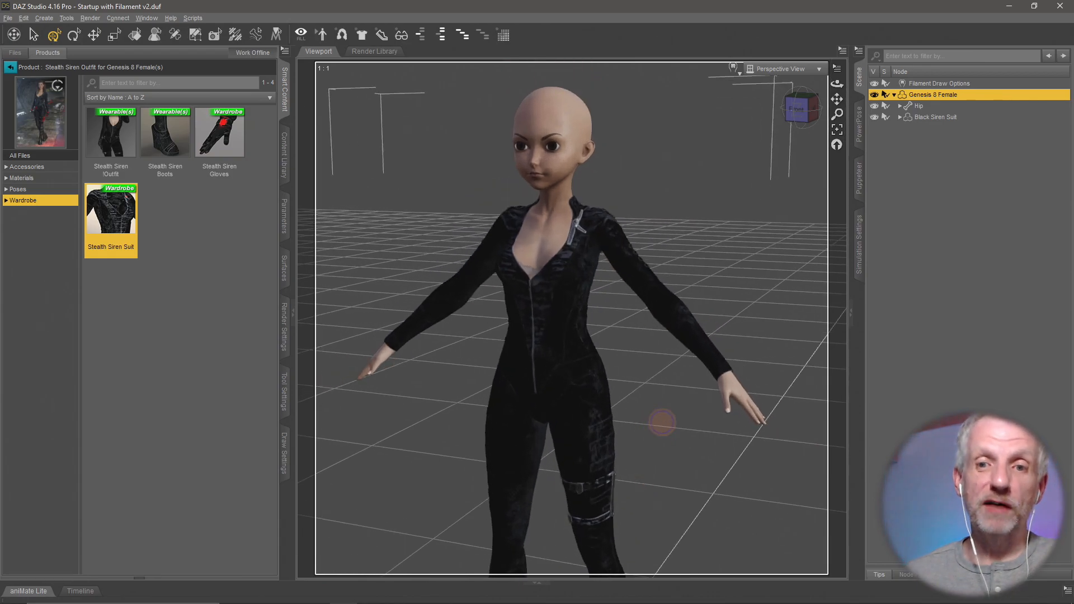
scroll(654, 429, up, 2)
mouse_move(652, 432)
alt+mouse_down()
mouse_move(632, 422)
mouse_move(655, 428)
alt+mouse_up()
click(935, 117)
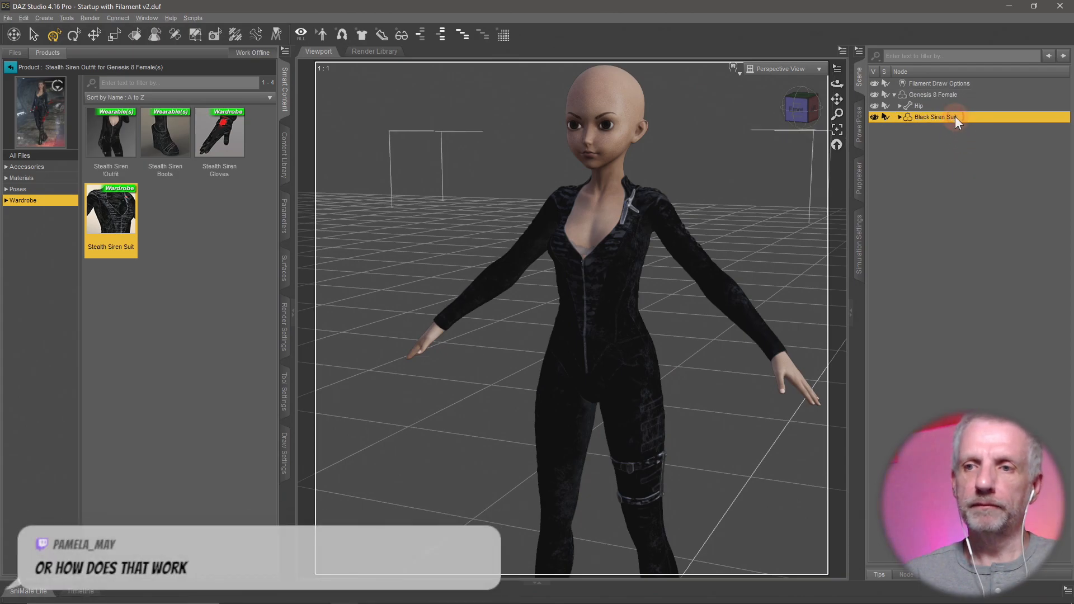
key(Delete)
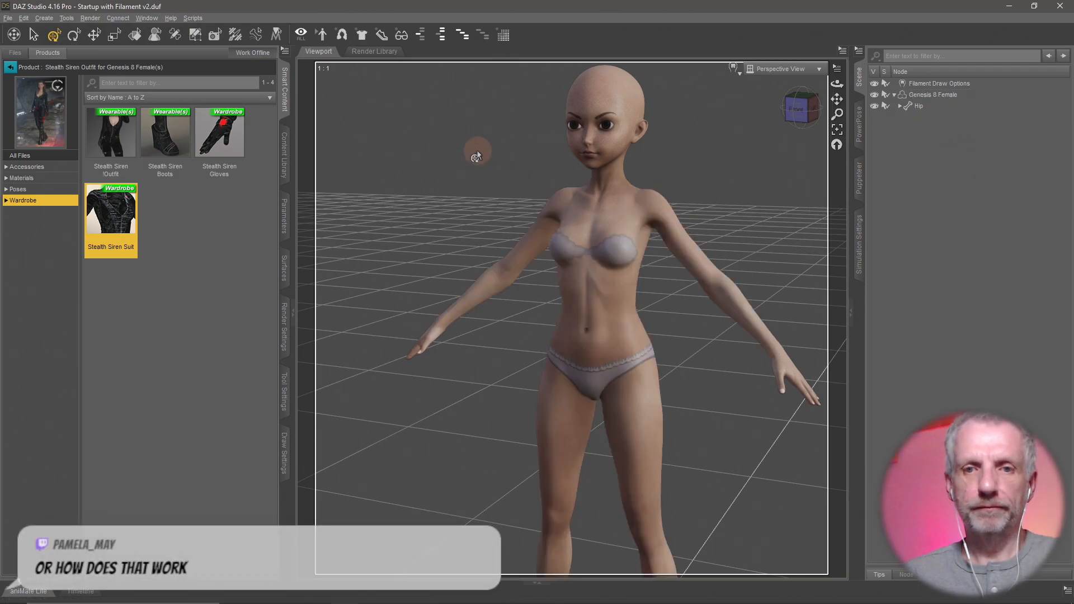
Step: Dress the Genesis 8 Female figure in the Ruo Xi 01 All outfit from the Ruo Xi Collection wardrobe
click(12, 67)
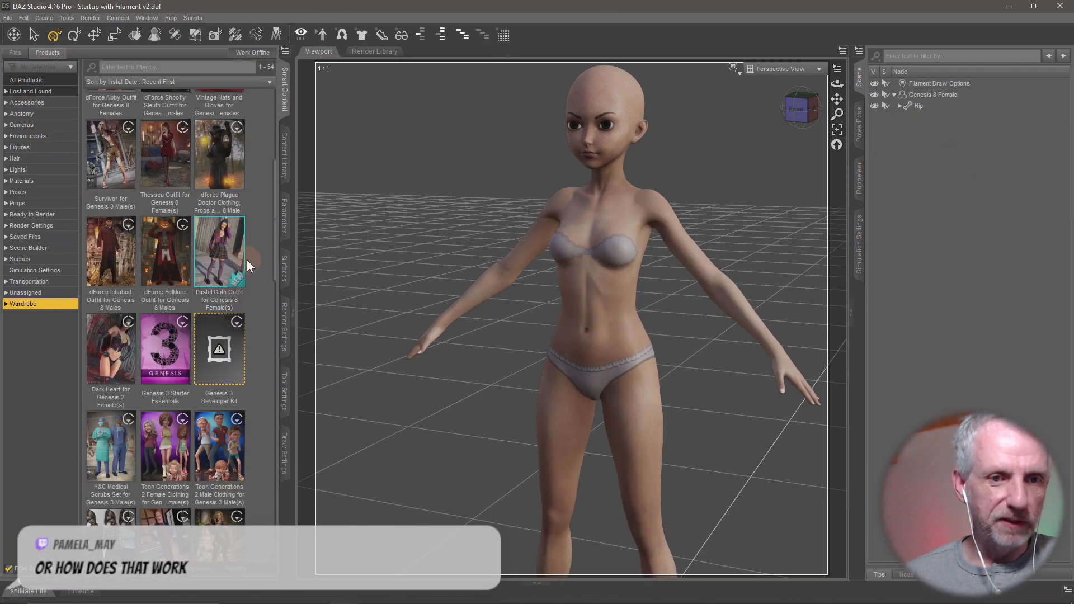
scroll(252, 263, down, 3)
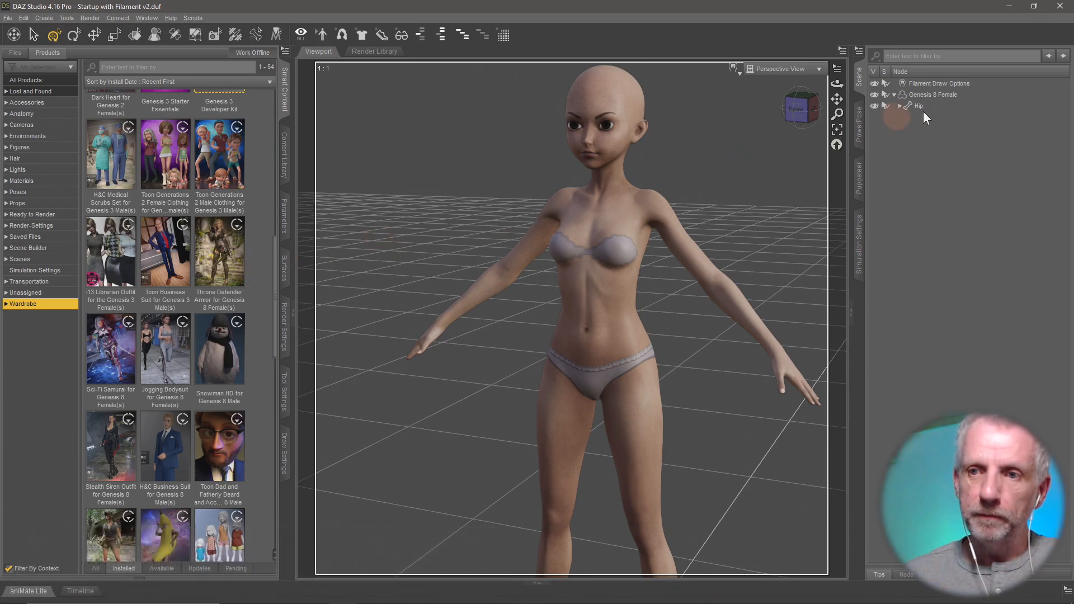
click(945, 104)
click(951, 95)
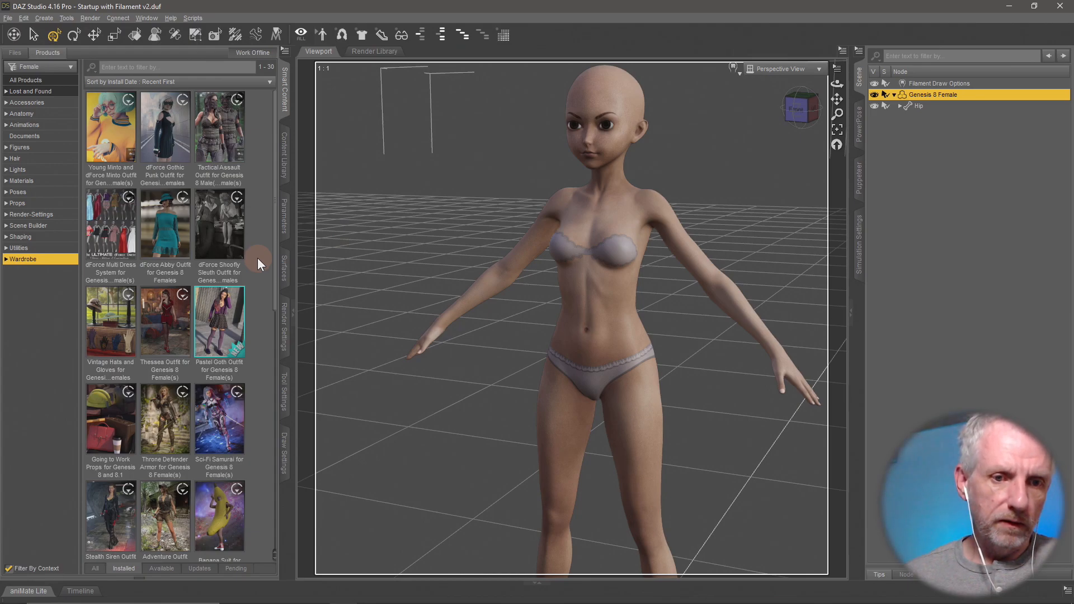
scroll(258, 258, down, 3)
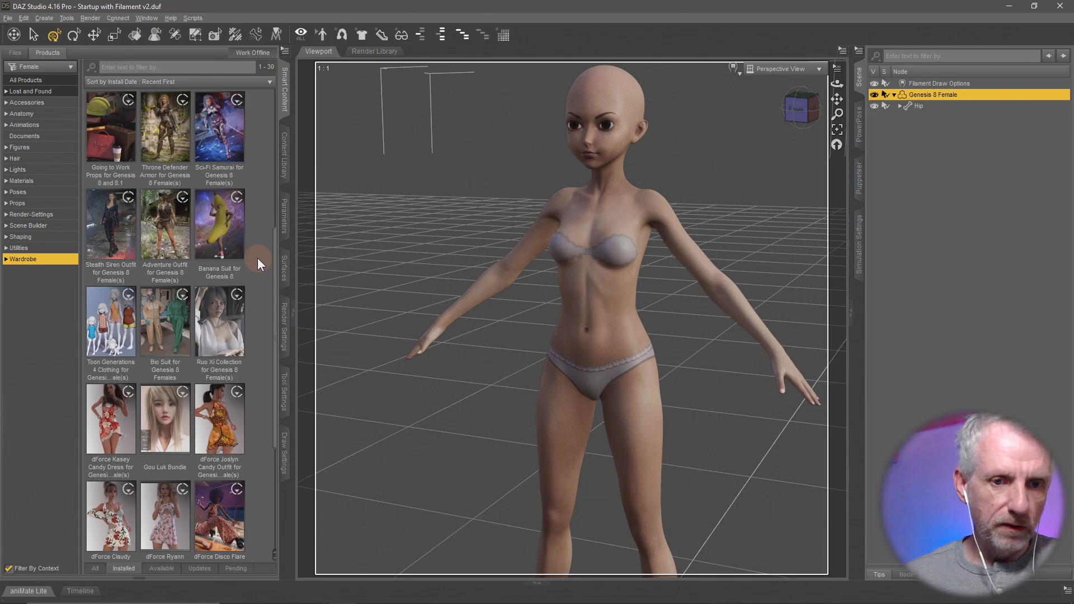
double_click(229, 340)
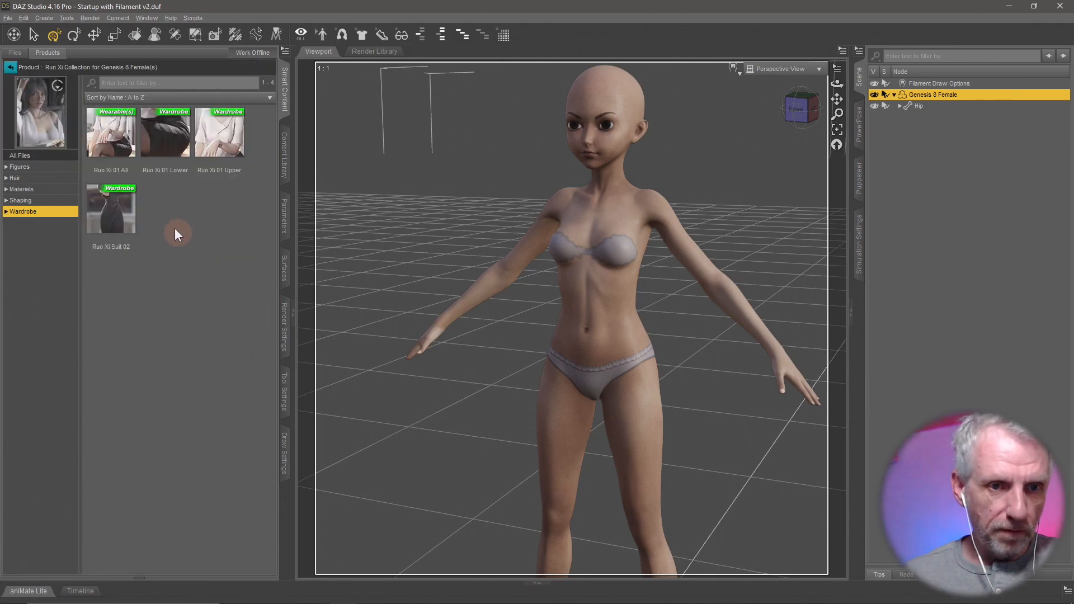
click(117, 146)
double_click(116, 146)
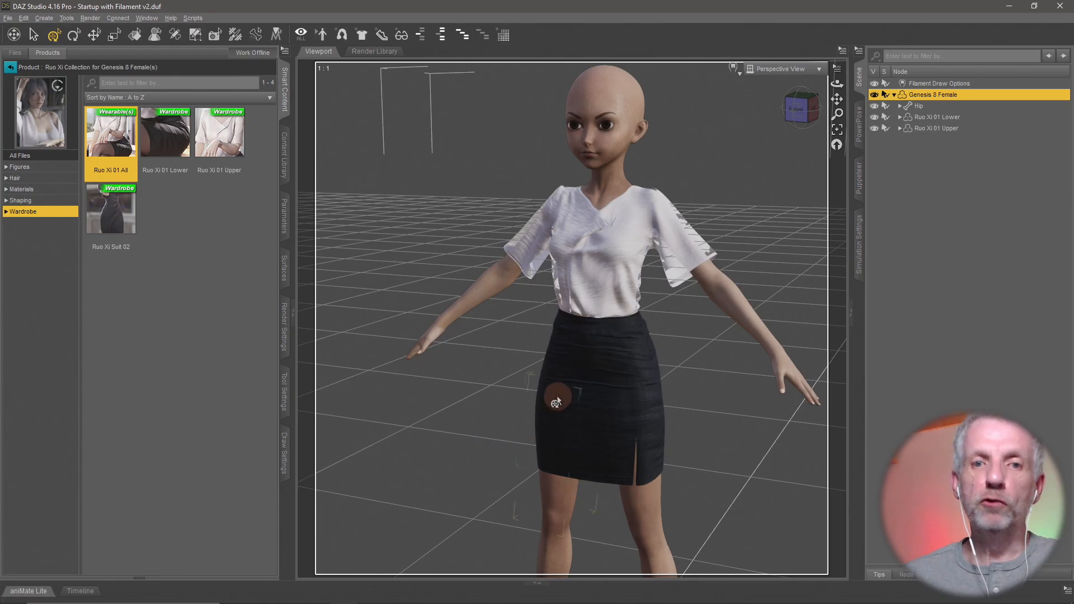
Step: Apply the Suit 01 Pink Iray material from the Ruo Xi Collection to both the Ruo Xi 01 Lower and Ruo Xi 01 Upper garments
click(44, 190)
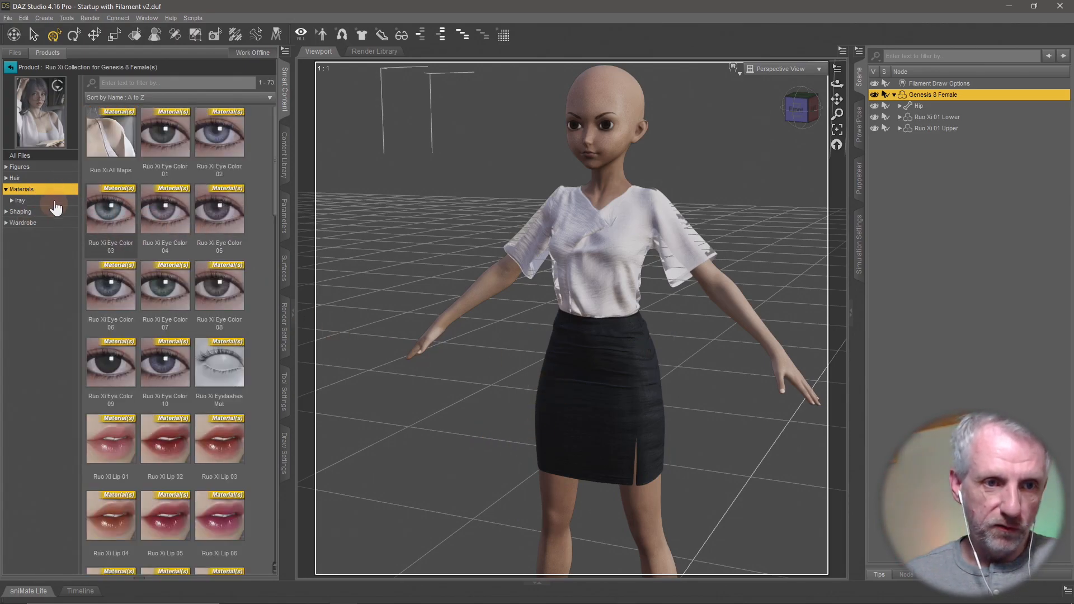
click(51, 202)
scroll(145, 255, down, 6)
scroll(147, 256, down, 10)
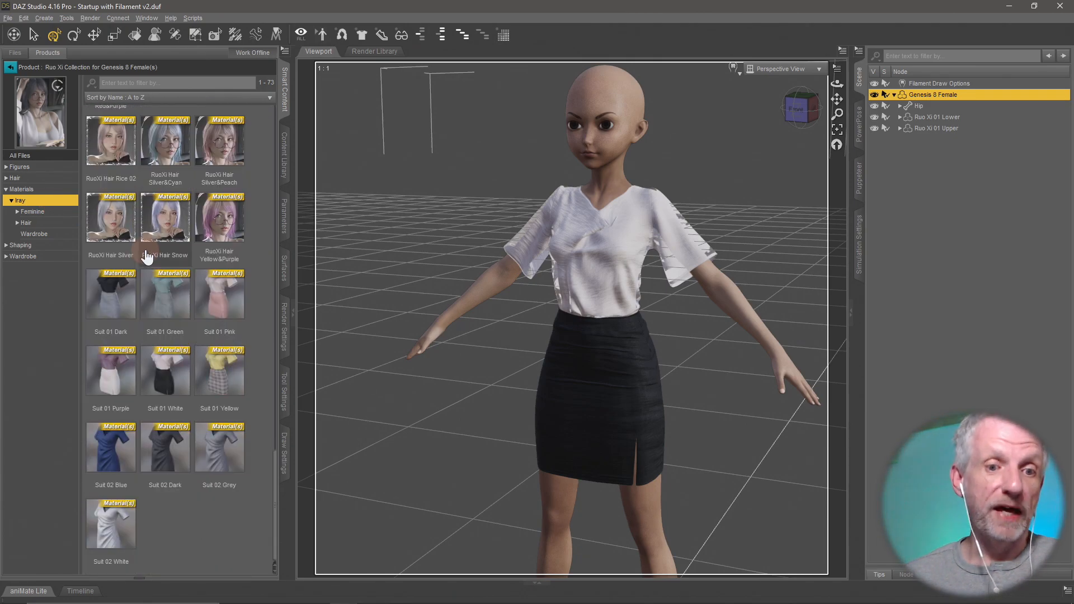
scroll(487, 349, up, 5)
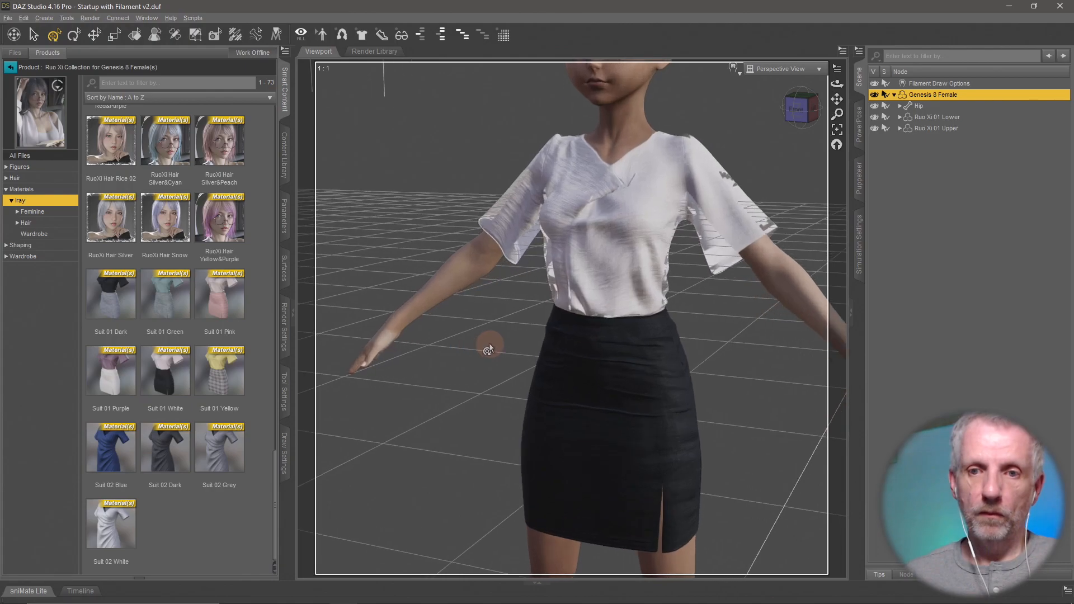
mouse_move(489, 349)
alt+mouse_down()
mouse_move(584, 291)
mouse_move(605, 264)
alt+mouse_up()
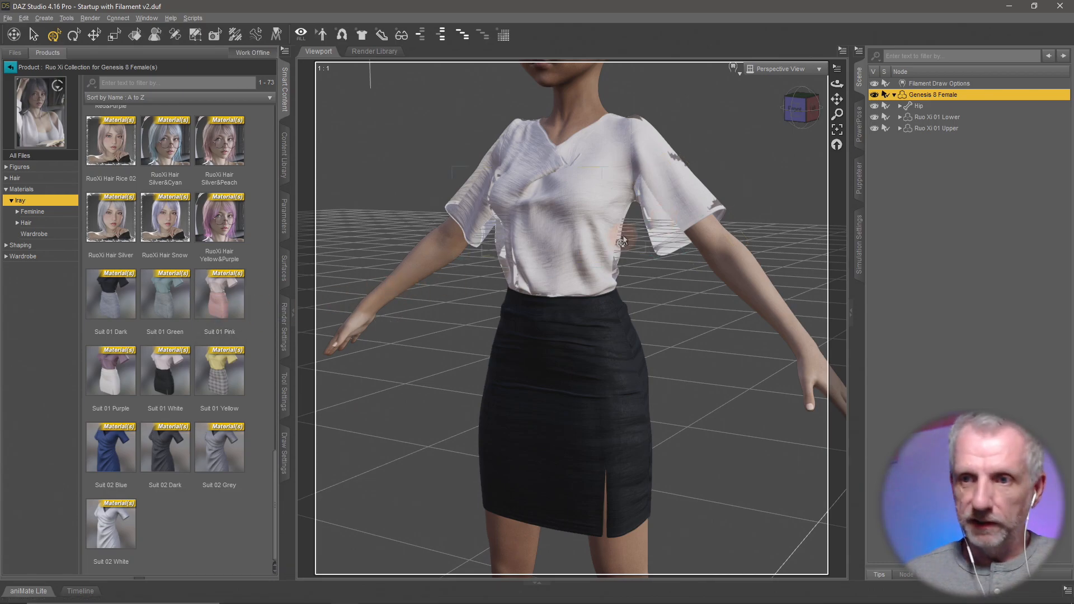
click(951, 116)
ctrl+click(949, 128)
double_click(227, 293)
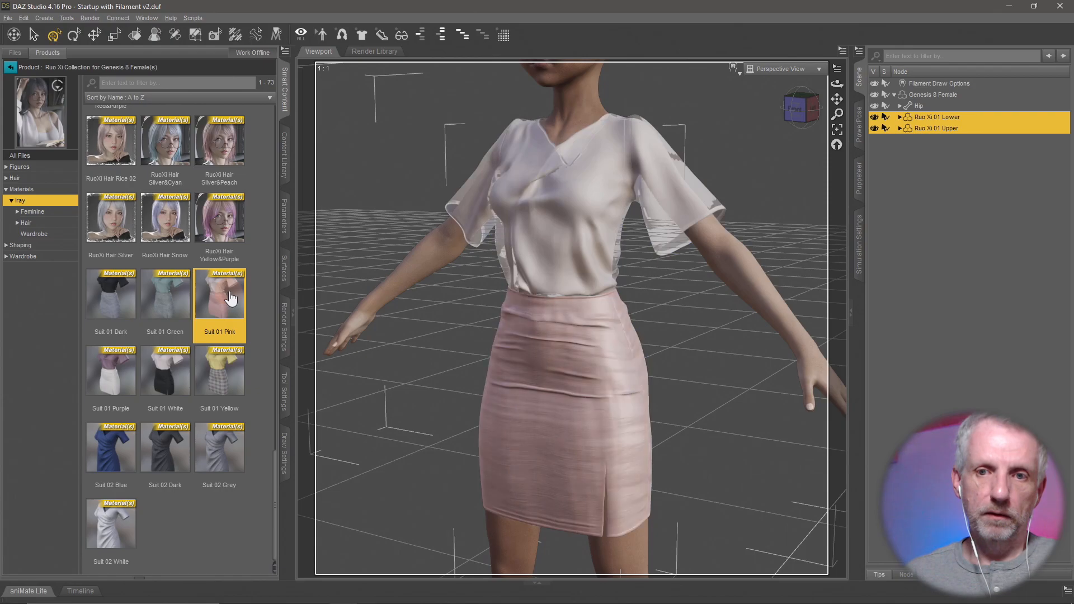
Step: Try the Suit 01 Yellow, White, Purple, Dark, Green and Pink materials in turn on the Ruo Xi 01 skirt and blouse
double_click(214, 386)
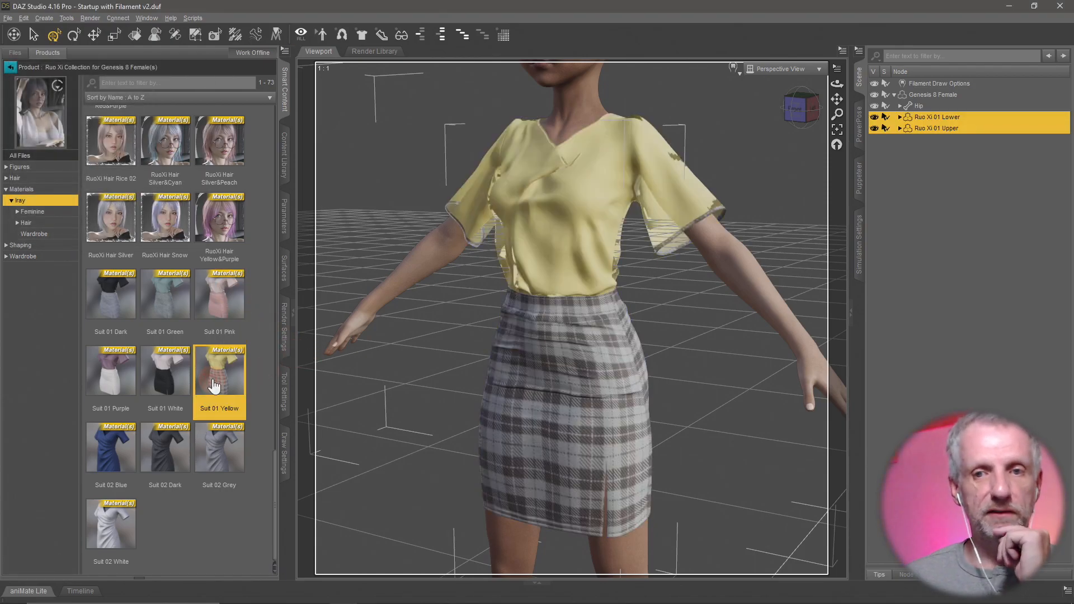
double_click(176, 378)
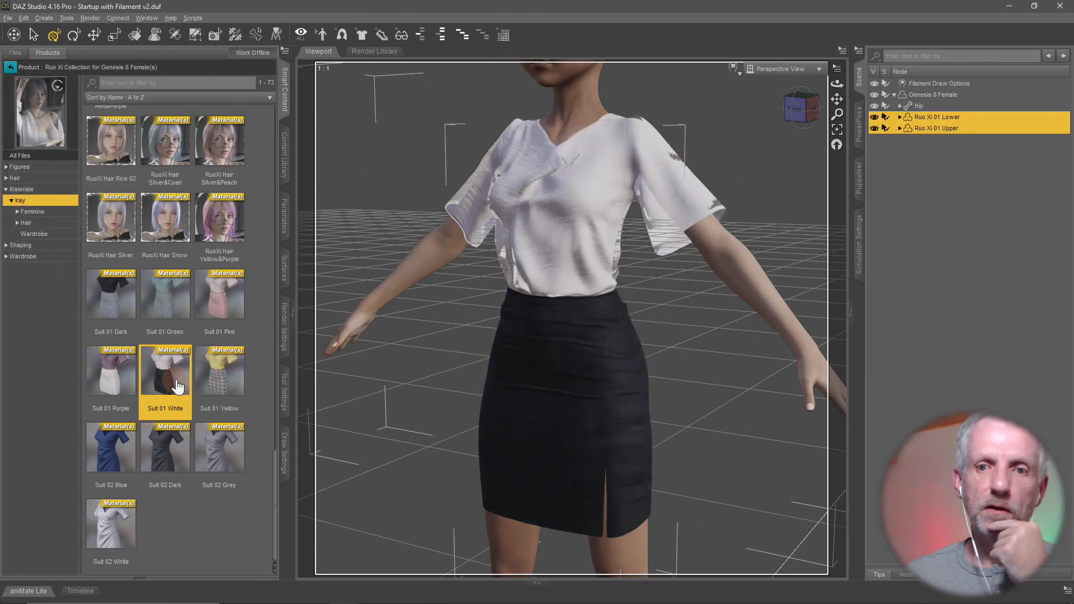
double_click(111, 380)
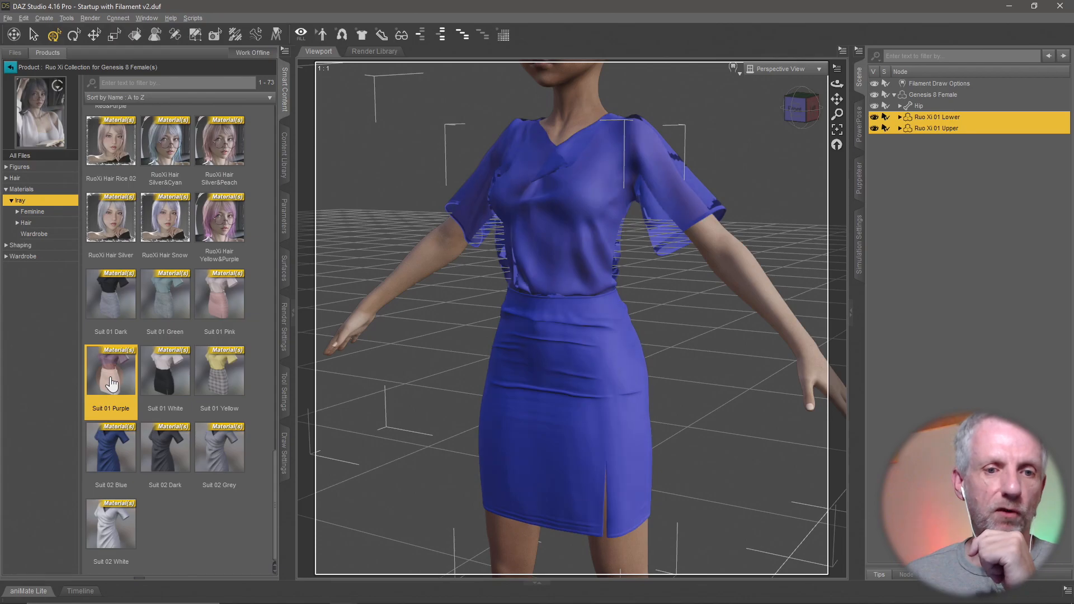
double_click(111, 296)
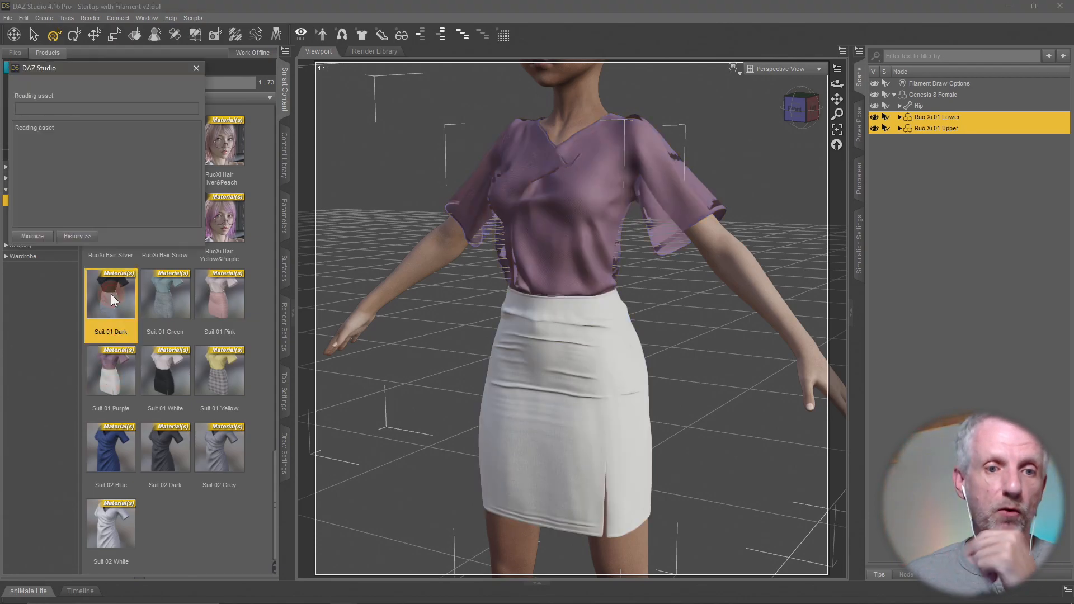
double_click(188, 298)
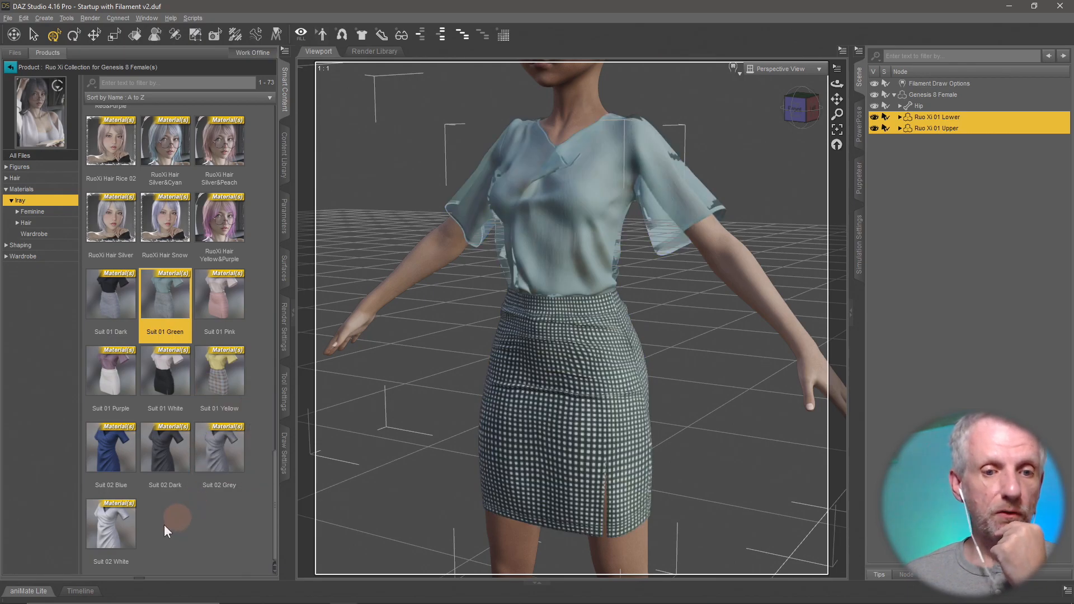
double_click(219, 300)
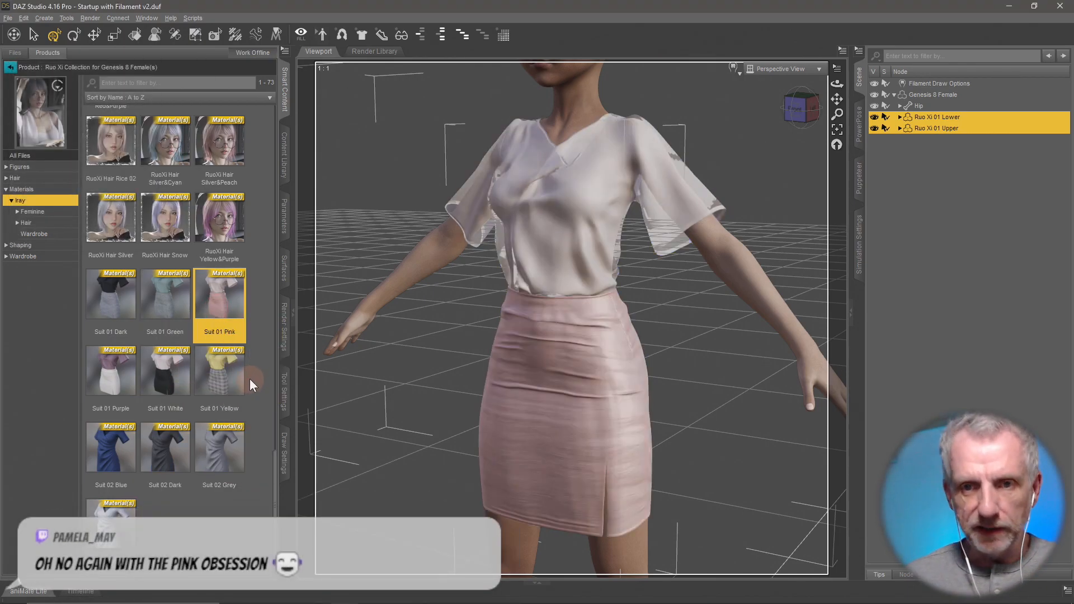
Step: Compare the Suit 01 Yellow and Suit 01 Pink materials on the outfit and leave Suit 01 Yellow applied
double_click(218, 373)
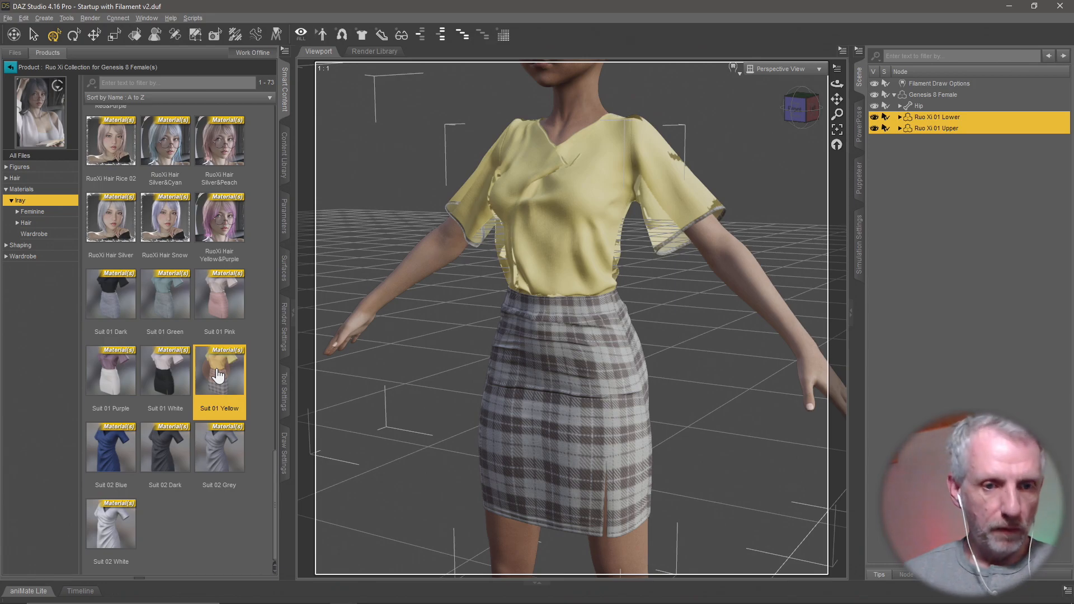
drag(540, 357, 535, 307)
scroll(529, 331, up, 6)
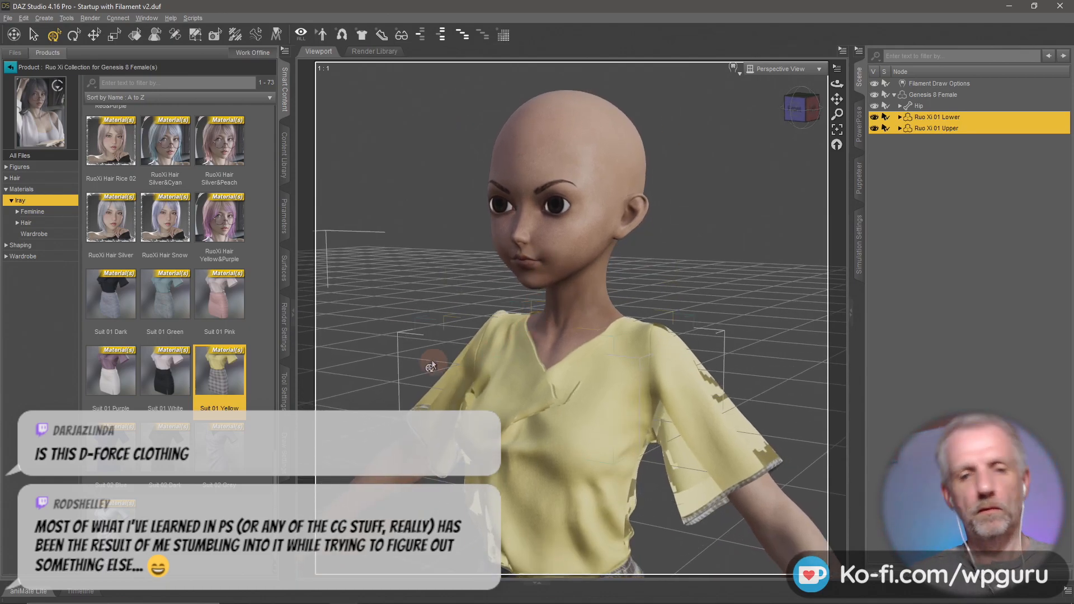
double_click(230, 320)
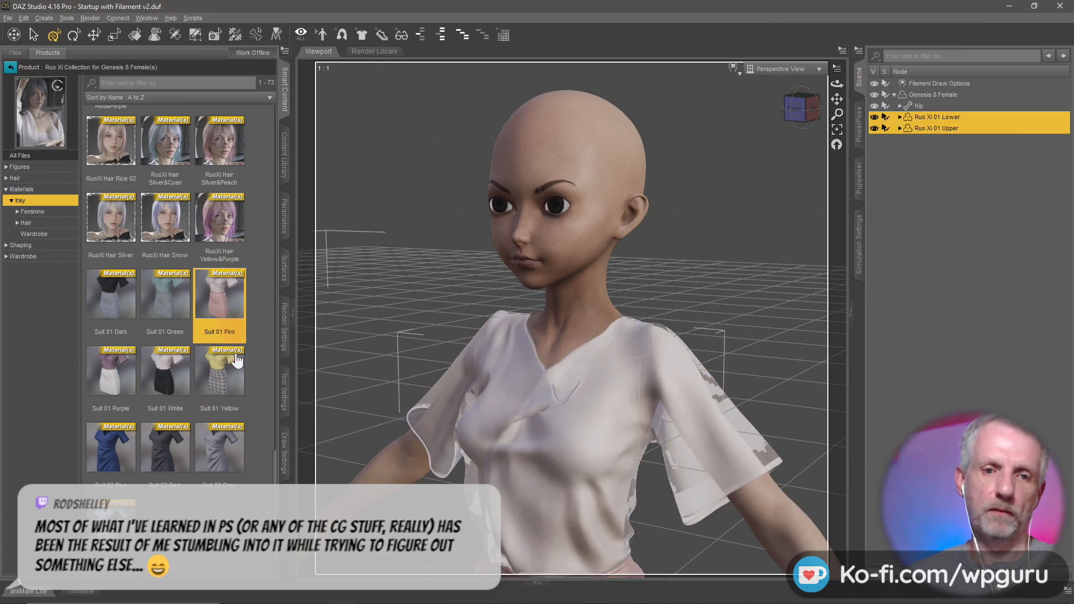
double_click(235, 387)
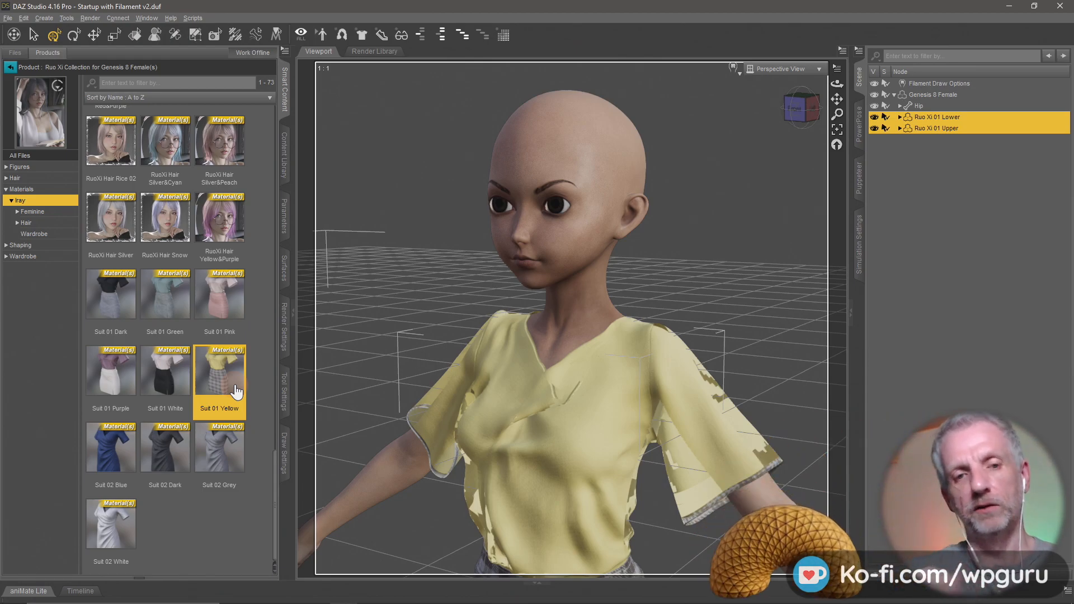
Step: Load the Ruo Xi Hair from the Ruo Xi Collection onto the Genesis 8 Female figure
scroll(237, 392, up, 5)
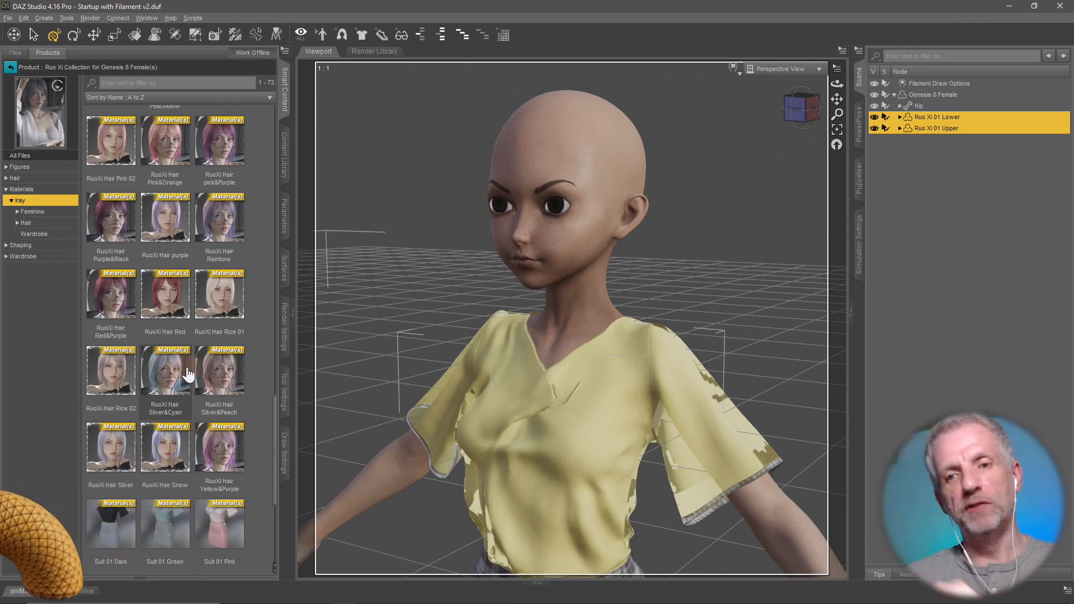
mouse_move(189, 375)
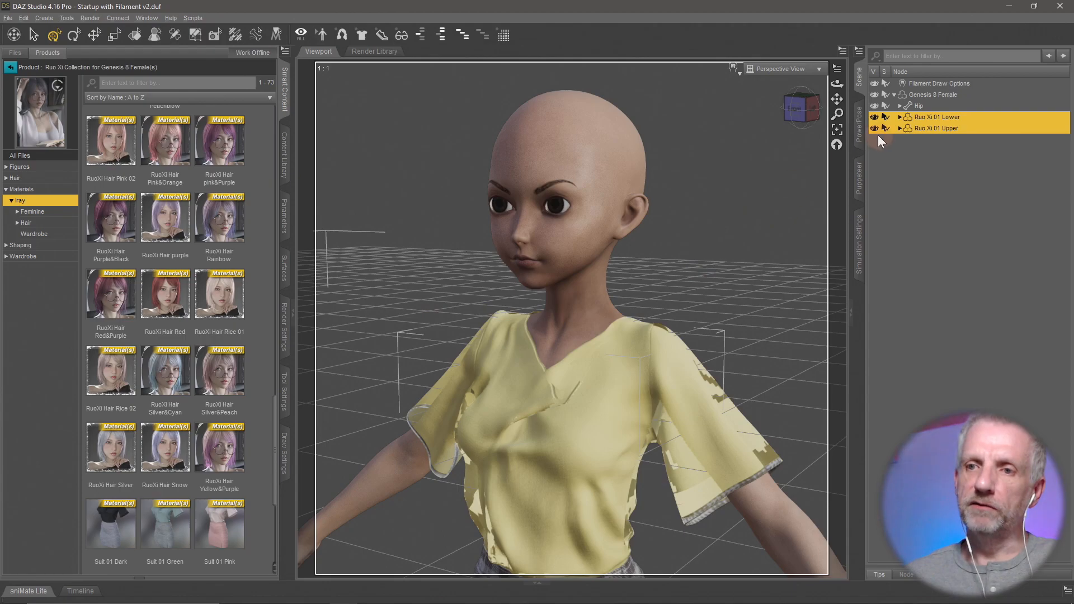
click(945, 97)
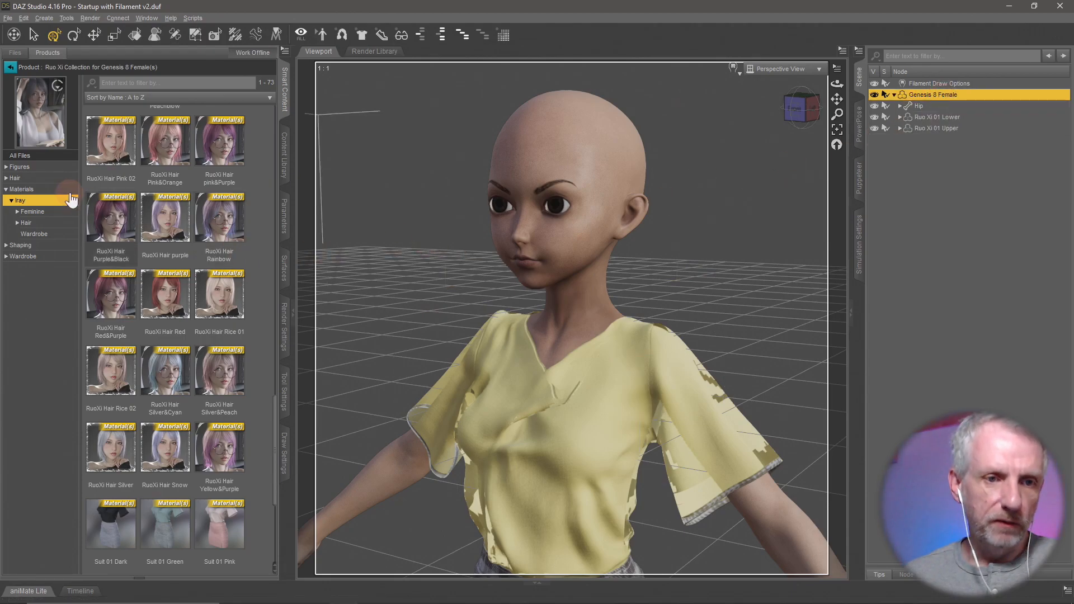
click(53, 179)
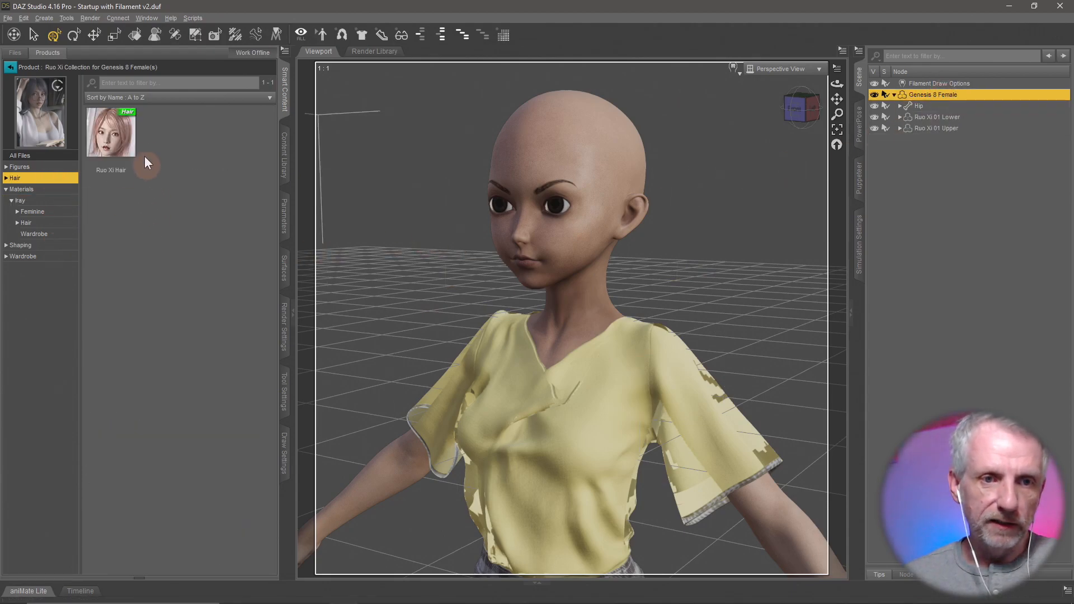
double_click(120, 138)
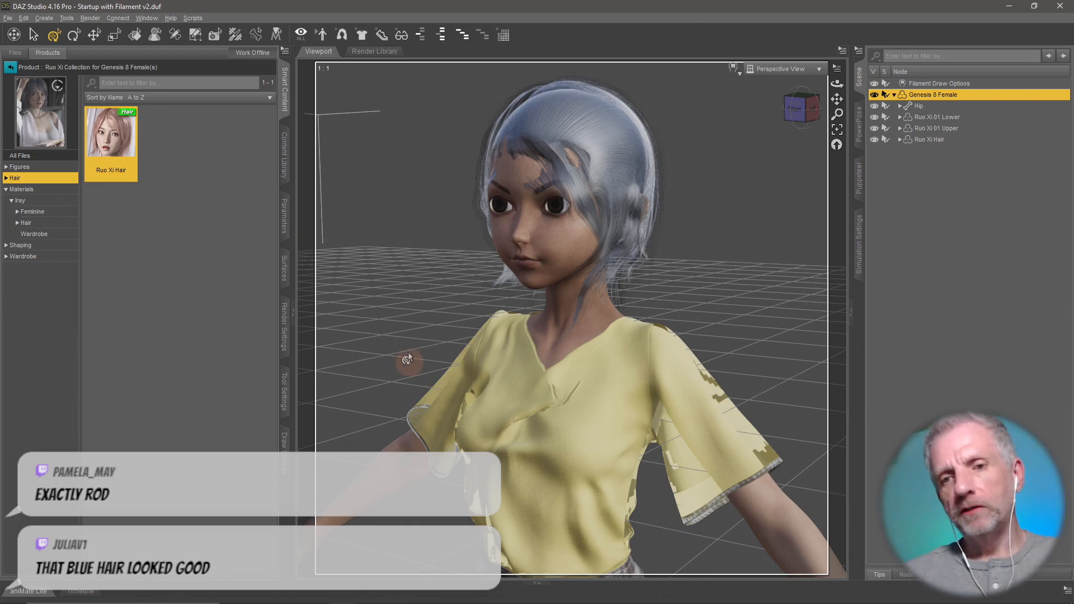
Step: Preview the figure in the viewport with Iray and examine the Ruo Xi Hair and the blouse from slightly different angles
mouse_move(454, 345)
alt+mouse_down()
mouse_move(469, 342)
mouse_move(447, 335)
mouse_move(464, 344)
alt+mouse_up()
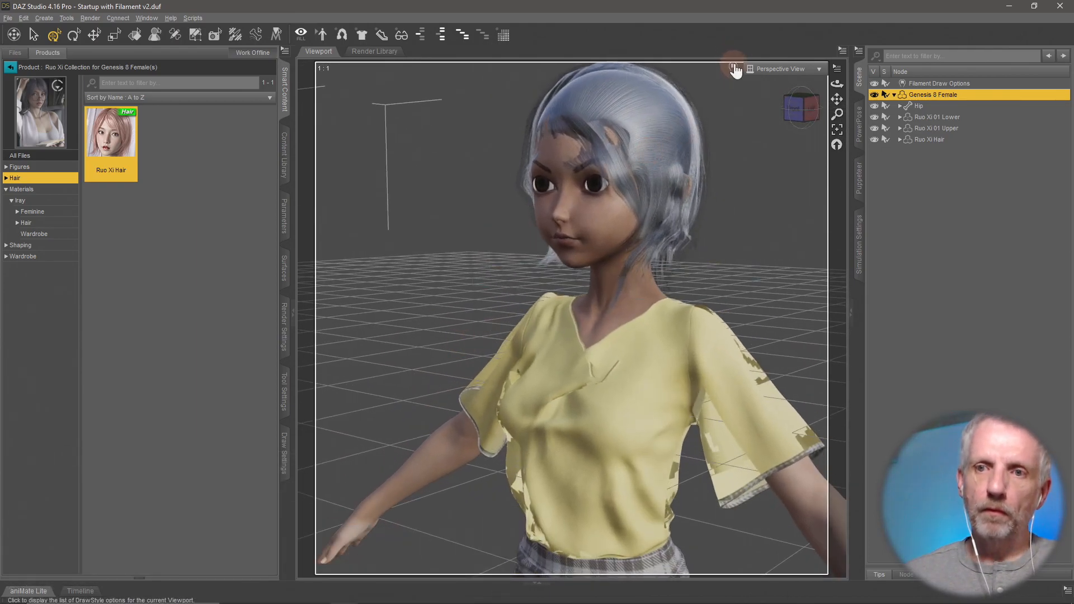
click(733, 68)
click(738, 208)
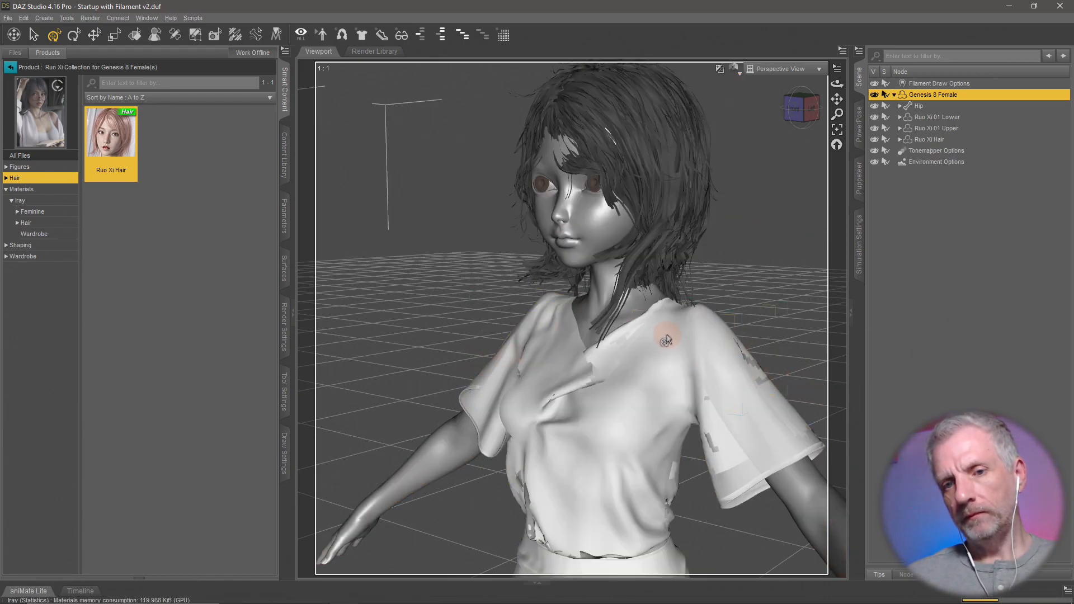
alt+drag(672, 334, 666, 359)
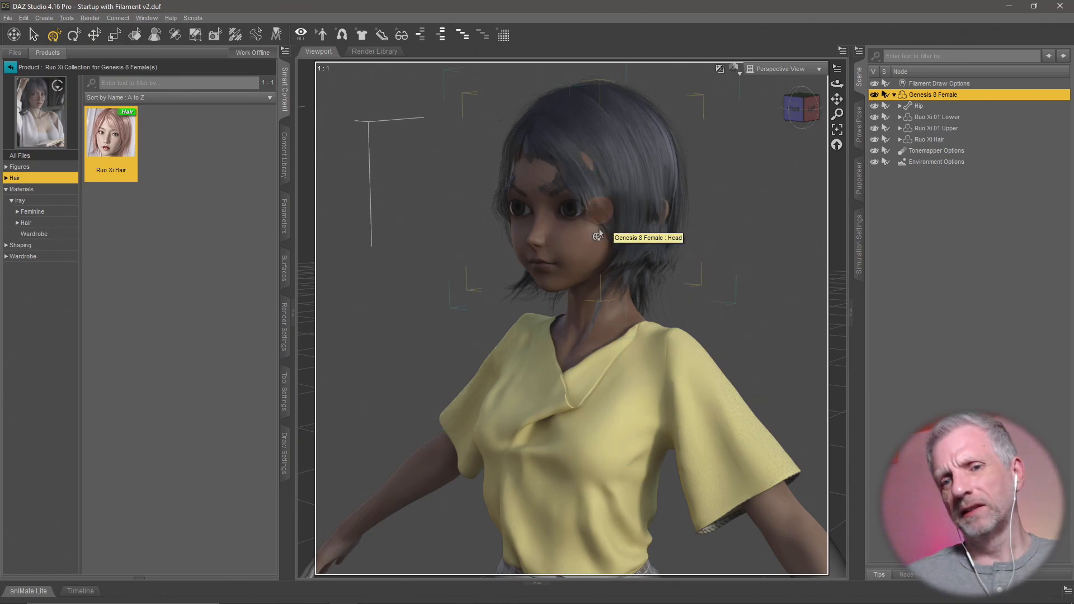
alt+drag(584, 167, 616, 168)
alt+drag(626, 280, 707, 300)
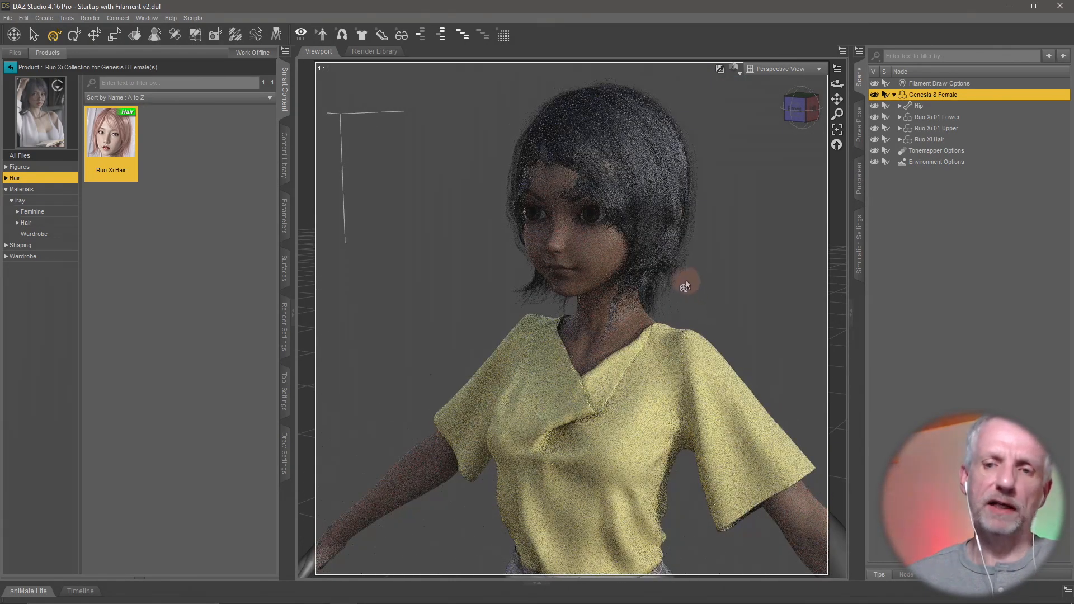
Step: Switch the viewport back from the Iray preview and delete the Ruo Xi Hair from the Genesis 8 Female figure
click(734, 67)
click(743, 70)
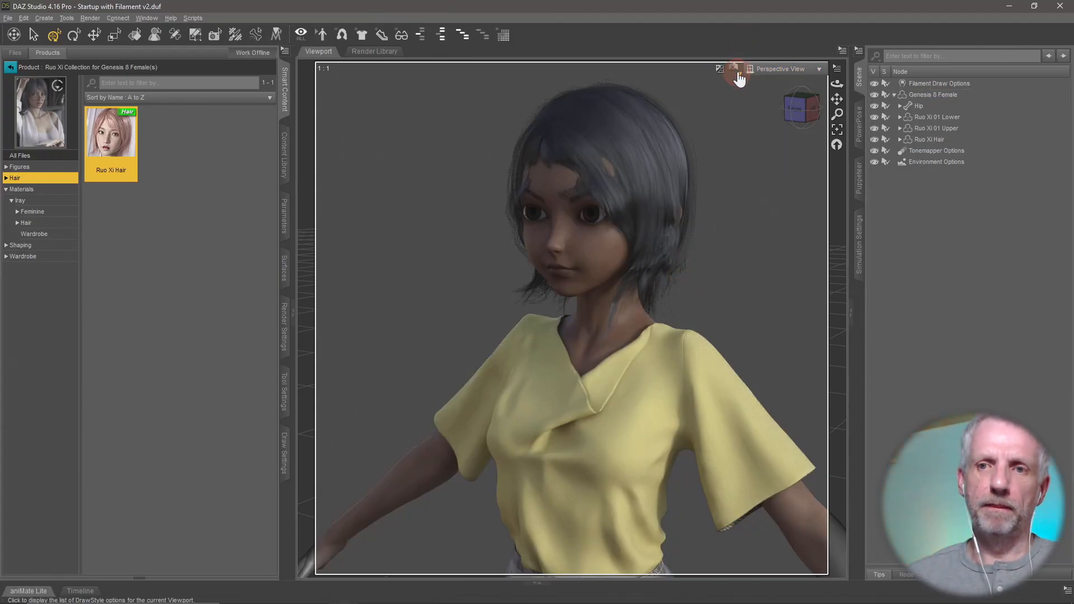
click(733, 70)
click(740, 204)
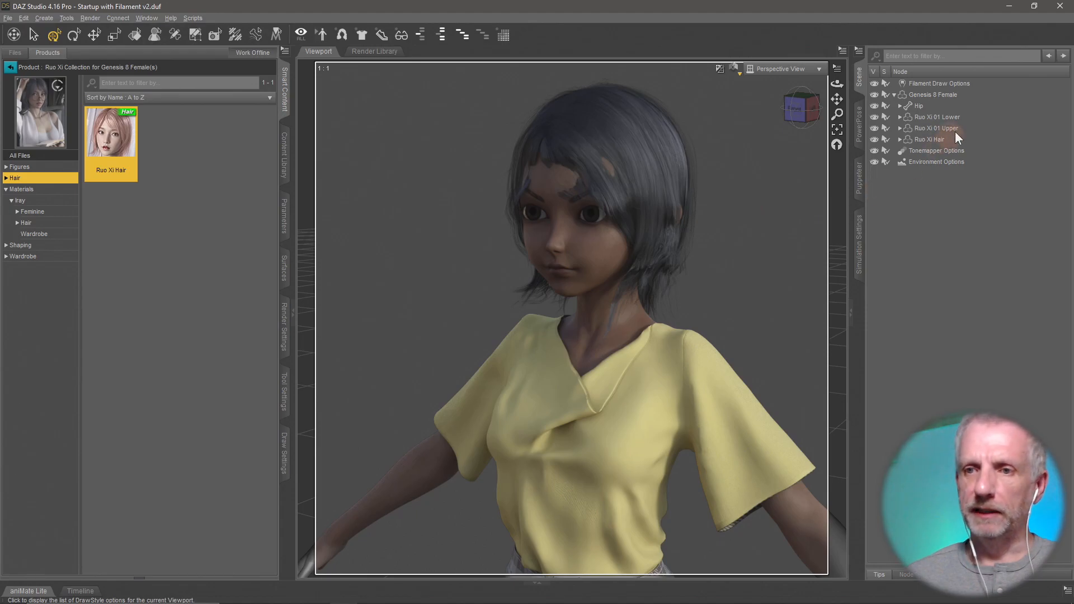
click(921, 139)
key(Delete)
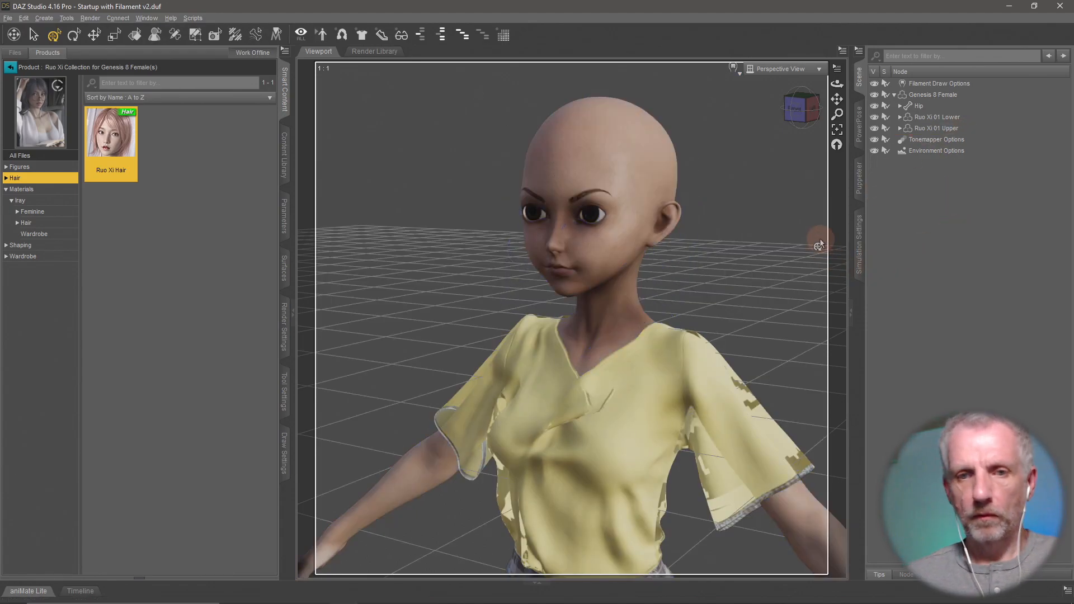
Step: List the installed hair products that fit the Genesis 8 Female figure
click(10, 67)
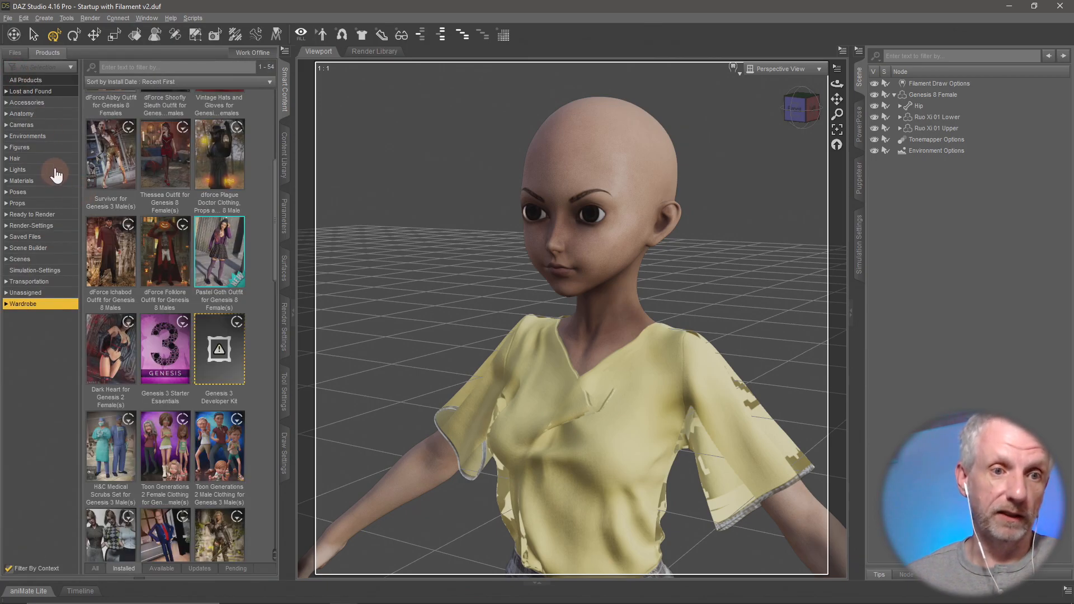
click(51, 158)
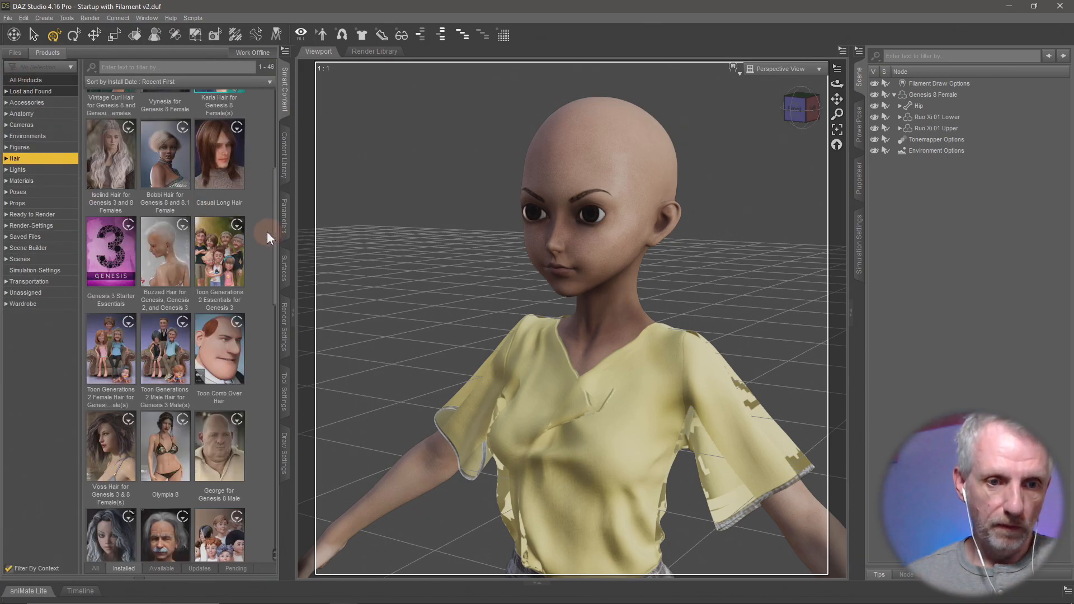
scroll(267, 231, up, 5)
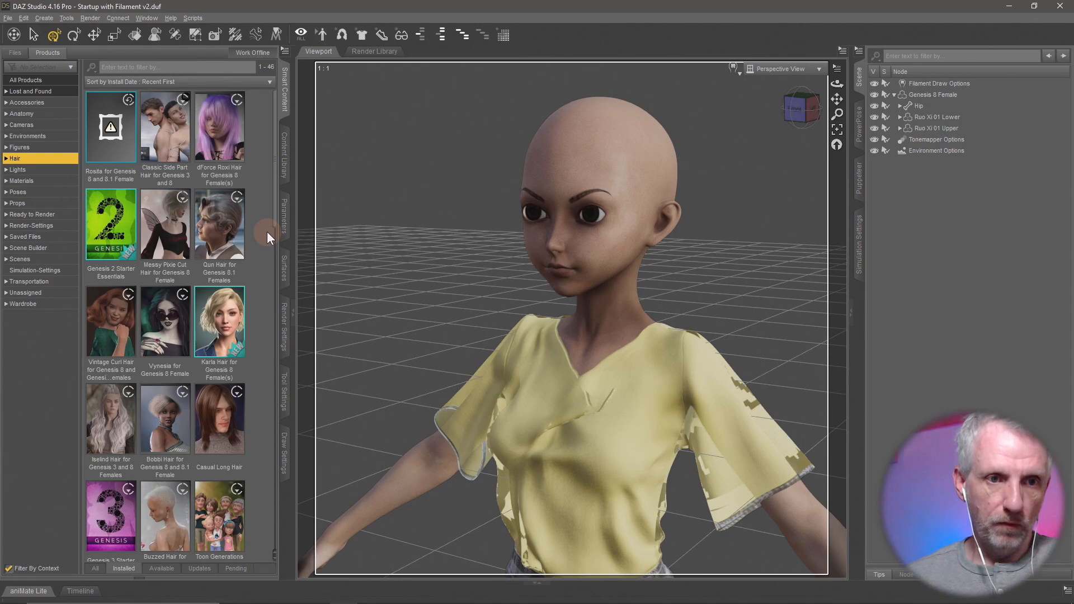
click(940, 95)
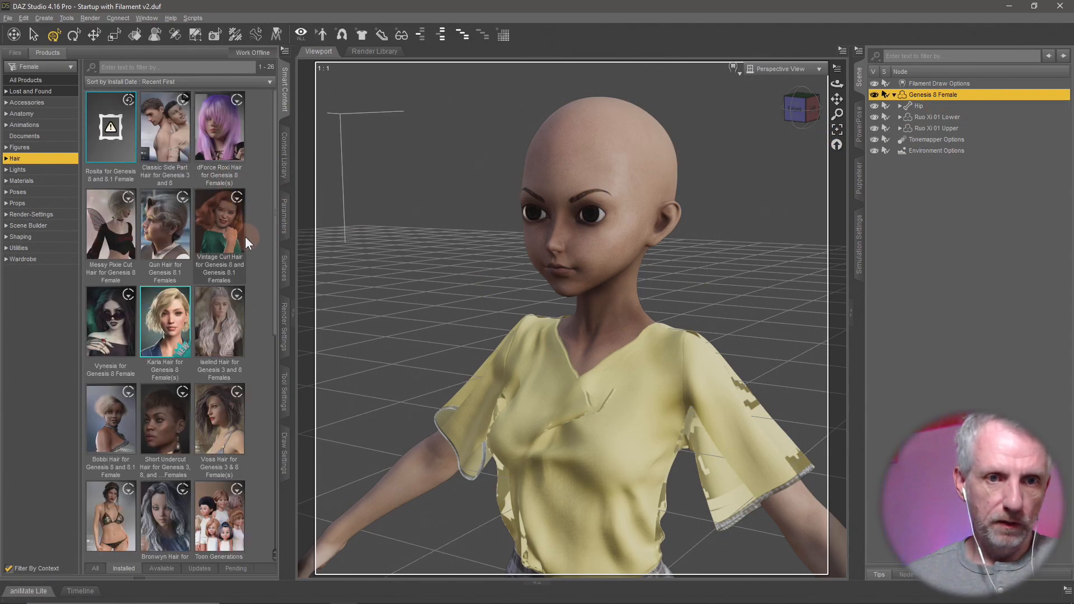
Step: Check the hair and figure files in the Rosita for Genesis 8 and 8.1 Female product and return to the hair list
double_click(116, 137)
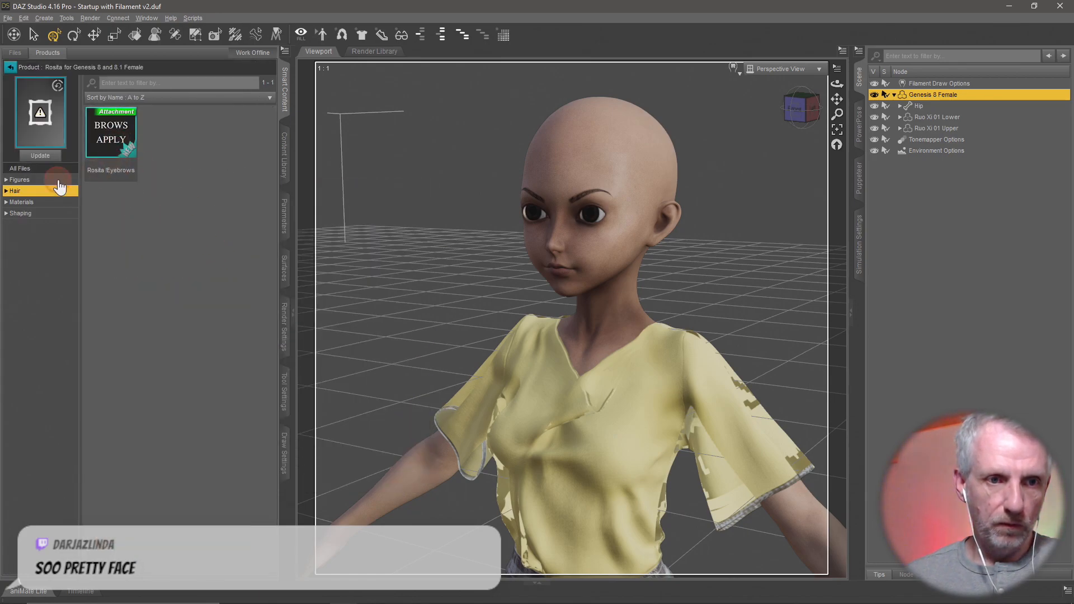
click(59, 179)
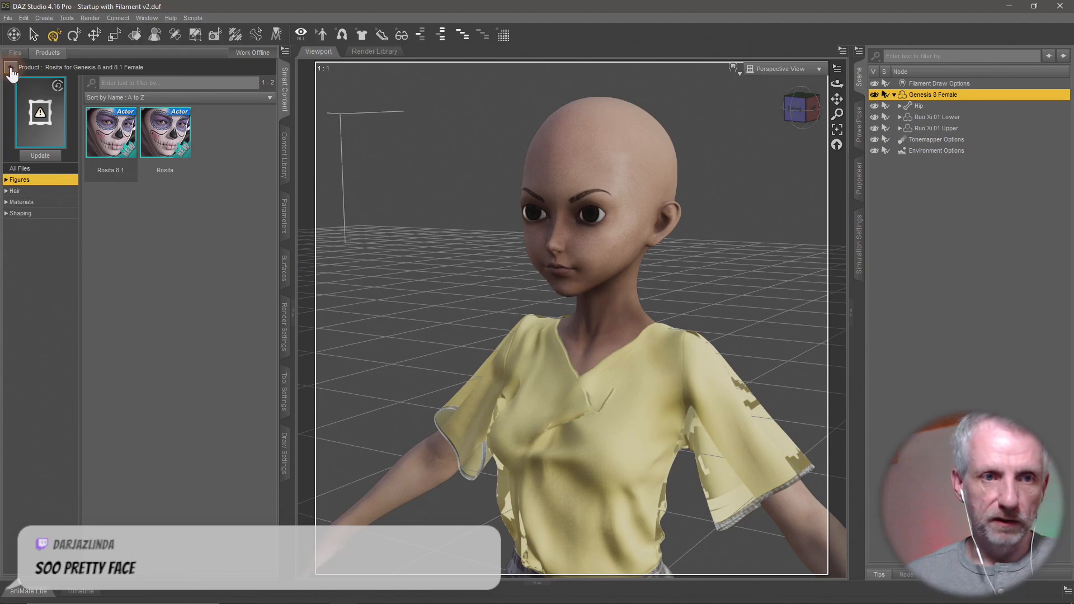
click(10, 68)
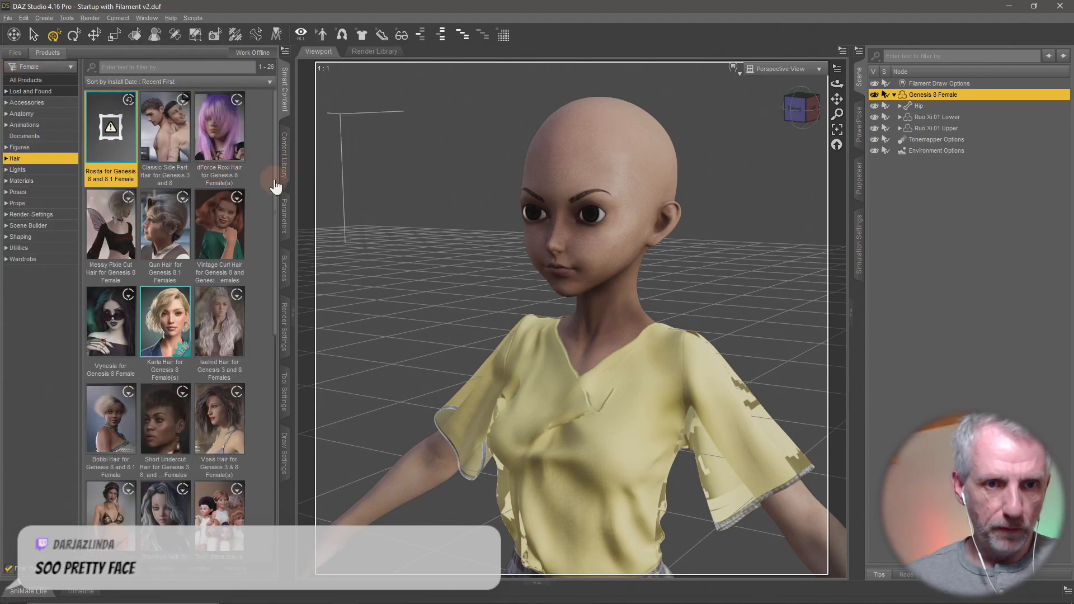
Step: Load the Rin Hair from Rin Hair for Genesis 8 Females onto the Genesis 8 Female figure and view it from the front
scroll(276, 179, down, 3)
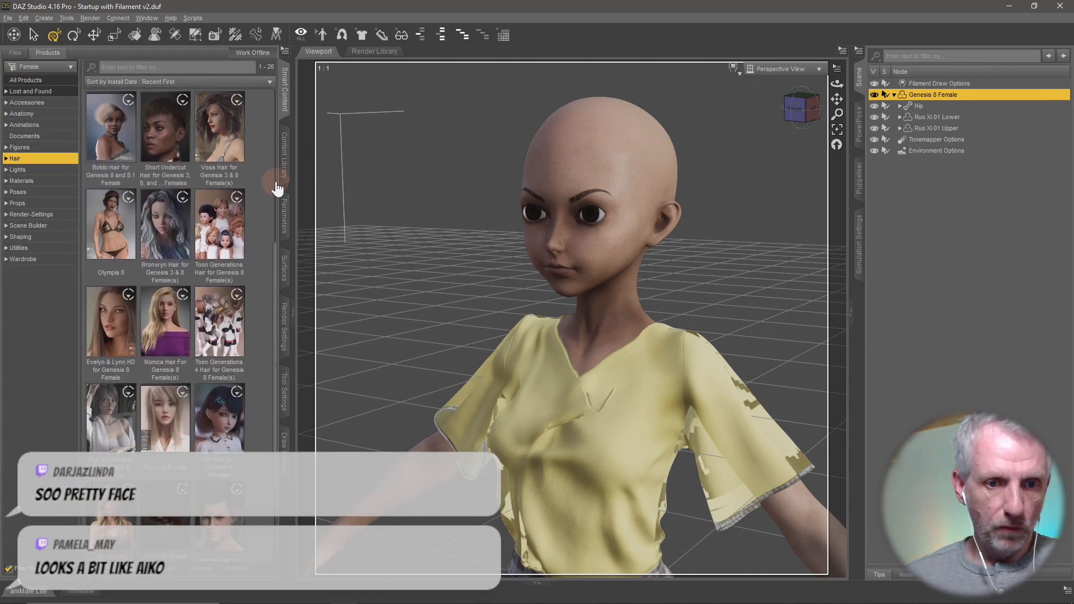
click(222, 423)
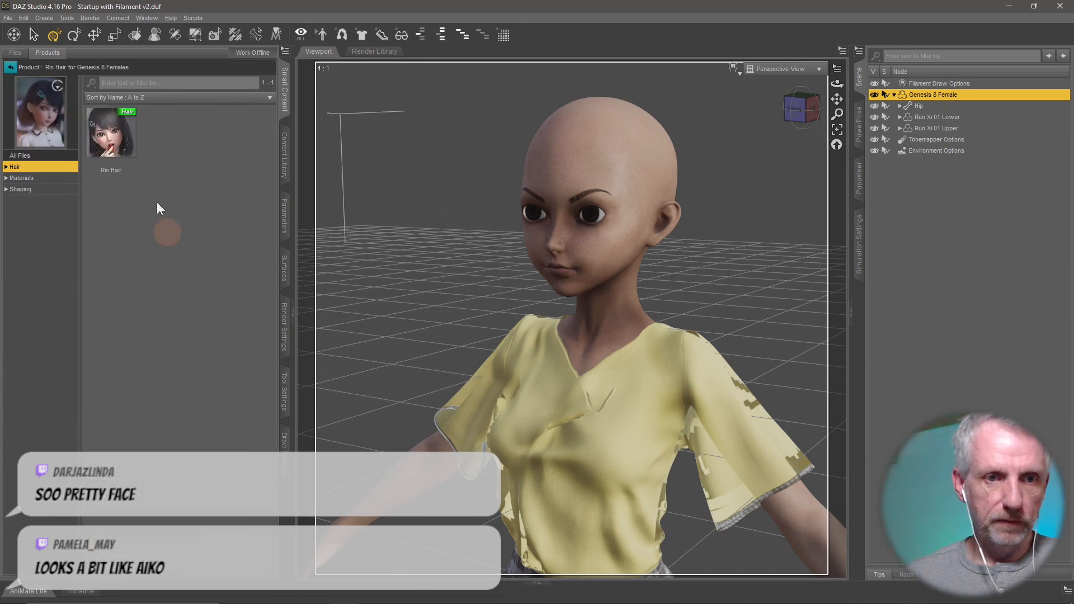
double_click(121, 151)
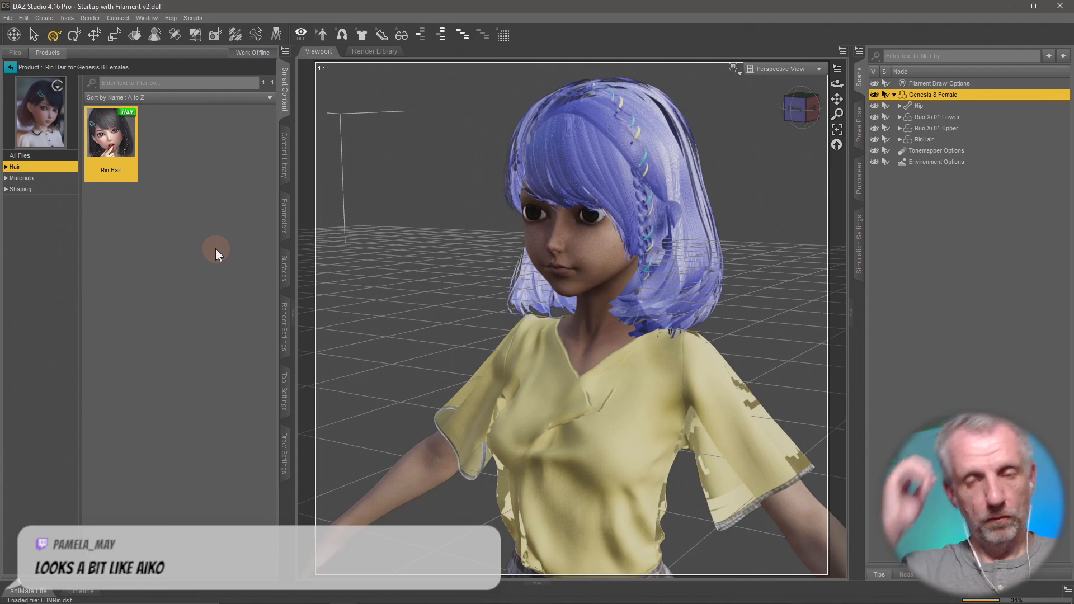
drag(415, 314, 455, 307)
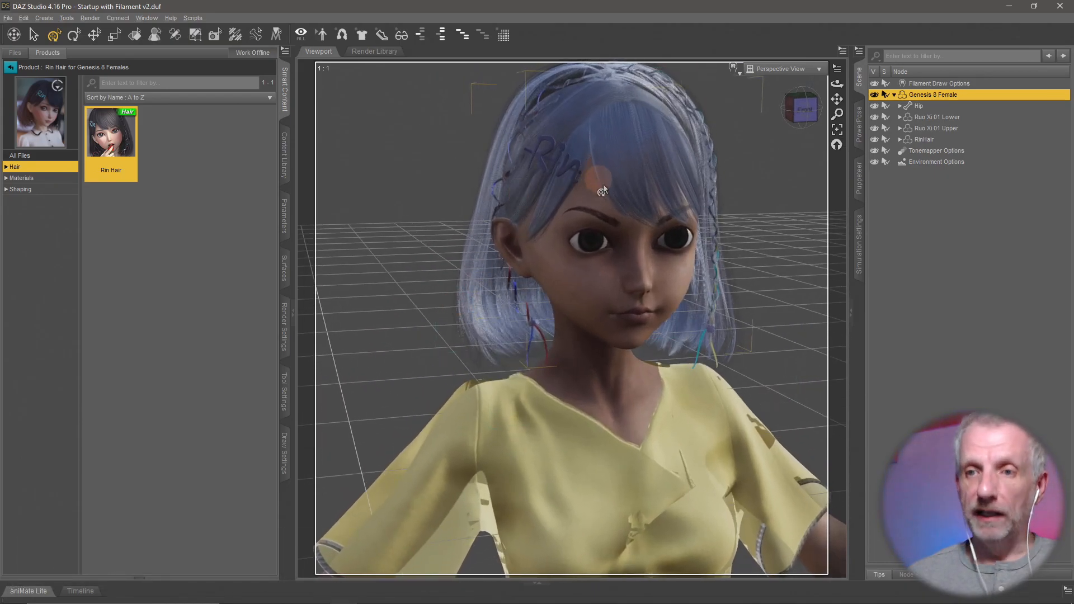
click(205, 203)
Step: Apply the Clip Yellow material from the Rin Hair product to the RinHair on the figure
click(63, 178)
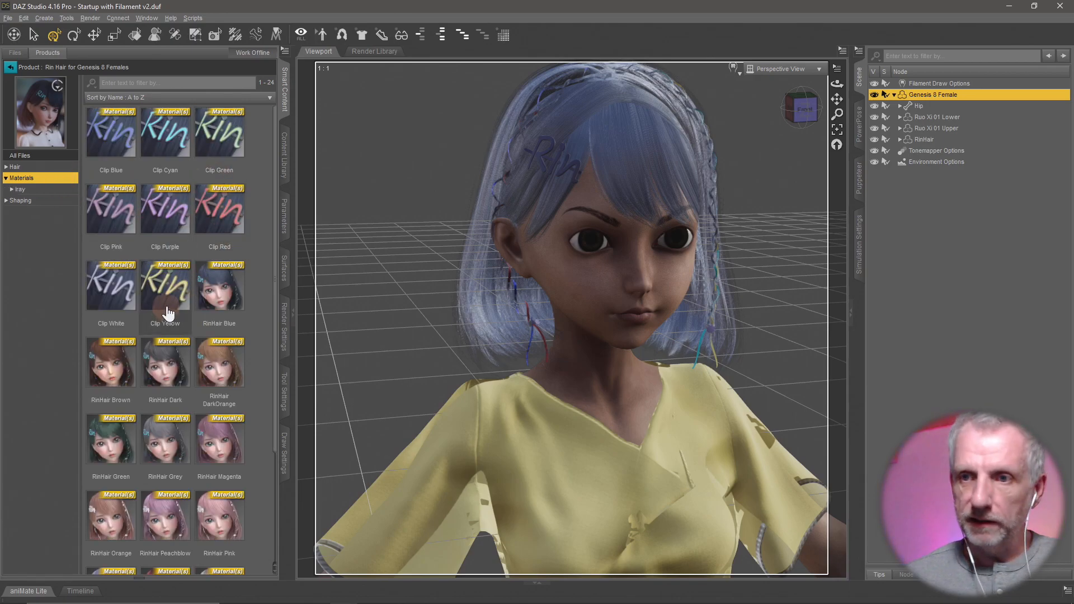
click(927, 140)
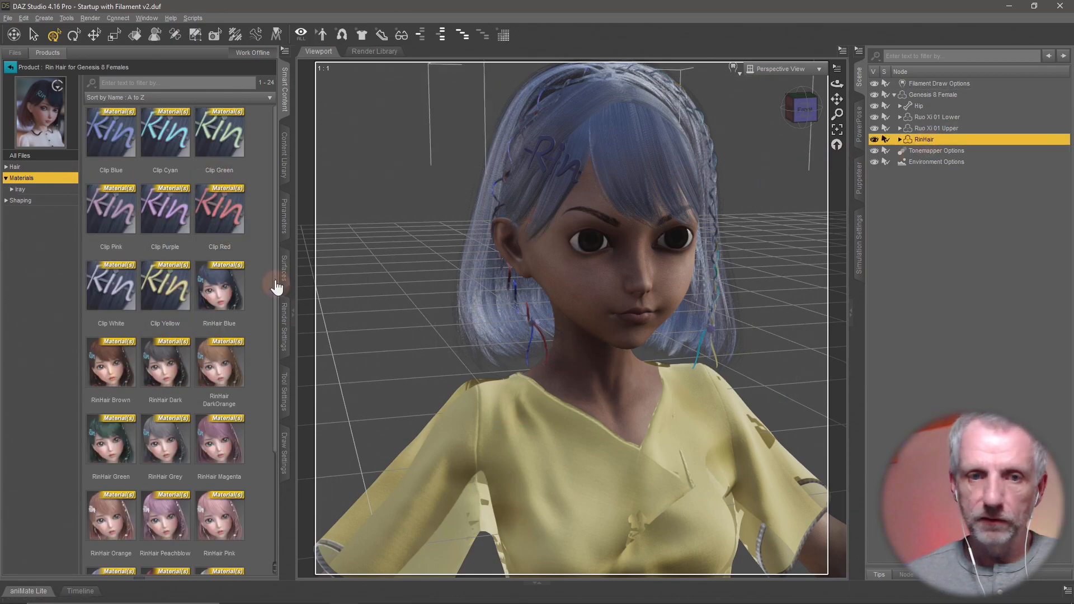
double_click(166, 287)
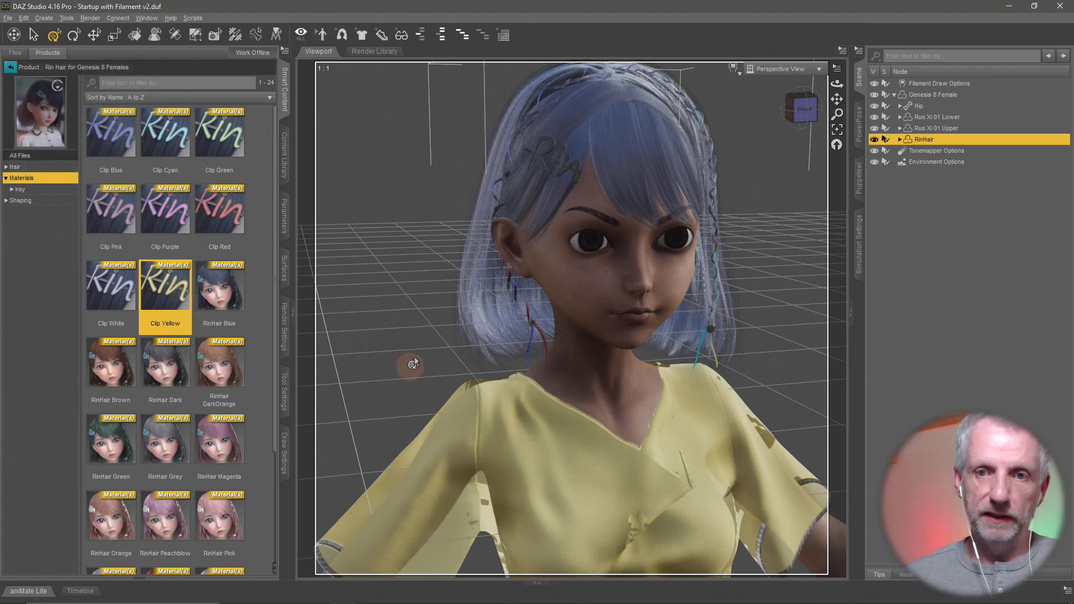
Step: Examine the Rin Hair and its braid ribbons from several angles, along with the other RinHair colour presets and the full dressed figure
alt+drag(619, 231, 364, 327)
scroll(253, 358, down, 2)
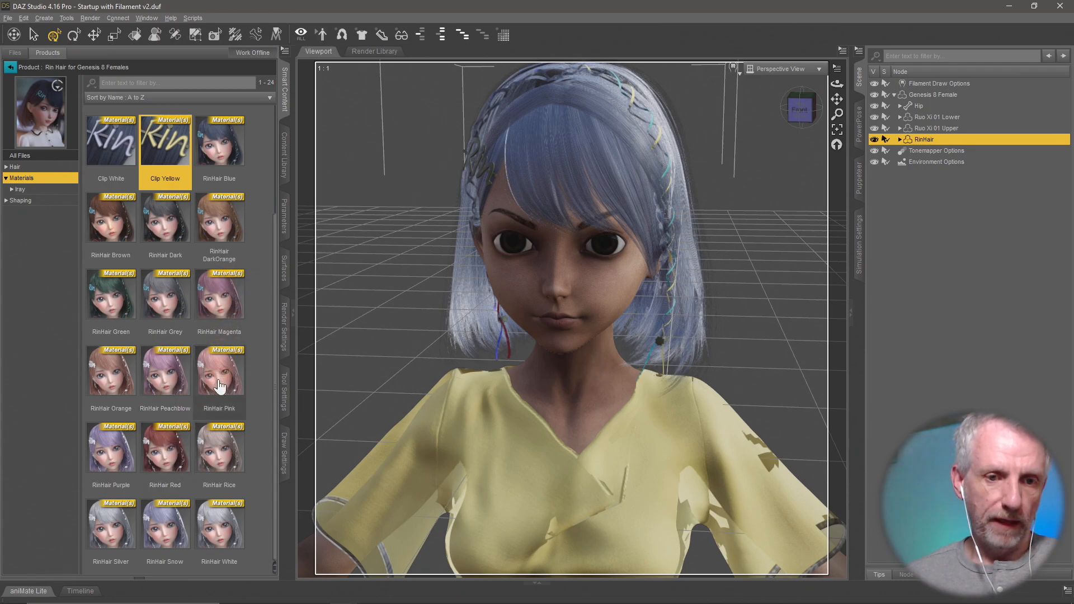
mouse_move(452, 410)
alt+mouse_down()
mouse_move(432, 399)
mouse_move(419, 403)
mouse_move(457, 416)
mouse_move(394, 425)
mouse_move(469, 421)
alt+mouse_up()
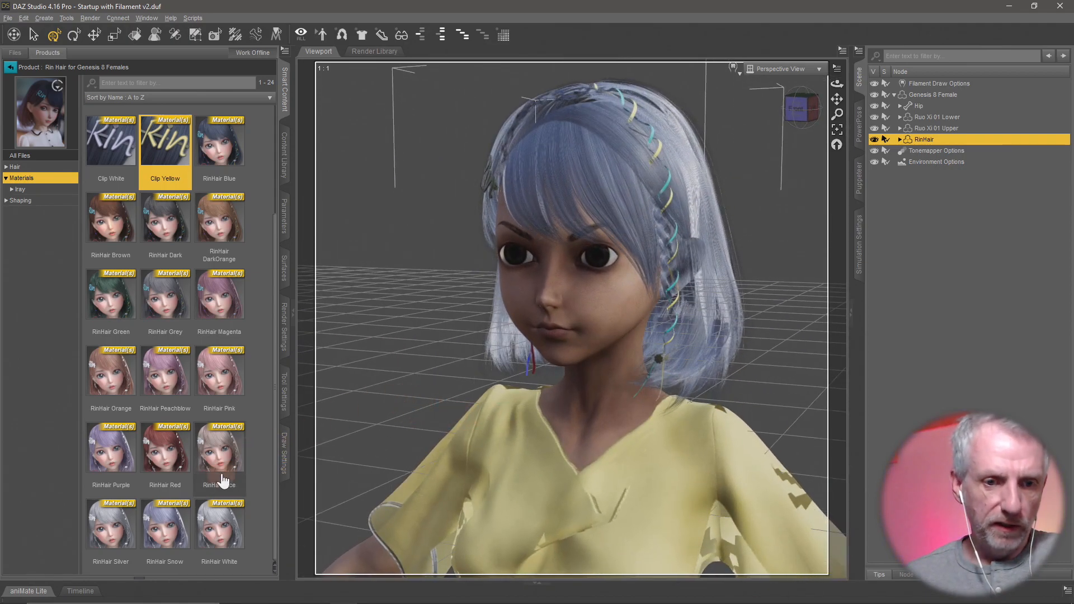
alt+drag(401, 397, 418, 397)
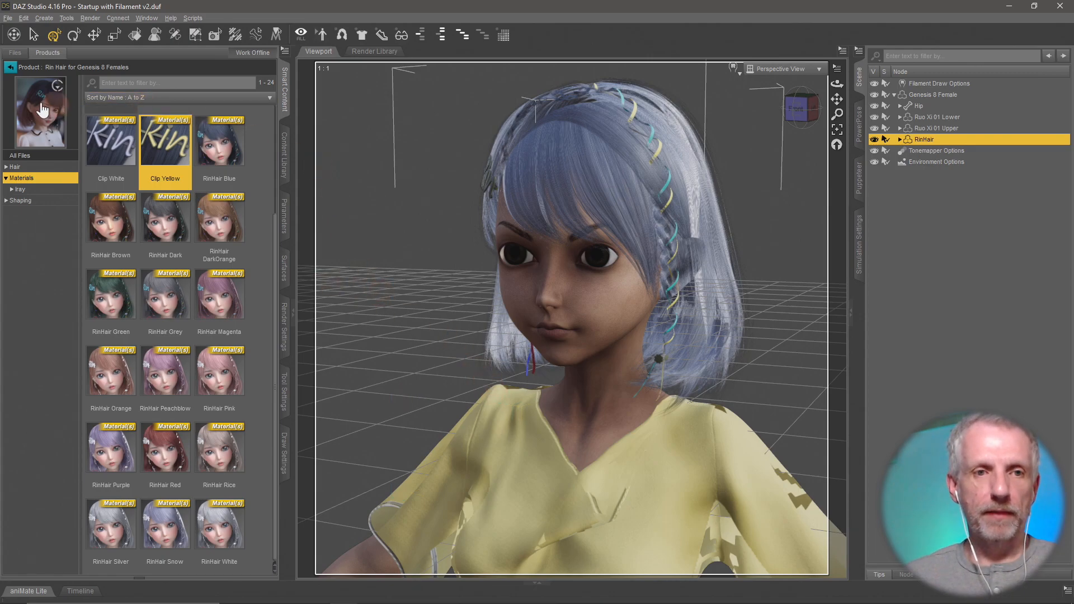
click(414, 305)
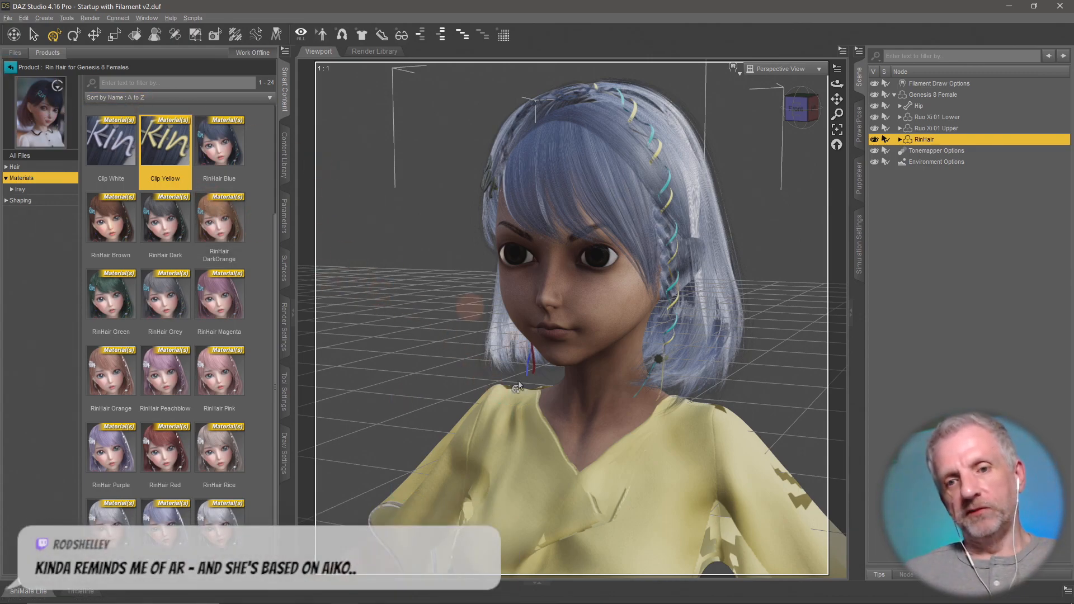
scroll(612, 365, down, 10)
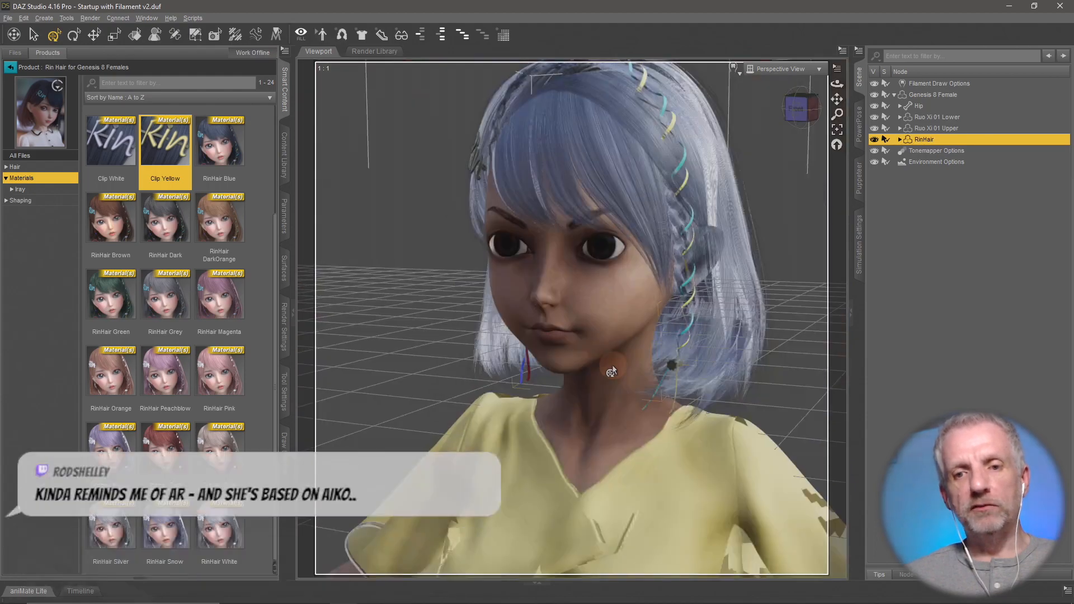
scroll(614, 364, down, 5)
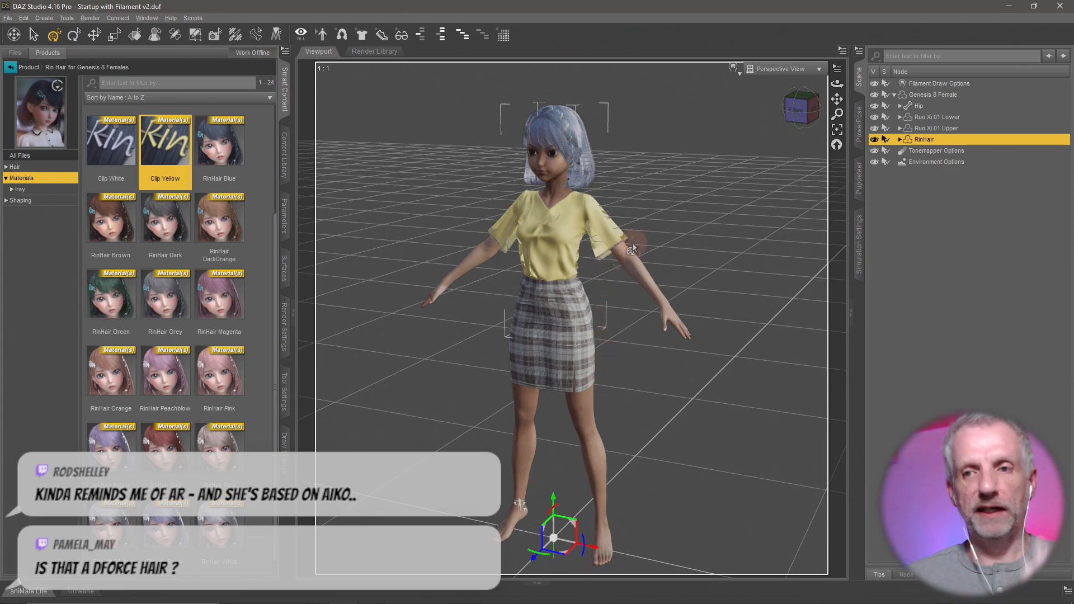
Step: Show the Pose Controls of the Genesis 8 Female figure, and try the 3DU Arm Behind Back (Right) control and undo it
click(941, 94)
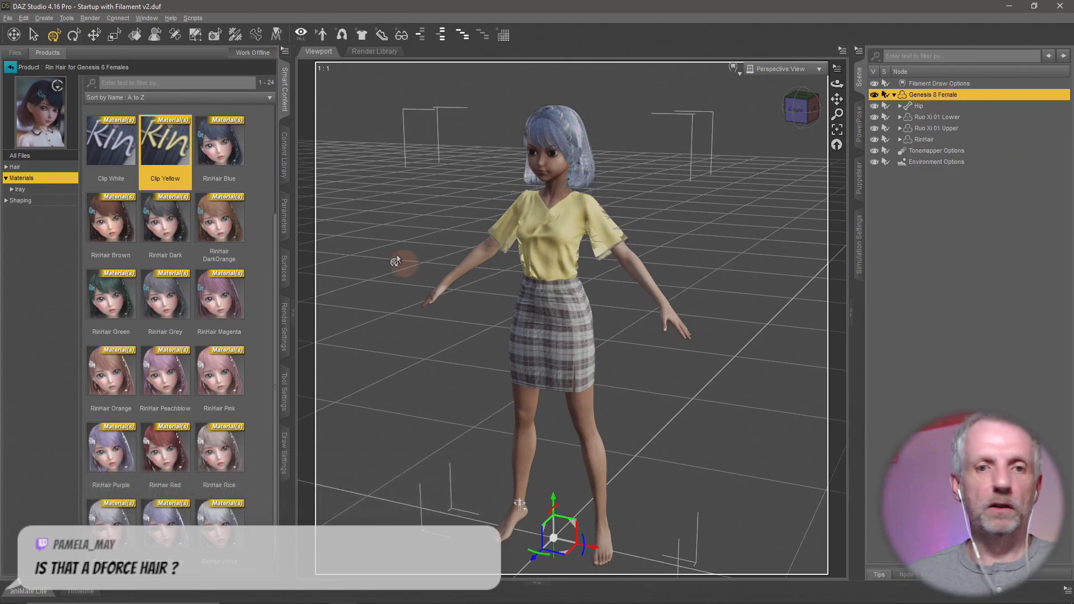
click(288, 226)
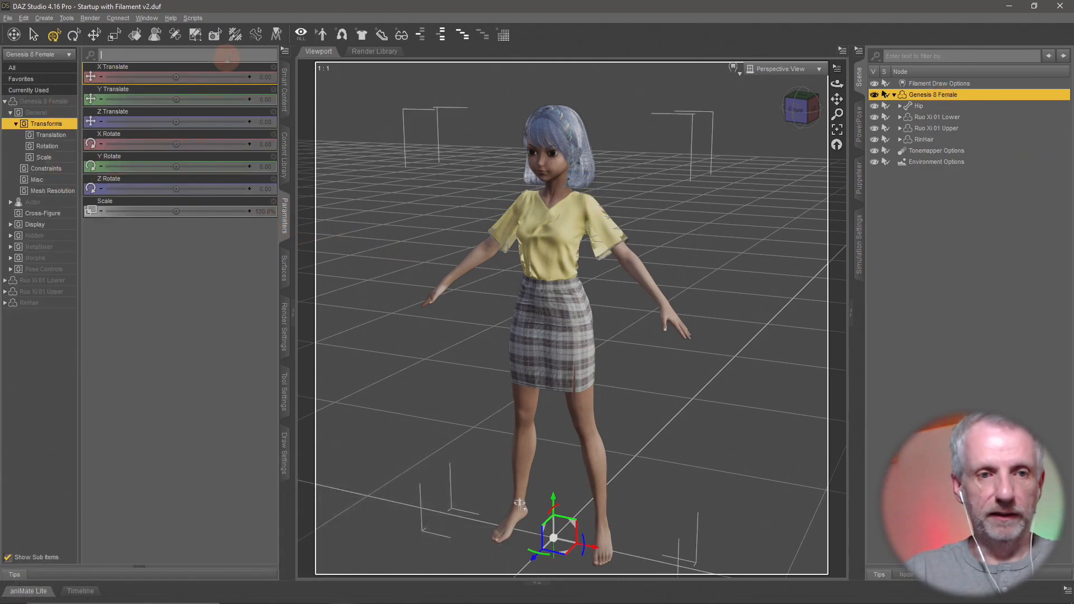
click(64, 270)
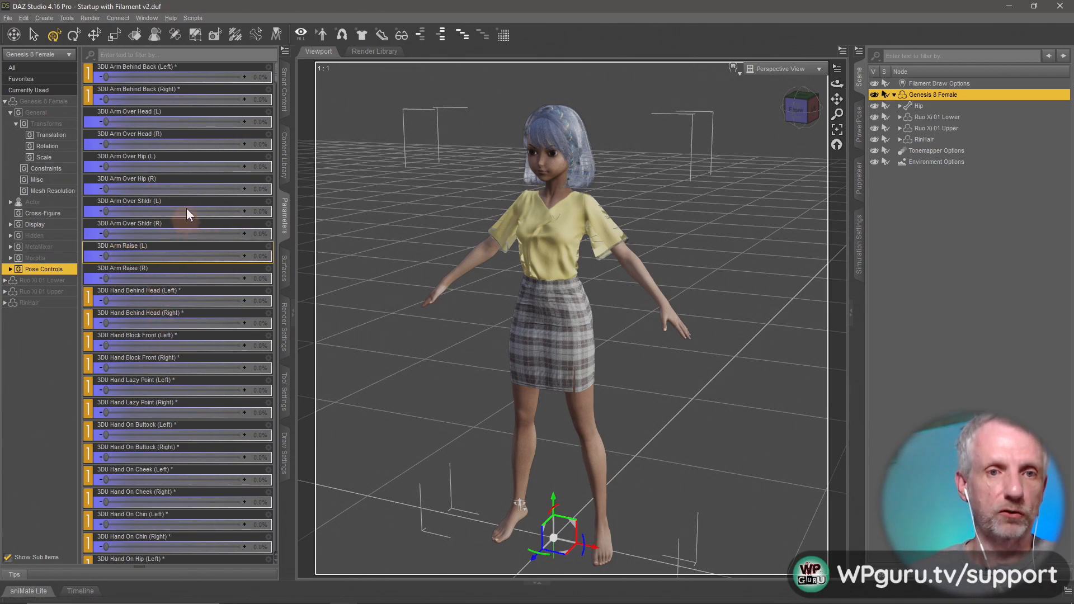
drag(207, 108, 304, 112)
key(ctrl+z)
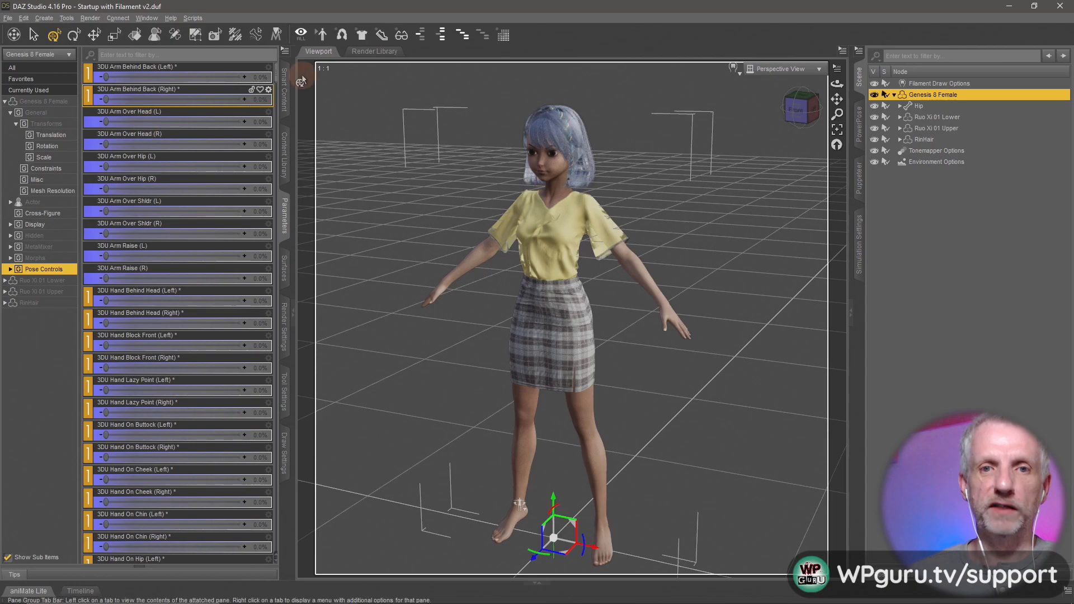
Step: Hide every scene item except the Genesis 8 Female figure and make only her clothing visible again
click(322, 35)
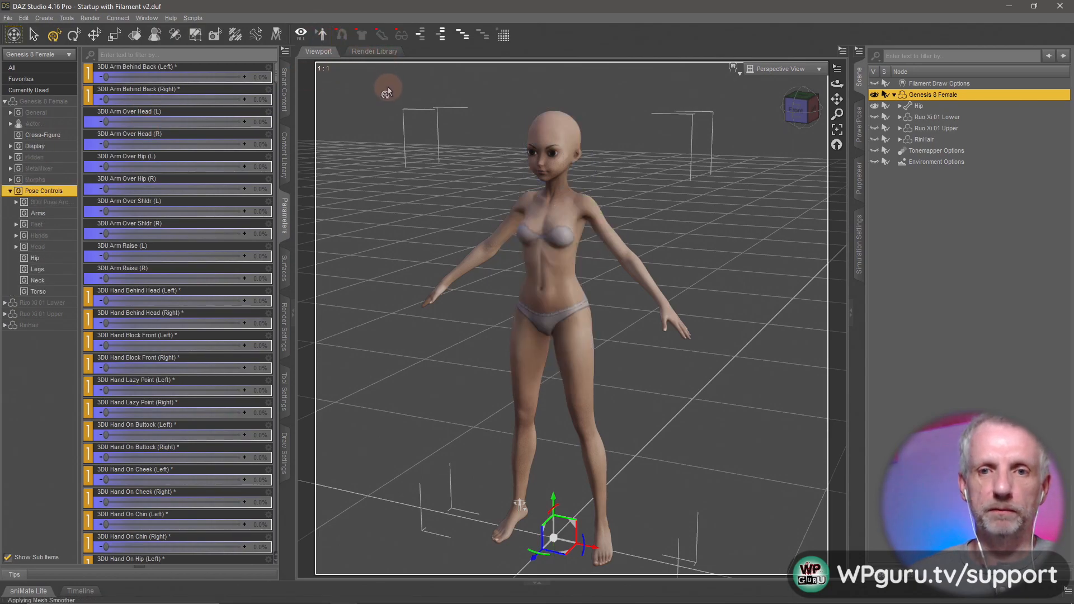
click(376, 126)
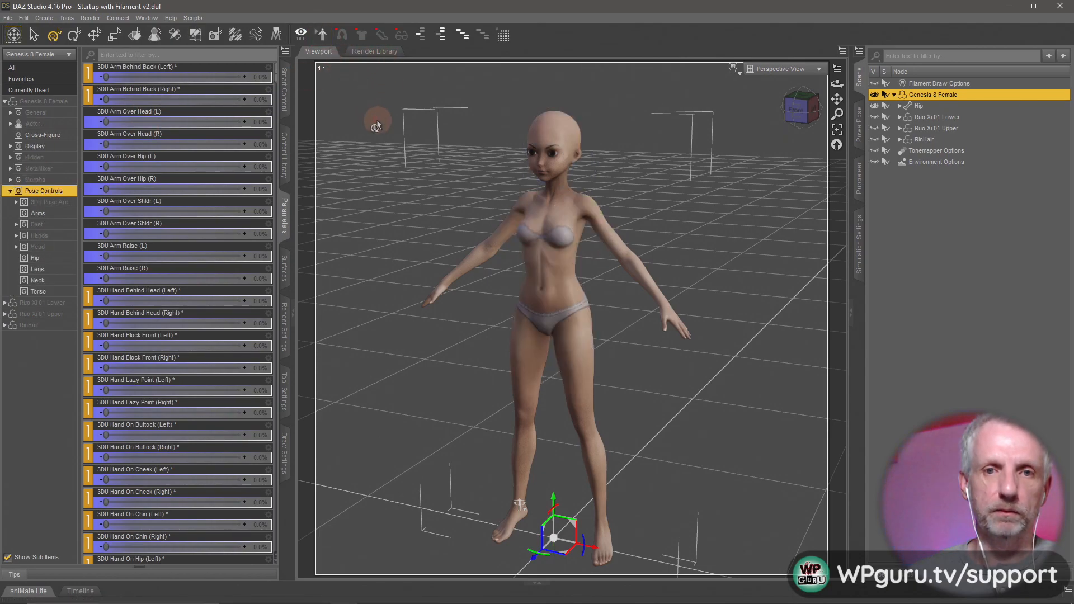
click(410, 76)
click(320, 32)
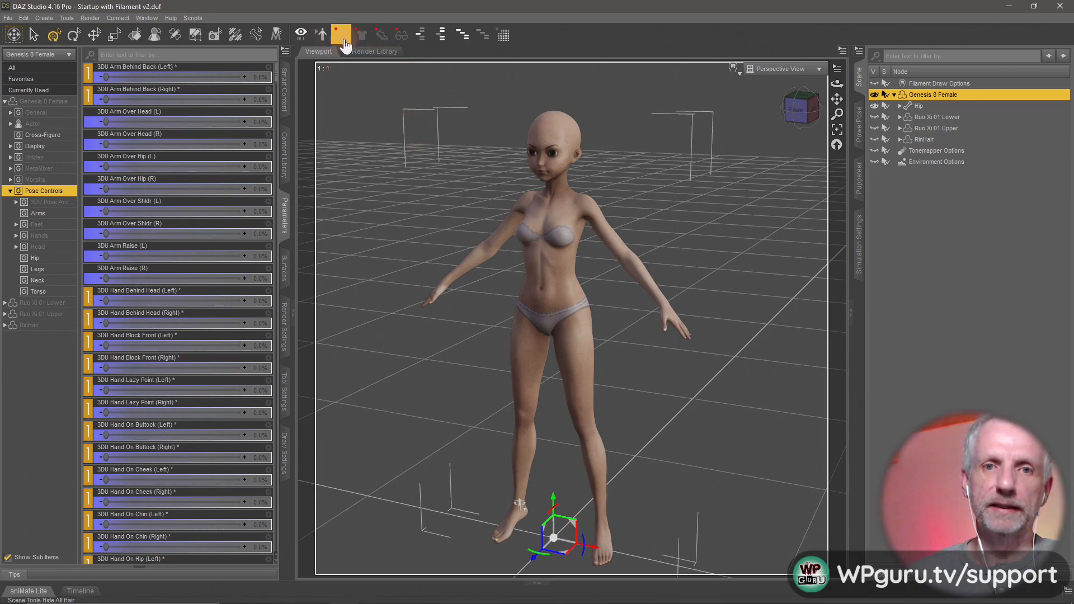
click(362, 35)
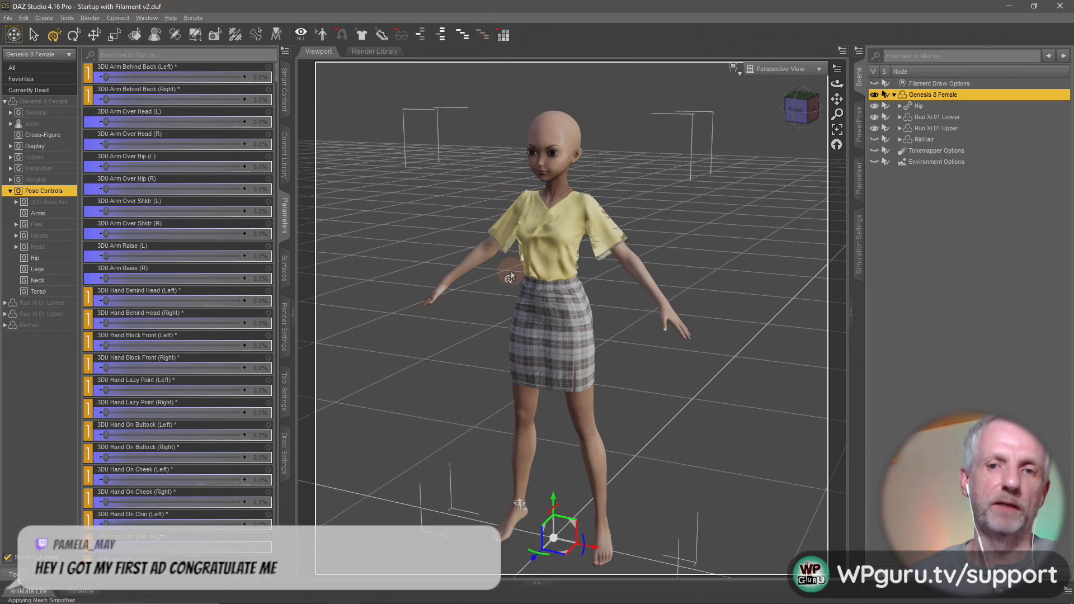
Step: Try the 3DU Arm Behind Back (Right) and 3DU Arm Over Head (L) poses at 100% one after the other, resetting each to 0%
scroll(511, 271, up, 2)
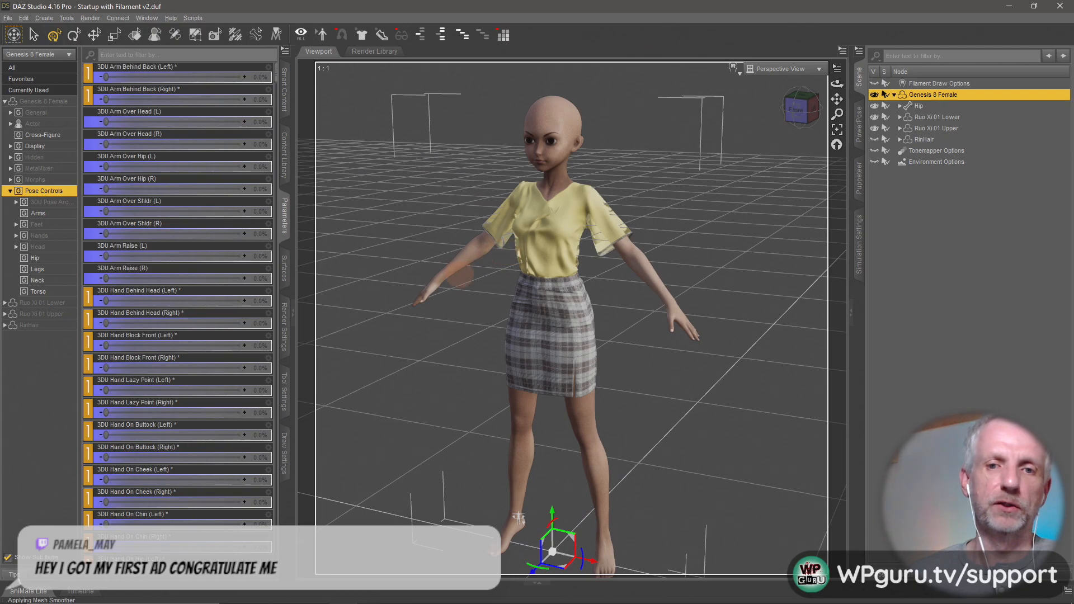
alt+drag(442, 276, 458, 276)
drag(106, 99, 366, 116)
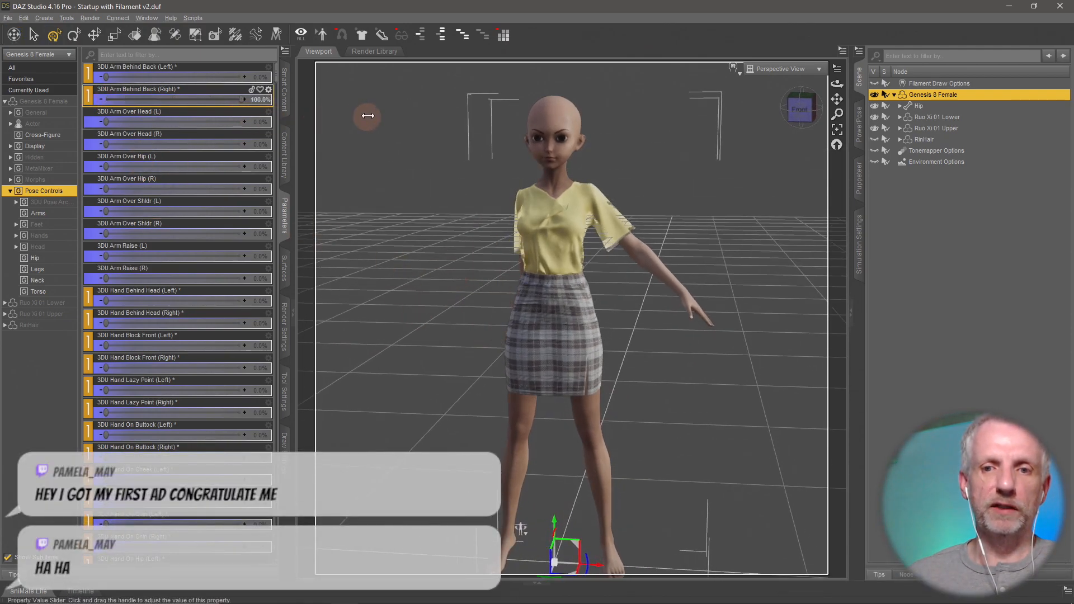
drag(222, 124, 64, 118)
click(106, 122)
drag(295, 140, 402, 132)
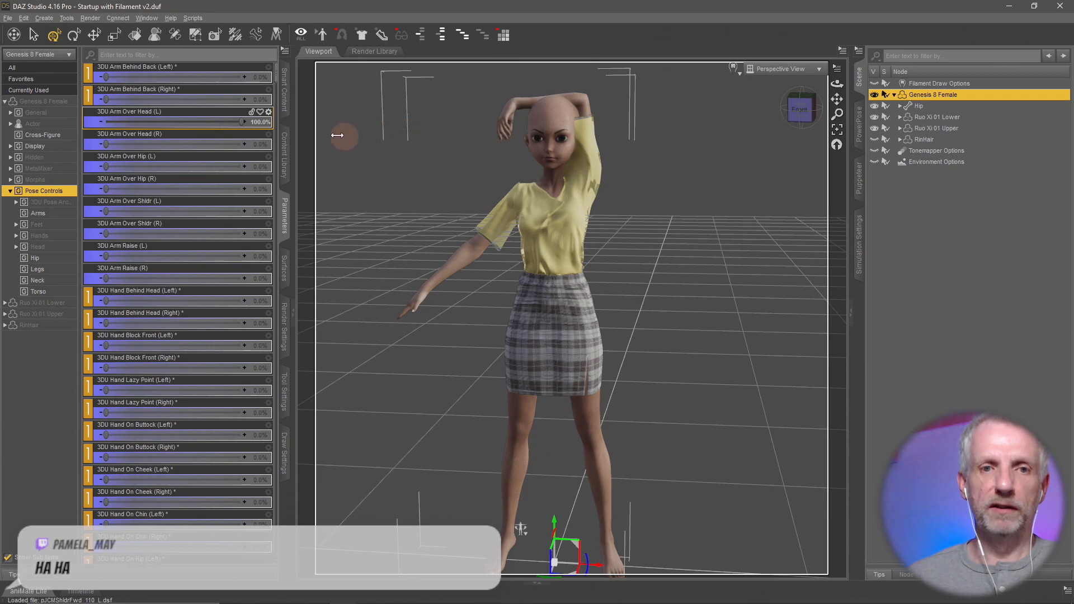
drag(193, 124, 103, 122)
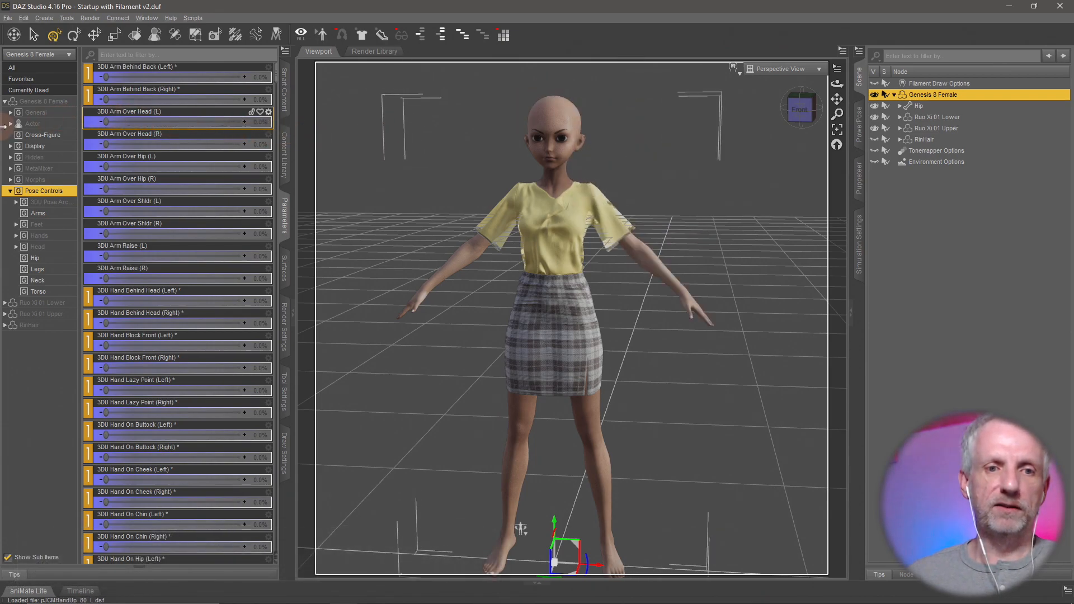
Step: Try the 3DU Arm Raise (R) and 3DU Hand Behind Head (Left) pose controls and reset both to 0%
drag(105, 280, 173, 269)
drag(215, 263, 32, 287)
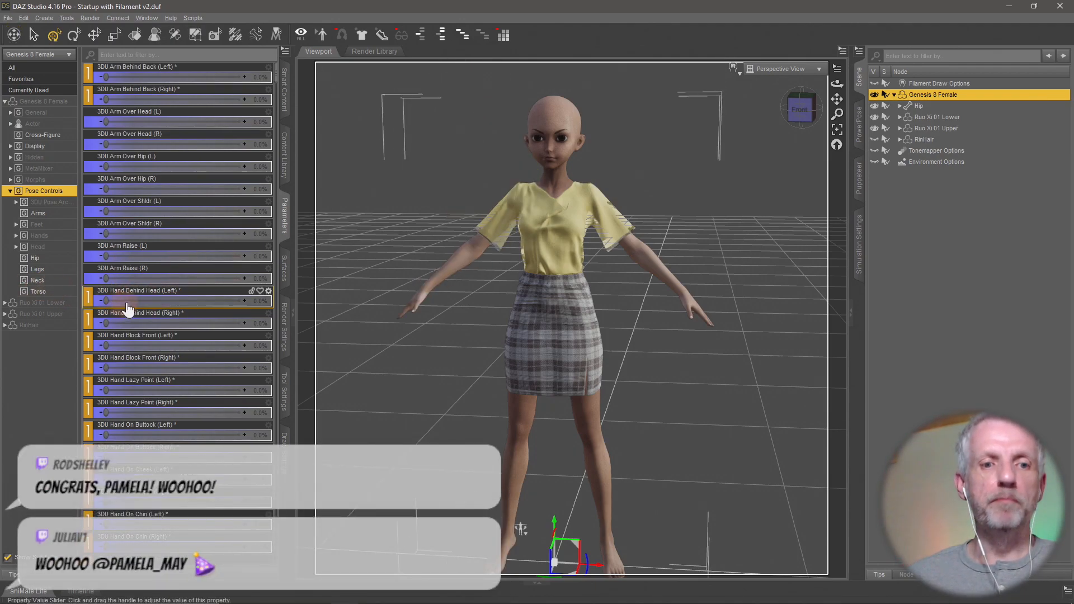
drag(144, 302, 21, 302)
Step: Look through the 3DU hand pose controls and filter the figure's parameters by "nat"
scroll(125, 351, down, 10)
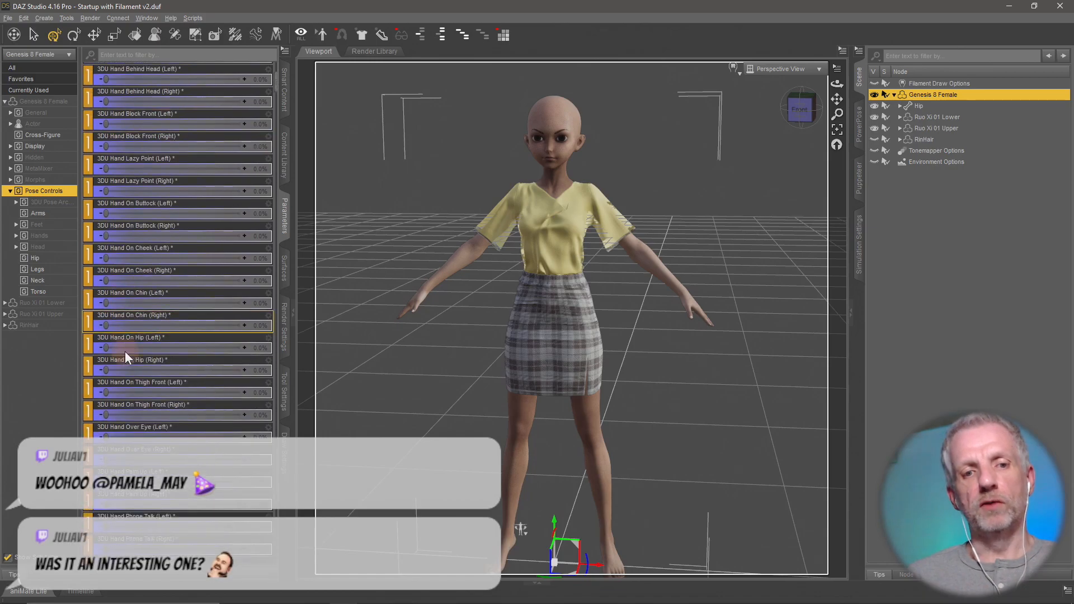
scroll(125, 351, up, 10)
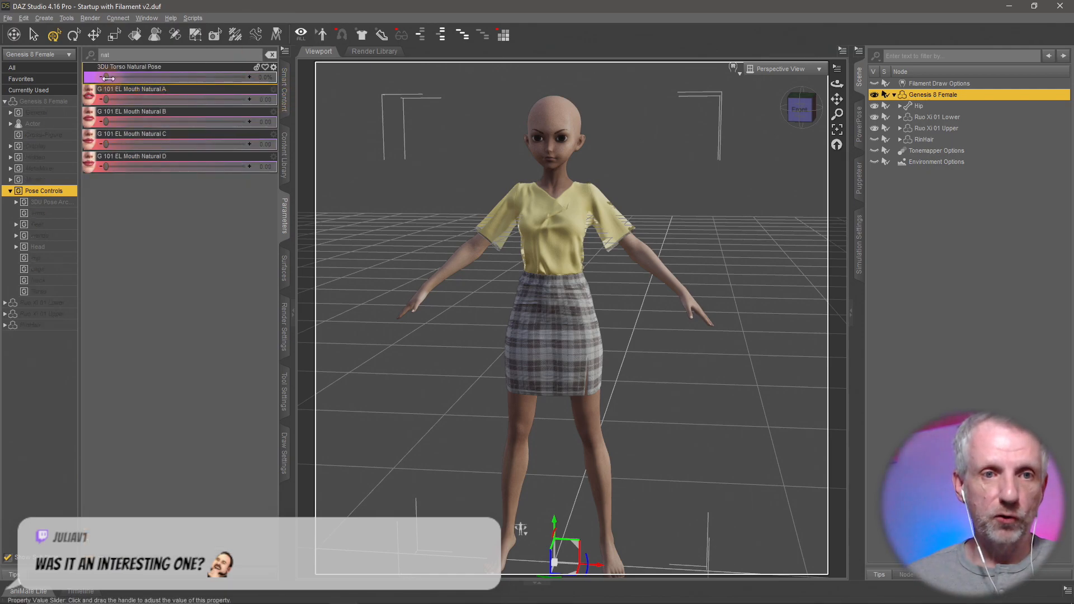
Step: Try the figure's 3DU Torso Natural Pose at 100% and 80%, and settle on 90%
drag(108, 78, 307, 79)
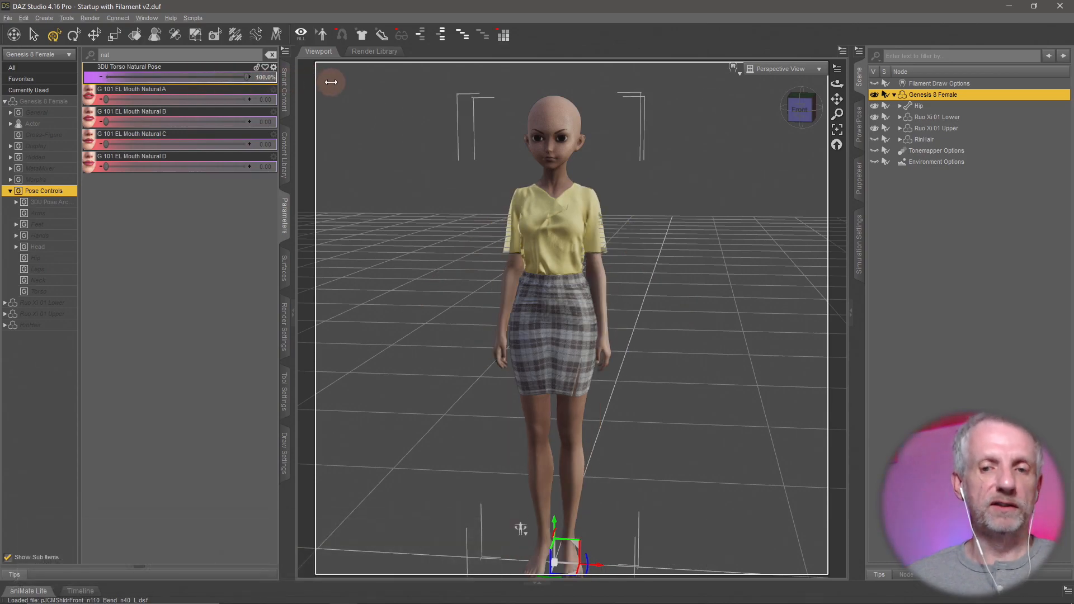
mouse_move(239, 82)
mouse_down()
mouse_move(215, 82)
mouse_move(227, 80)
mouse_up()
click(239, 83)
click(264, 78)
text(80)
key(Return)
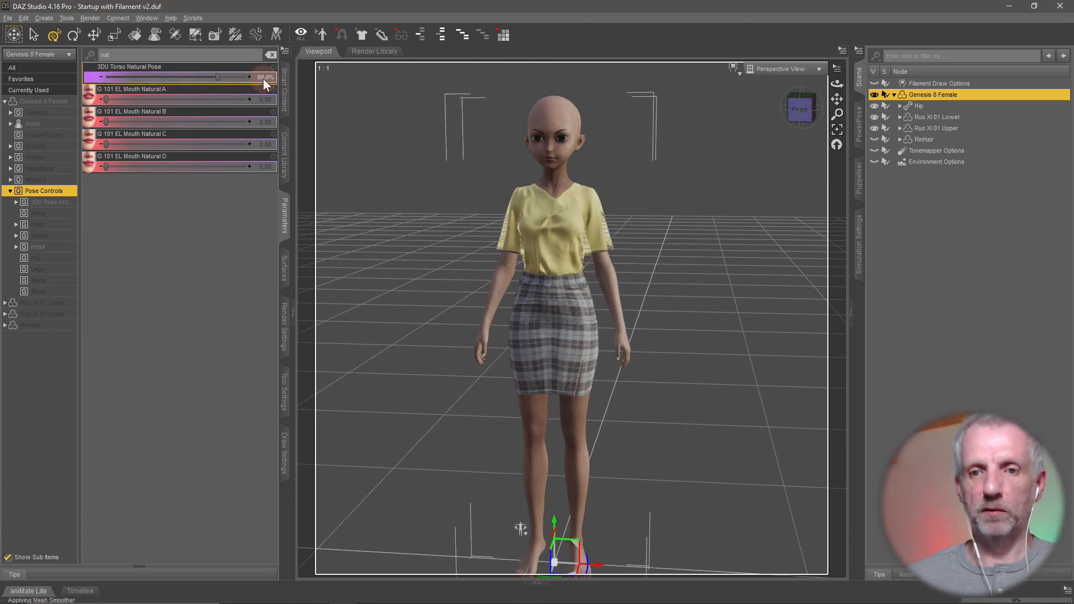
text(90)
key(Return)
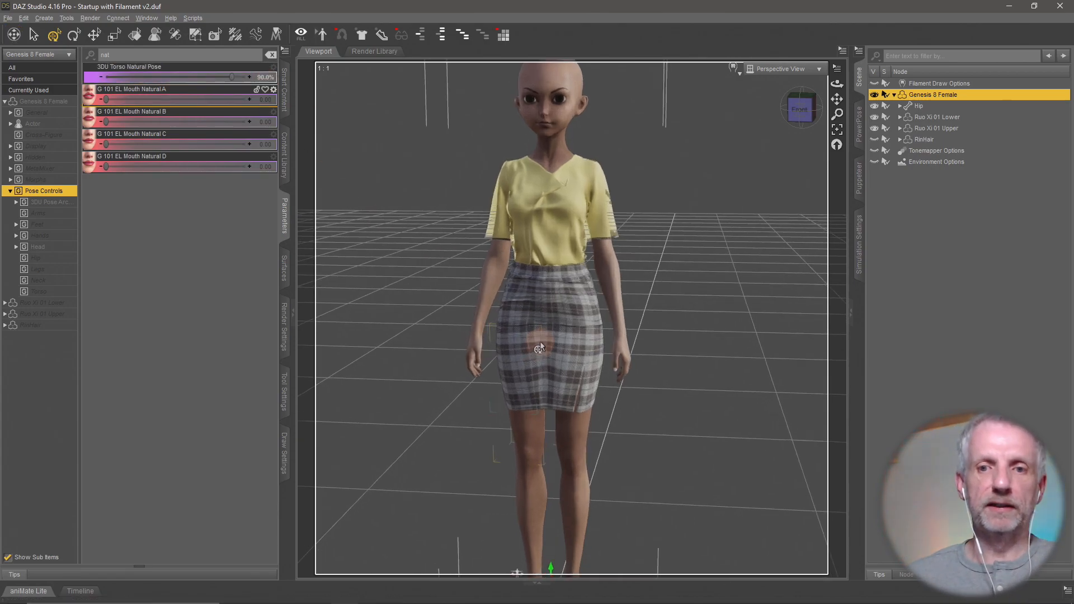
Step: Select the figure's head, clear the parameter filter and display the head's Expressions pose controls
scroll(540, 348, up, 5)
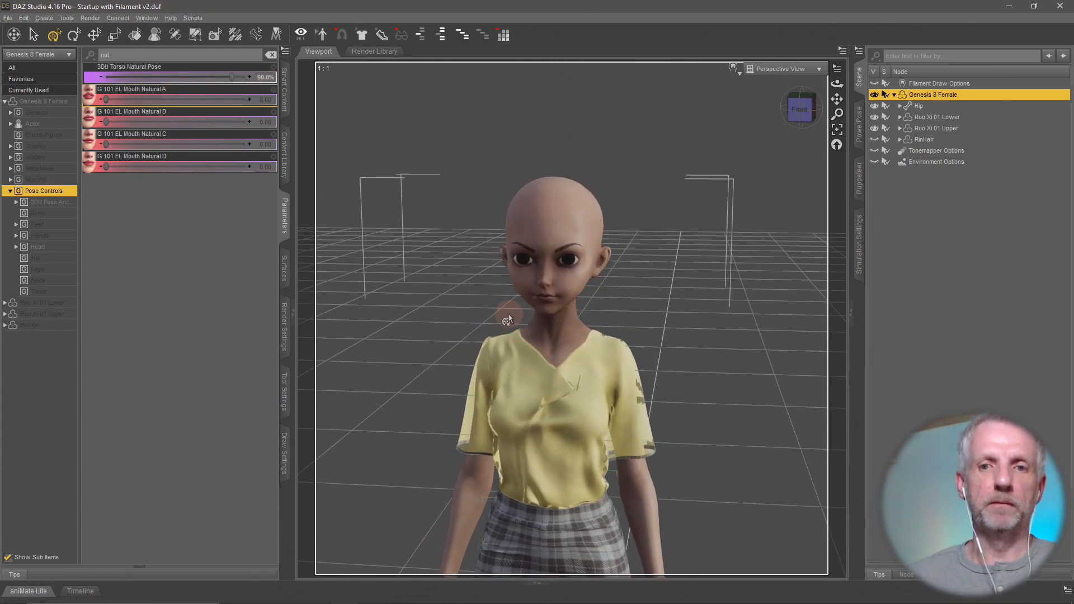
scroll(508, 319, up, 5)
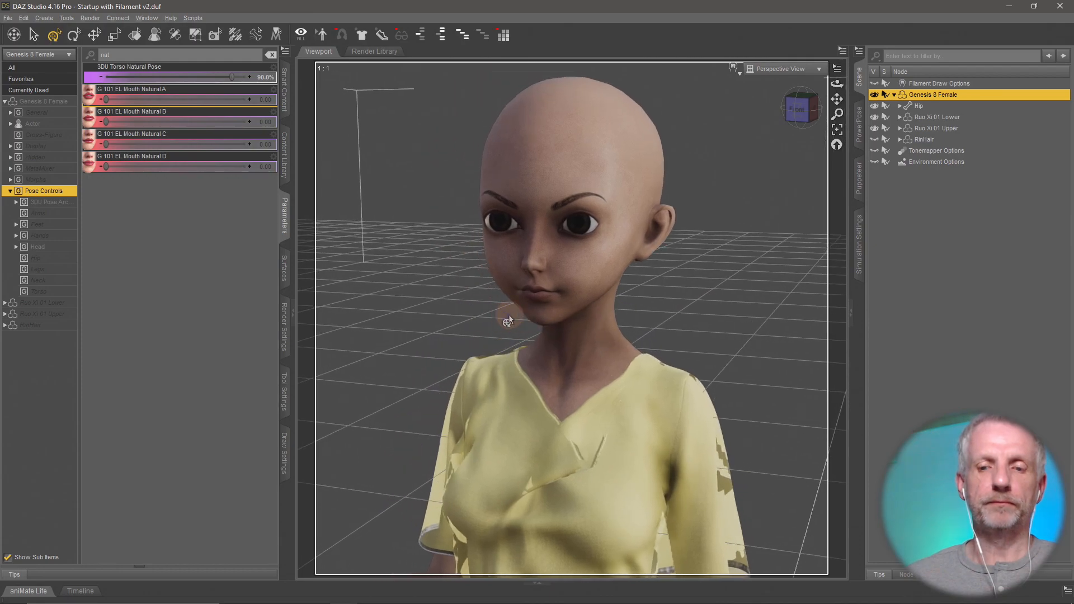
scroll(506, 307, up, 3)
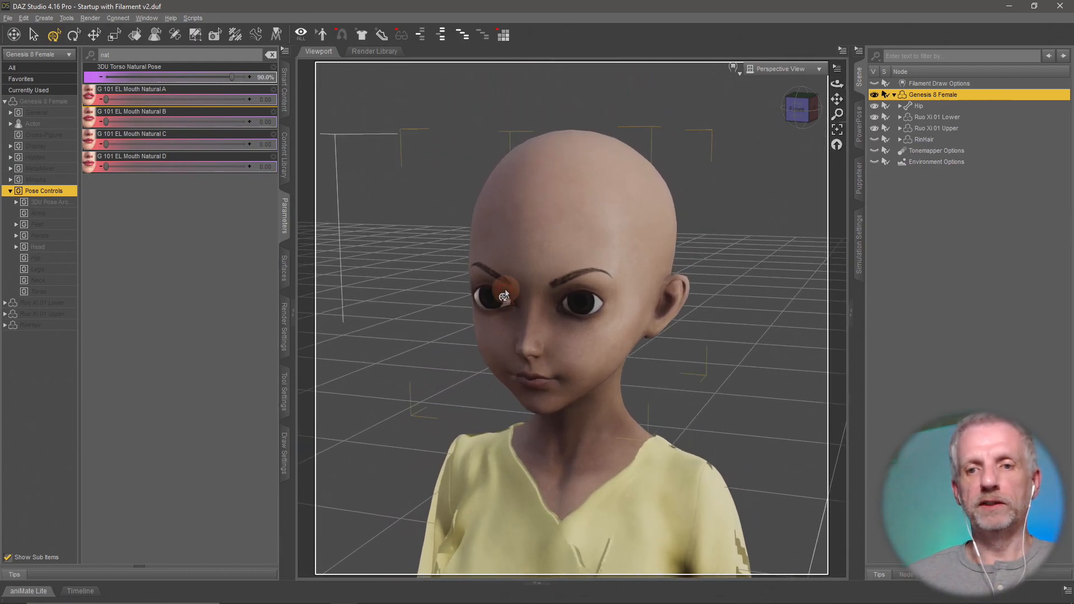
alt+drag(504, 296, 518, 331)
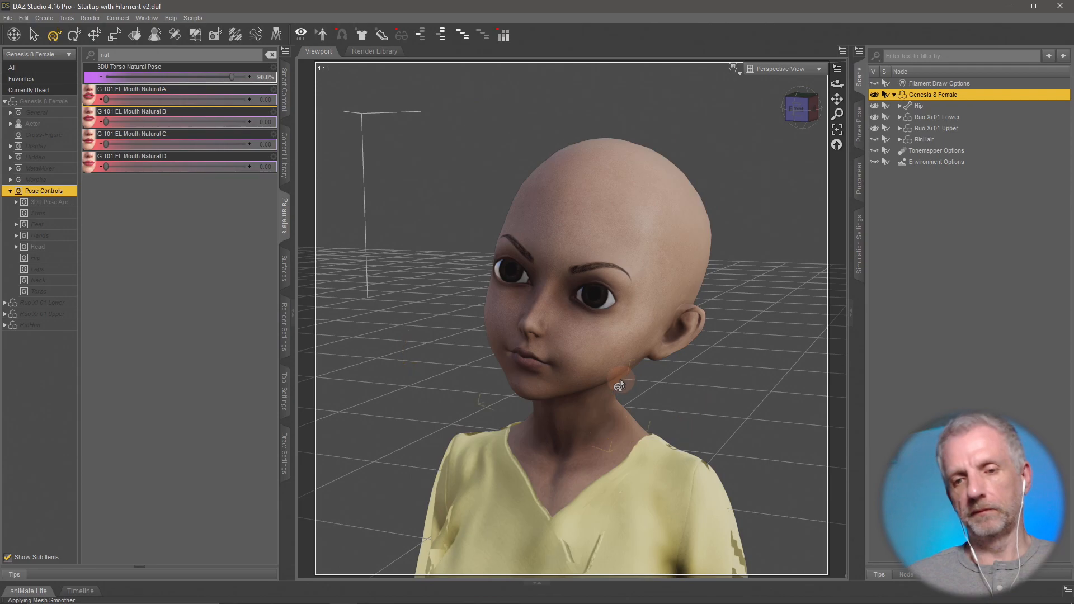
alt+drag(619, 385, 638, 406)
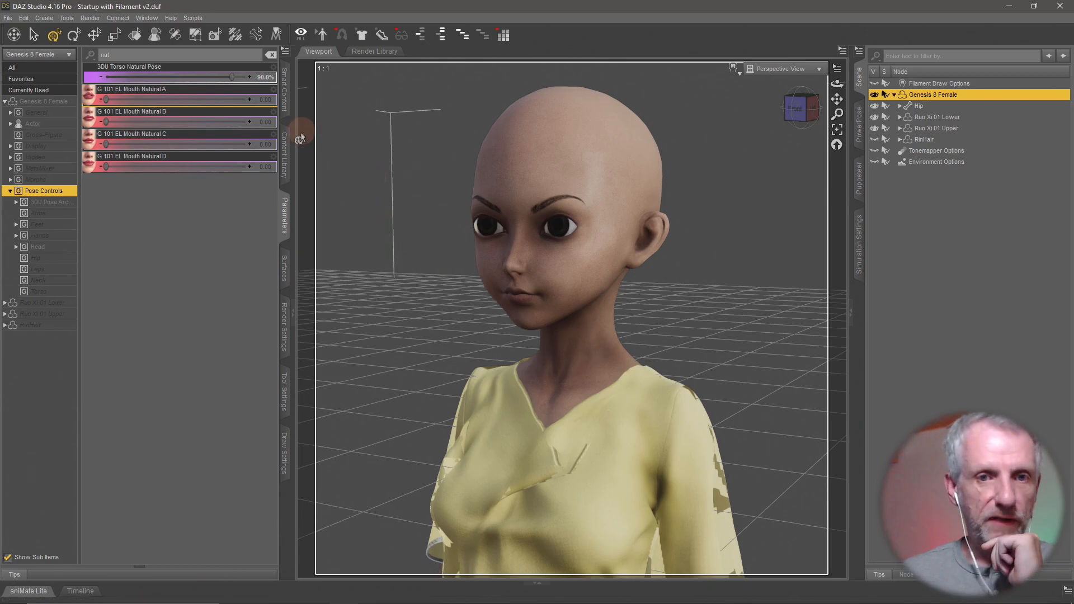
right_click(523, 167)
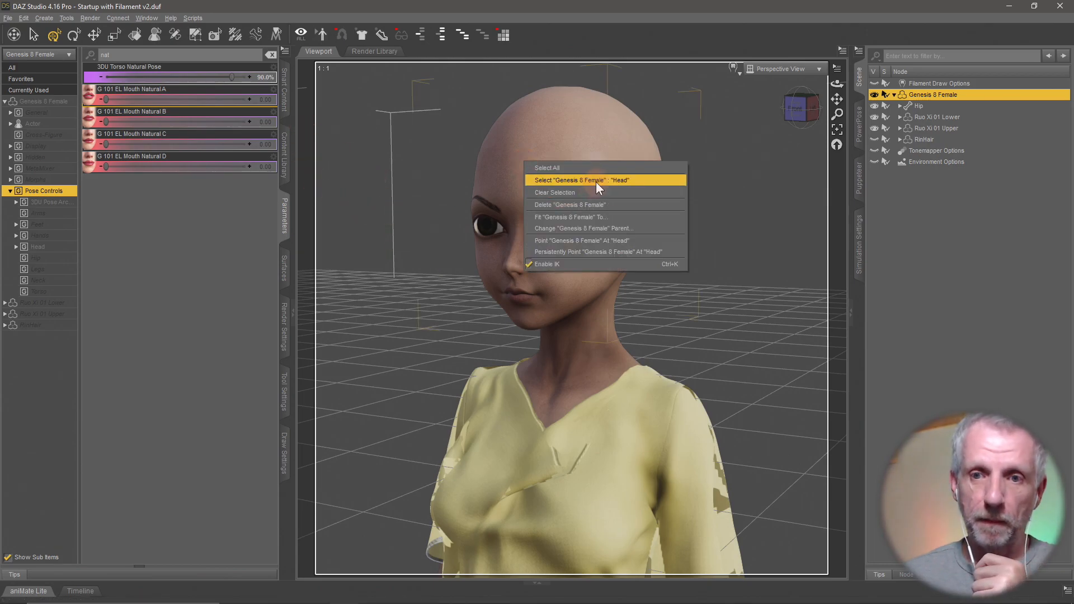
click(596, 183)
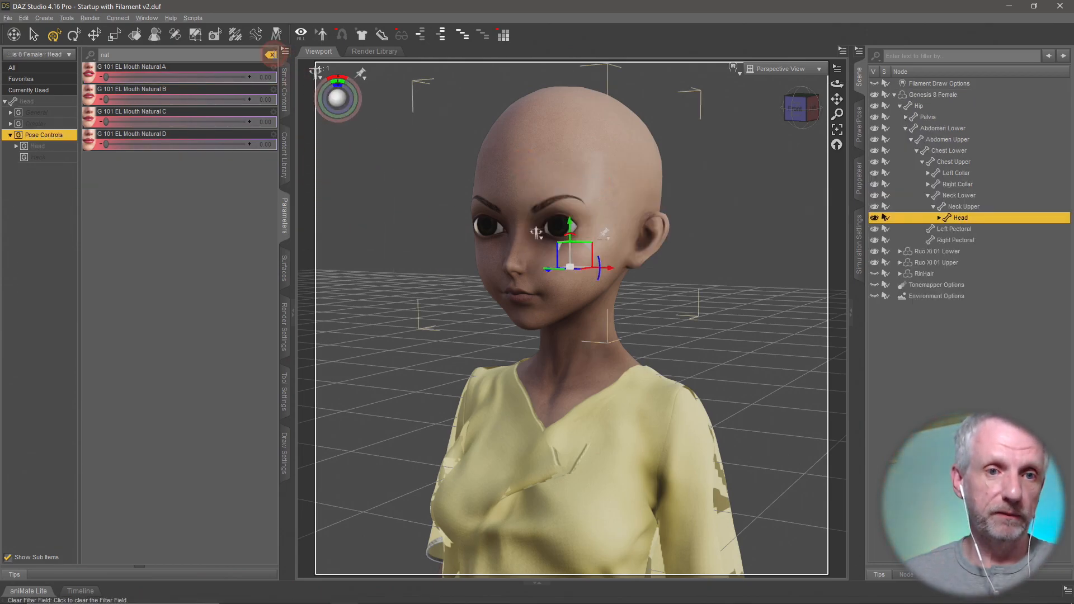
click(271, 55)
click(51, 147)
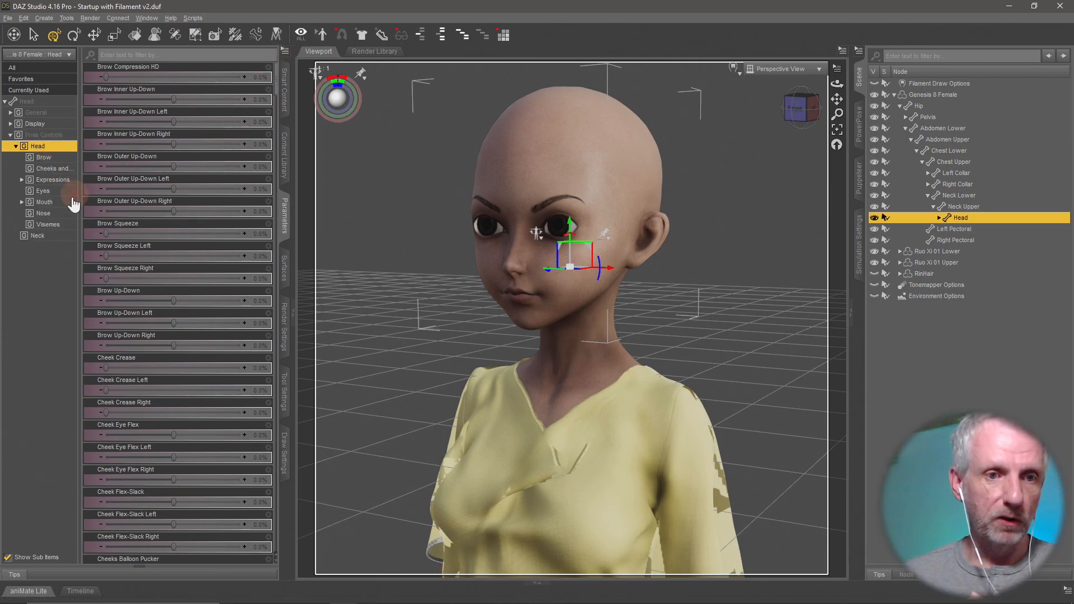
click(53, 179)
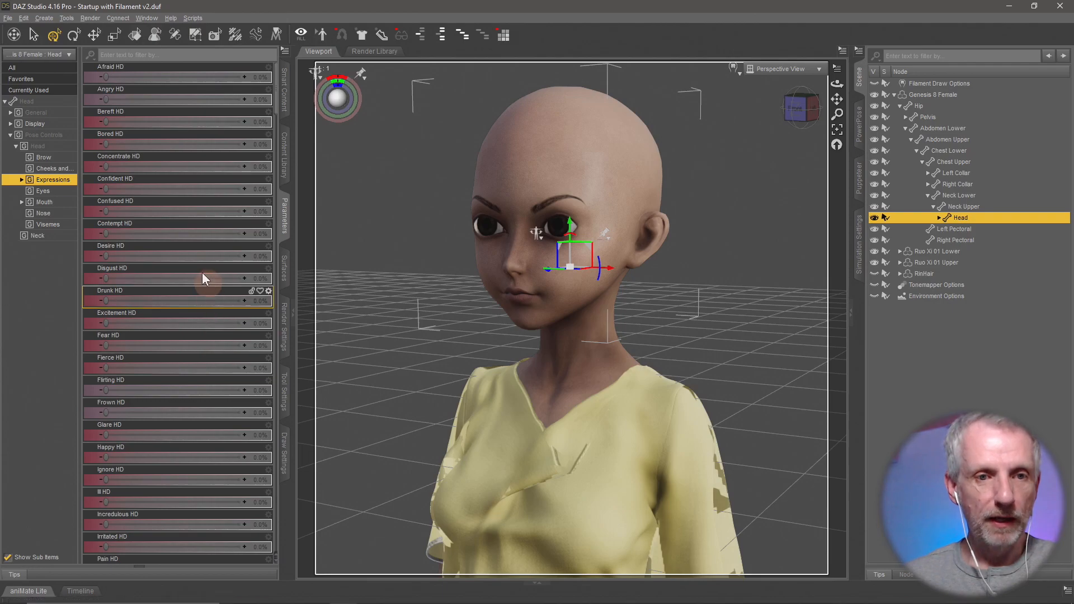
Step: Try the Desire HD expression, and the Confident HD expression at 100%, on the close-up of the face
drag(105, 259, 266, 266)
scroll(269, 324, down, 3)
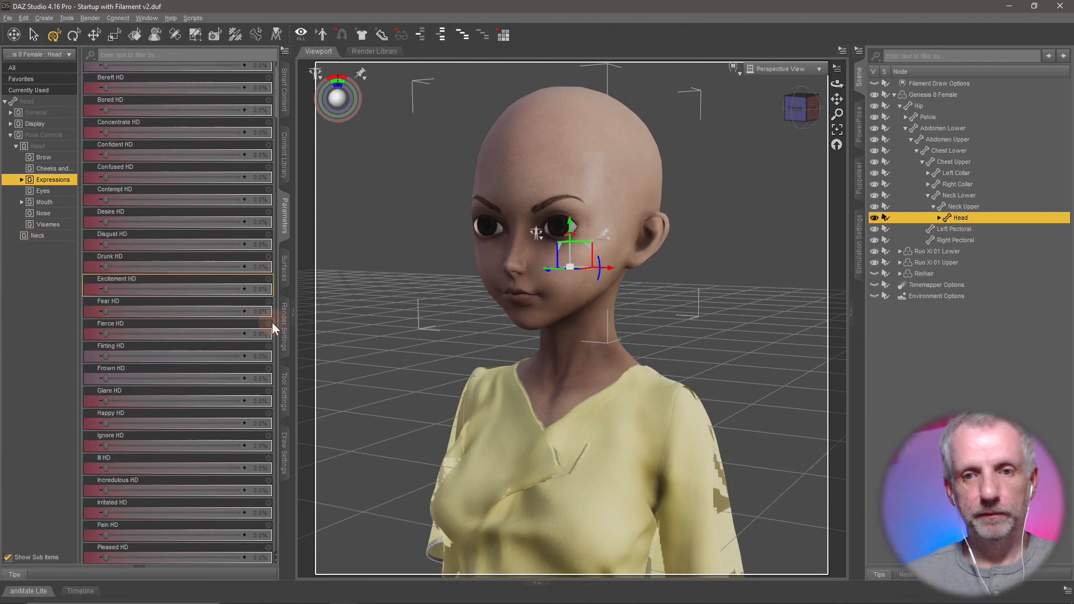
scroll(358, 331, up, 3)
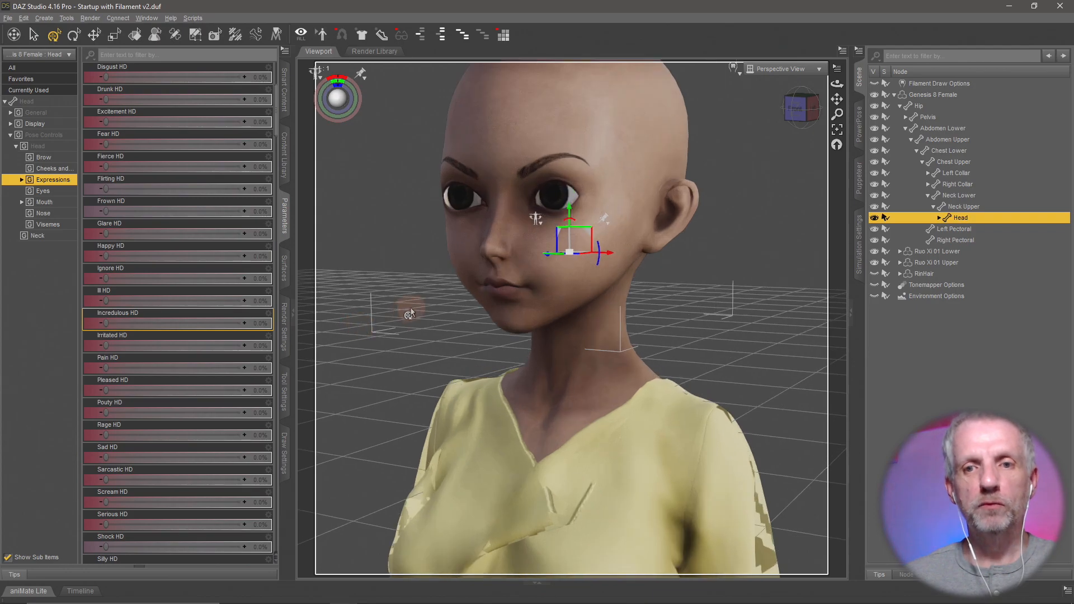
scroll(411, 309, up, 5)
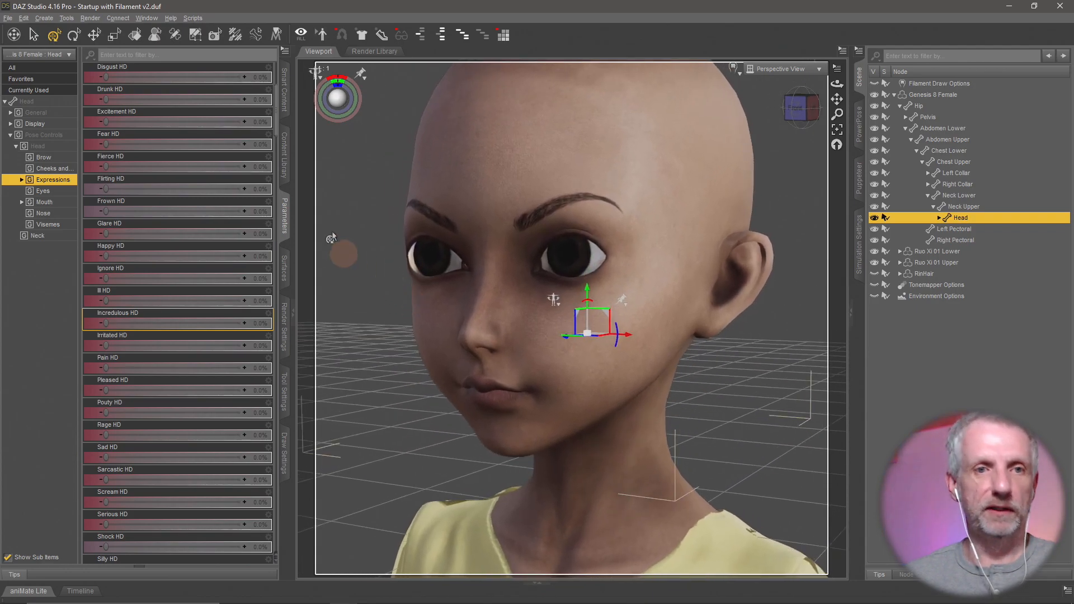
scroll(230, 214, up, 3)
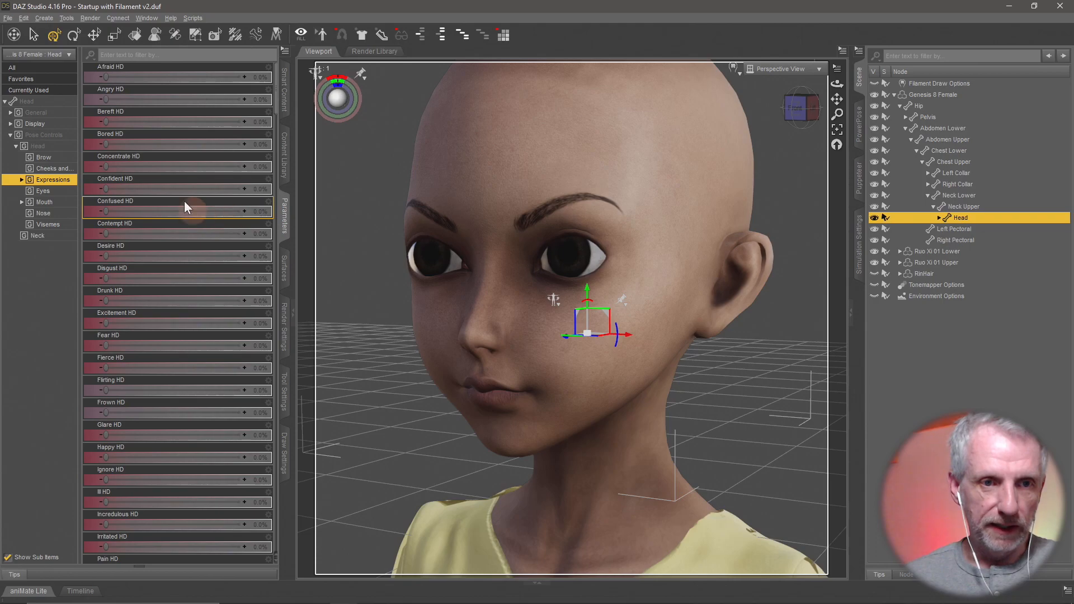
drag(105, 188, 252, 203)
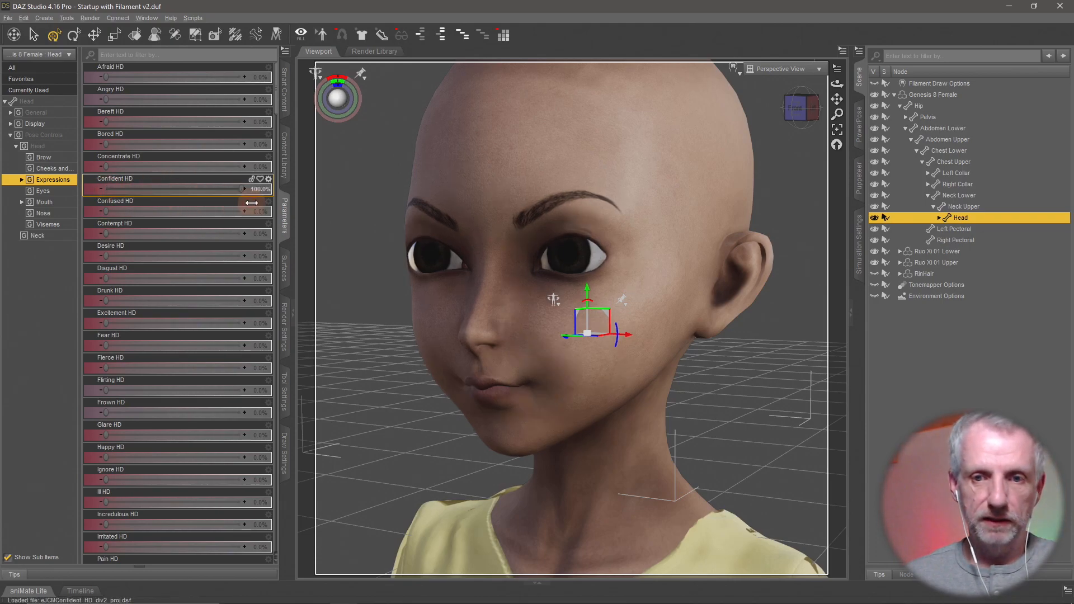
Step: Activate the Node Selection tool and try the Disgust HD and Excitement HD expressions, resetting both to 0%
click(33, 35)
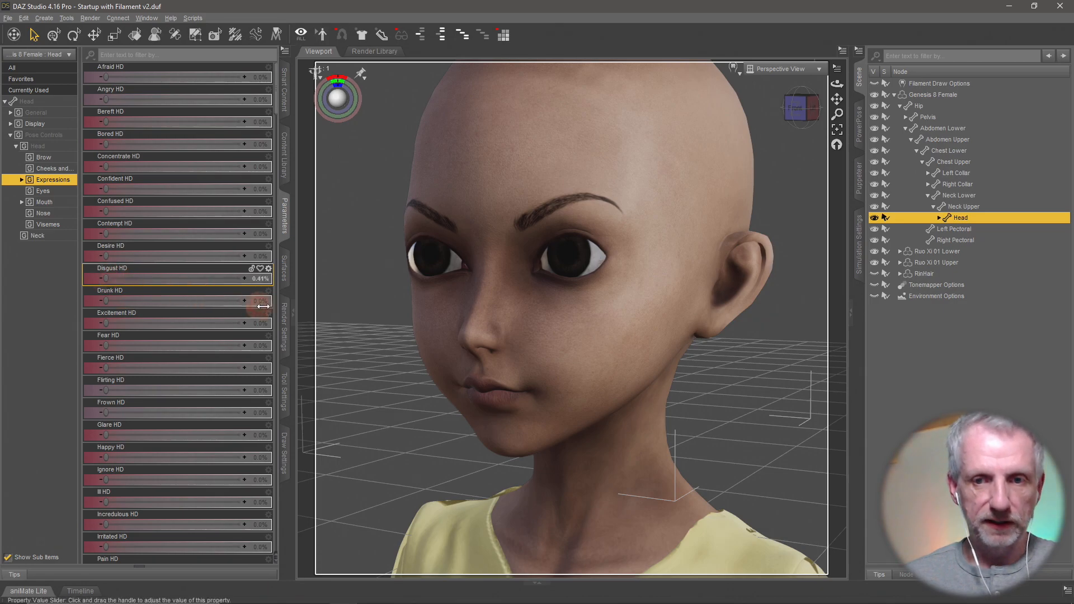
drag(258, 307, 287, 305)
drag(205, 316, 176, 316)
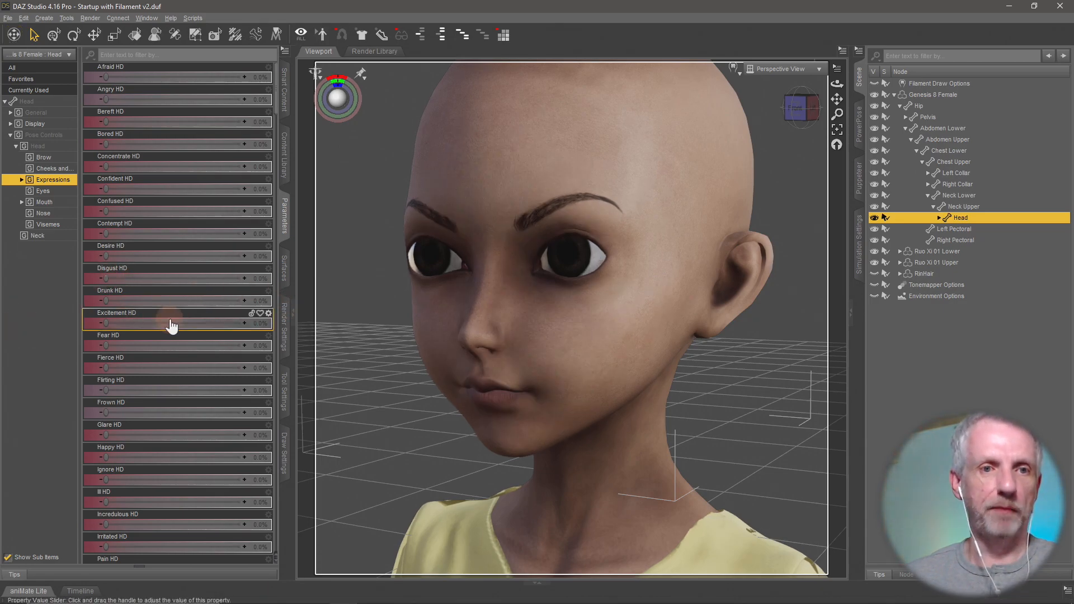
scroll(191, 236, down, 3)
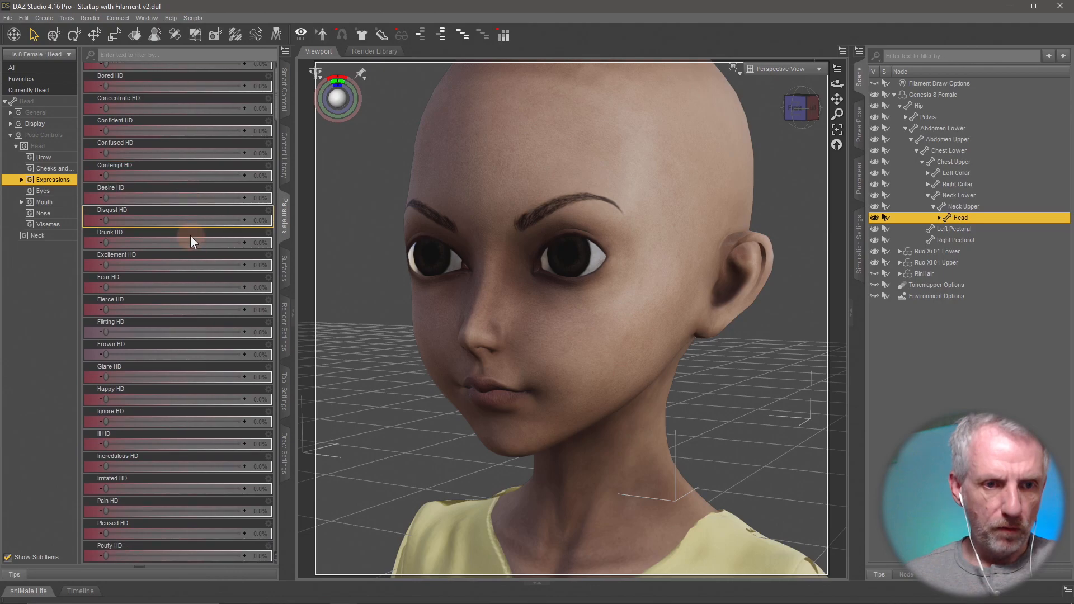
drag(208, 256, 110, 279)
scroll(153, 280, down, 3)
scroll(152, 280, down, 6)
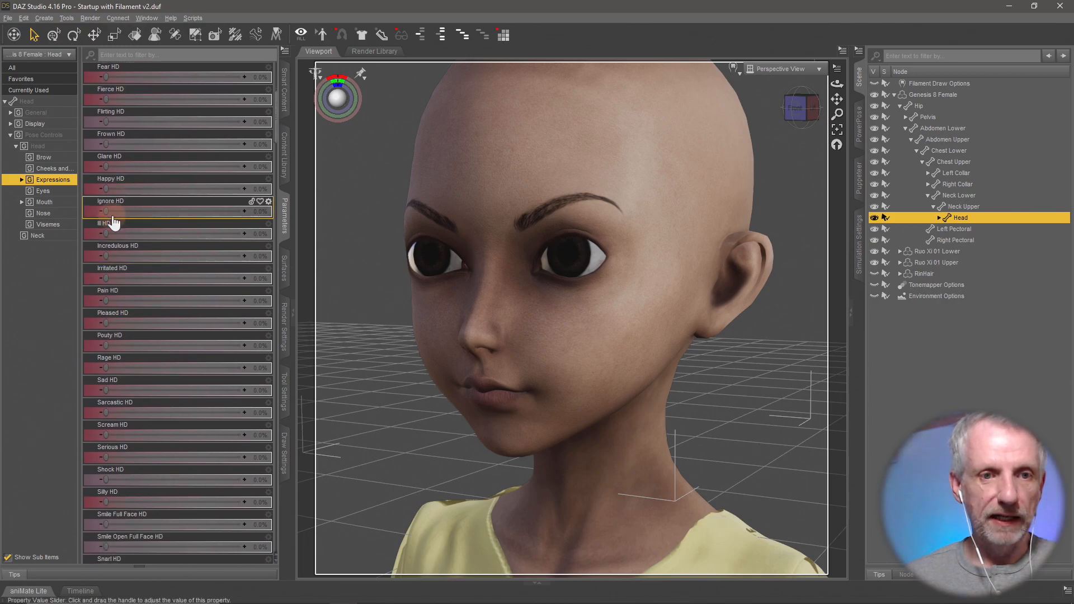
Step: Try the Ignore HD and Pleased HD expressions on the head and reset both to 0%
drag(107, 215, 22, 239)
scroll(187, 258, down, 3)
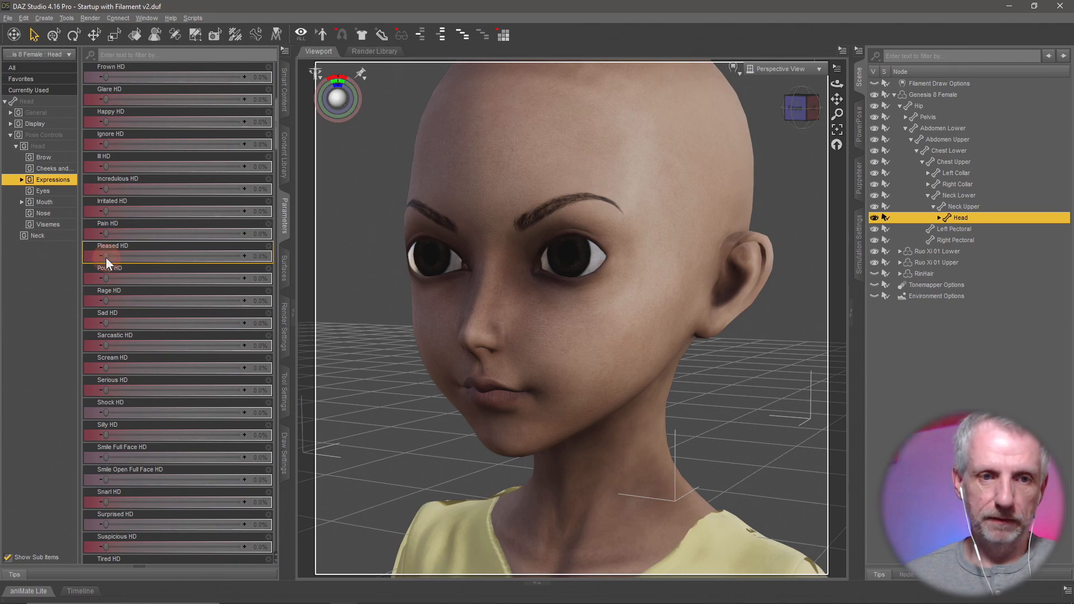
drag(105, 257, 108, 258)
drag(288, 273, 51, 259)
scroll(147, 293, down, 6)
scroll(164, 295, down, 3)
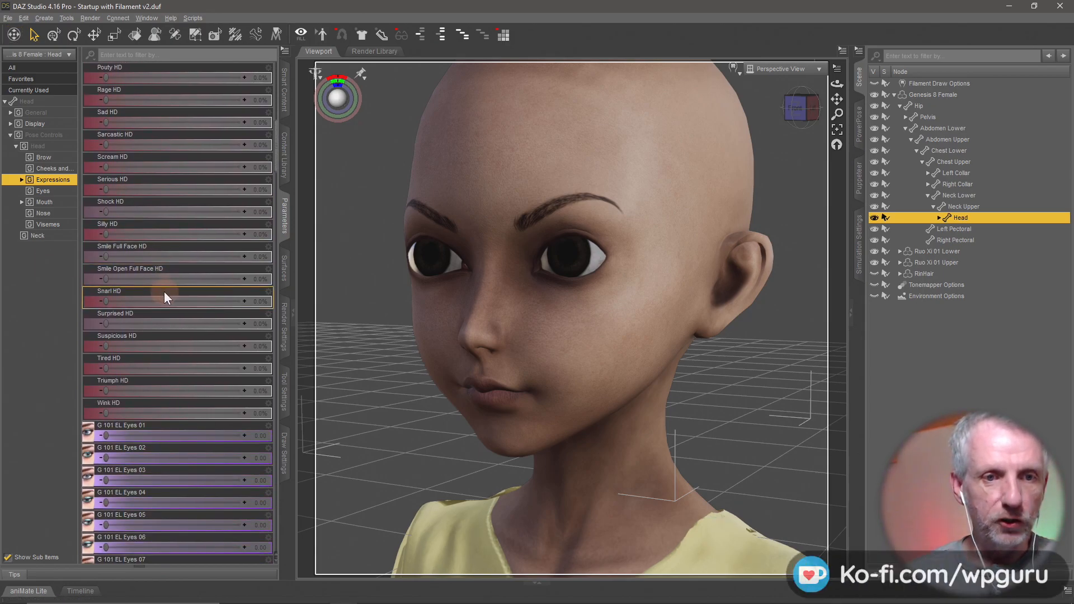
Step: Try Smile Full Face HD at 97.5% and Triumph HD at 100%, resetting each expression to 0%
drag(107, 257, 240, 261)
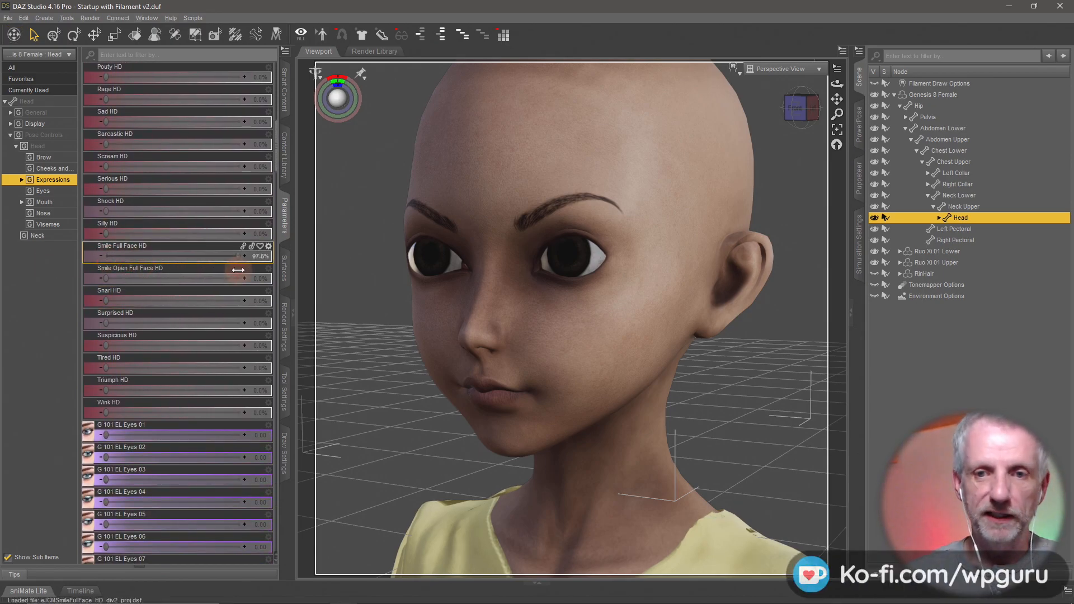
drag(56, 261, 6, 260)
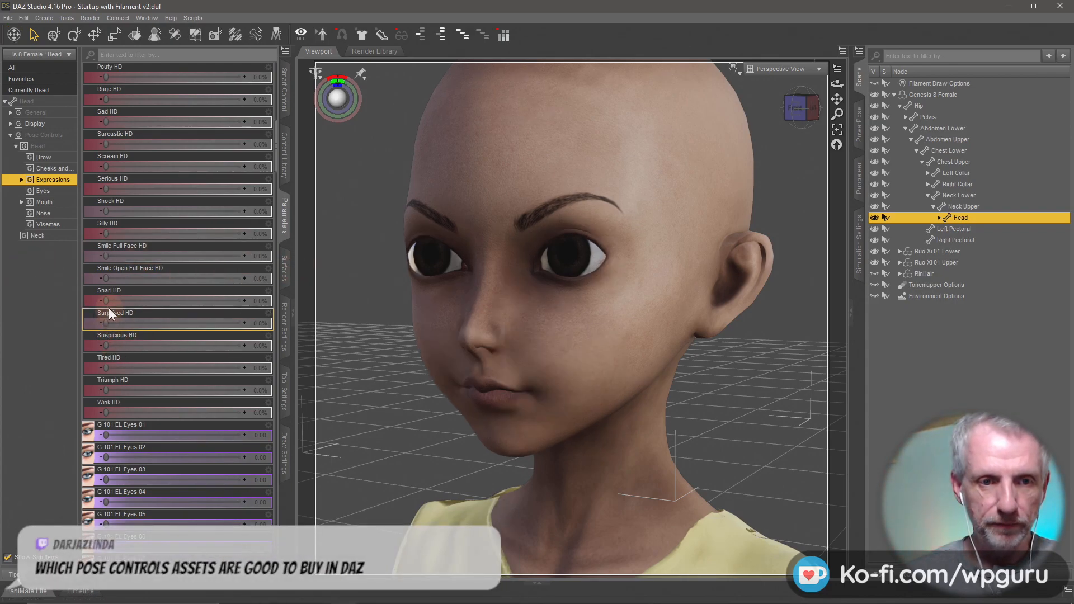
drag(264, 400, 287, 398)
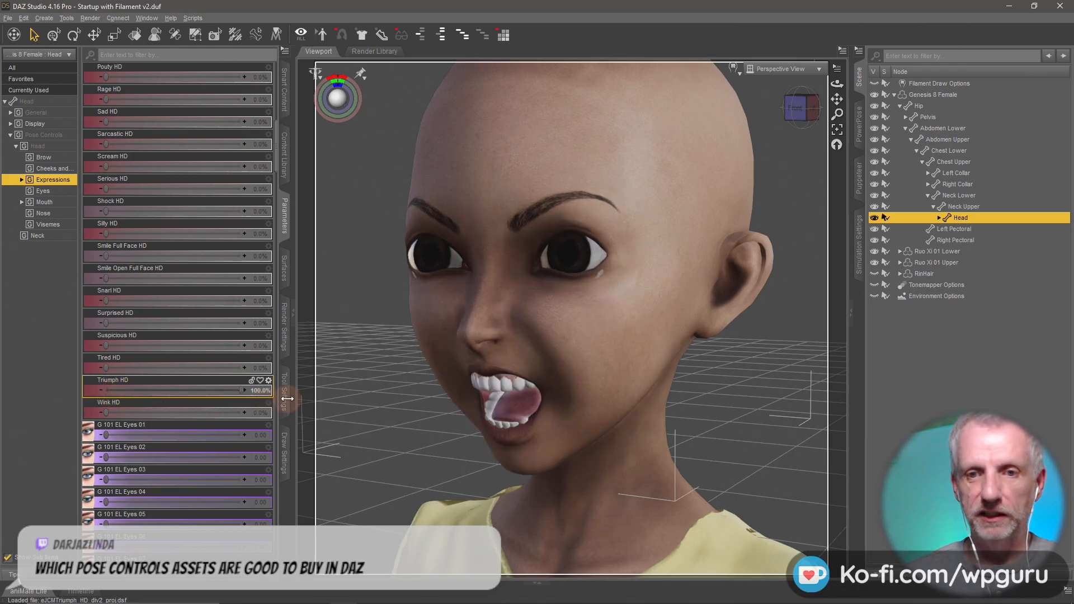
drag(212, 393, 186, 390)
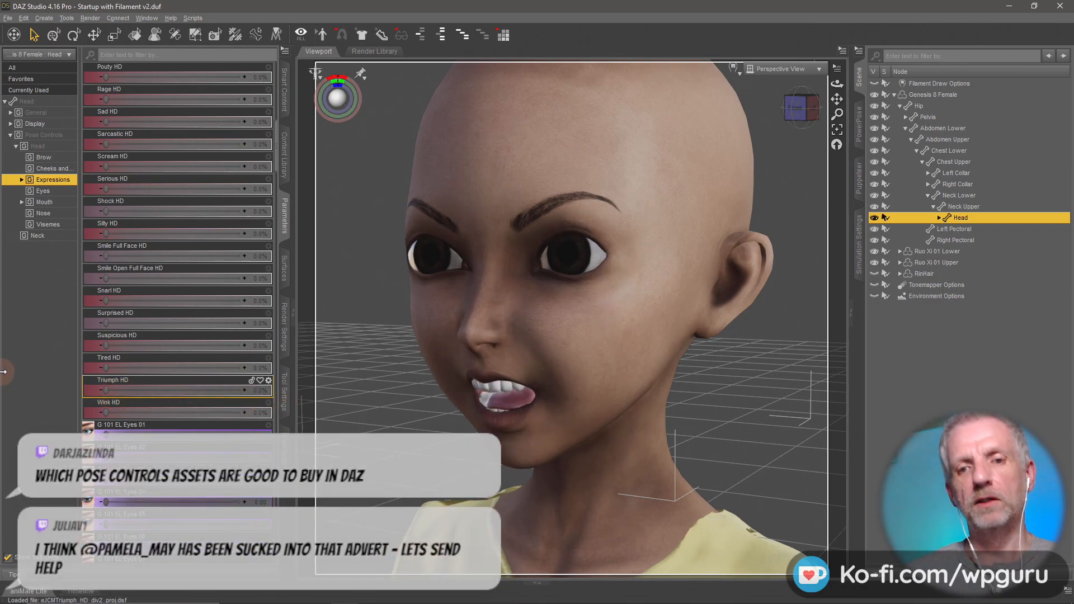
scroll(485, 372, down, 2)
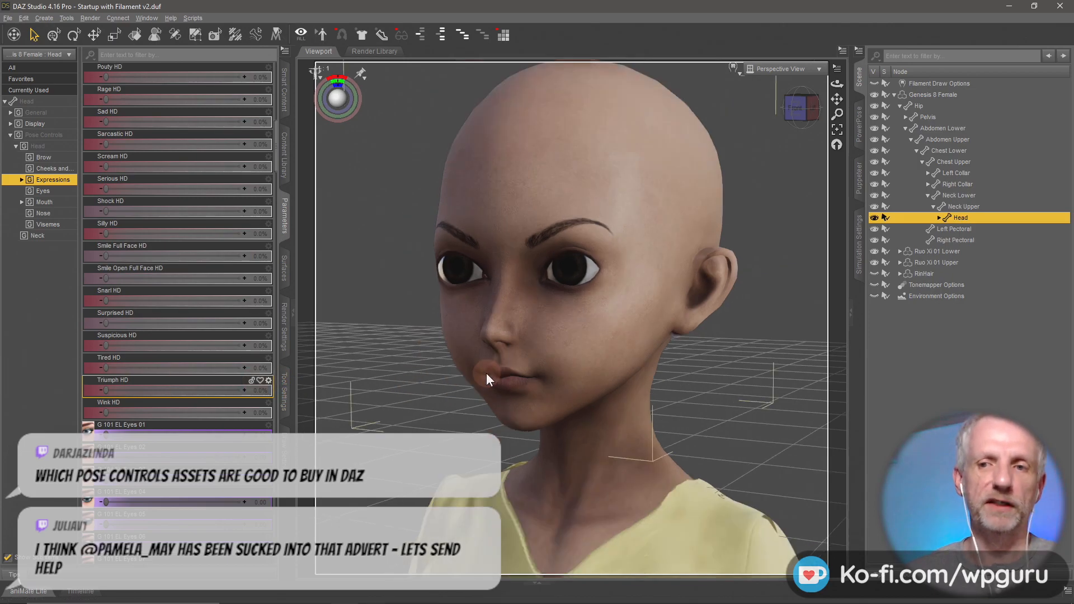
Step: Start saving the scene as a DSON user file and browse to Dropbox's ! DAZ Projects folder
click(8, 19)
mouse_move(49, 97)
click(149, 98)
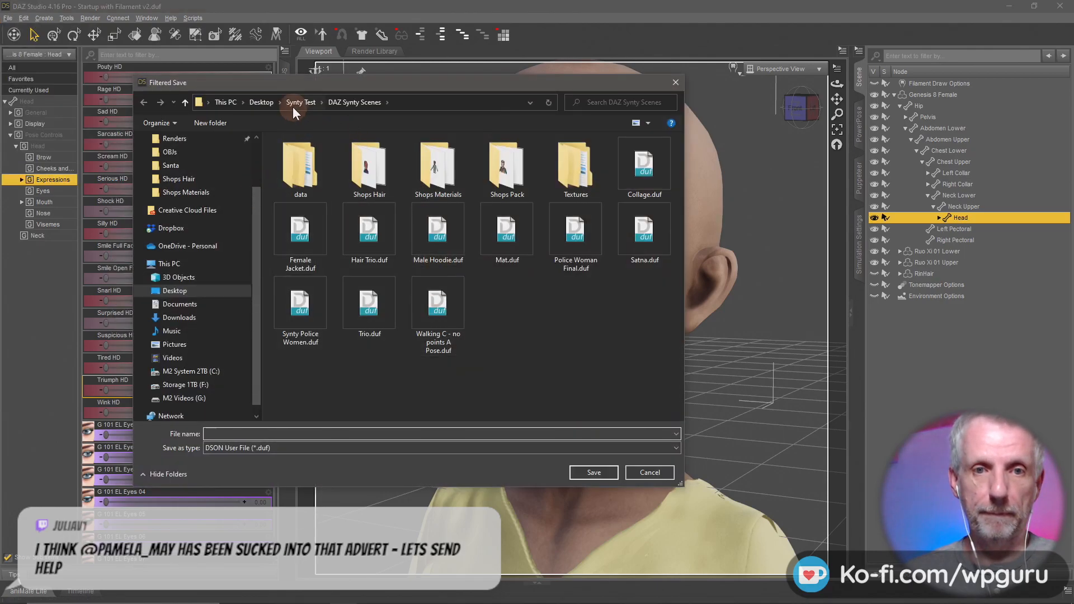
click(202, 229)
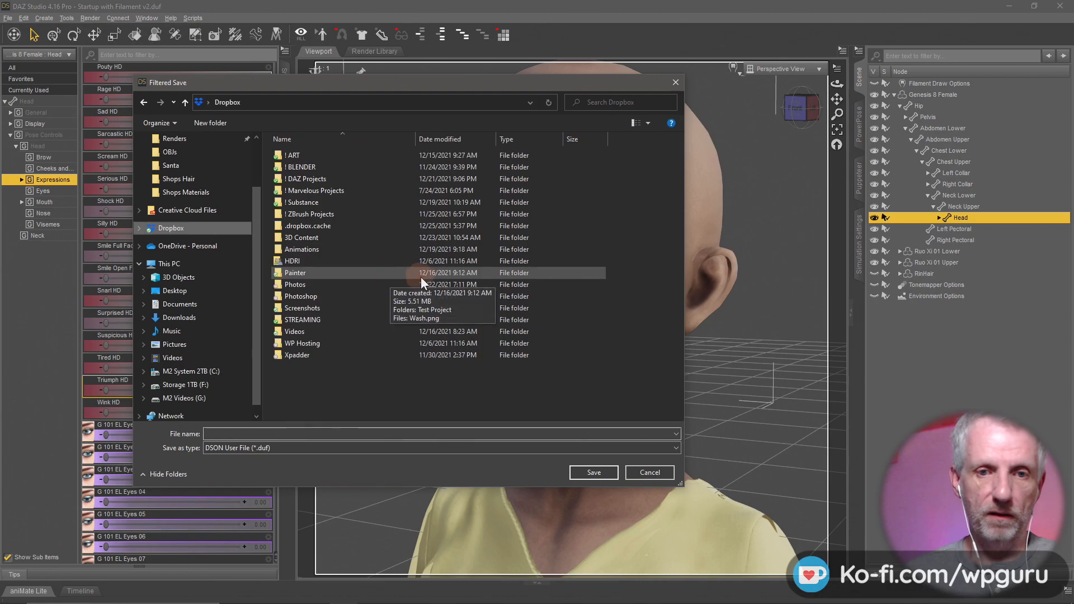
click(345, 183)
double_click(345, 183)
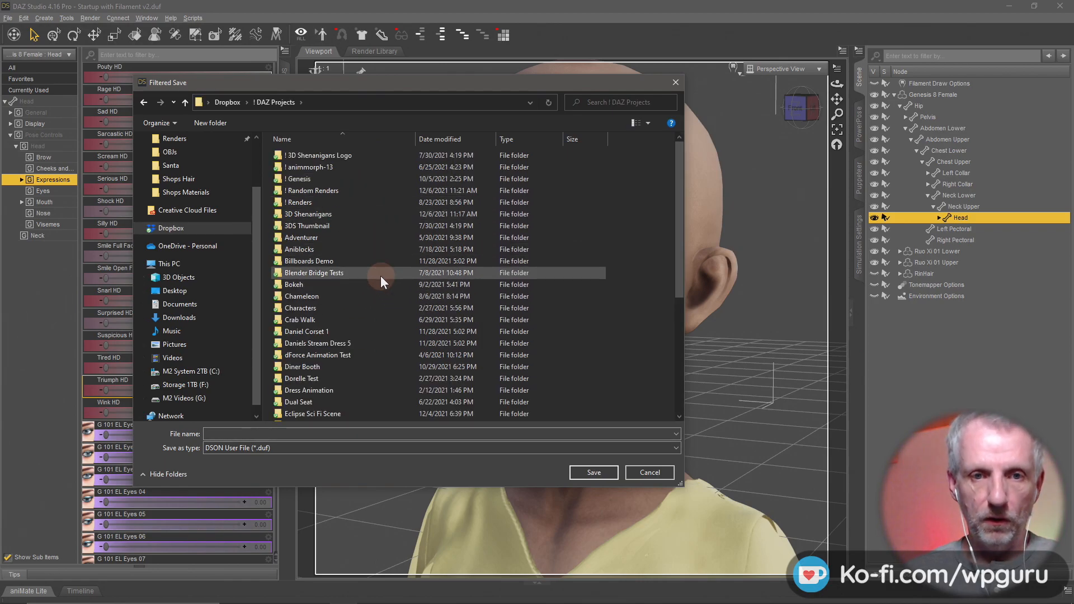
Step: Create a new folder named Rin Happy PFP inside the ! DAZ Projects folder
scroll(380, 276, down, 6)
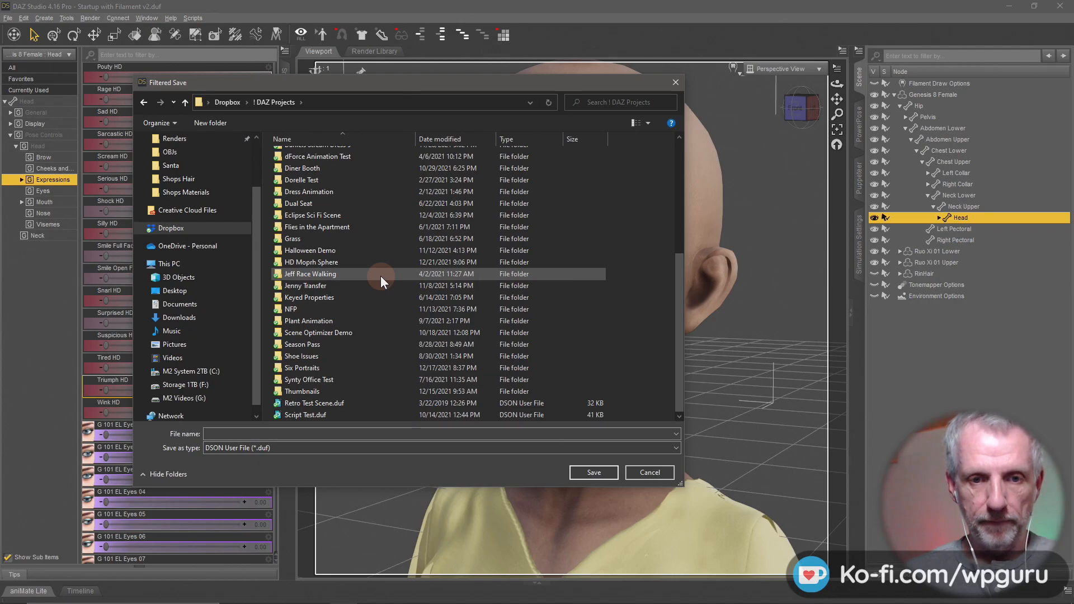
right_click(391, 413)
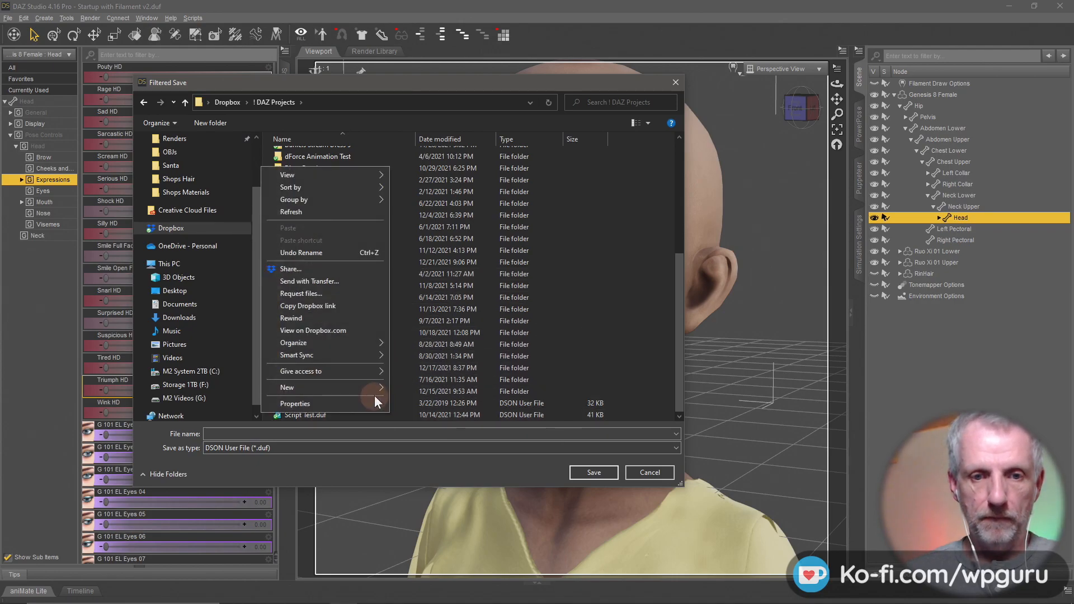
mouse_move(378, 384)
click(420, 389)
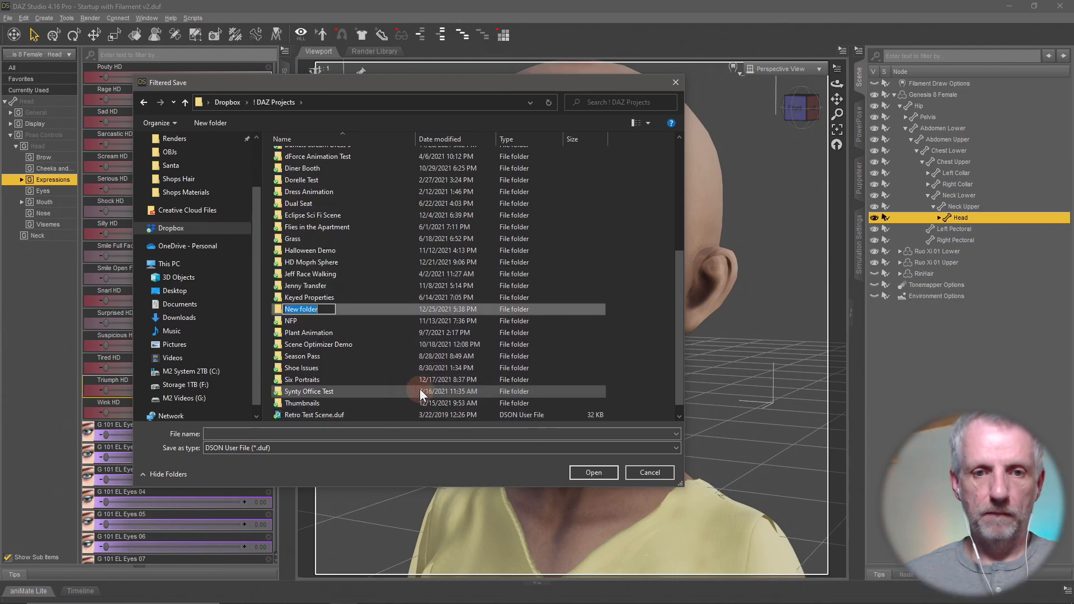
text(Rin Happy)
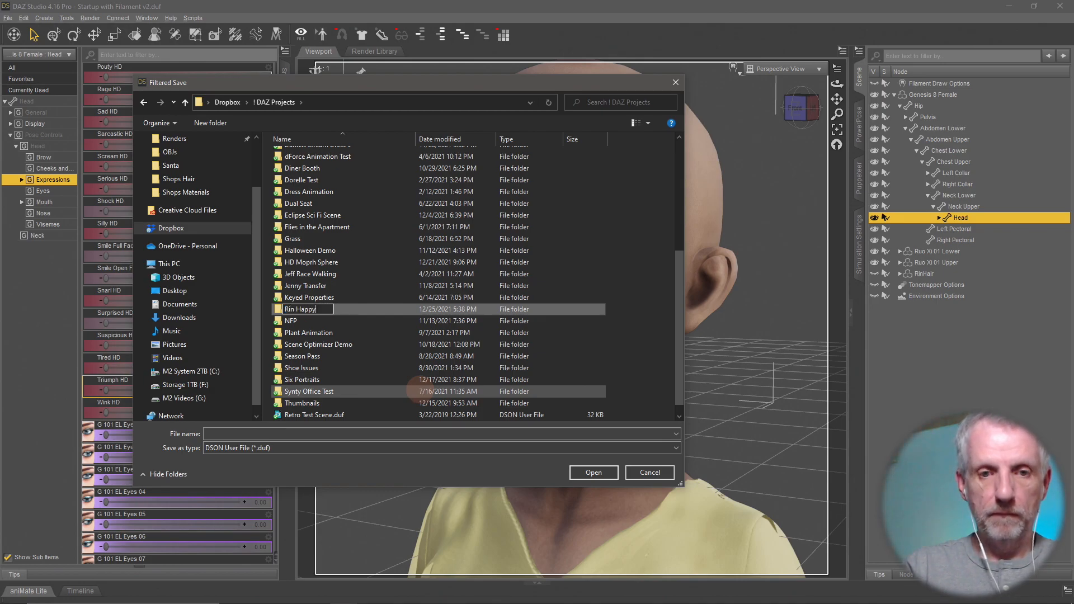
text( PFP)
key(Return)
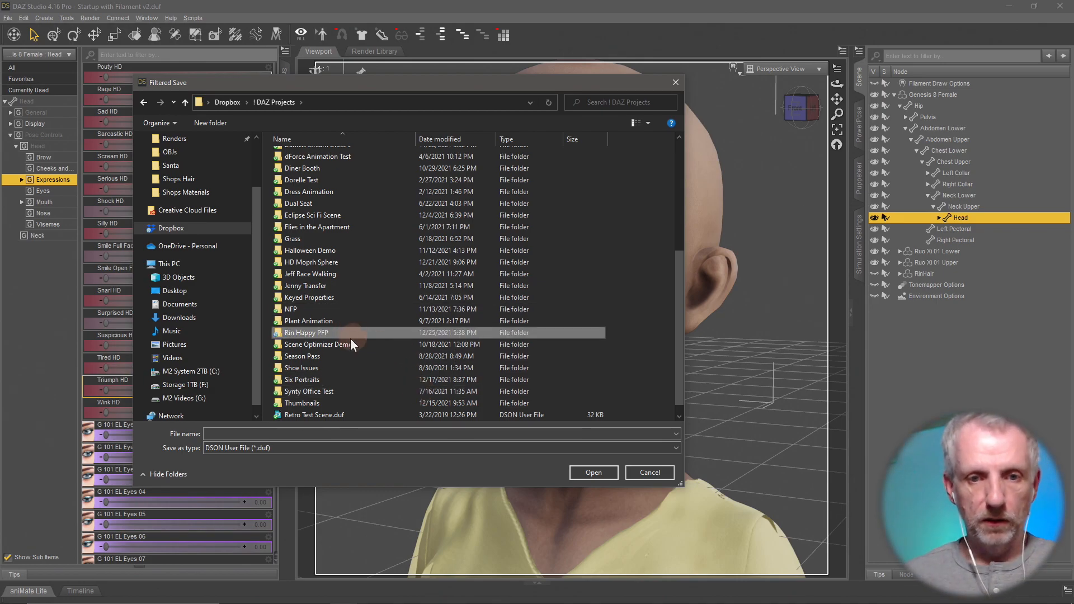
Step: Save the scene in the Rin Happy PFP folder under the file name Rin Happy
double_click(322, 332)
click(345, 434)
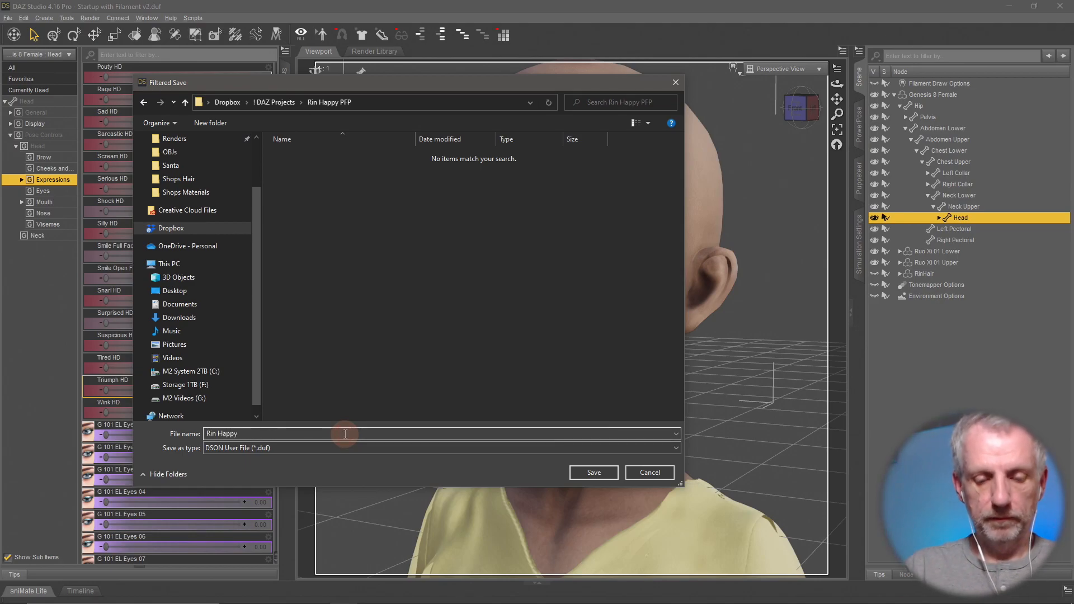
text(Rin Happy)
key(Return)
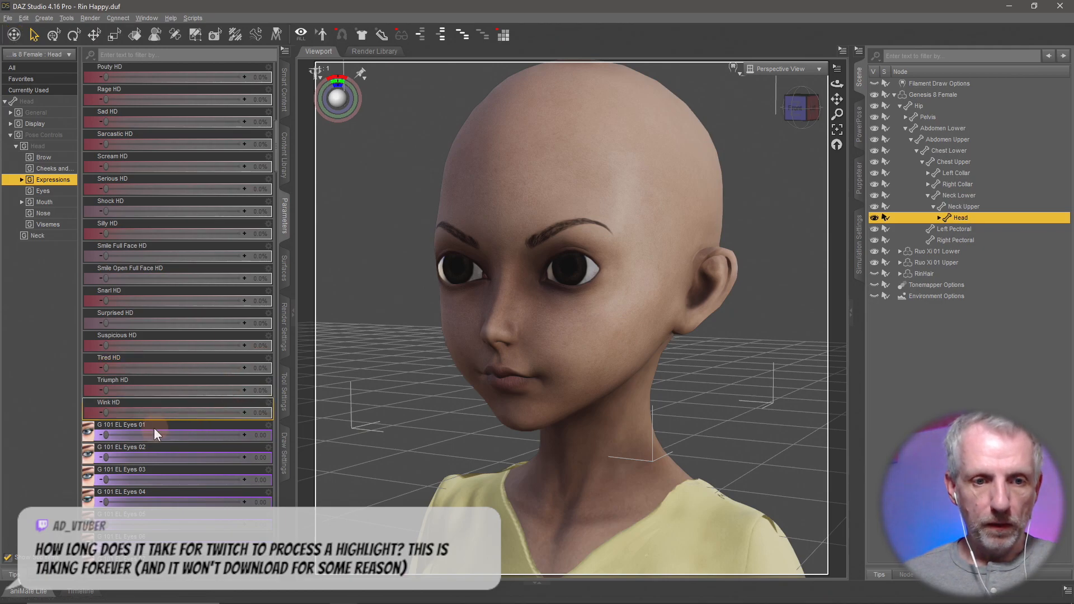
Step: Try the G 101 EL Eyes 01 and G 101 EL Eyes 02 expression sliders on the head, returning them to zero
drag(106, 437, 237, 439)
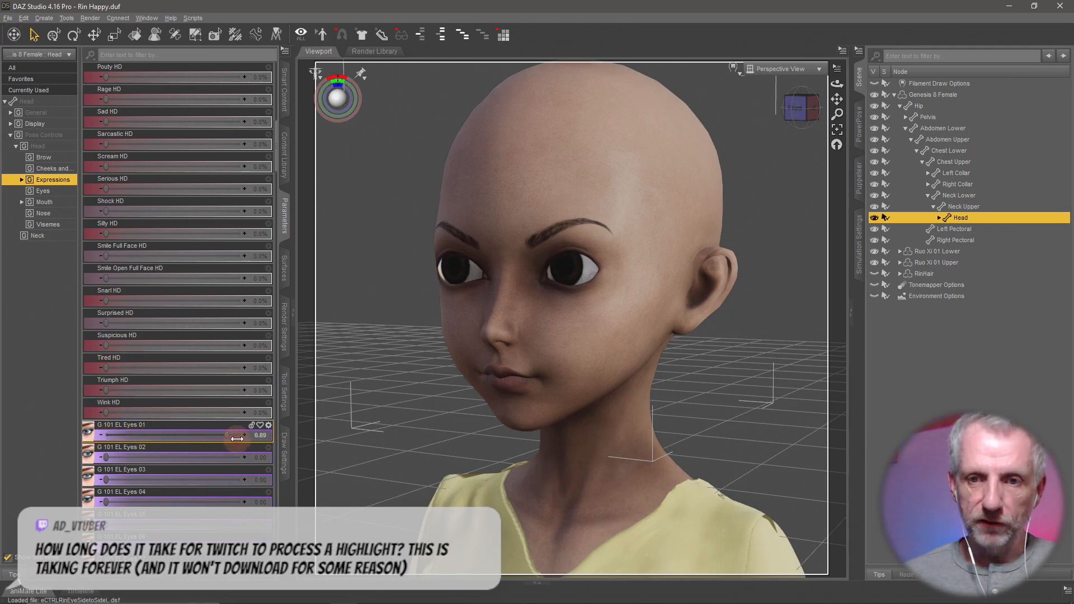
drag(164, 435, 106, 437)
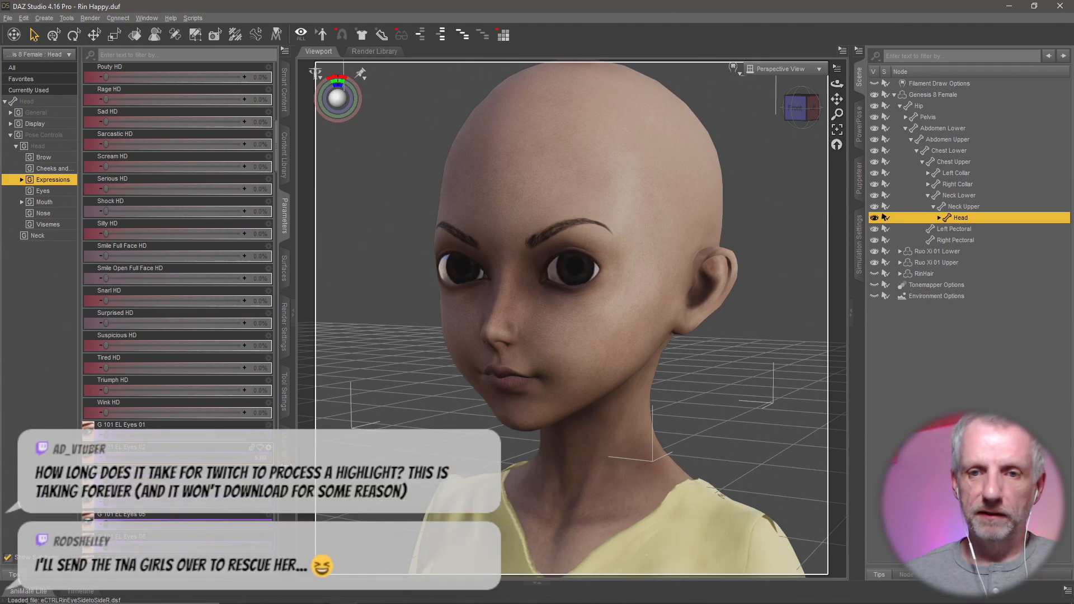
drag(232, 455, 226, 458)
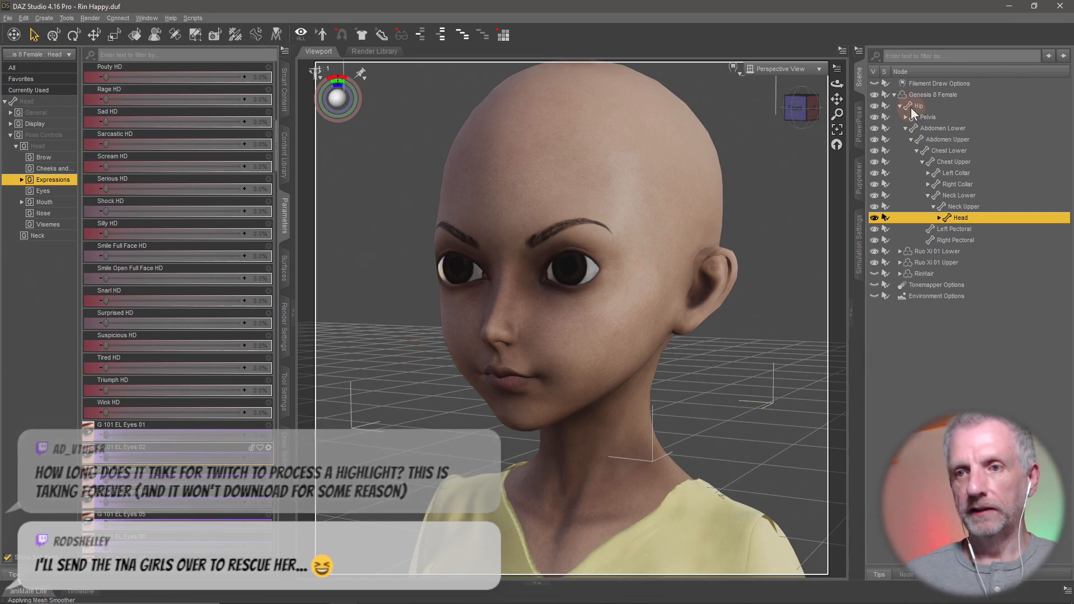
Step: Select the Genesis 8 Female figure and open the Genesis 3 & 8 Face Controls product from its Anatomy smart content
click(935, 97)
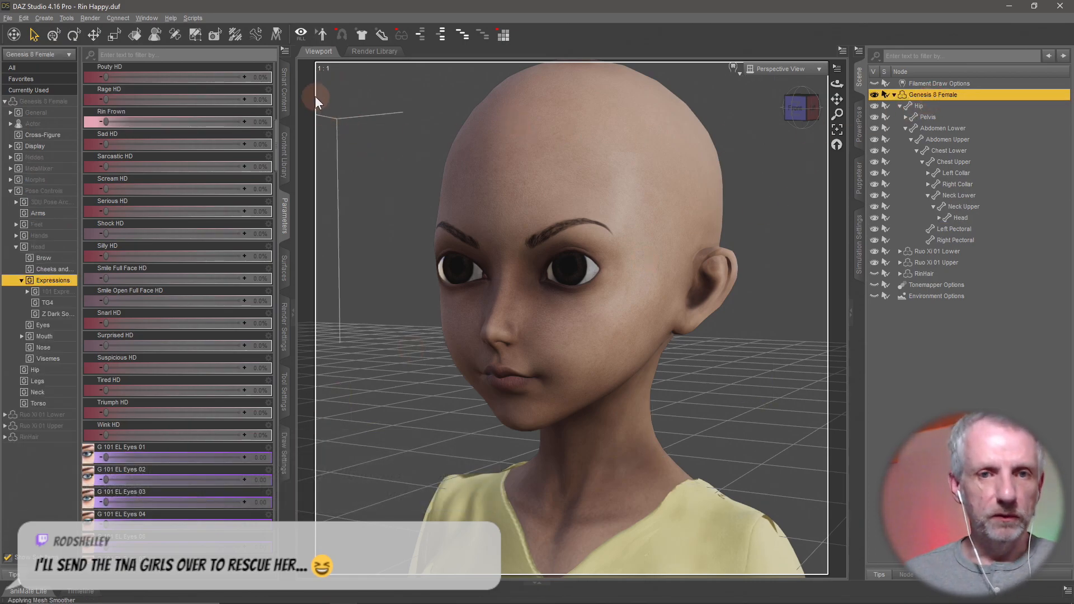
click(284, 90)
click(10, 67)
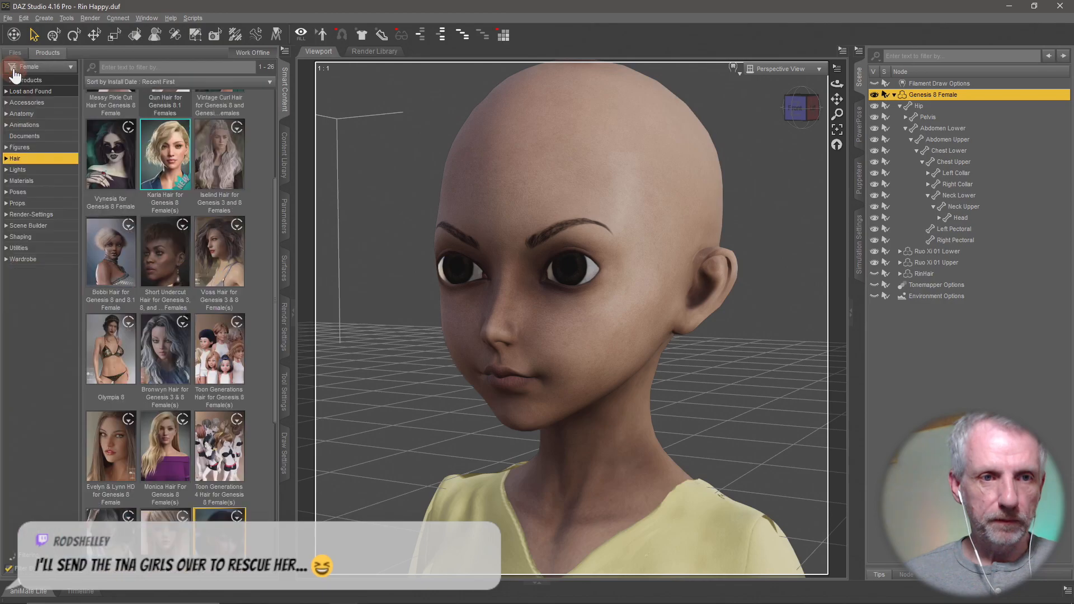
click(49, 114)
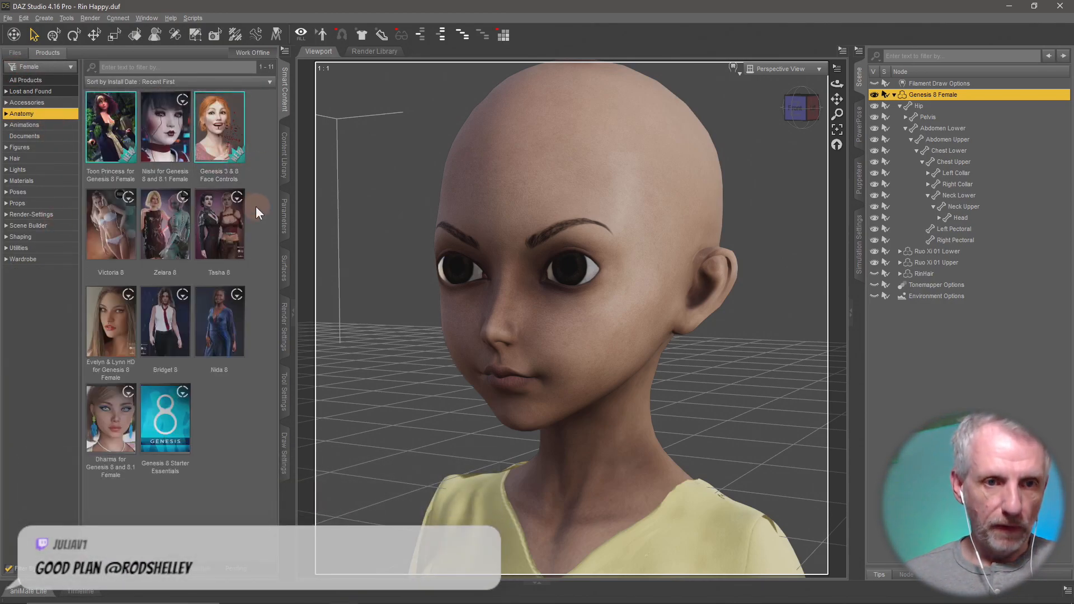
click(216, 133)
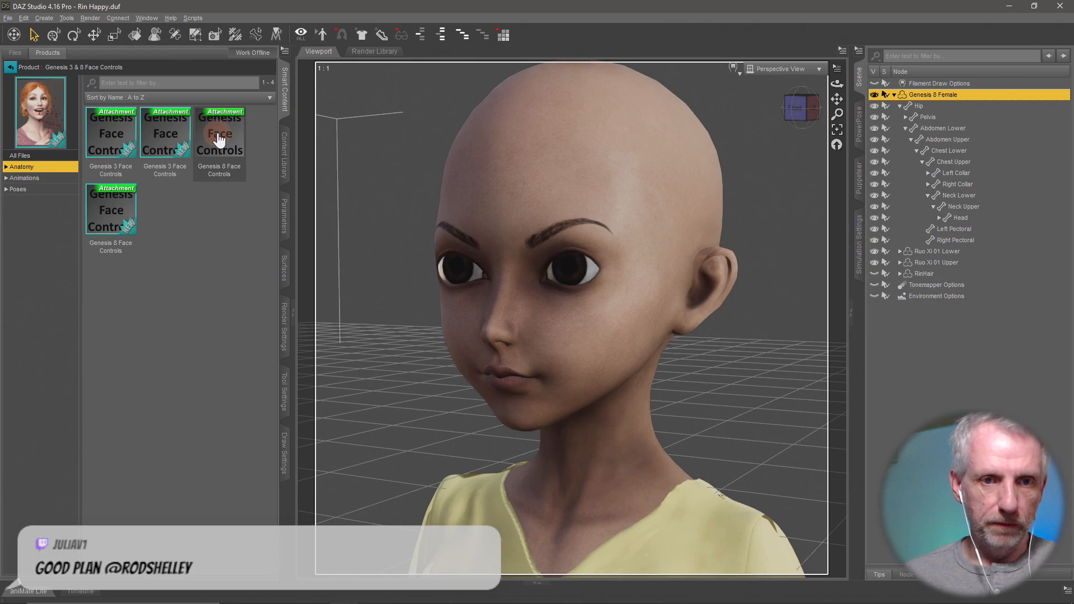
Step: Install both Genesis 3 Face Controls and both Genesis 8 Face Controls attachments from the product's Anatomy files
click(110, 140)
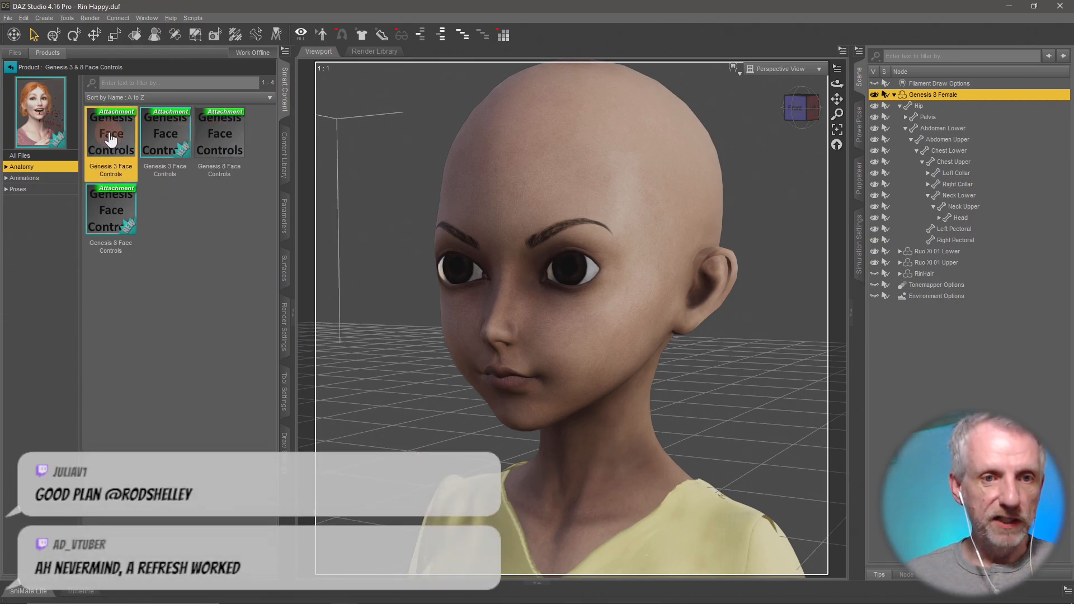
click(162, 139)
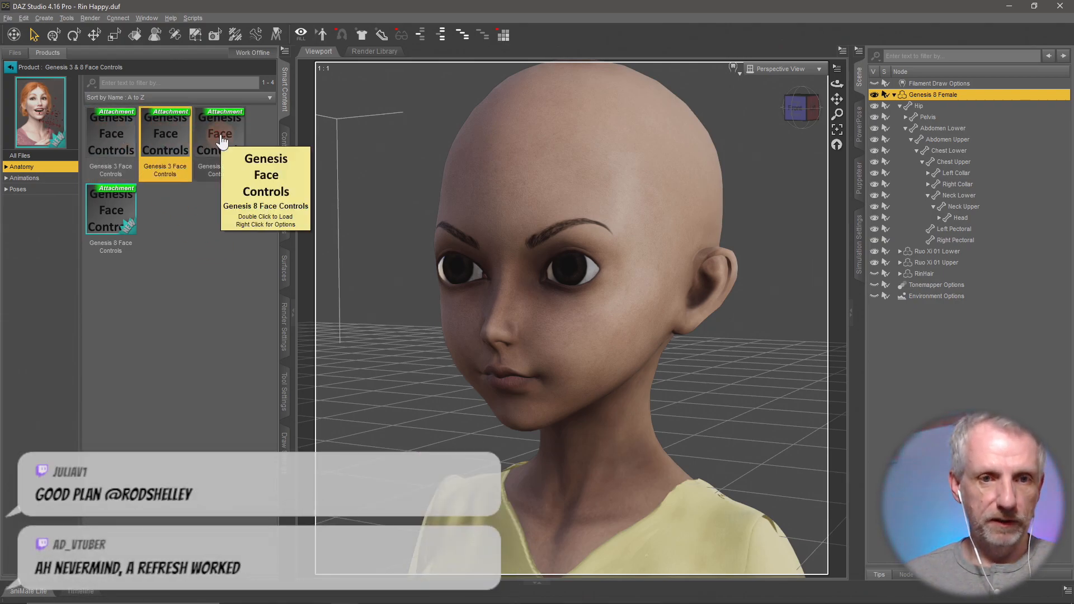
click(222, 142)
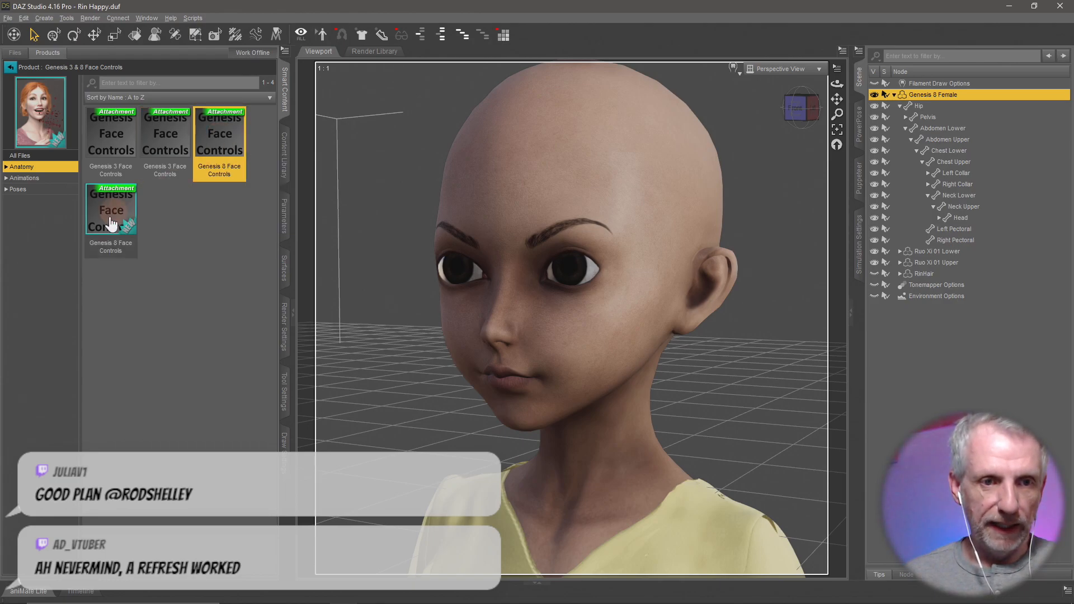
click(111, 226)
click(224, 146)
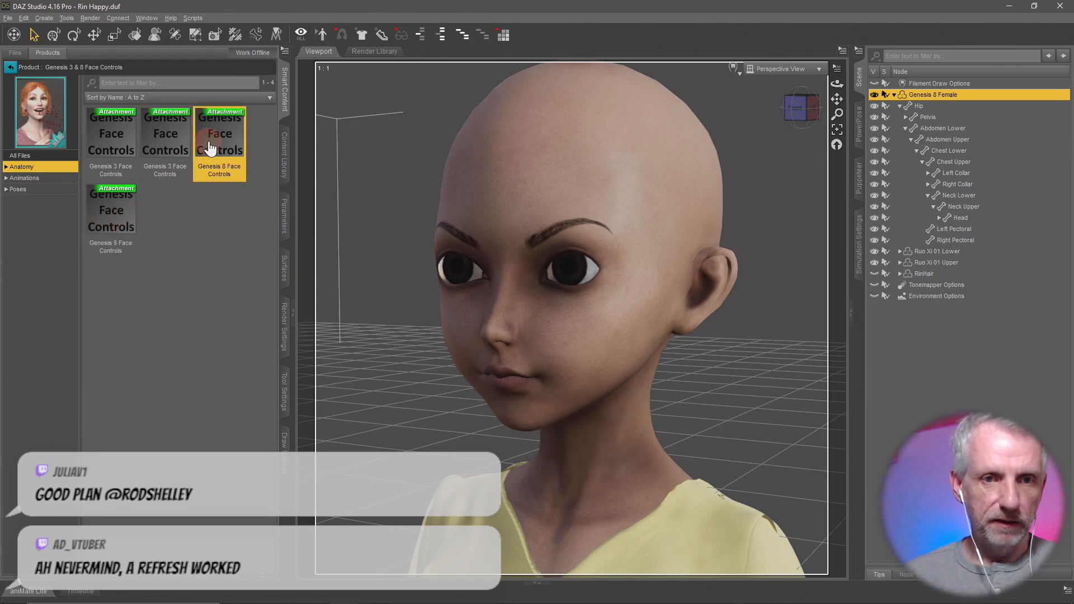
click(112, 221)
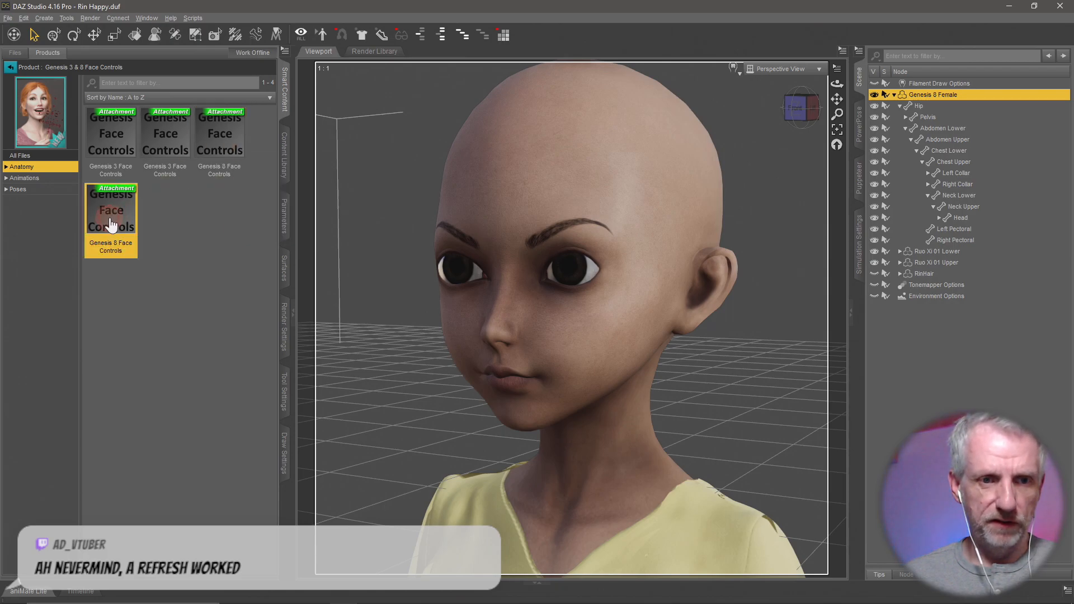
Step: Check the file paths of the two Genesis 8 Face Controls attachments and load the female version onto the figure
click(140, 585)
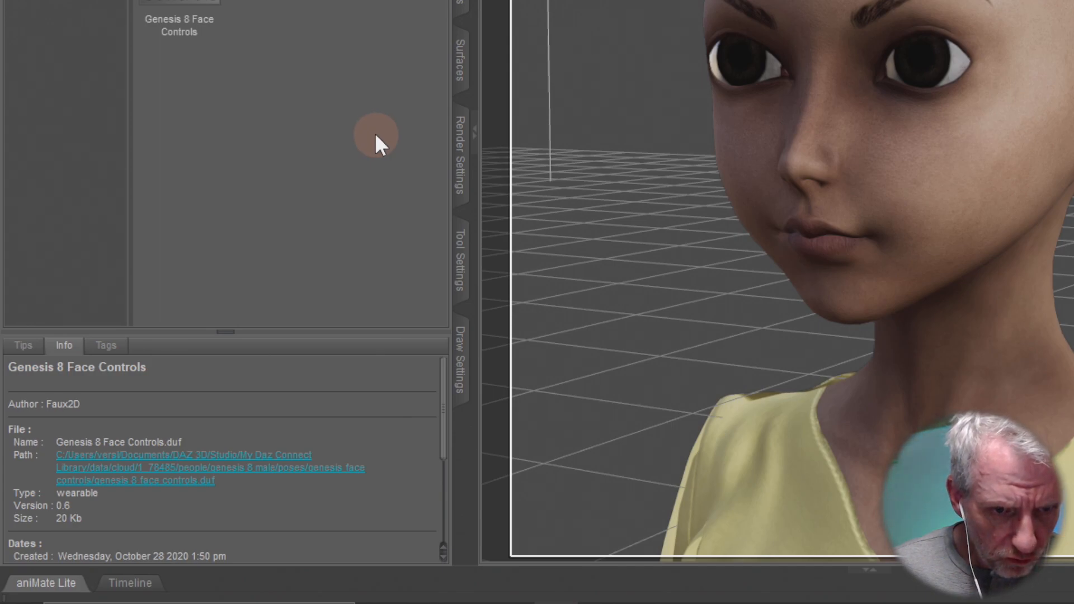
click(196, 3)
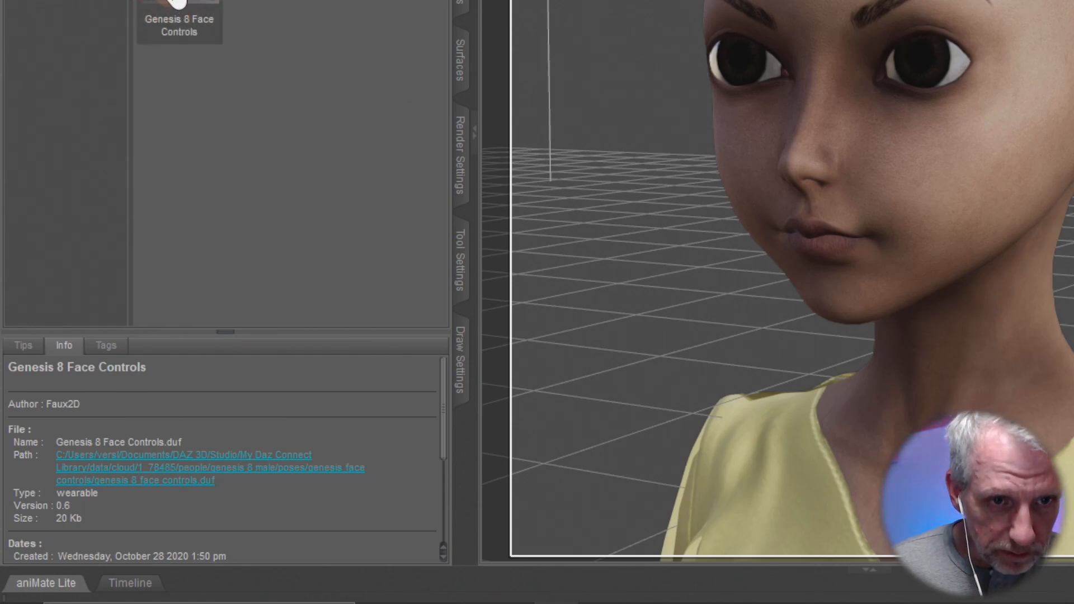
click(176, 3)
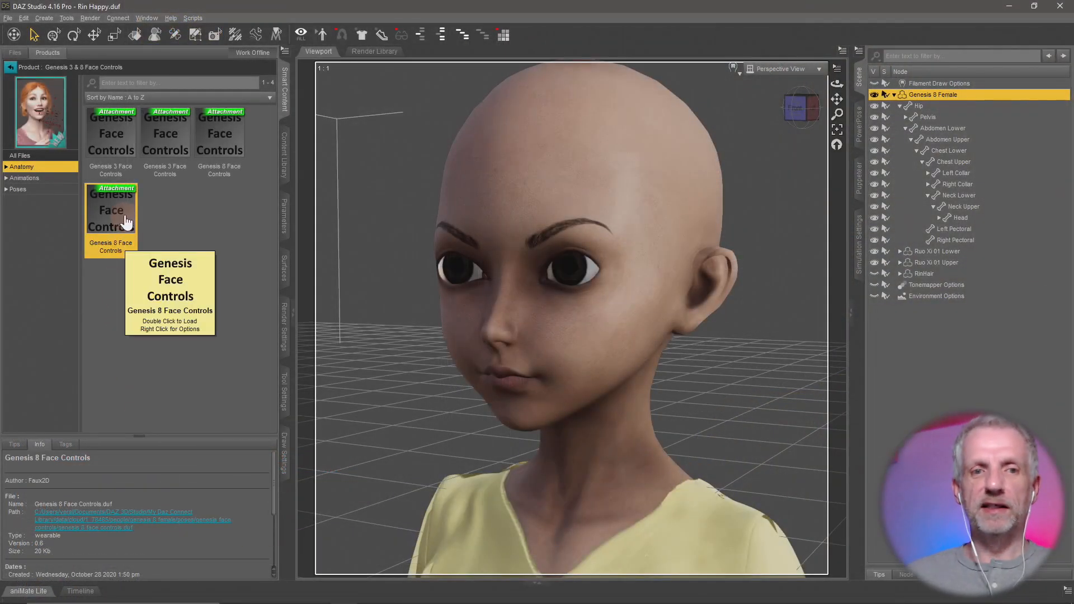
double_click(125, 223)
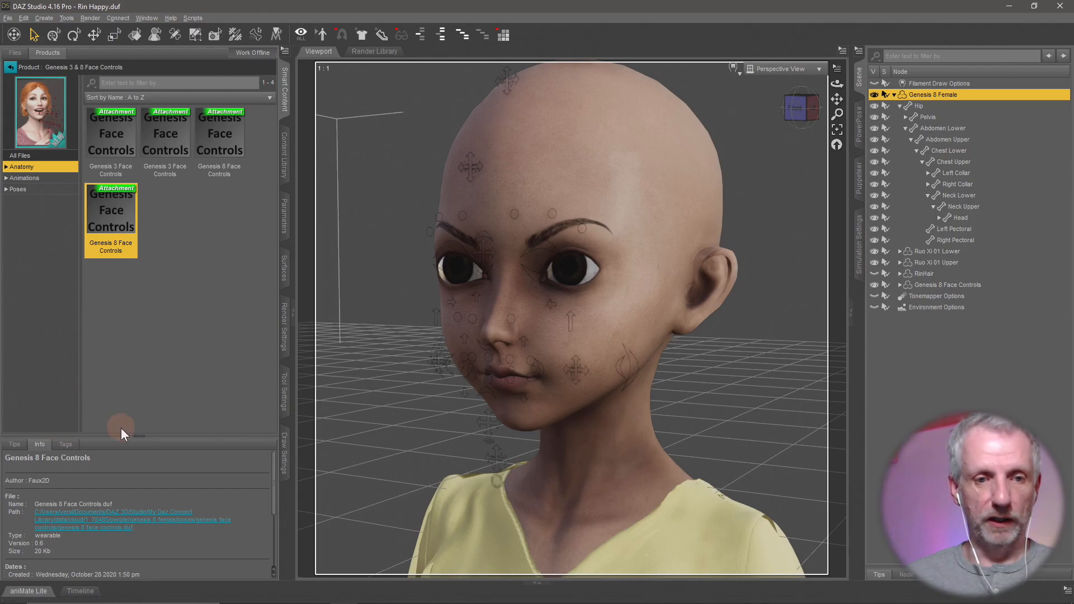
click(138, 436)
alt+drag(605, 378, 616, 367)
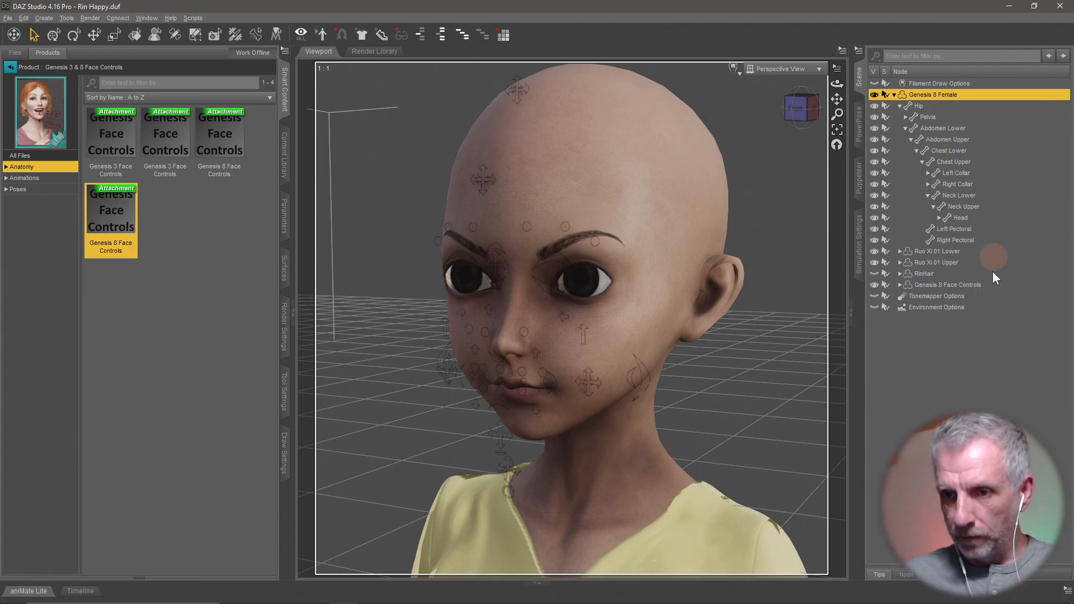
Step: Select the Genesis 8 Face Controls node, filter the product's poses by G8F and browse to the Excitement expressions
click(963, 285)
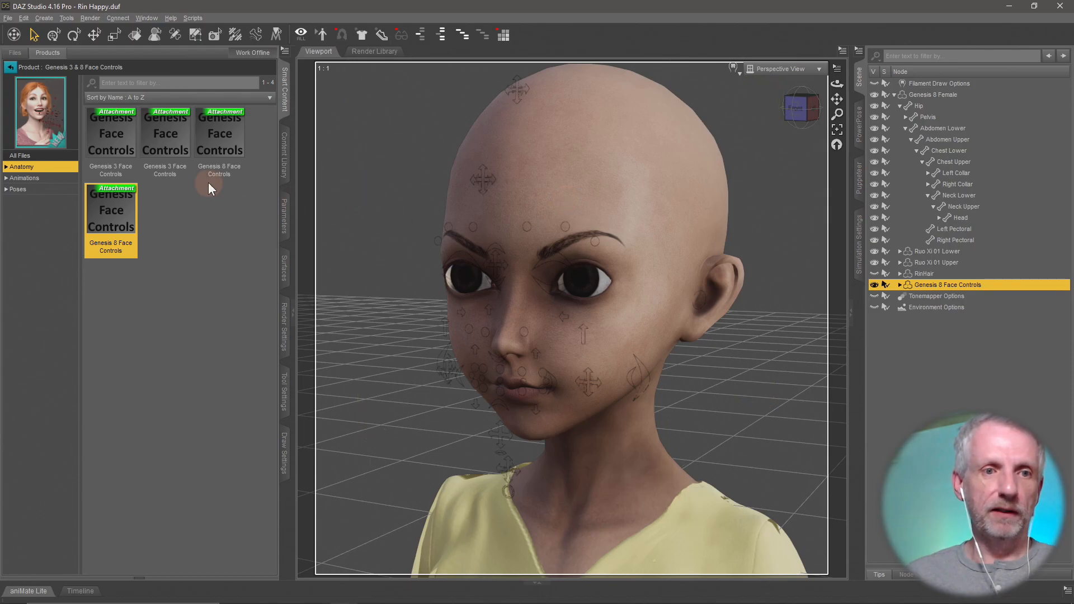
click(47, 190)
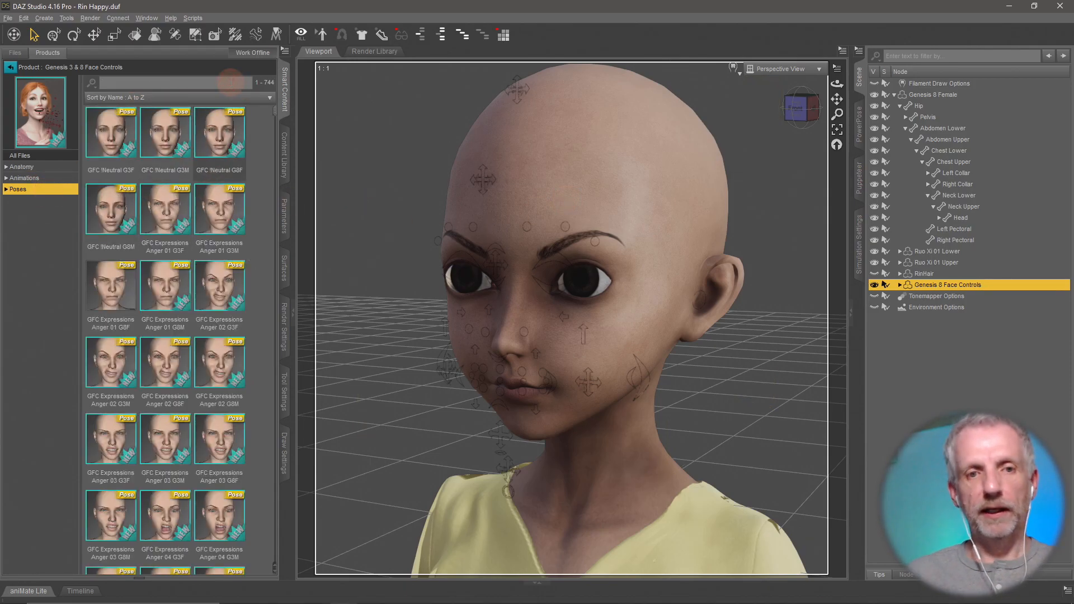
text(f)
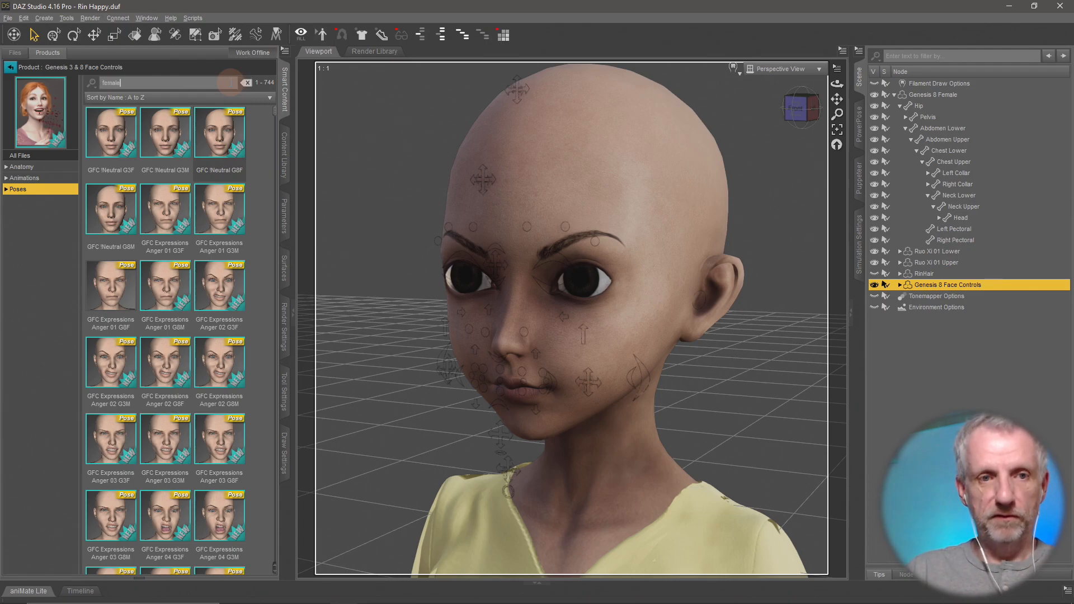
key(BackSpace)
text(G8F)
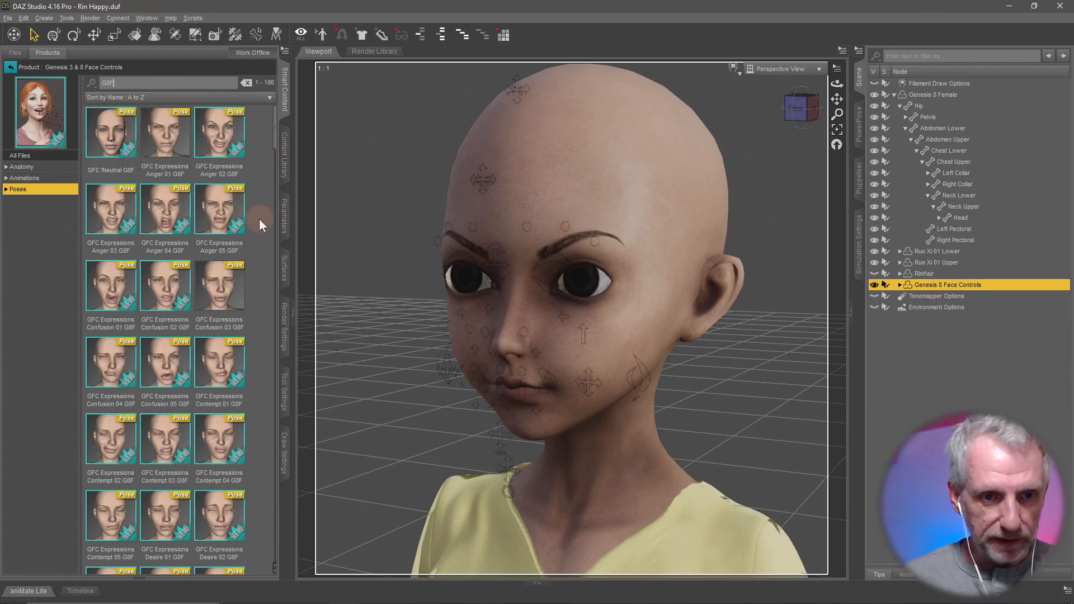
scroll(257, 226, down, 3)
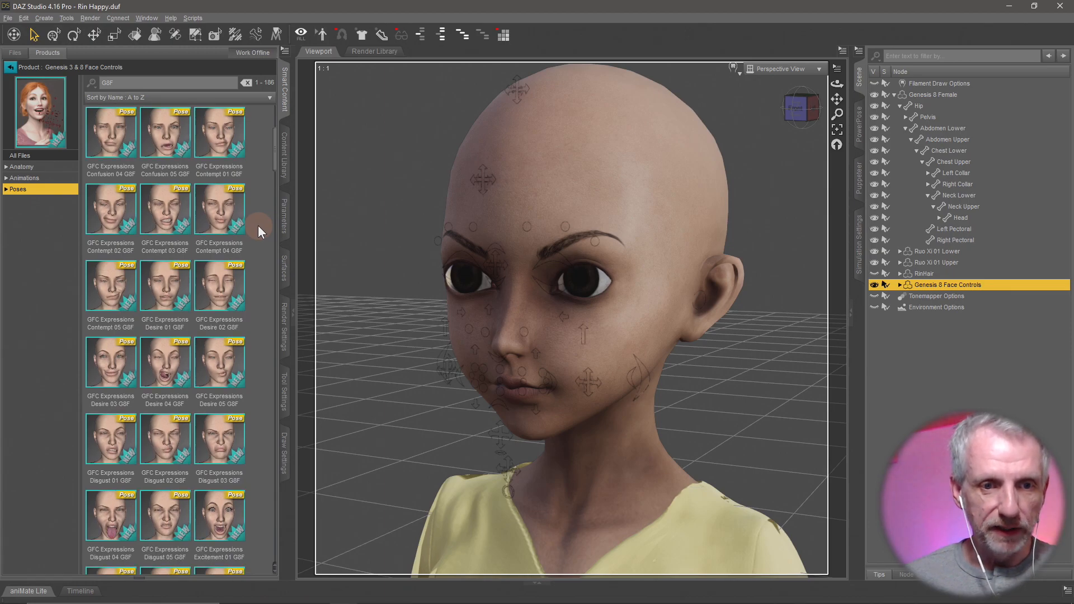
scroll(258, 226, down, 3)
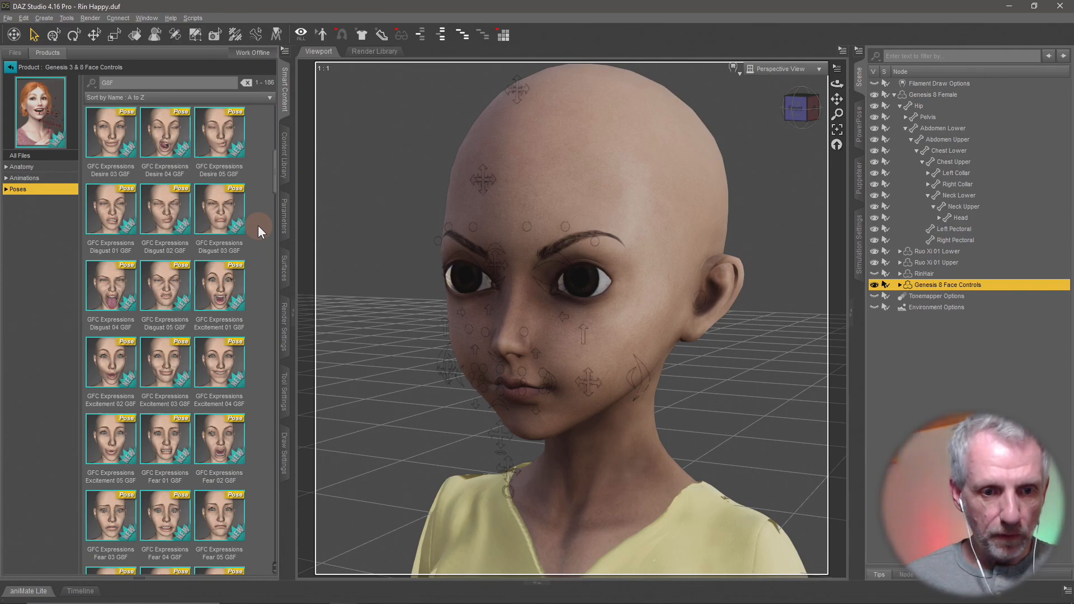
Step: Store the neutral face as a Puppeteer point, apply GFC Expressions Excitement 05 G8F and store it as a second point
click(861, 180)
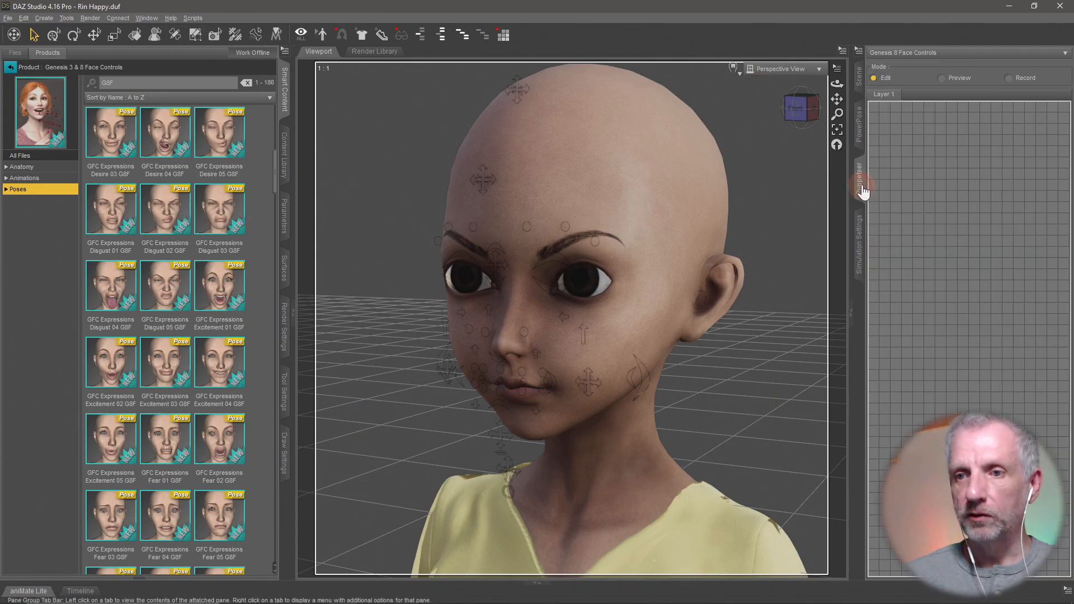
click(646, 296)
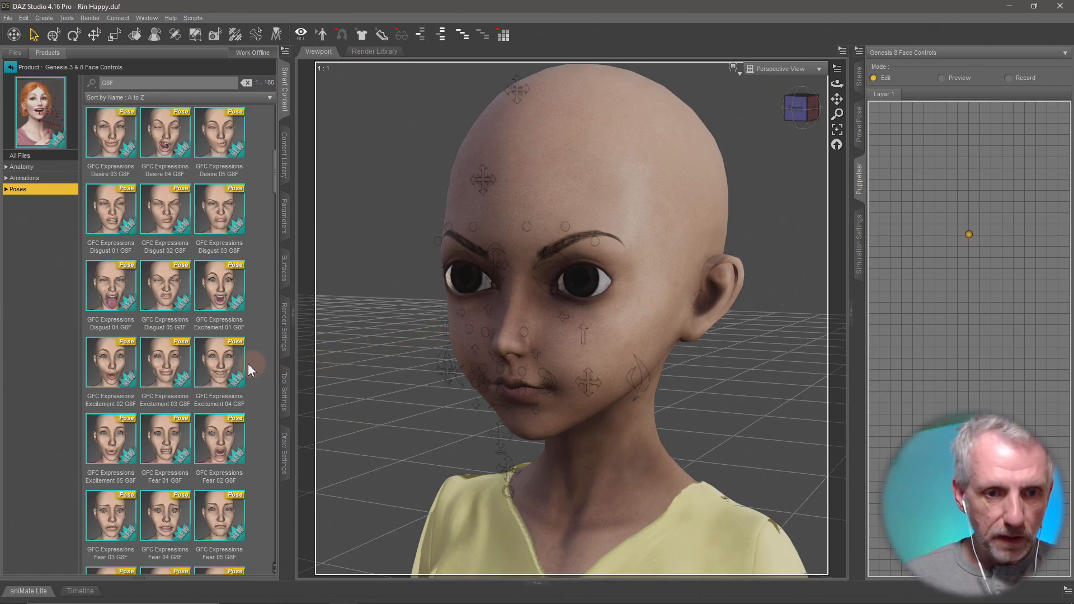
double_click(117, 442)
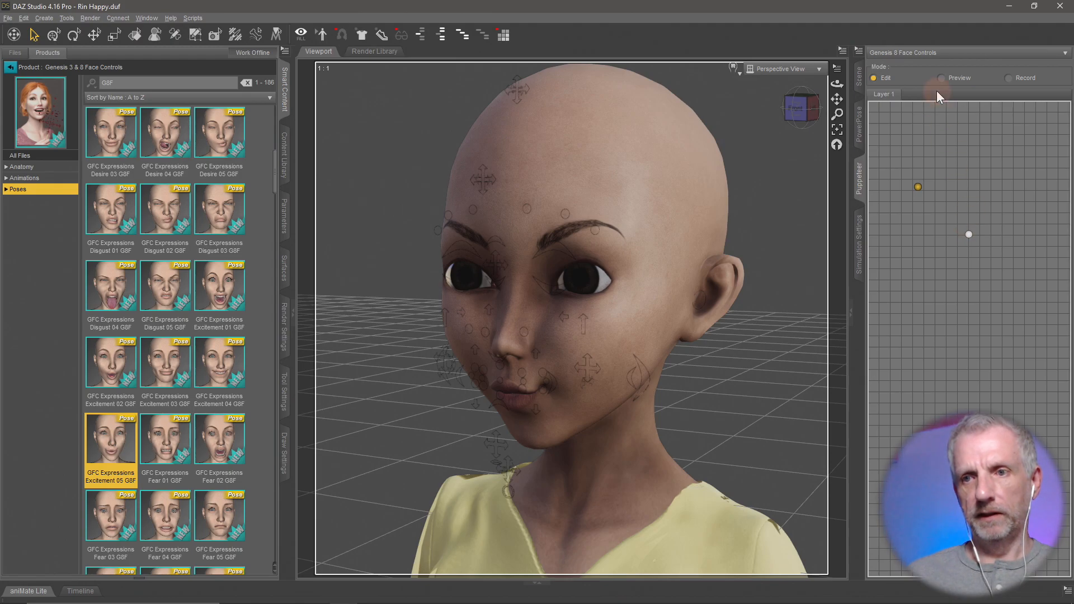
Step: Preview blending between the two stored Puppeteer expressions, and return to the neutral point in Edit mode
drag(925, 188, 949, 160)
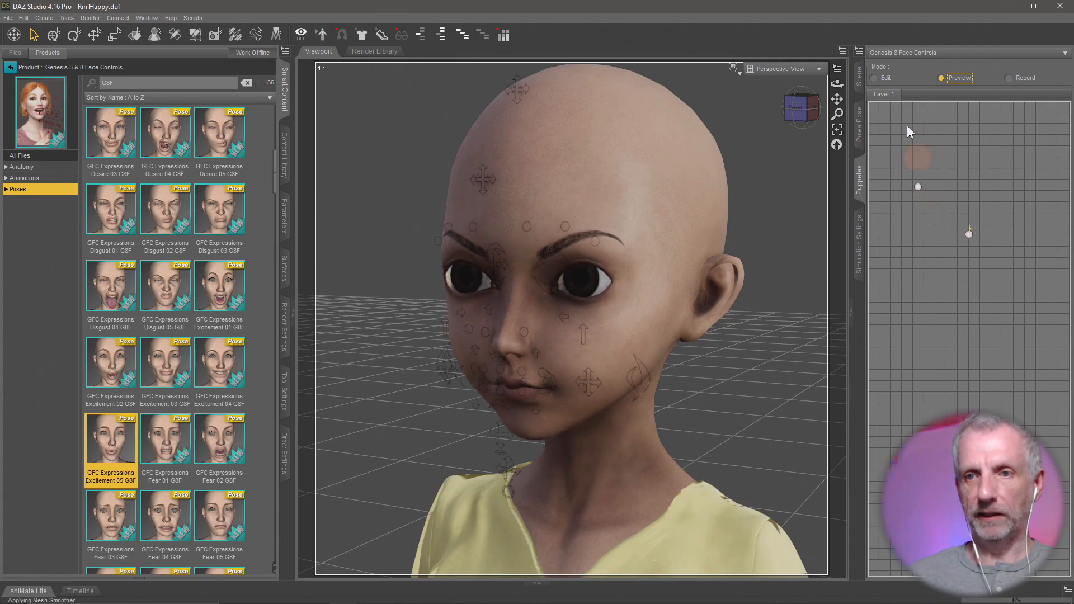
click(886, 79)
click(970, 235)
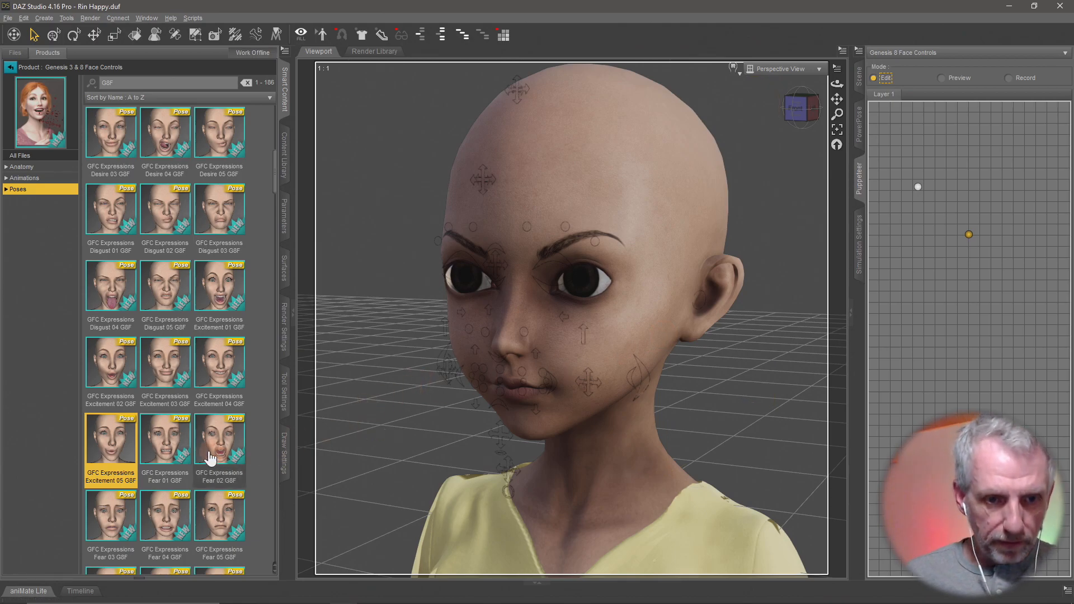
Step: Apply GFC Expressions Excitement 04, 02 and 01 G8F in turn and store each as a new Puppeteer point
double_click(225, 374)
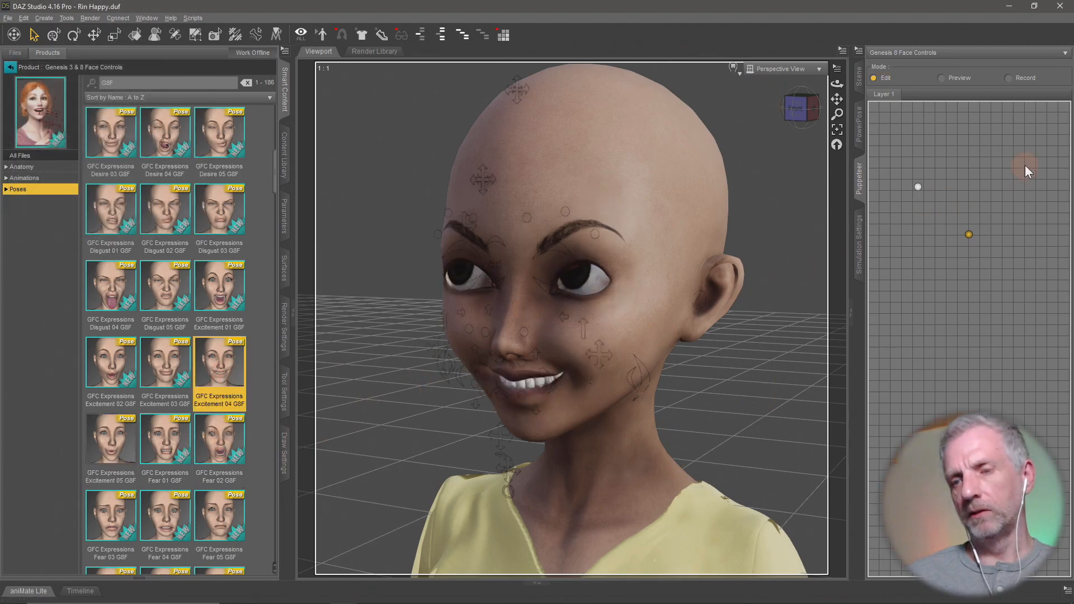
click(988, 170)
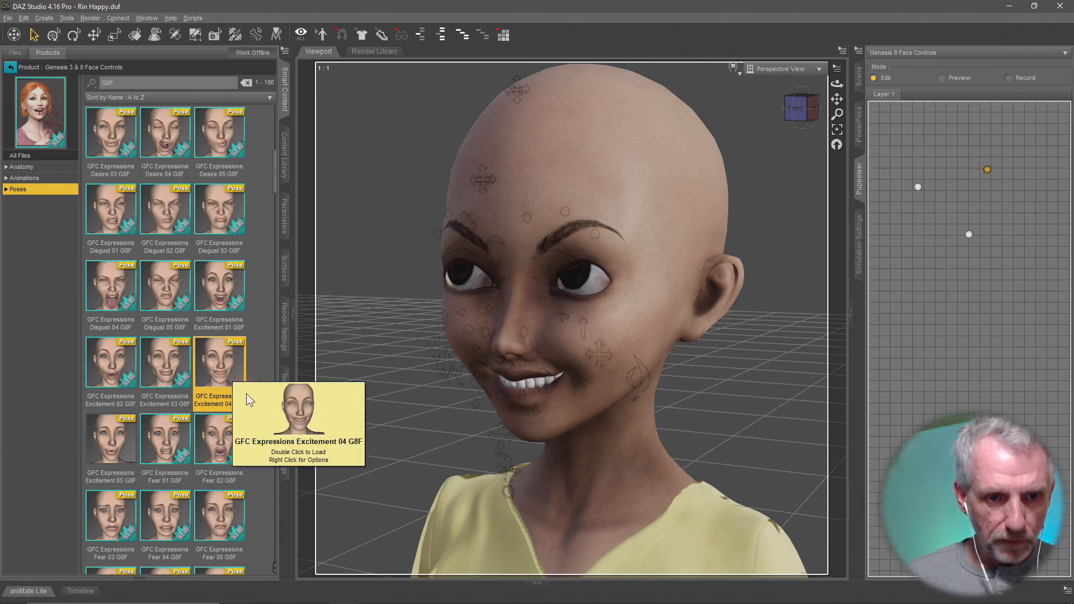
mouse_move(111, 454)
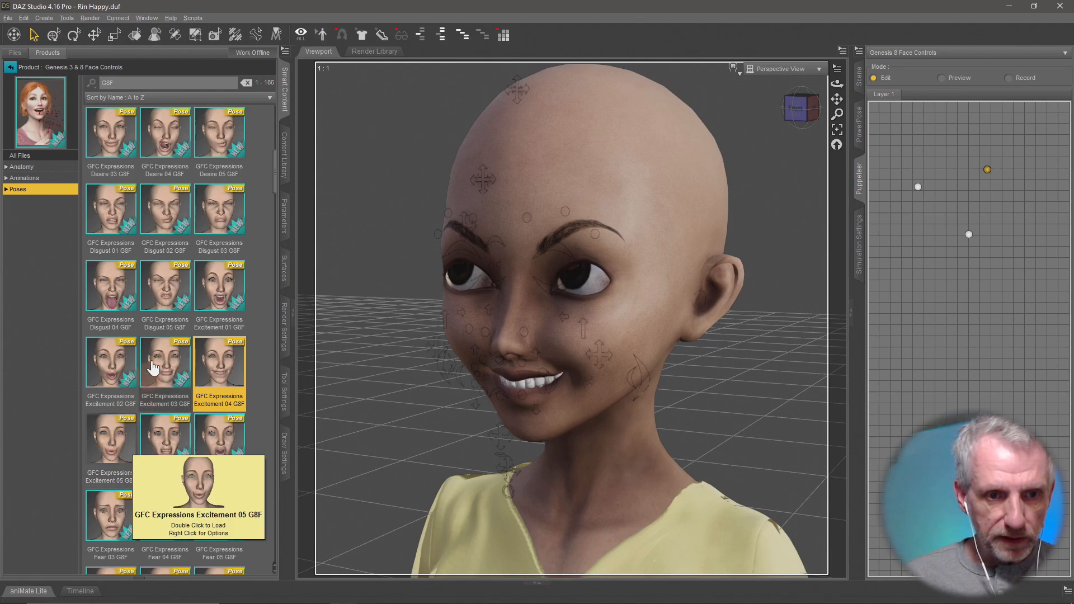
double_click(114, 363)
click(908, 286)
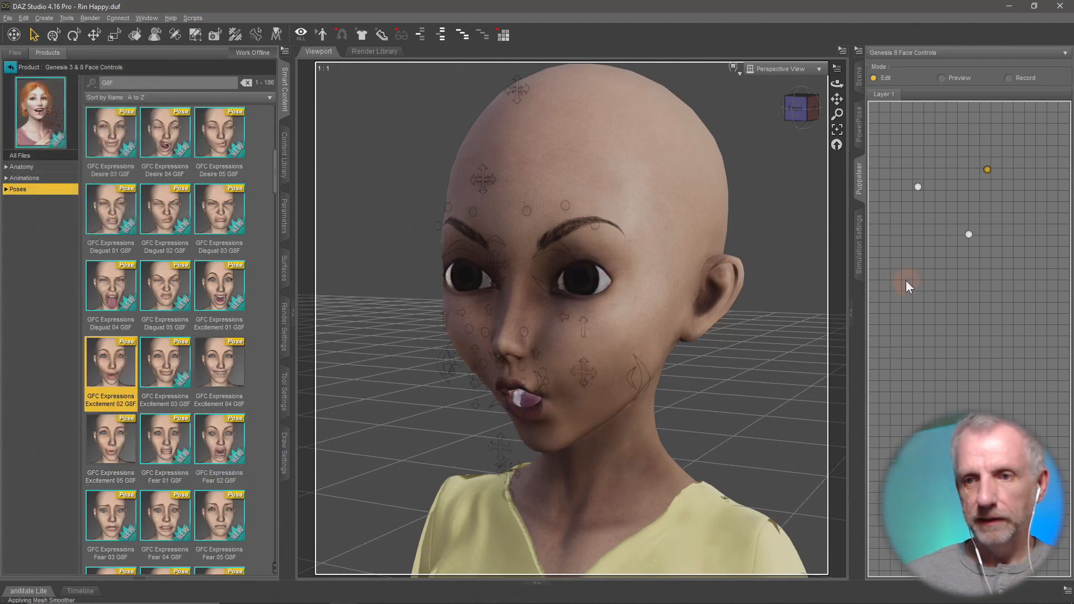
click(924, 249)
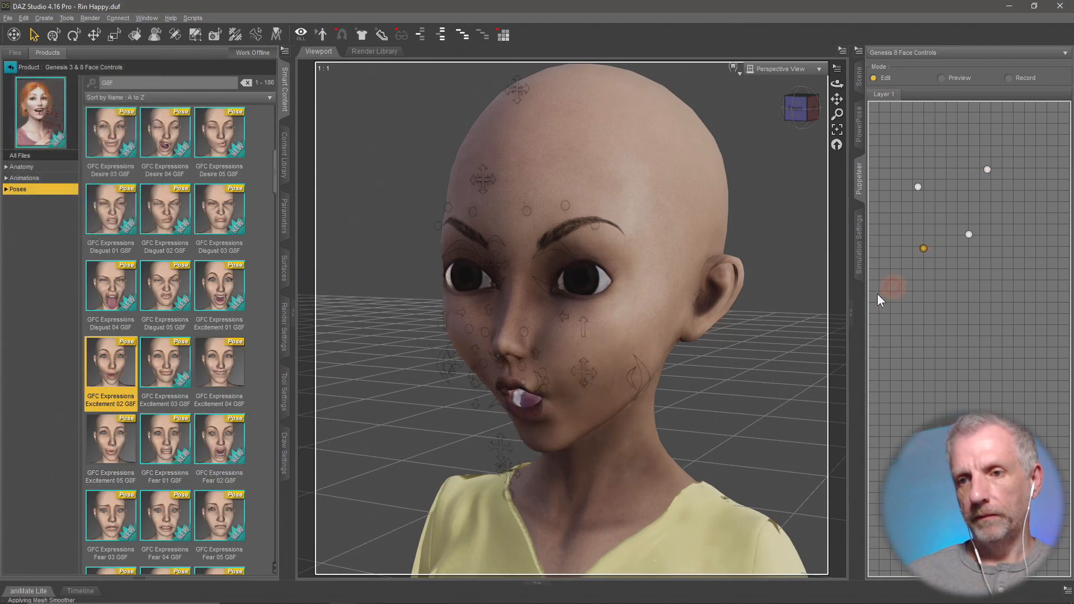
click(239, 290)
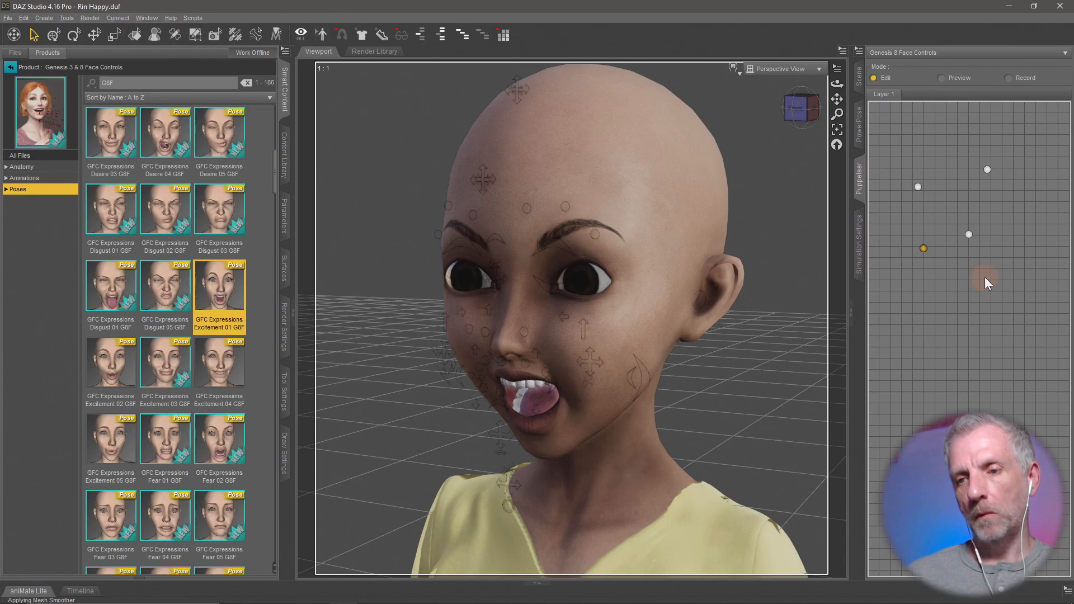
click(1032, 226)
Step: Preview blending between the five stored Puppeteer points
click(942, 78)
mouse_move(969, 234)
mouse_down()
mouse_move(1005, 232)
mouse_move(1021, 216)
mouse_move(986, 197)
mouse_move(1053, 170)
mouse_move(1009, 162)
mouse_move(993, 169)
mouse_move(1026, 233)
mouse_move(975, 229)
mouse_move(988, 172)
mouse_move(991, 223)
mouse_move(1064, 212)
mouse_move(1040, 203)
mouse_up()
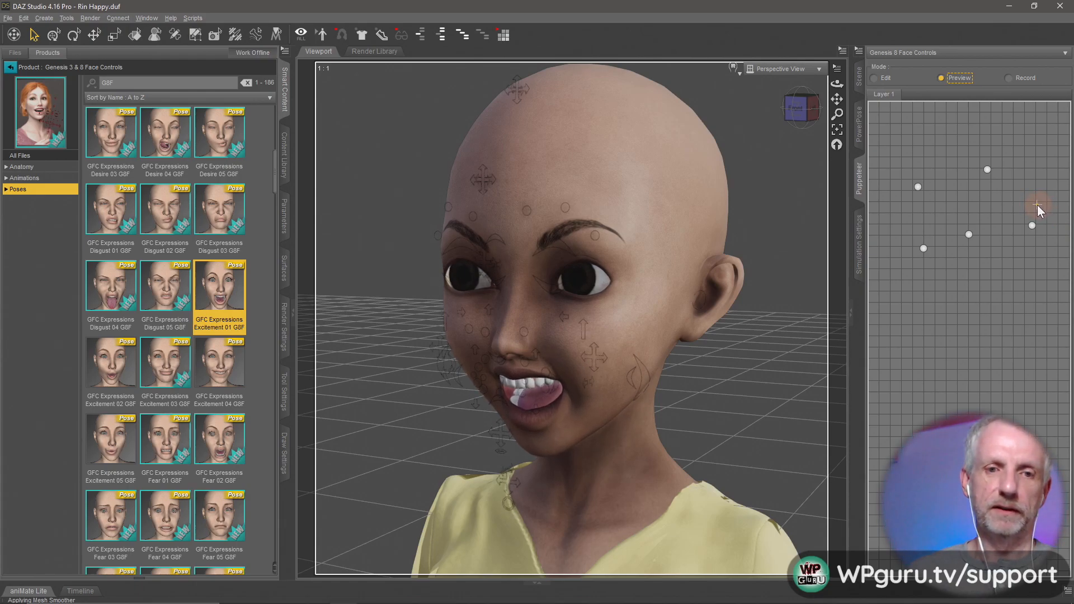
drag(1037, 204, 1037, 205)
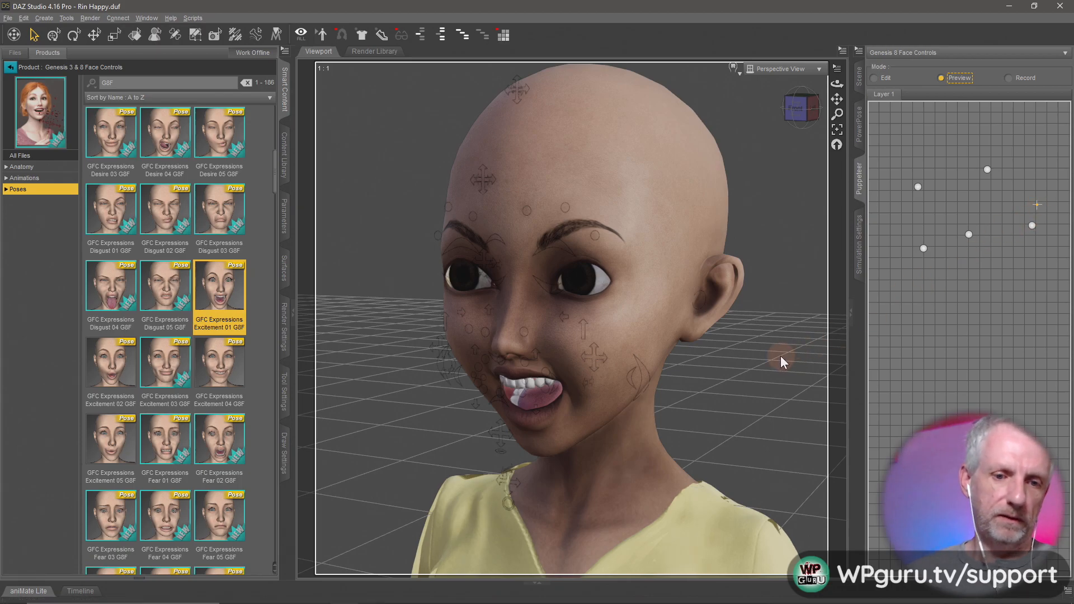
Step: Return Puppeteer to Edit mode, apply GFC Expressions Happiness 03 G8F and store it as another point
scroll(242, 423, down, 3)
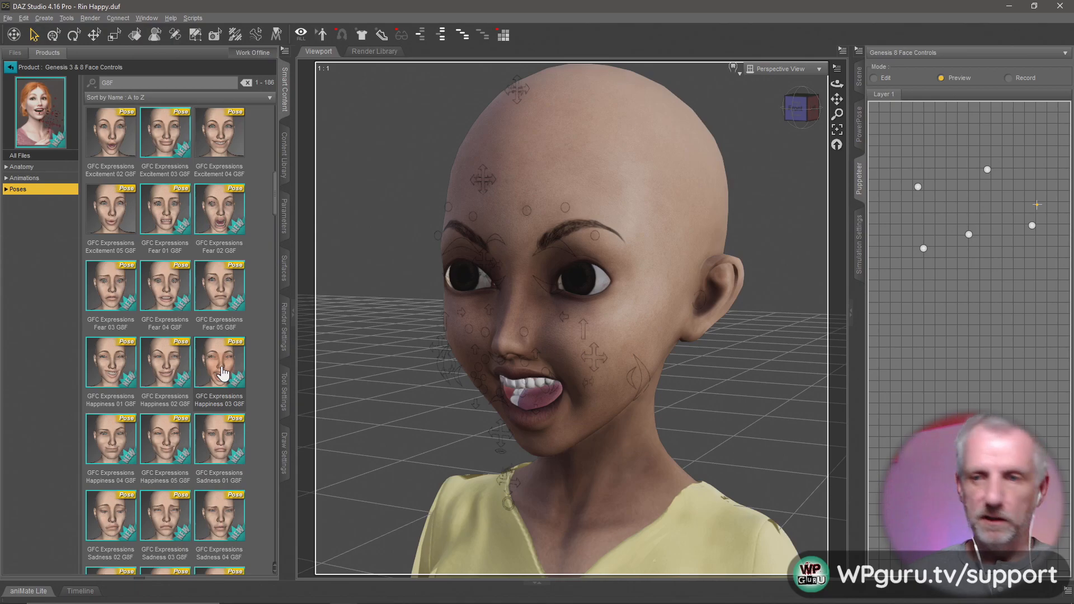
click(884, 78)
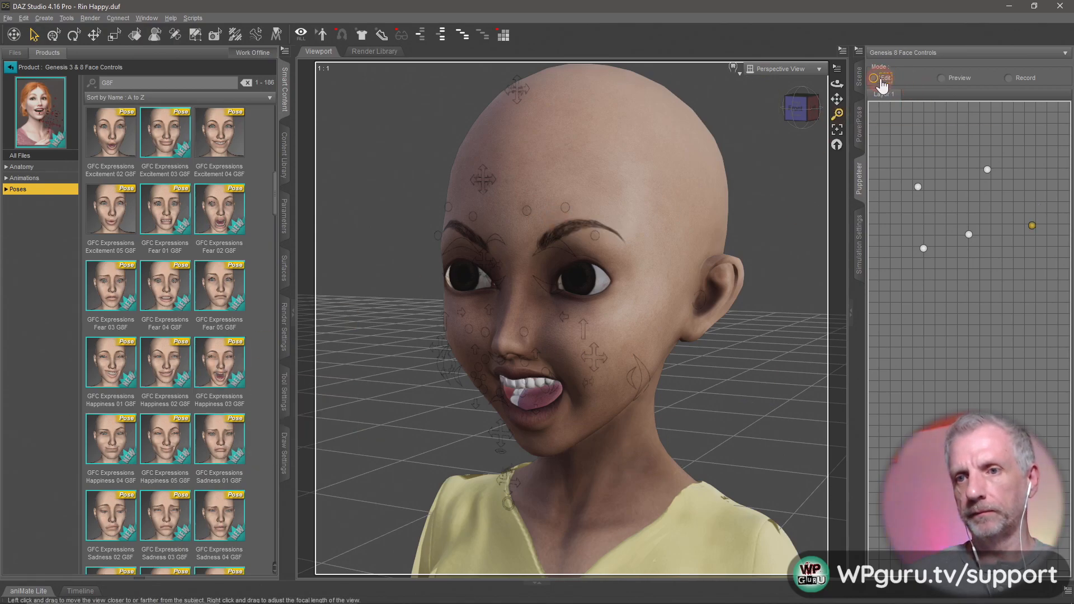
double_click(221, 372)
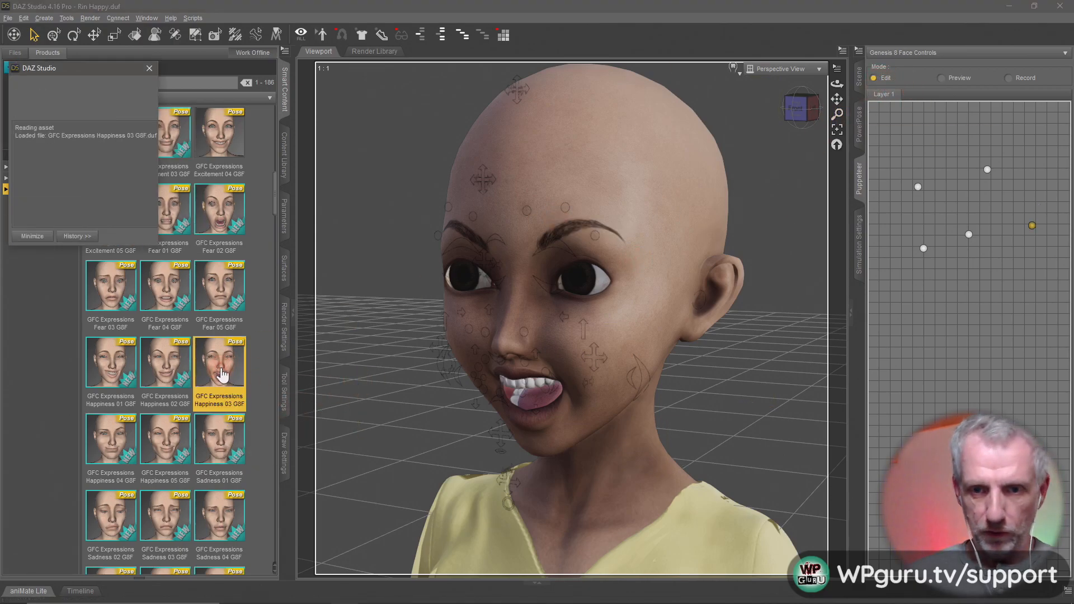
click(1015, 277)
Step: In Puppeteer's Preview mode, blend the stored expressions into a moderate open-mouthed smile
click(945, 78)
drag(1031, 217, 1010, 210)
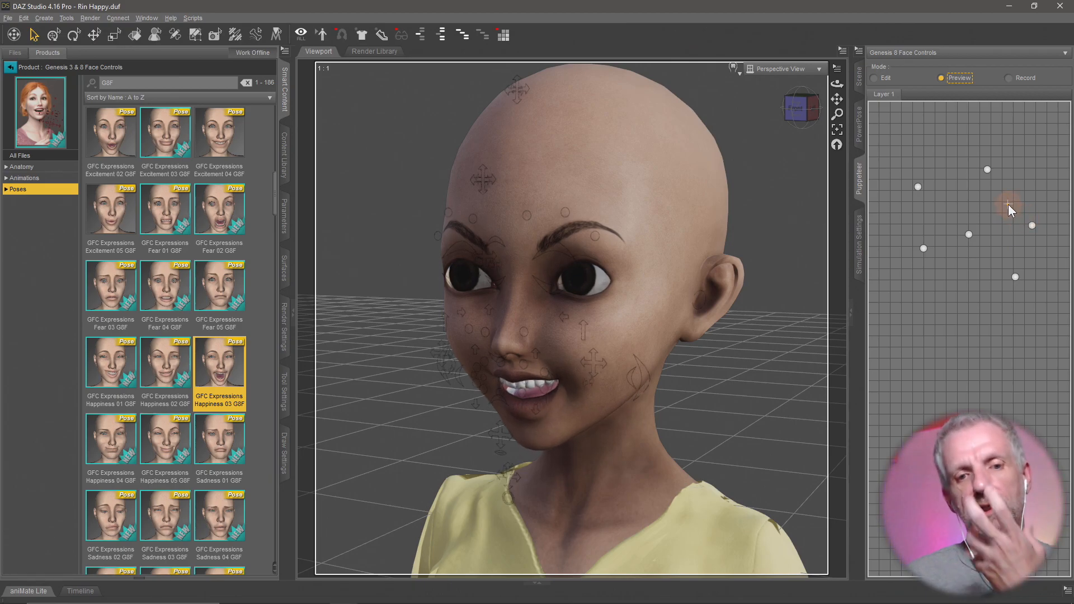
mouse_move(1010, 207)
mouse_down()
mouse_move(1007, 189)
mouse_move(1005, 199)
mouse_up()
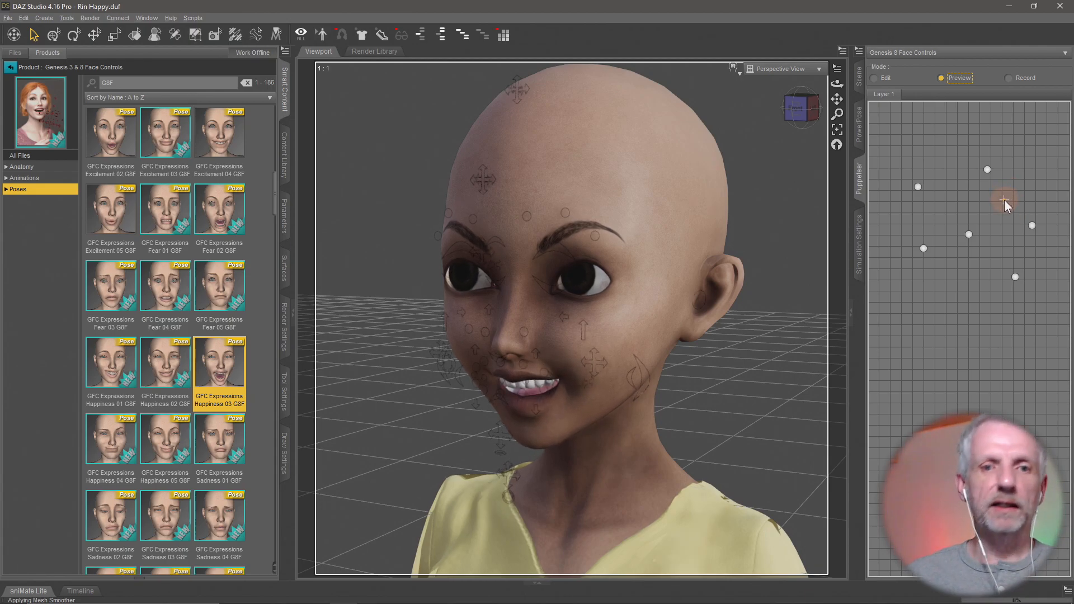
Step: Select the Genesis 8 Female's Head and show its Visemes parameters
click(284, 221)
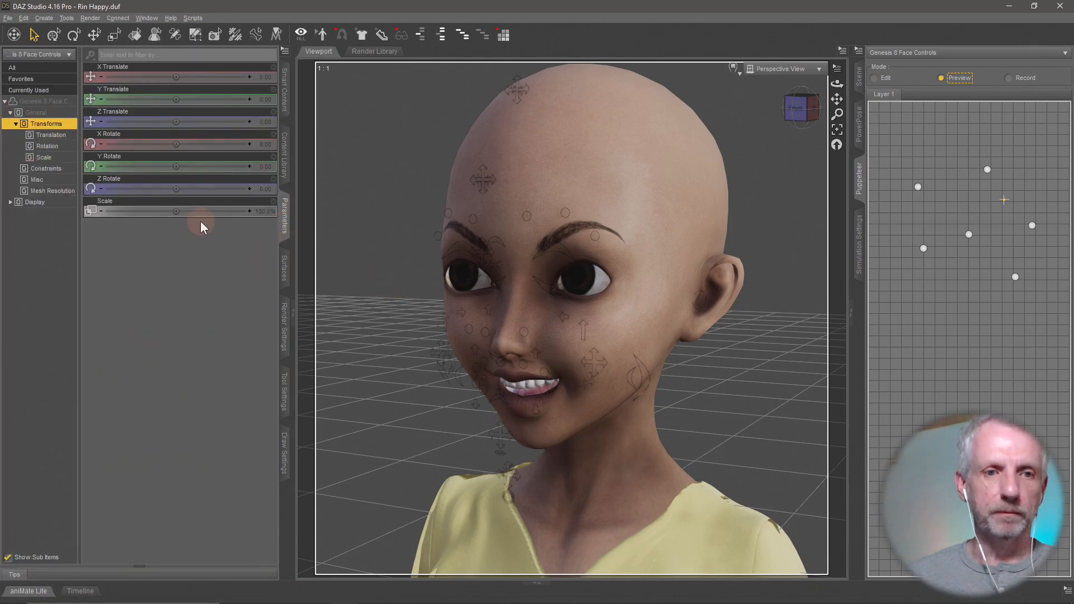
right_click(603, 156)
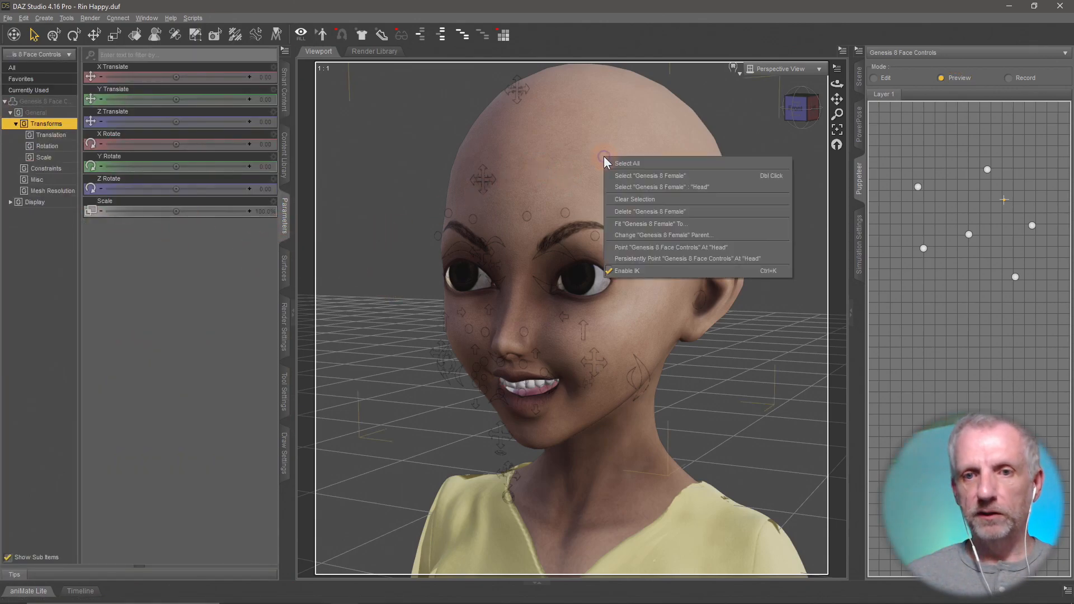
click(645, 189)
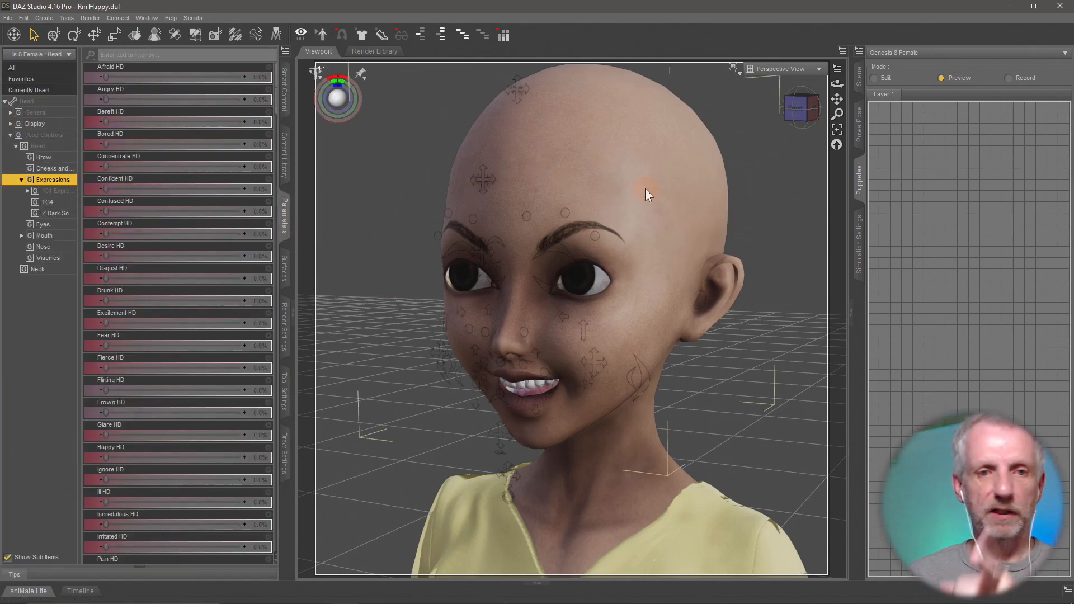
click(48, 258)
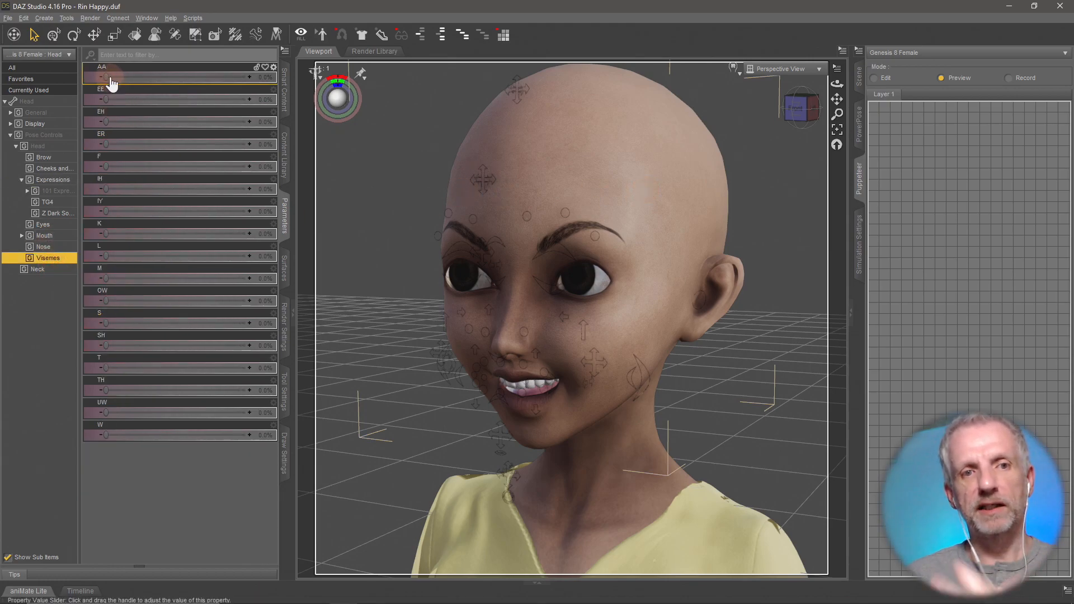
Step: Try the AA viseme at 100%, undo it, and try the OW viseme
drag(105, 77, 241, 76)
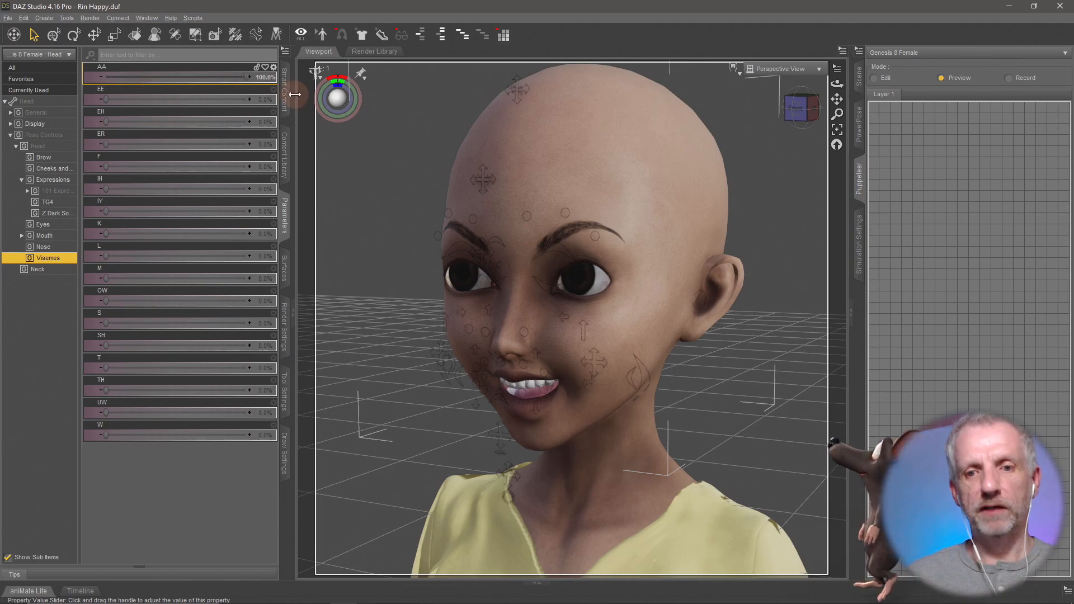
key(ctrl+z)
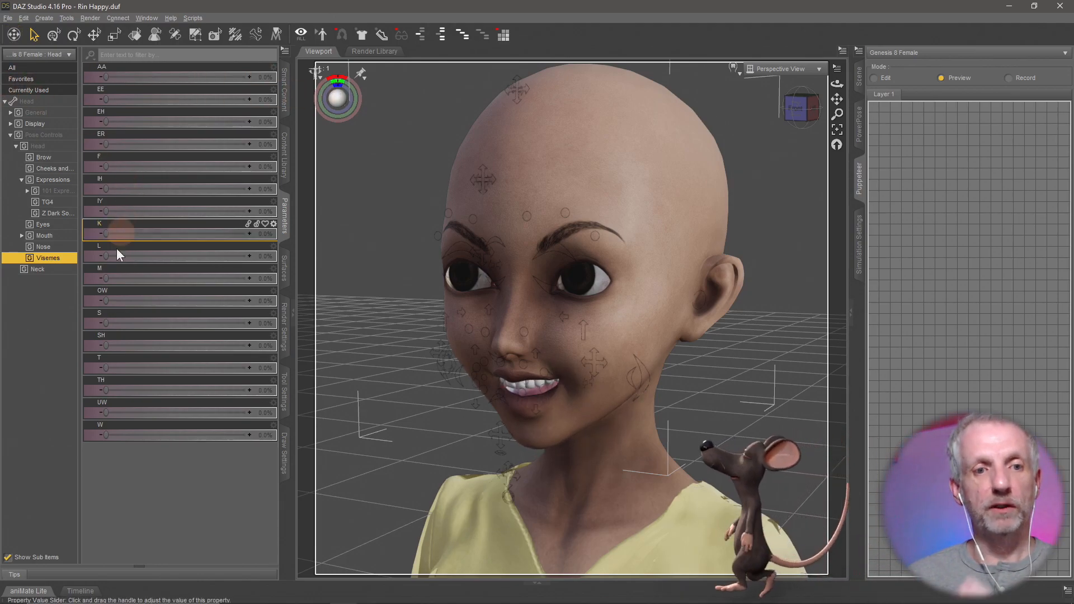
drag(105, 301, 56, 294)
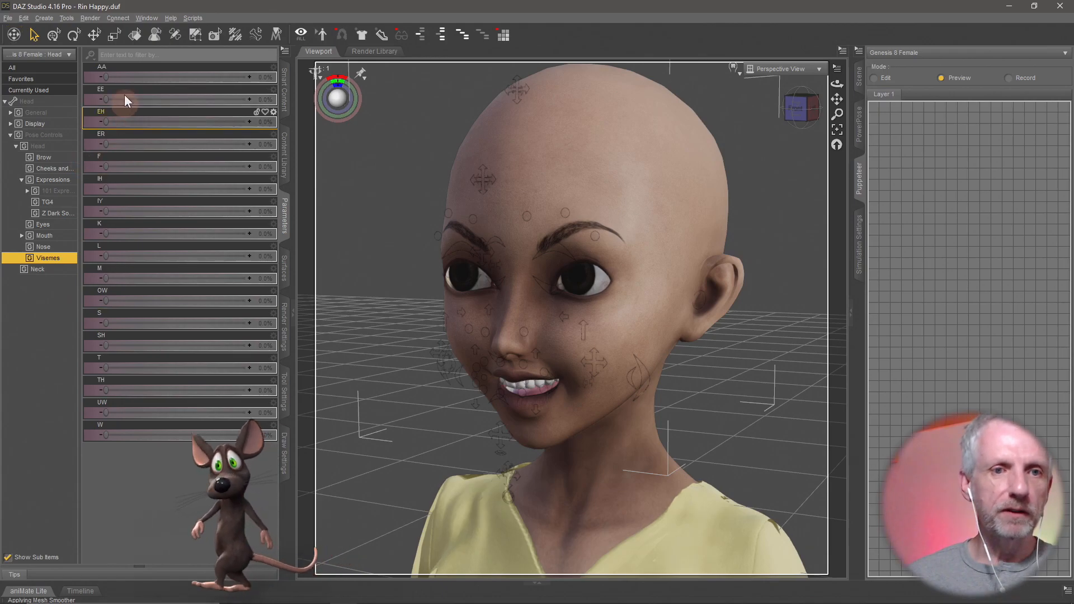
Step: Raise the AA viseme to about 100% and set its maximum limit to 500% in the parameter settings
drag(107, 79, 243, 81)
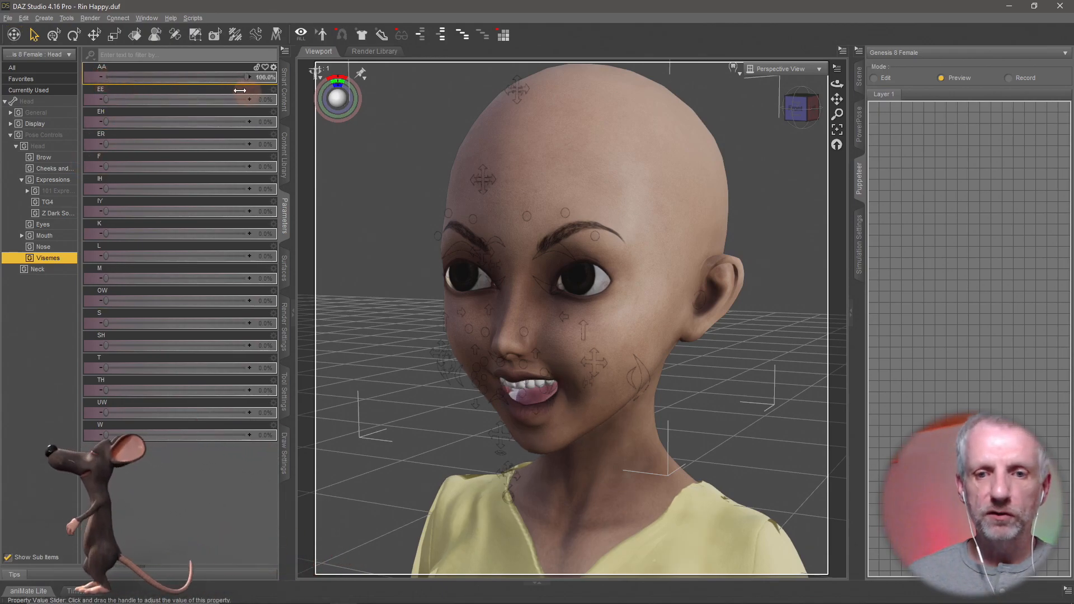
click(274, 67)
click(287, 75)
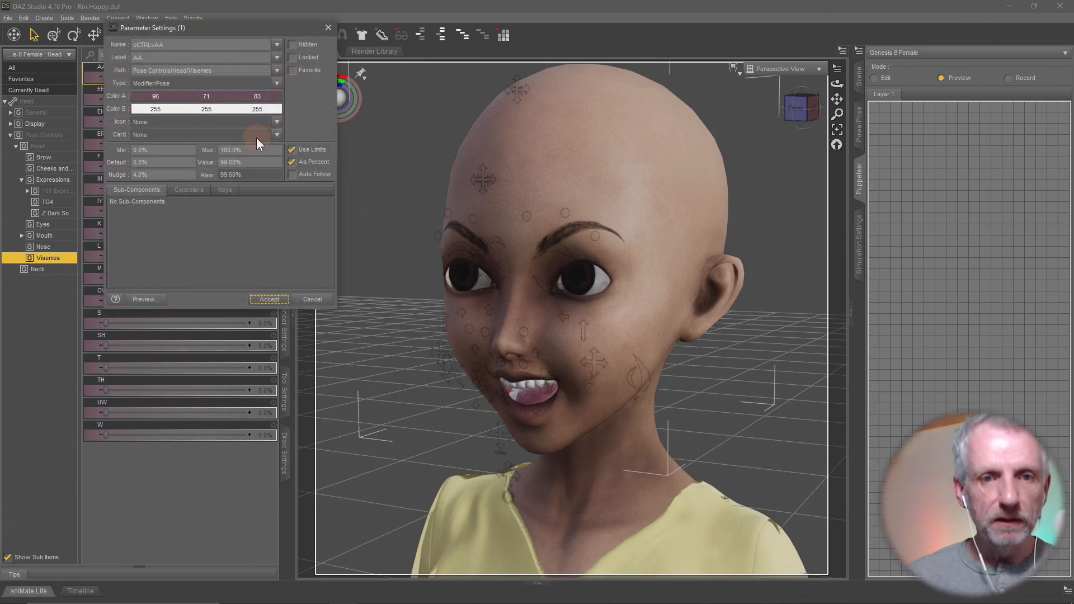
click(246, 149)
text(500)
key(Return)
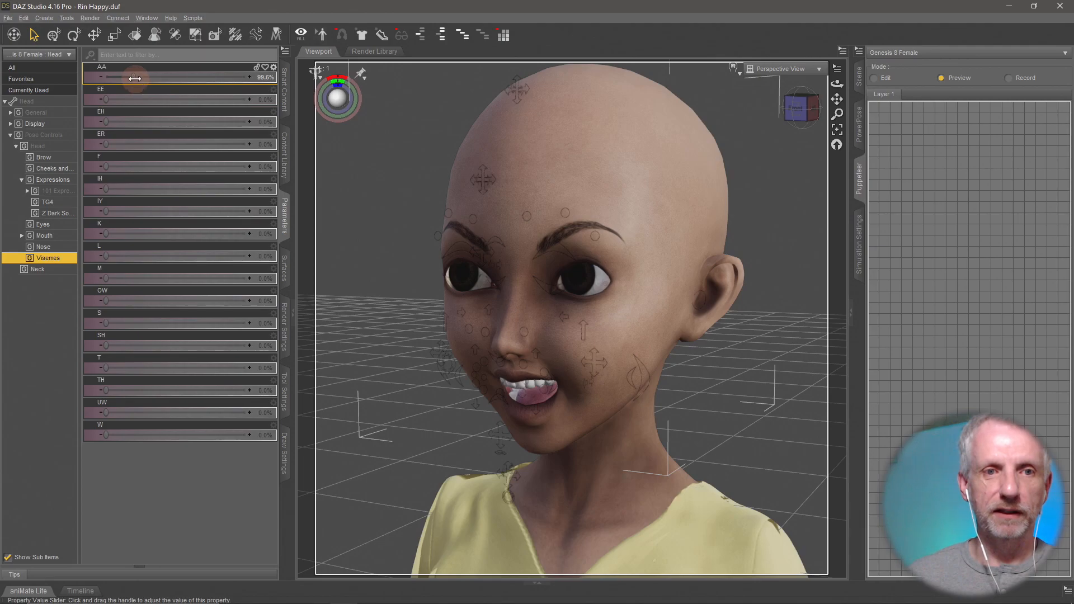
Step: Test the AA, OW and UW visemes on the face and return all three to 0%
drag(133, 76, 98, 85)
drag(108, 300, 52, 311)
mouse_move(106, 414)
mouse_down()
mouse_move(227, 422)
mouse_move(89, 412)
mouse_up()
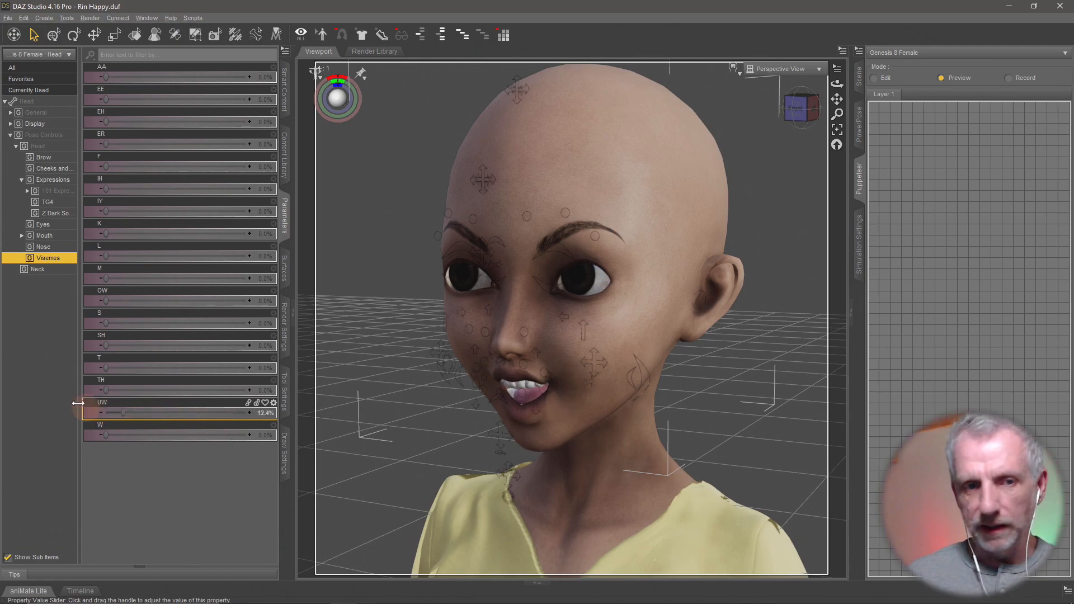
drag(108, 80, 58, 79)
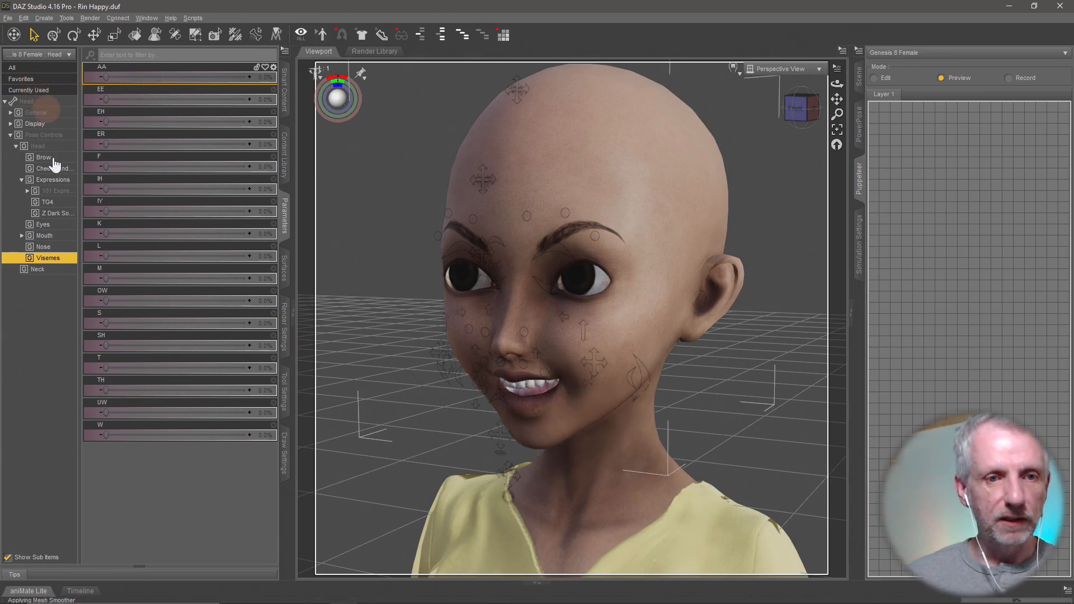
Step: Filter the Head's Expressions by "smil" and set Smile Open Full Face HD to 30.7%
click(65, 180)
scroll(224, 255, down, 2)
scroll(222, 251, down, 7)
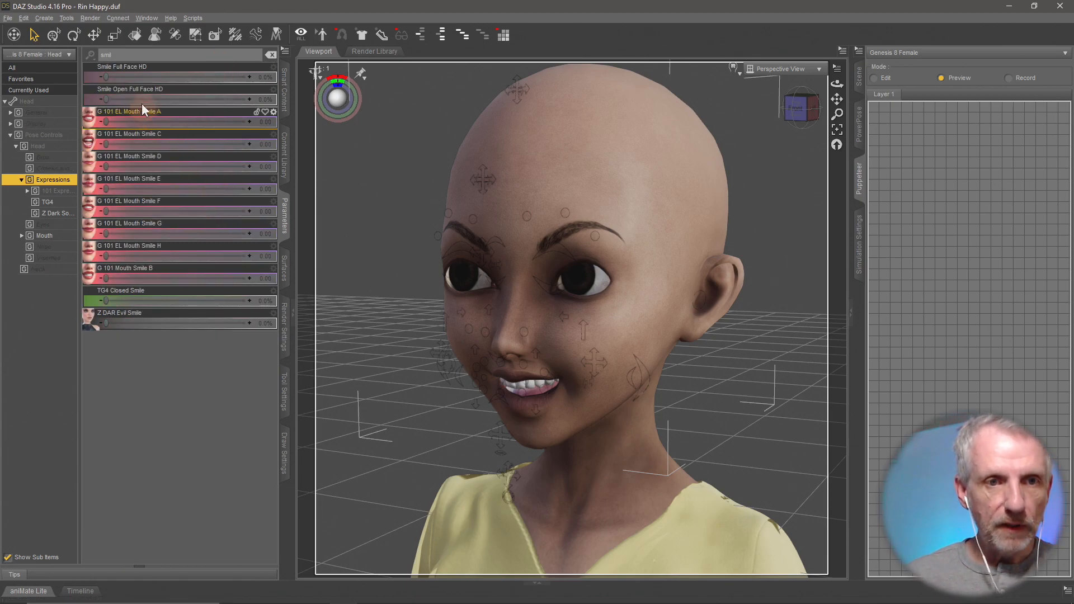
drag(106, 100, 158, 100)
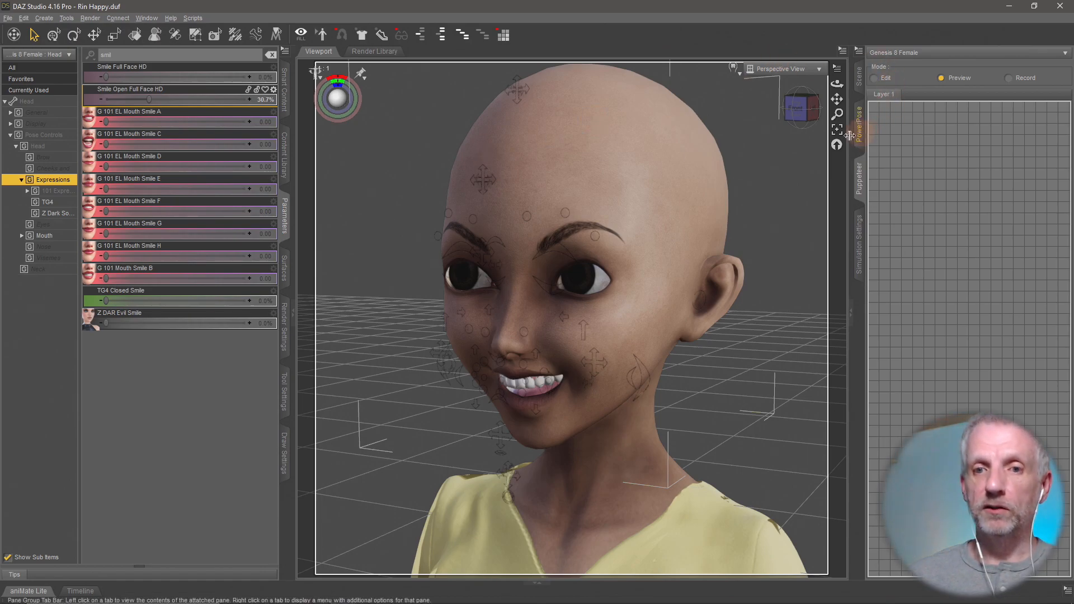
Step: Select the whole Genesis 8 Female and show PowerPose's Head template
right_click(629, 164)
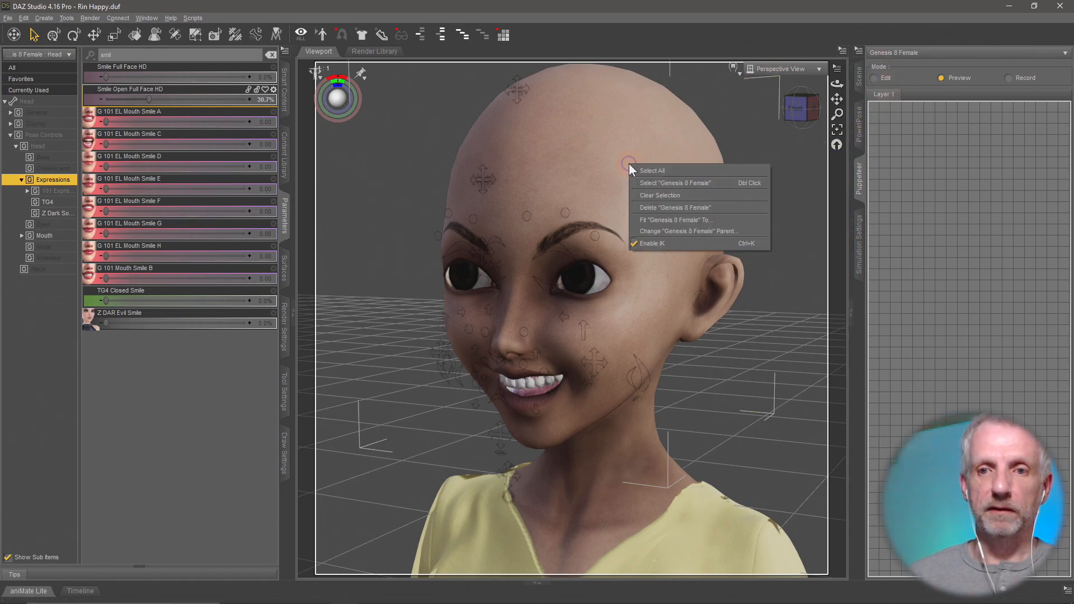
click(703, 195)
click(860, 123)
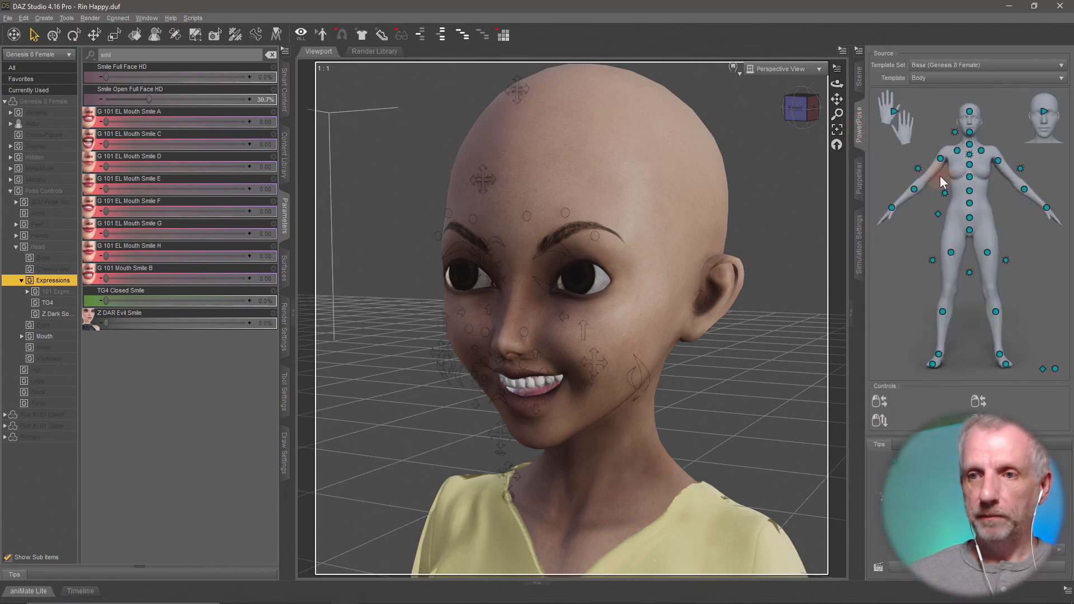
click(1044, 112)
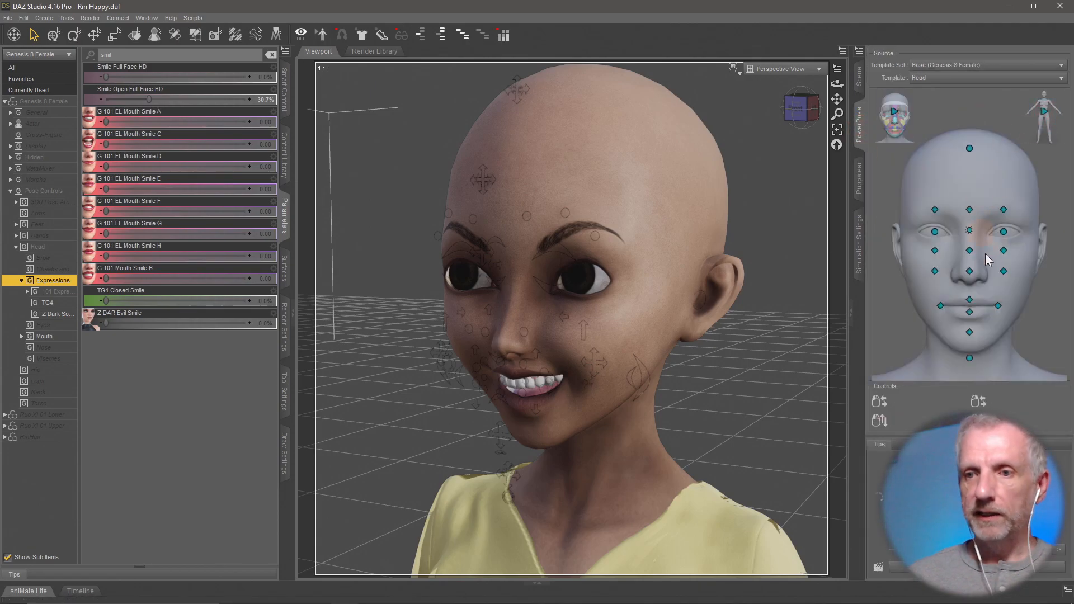
Step: Shift the gaze of both eyes toward the figure's right with PowerPose and adjust the right eye's opening
drag(970, 231, 950, 240)
click(935, 250)
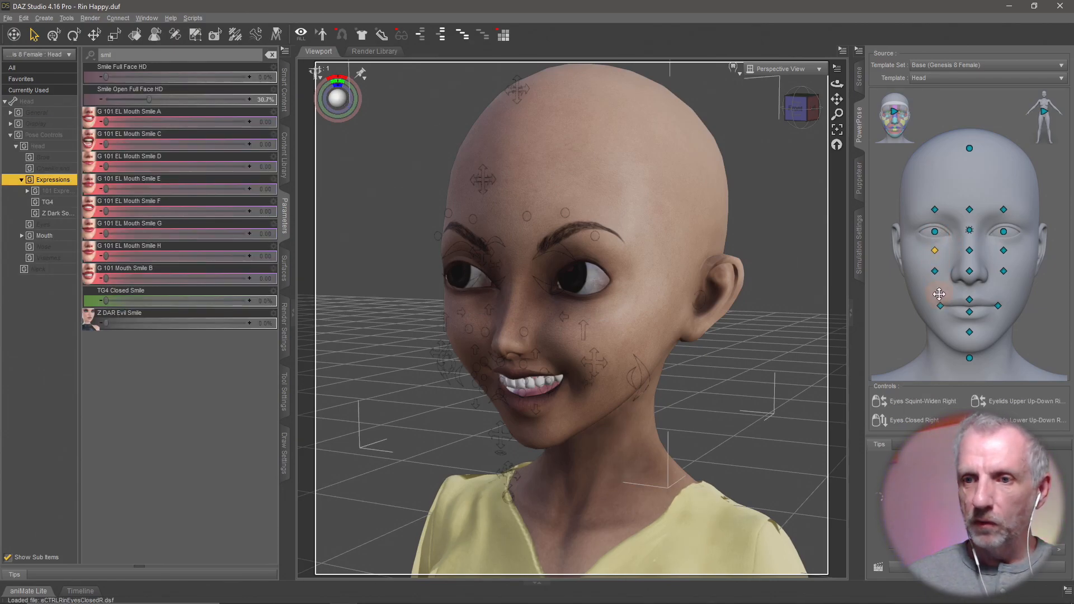
drag(950, 240, 945, 239)
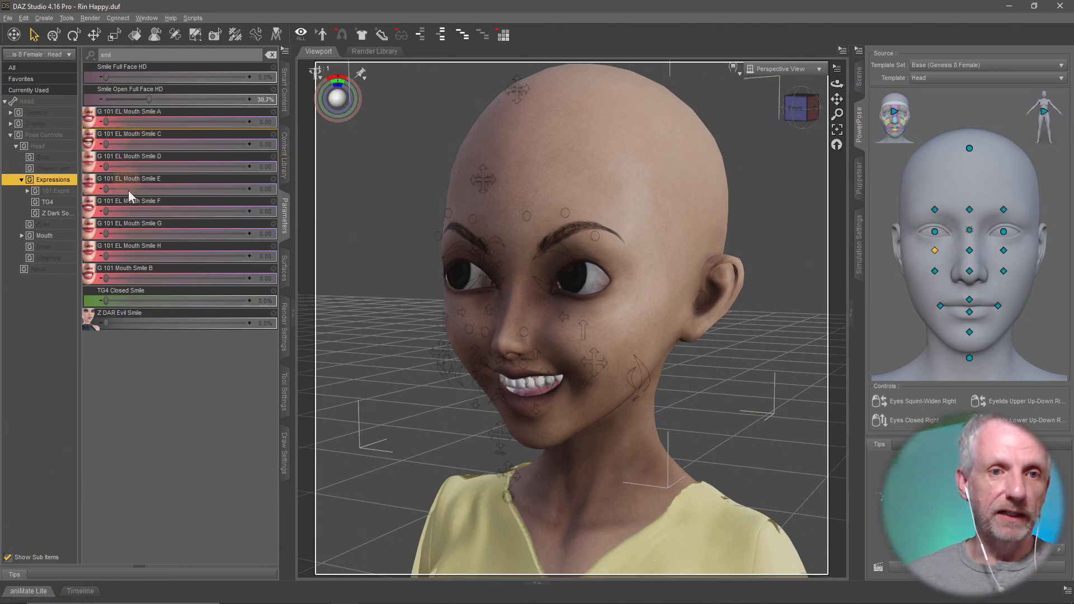
Step: Return Smile Open Full Face HD to 0% and test the G 101 EL Mouth Smile A and C morphs
drag(149, 100, 22, 106)
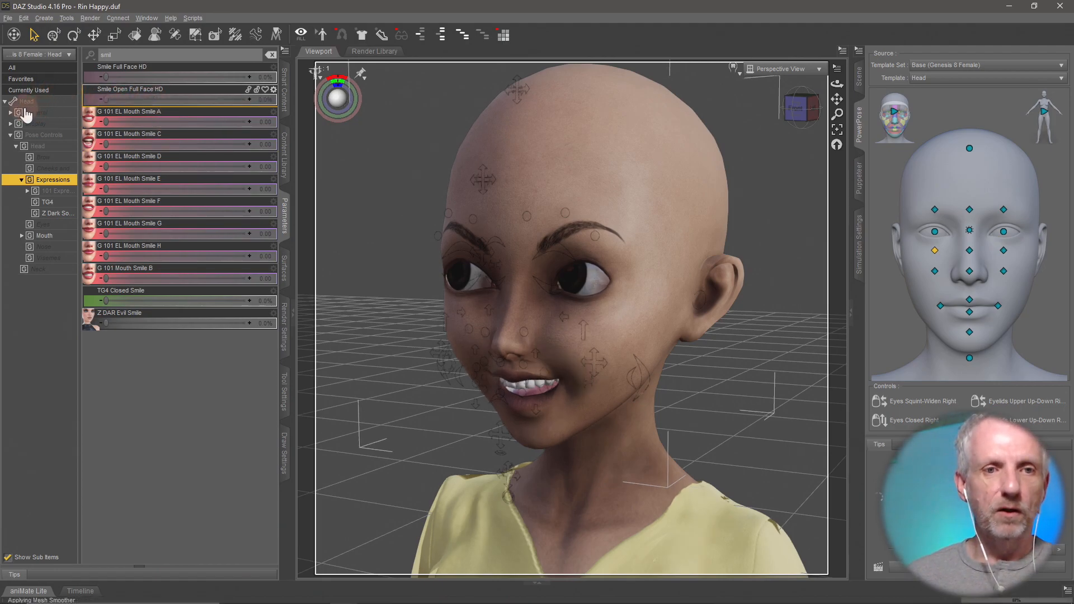
drag(112, 122, 62, 140)
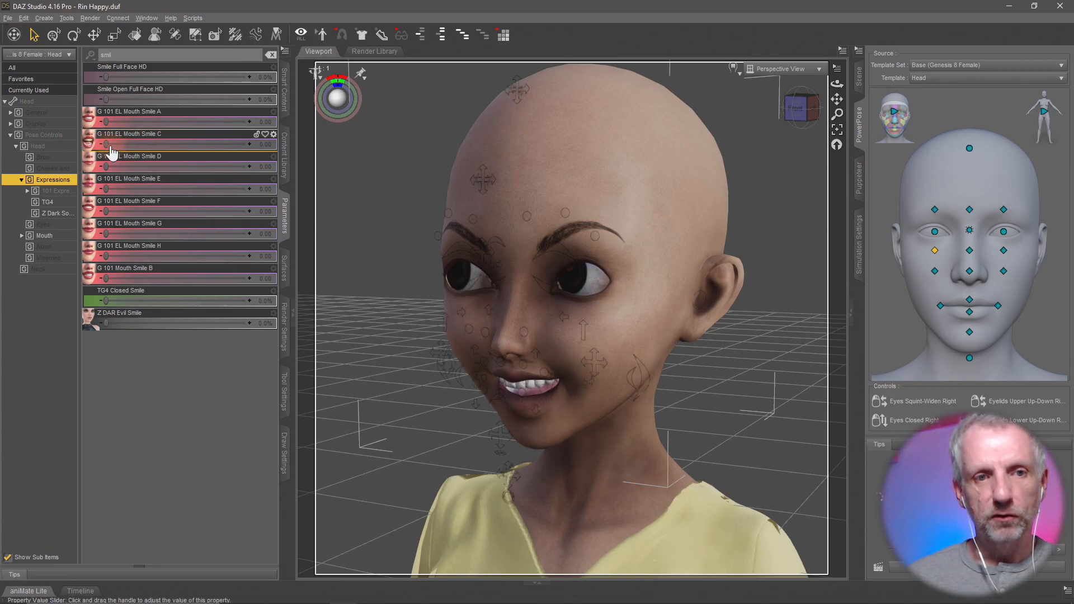
drag(106, 145, 73, 218)
Step: Test G 101 EL Mouth Smile H, return it to 0, and set G 101 Mouth Smile B to 0.41
click(167, 255)
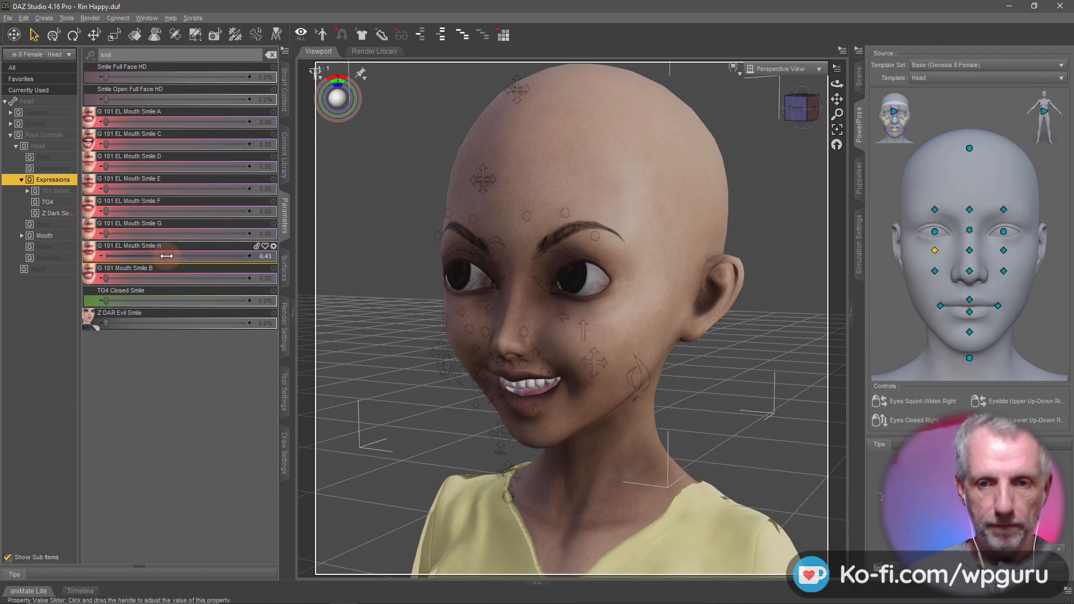
mouse_move(167, 255)
mouse_down()
mouse_move(199, 255)
mouse_move(180, 255)
mouse_up()
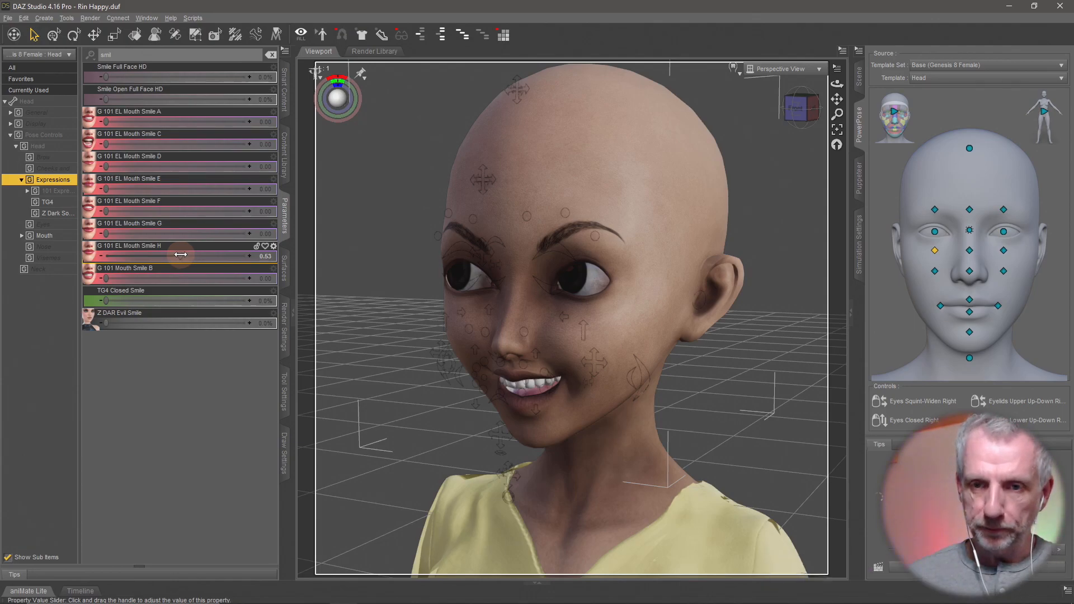
drag(184, 255, 14, 252)
drag(104, 145, 14, 144)
drag(95, 148, 164, 281)
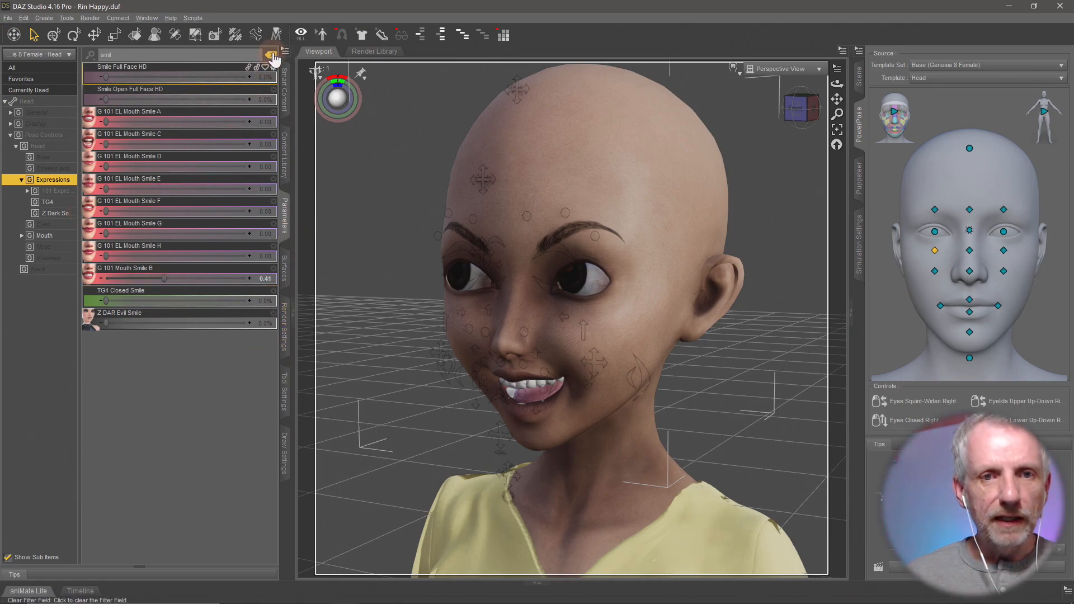
Step: Filter the Head's parameters by "eye" and set Eyes Closed to 13.9% in the Eyes group
click(271, 54)
click(201, 55)
text(eye)
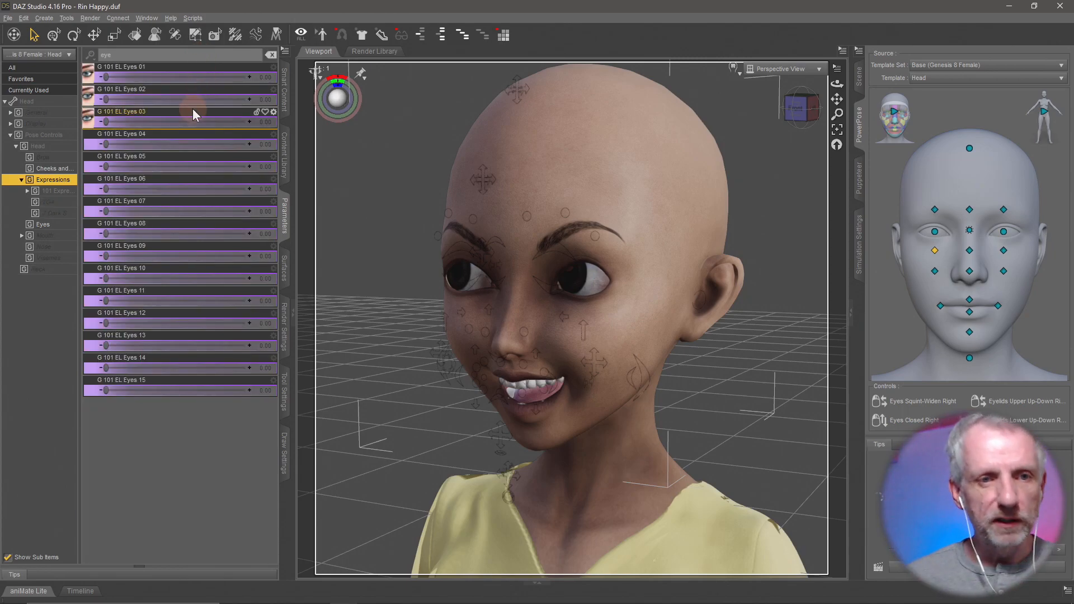
click(59, 224)
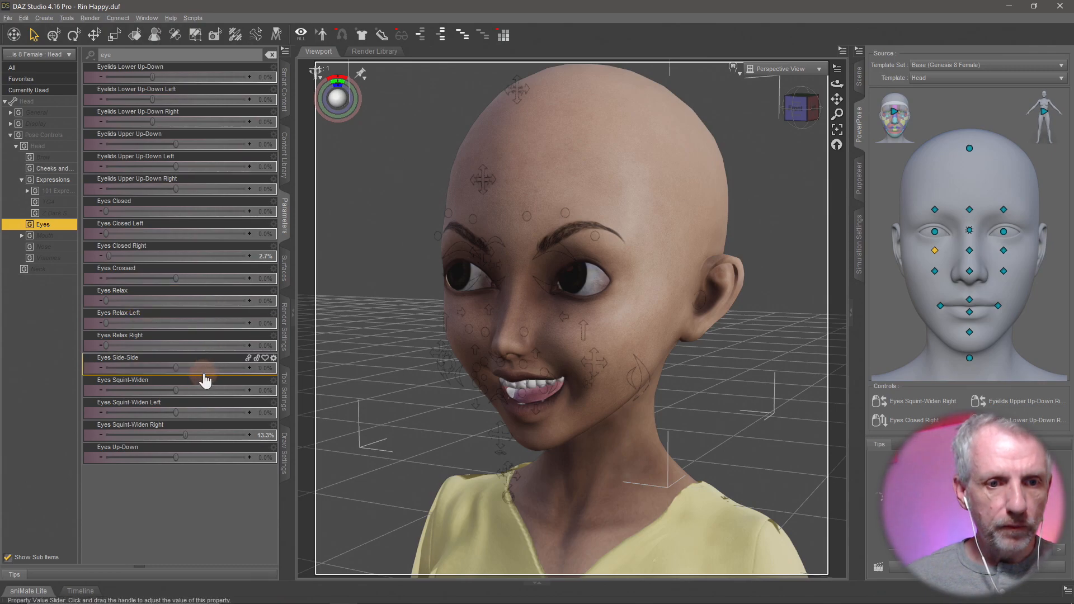
drag(108, 213, 125, 213)
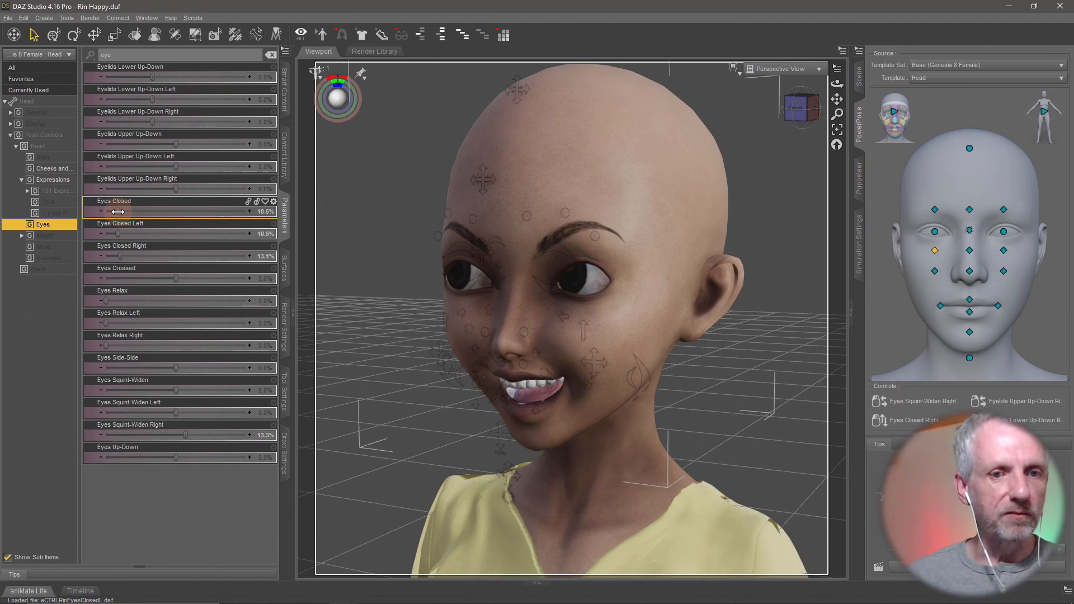
mouse_move(118, 212)
mouse_down()
mouse_move(105, 216)
mouse_move(121, 215)
mouse_up()
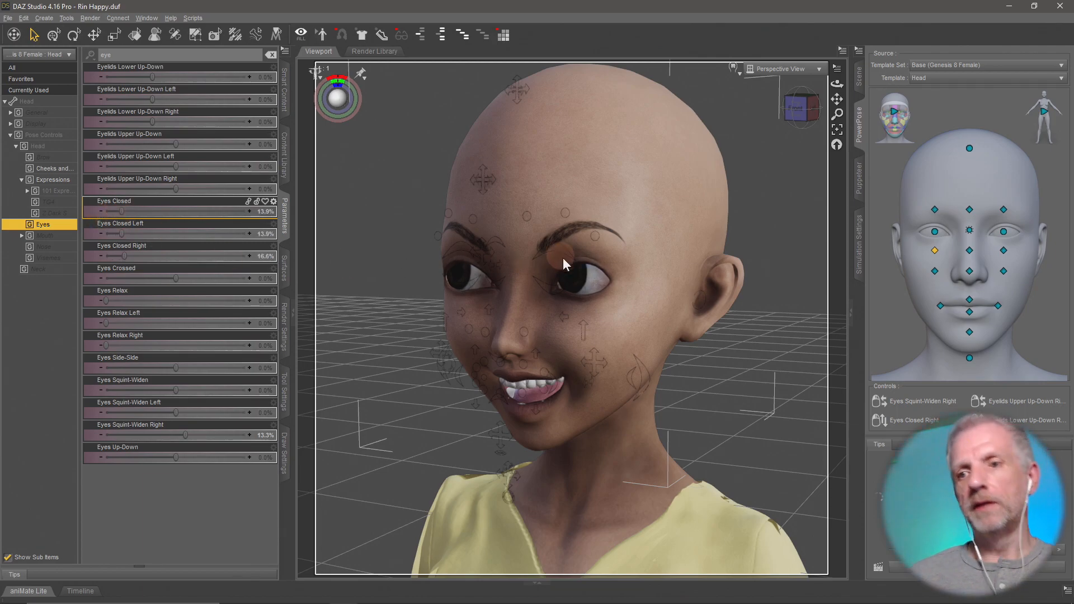
Step: Readjust the gaze of both eyes and twist the head slightly toward the figure's right with PowerPose
drag(971, 231, 990, 252)
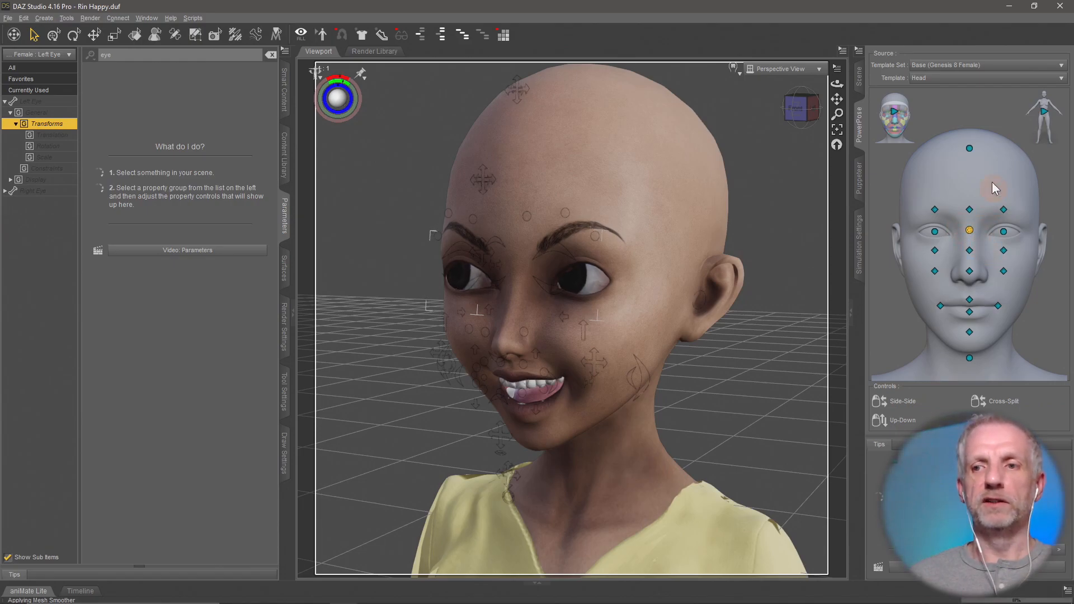
drag(970, 149, 951, 148)
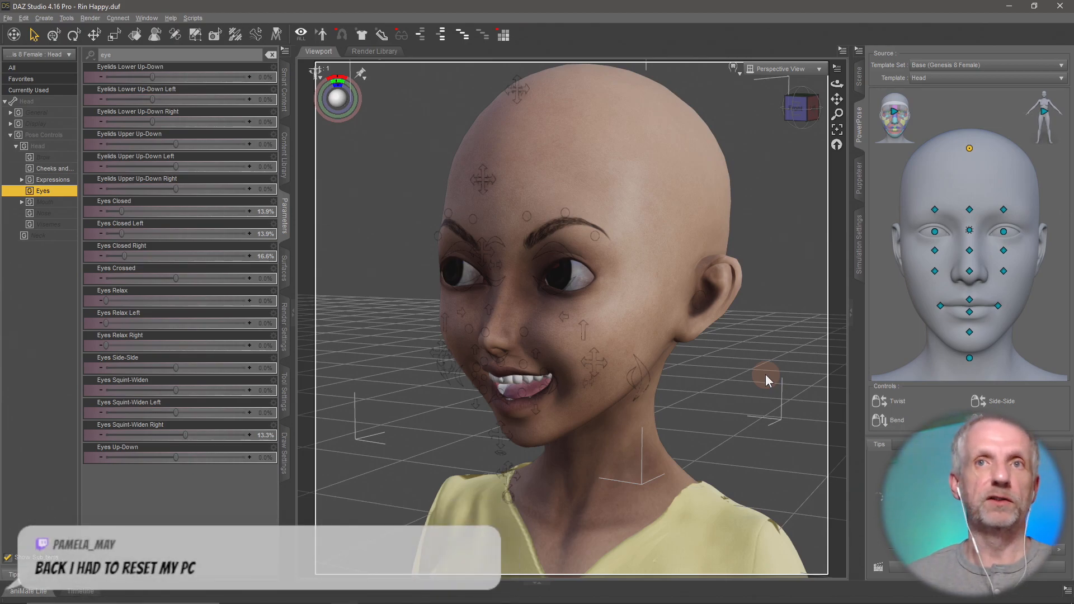
Step: Select the whole Genesis 8 Female and add the Flower Power Necklace from the Smart Content accessories
click(860, 83)
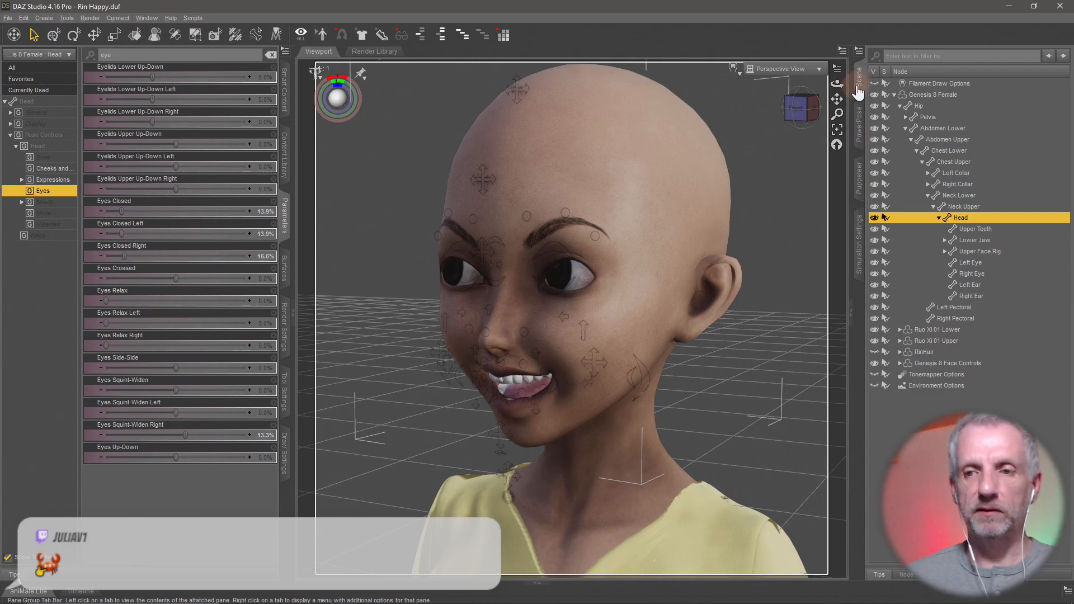
click(963, 98)
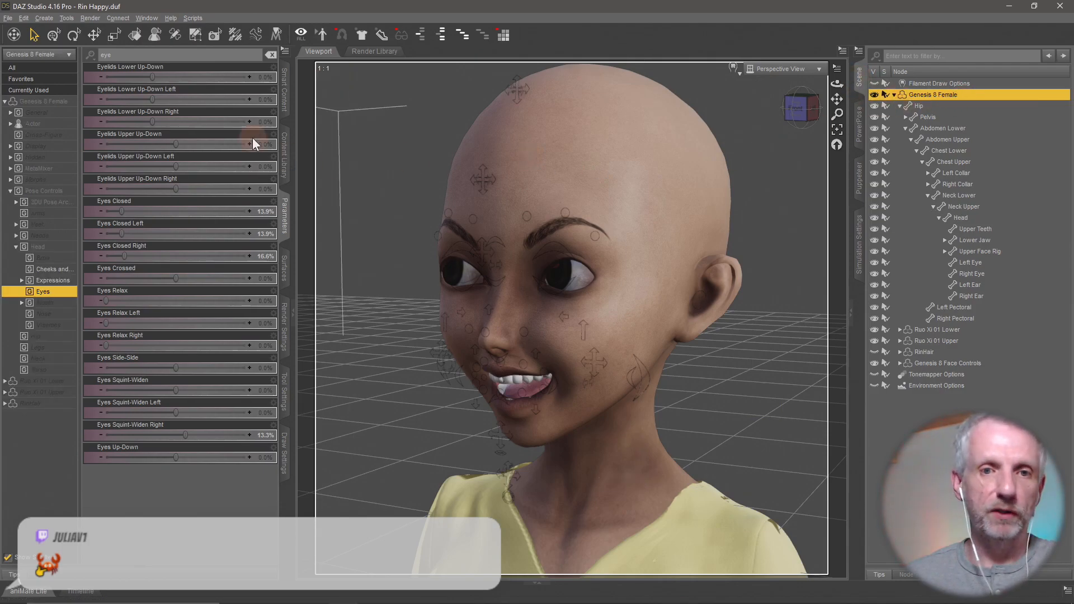
click(284, 91)
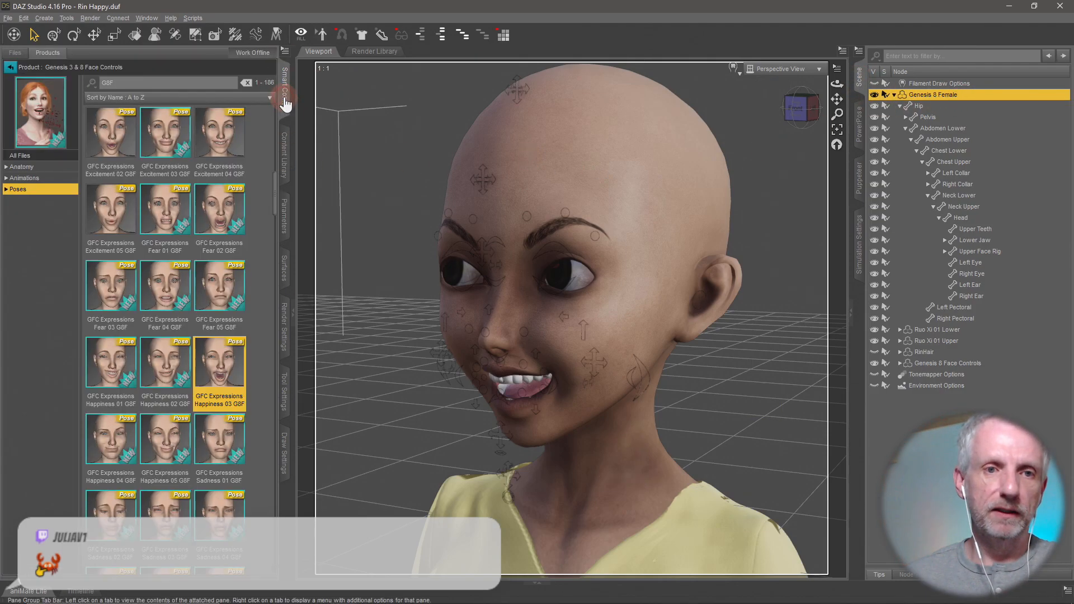
click(8, 68)
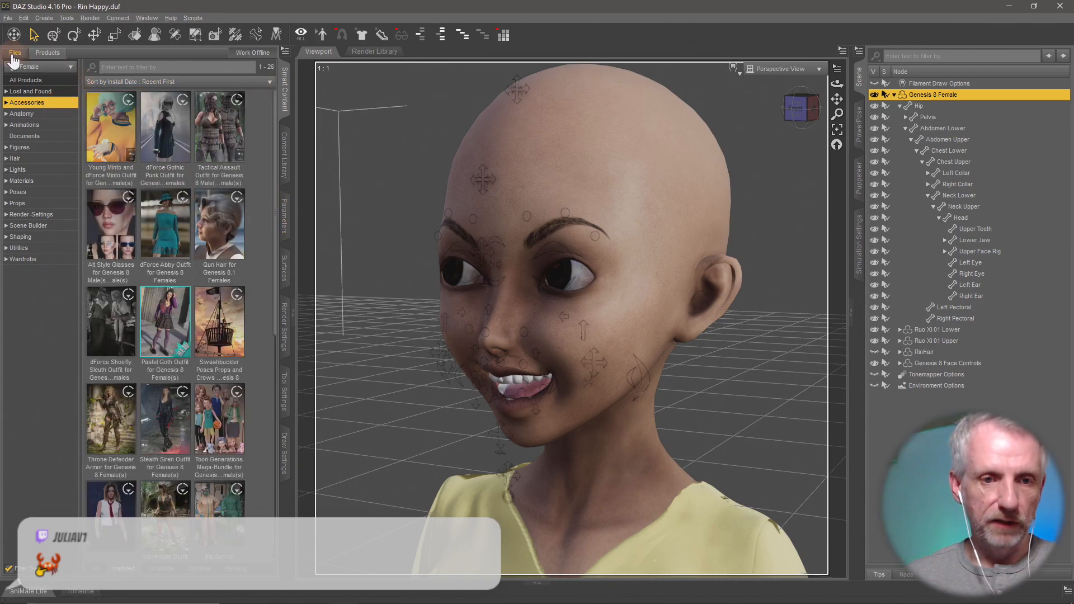
click(14, 53)
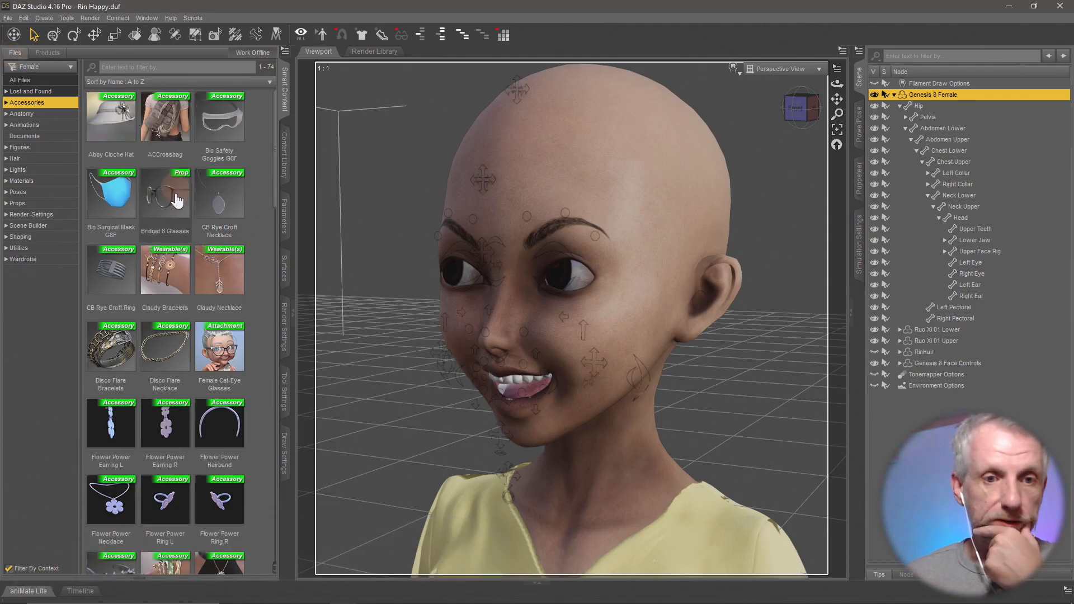
scroll(267, 237, down, 6)
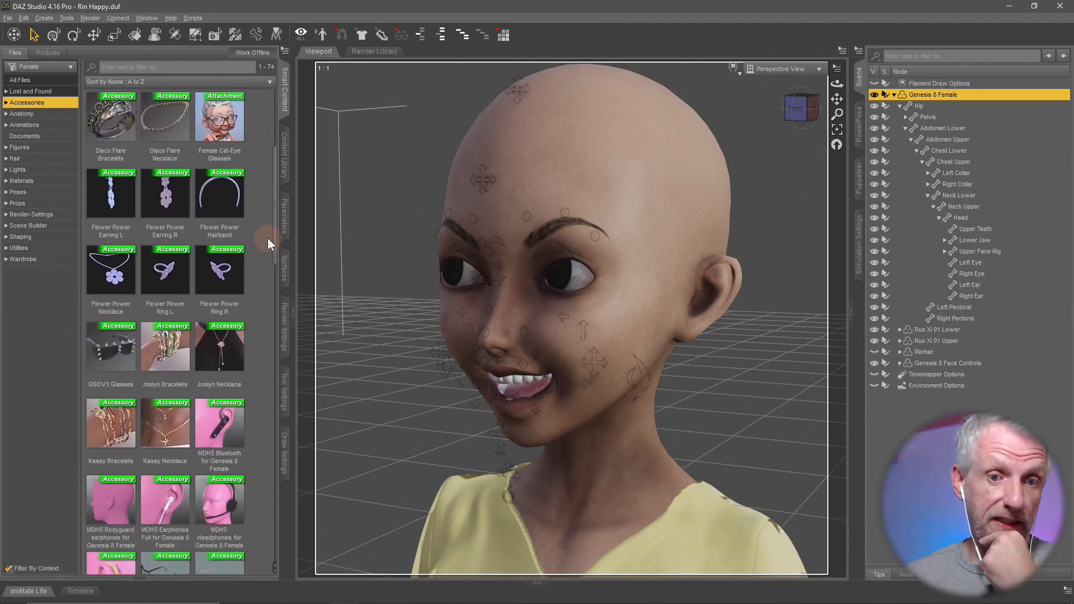
scroll(268, 237, up, 3)
scroll(268, 237, up, 1)
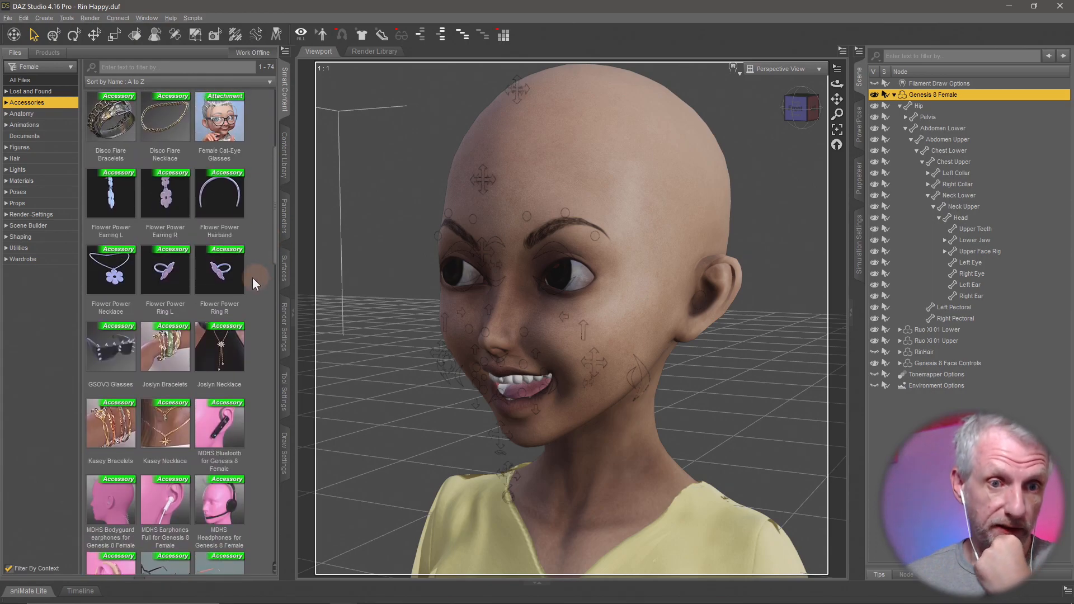
double_click(115, 277)
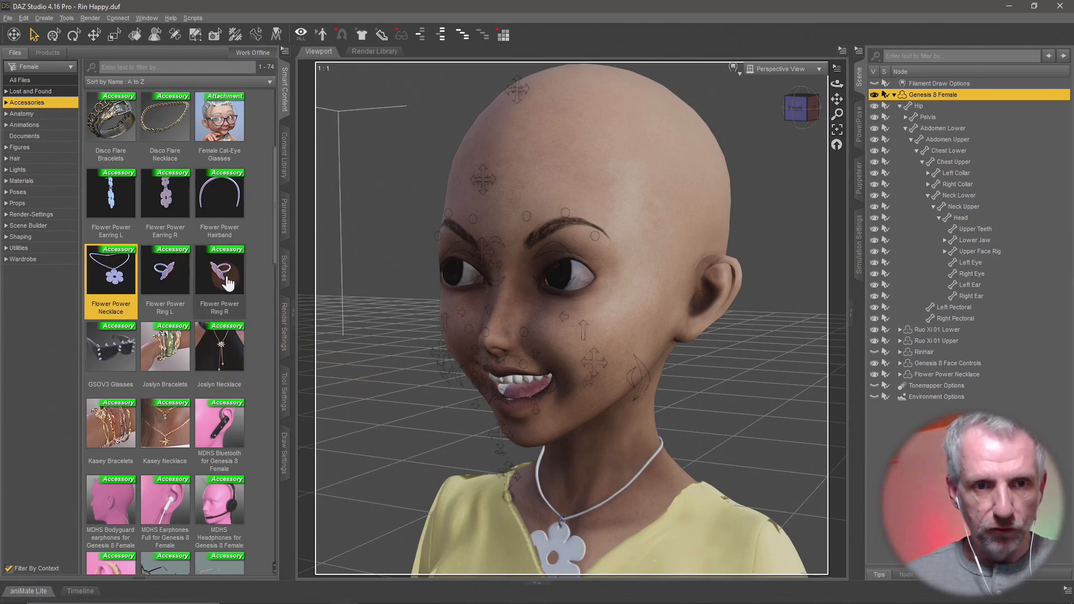
Step: Add the Flower Power Earring R and L and the Kasey Necklace to the Genesis 8 Female
mouse_move(235, 210)
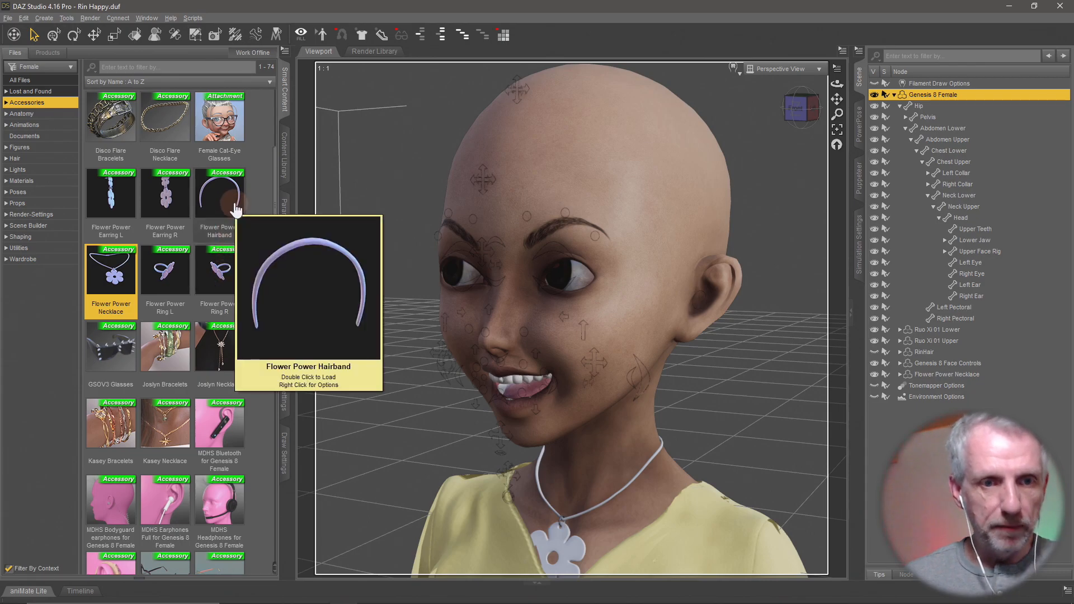
mouse_move(175, 204)
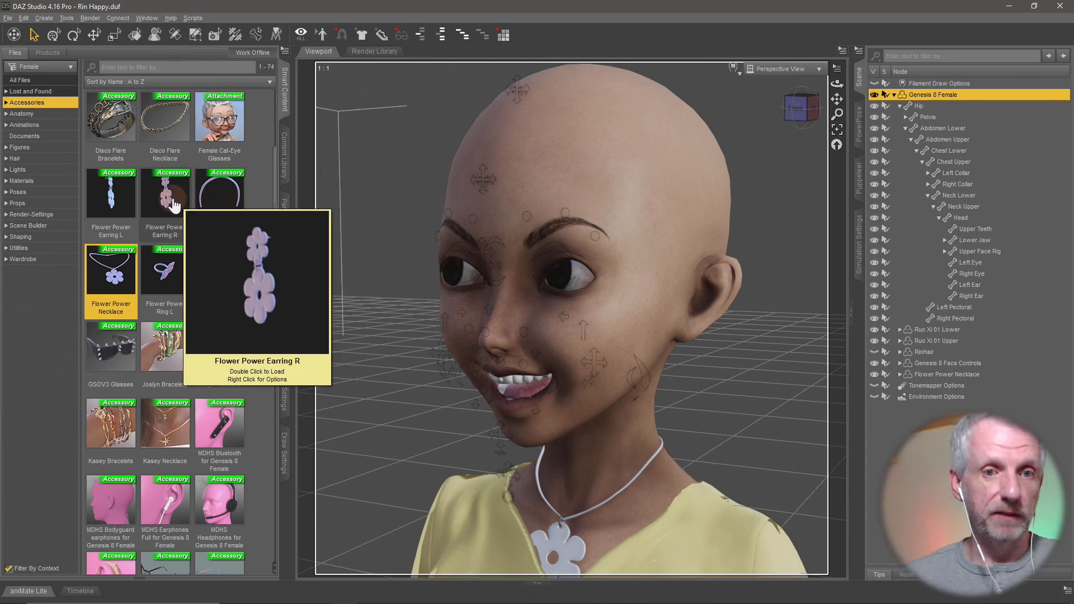
double_click(175, 205)
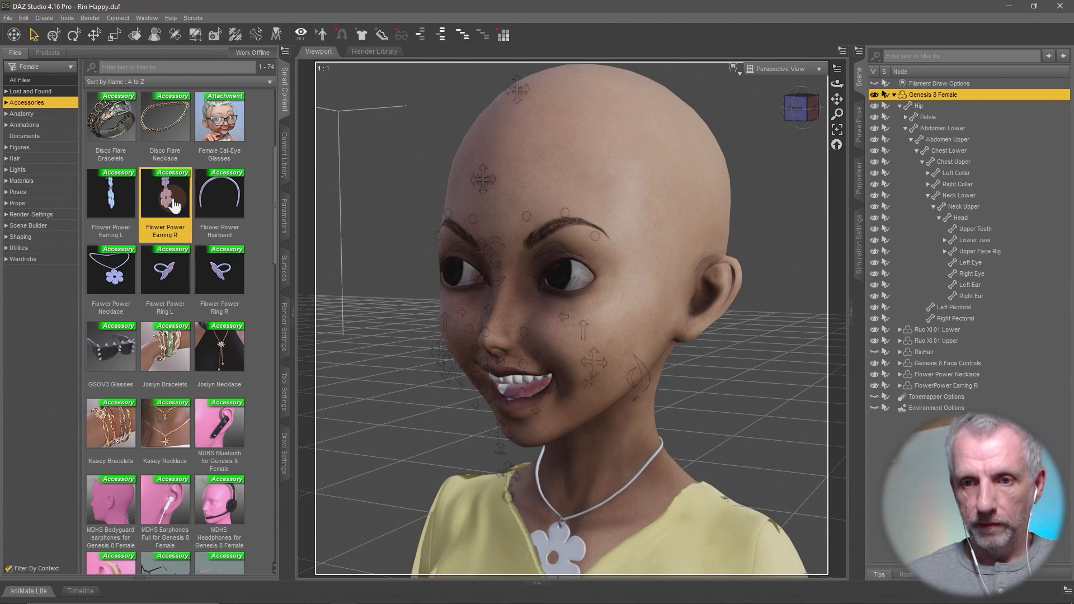
double_click(109, 205)
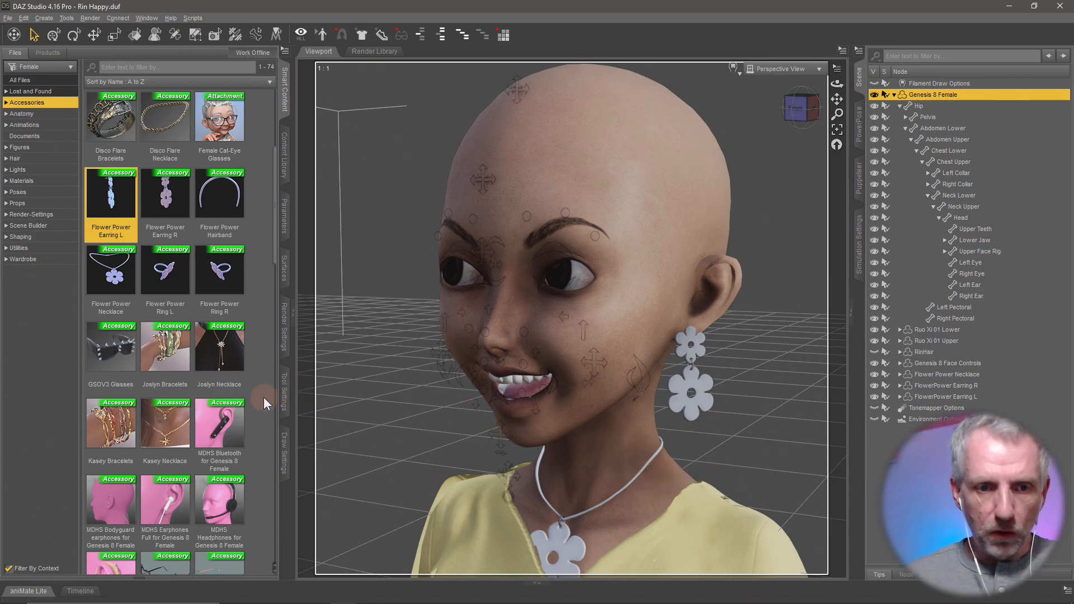
double_click(167, 426)
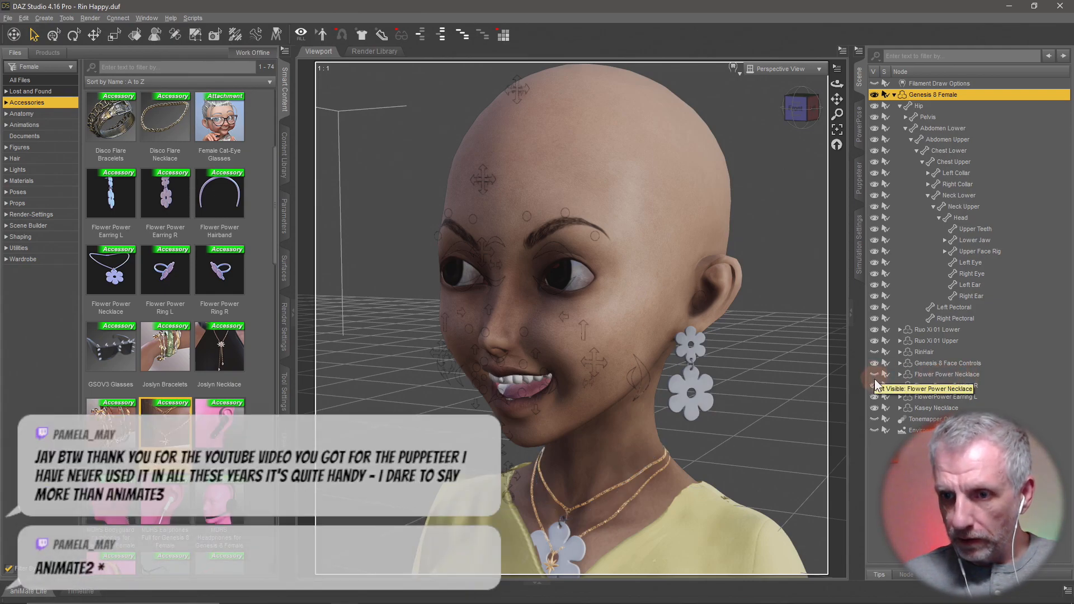
Step: Hide both Flower Power earrings, the Flower Power Necklace and the Kasey Necklace in the scene
click(875, 375)
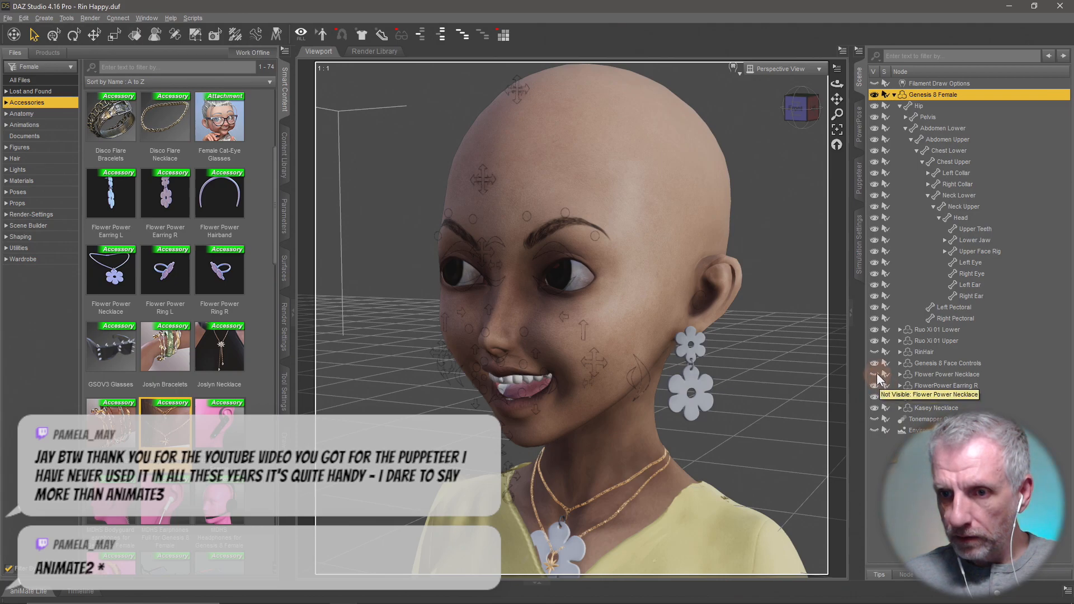
click(875, 375)
click(875, 386)
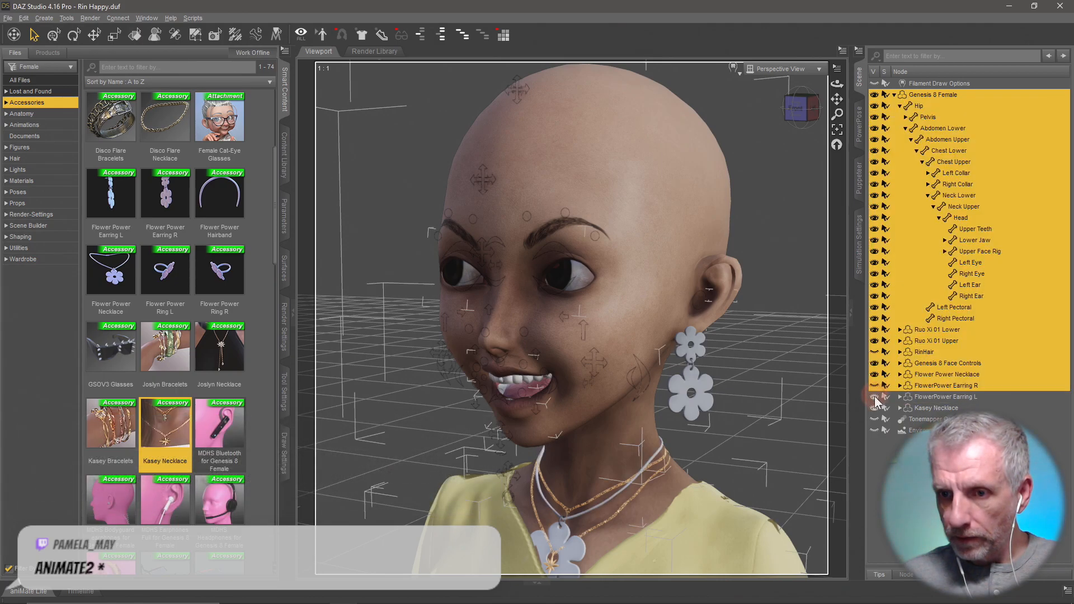
click(875, 397)
click(878, 376)
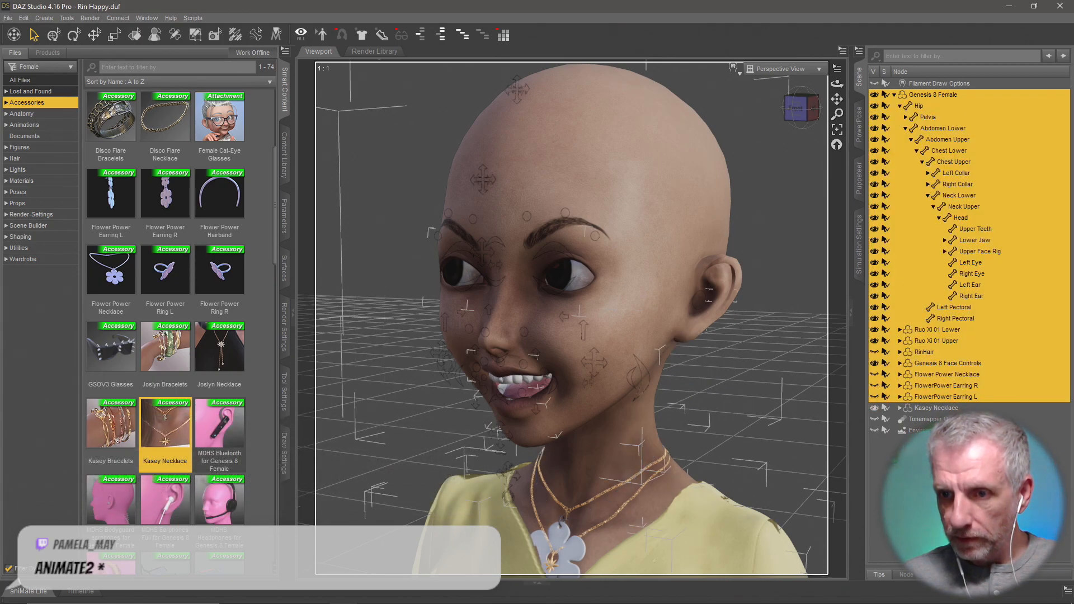
click(875, 409)
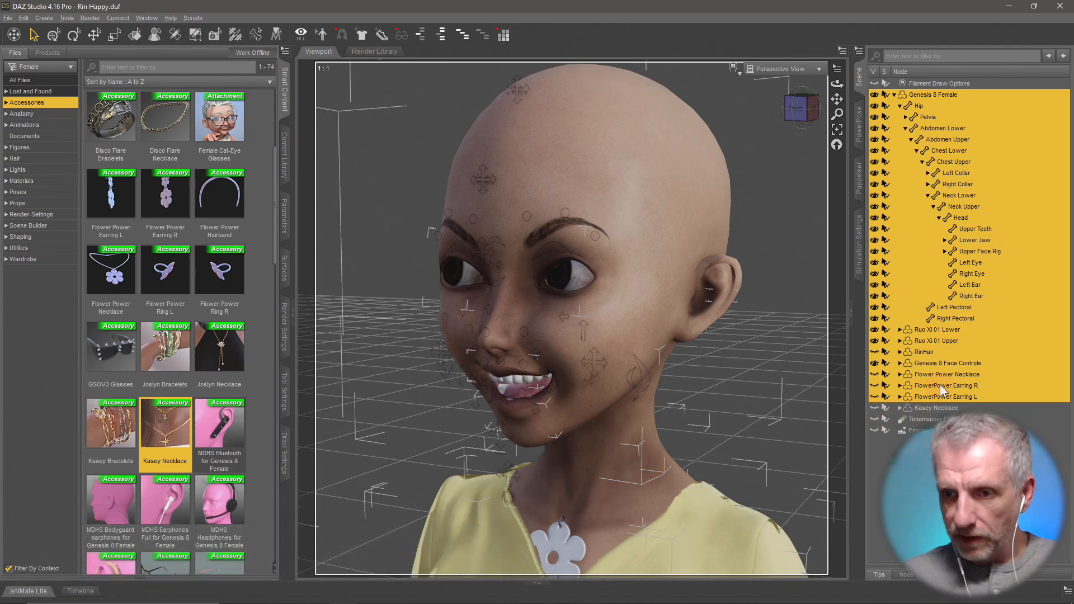
Step: Preview the Flower Power Necklace, hide it again, and show the Kasey Necklace for a close look
click(940, 384)
click(875, 373)
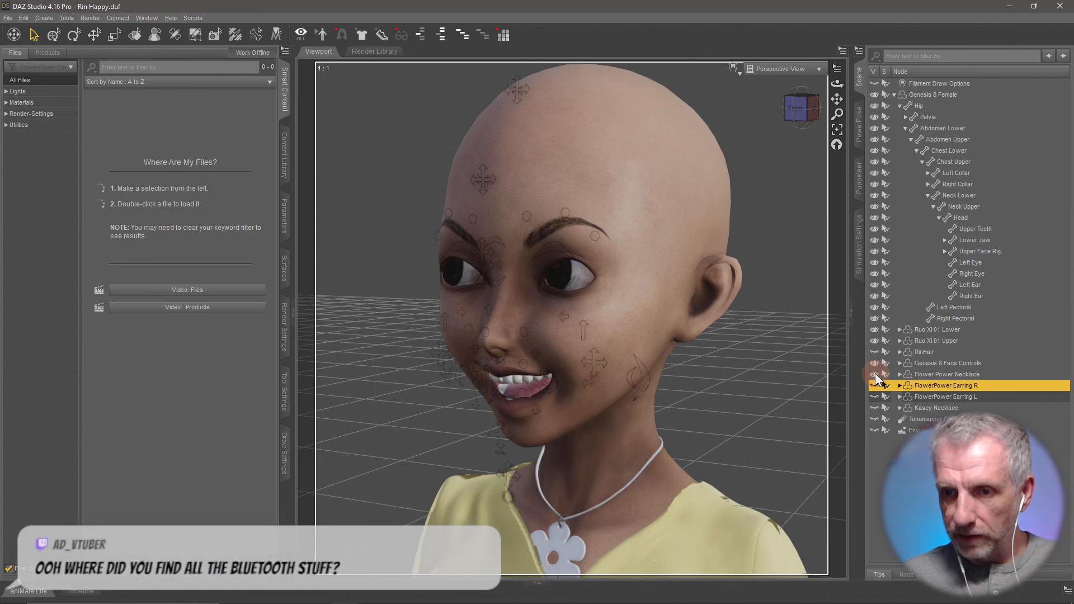
click(875, 374)
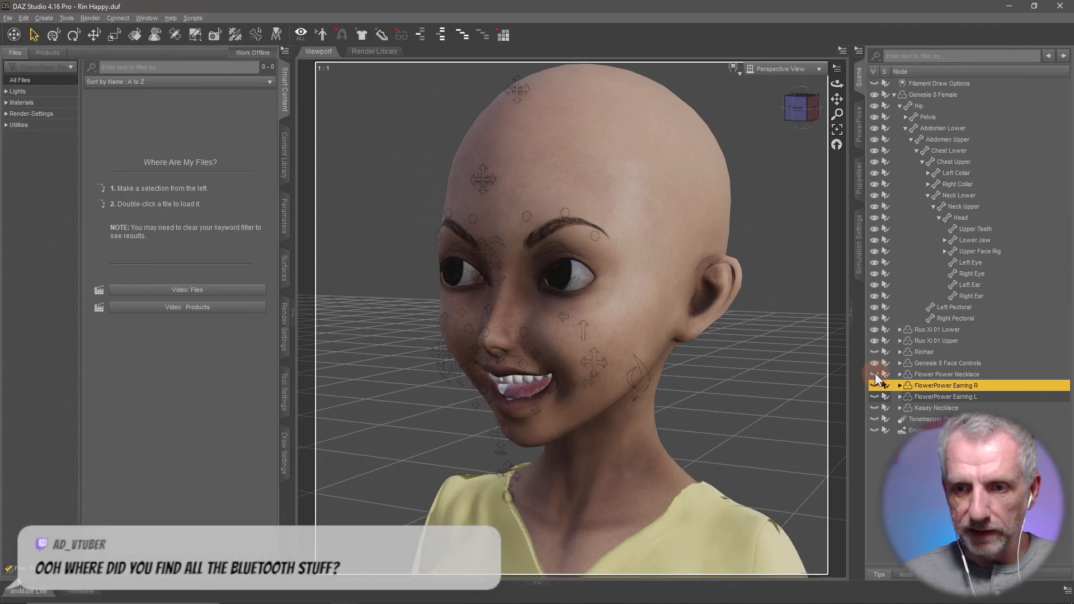
click(874, 409)
middle_drag(725, 417, 725, 211)
alt+drag(687, 442, 755, 448)
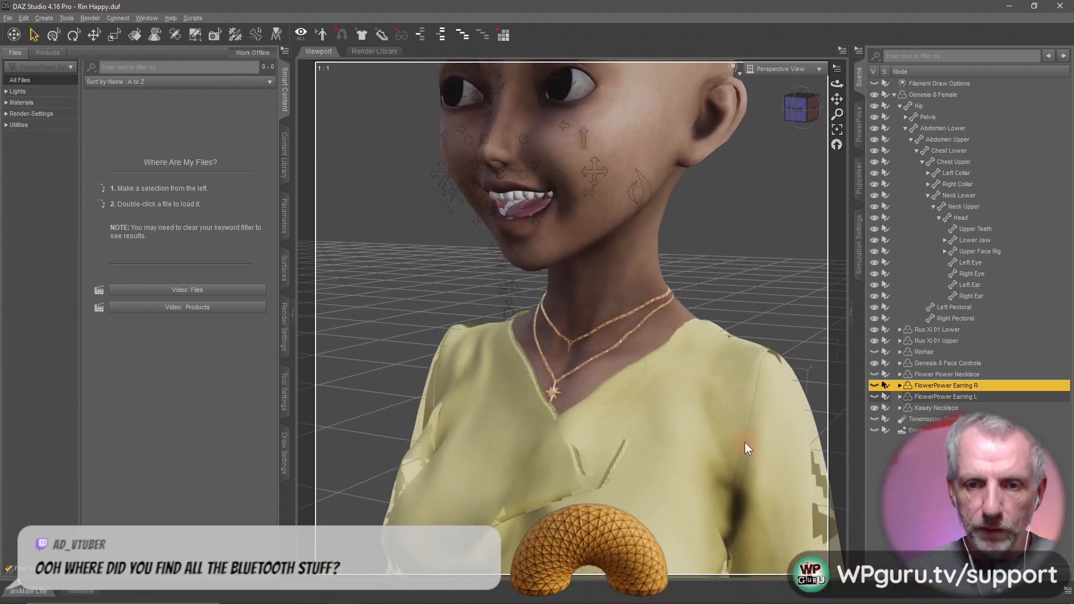
scroll(744, 442, up, 2)
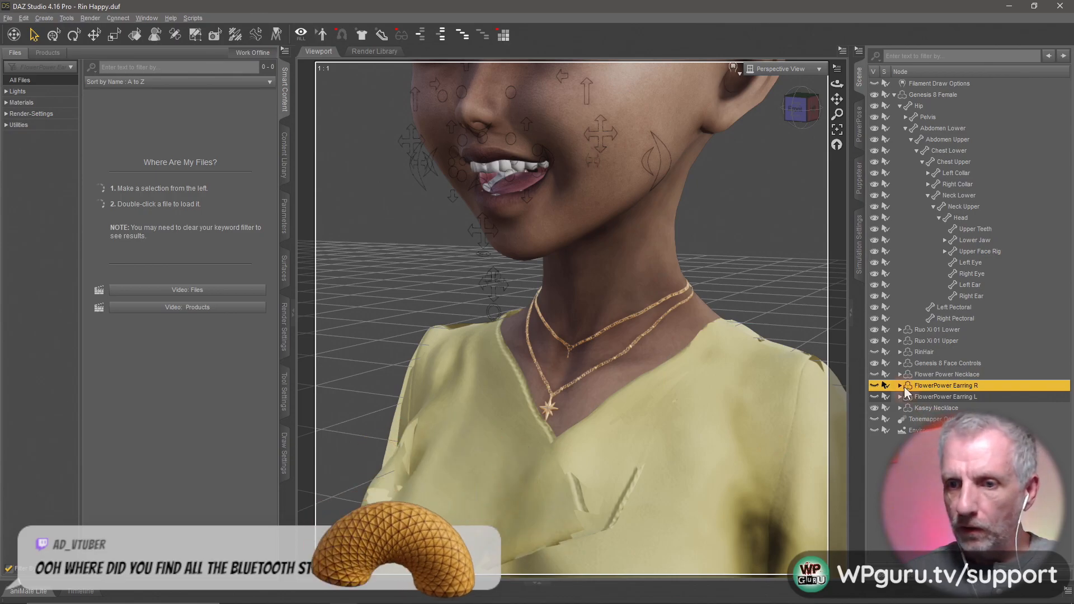
Step: Hide the Kasey Necklace and show the Flower Power Necklace in its place
click(874, 409)
click(874, 374)
alt+drag(716, 393, 706, 391)
Step: Look through the material presets for the Flower Power Necklace and apply Flower Power Full 05
click(674, 369)
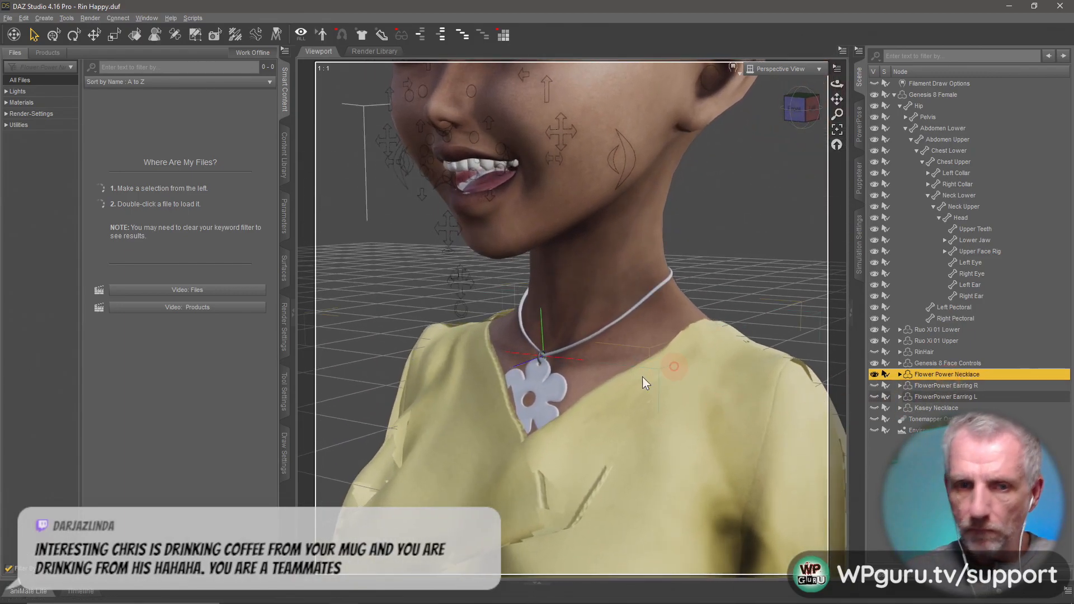
click(285, 151)
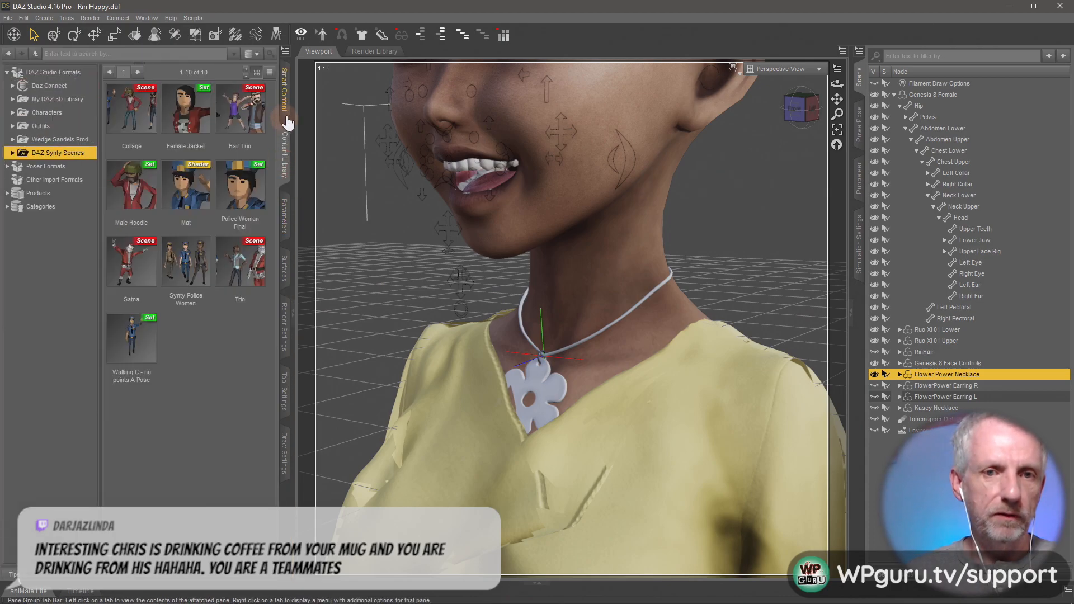
click(285, 109)
click(42, 93)
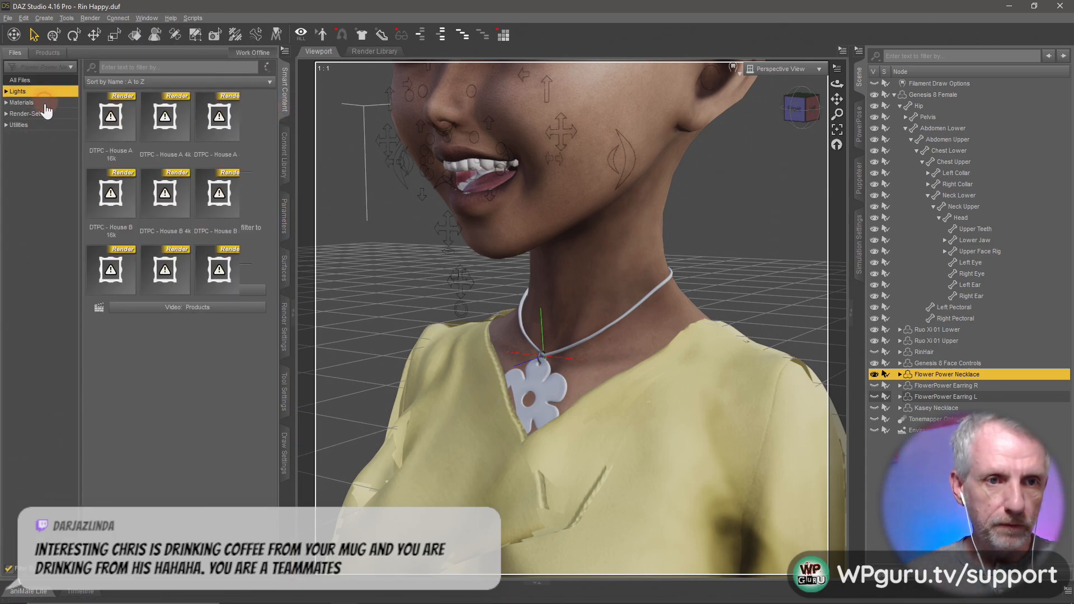
click(44, 102)
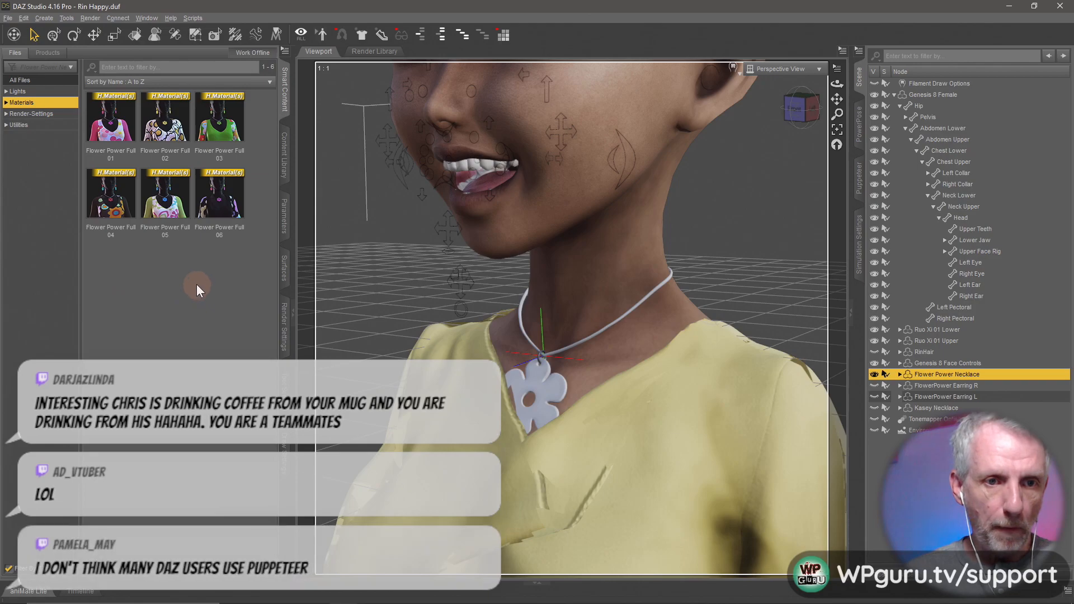
mouse_move(121, 200)
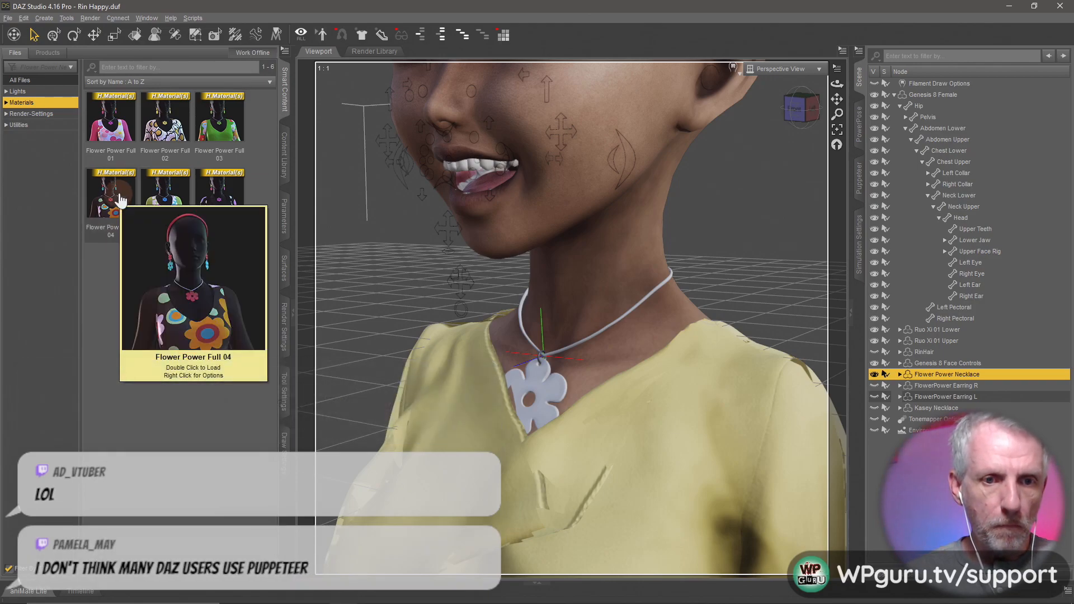
mouse_move(118, 118)
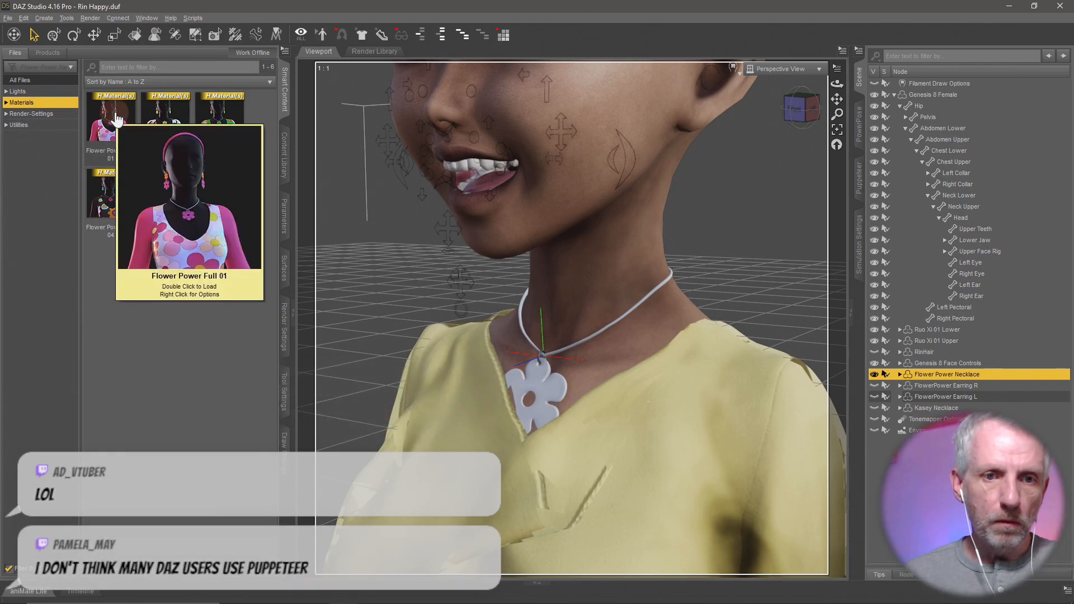
mouse_move(235, 127)
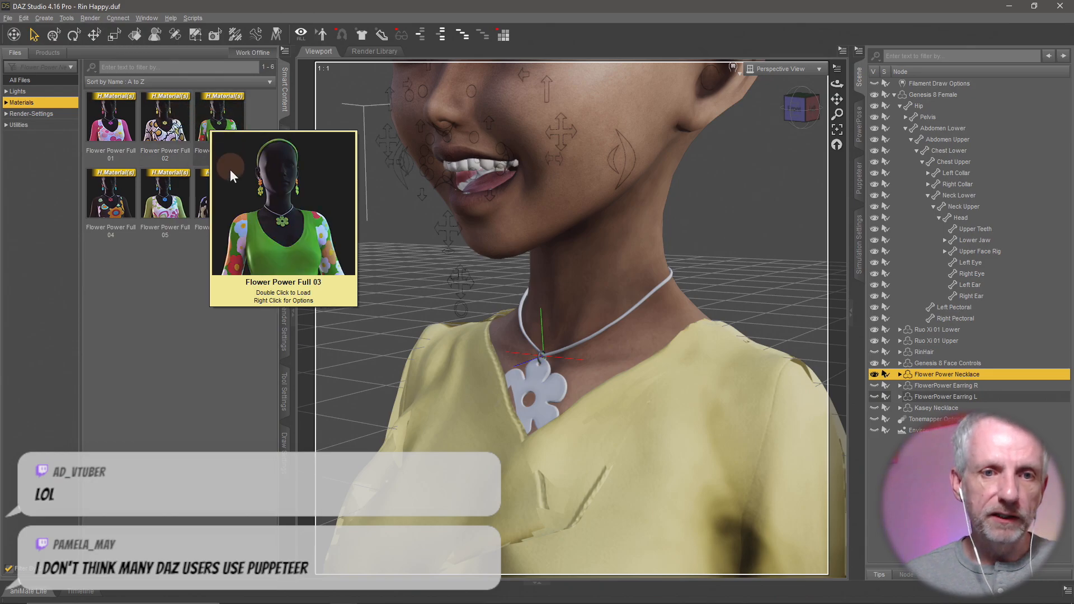
mouse_move(218, 212)
mouse_move(175, 220)
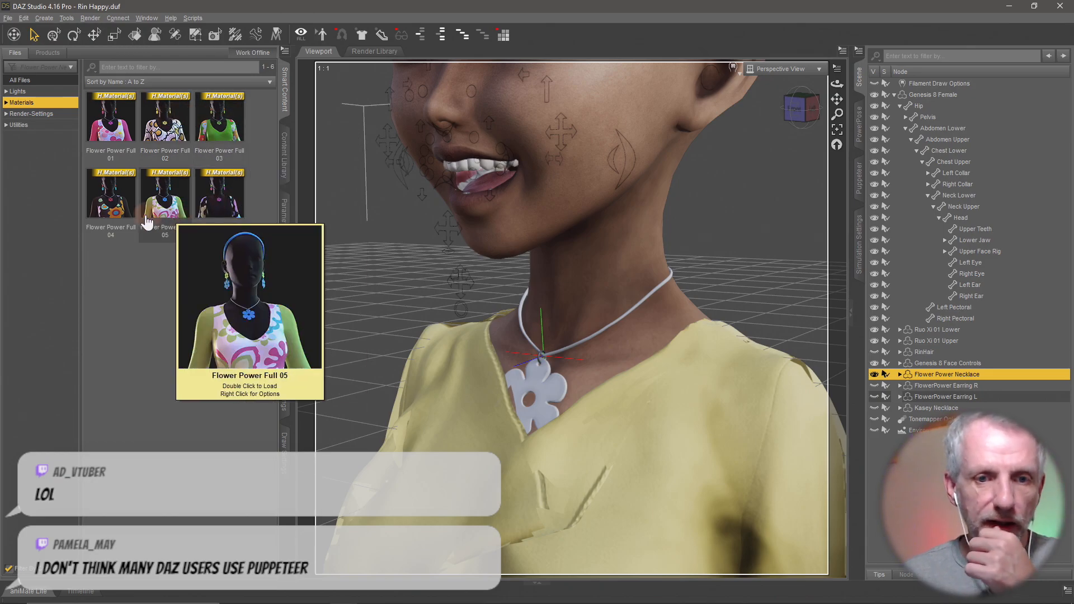
double_click(201, 230)
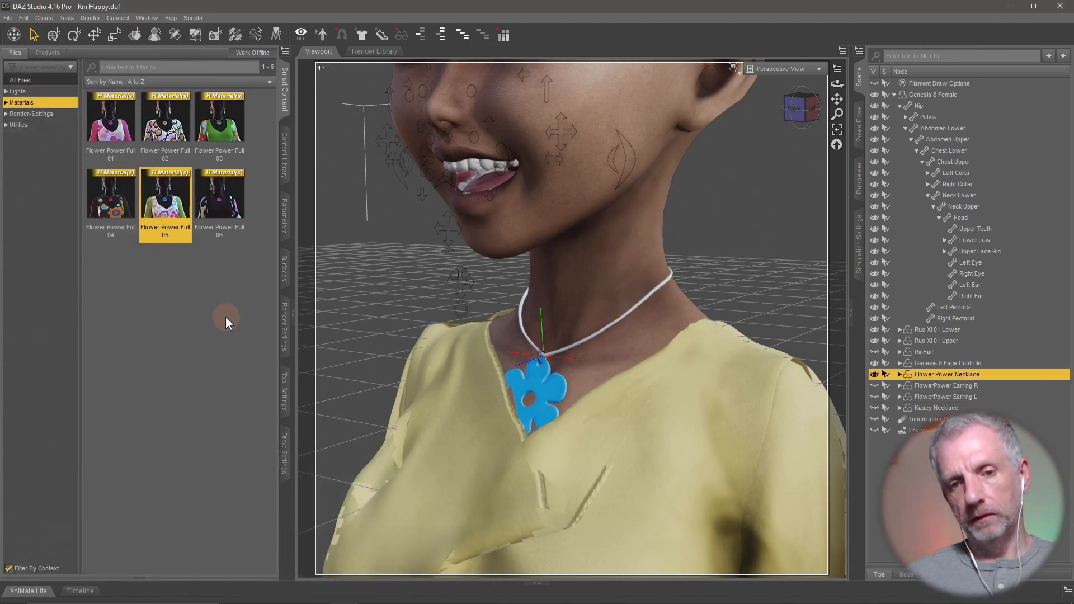
Step: Compare the Flower Power Full 04 and Full 01 materials on the Flower Power Necklace, ending with Full 04 applied
double_click(121, 213)
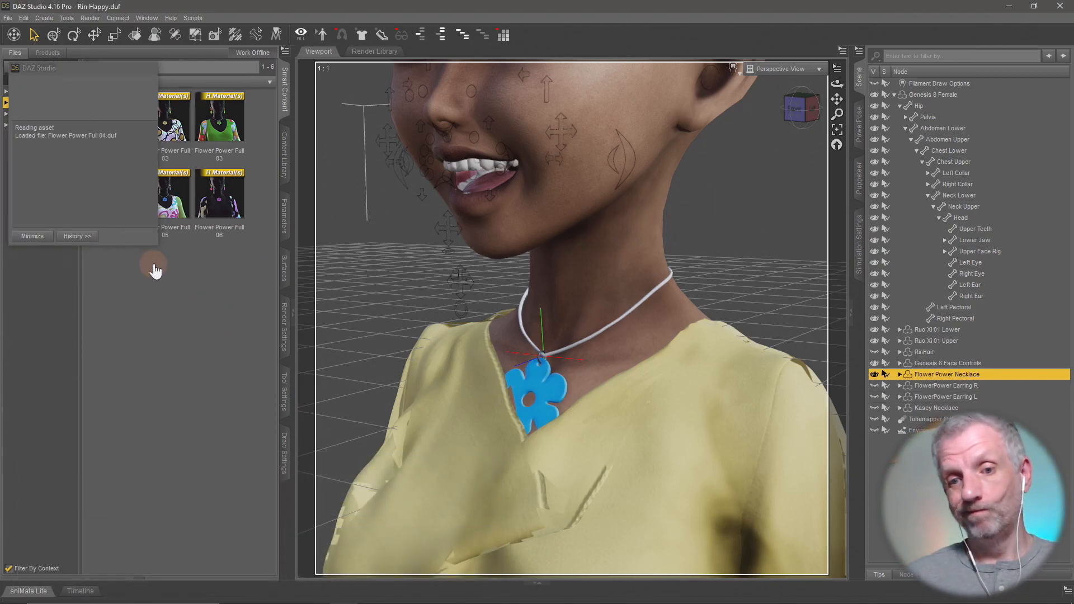
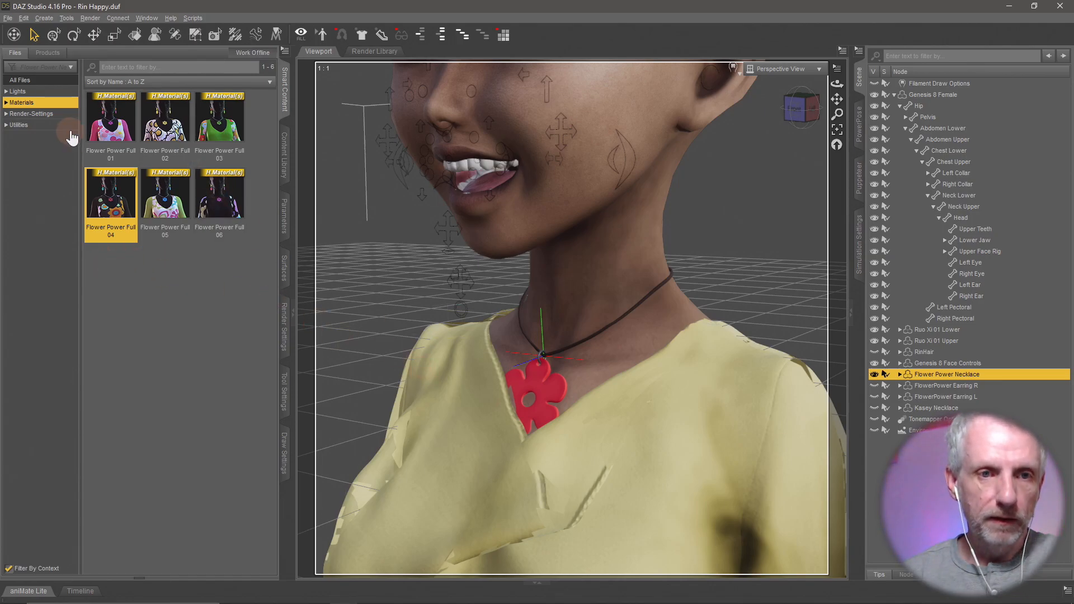
double_click(105, 129)
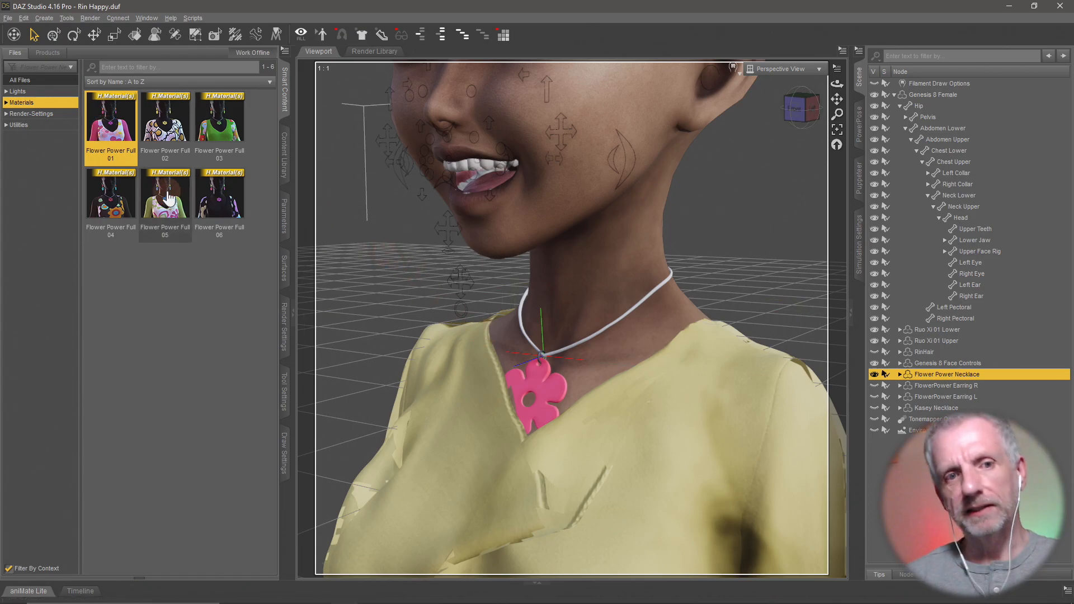
double_click(121, 204)
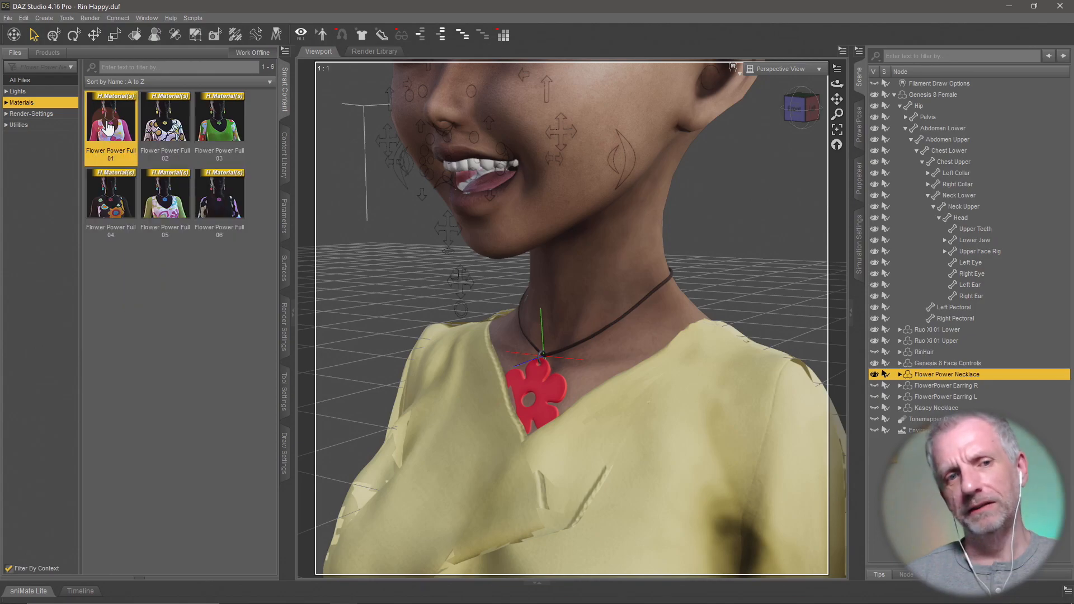
double_click(109, 125)
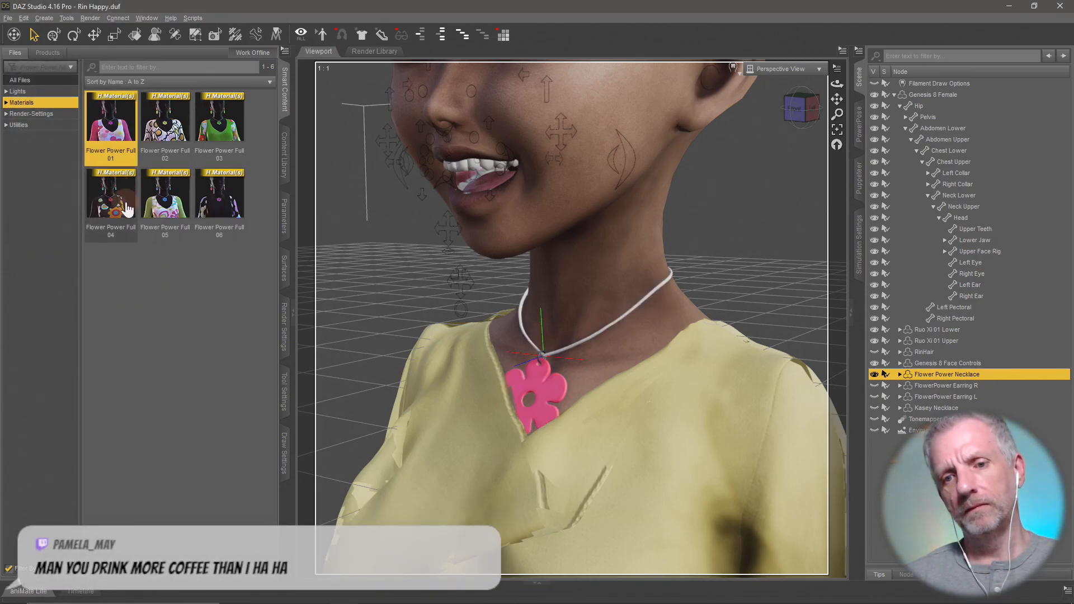
mouse_move(128, 208)
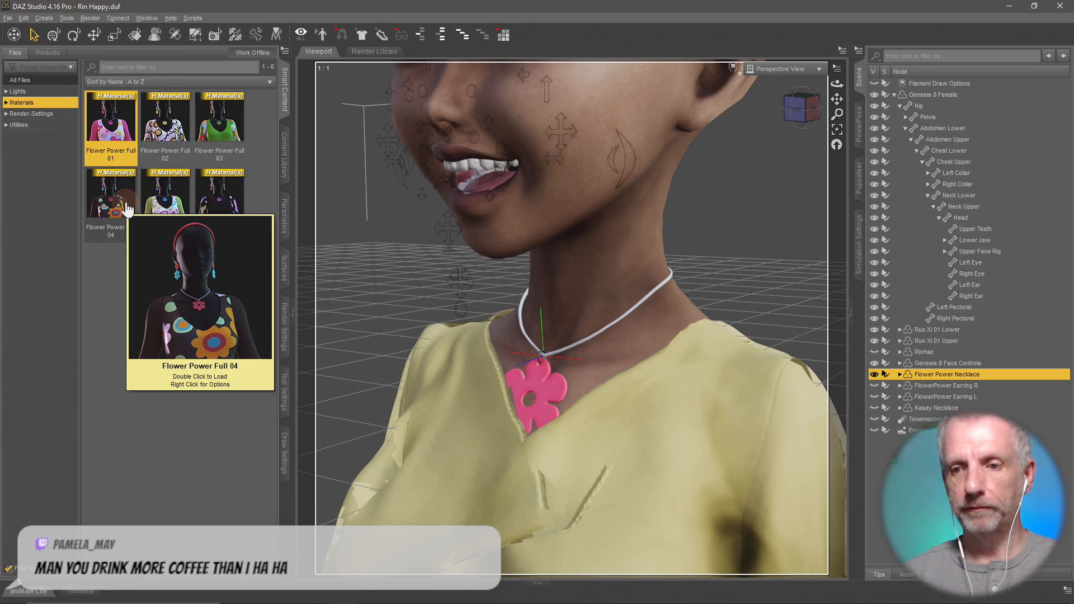
double_click(127, 209)
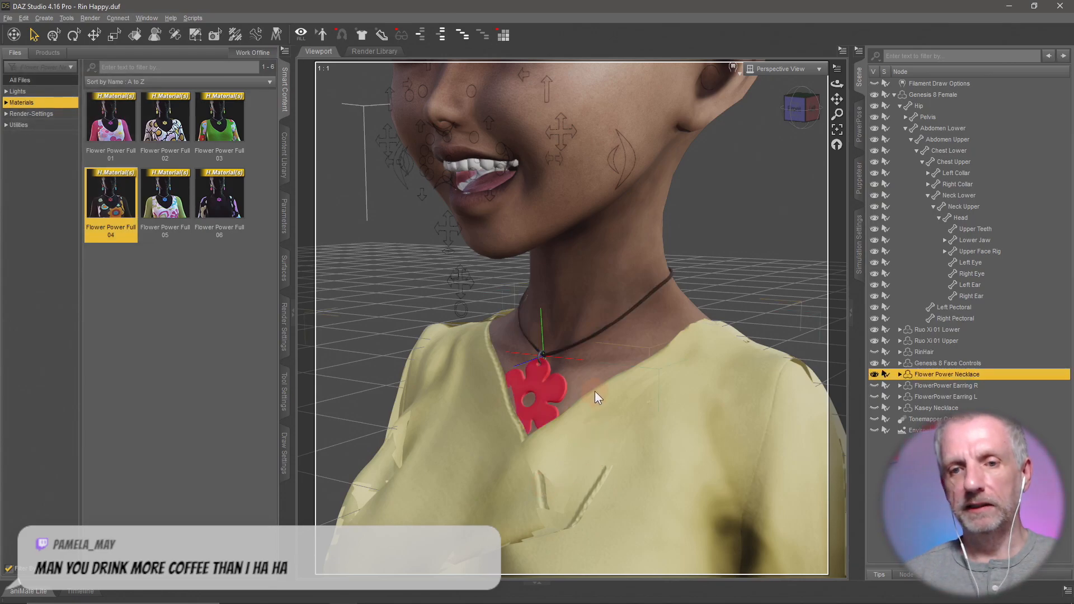
Step: Show both Flower Power earrings and apply the Flower Power Full 04 material with Earring L selected
click(874, 397)
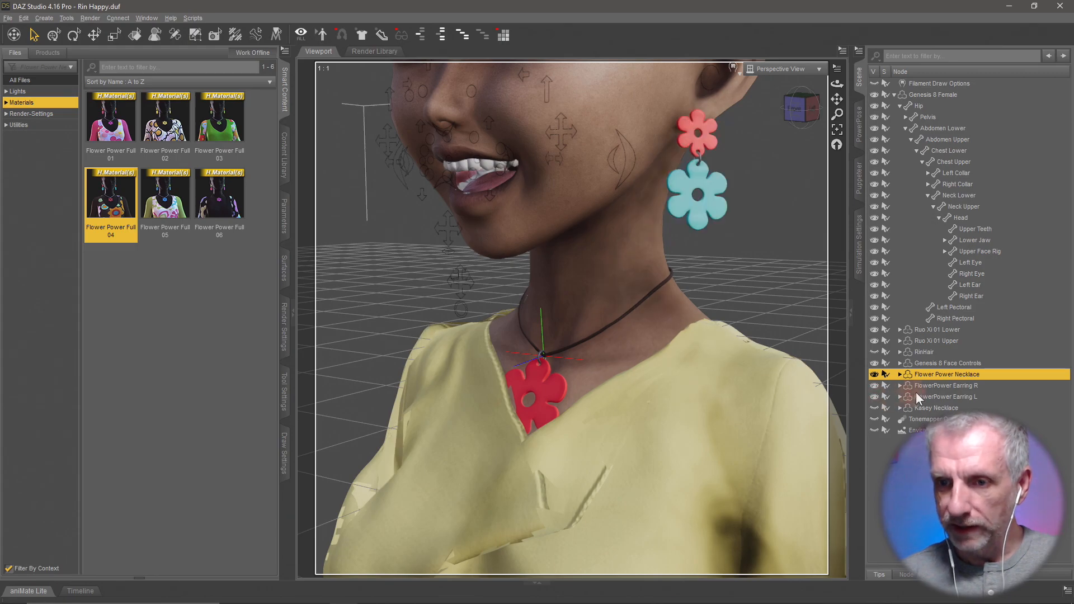
click(961, 397)
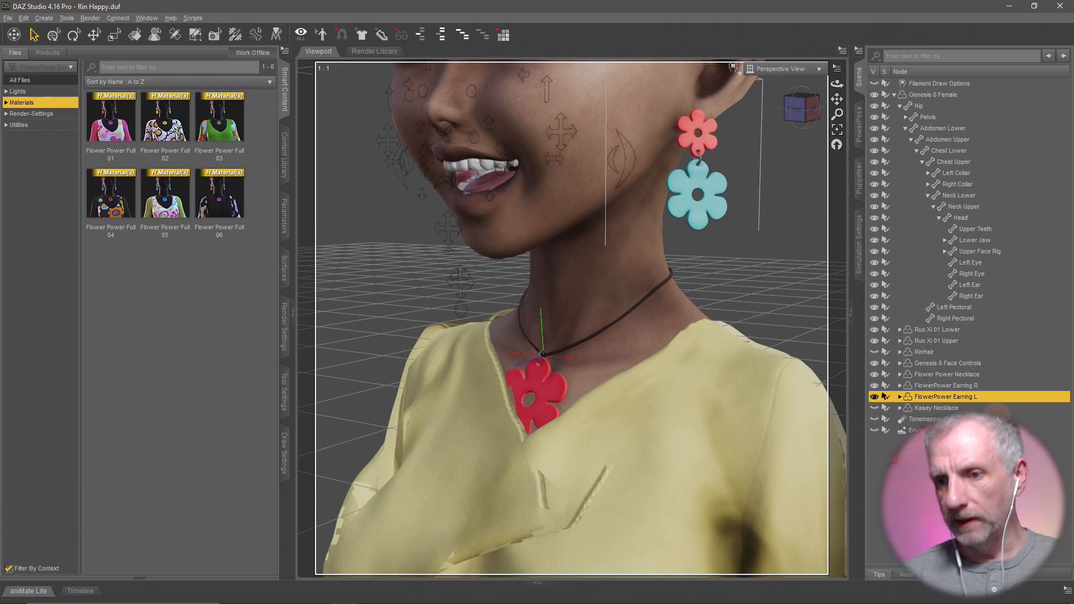
double_click(115, 191)
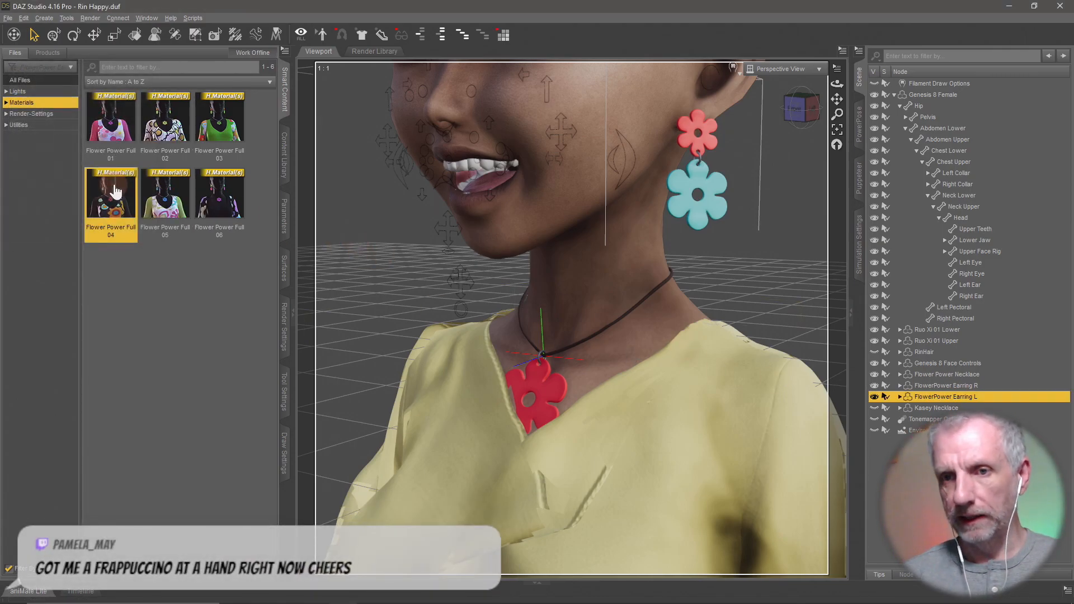
Step: With Flower Power Earring R selected, compare the Full 01 and Full 04 materials and end with Flower Power Full 01 applied
click(958, 386)
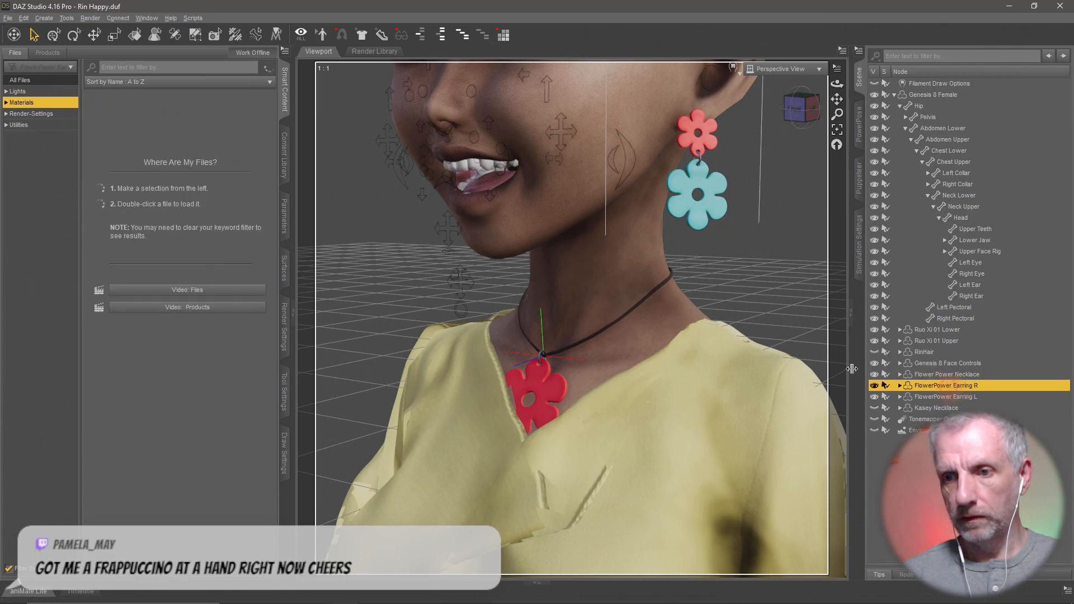
double_click(135, 142)
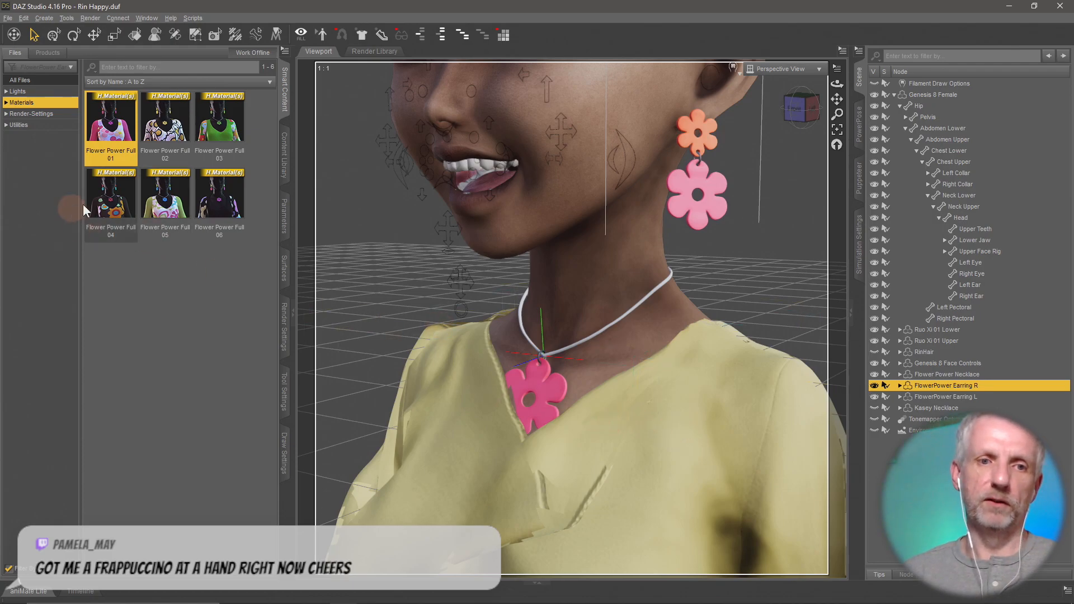
double_click(112, 196)
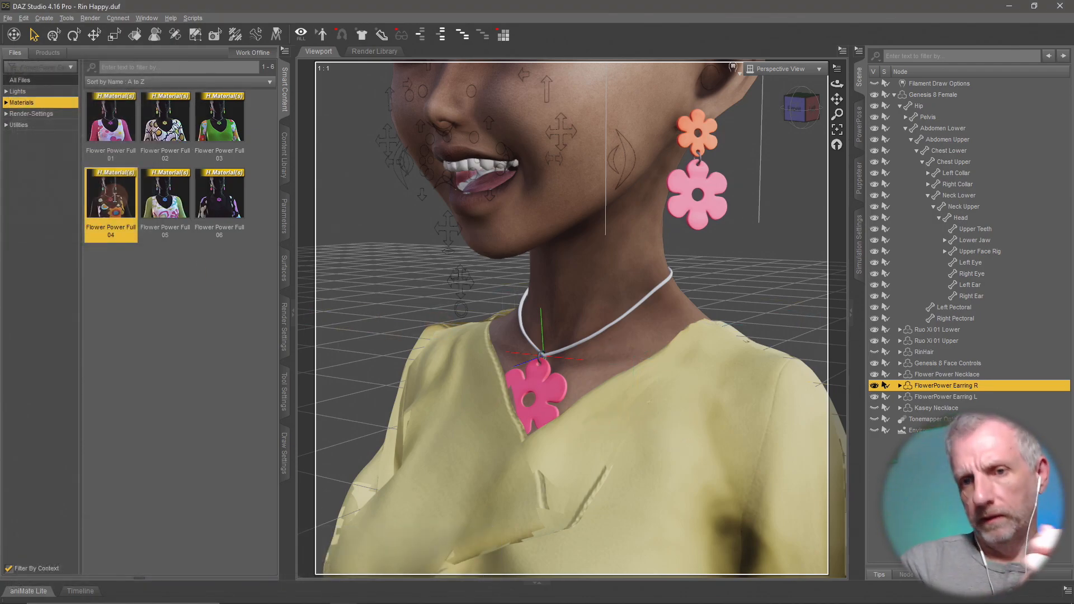
double_click(109, 143)
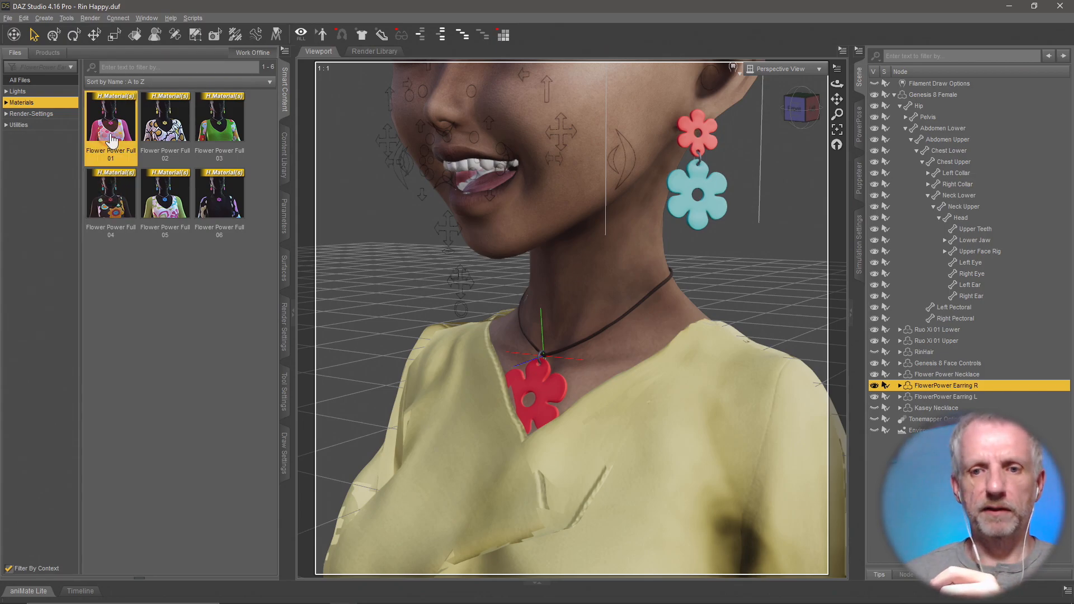
Step: Show the RinHair on the figure and select the whole hair item
middle_drag(599, 297, 633, 481)
scroll(597, 297, down, 6)
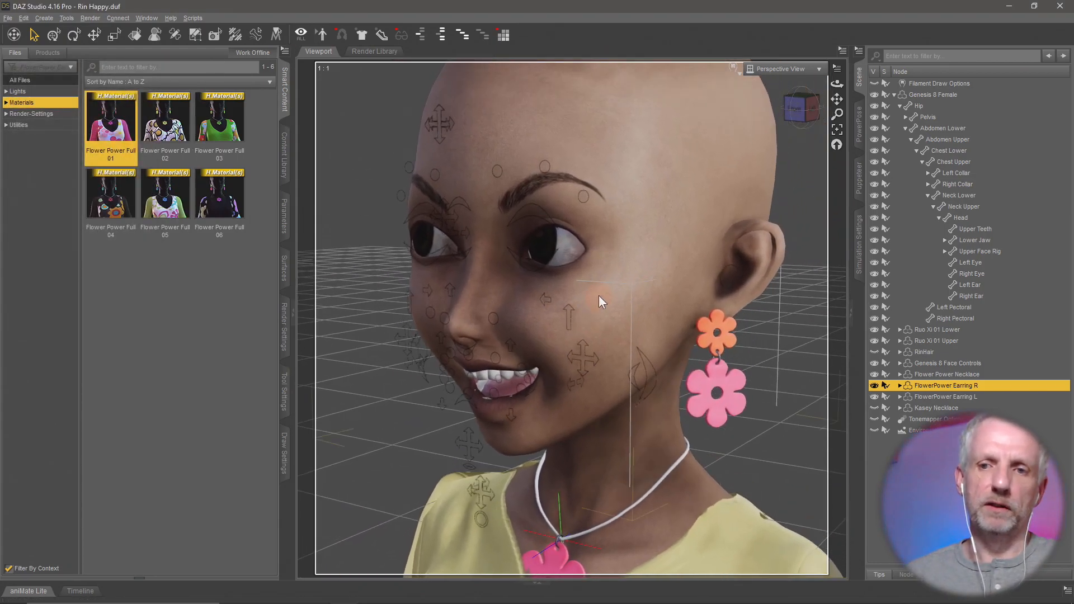
middle_drag(598, 297, 607, 321)
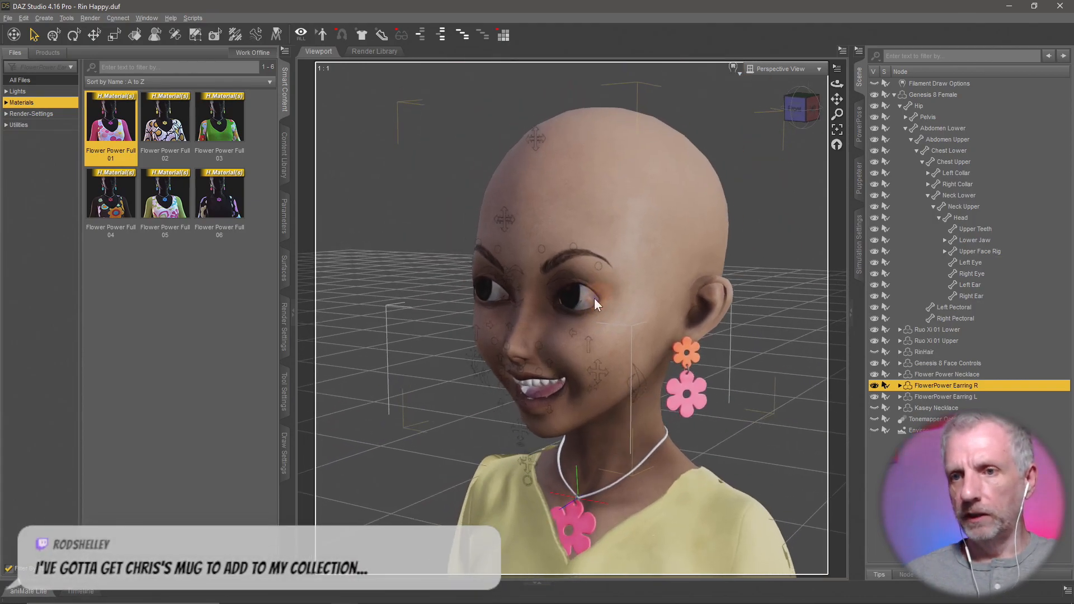
click(346, 40)
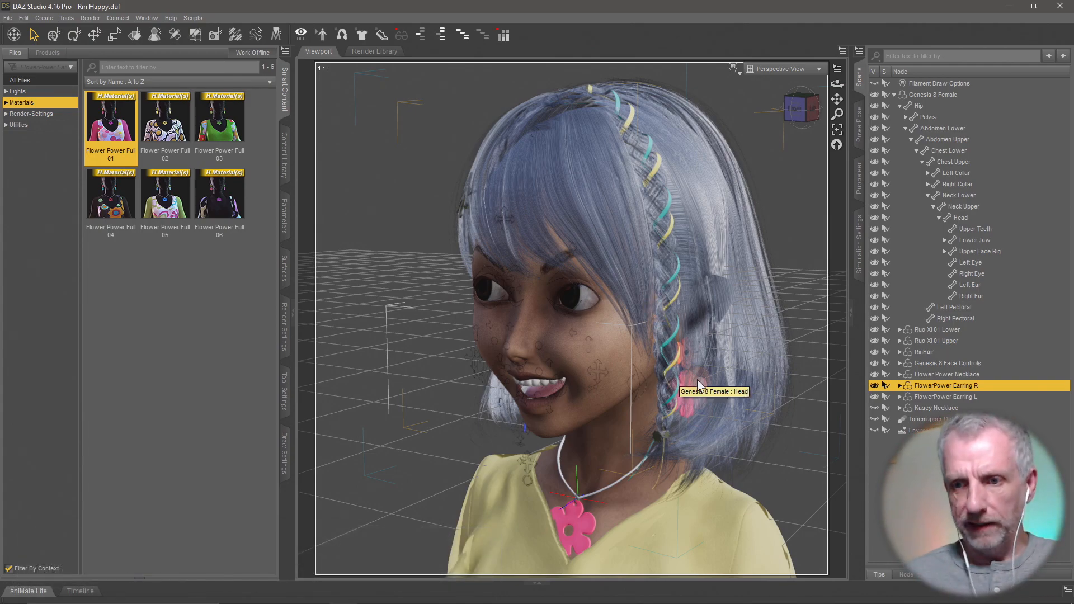
right_click(693, 212)
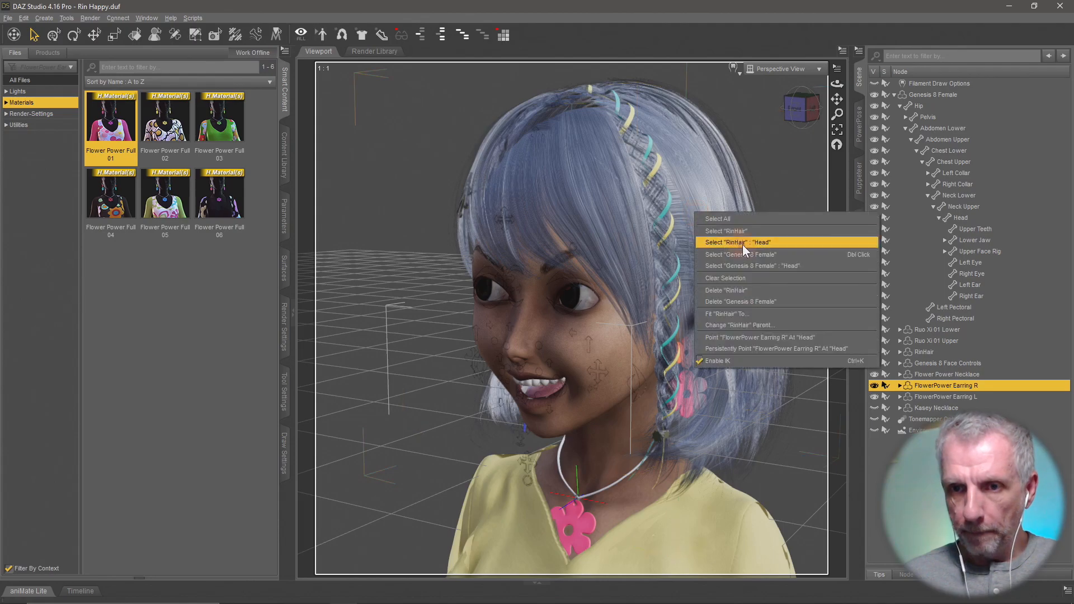
click(750, 232)
Step: Frame the head and shoulders, create a new camera that copies the active perspective view, and look through that camera
alt+drag(741, 146, 701, 147)
alt+drag(701, 195, 692, 216)
click(44, 18)
click(48, 27)
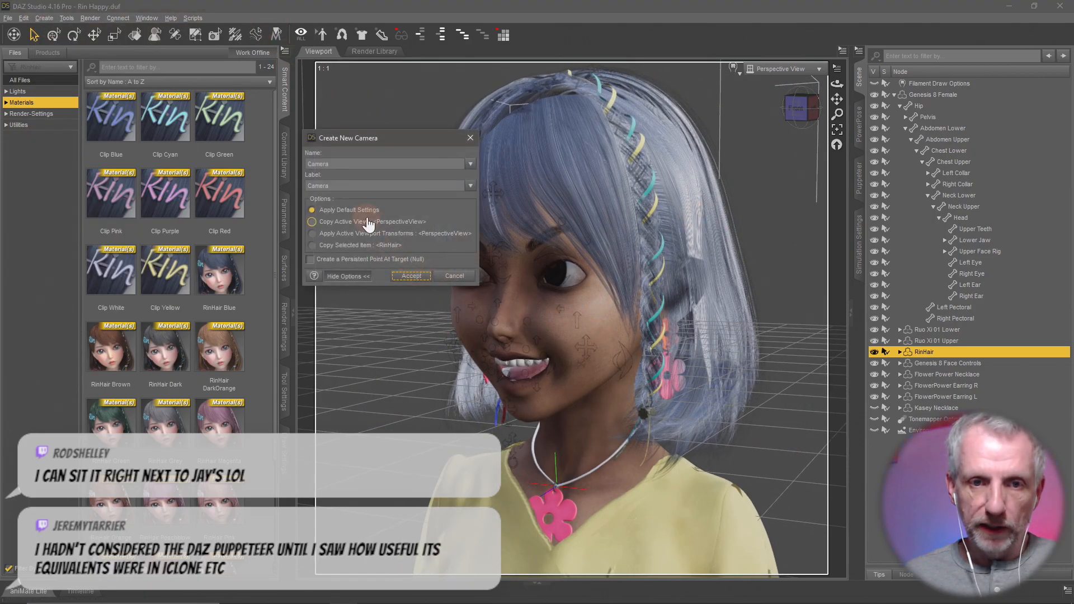
click(411, 276)
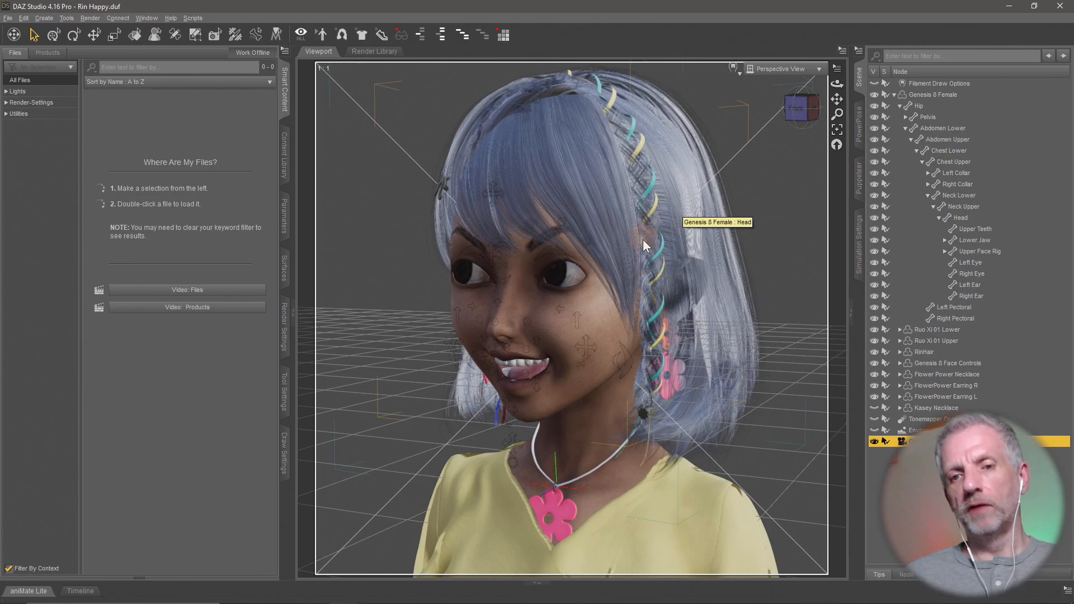
click(772, 69)
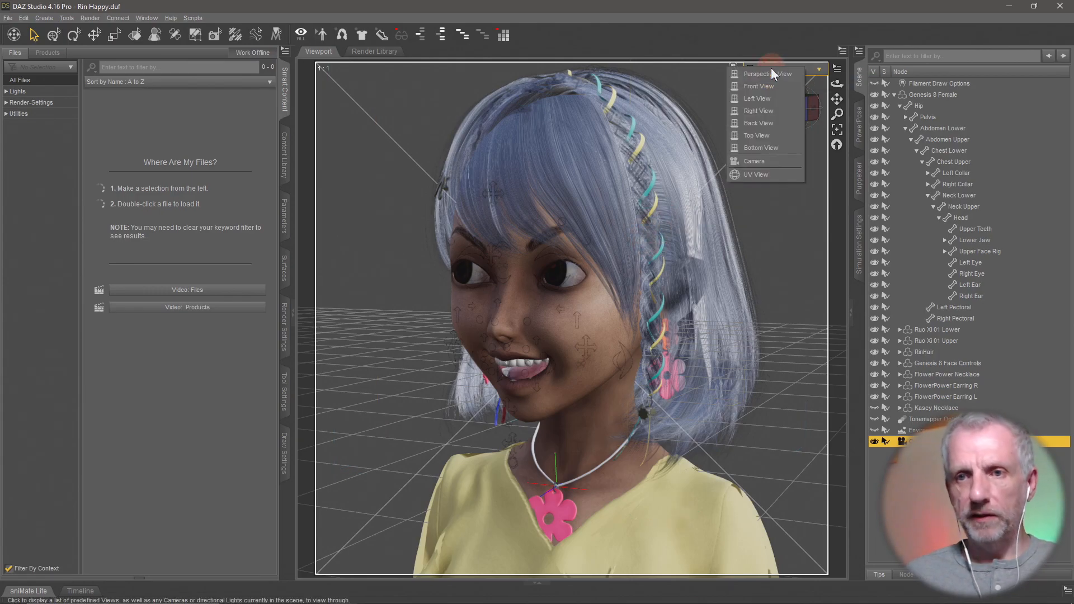
click(791, 159)
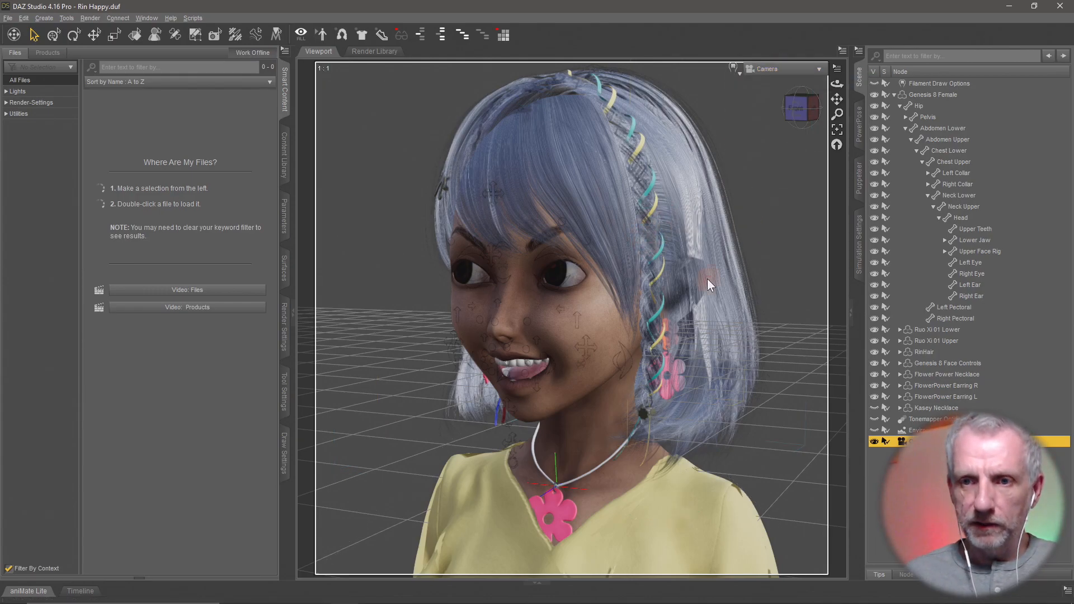
Step: Set the new camera's focal length to 120 mm and pull it back until head and shoulders fill the frame
click(283, 222)
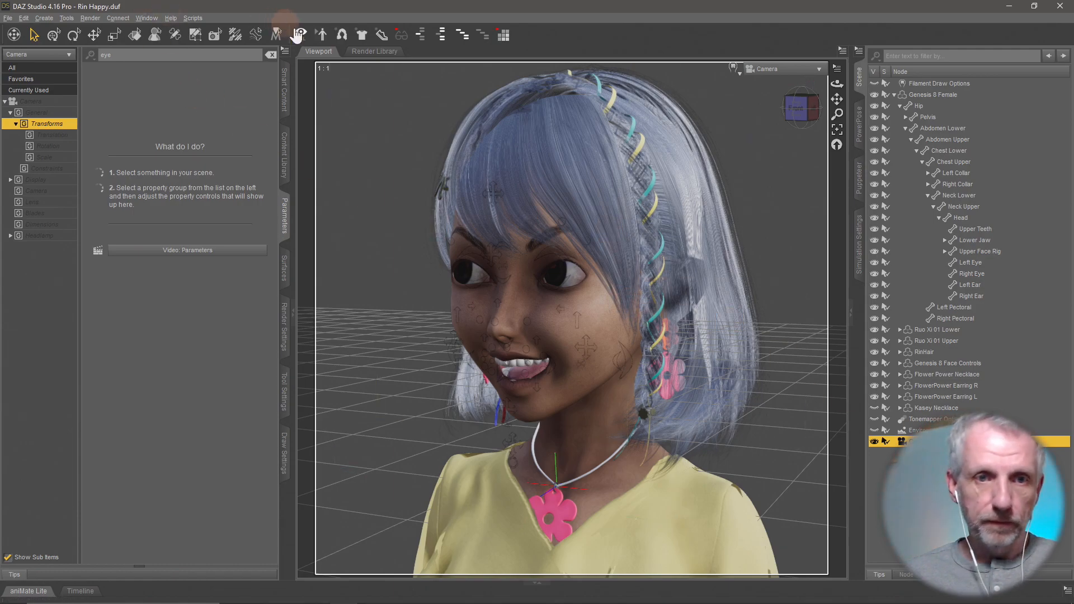
click(271, 55)
click(54, 191)
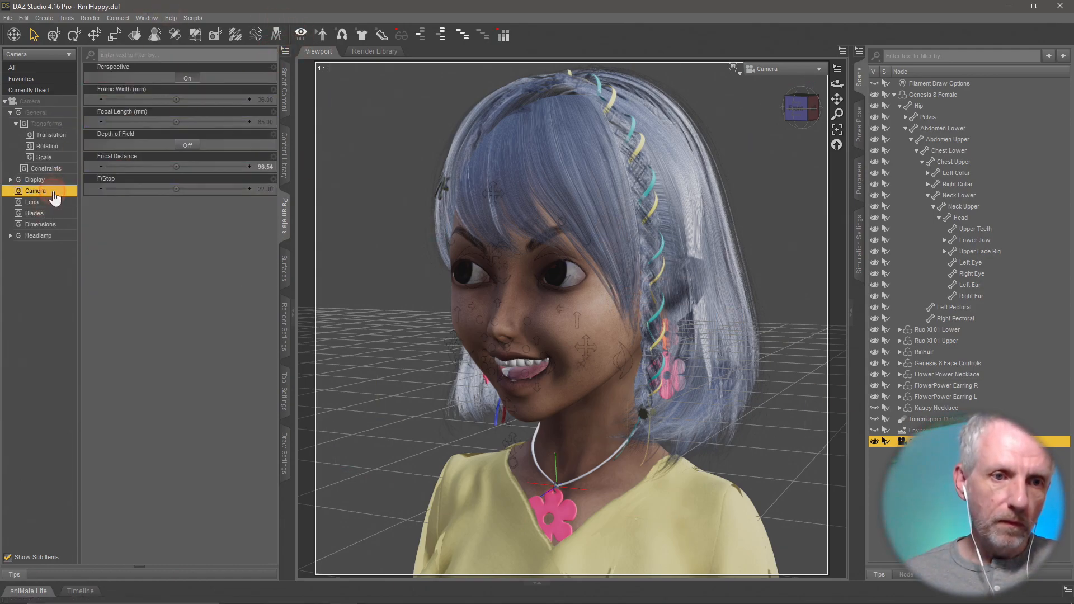
click(258, 122)
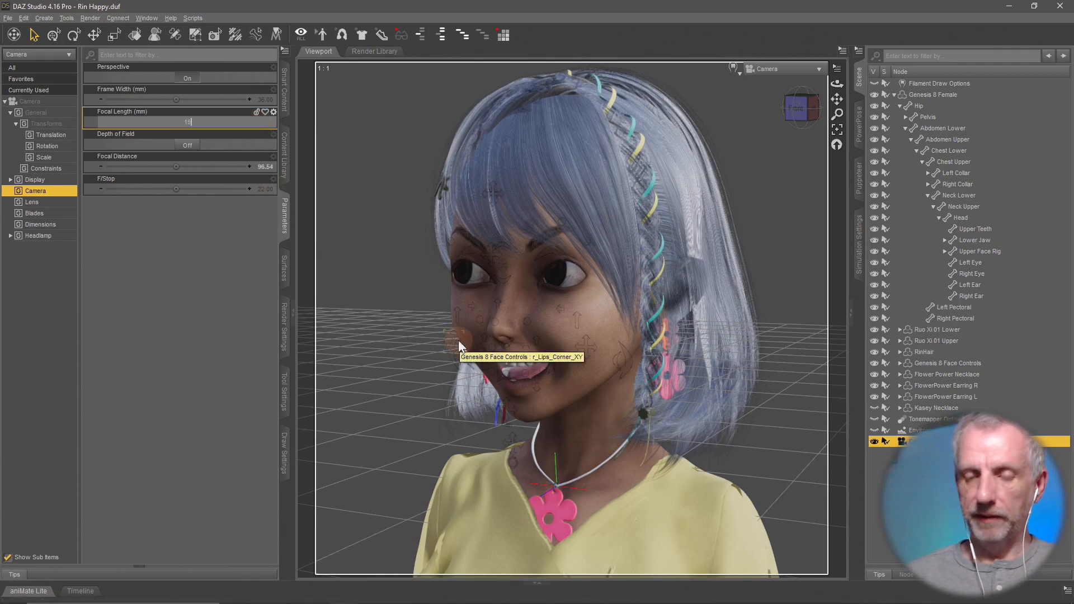
text(1)
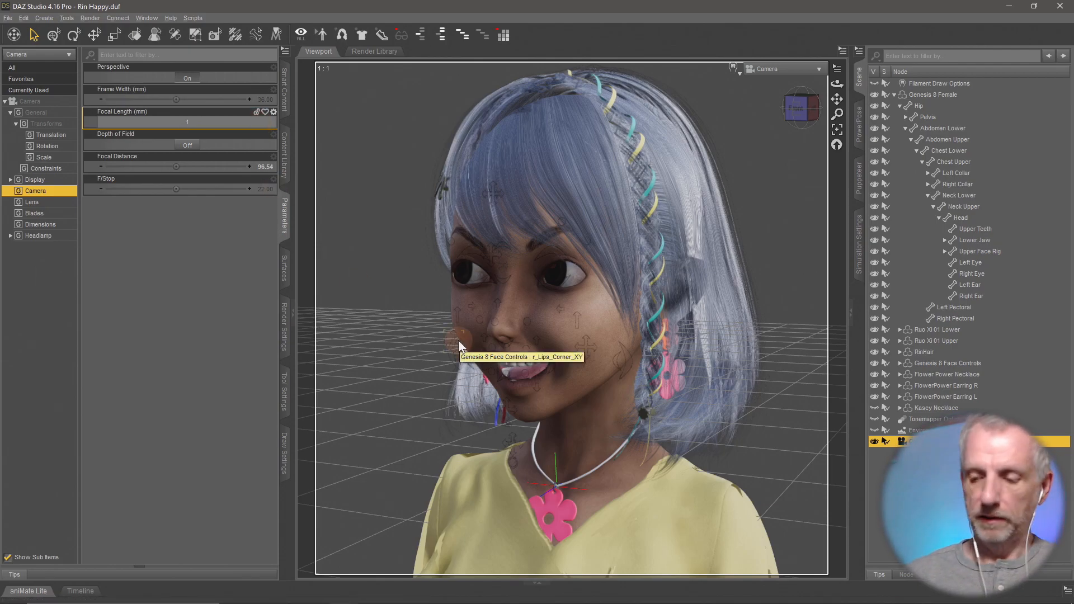
text(20)
key(Return)
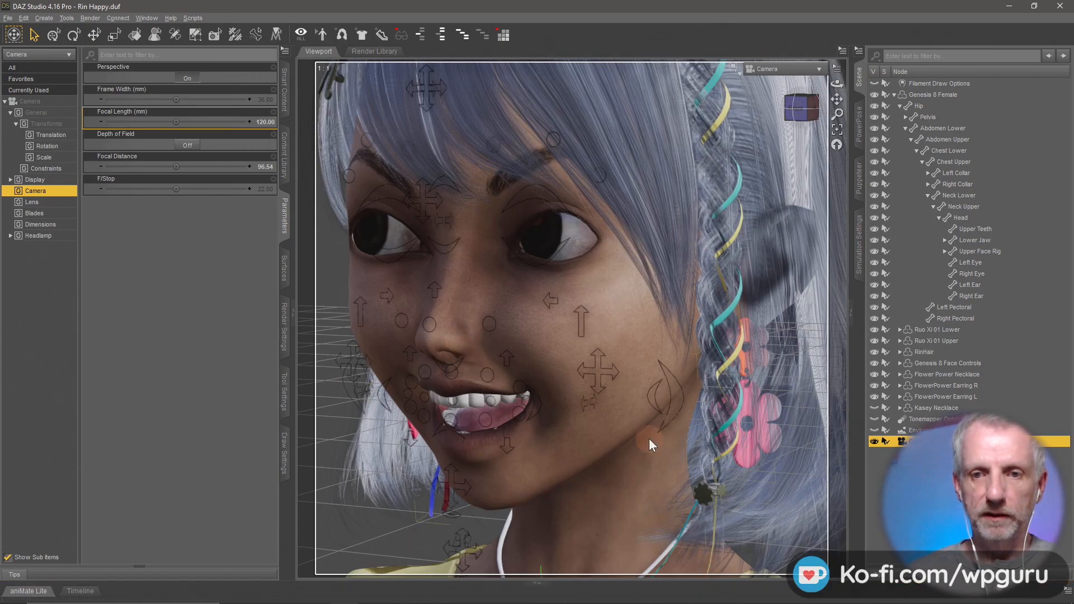
scroll(649, 439, down, 5)
scroll(627, 441, up, 2)
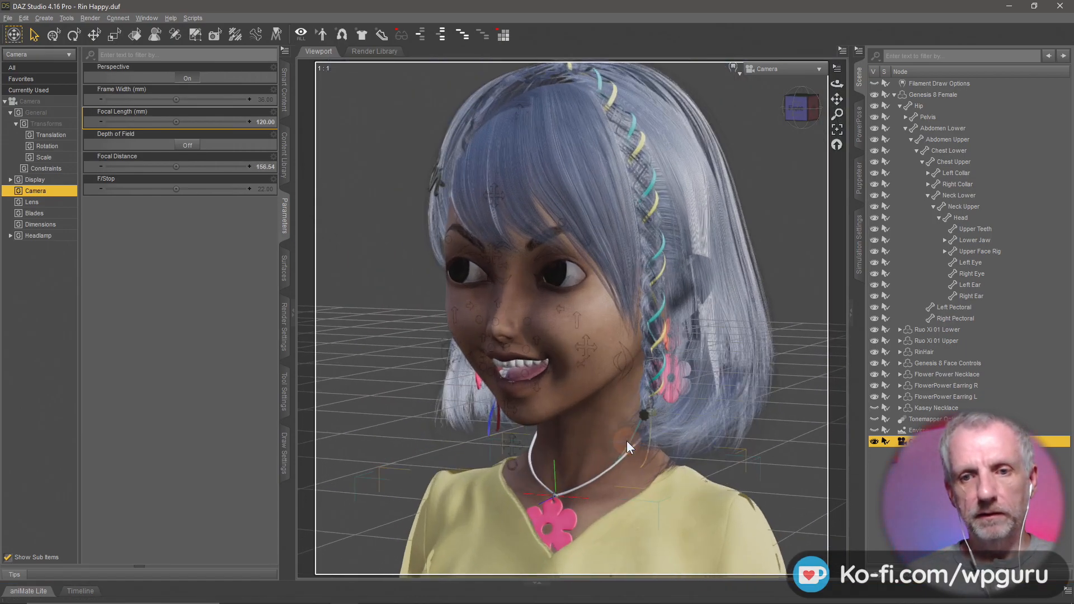
Step: Try a 180 mm focal length on the camera, moving it farther back to keep the portrait framing
click(266, 121)
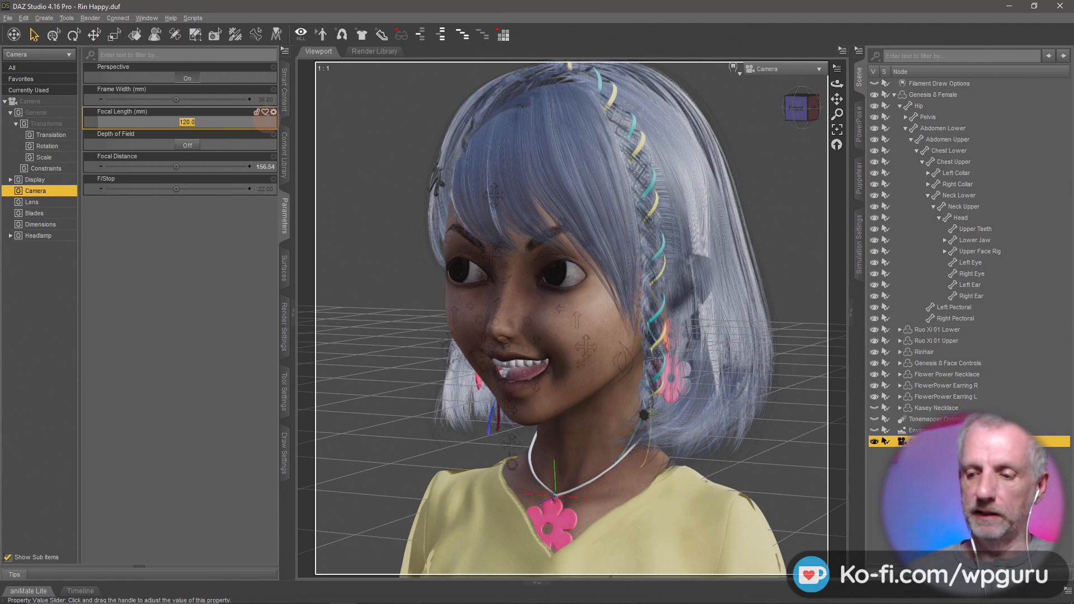
text(180)
key(Return)
scroll(503, 263, down, 5)
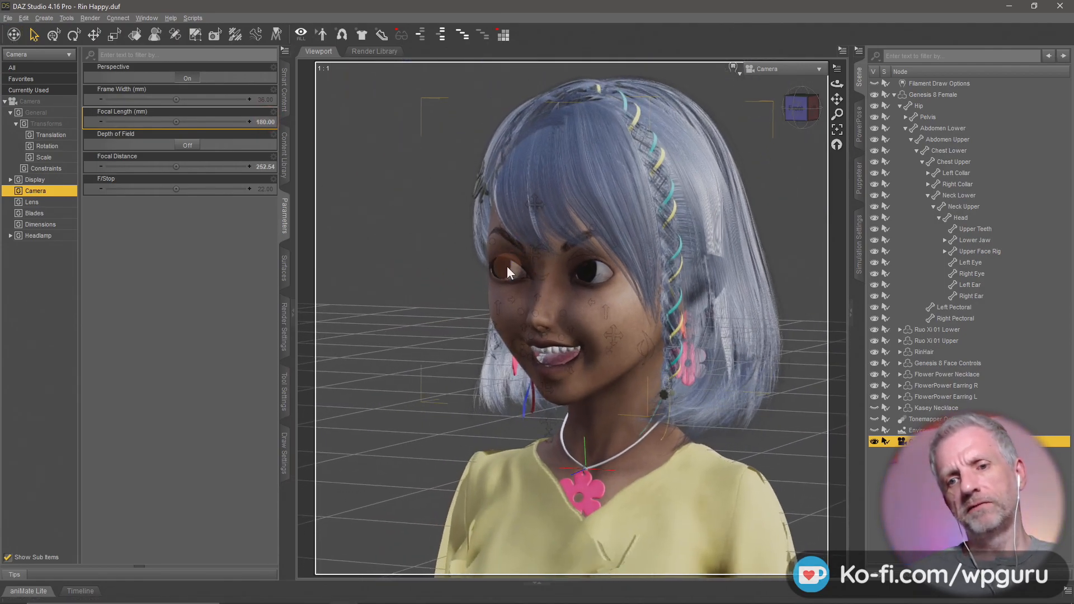
Step: Return the camera's focal length to 120 mm and reframe the figure's head and shoulders
click(271, 122)
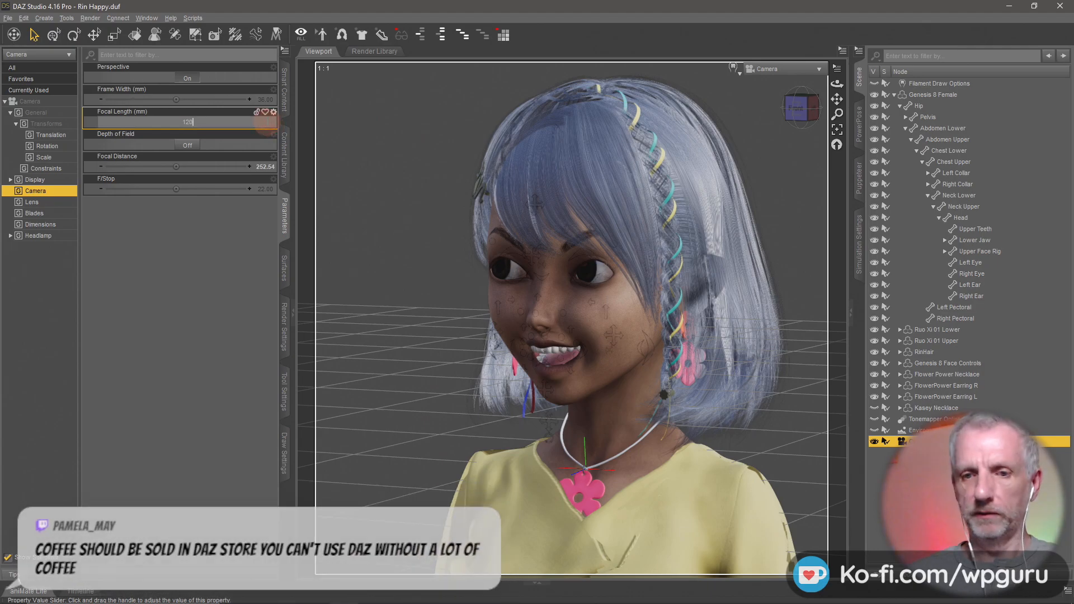
text(120)
key(Return)
scroll(452, 314, up, 5)
scroll(457, 315, down, 1)
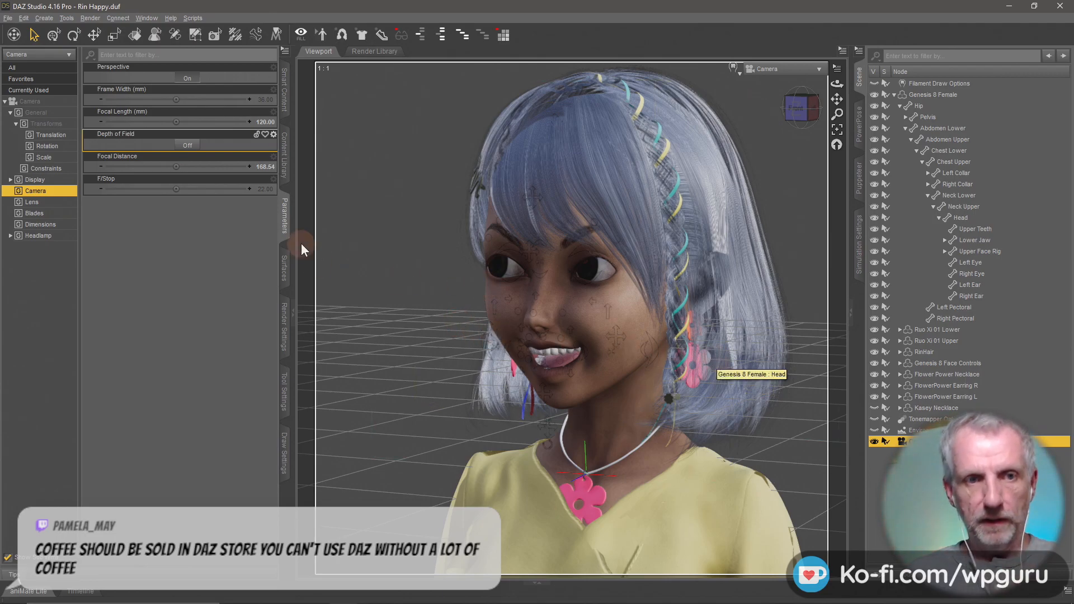
alt+drag(684, 318, 651, 325)
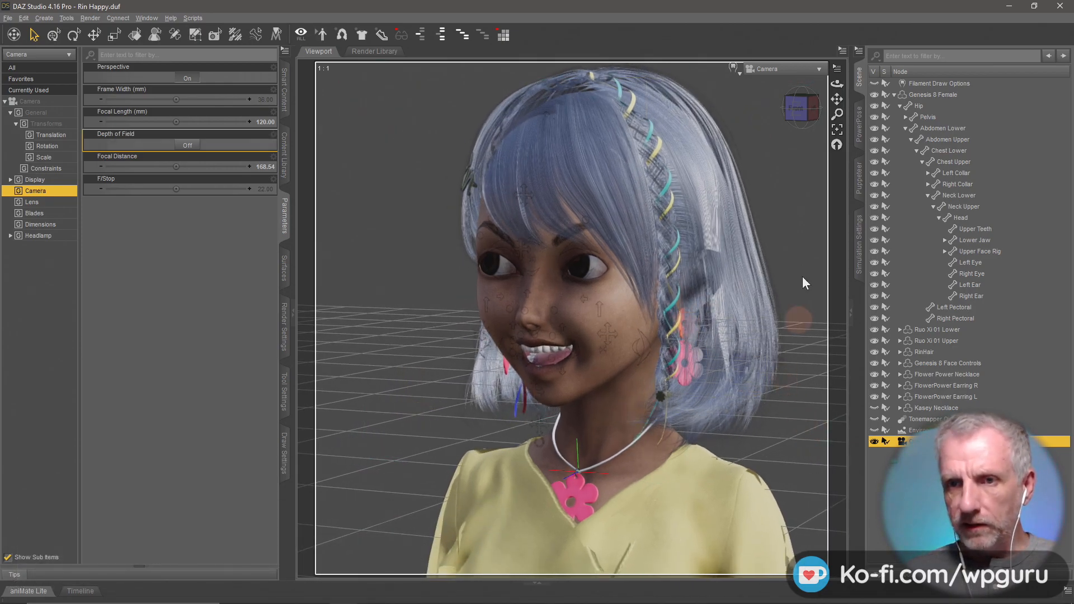
Step: Switch the viewport to Perspective View and select the FP Pendant on the necklace in a close side view
click(777, 83)
click(778, 79)
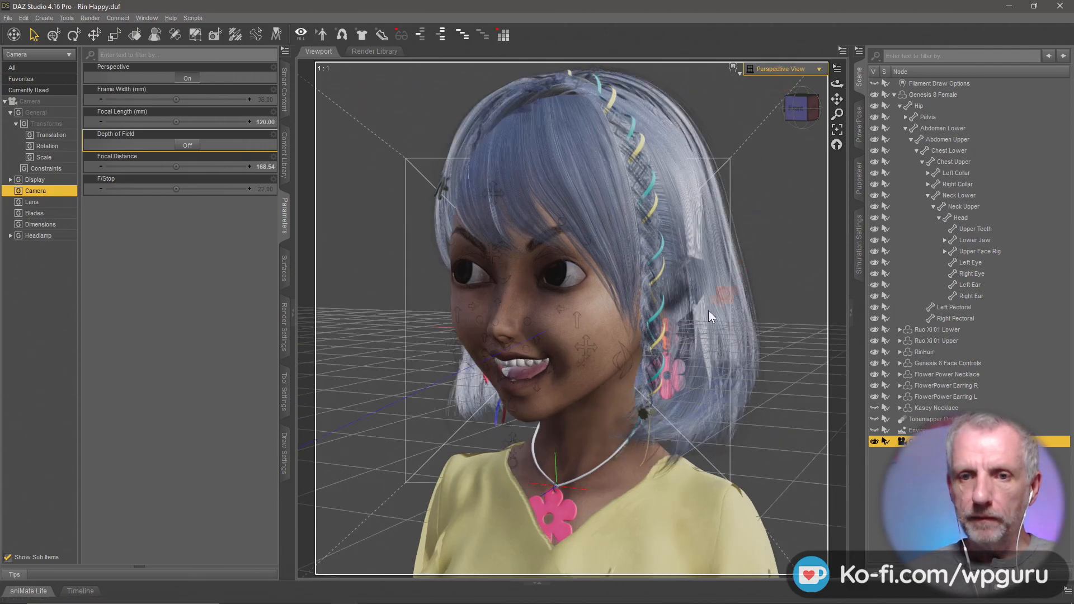
scroll(572, 547, up, 5)
scroll(572, 548, down, 5)
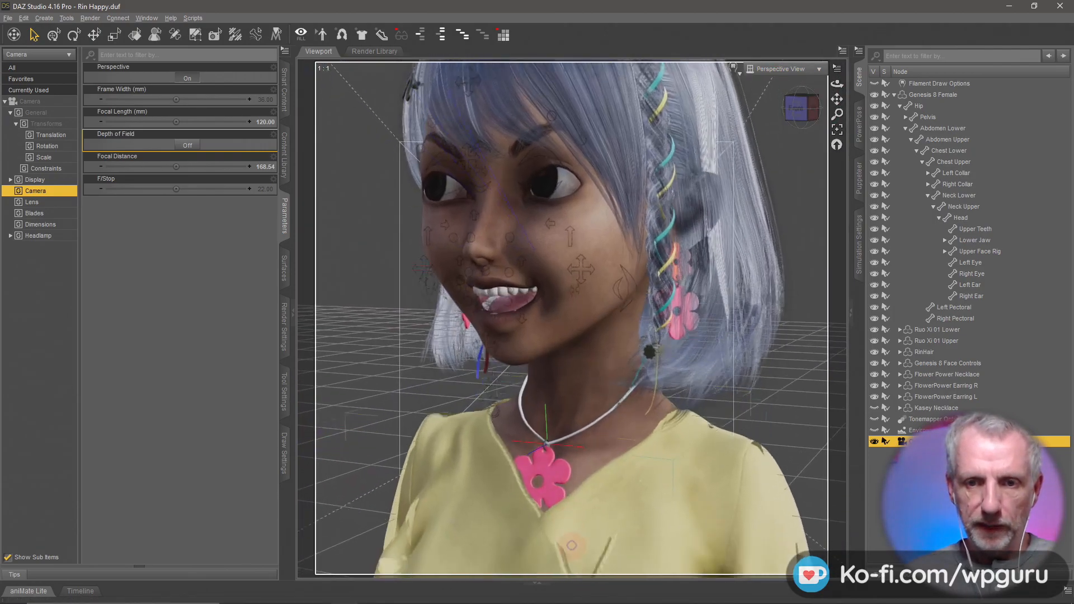
scroll(572, 547, up, 5)
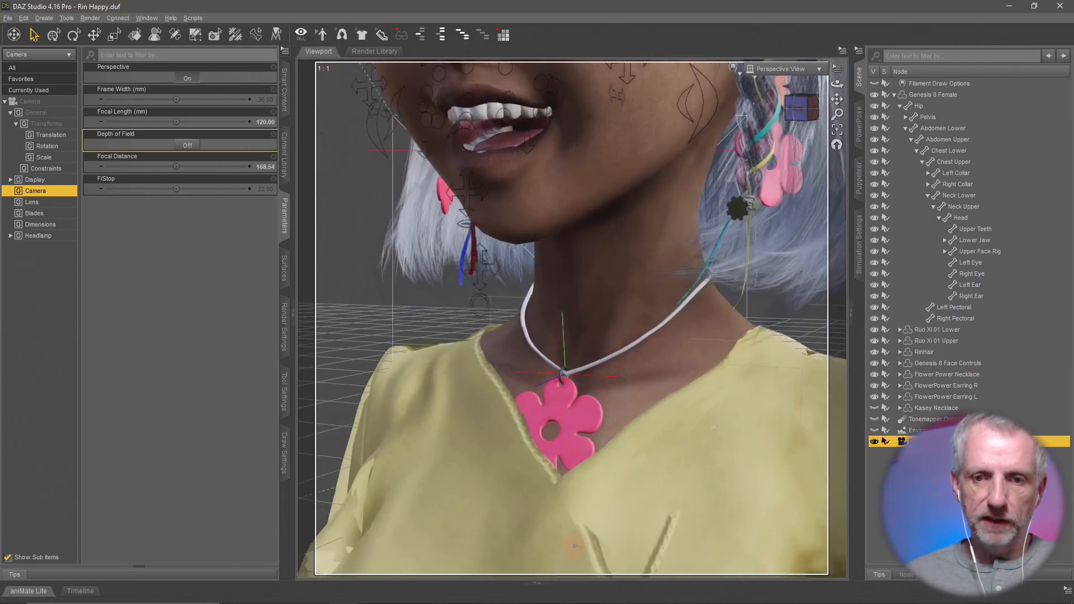
alt+drag(598, 499, 601, 500)
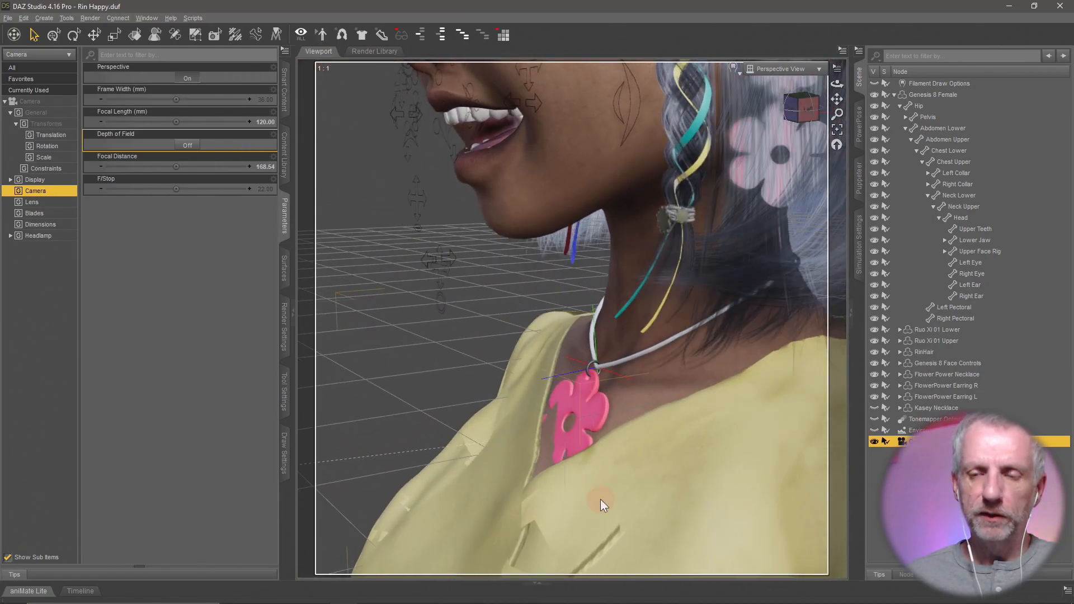
right_click(599, 416)
click(639, 438)
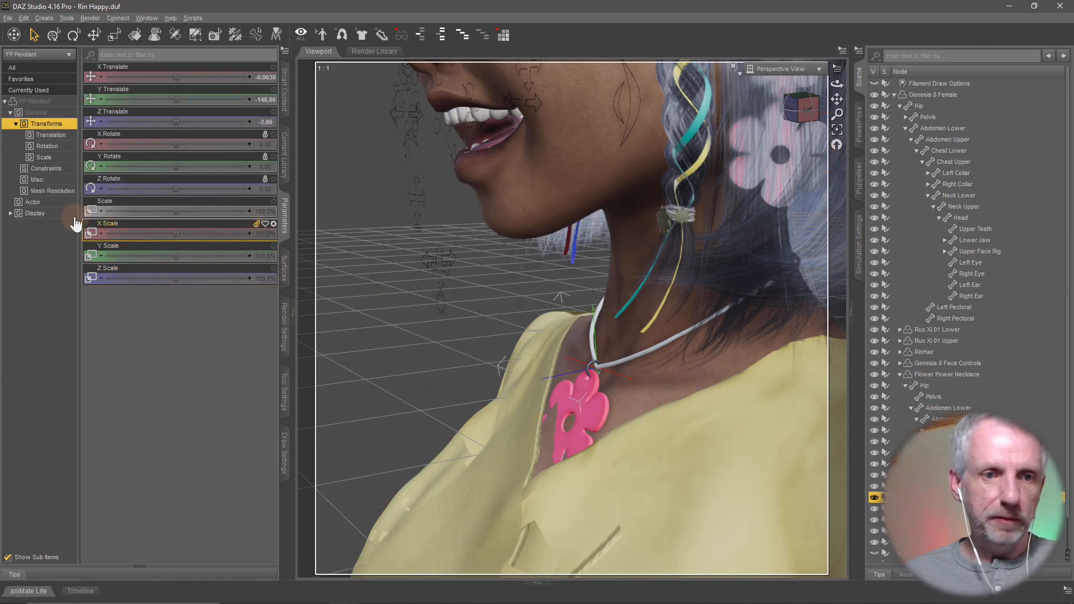
Step: Try the Flower Smaller adjustment on the FP Pendant
click(34, 202)
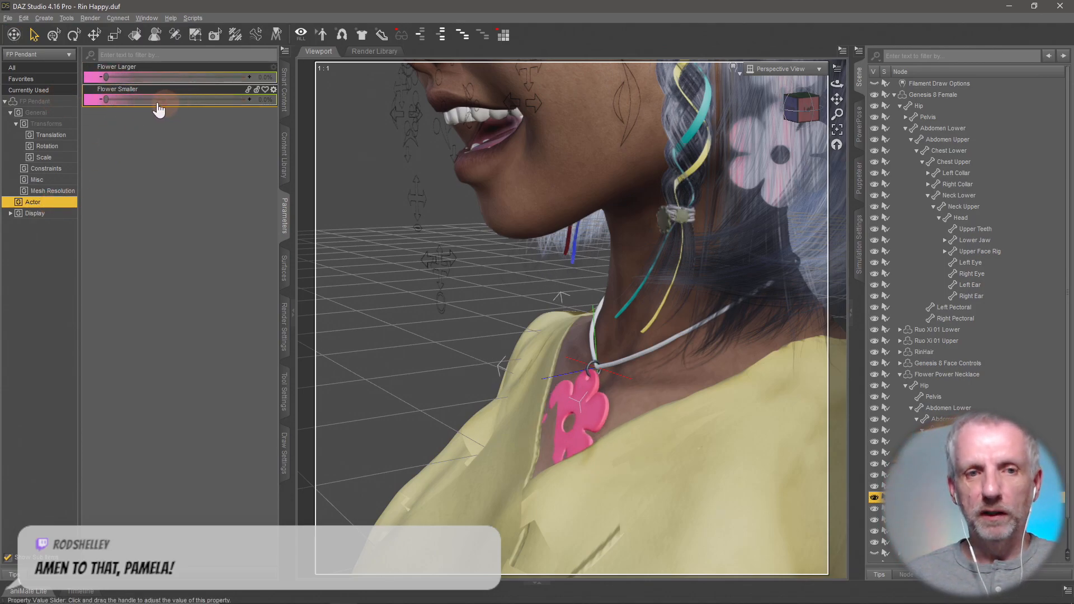
drag(122, 102, 45, 110)
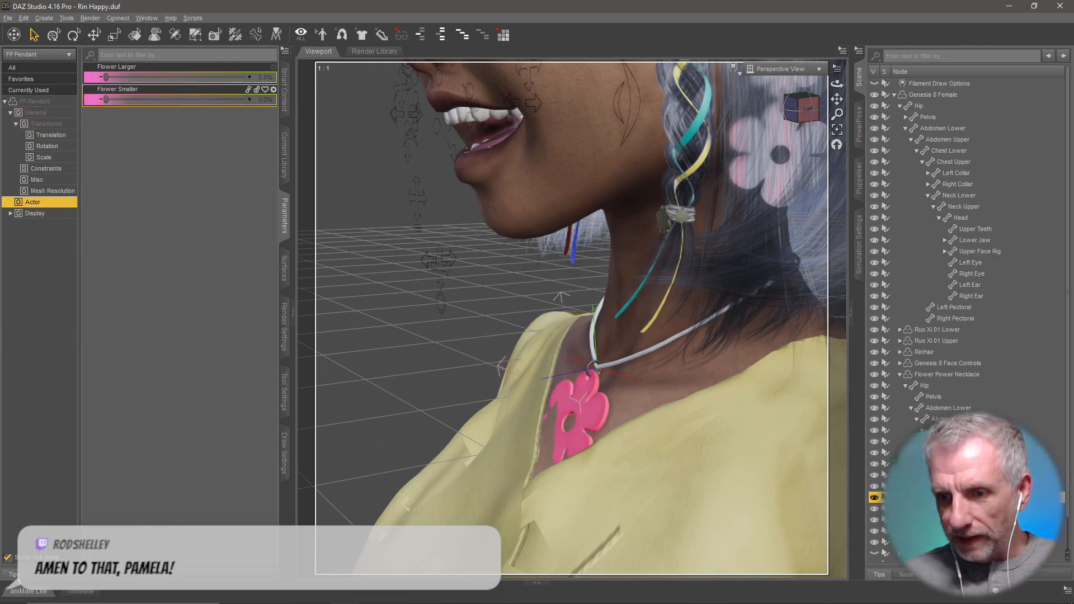
Step: Select the PendantRing, test its Pendant Twist, and swing the pendant clear of the blouse with a Forward / Back rotation of -74.82
click(951, 508)
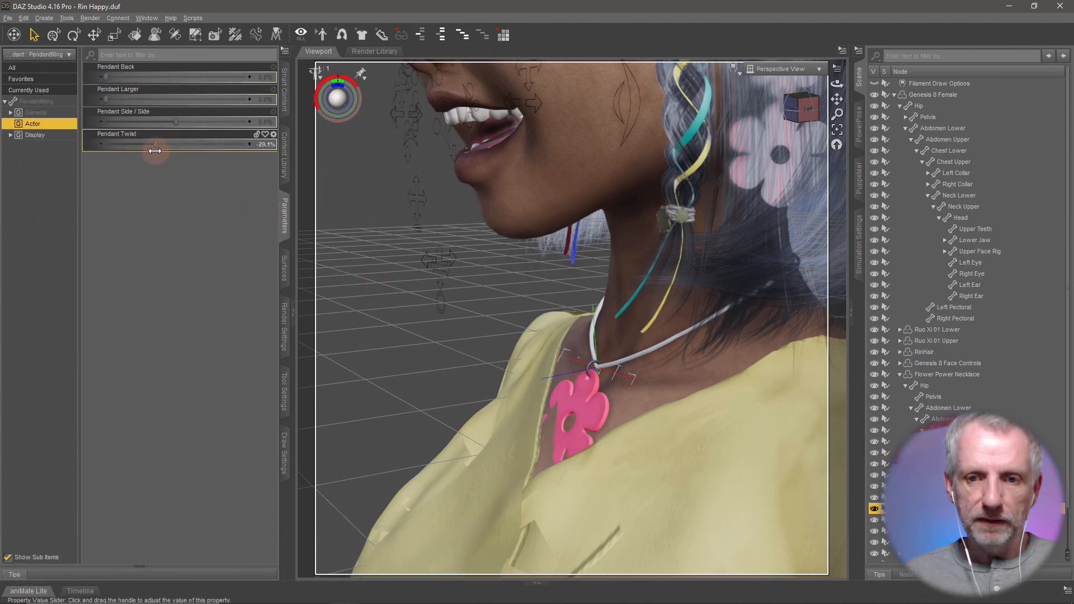
drag(241, 160, 224, 168)
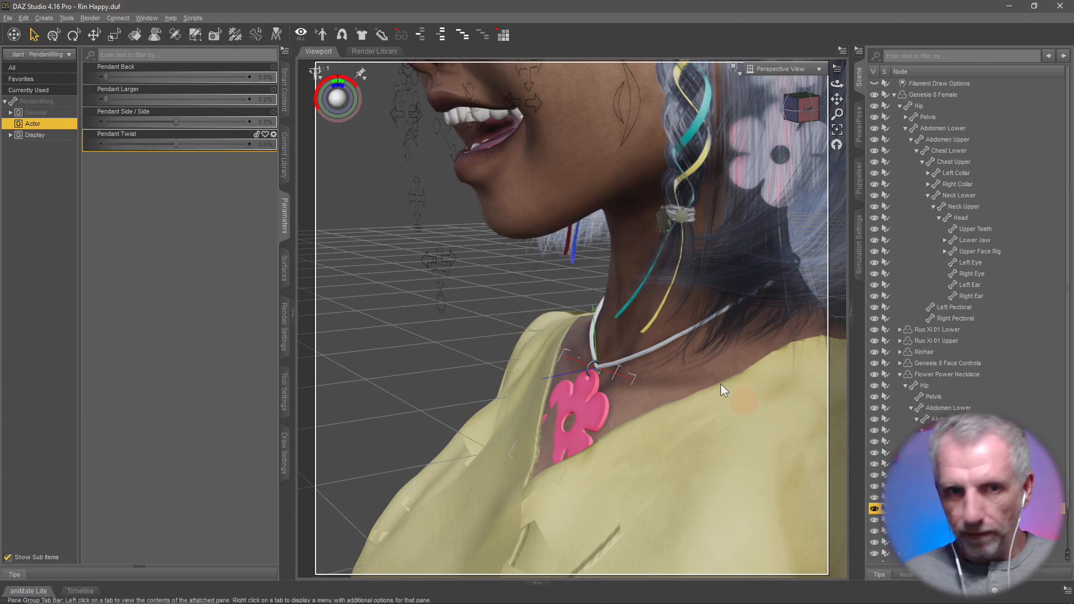
click(55, 113)
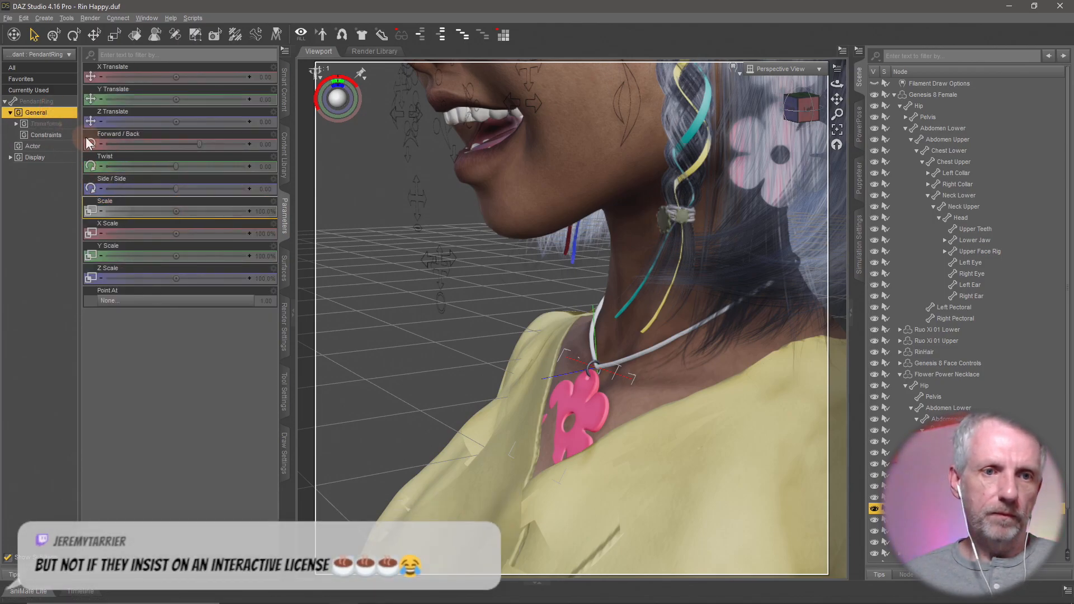
click(48, 124)
click(47, 146)
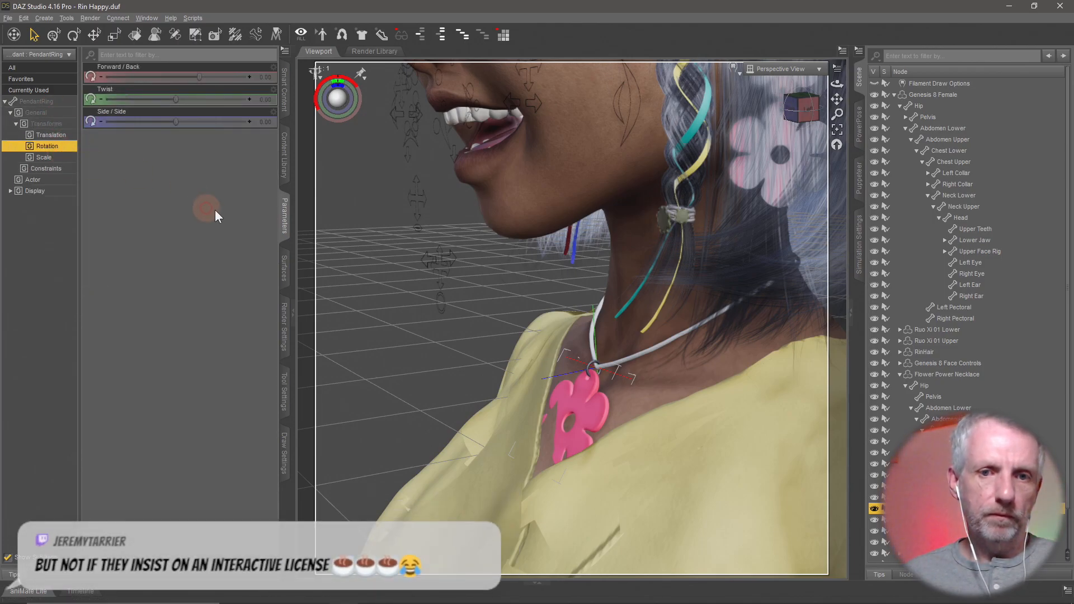
drag(198, 79, 142, 90)
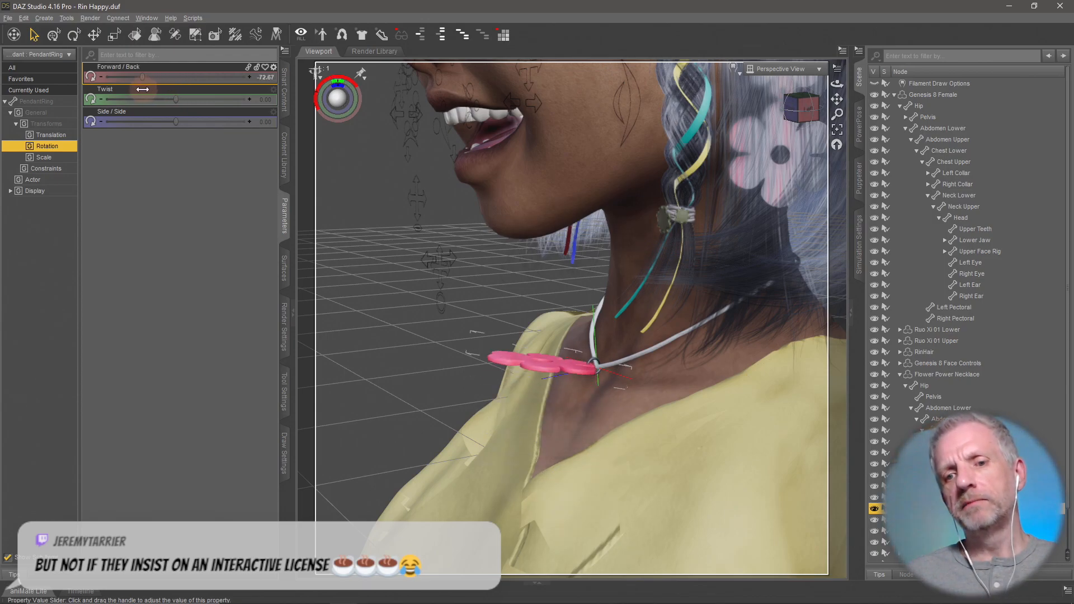
Step: With the hair hidden, save the scene and run the dForce simulation on the outfit
mouse_move(473, 339)
alt+mouse_down()
mouse_move(475, 330)
mouse_move(470, 339)
mouse_move(459, 330)
alt+mouse_up()
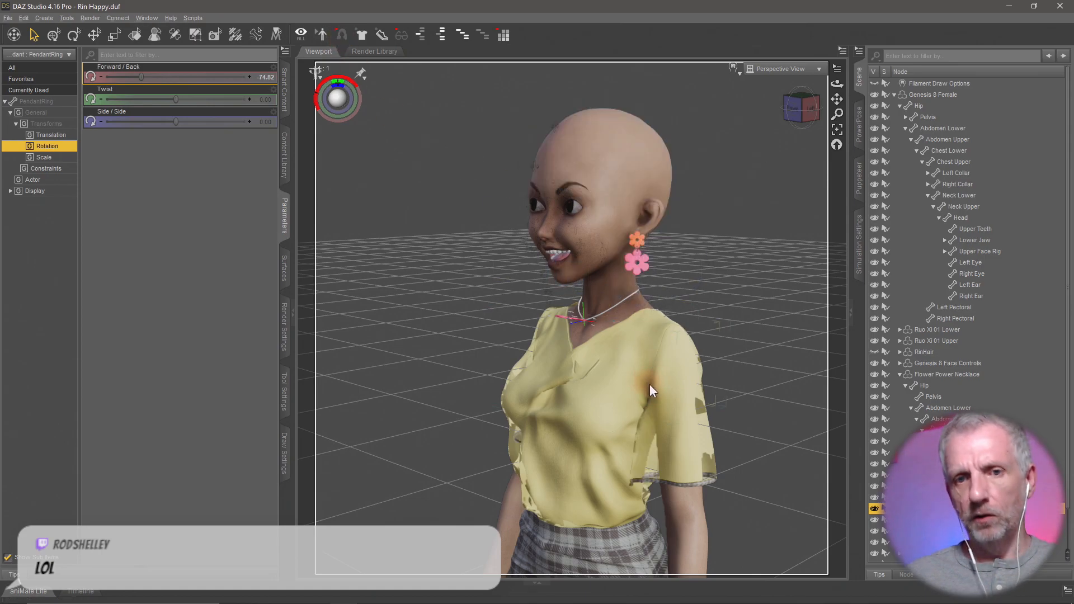
click(864, 252)
key(ctrl+s)
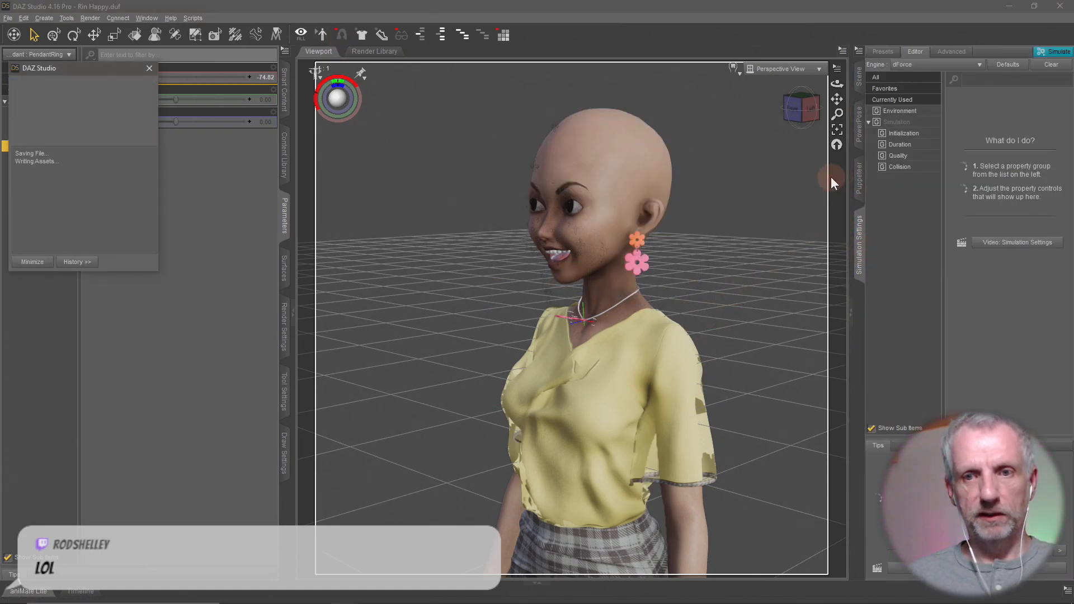
click(1051, 56)
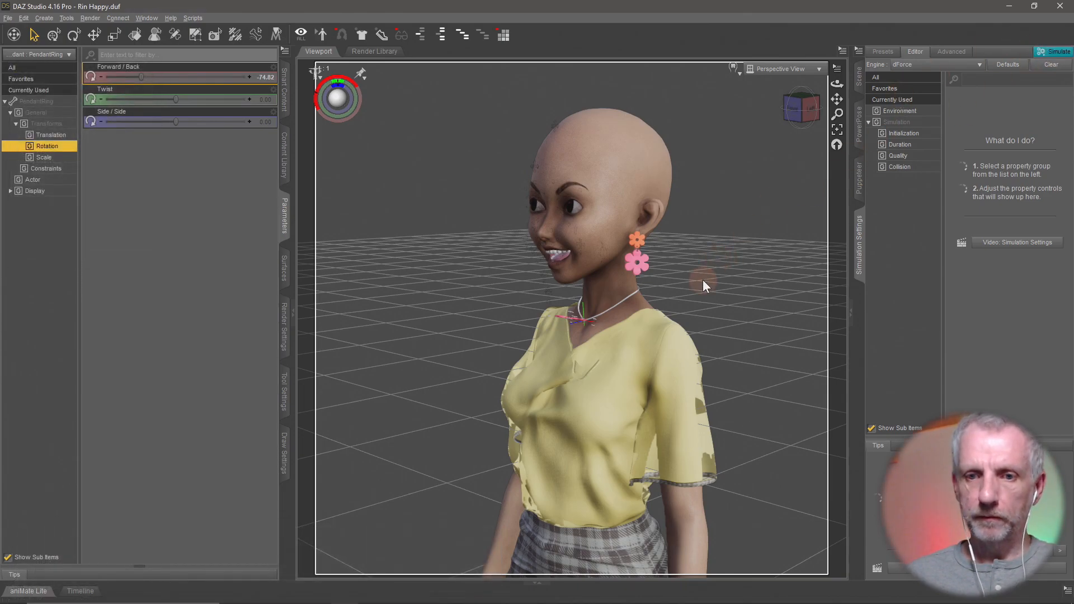
scroll(703, 280, up, 3)
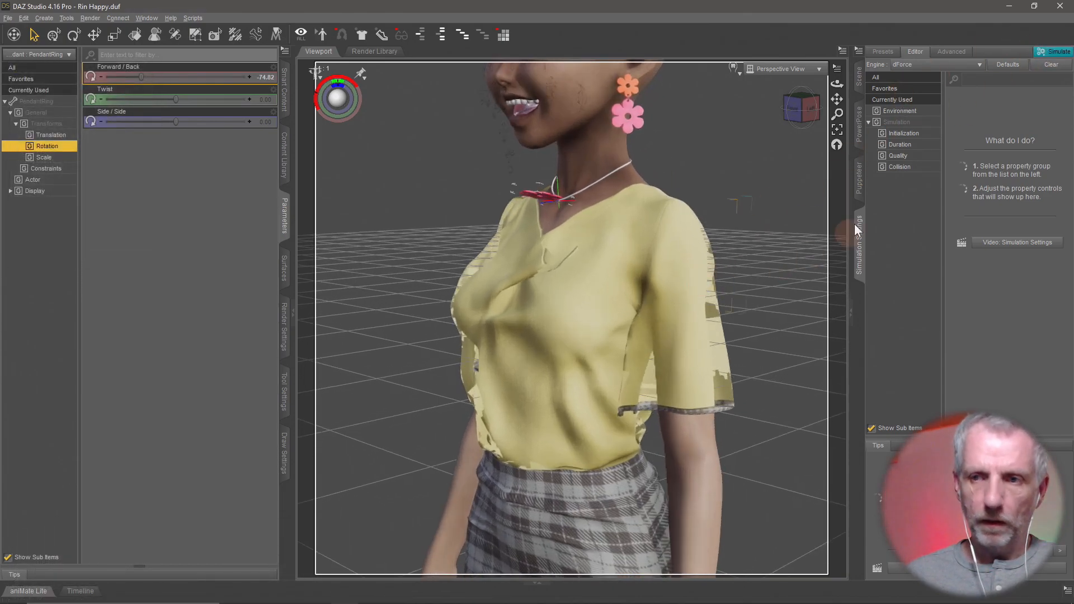
click(1055, 55)
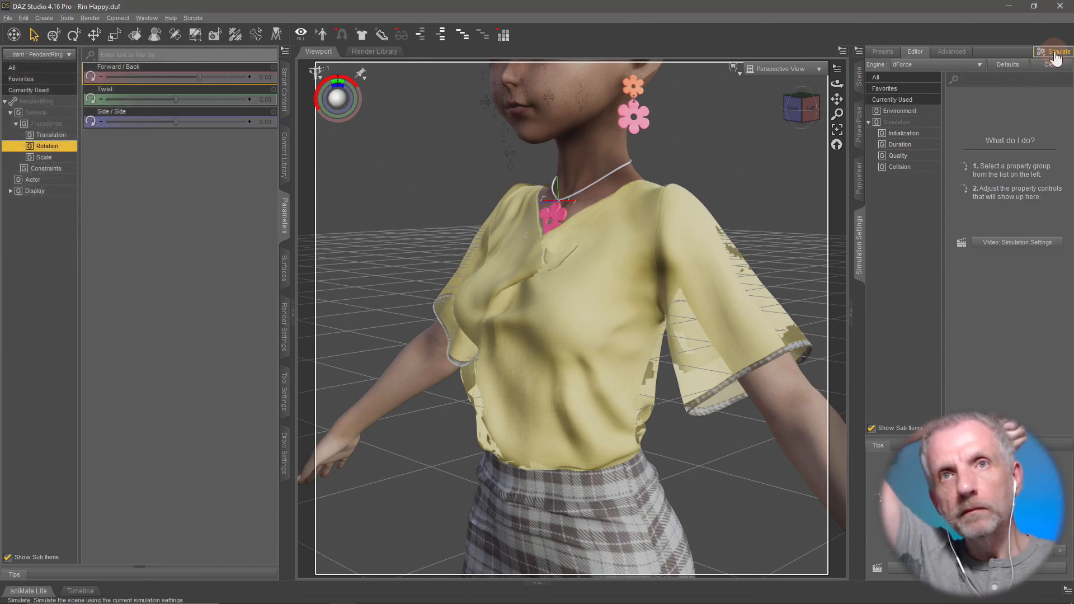
click(1057, 56)
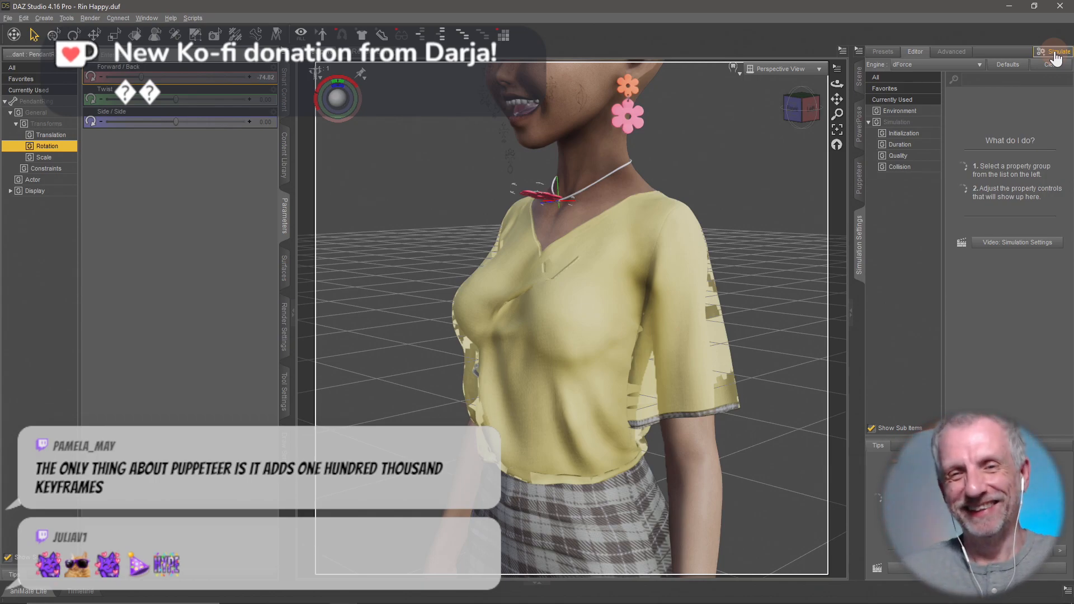
Step: Lower the flower pendant against the chest by setting the PendantRing's Forward / Back rotation to -5.98
scroll(663, 197, up, 3)
alt+drag(662, 197, 658, 189)
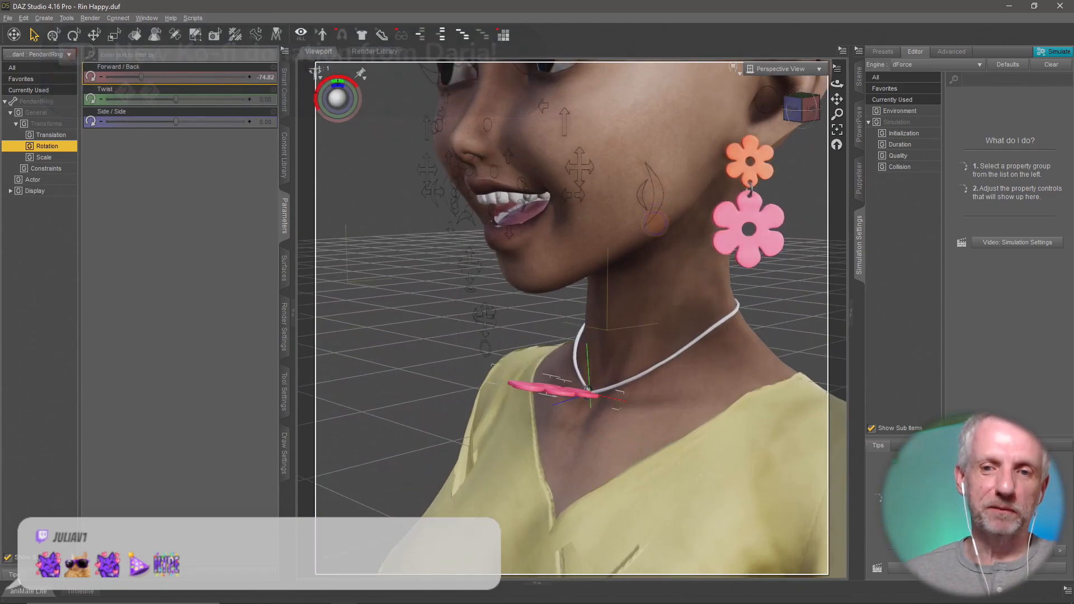
scroll(656, 223, up, 3)
alt+drag(683, 247, 685, 244)
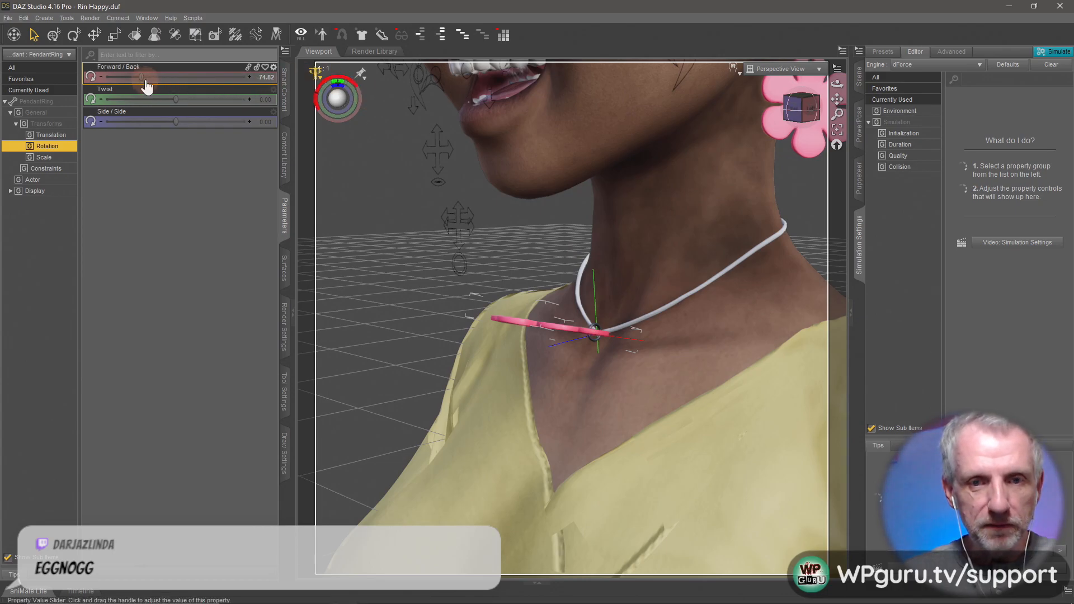
alt+drag(441, 279, 450, 278)
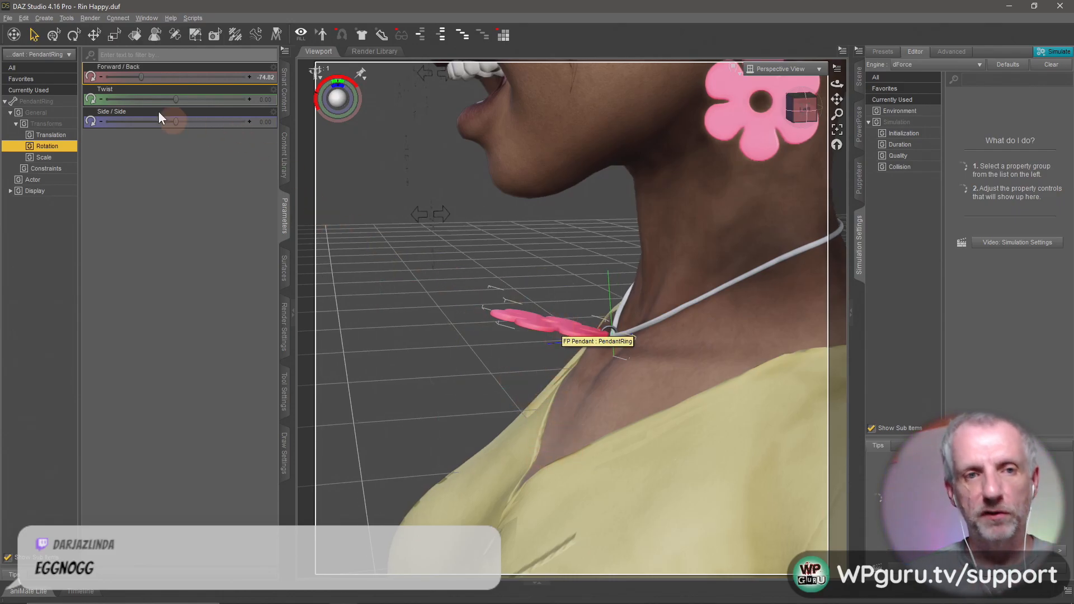
drag(137, 81, 196, 85)
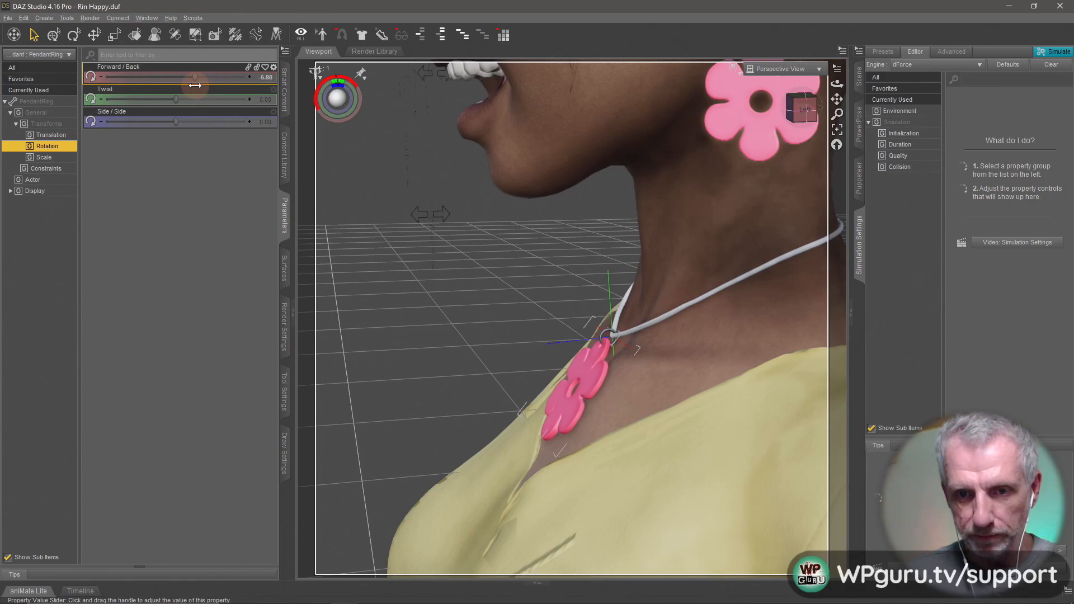
alt+drag(312, 240, 451, 258)
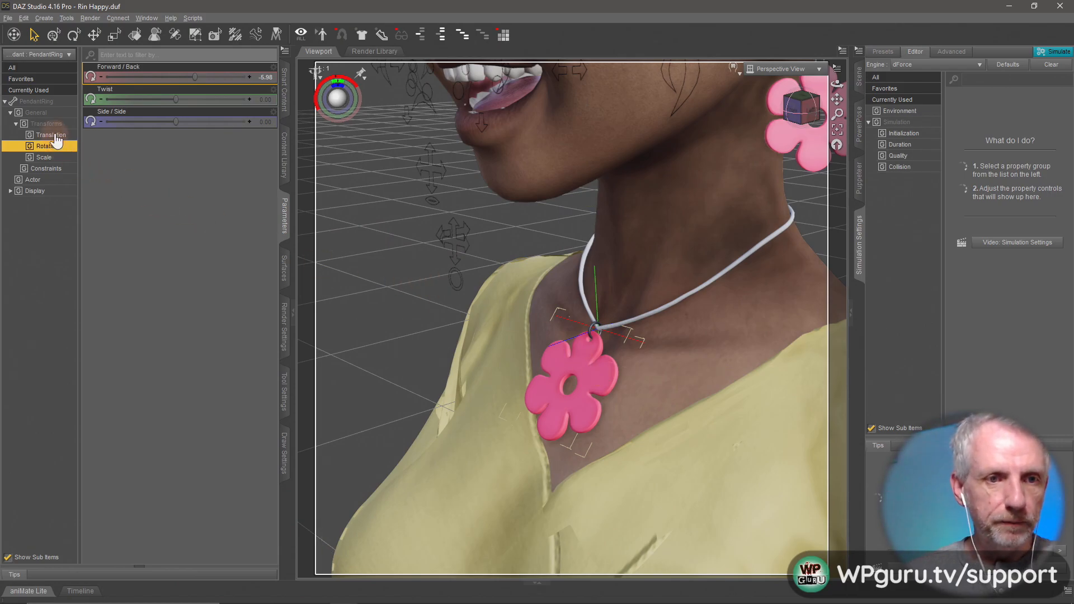
Step: Select the FP Pendant and enlarge its flower by setting Flower Larger to 31.9%
right_click(593, 364)
click(617, 378)
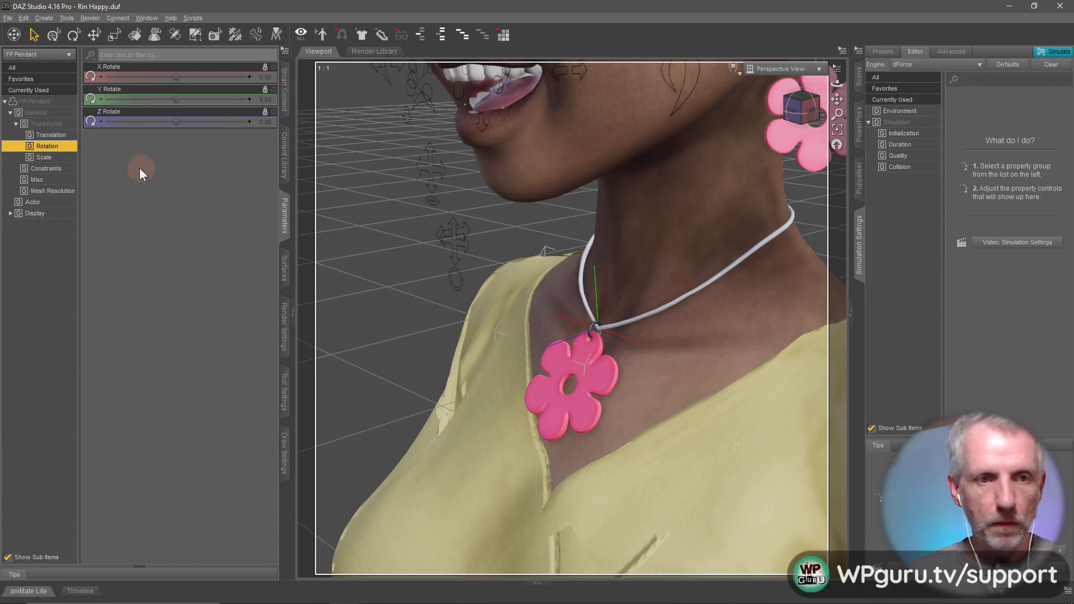
click(44, 202)
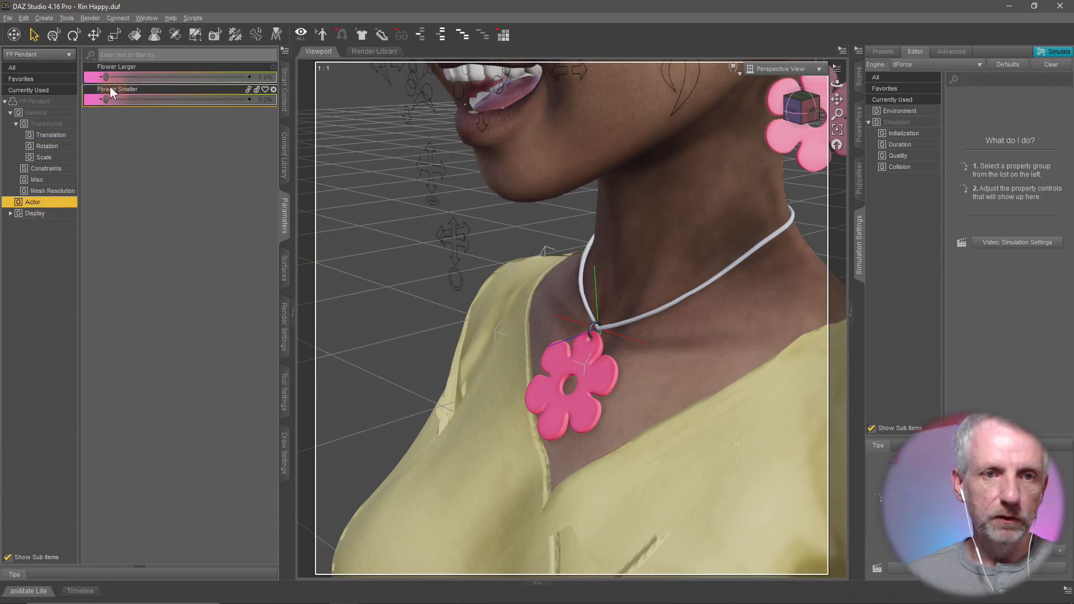
drag(107, 77, 150, 77)
scroll(525, 299, down, 5)
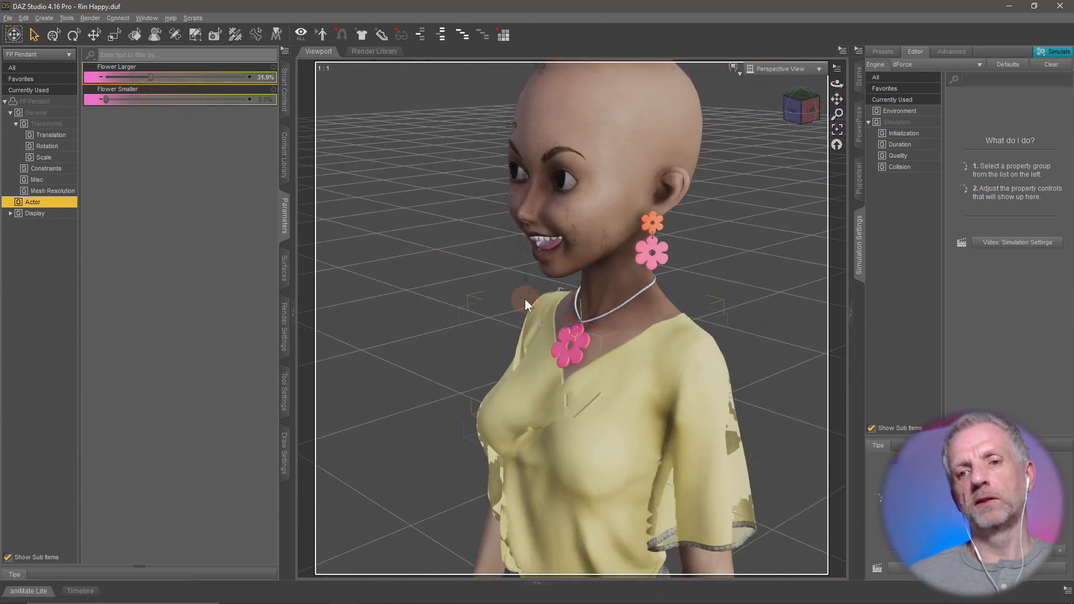
Step: Switch the viewport to the Camera view, then select Genesis 8 Female and collapse its scene hierarchy
click(808, 73)
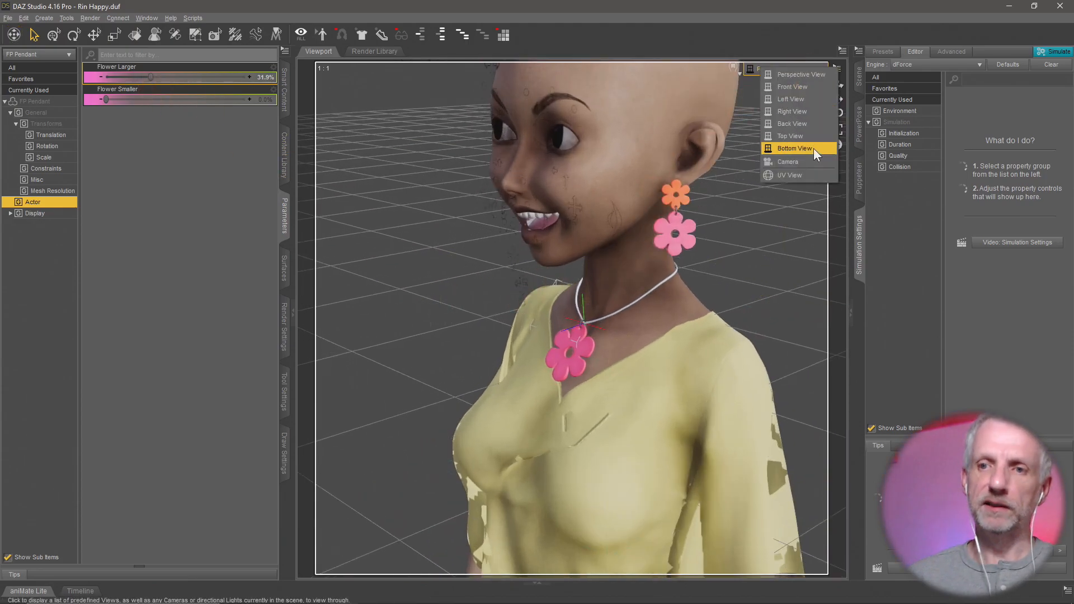
click(814, 164)
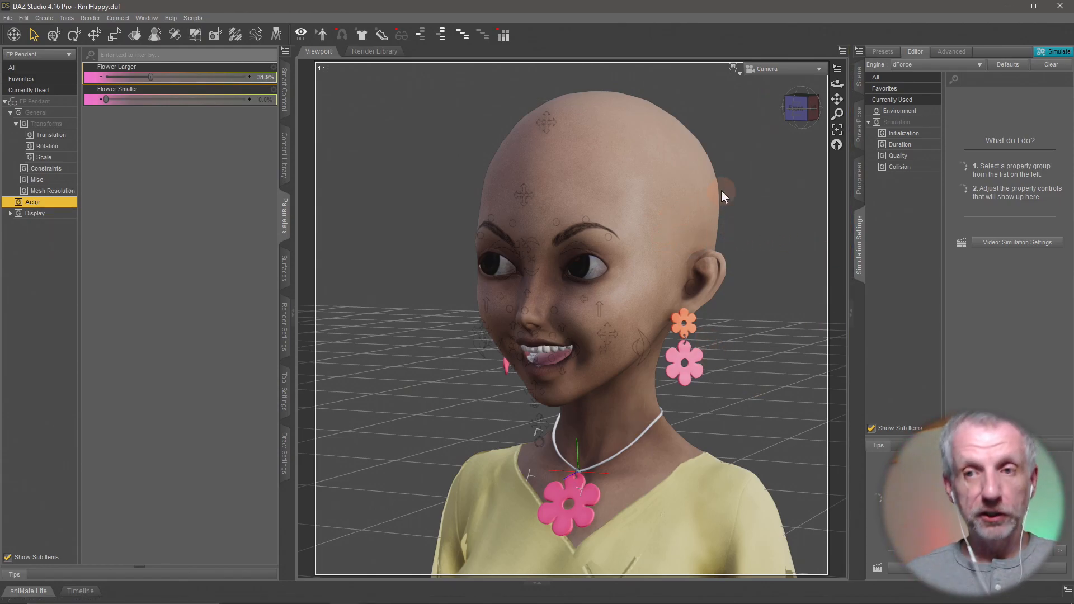
click(860, 84)
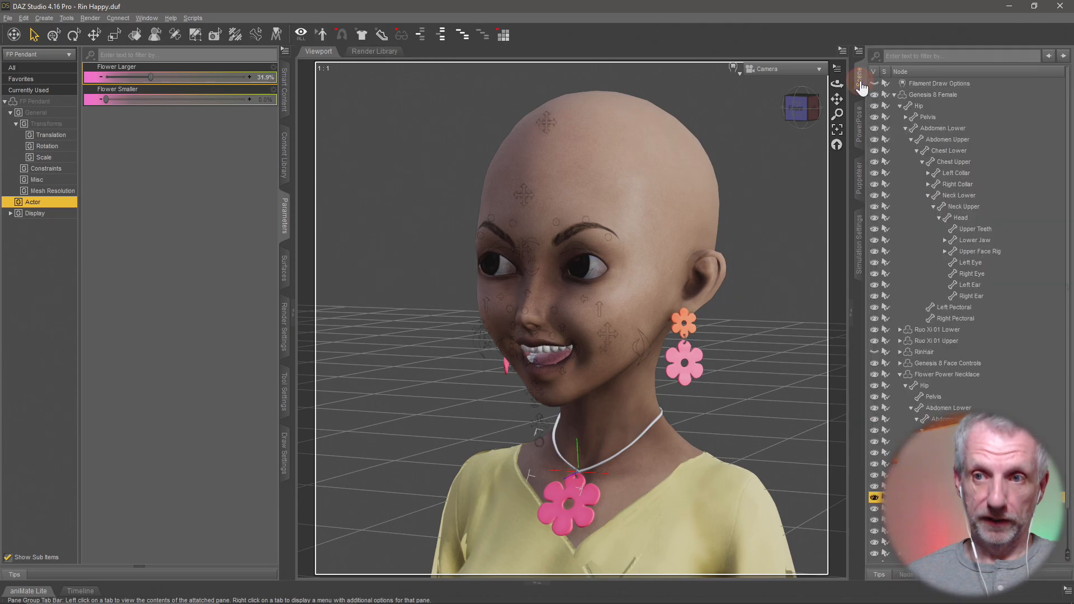
click(925, 95)
click(893, 95)
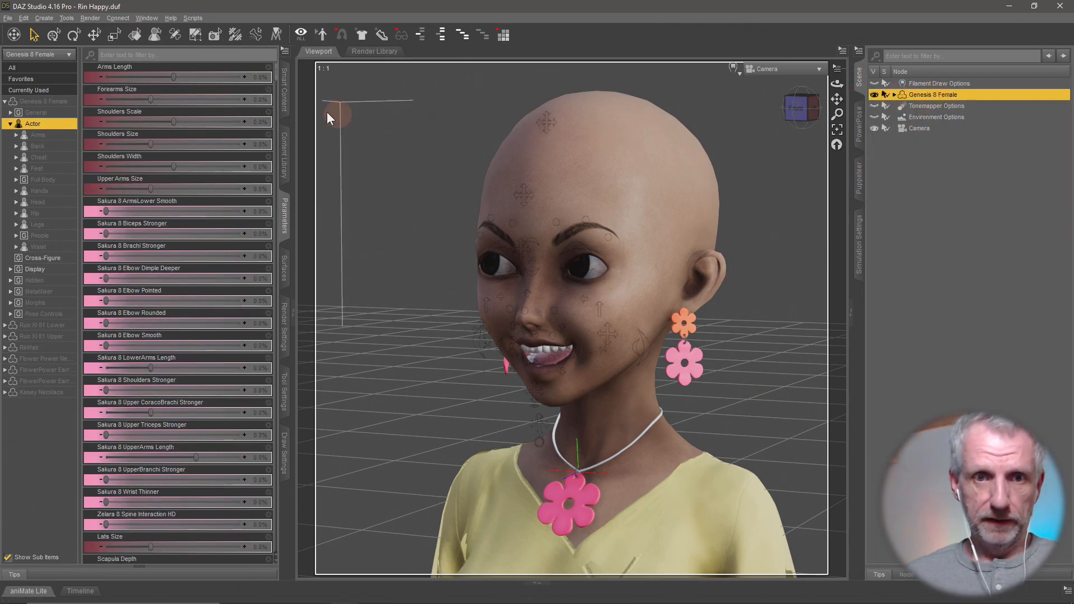
Step: Bring up the smart content for the selected figure and switch the viewport from the camera to Perspective View
click(284, 89)
click(772, 70)
click(765, 82)
scroll(617, 196, down, 3)
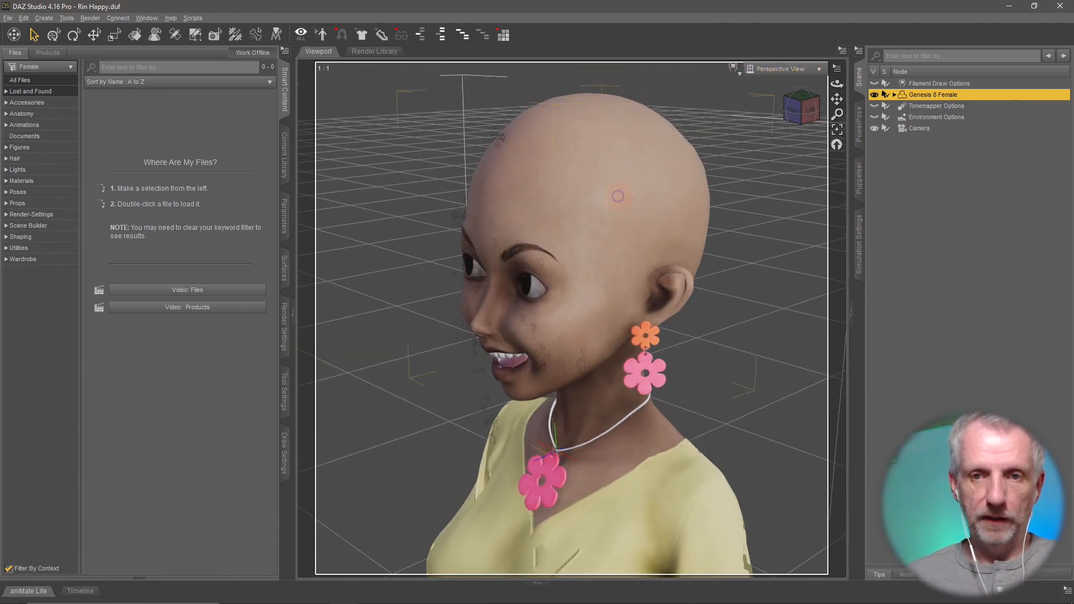
scroll(598, 238, up, 5)
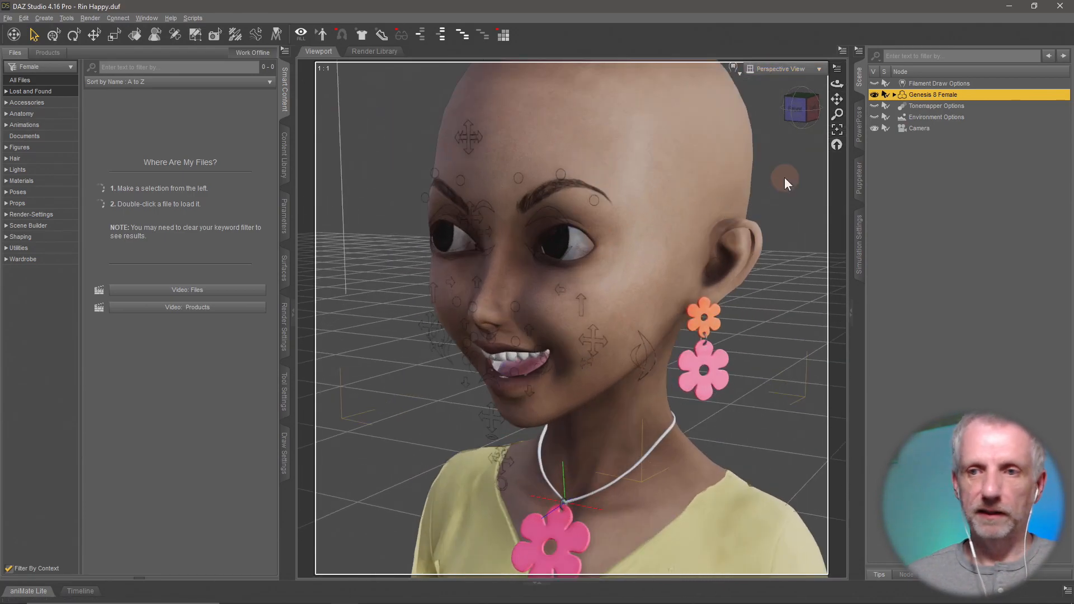
Step: Hide the Genesis 8 Face Controls node parented to the Genesis 8 Female figure
right_click(561, 179)
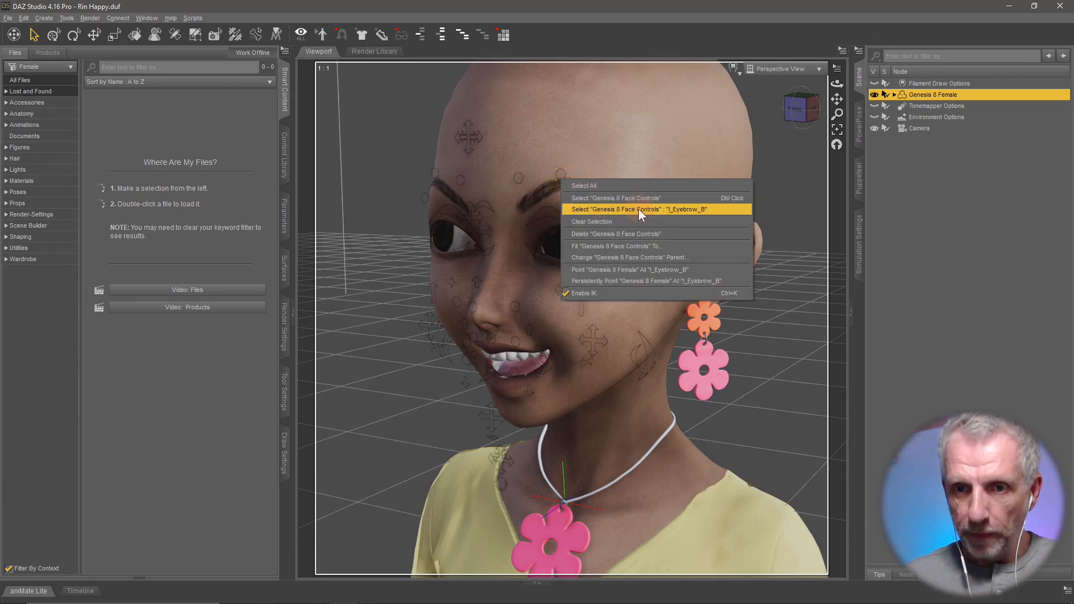
click(645, 229)
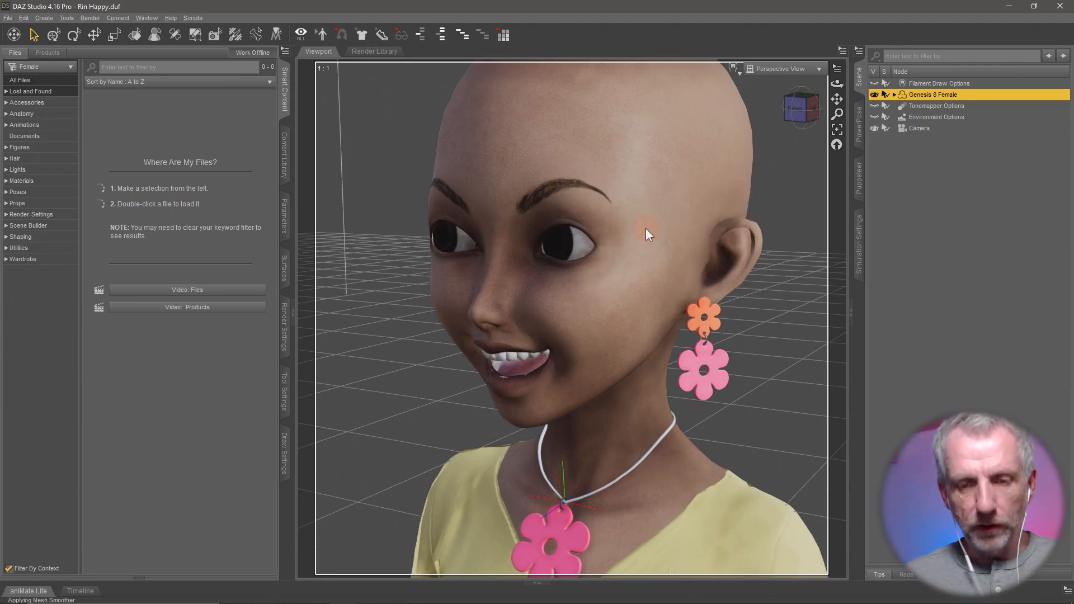
click(894, 95)
scroll(962, 381, down, 1)
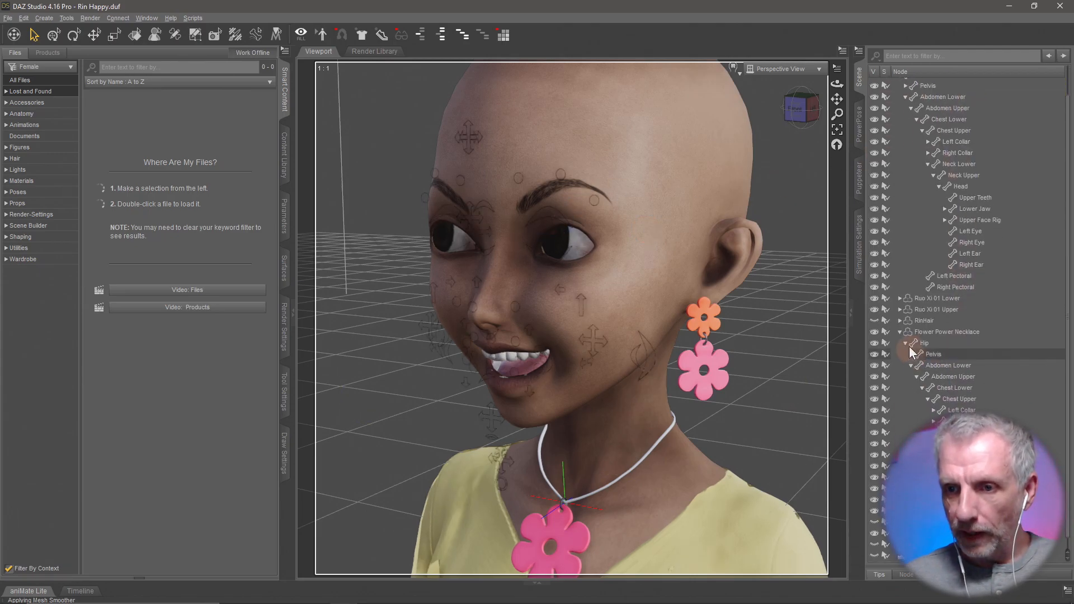
click(900, 332)
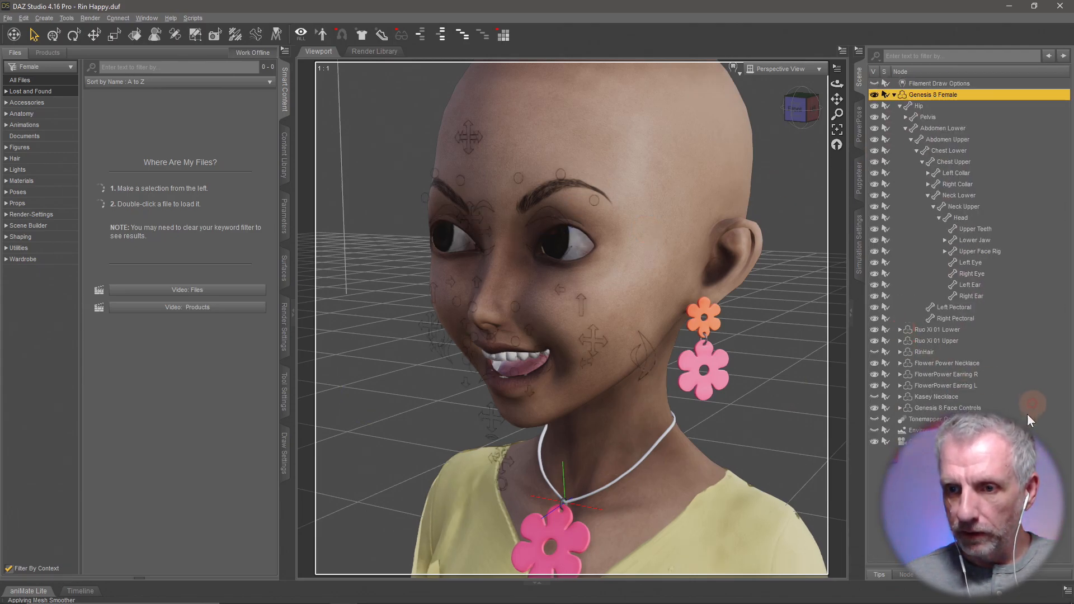
click(875, 408)
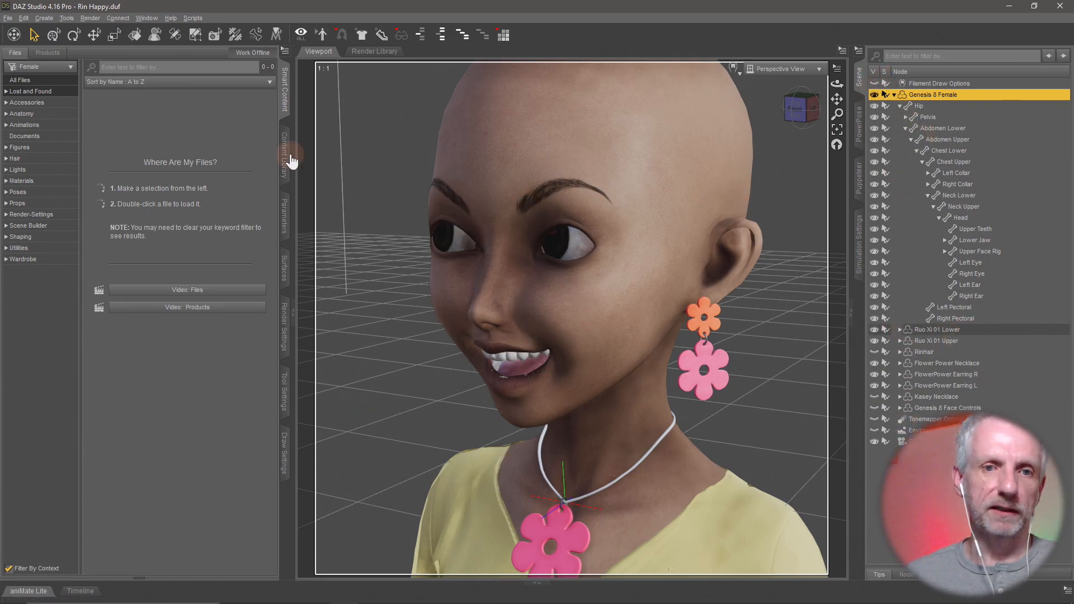
Step: Load the Bridget 8 Glasses from the accessories onto the Genesis 8 Female figure
click(46, 103)
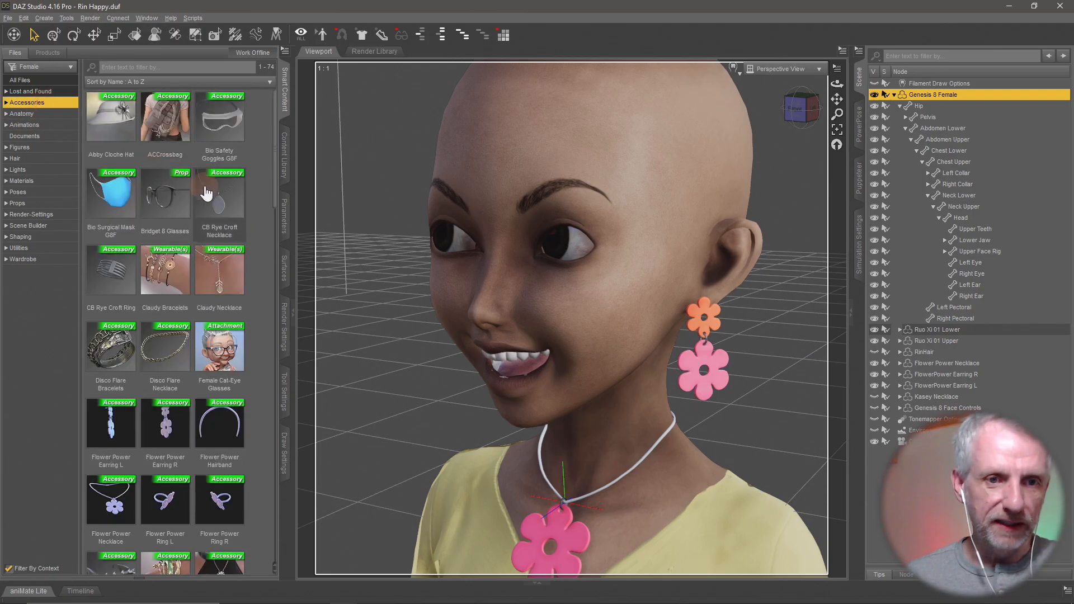
double_click(178, 205)
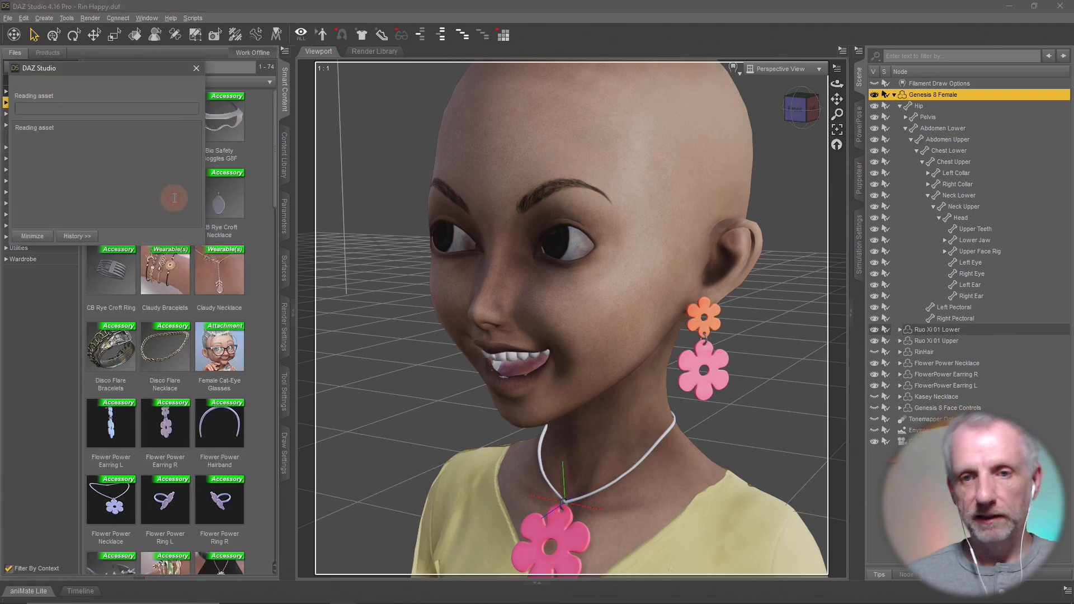
mouse_move(600, 364)
alt+mouse_down()
mouse_move(535, 364)
mouse_move(599, 363)
alt+mouse_up()
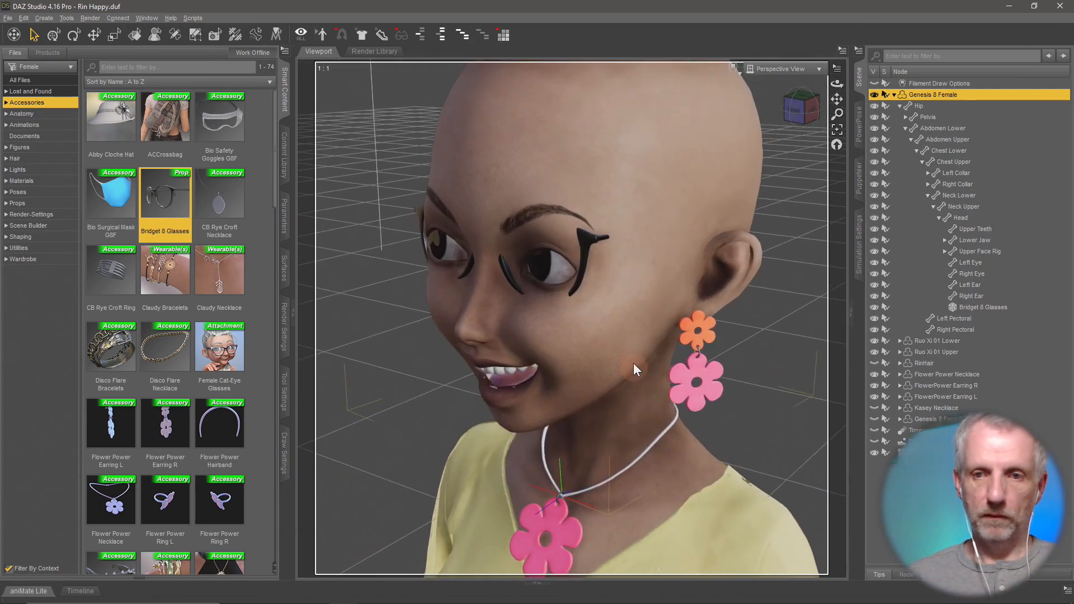
Step: Select the Bridget 8 Glasses on the figure's face and show their morph parameters
right_click(585, 249)
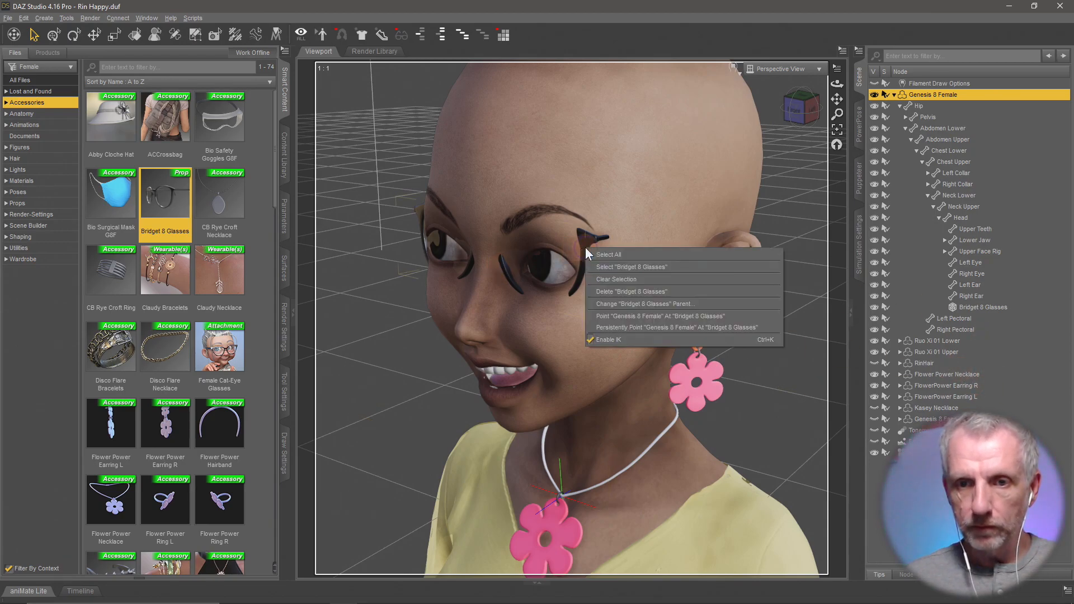
click(653, 269)
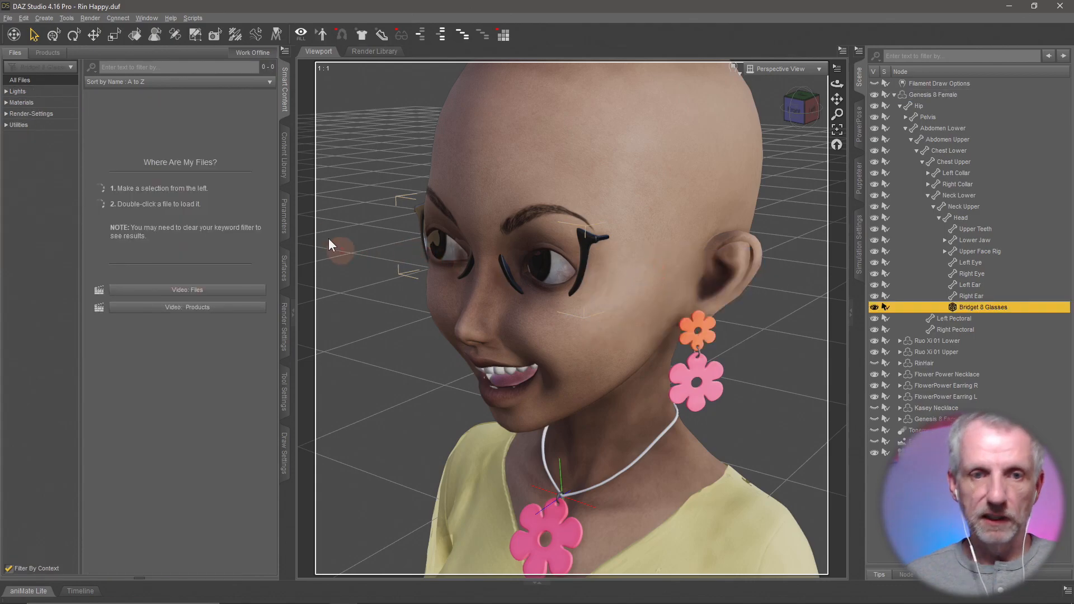
click(286, 226)
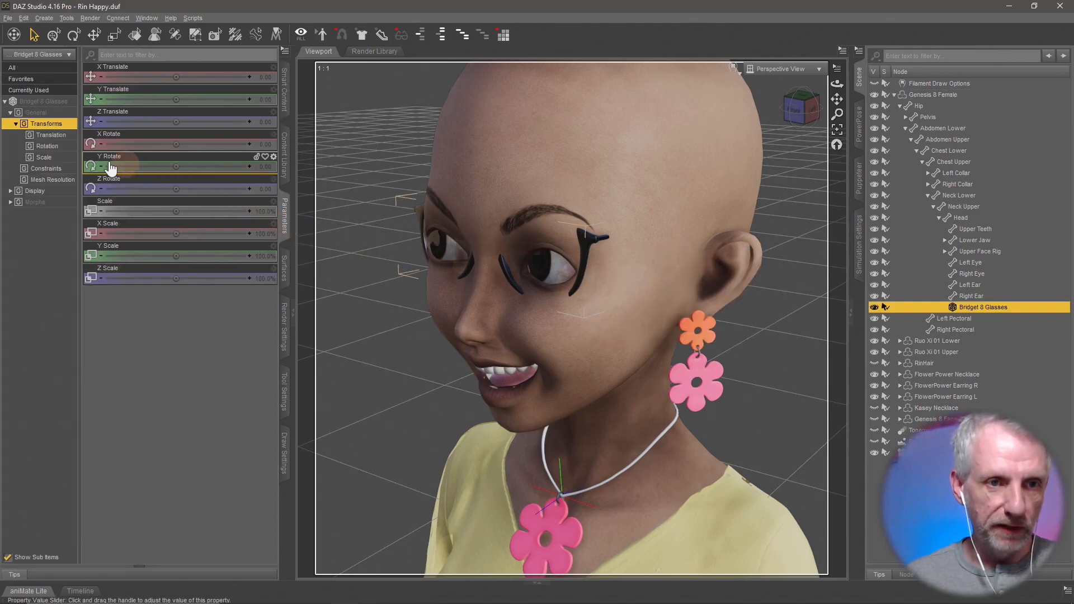
click(48, 205)
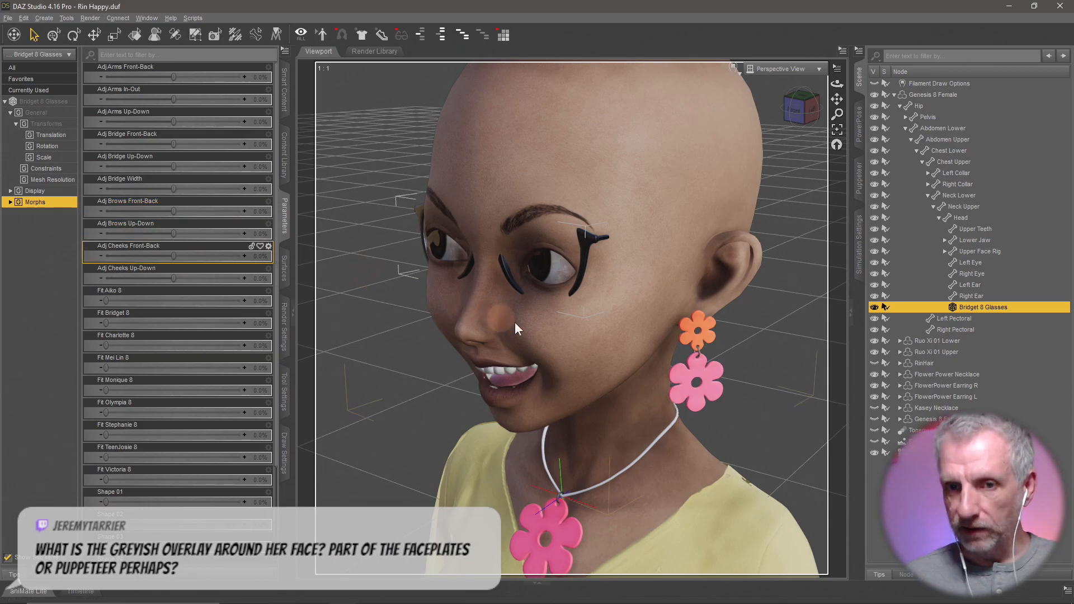
Step: Move the glasses forward with the Universal tool so the frame sits in front of the eyes instead of inside the face
alt+drag(560, 336, 486, 336)
scroll(552, 324, down, 10)
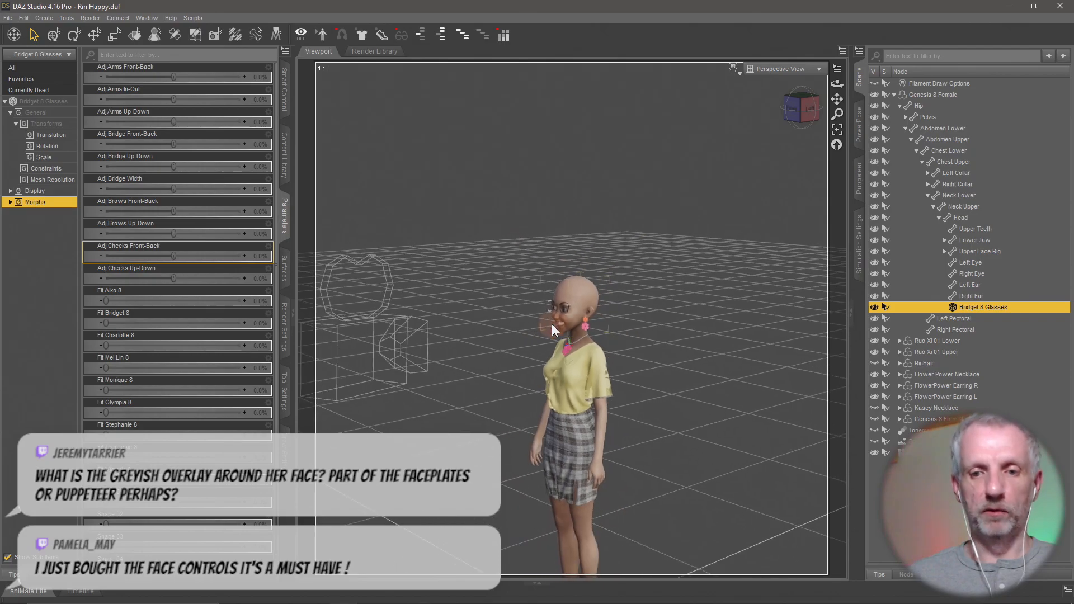
alt+drag(552, 324, 599, 310)
alt+middle_drag(599, 311, 556, 249)
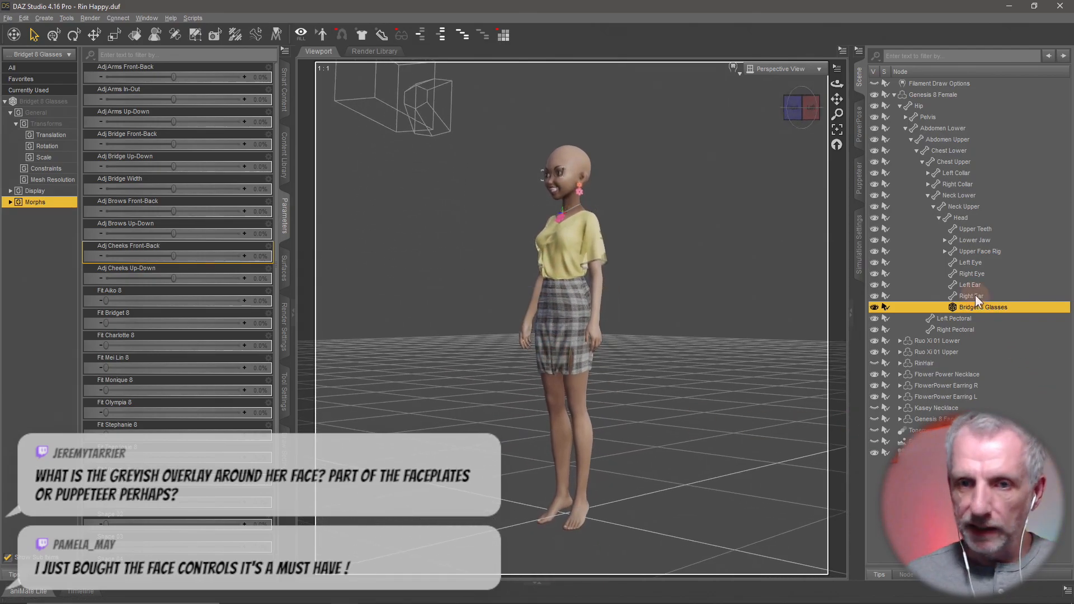
click(54, 35)
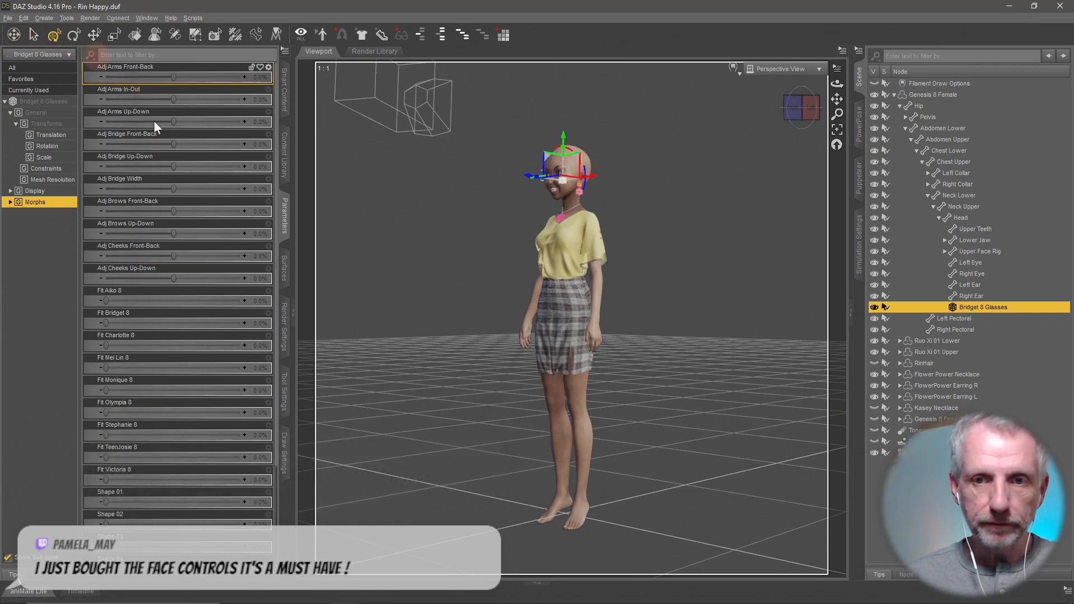
key(ctrl+f)
alt+drag(672, 357, 666, 361)
drag(528, 378, 555, 382)
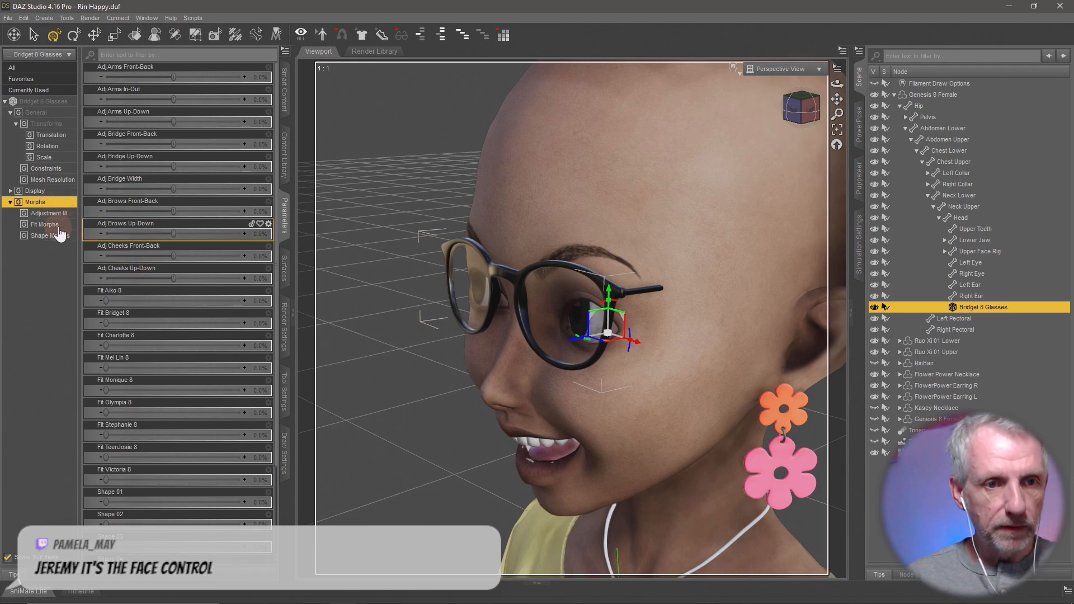
Step: Try the glasses' Shape 01 and Shape 02 morphs one at a time, returning both to 0%
click(56, 226)
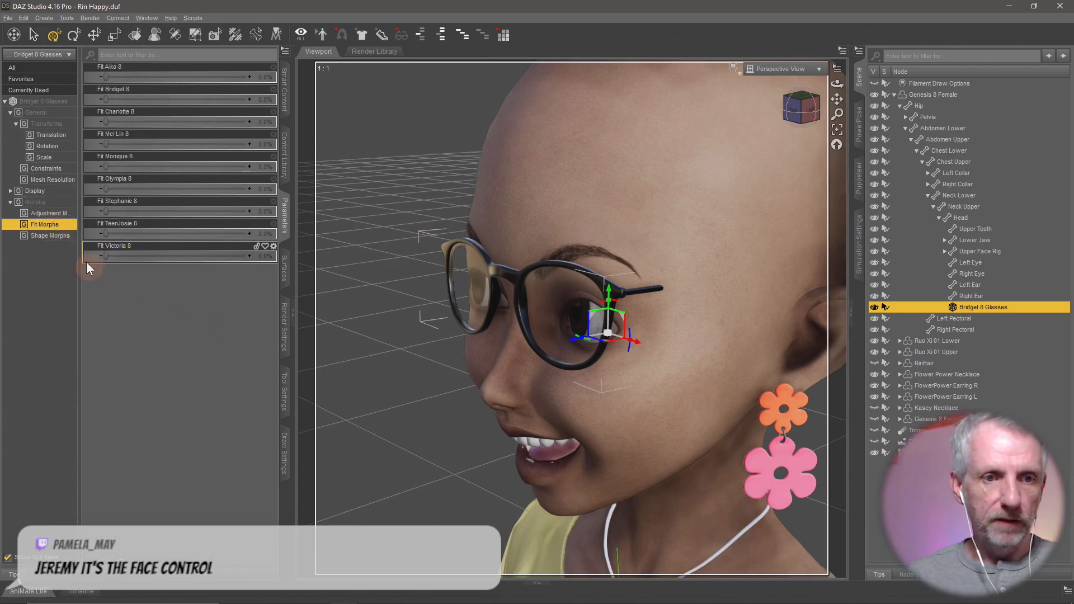
click(59, 245)
drag(112, 78, 18, 80)
drag(212, 108, 282, 109)
drag(515, 329, 470, 331)
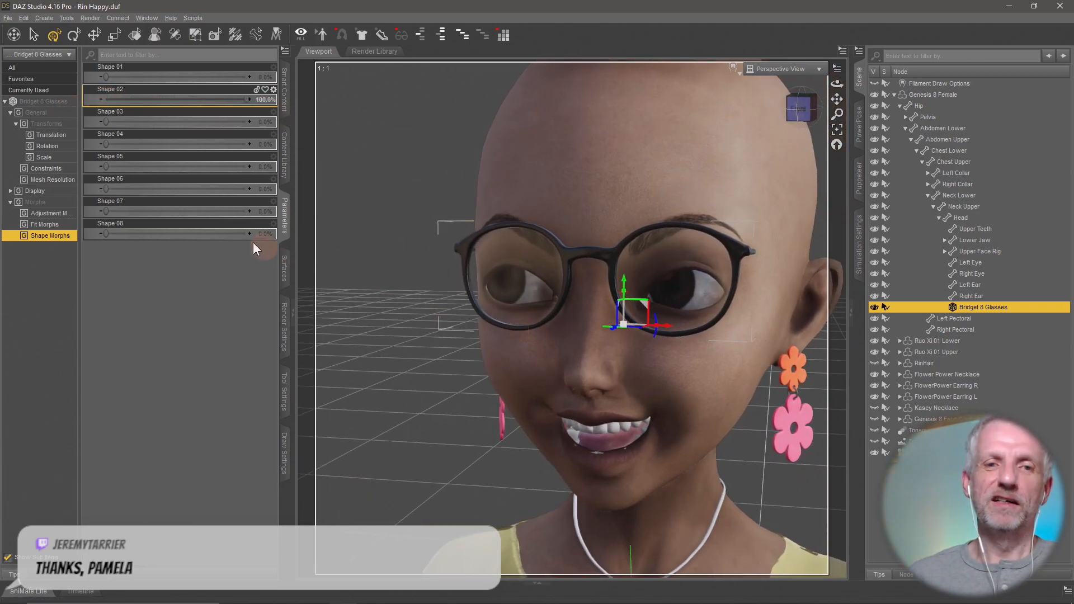
drag(249, 99, 106, 99)
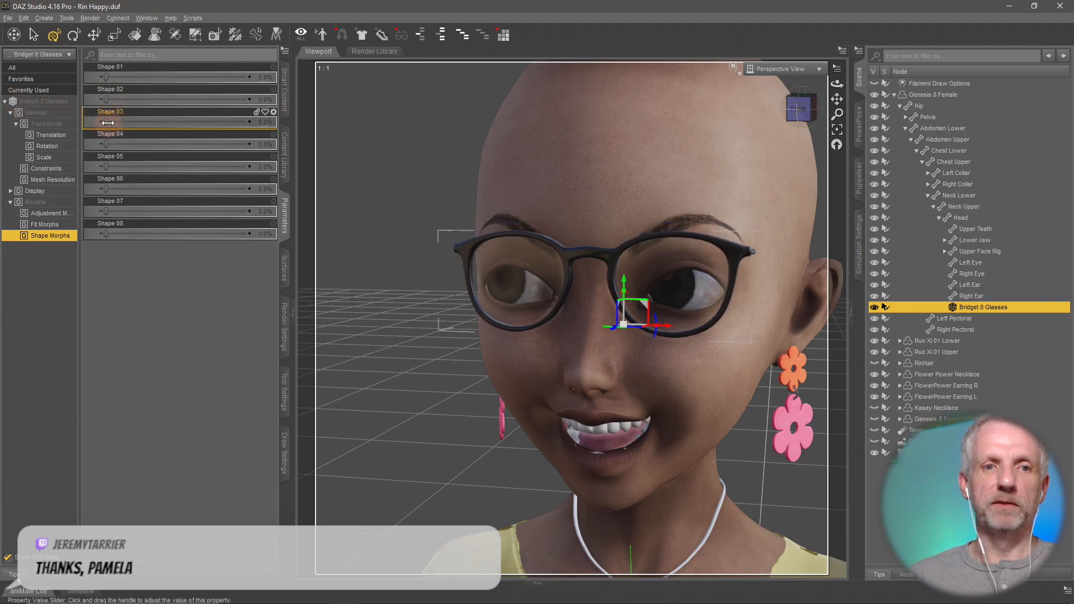
Step: Try the Shape 03, Shape 04, Shape 05 and Shape 06 morphs in turn, returning each to 0%
drag(107, 122, 72, 135)
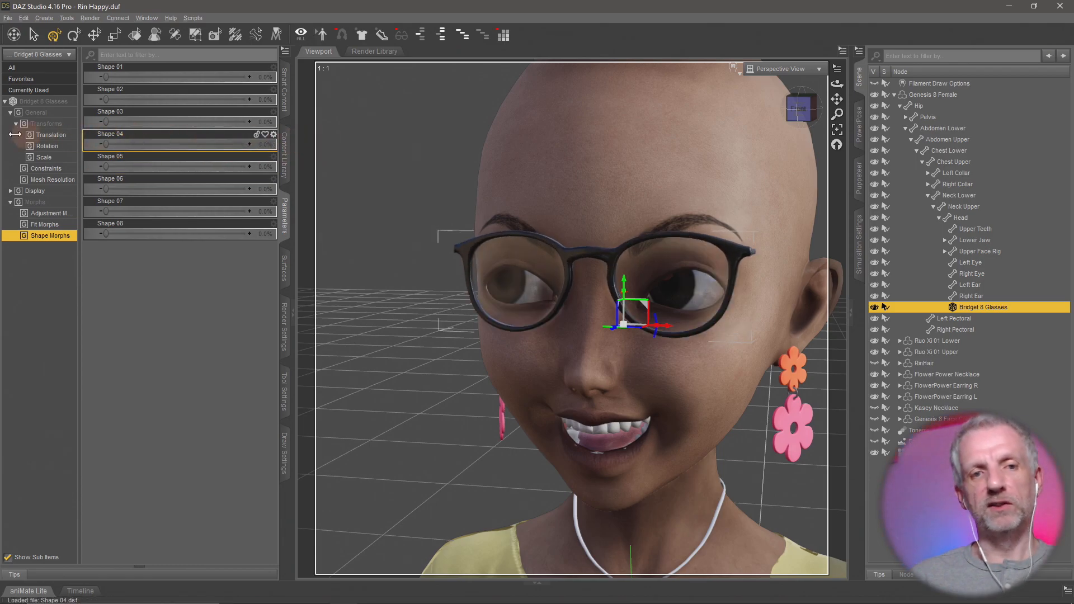
drag(128, 163, 295, 173)
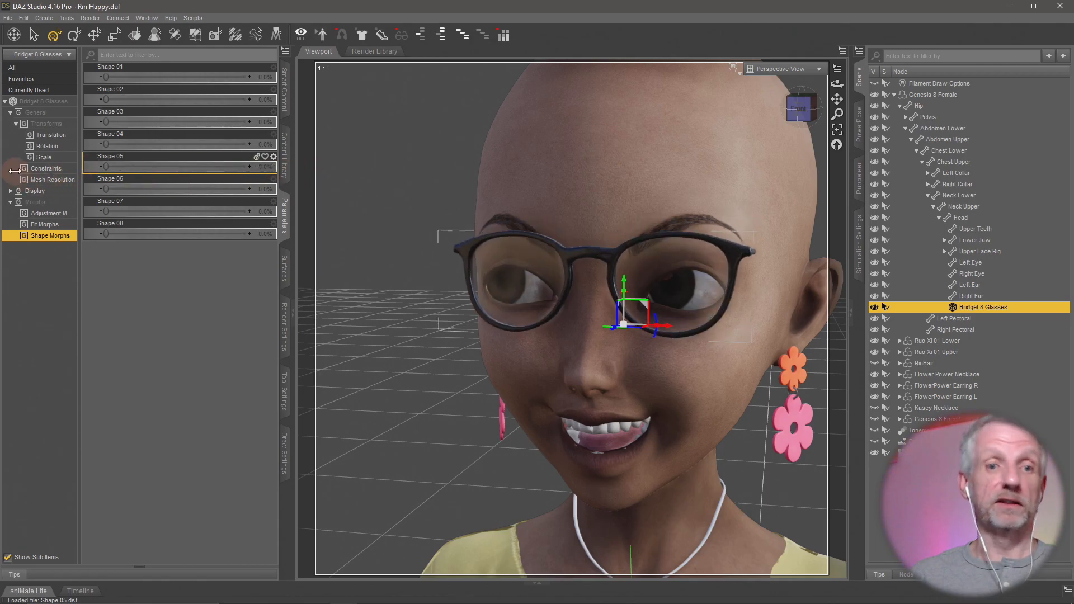
drag(105, 191, 72, 182)
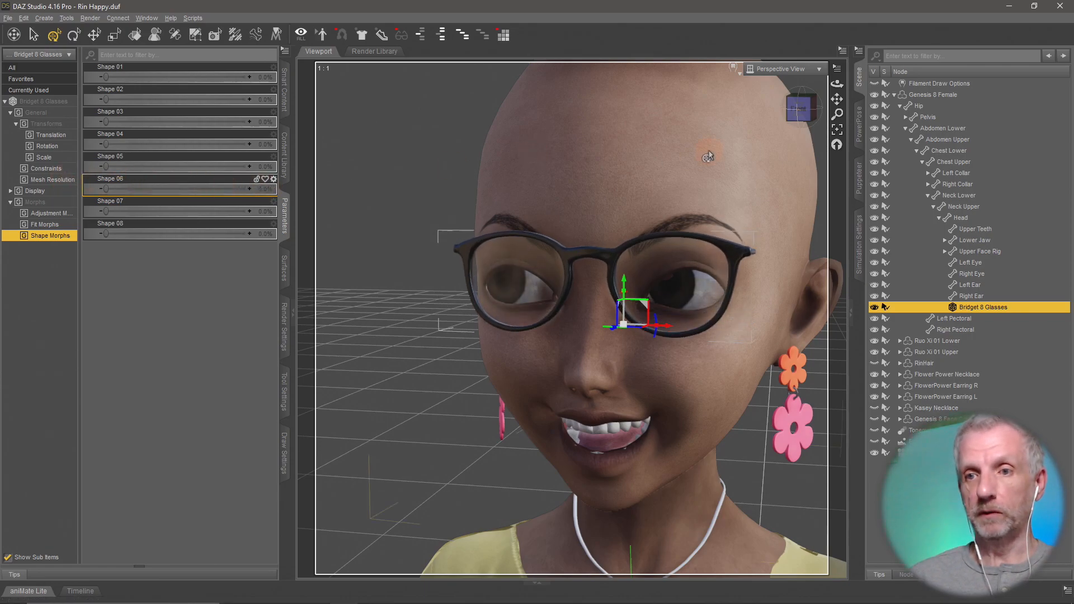
Step: Store separate Puppeteer points for the default glasses frame, Shape 07 at 100% and Shape 08 at 100%
click(859, 180)
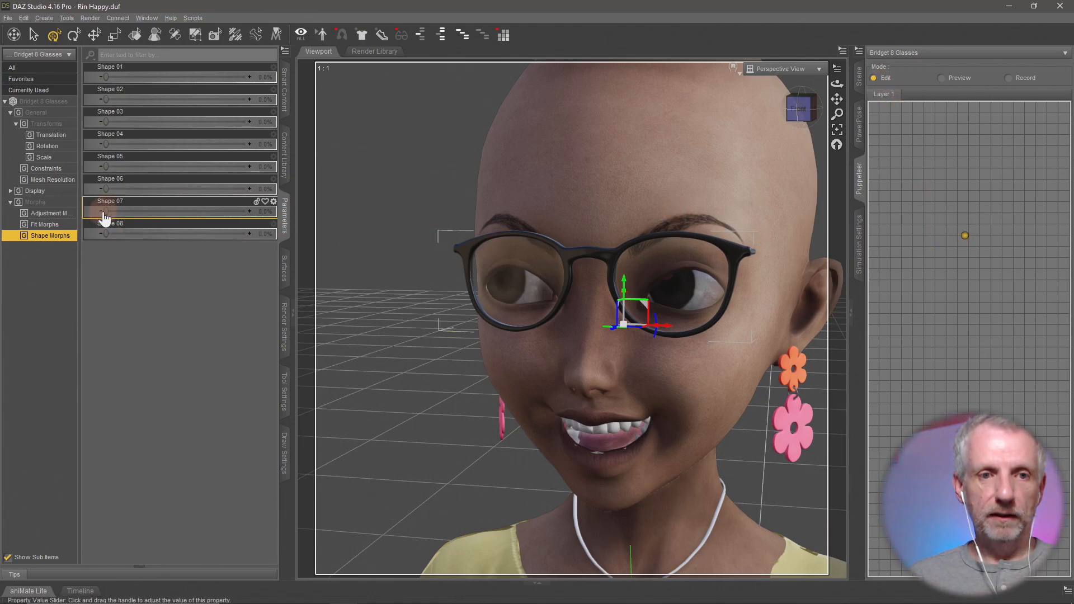
drag(105, 211, 334, 221)
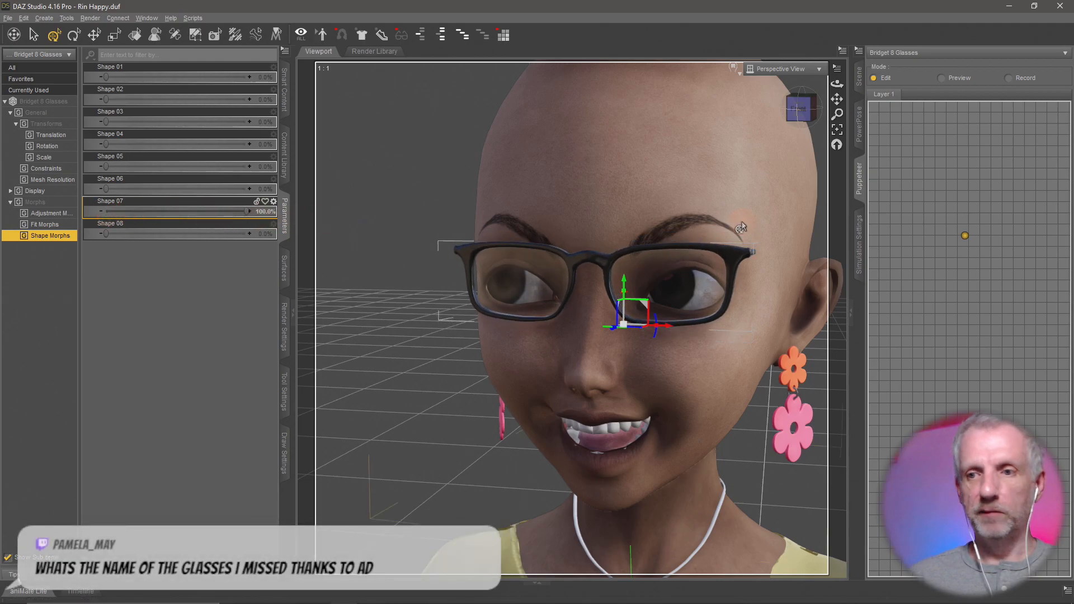
drag(240, 218, 286, 239)
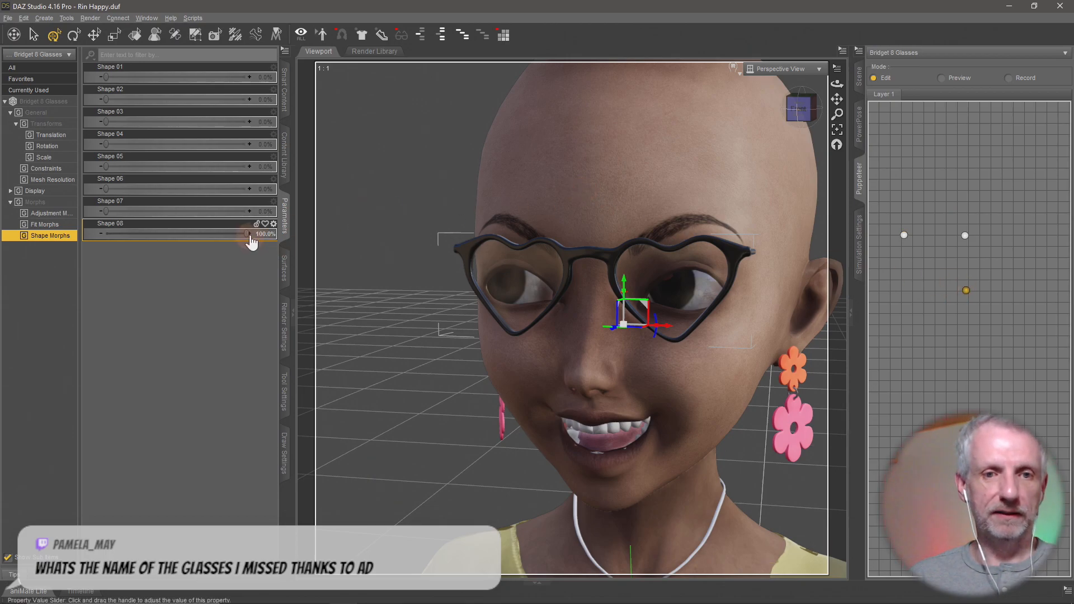
Step: Reset Shape 08 to 0% and add a Puppeteer point for Shape 06 at 100%
drag(157, 236, 34, 241)
drag(106, 189, 35, 168)
drag(106, 145, 12, 147)
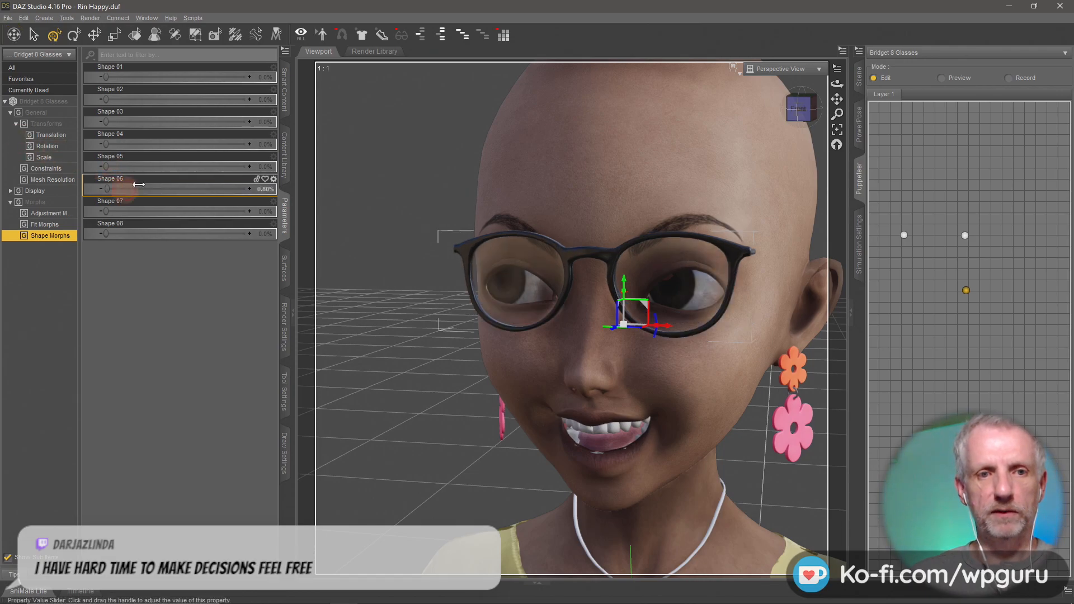
drag(106, 189, 297, 191)
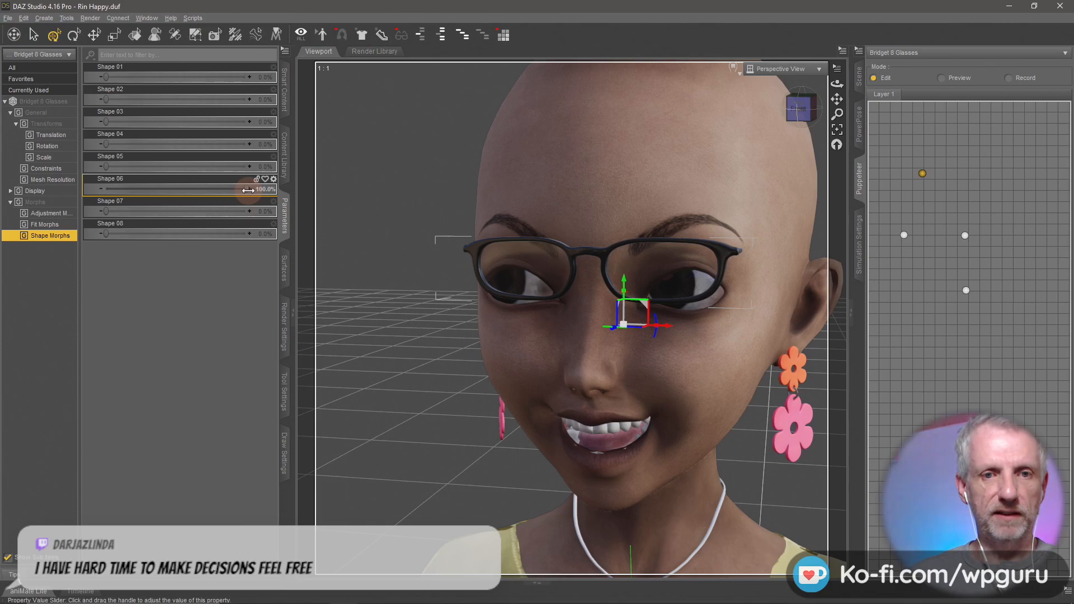
Step: Return Shape 06 to 0%, set Shape 03 to 100% and store it as another Puppeteer point
drag(248, 190, 12, 191)
drag(170, 133, 293, 139)
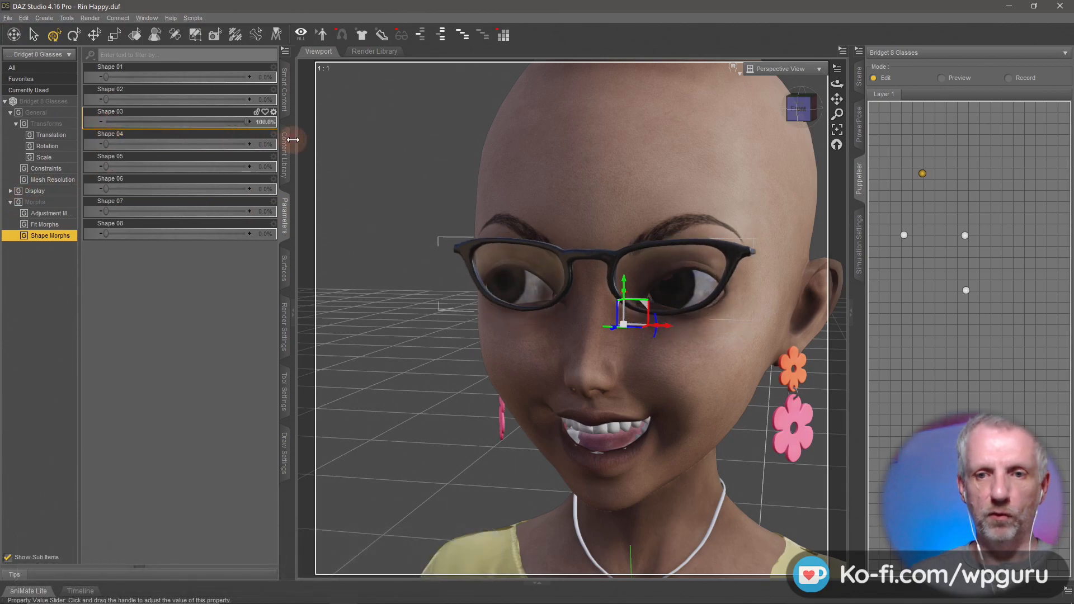
click(987, 159)
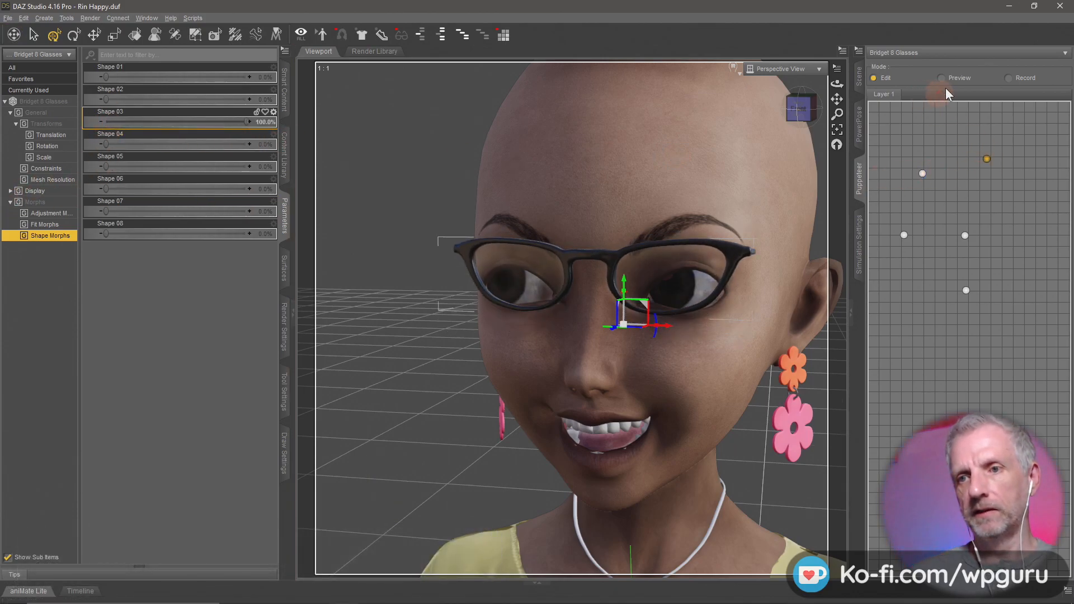
Step: Preview the Puppeteer points and blend the glasses into a mix of mainly Shape 08 and Shape 07
drag(963, 236, 912, 230)
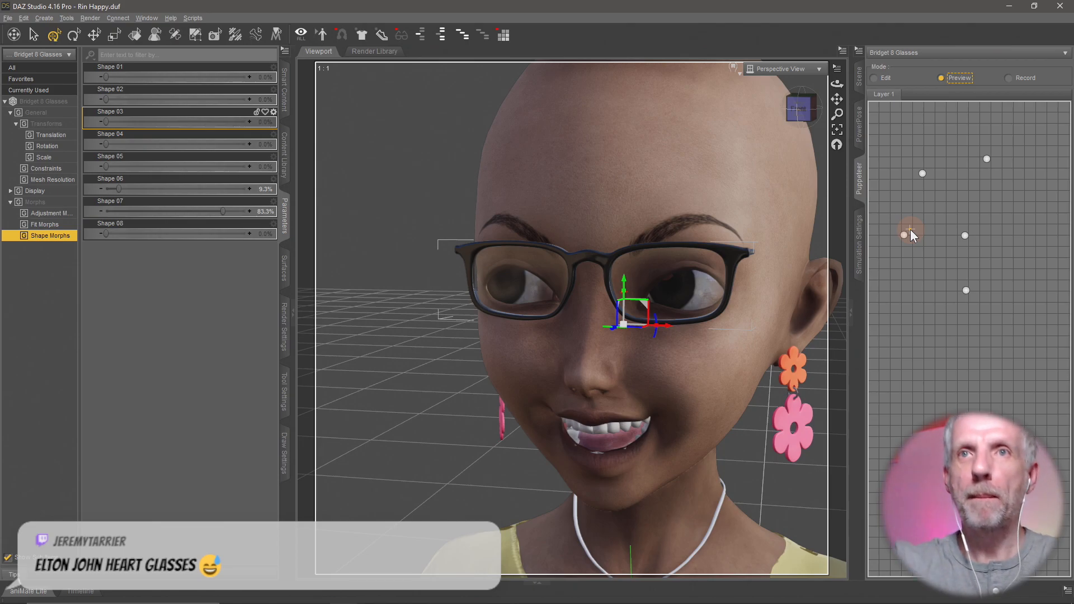
mouse_move(909, 231)
mouse_down()
mouse_move(936, 288)
mouse_move(941, 278)
mouse_up()
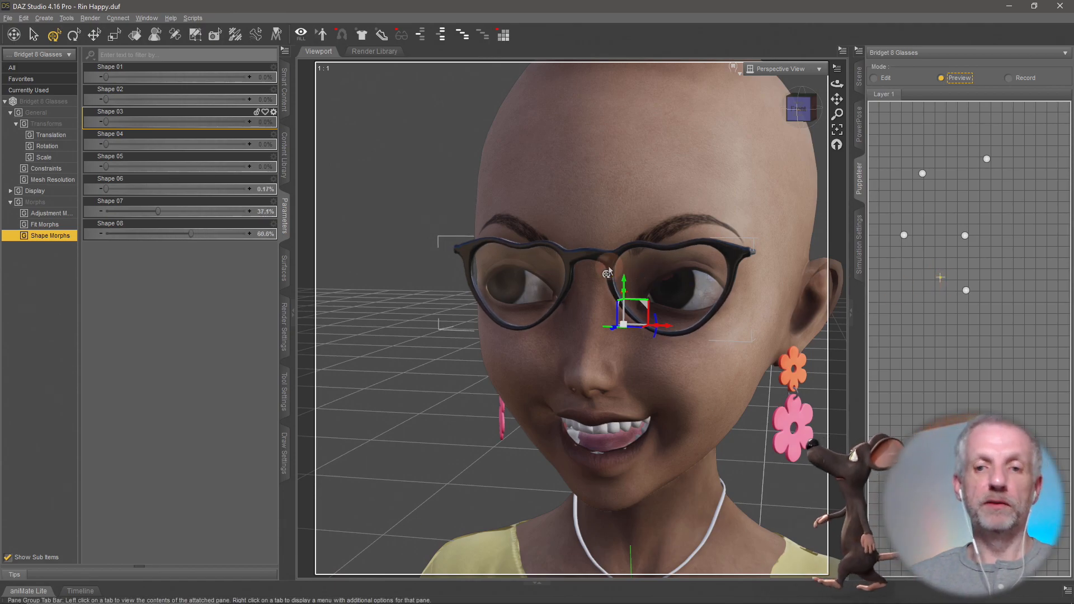
Step: Select the glasses' Lenses surface, clear the surface search filter and show its Base settings
scroll(525, 298, up, 2)
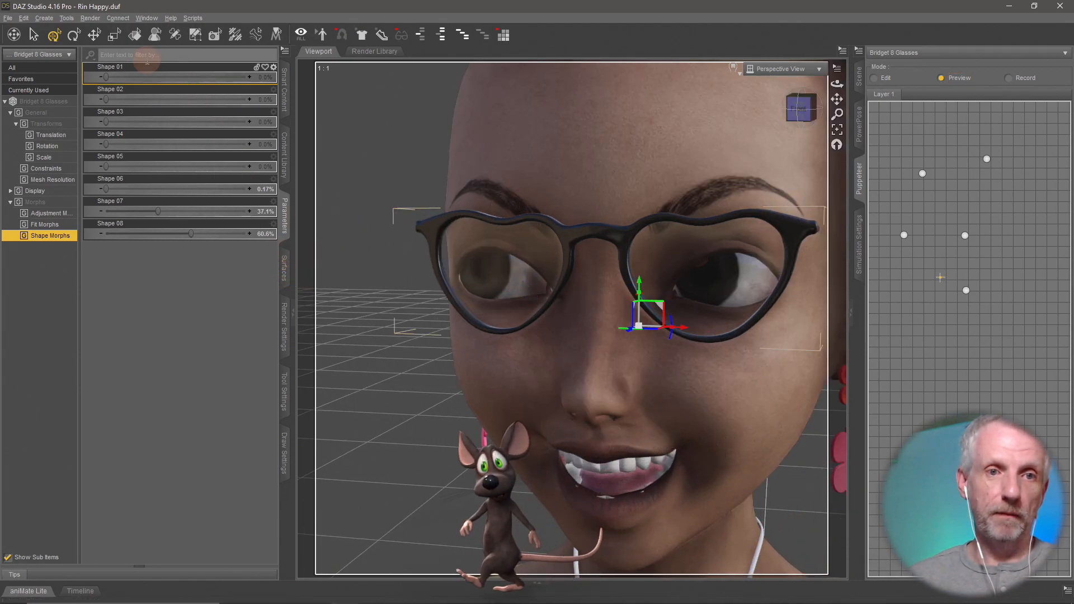
click(136, 39)
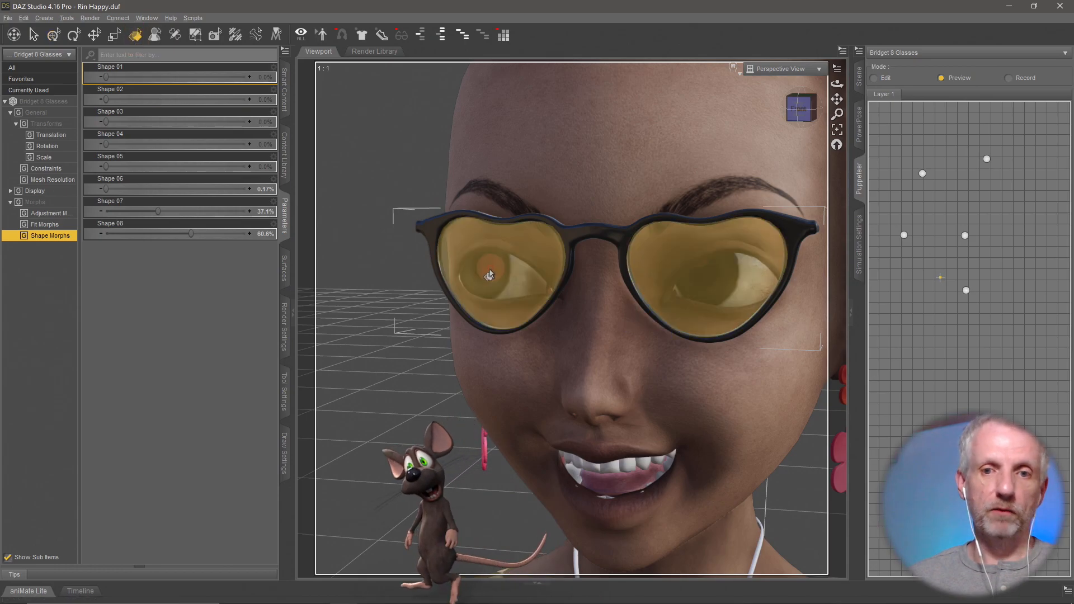
click(284, 269)
click(11, 144)
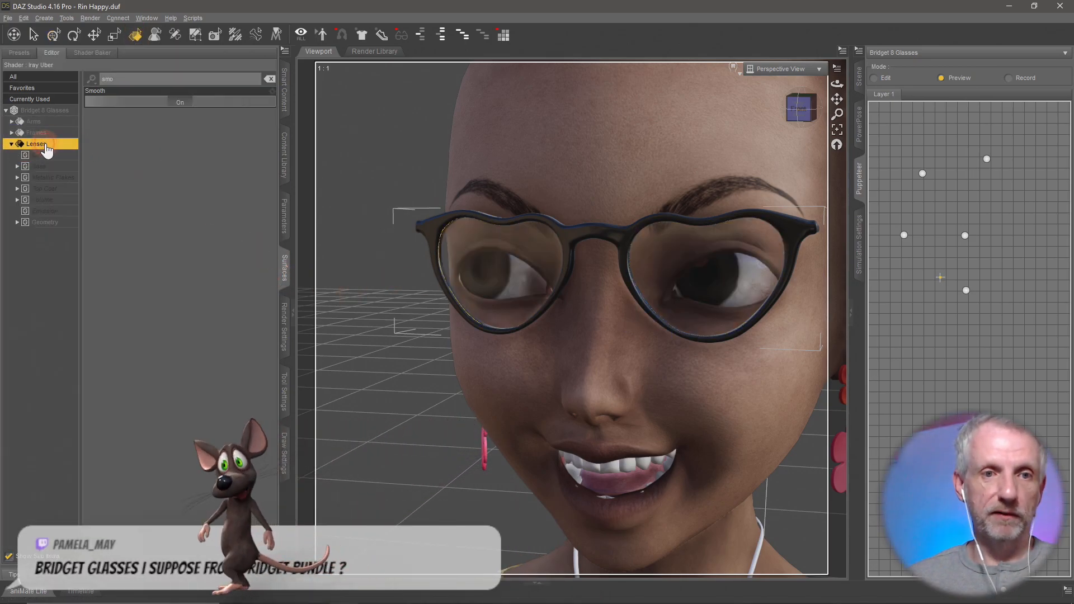
click(270, 79)
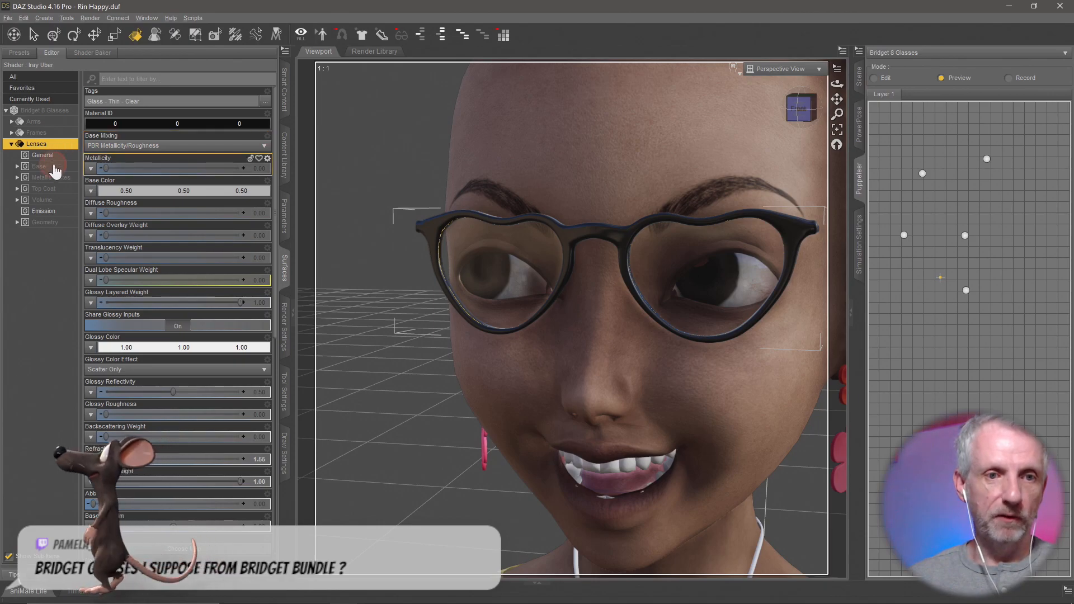
click(51, 166)
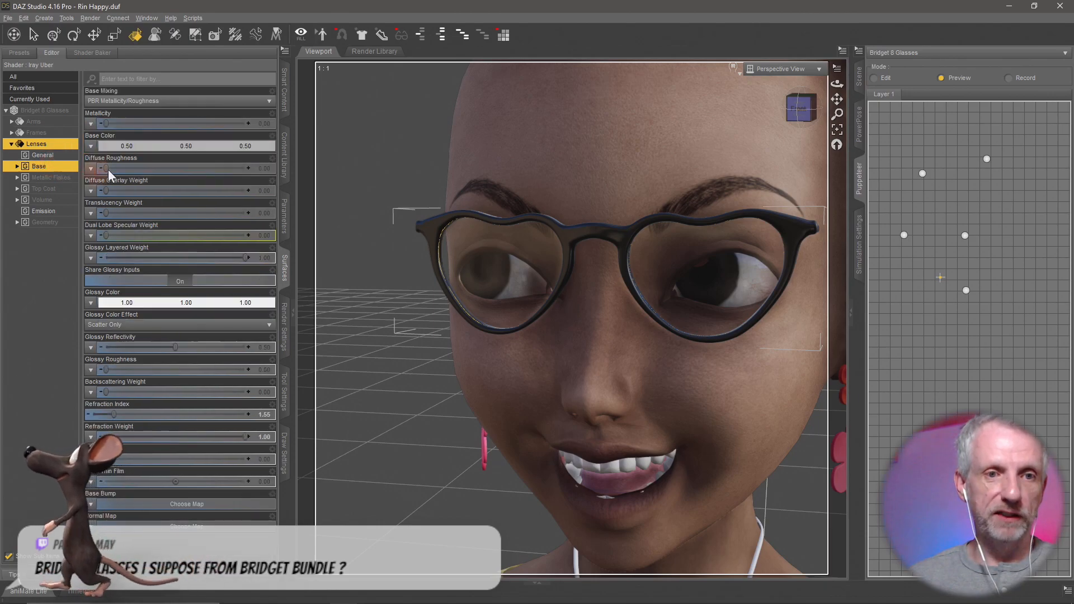
Step: Set the Base Color of the lenses to crimson with values 0.50, 0.0072, 0.036
click(156, 147)
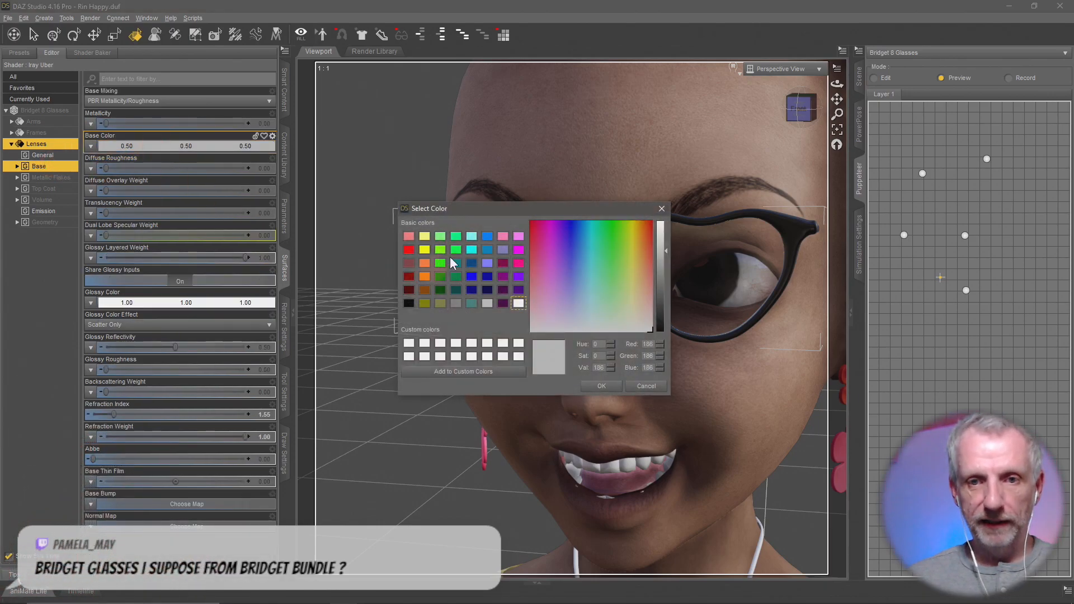
drag(475, 216, 202, 158)
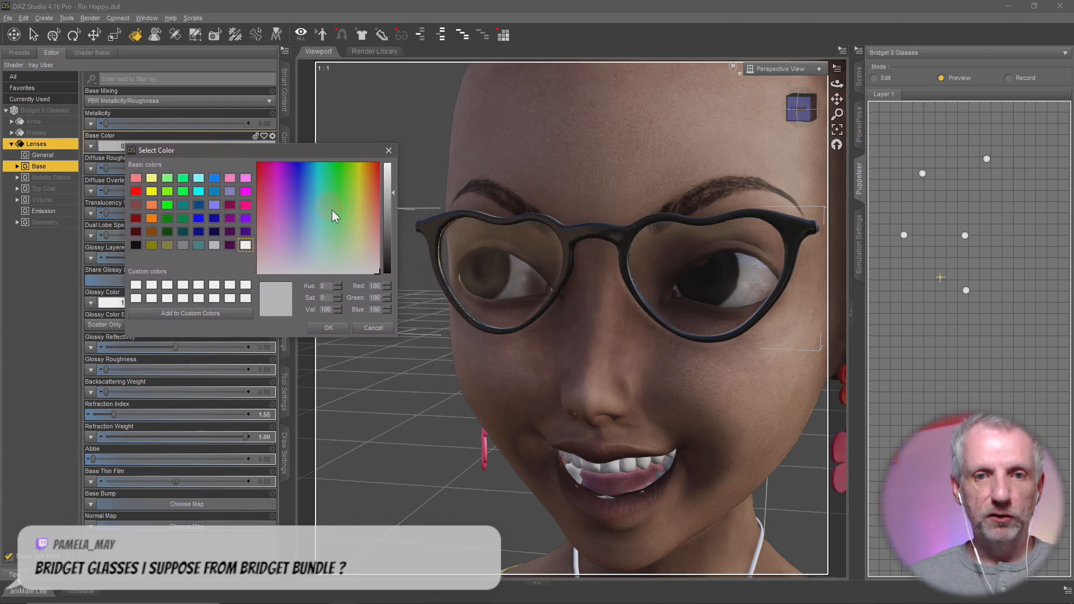
drag(288, 202, 260, 188)
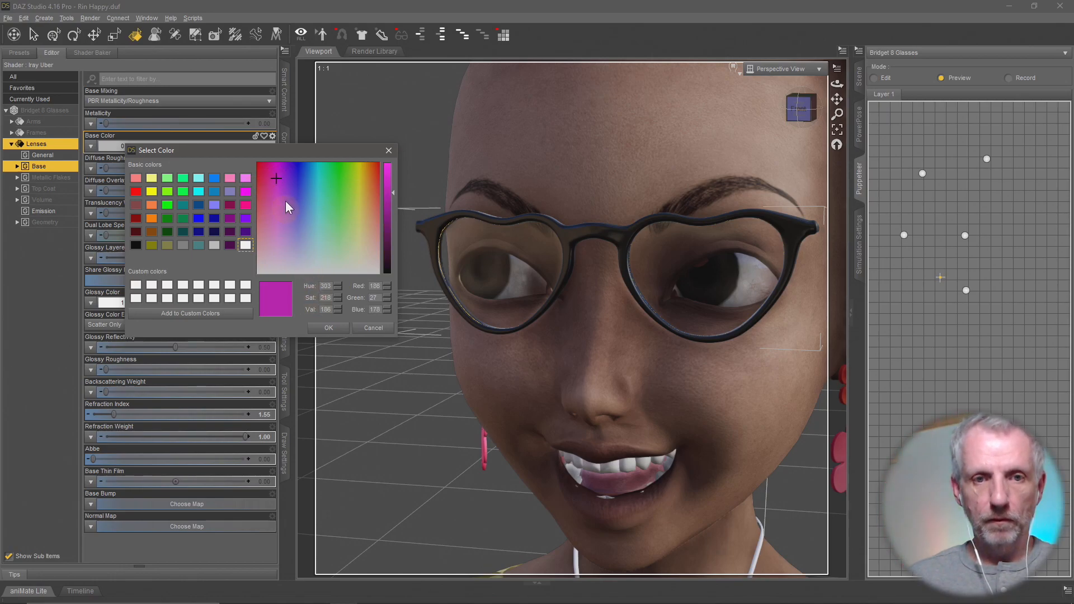
drag(273, 177, 271, 176)
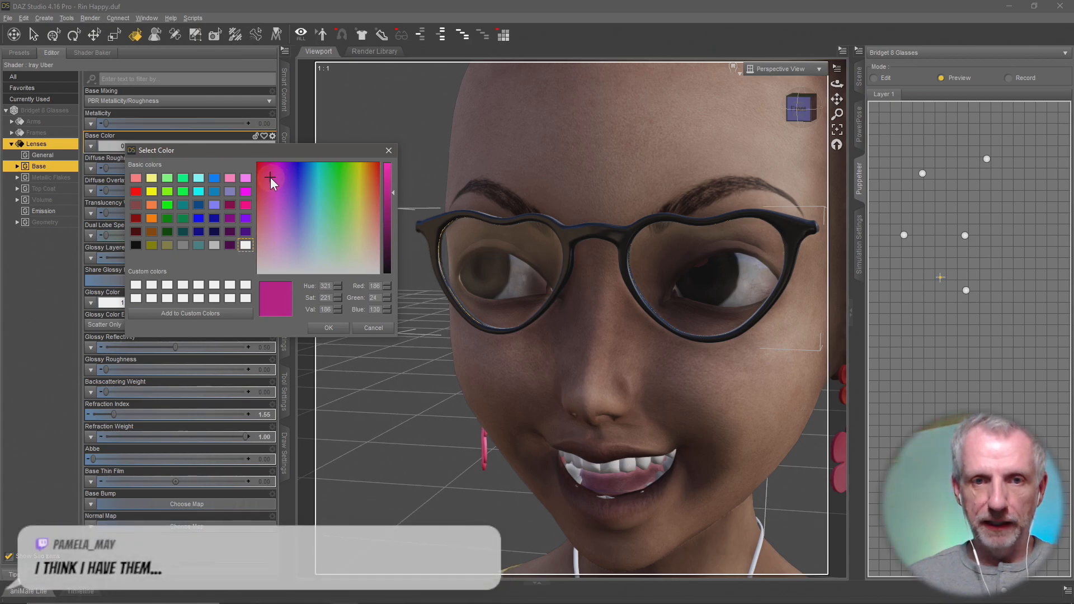
click(328, 329)
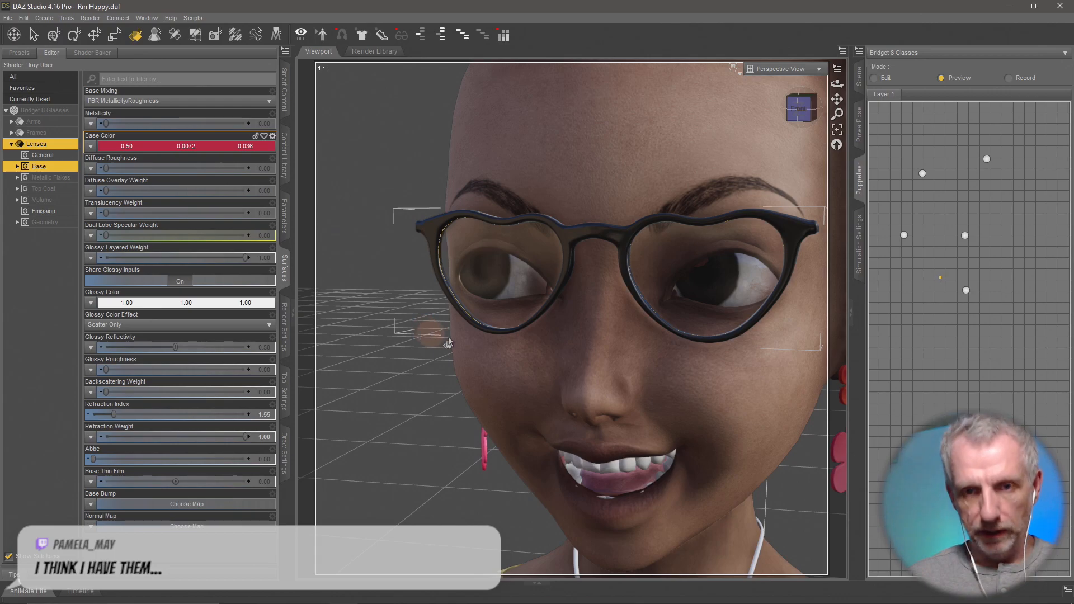
Step: Switch the viewport to NVIDIA Iray and look through the lenses' Diffuse, Glossy, Top Coat and Volume settings
click(733, 68)
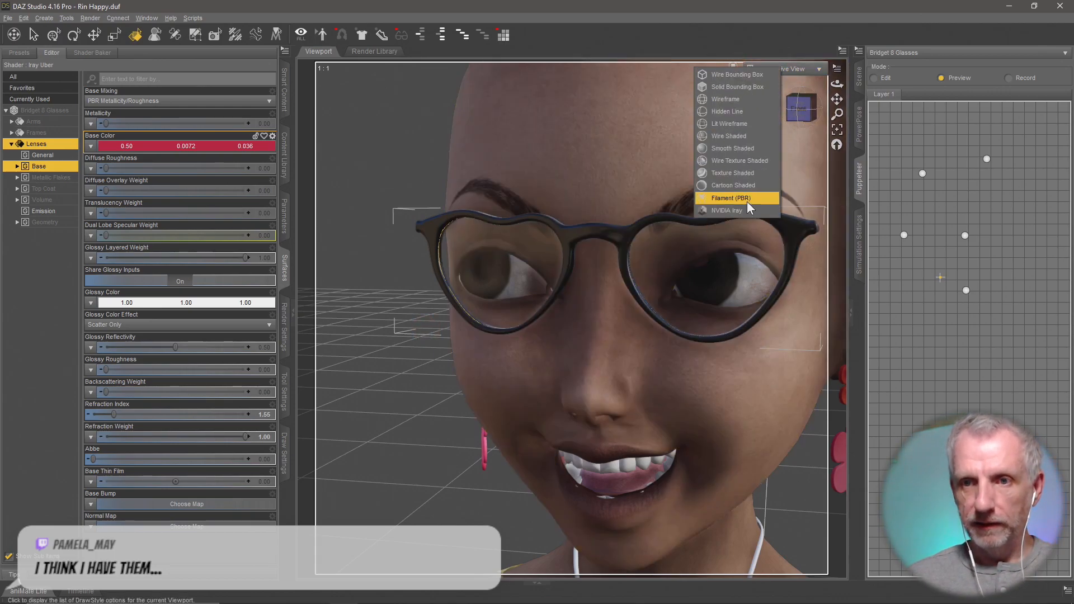
click(743, 210)
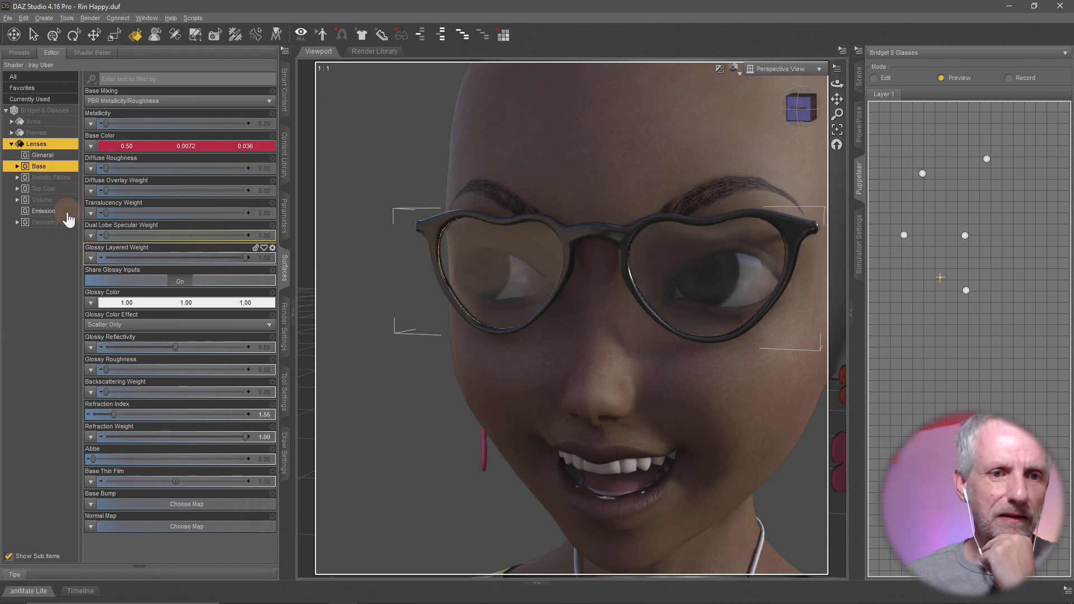
double_click(64, 167)
click(62, 190)
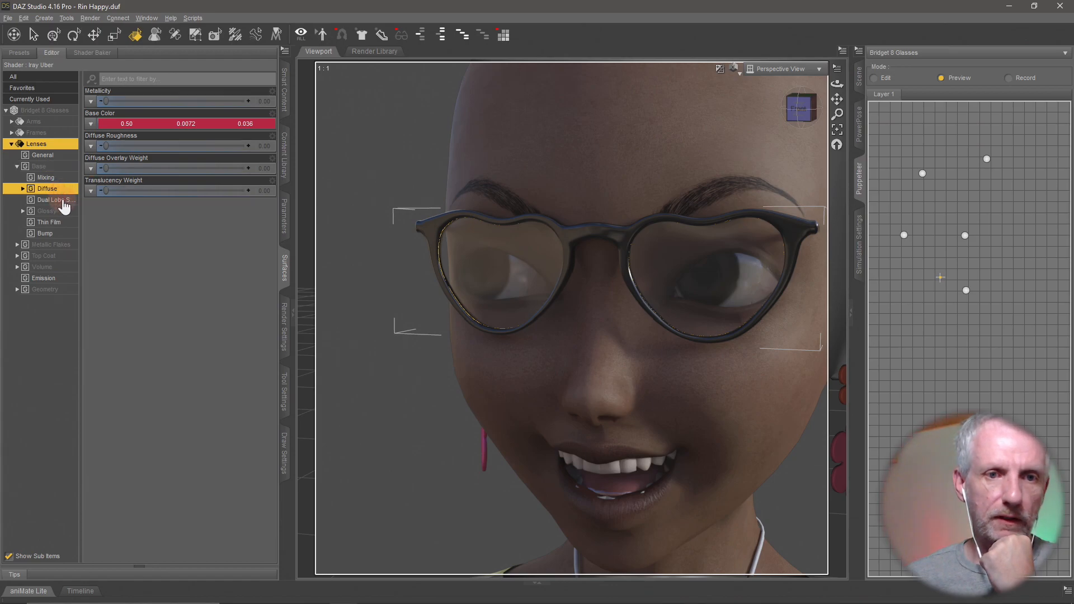
click(66, 213)
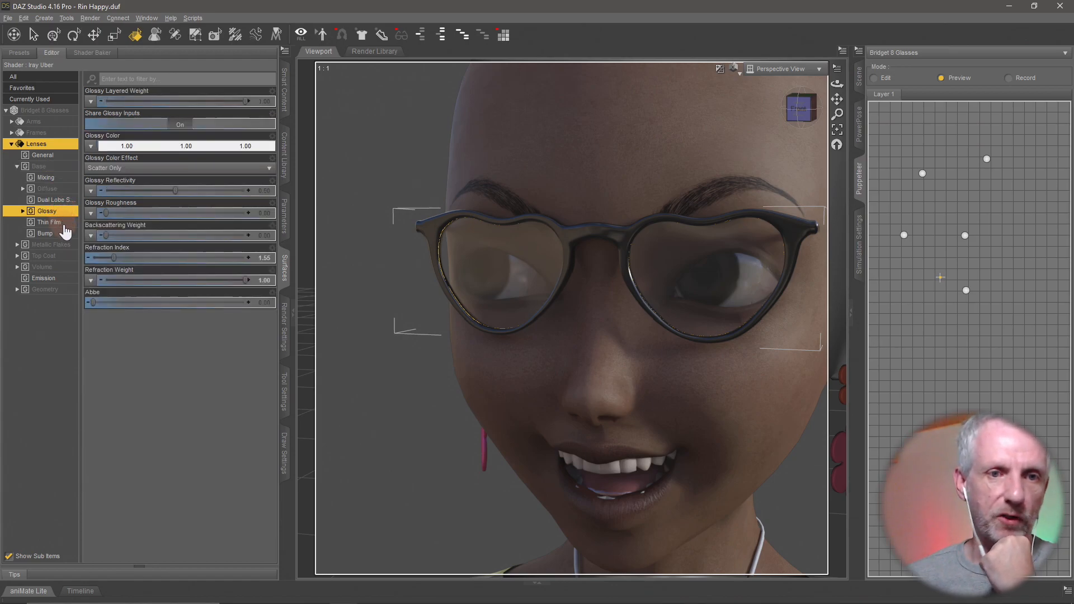
click(46, 257)
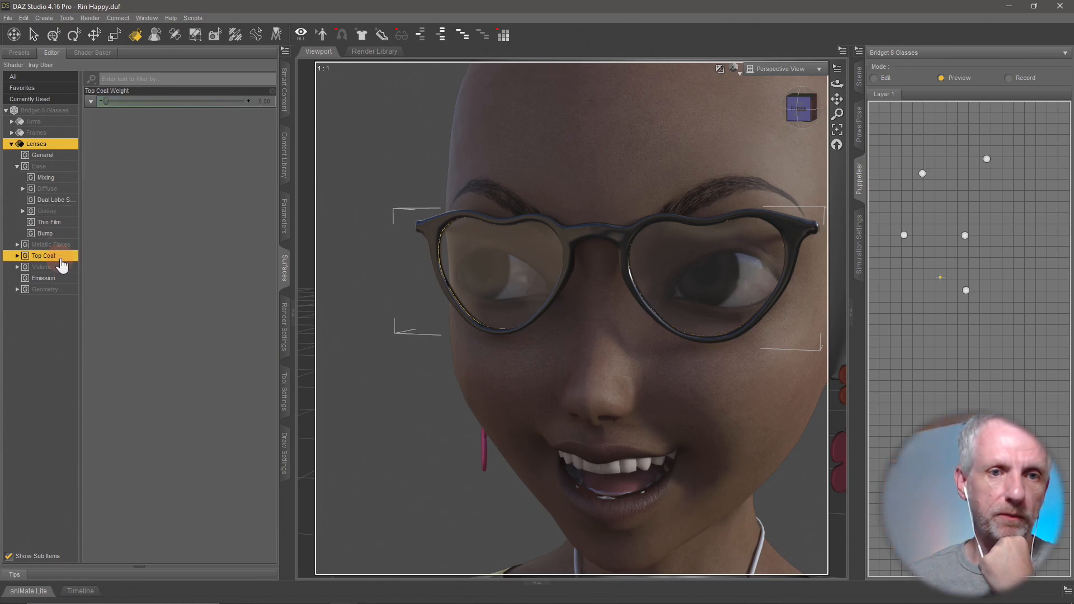
click(65, 268)
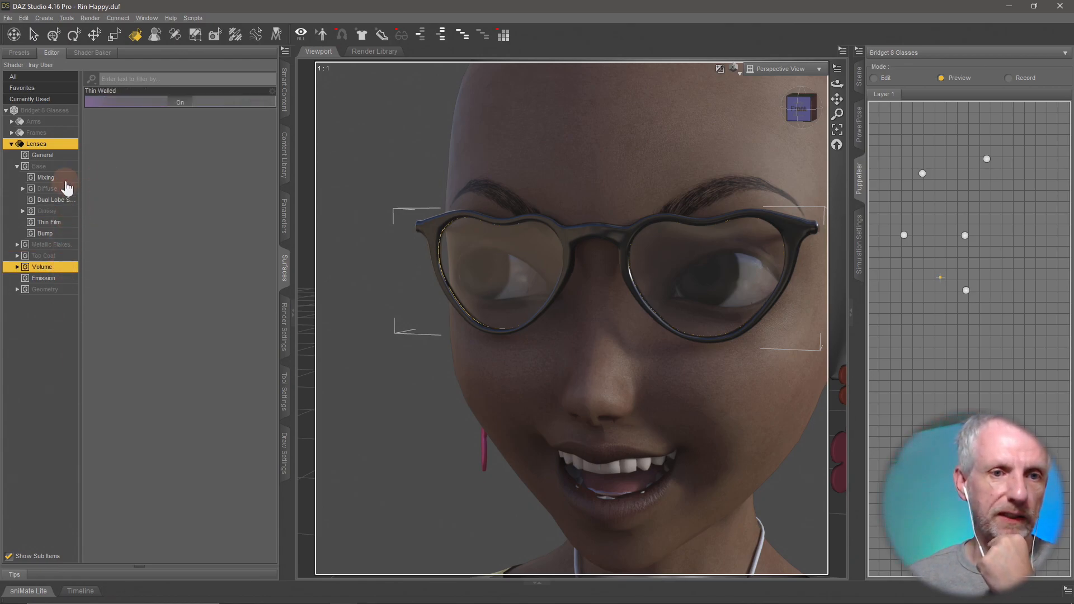
Step: Set the Glossy Color of the lenses to pure red with values 1.00, 0.00, 0.00
click(68, 166)
click(139, 302)
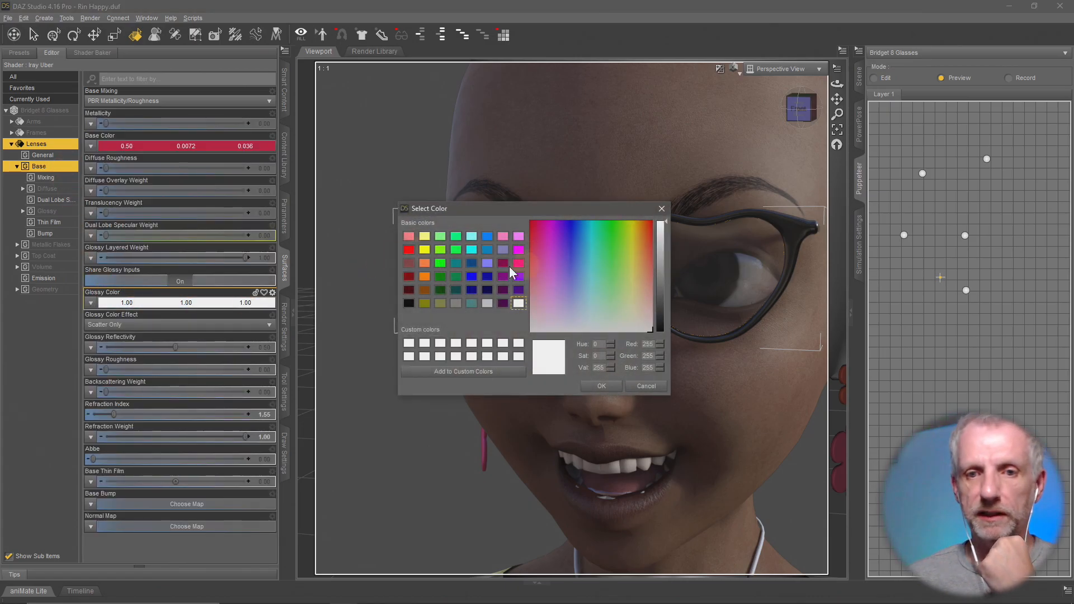
click(413, 249)
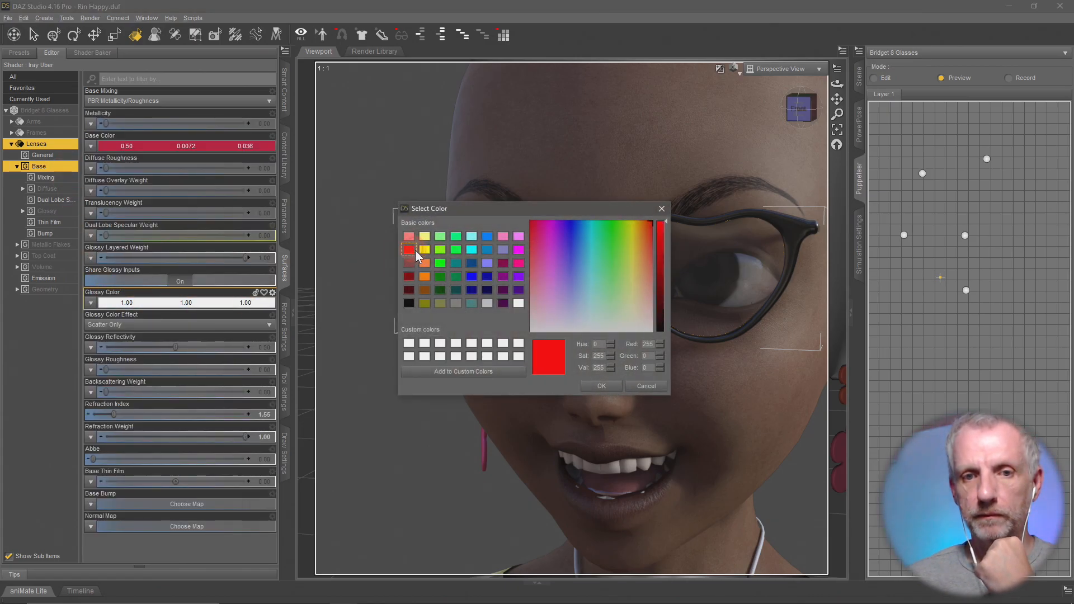
click(597, 387)
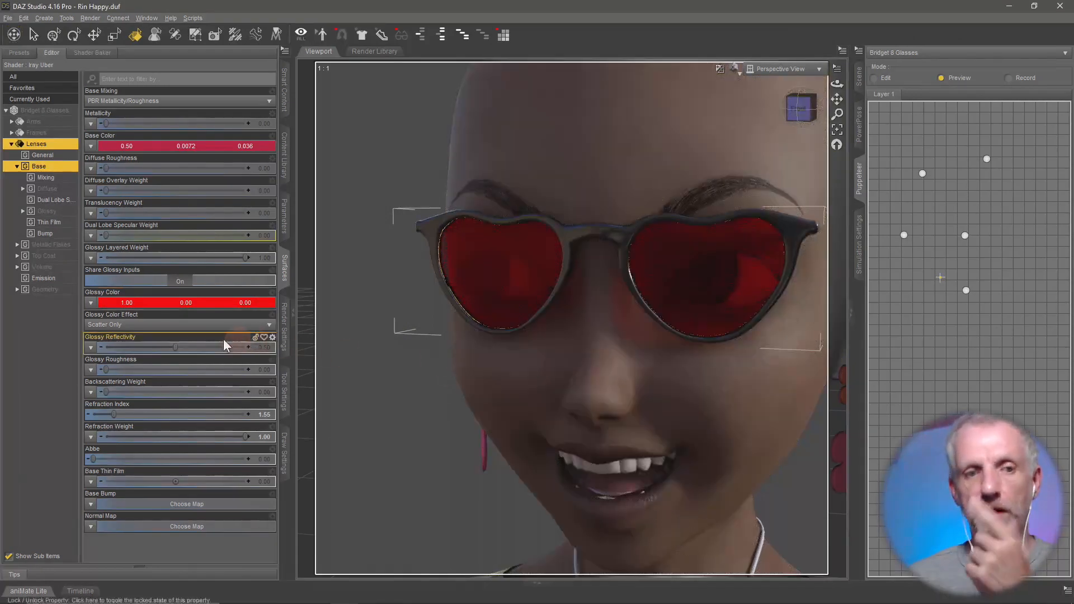
Step: Check the RGB values of the lenses' Base Color without changing them
click(158, 302)
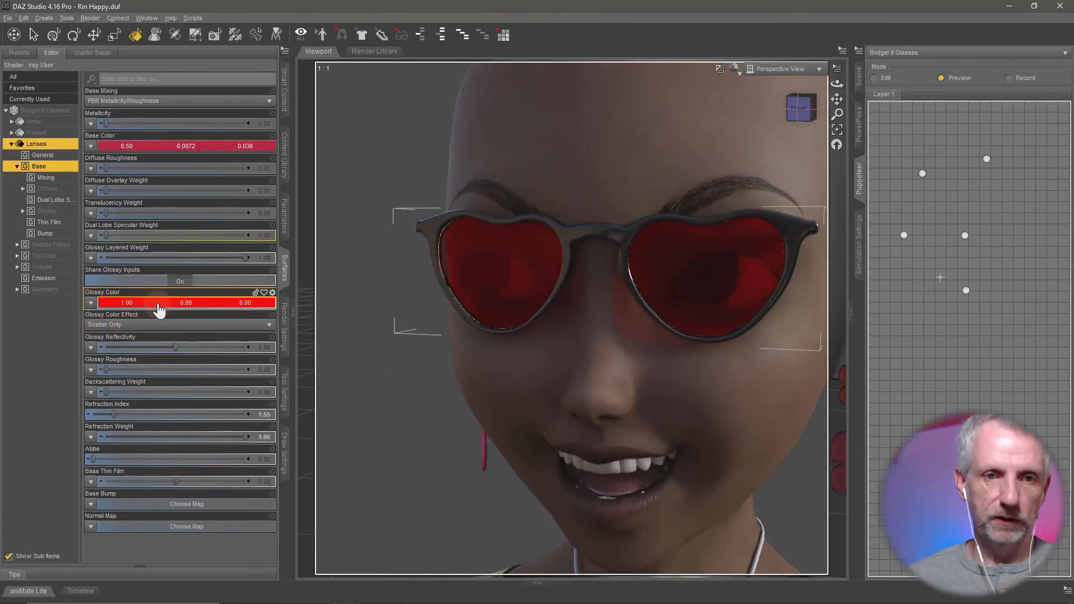
click(214, 146)
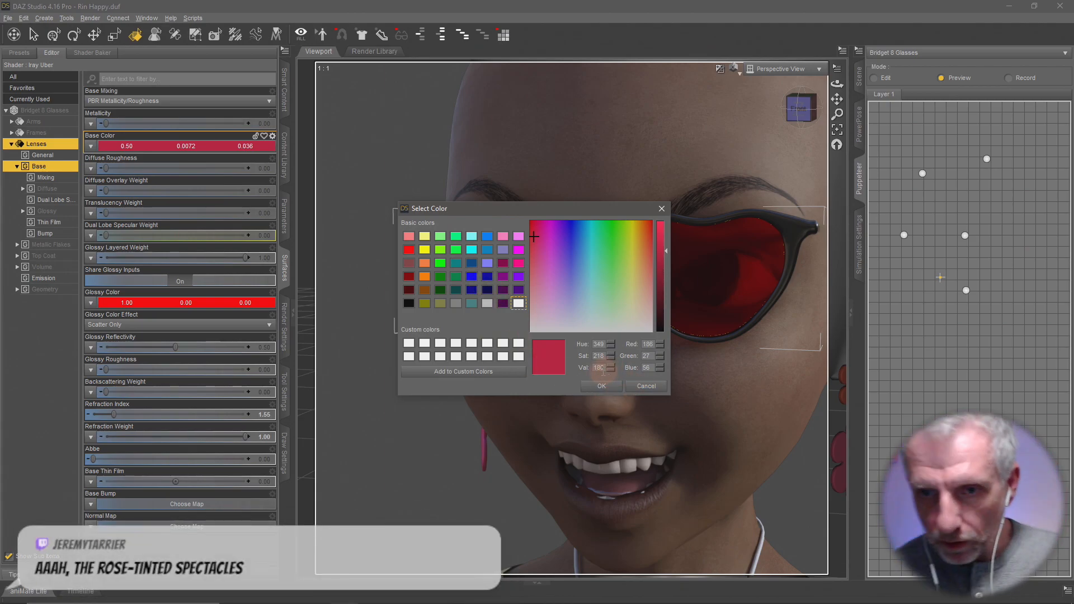
click(644, 386)
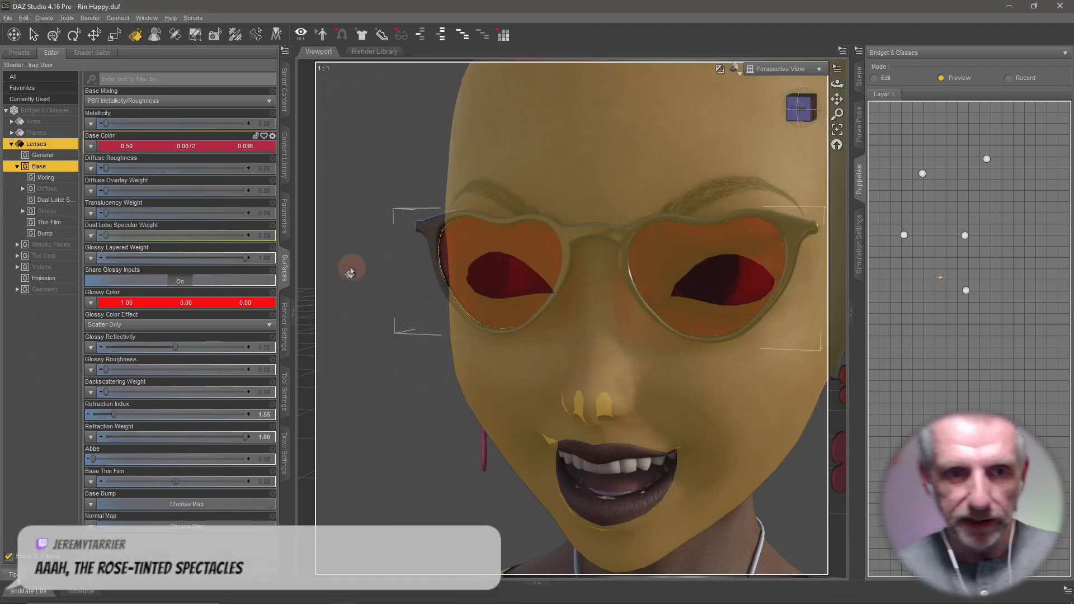
Step: Try a dark red Glossy Color on the lenses with values 0.22, 0.020, 0.014
click(167, 305)
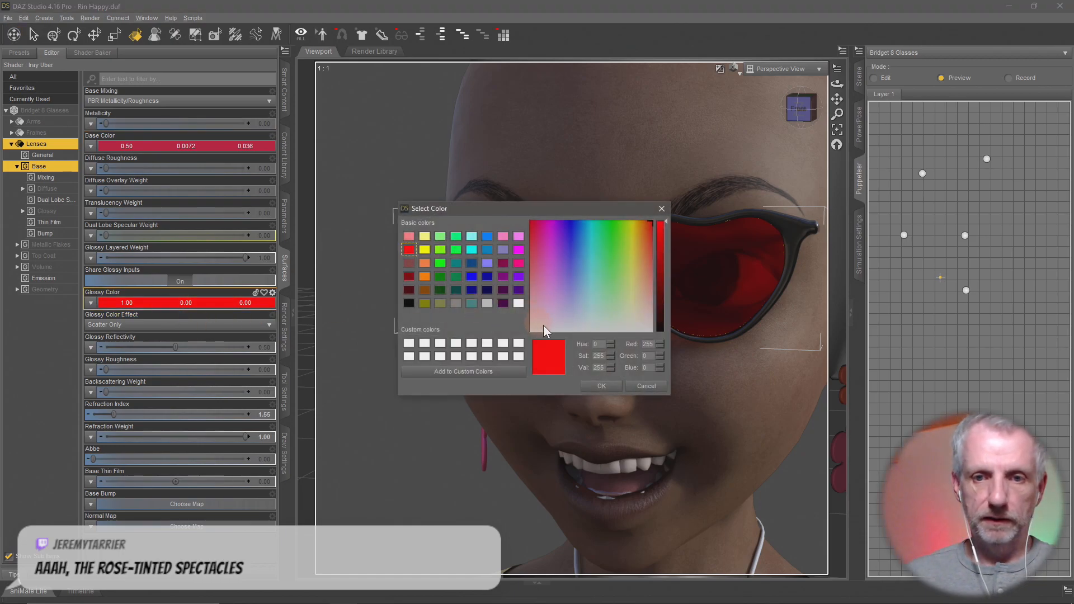
text(1)
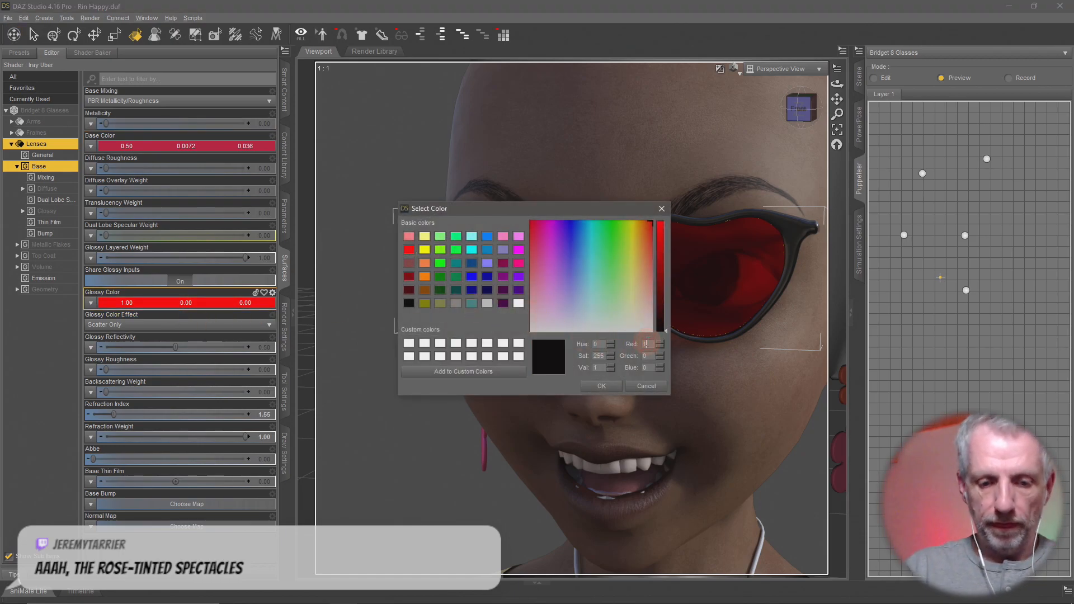
text(28)
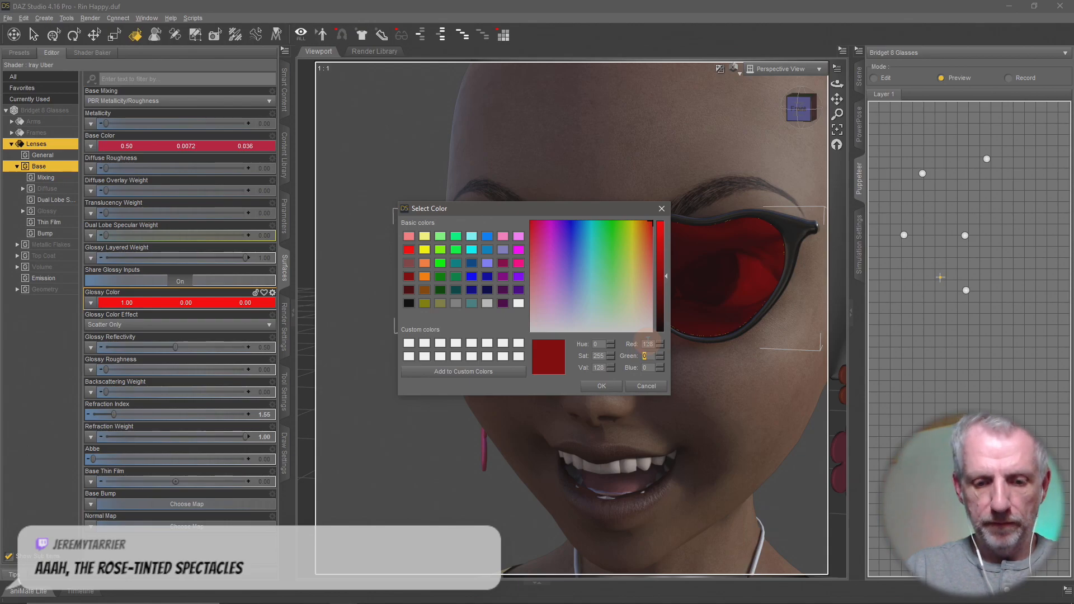
text(57)
key(Tab)
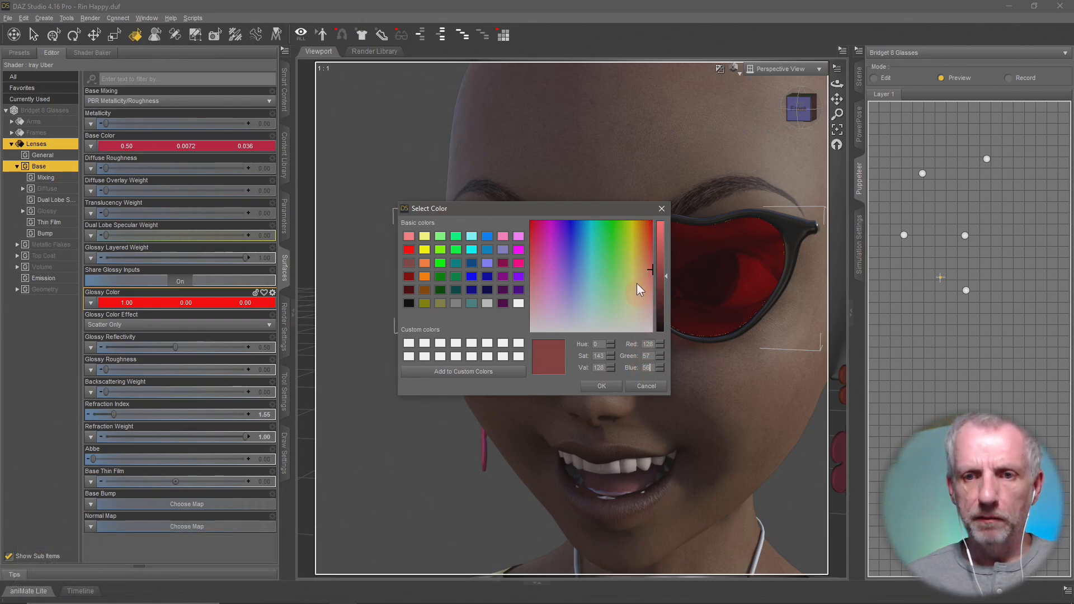
mouse_move(649, 267)
mouse_down()
mouse_move(652, 249)
mouse_move(580, 255)
mouse_move(540, 241)
mouse_move(630, 241)
mouse_move(650, 253)
mouse_up()
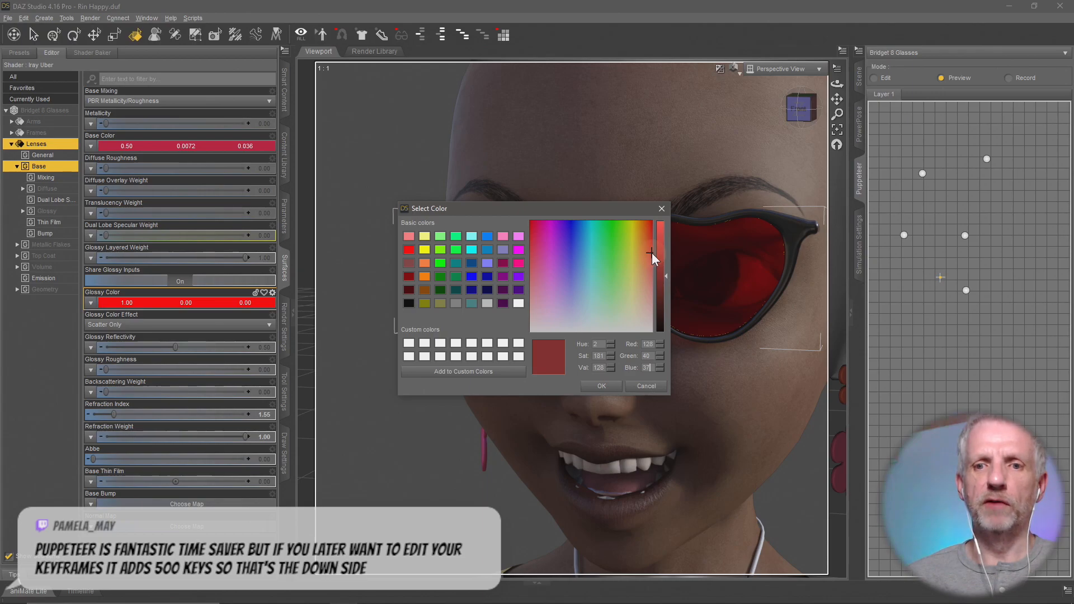
click(601, 386)
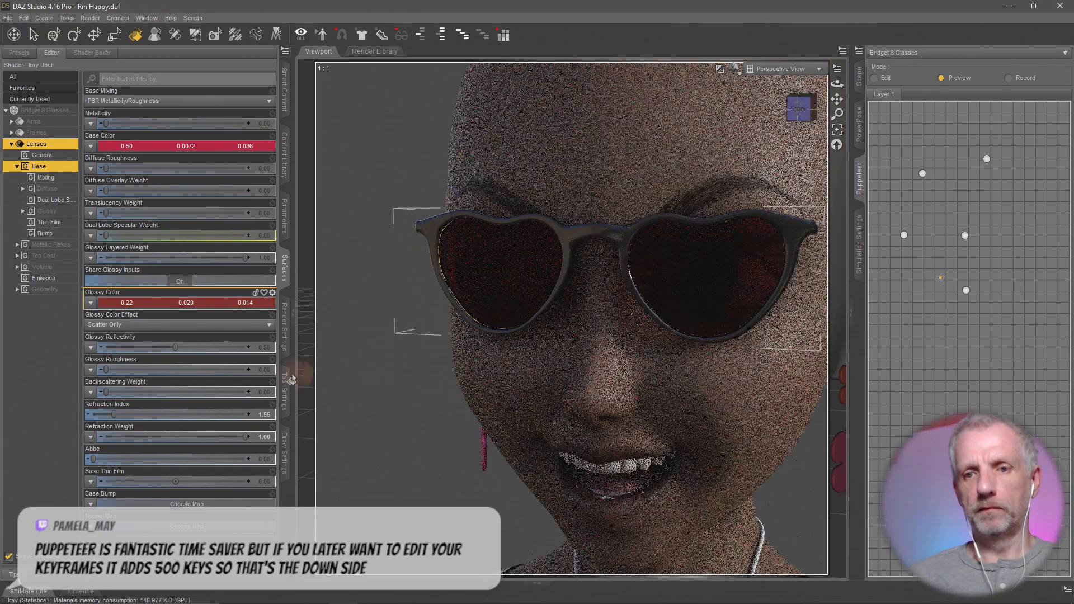
Step: Try a muted brown Glossy Color on the lenses with values 0.22, 0.11, 0.070
click(217, 305)
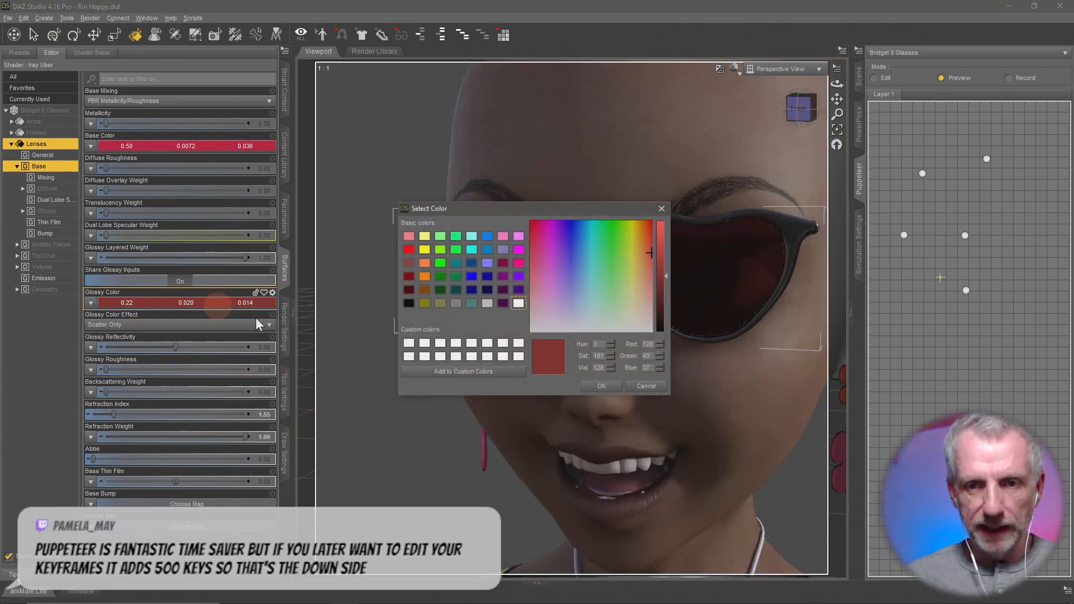
drag(650, 253, 647, 281)
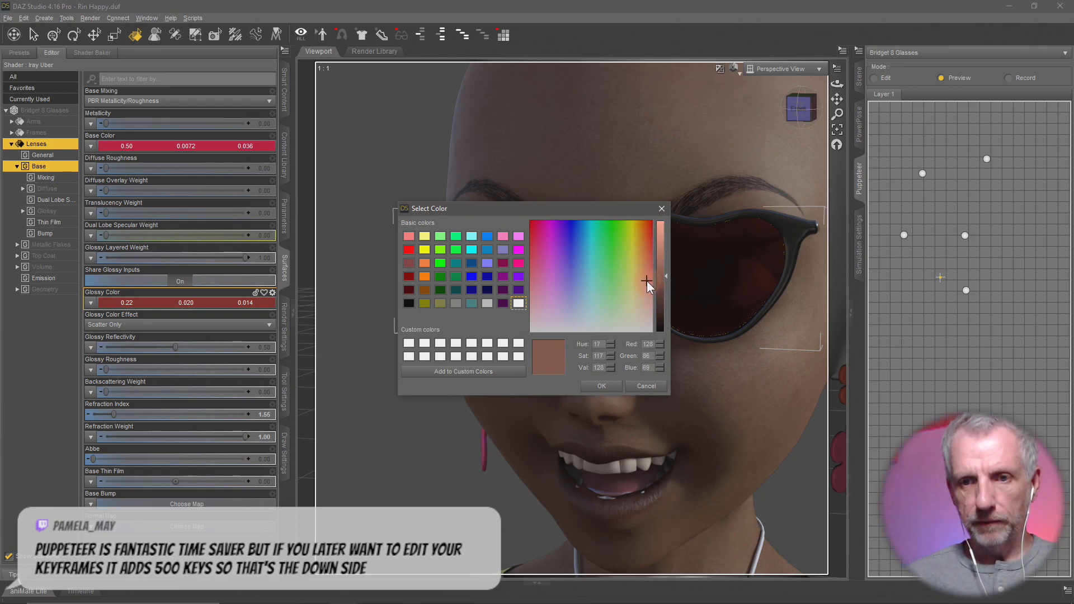
click(601, 386)
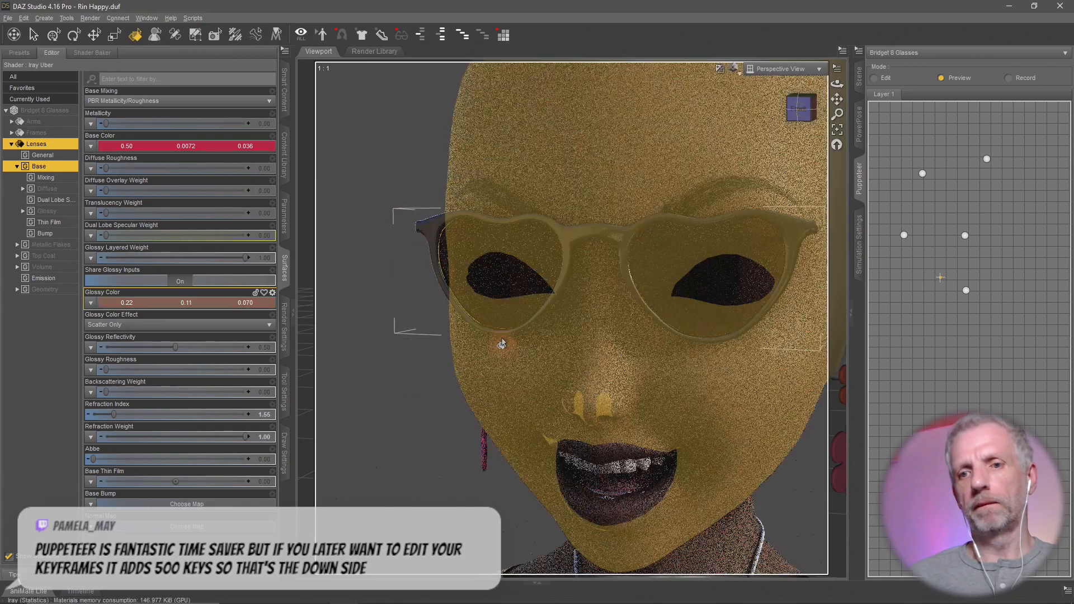
Step: Try a brighter red Glossy Color on the lenses with values 0.80, 0.033, 0.033
click(228, 305)
drag(644, 268, 654, 246)
click(663, 274)
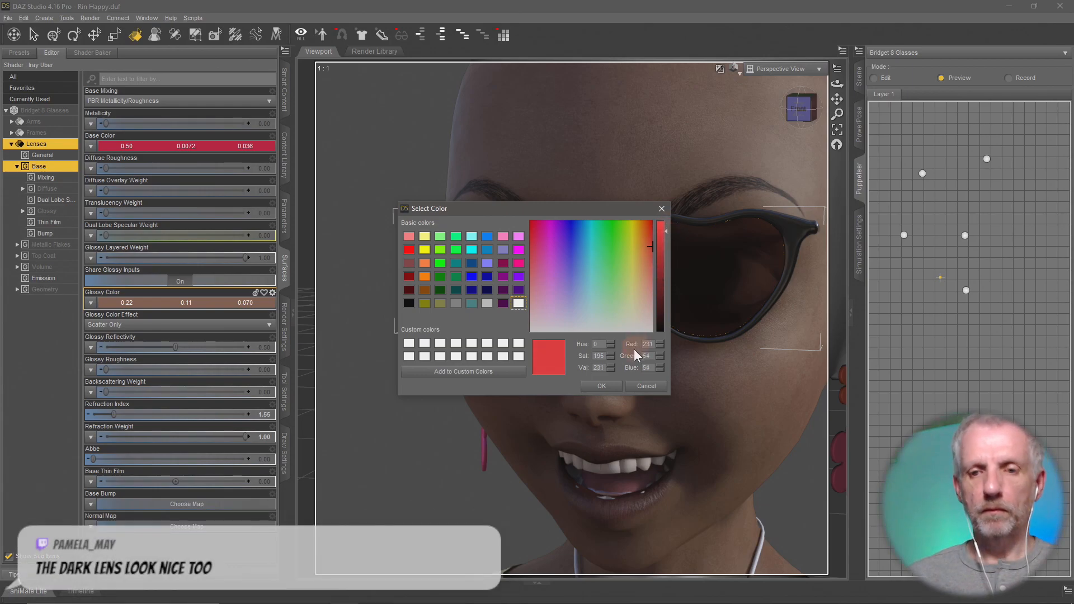
click(602, 386)
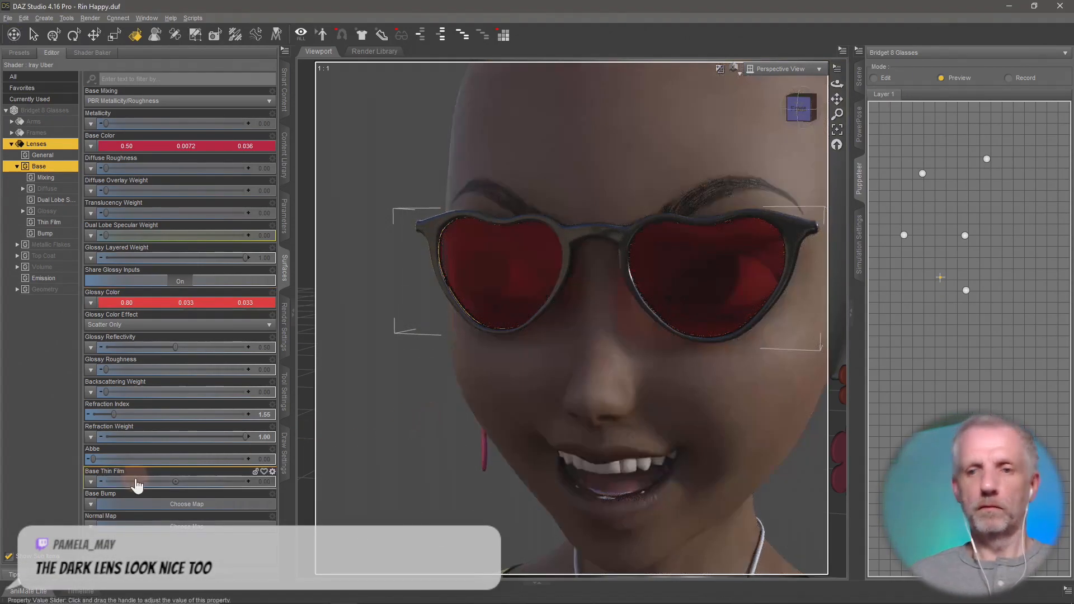
Step: Set the Glossy Color of the lenses to a light salmon orange with values 1.00, 0.36, 0.20
click(219, 304)
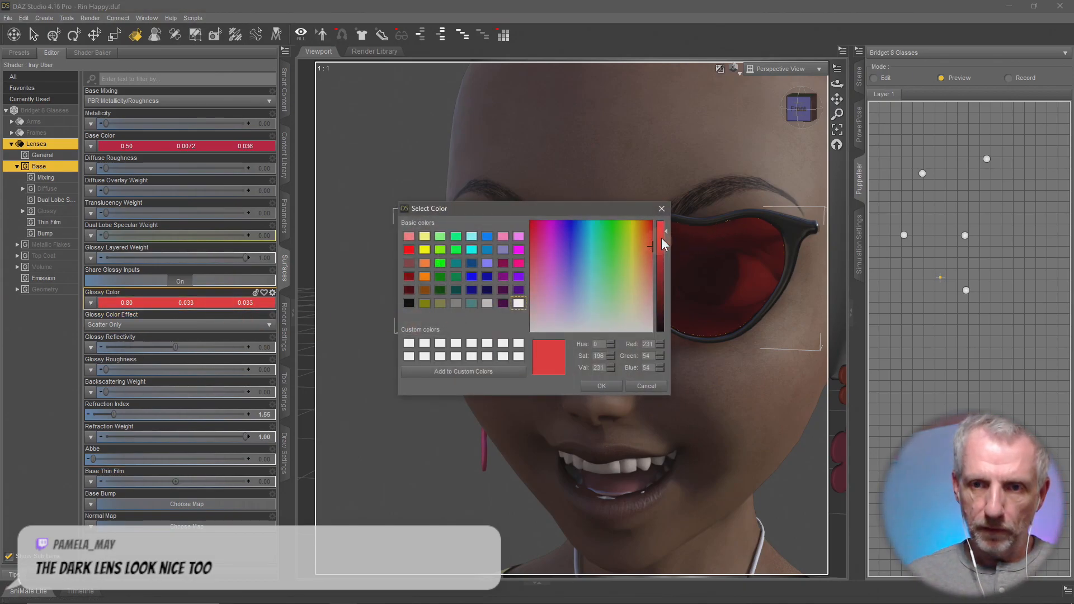
drag(651, 247, 647, 274)
click(611, 386)
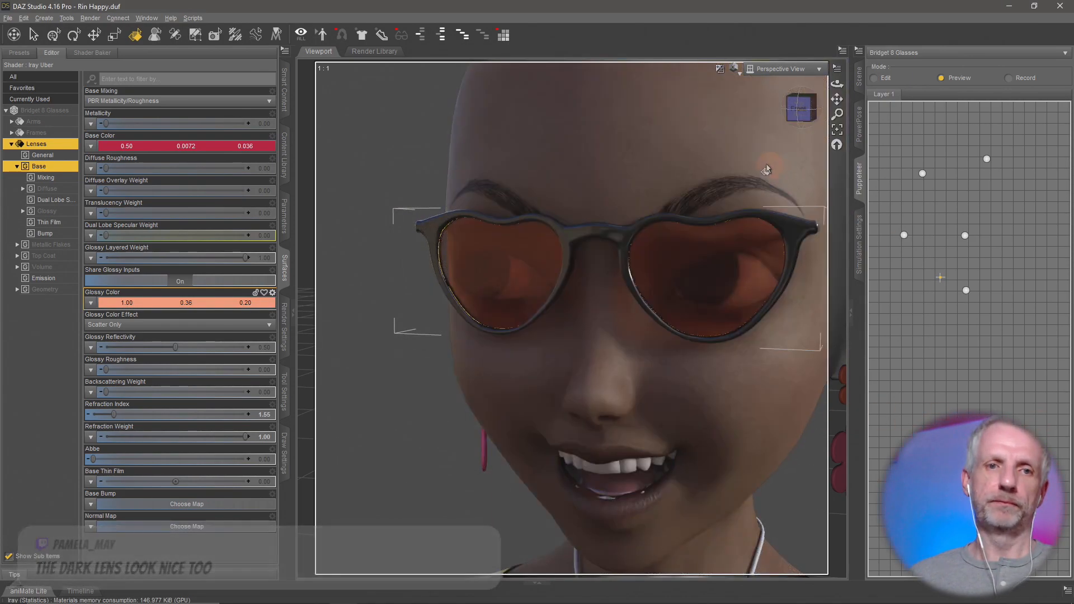
Step: Set the Glossy Color of the lenses to a pale peach with values 1.00, 0.68, 0.45
click(52, 34)
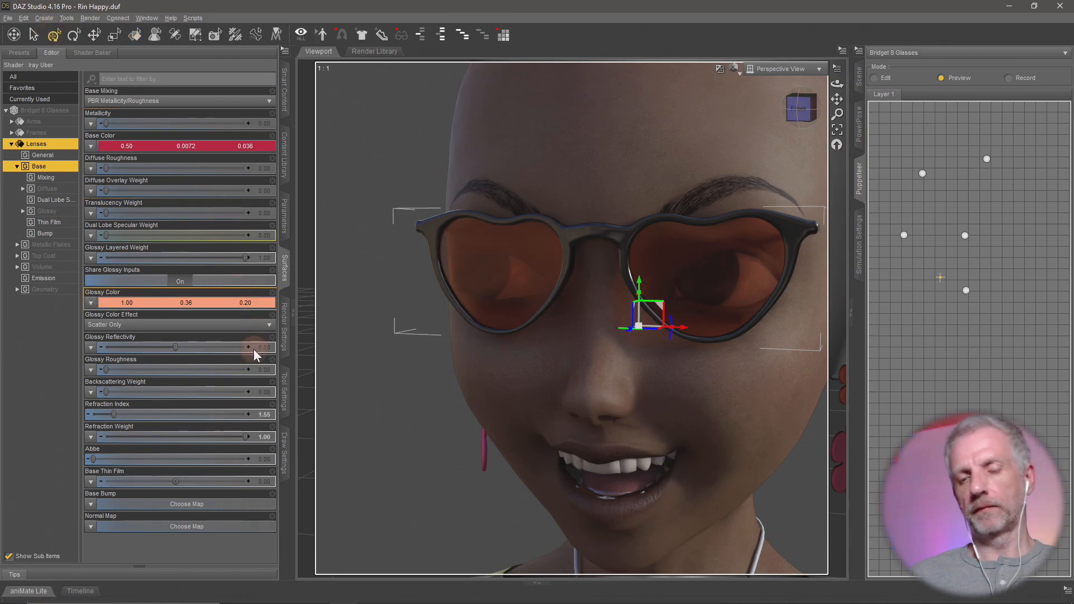
click(218, 303)
drag(642, 273, 642, 298)
click(602, 386)
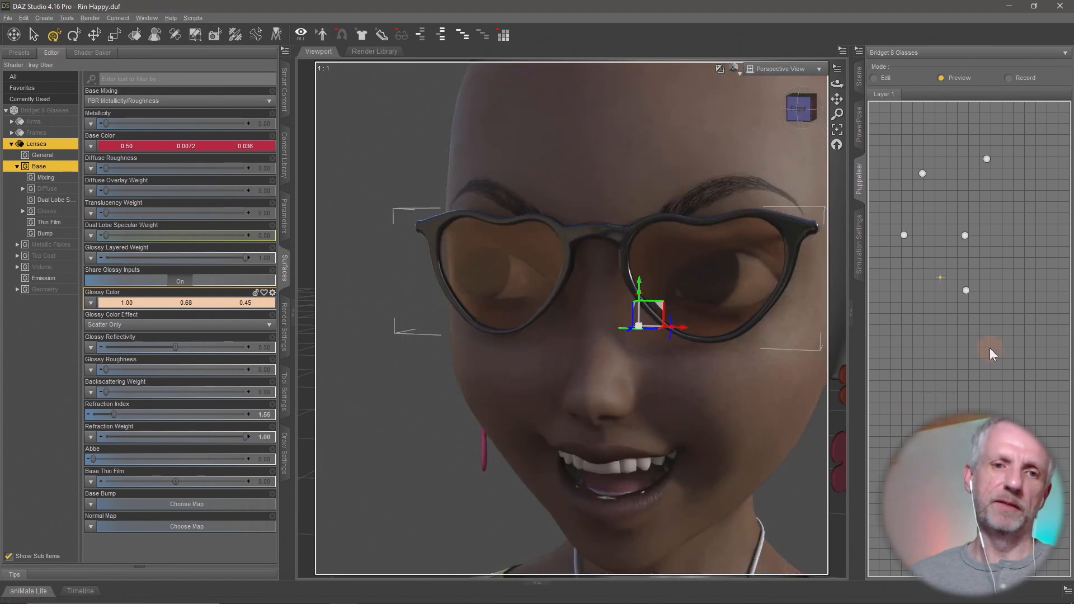
Step: Replace the Base Color of the lenses with a light neutral grey with values 0.77, 0.77, 0.77
click(203, 147)
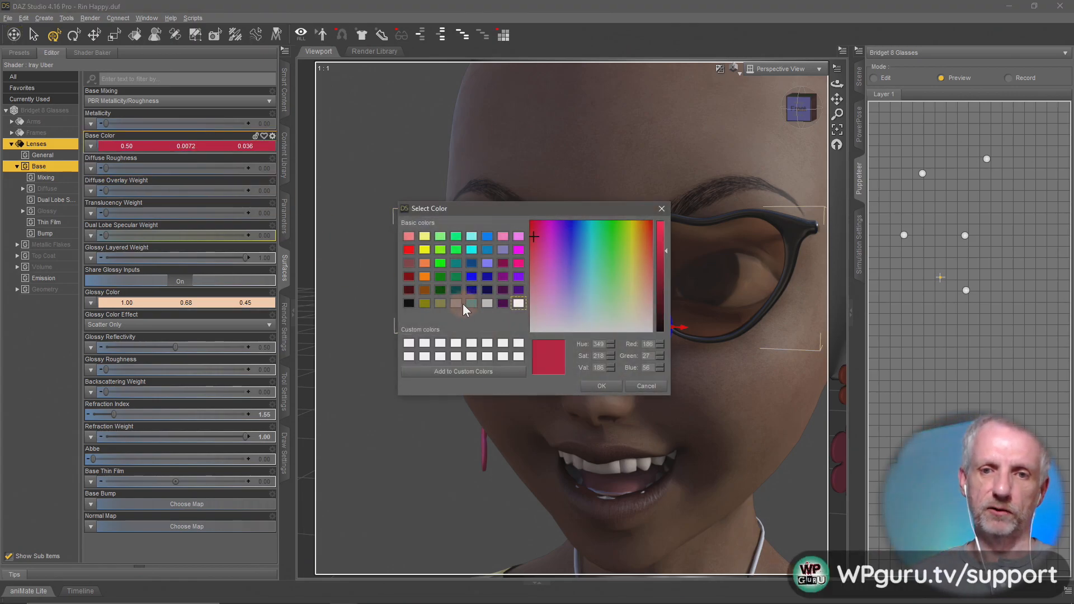
click(461, 303)
click(602, 386)
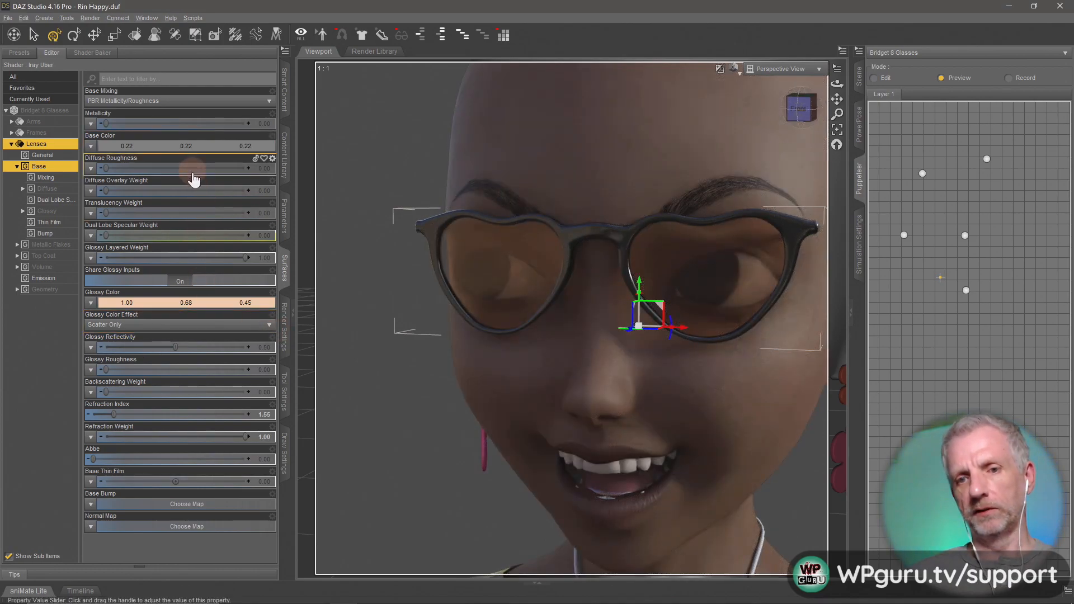
click(210, 147)
click(658, 247)
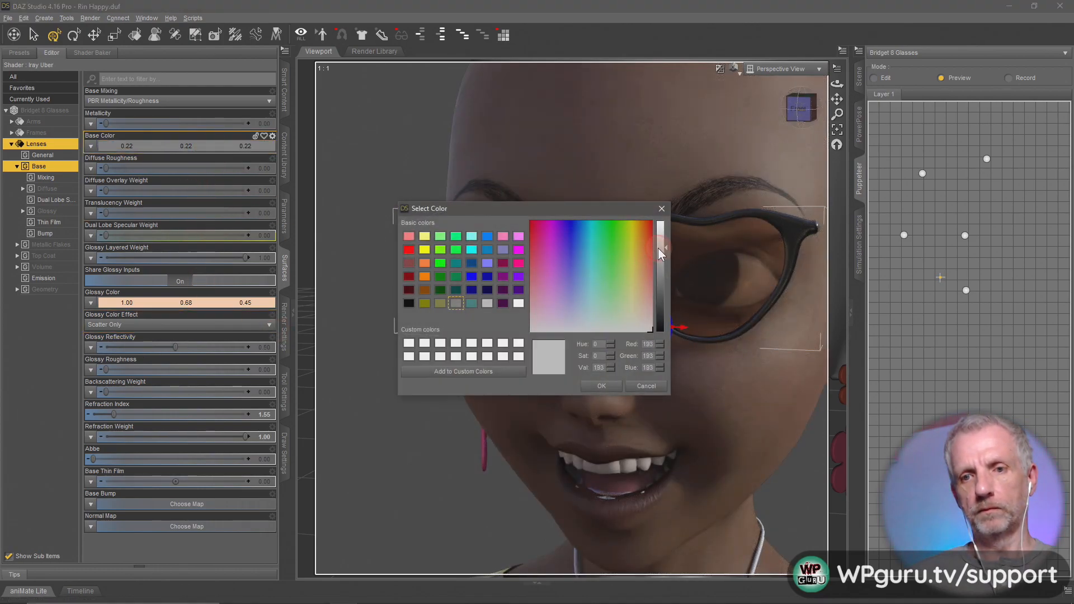
click(601, 386)
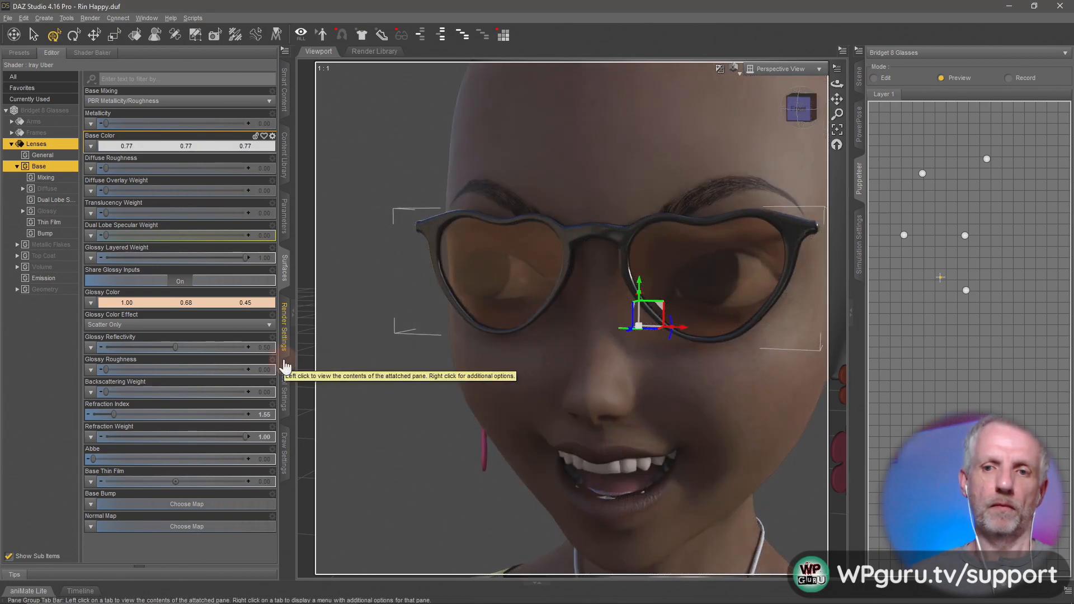
Step: Inspect the tinted glasses on the head from the side and switch the viewport draw style to Filament (PBR)
scroll(684, 217, up, 3)
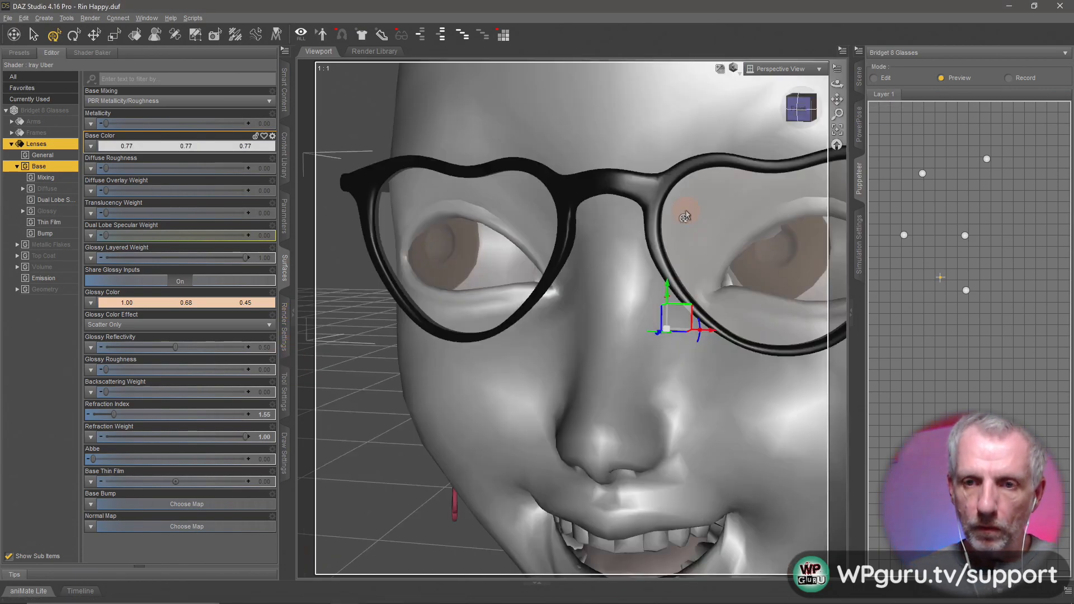
scroll(685, 217, down, 5)
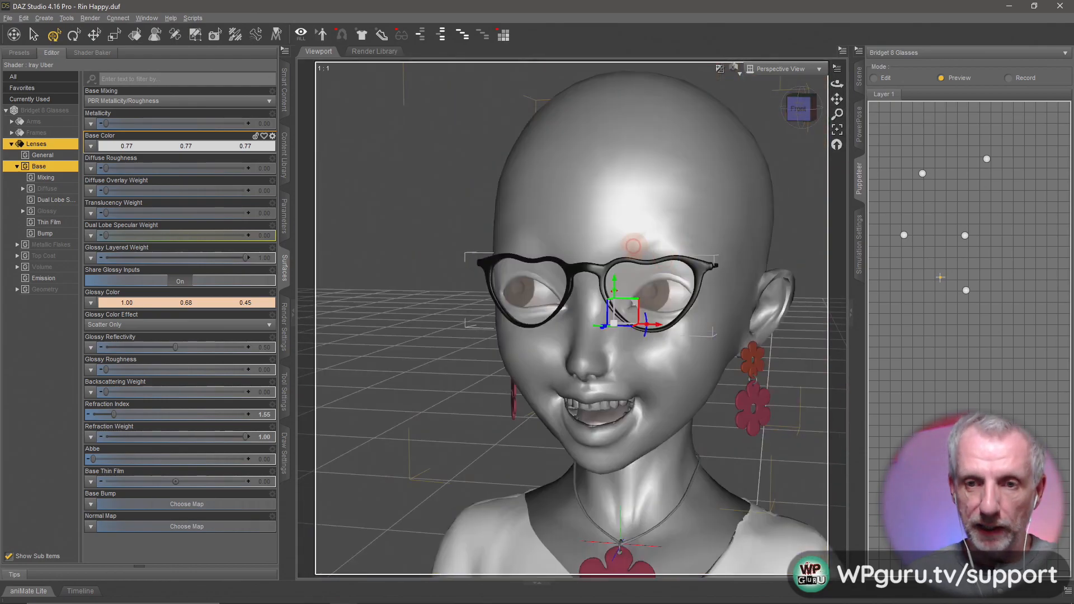
drag(634, 245, 774, 147)
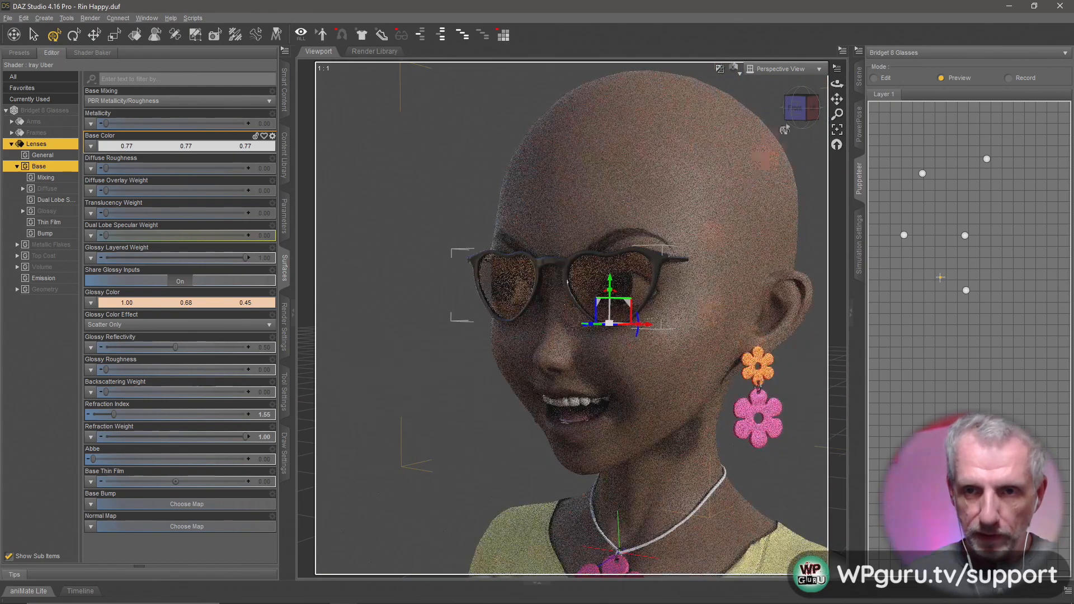
click(734, 71)
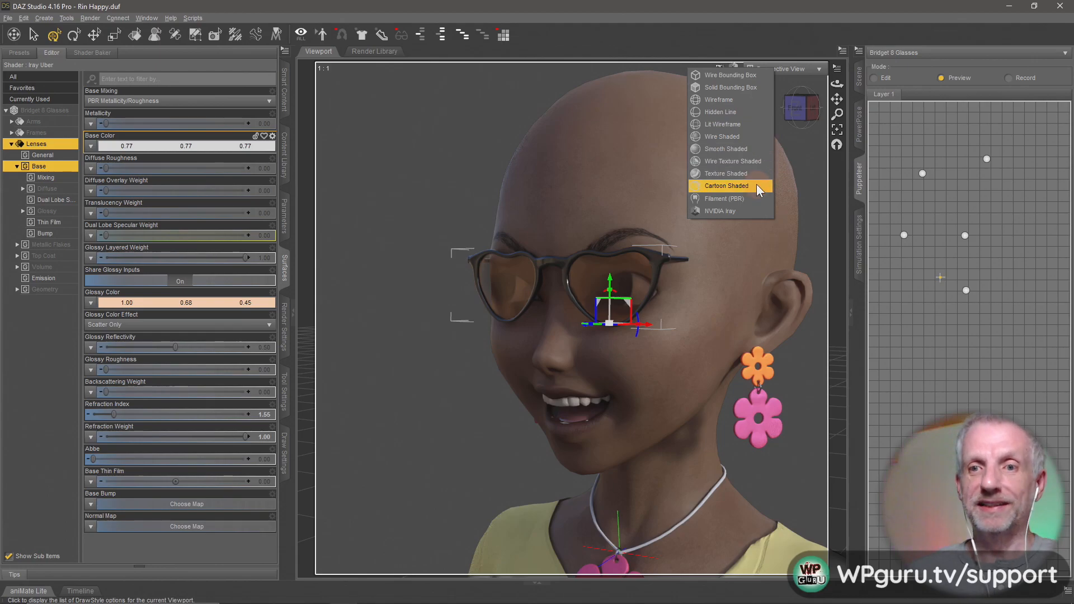
click(748, 203)
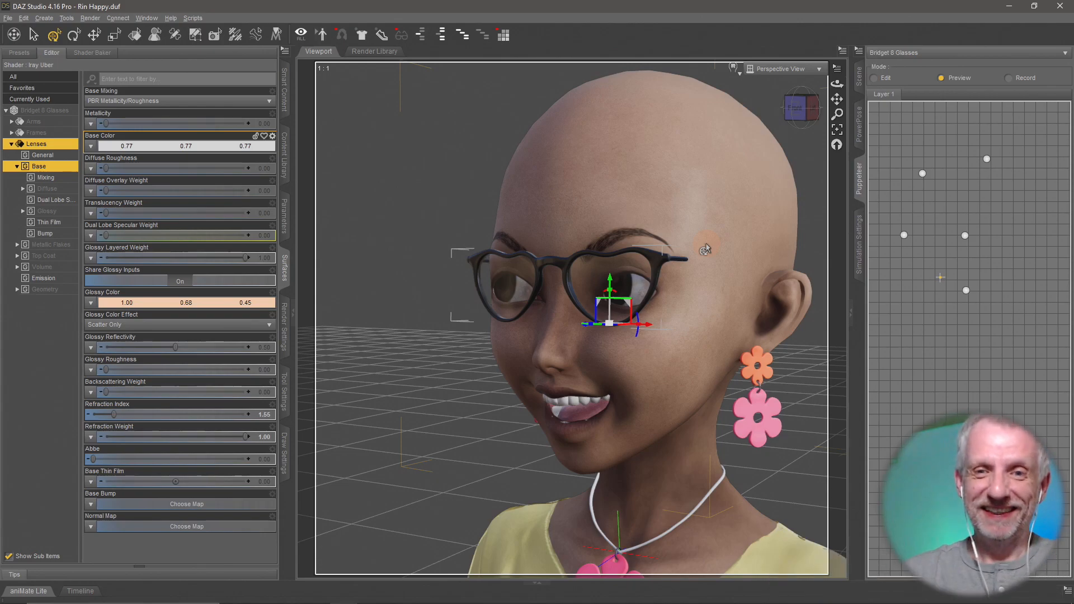
Step: Show the Adjustment Morphs parameters of the Bridget 8 Glasses while viewing them from the side
alt+drag(705, 249, 602, 222)
click(859, 78)
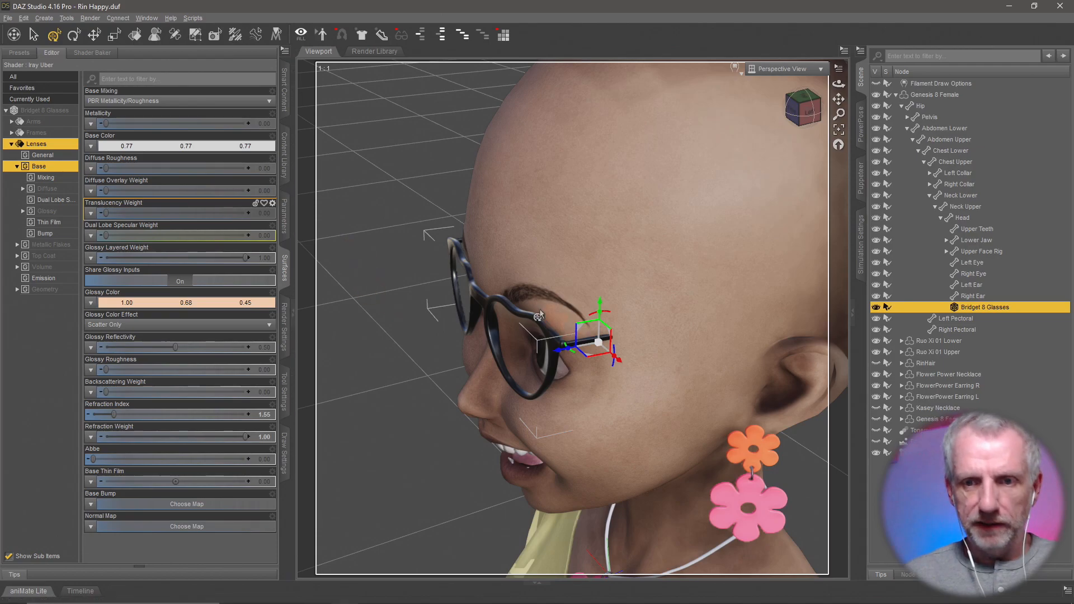
click(285, 209)
click(52, 147)
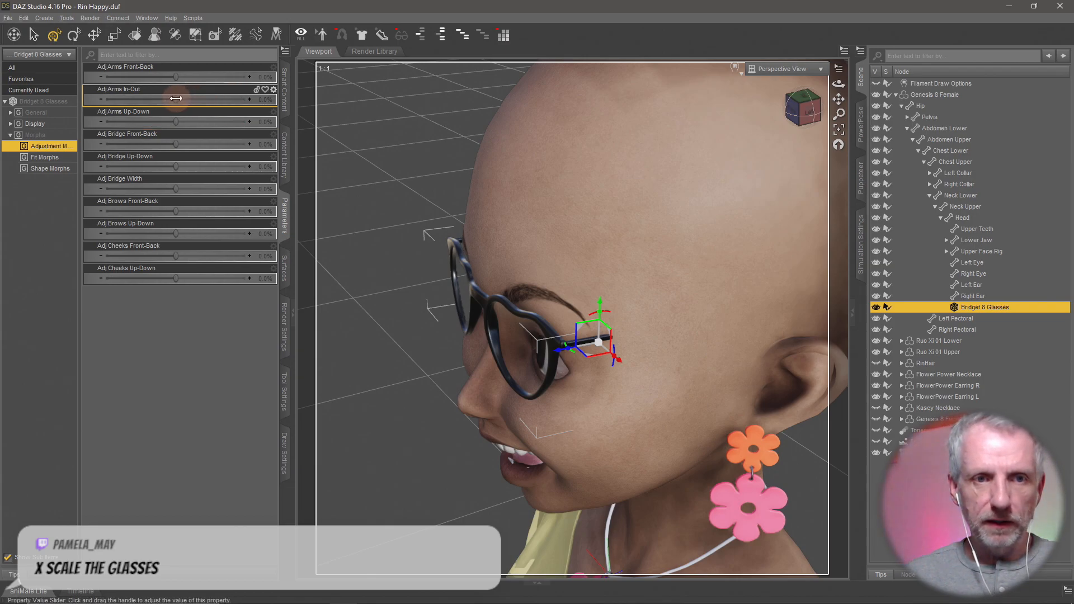
Step: Try the glasses' arm morphs, including Adj Arms In-Out at 100%, and undo the changes
drag(175, 98, 376, 127)
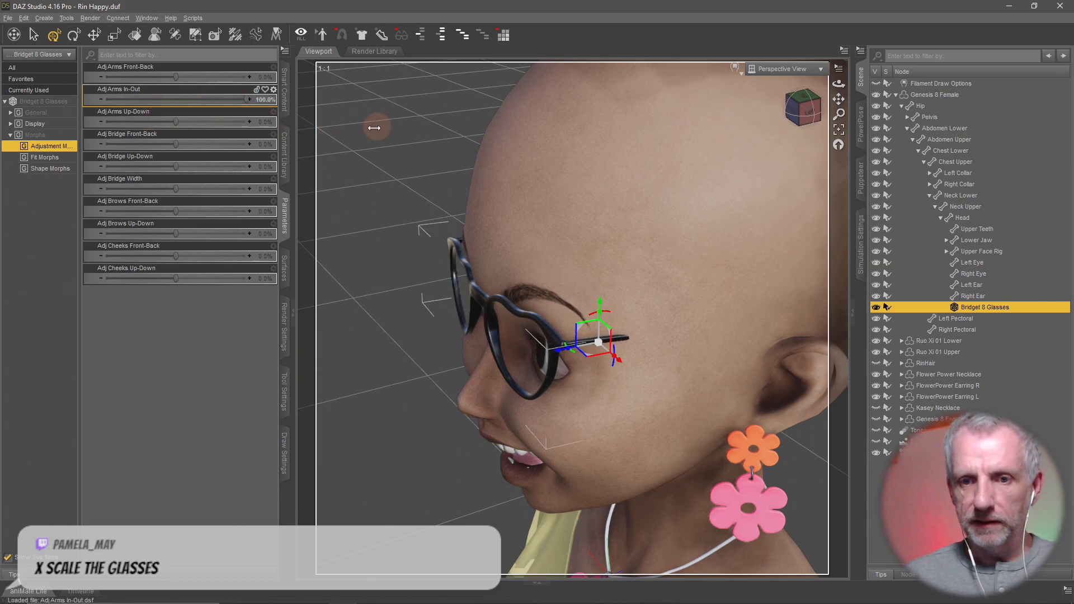
key(ctrl+z)
drag(178, 78, 260, 82)
key(ctrl+z)
drag(178, 122, 73, 110)
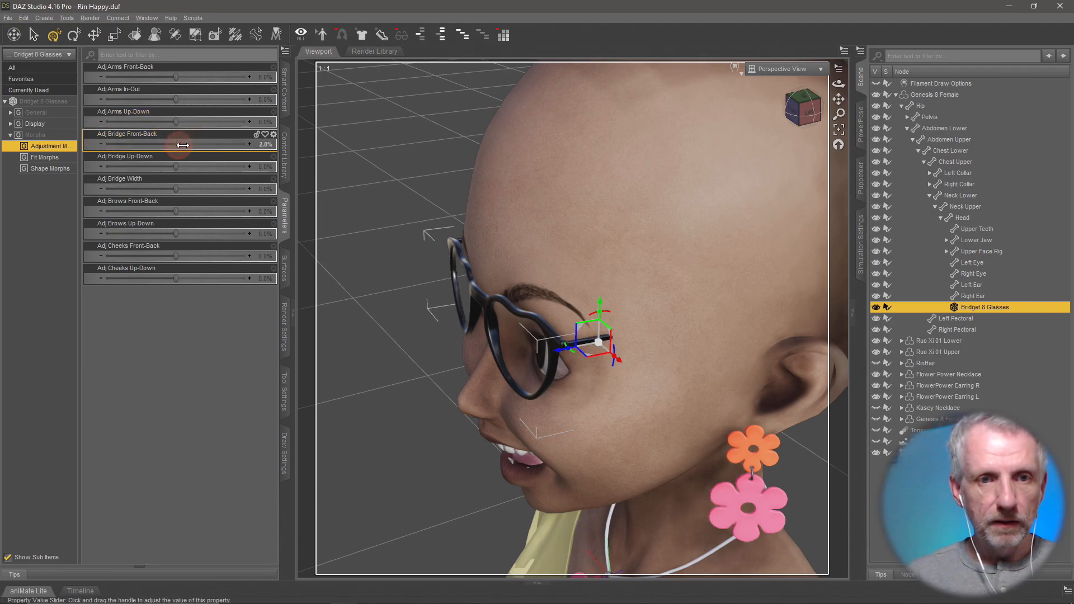
Step: Try the glasses' bridge morphs, including Adj Bridge Front-Back at 100%, and return them to zero
drag(178, 145, 307, 152)
drag(192, 155, 331, 143)
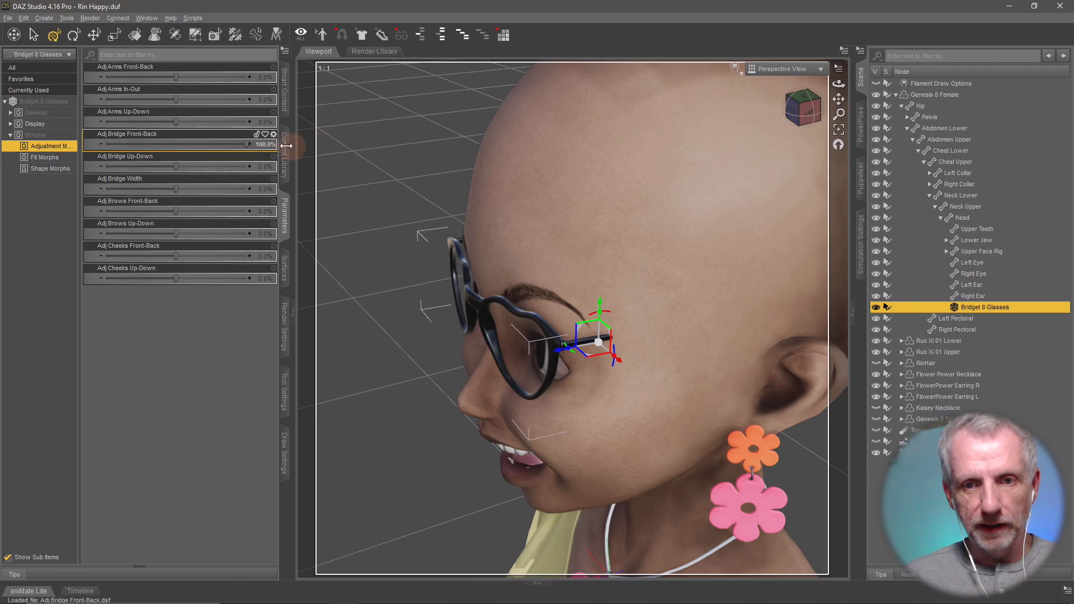
drag(176, 167, 274, 170)
drag(438, 317, 515, 313)
click(253, 173)
drag(247, 166, 174, 175)
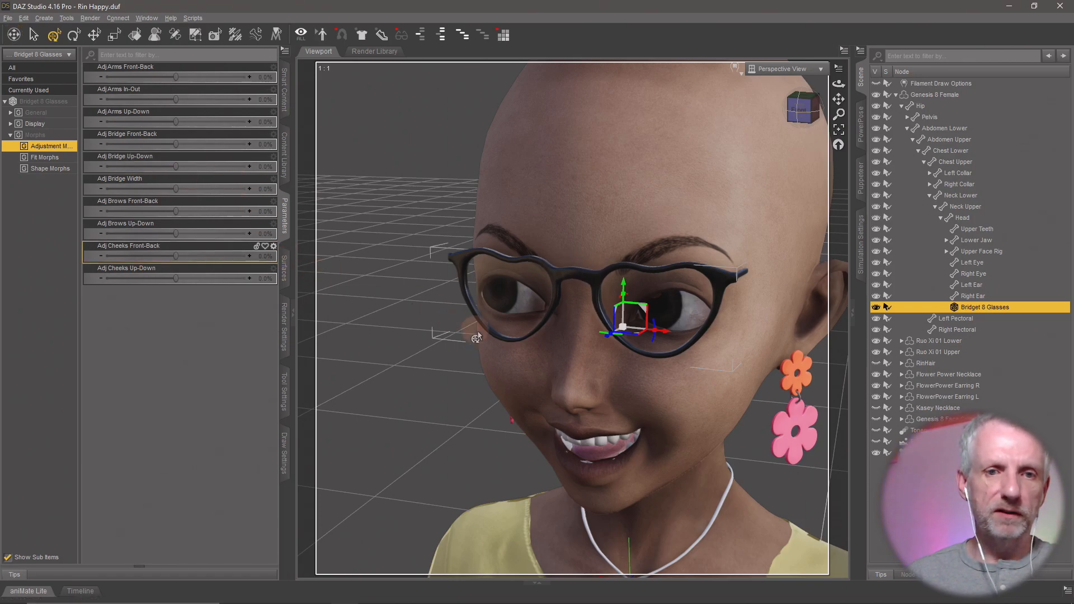
drag(175, 189, 260, 234)
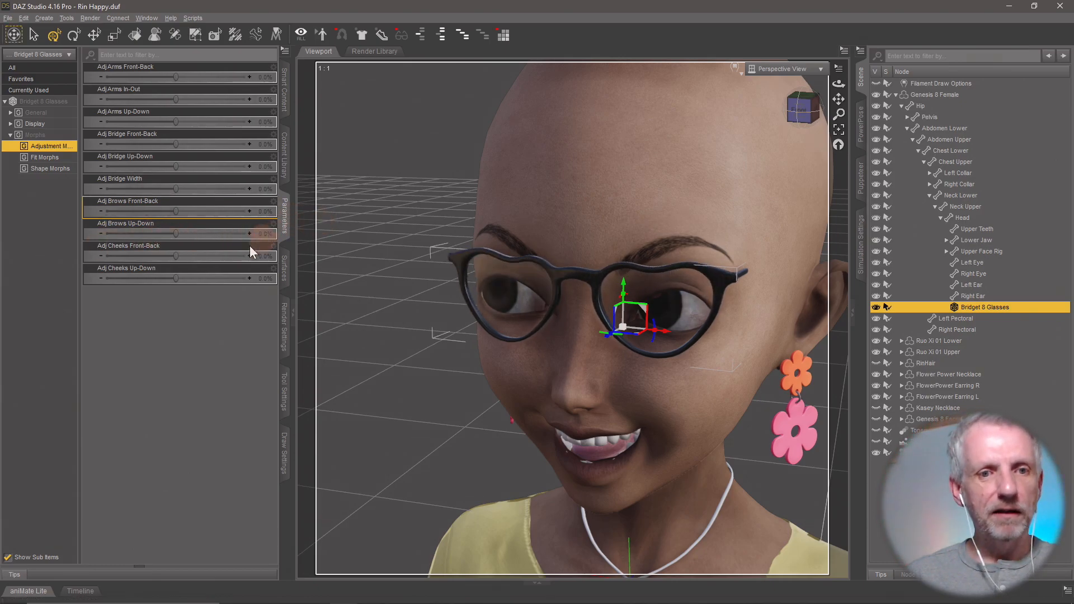
Step: Set the Adj Cheeks Up-Down morph of the glasses to about 53.8%
drag(177, 260, 221, 283)
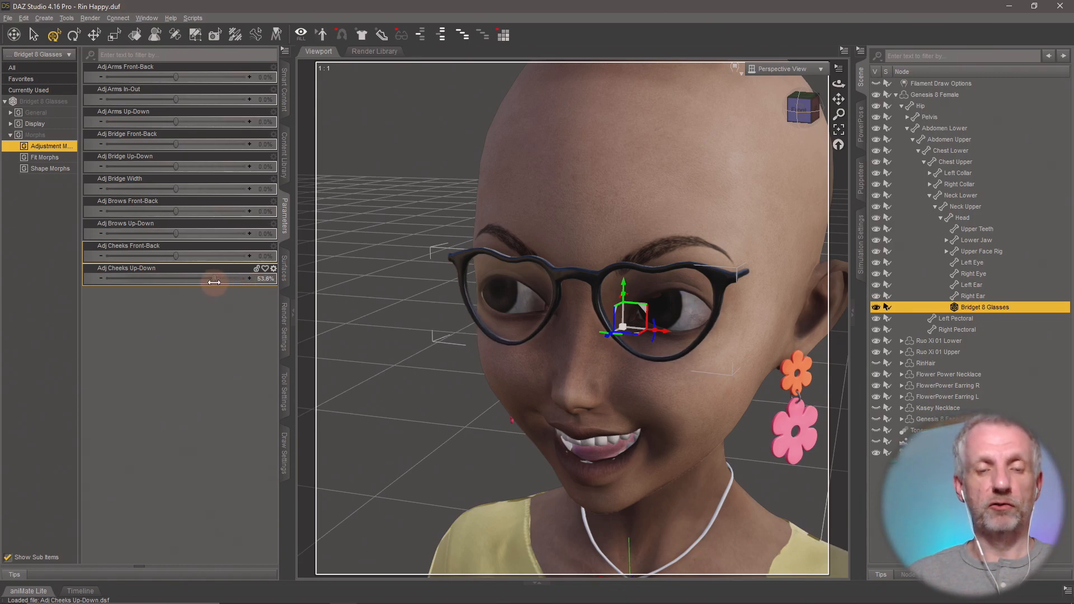
alt+drag(526, 366, 539, 340)
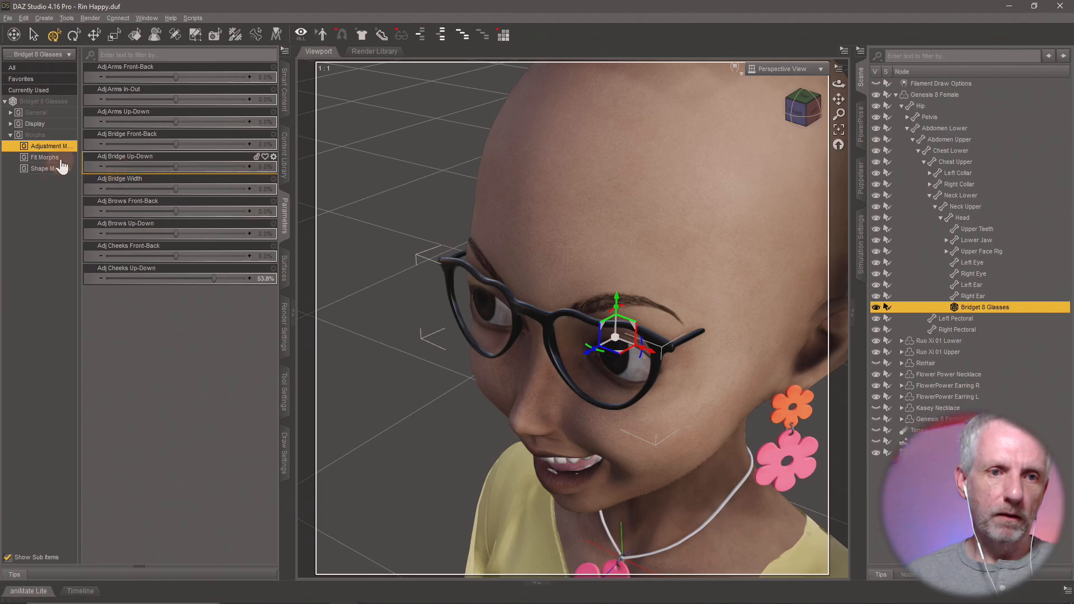
Step: Try widening the whole glasses by setting their X Scale to about 129.7%
click(65, 115)
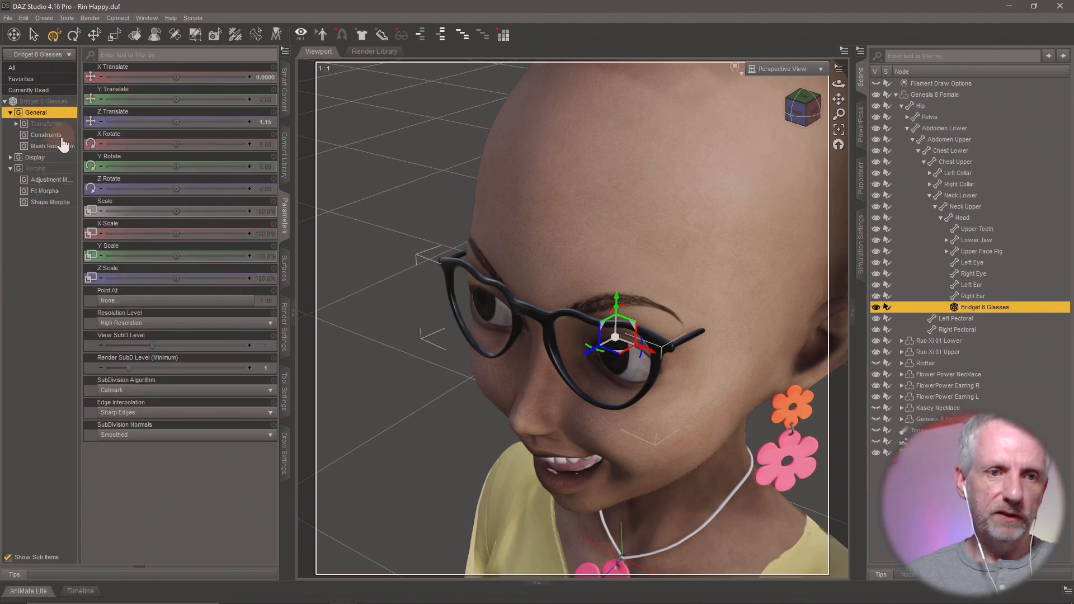
click(63, 124)
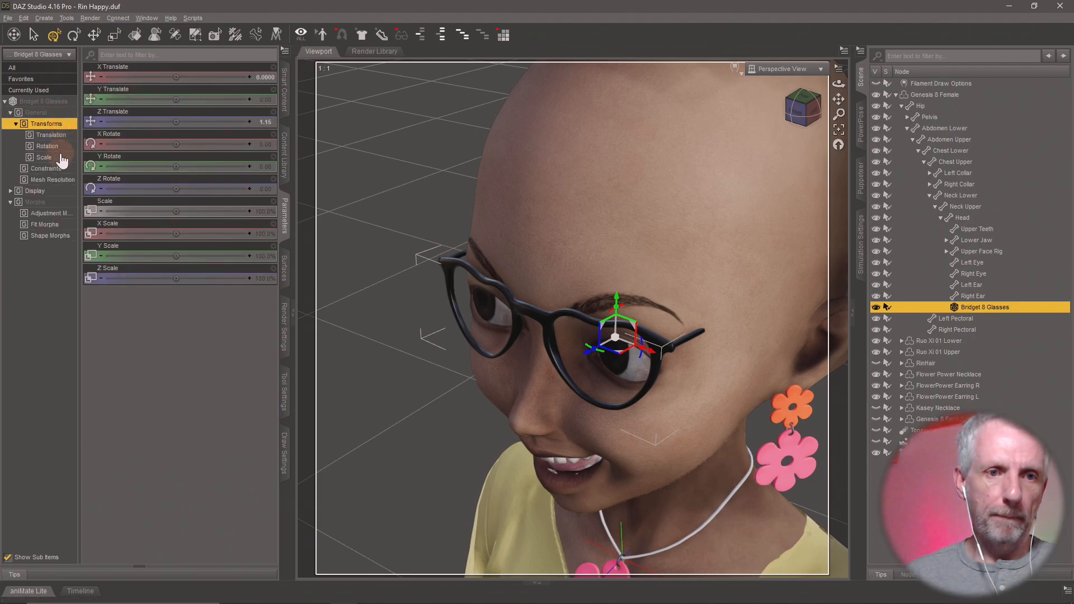
click(45, 157)
alt+drag(433, 383, 444, 359)
mouse_move(178, 99)
mouse_down()
mouse_move(189, 100)
mouse_move(175, 100)
mouse_up()
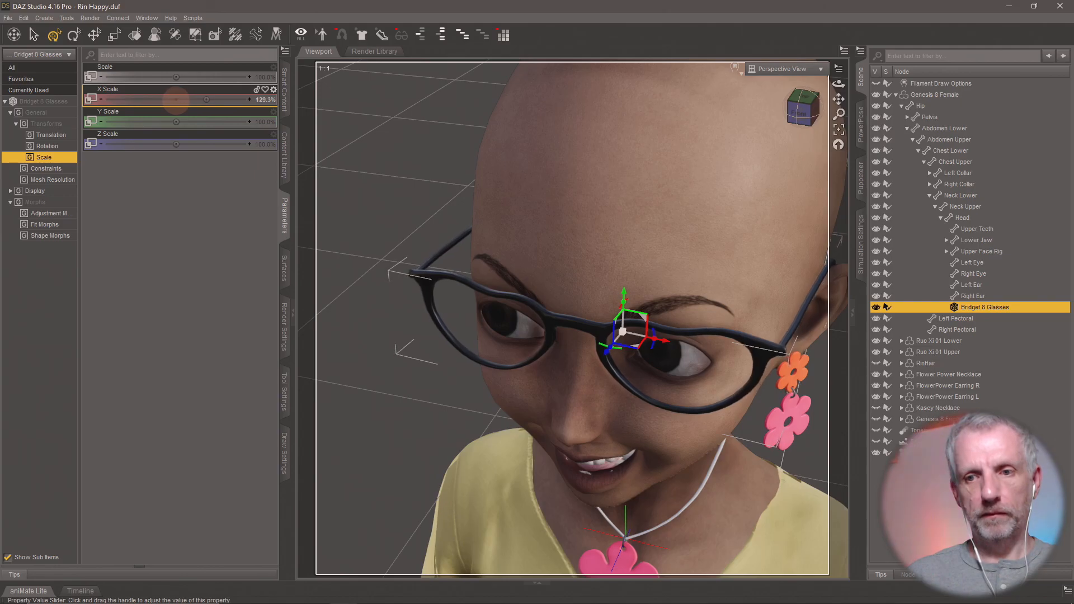
mouse_move(467, 238)
alt+mouse_down()
mouse_move(435, 230)
mouse_move(456, 238)
alt+mouse_up()
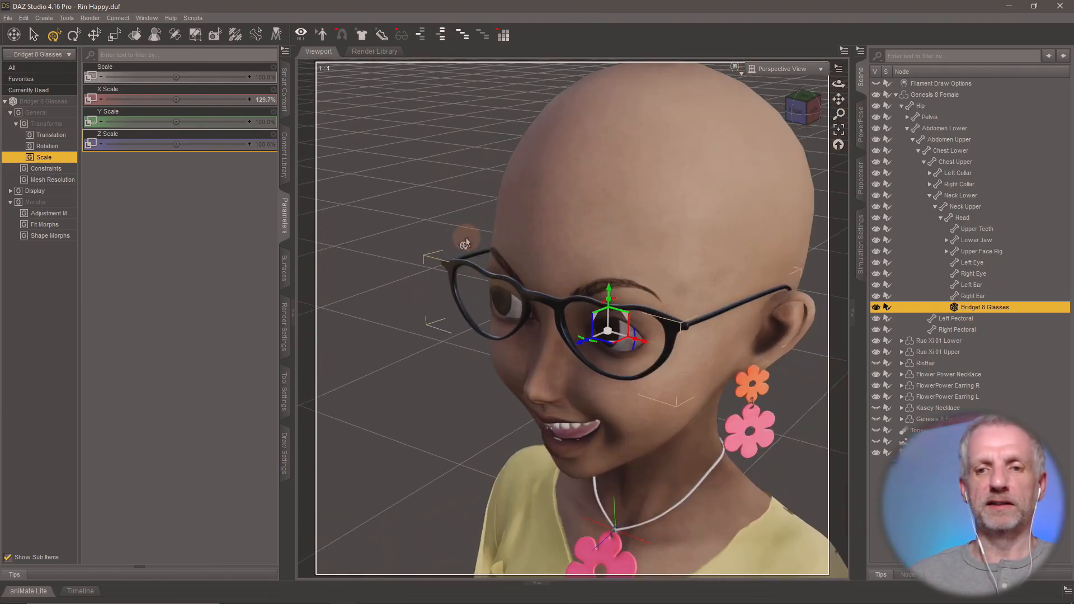
Step: Try a smaller X Scale of about 111.9% on the glasses and undo the X scaling
alt+drag(537, 350, 364, 220)
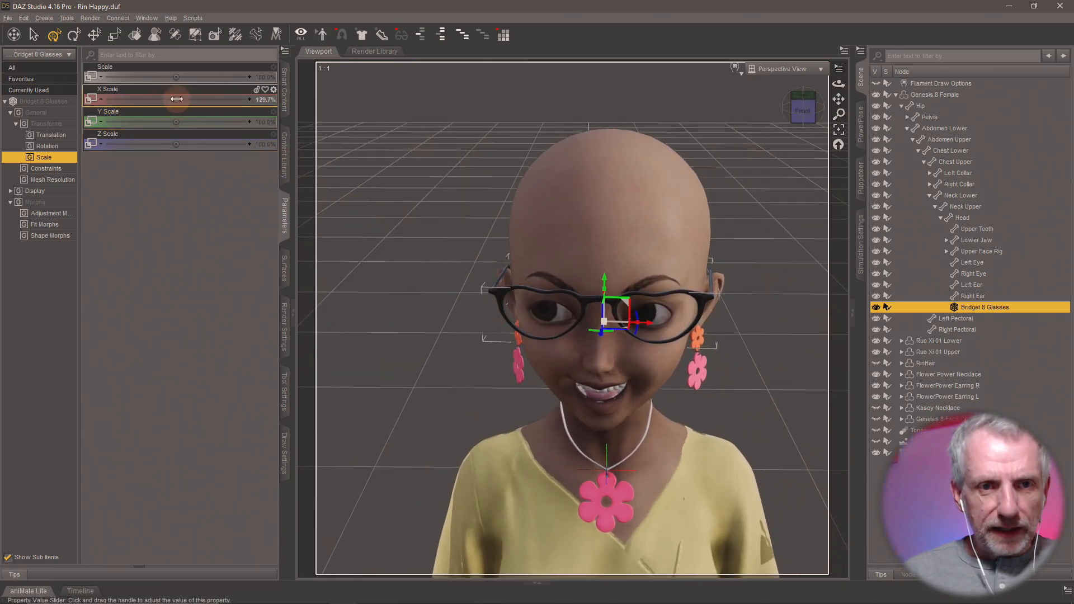
drag(176, 99, 165, 99)
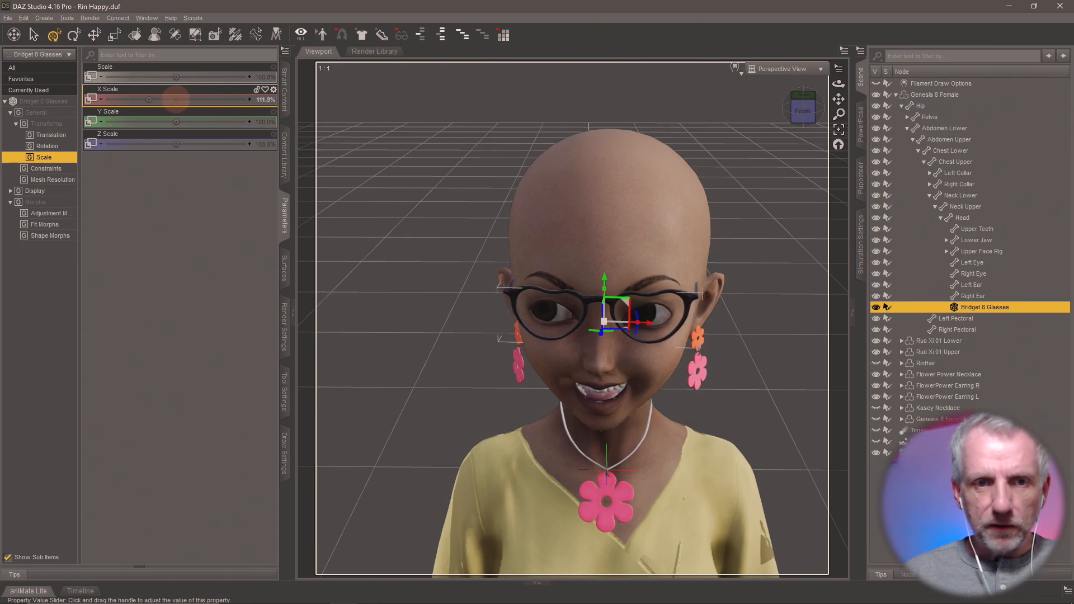
key(ctrl+z)
alt+drag(549, 330, 453, 305)
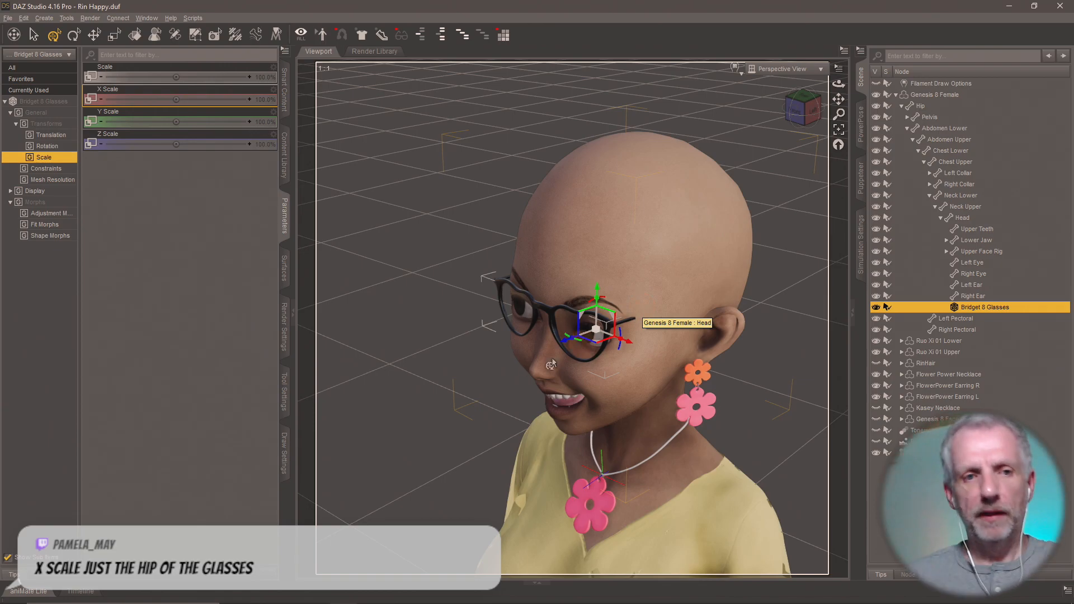
Step: Try the glasses' Fit Morphs, including Fit Aiko 8 and Fit TeenJosie 8, returning each to zero
click(65, 215)
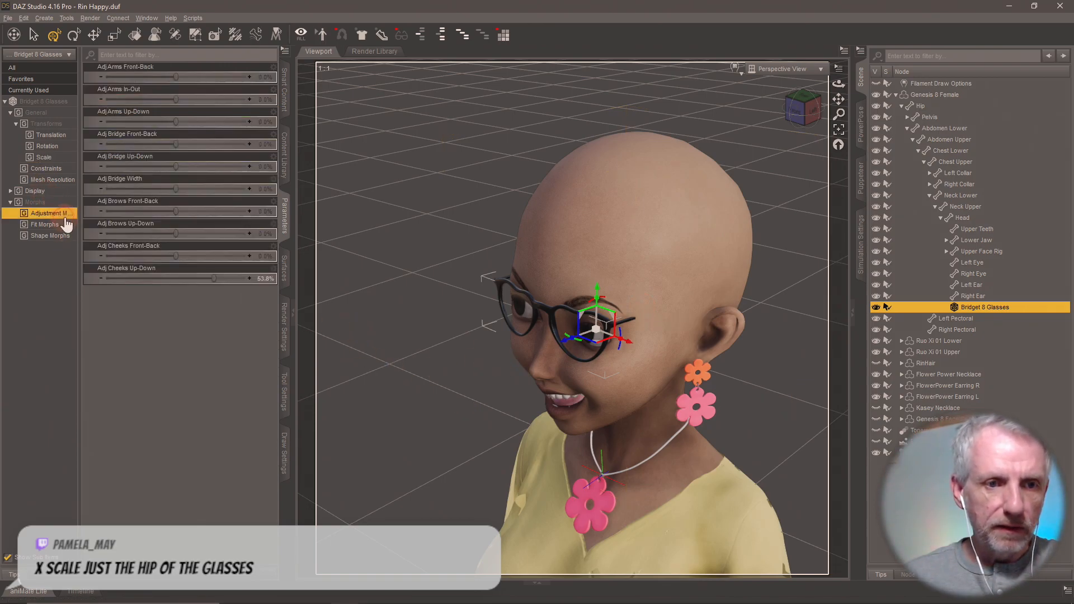
click(66, 237)
click(65, 225)
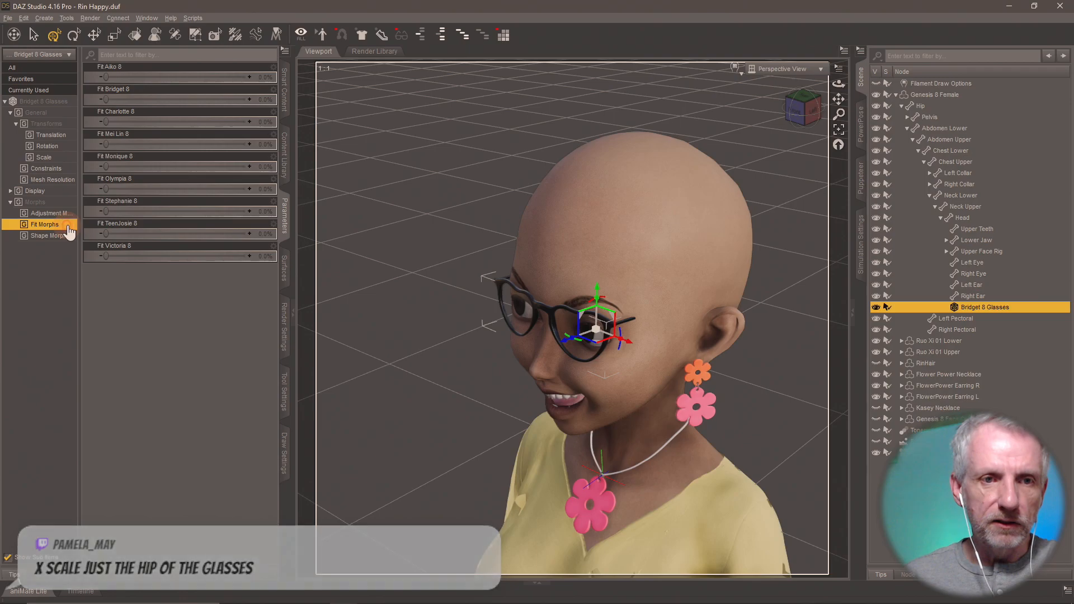
drag(129, 79, 20, 93)
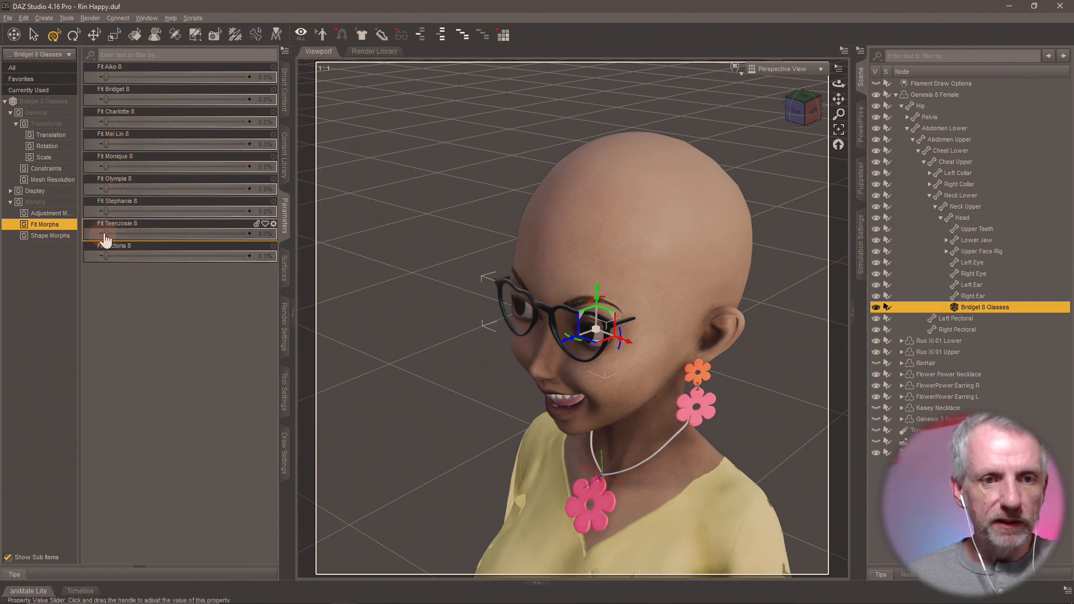
drag(105, 234, 4, 235)
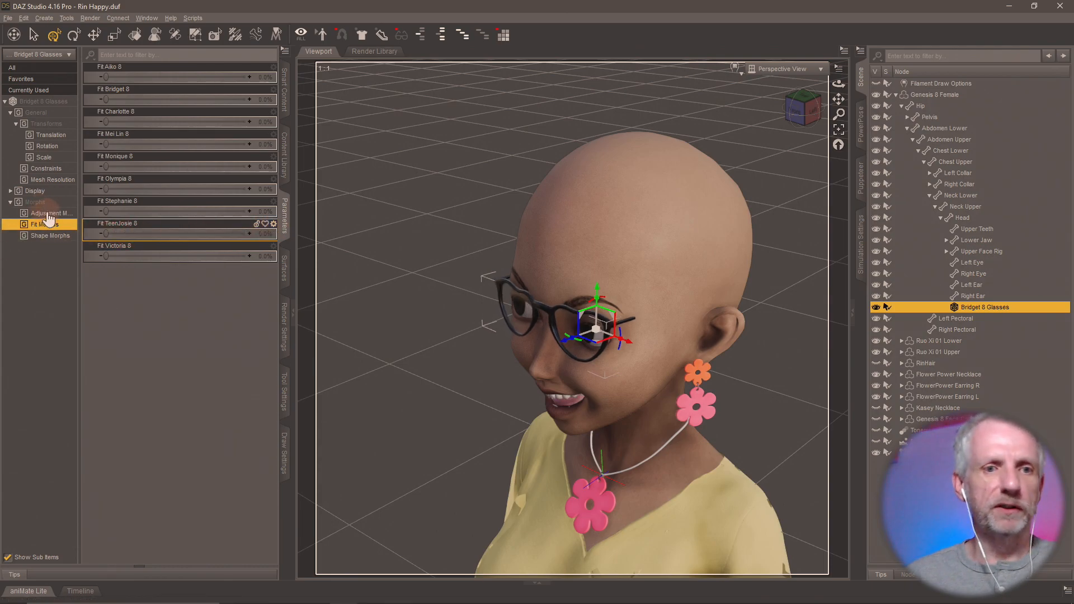
Step: Set the Adj Arms In-Out morph of the glasses to 100% and check the fit around the head
click(48, 214)
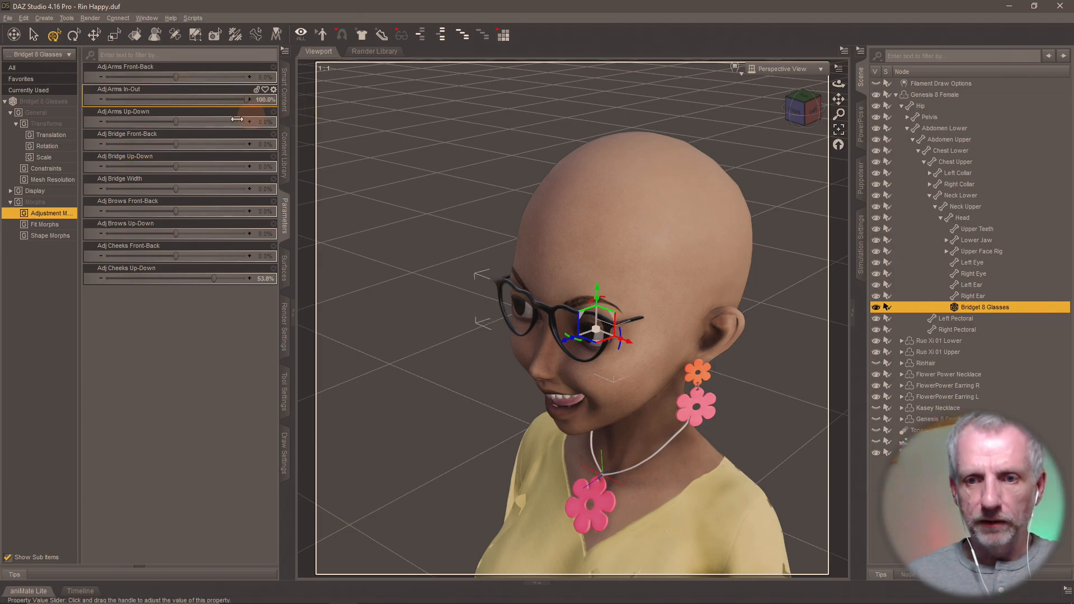
alt+drag(463, 242, 462, 254)
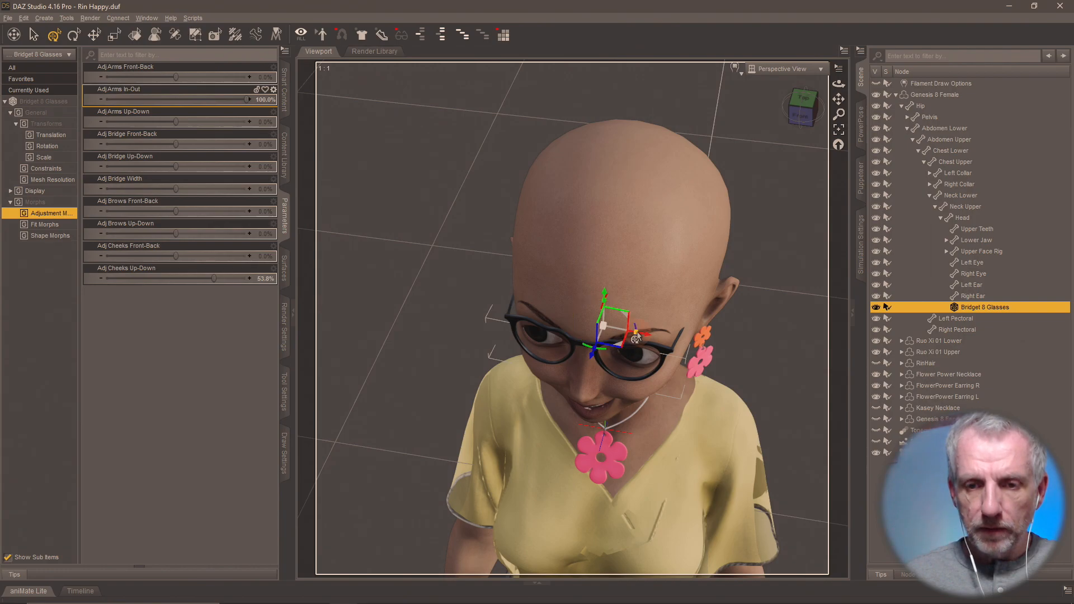
drag(640, 339, 606, 320)
key(ctrl+f)
Step: Save the scene and check which applications it can be sent to, including Bryce and Hexagon
key(ctrl+s)
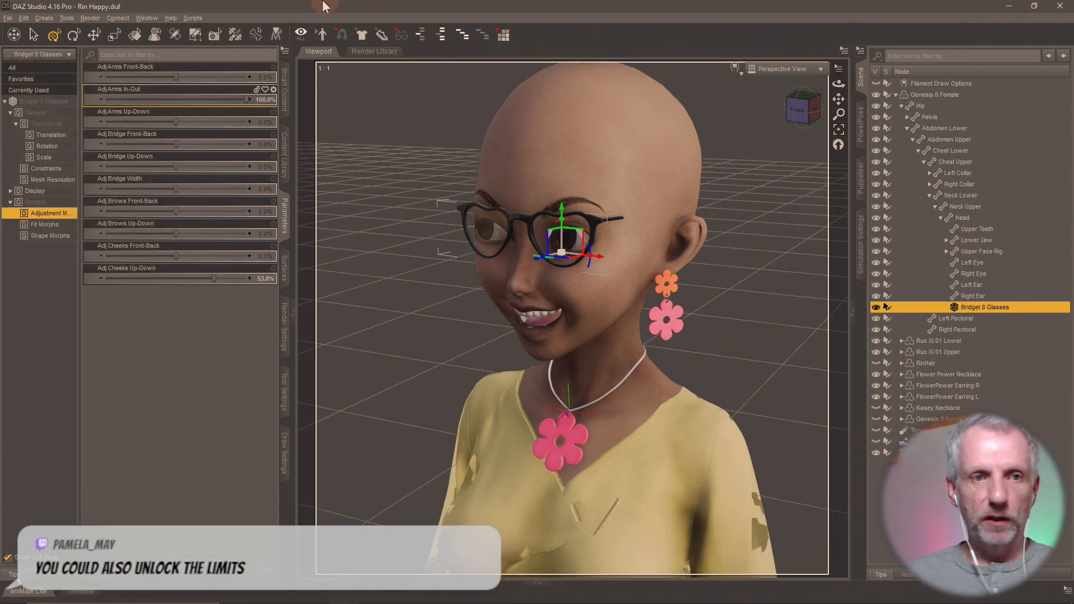
click(8, 18)
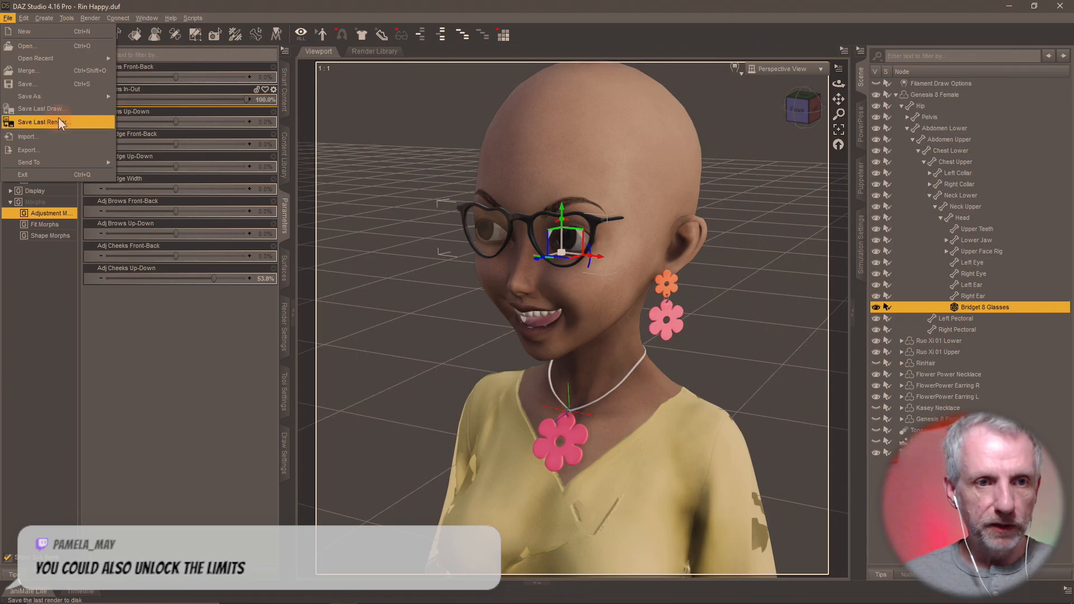
mouse_move(77, 162)
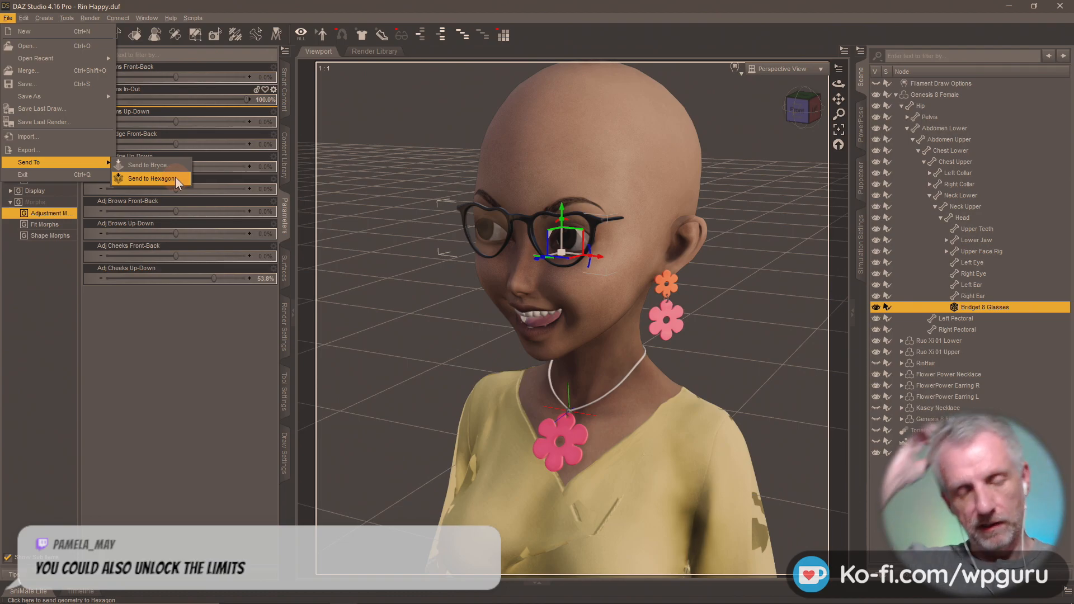
click(405, 8)
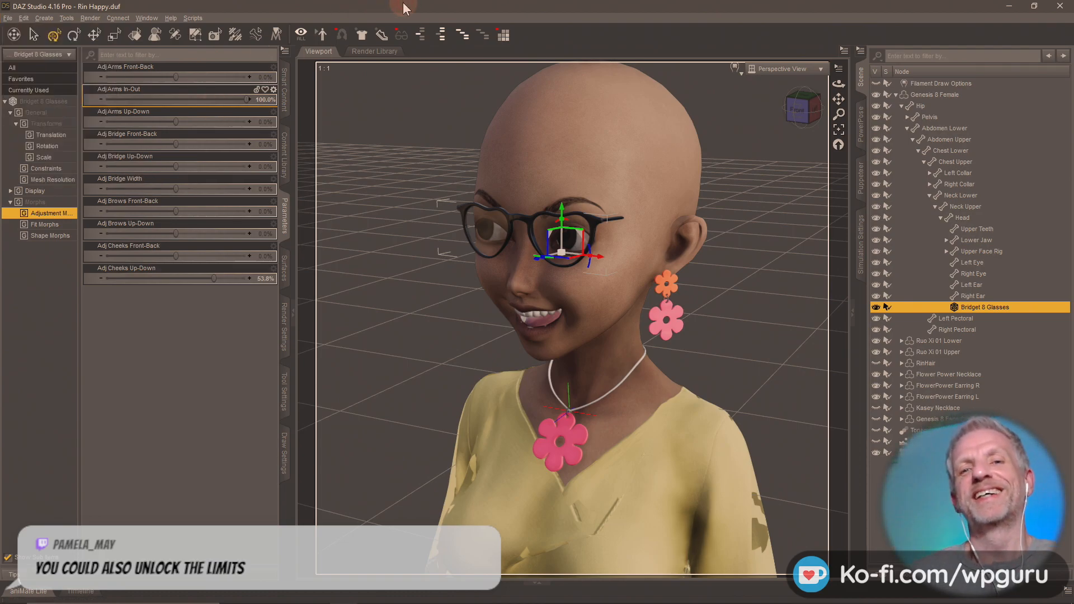
click(6, 19)
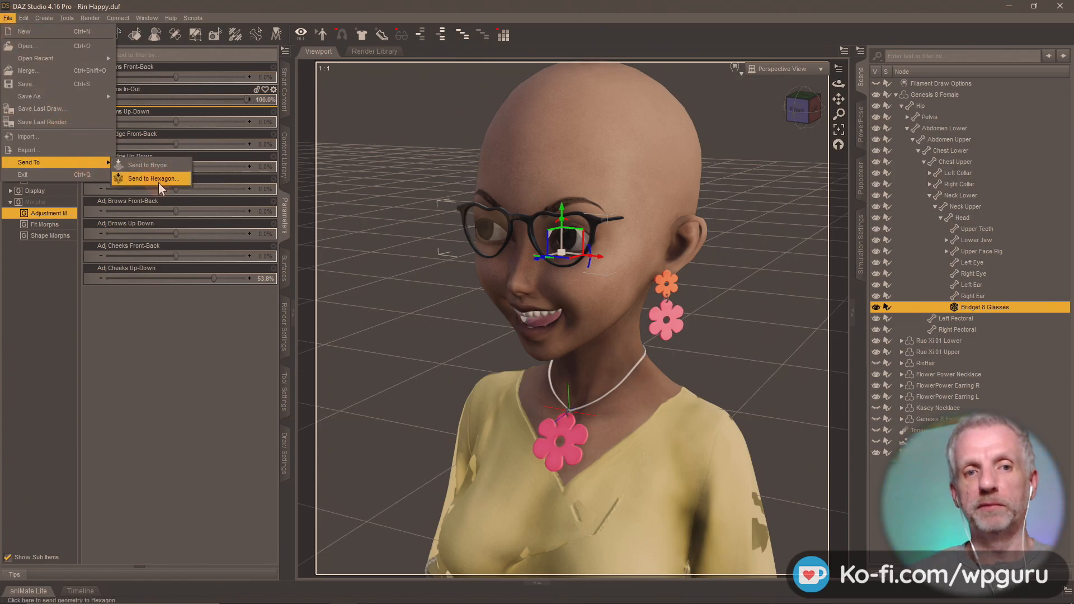
click(610, 6)
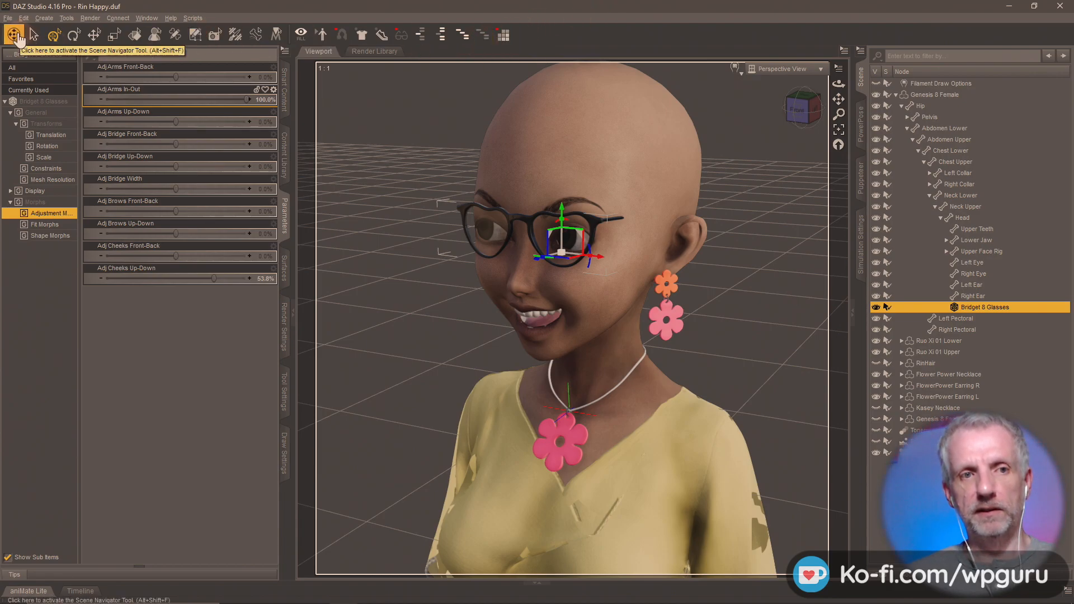
Step: Exit DAZ Studio, launch the DAZ Studio 4.16 Public Build and accept its update notice
click(9, 19)
click(65, 174)
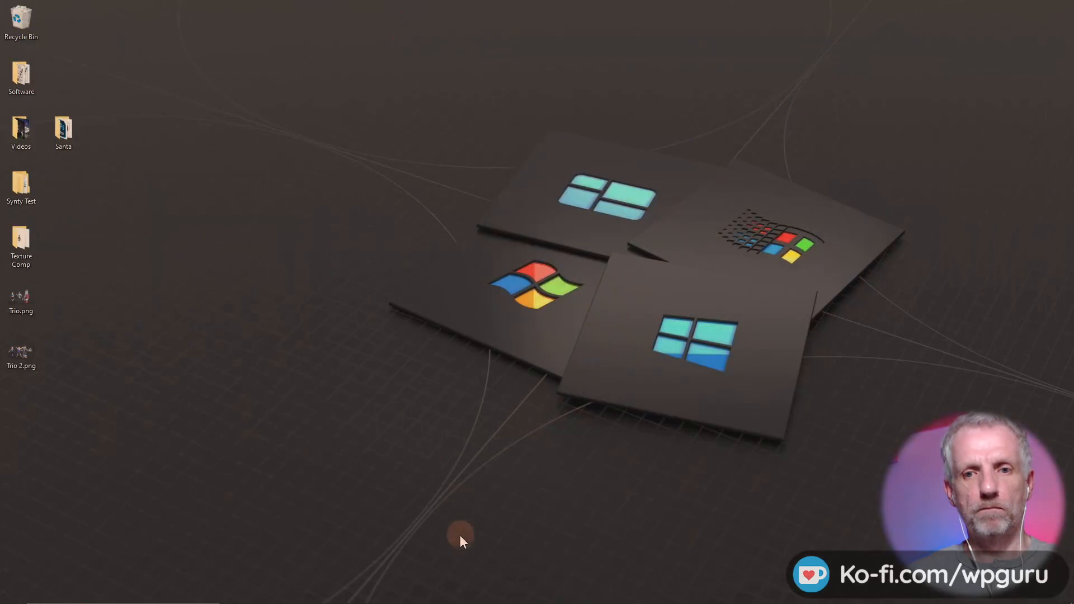
click(14, 596)
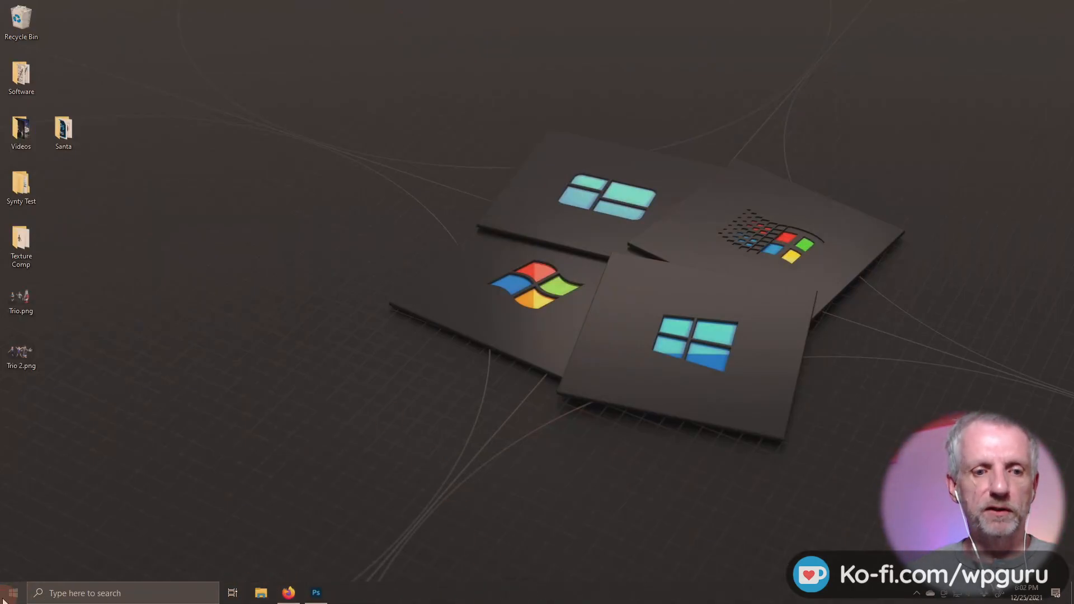
click(445, 344)
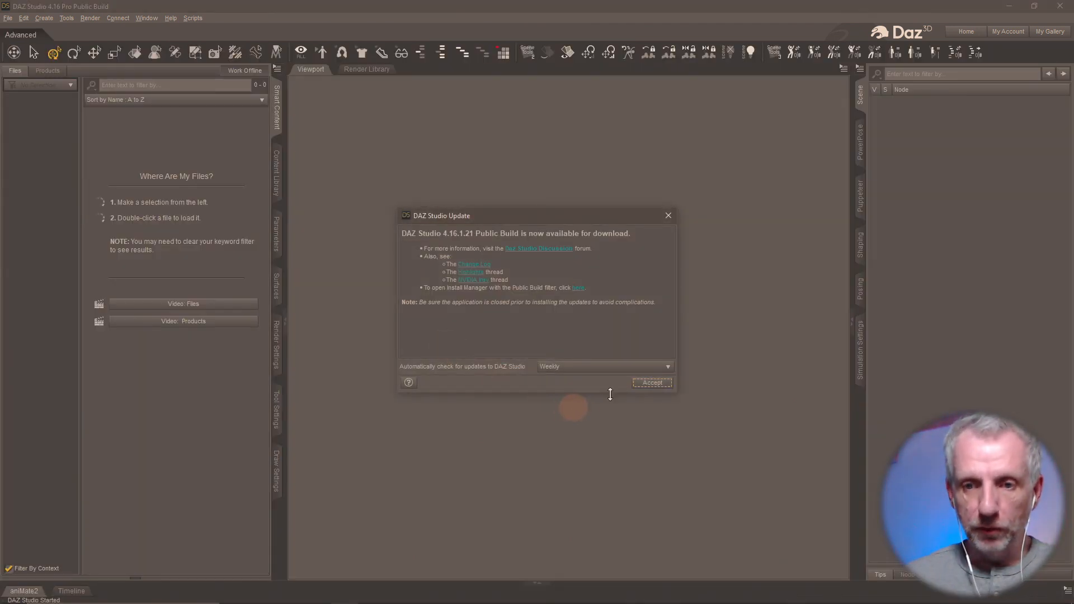
click(644, 383)
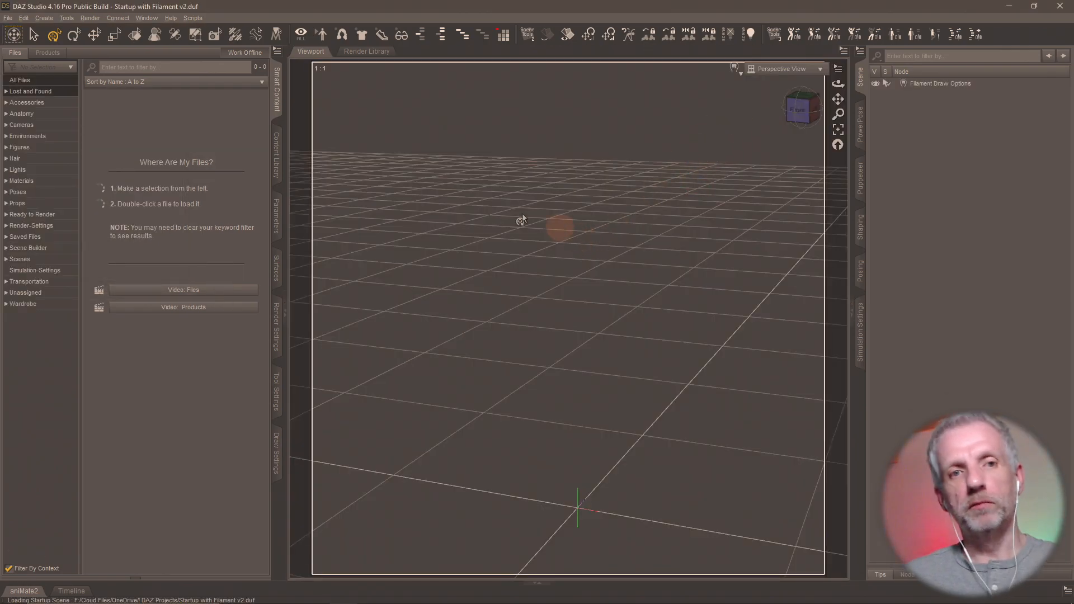
Step: Check the Public Build's Send To destinations, and close it without saving the scene
click(7, 17)
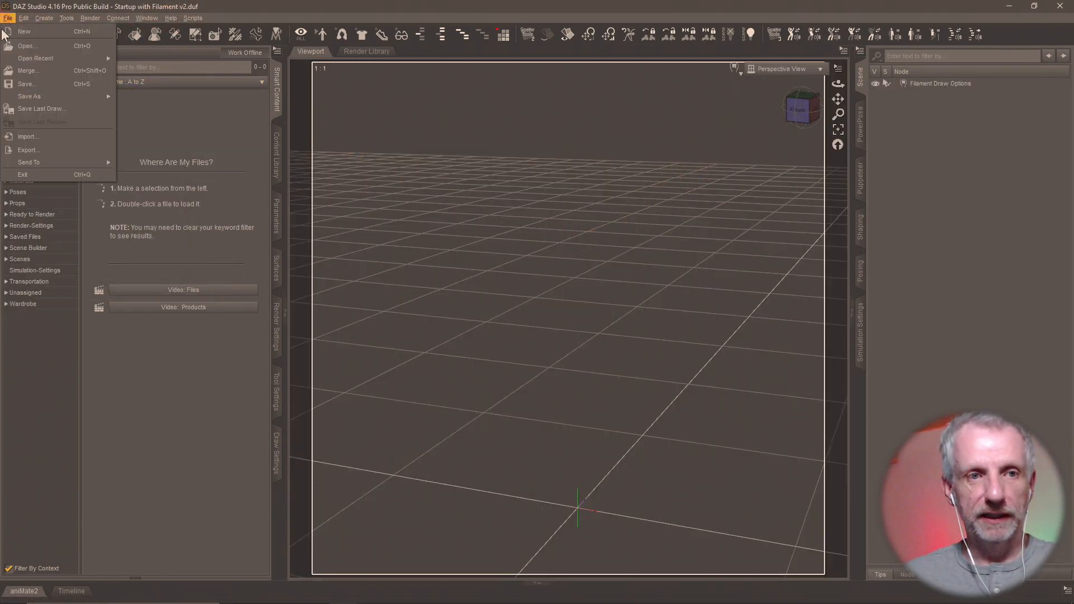
mouse_move(71, 163)
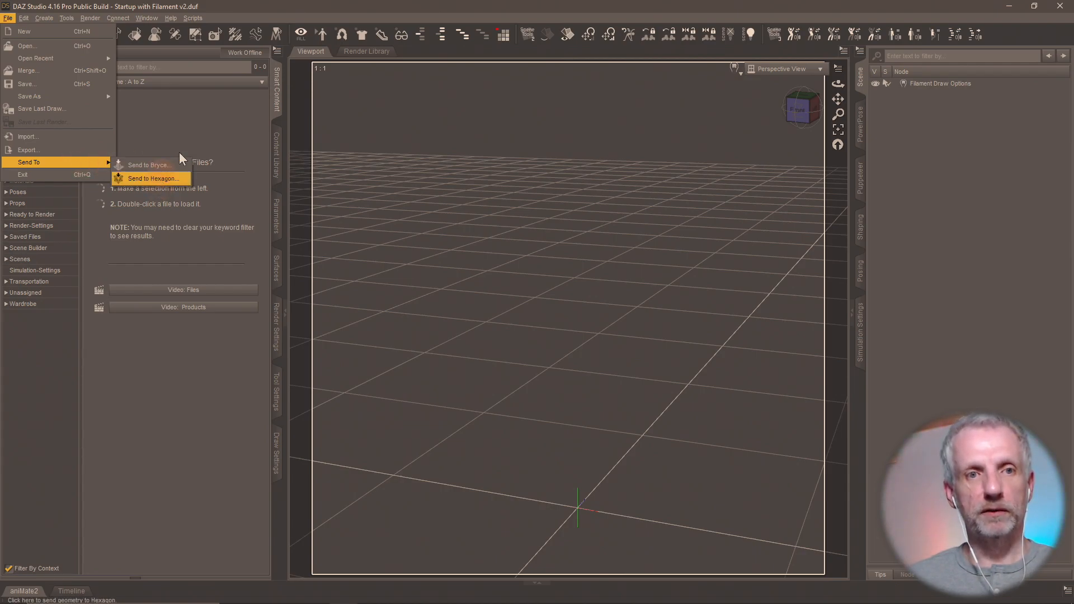
click(269, 5)
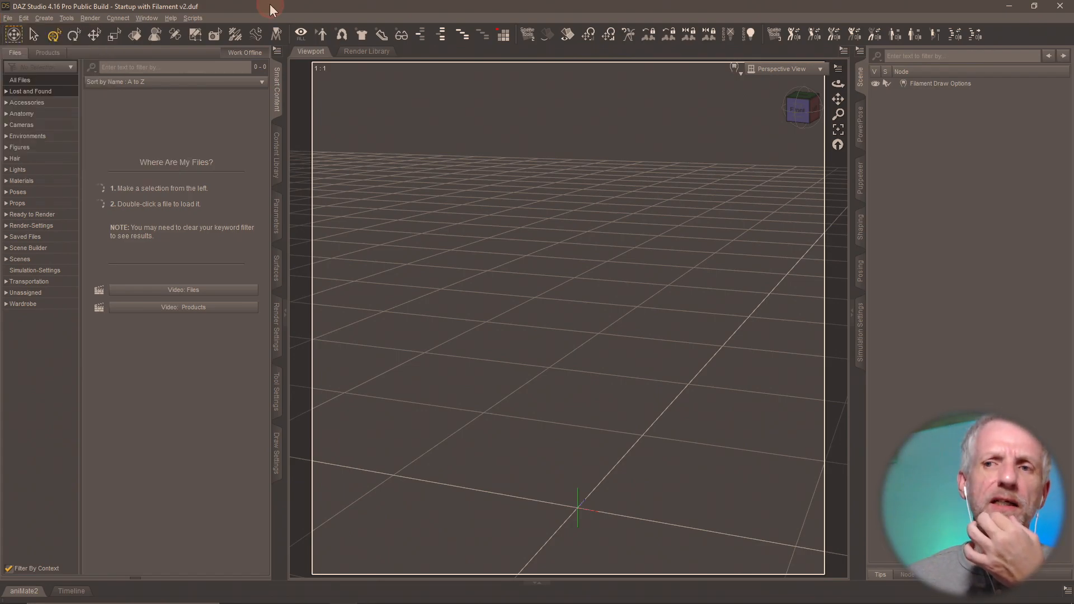
click(1065, 7)
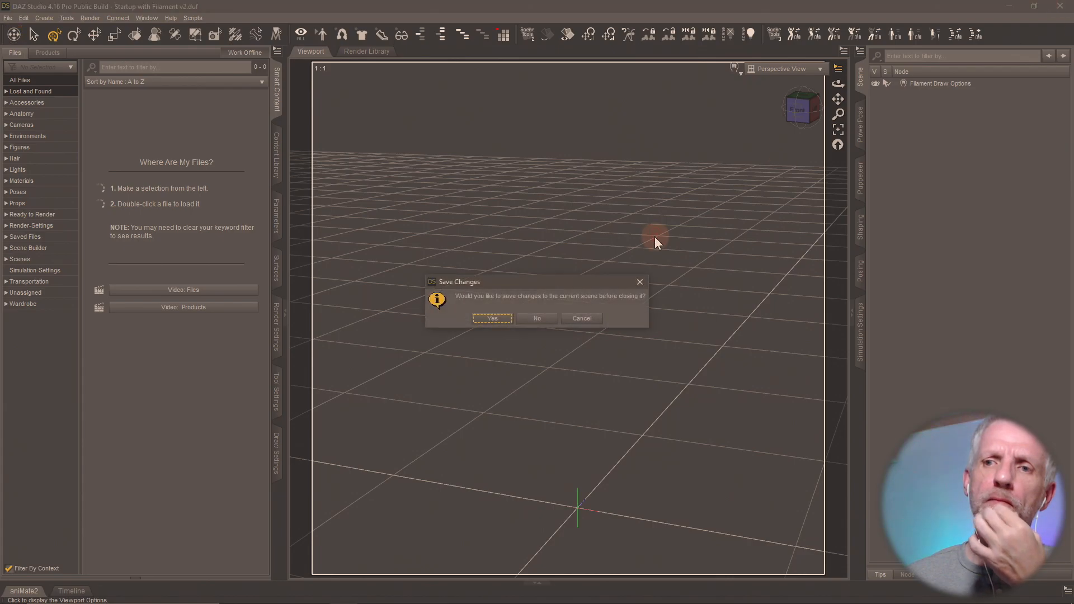
click(537, 319)
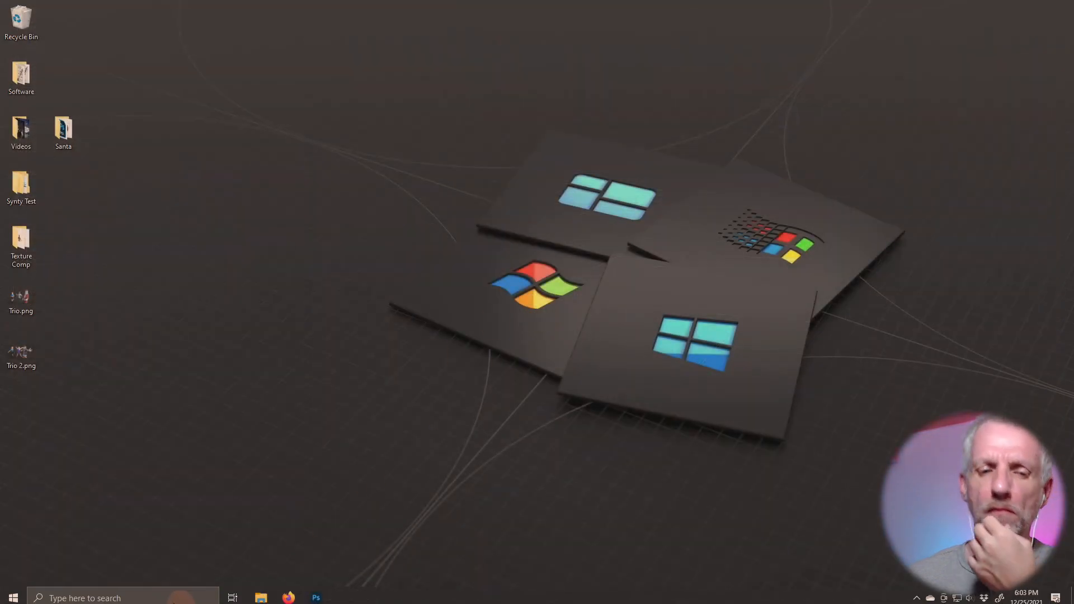
Step: Launch the DAZ Studio 4.15 Publishing Build, collapse its timeline and check the available Send To destinations
click(14, 592)
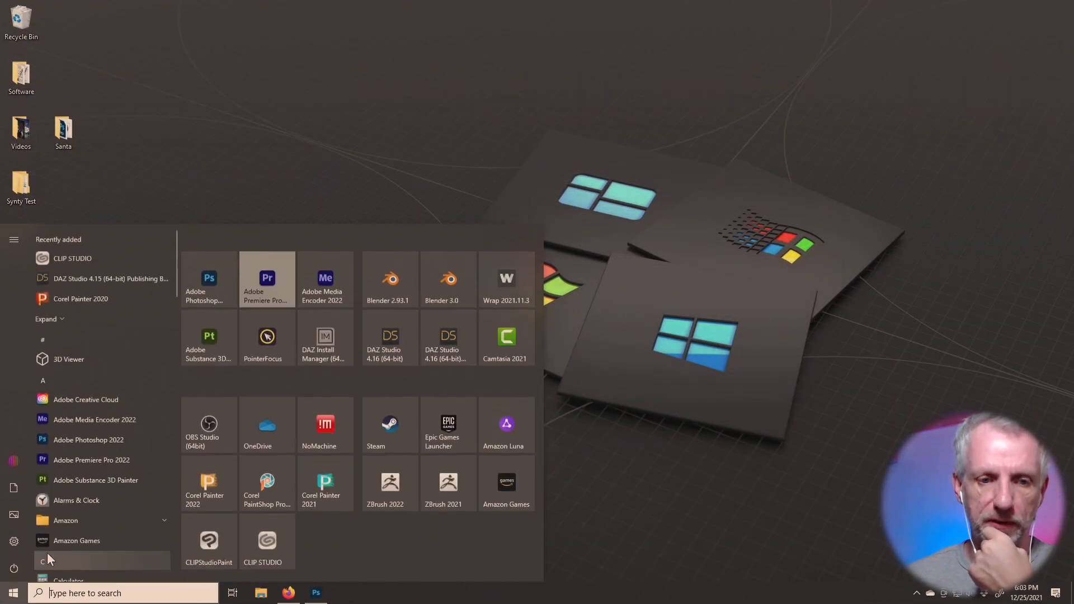
click(130, 284)
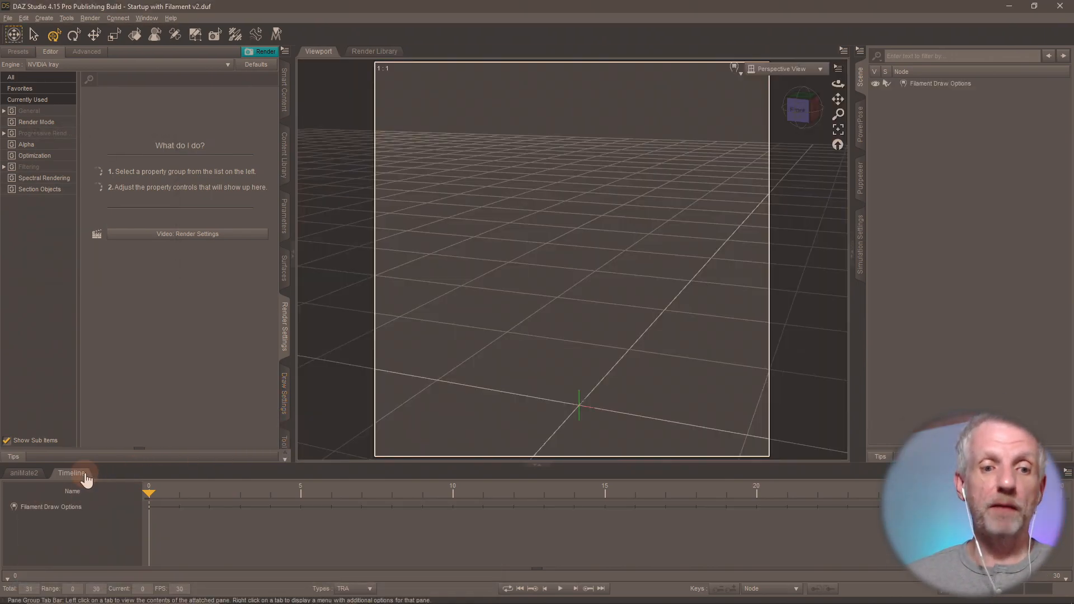
click(86, 476)
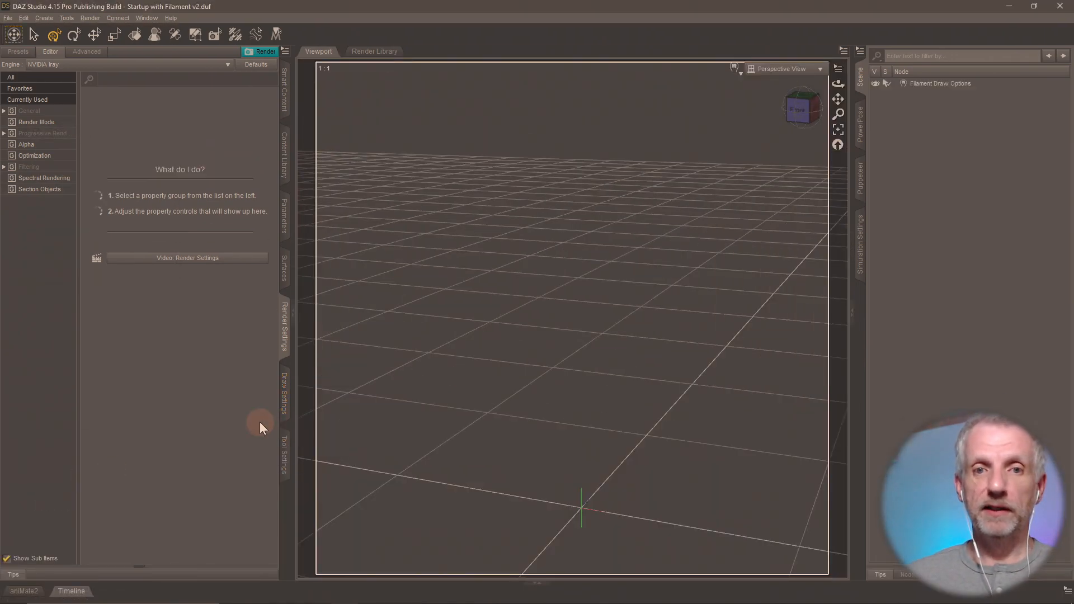
click(8, 18)
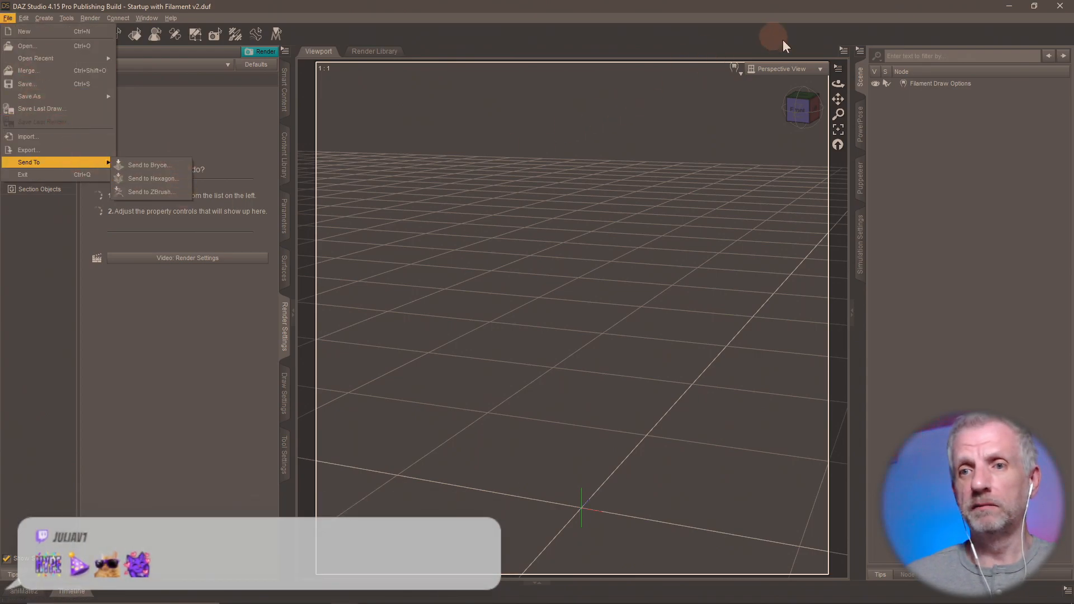
click(468, 73)
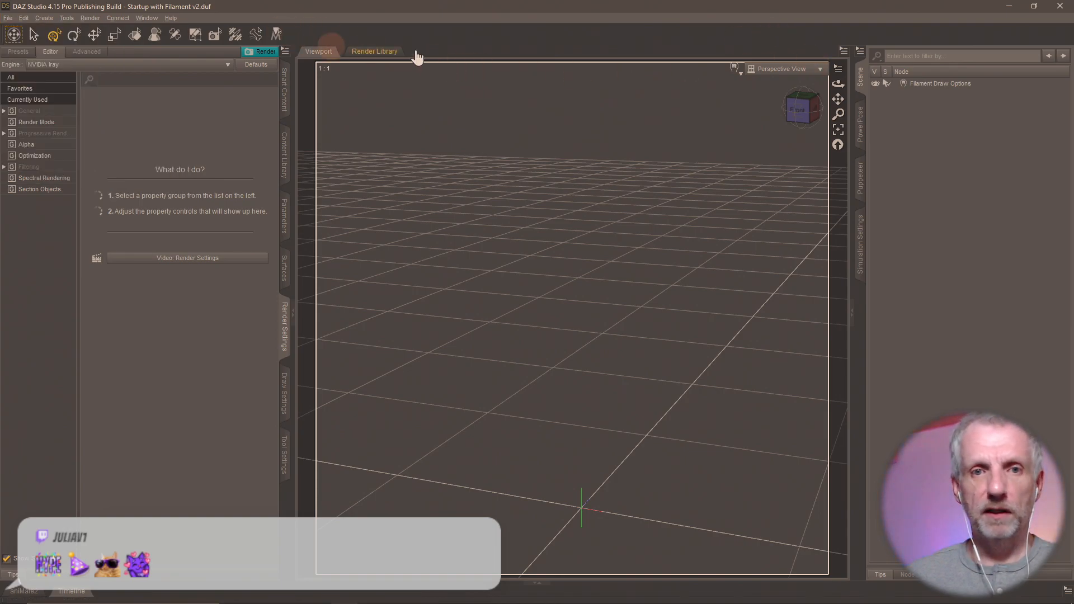
Step: Try to open the Rin Happy scene from the Rin Happy PFP folder in Dropbox's ! DAZ Projects, discarding the startup scene's changes
click(286, 103)
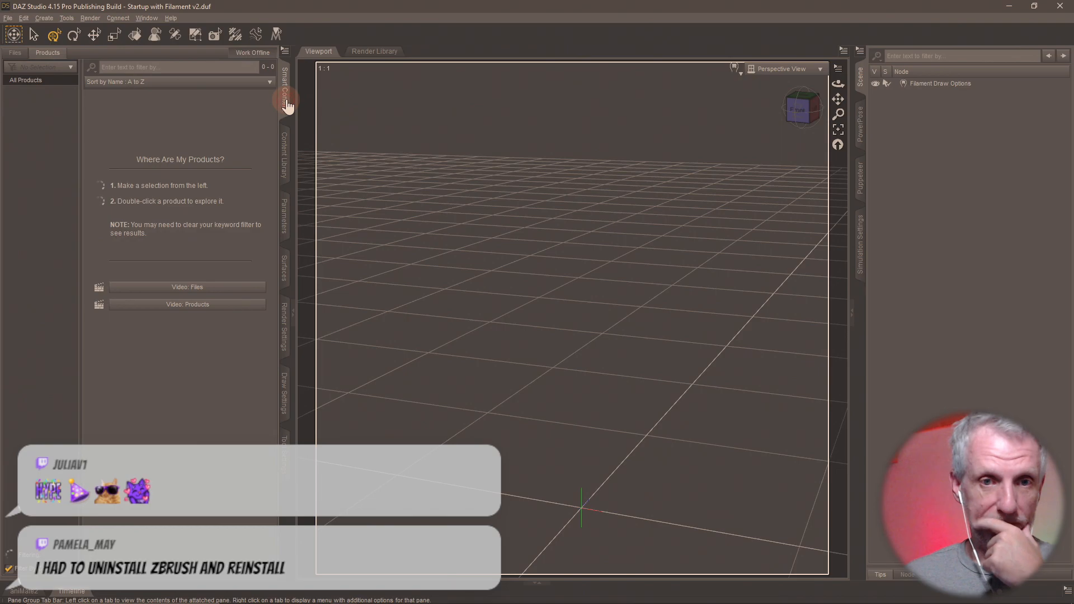
click(7, 18)
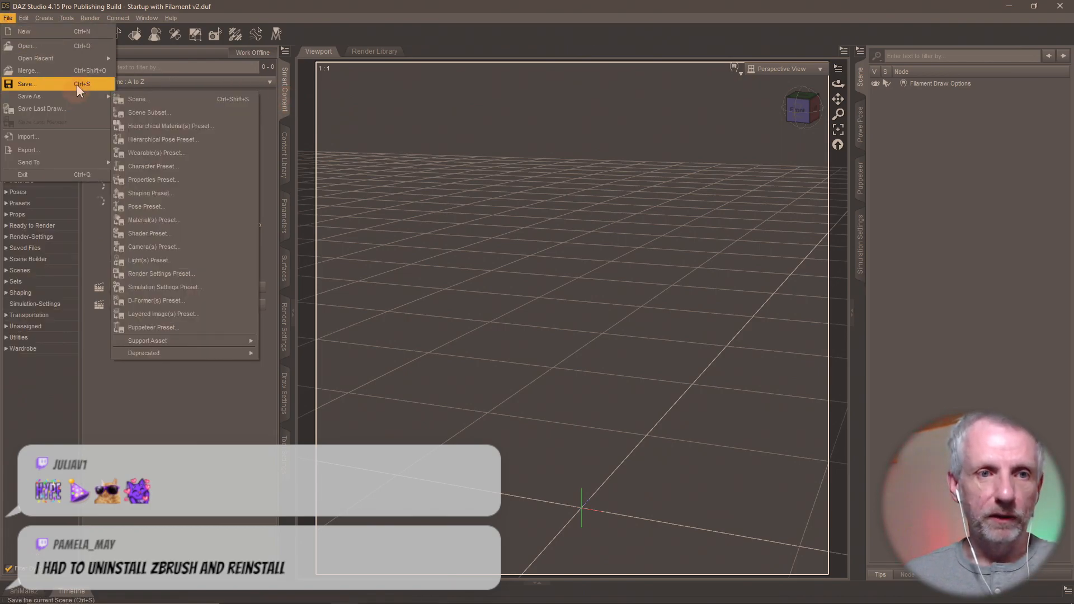
click(145, 58)
click(522, 317)
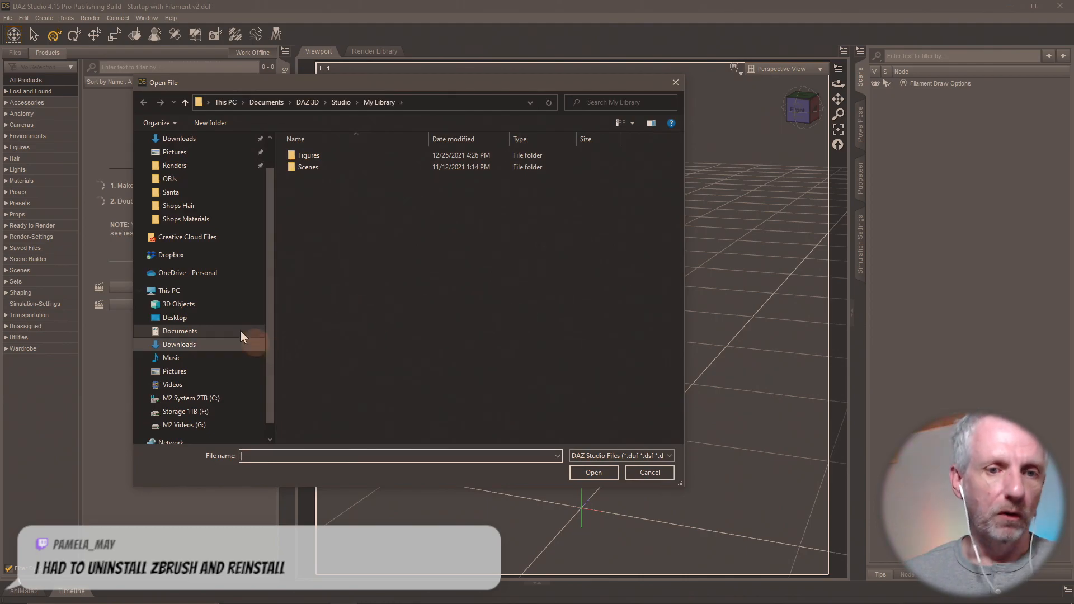
click(213, 259)
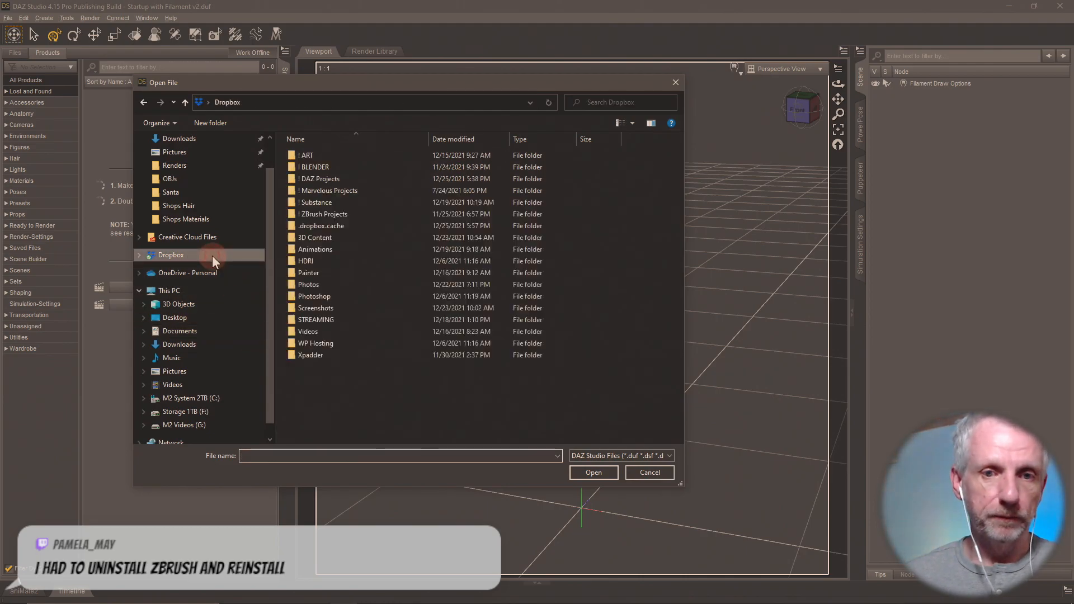
double_click(338, 180)
scroll(412, 364, down, 5)
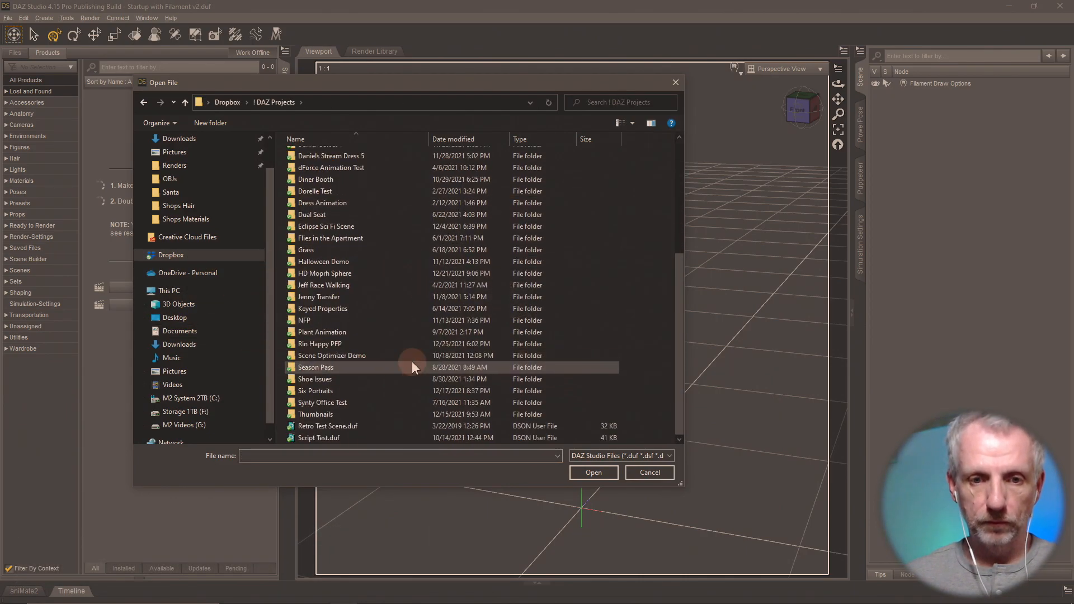
double_click(351, 343)
double_click(341, 154)
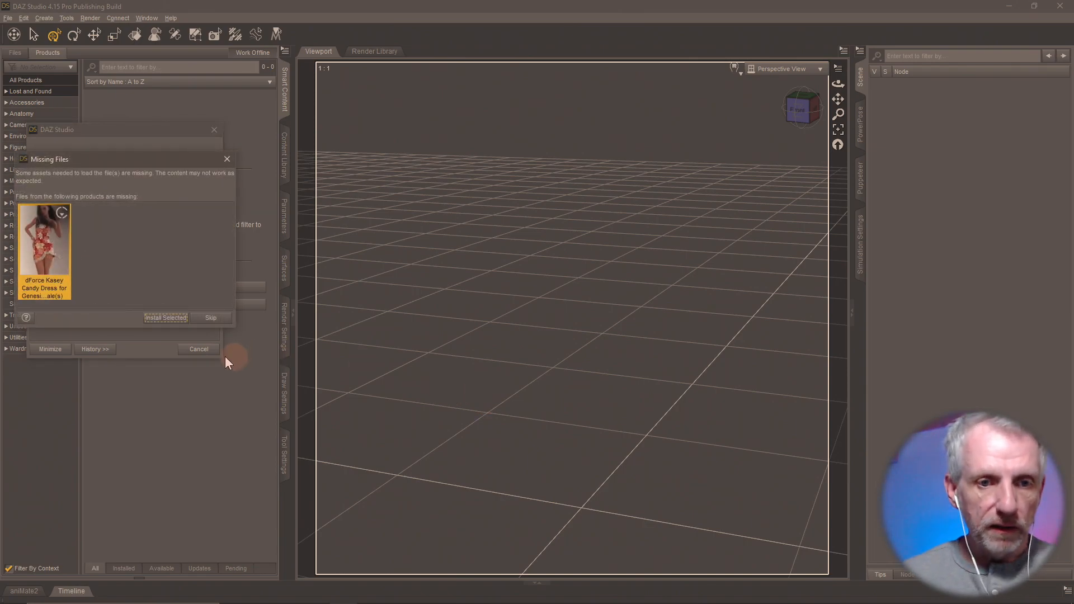
Step: Try installing the missing dForce Kasey Candy Dress product, skip the missing files and cancel the loading process
click(177, 322)
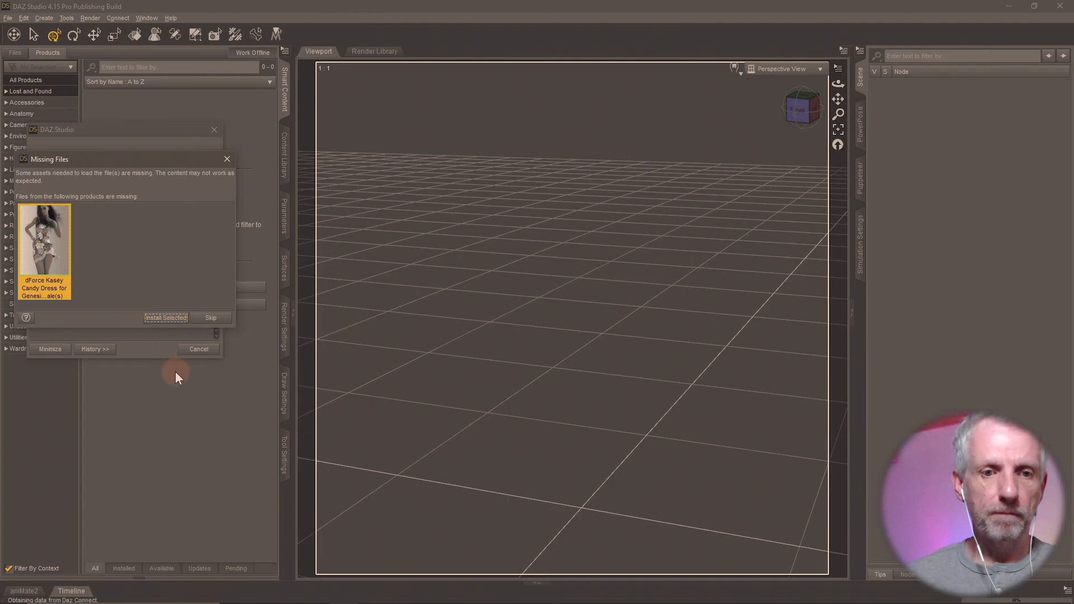
drag(163, 162, 399, 97)
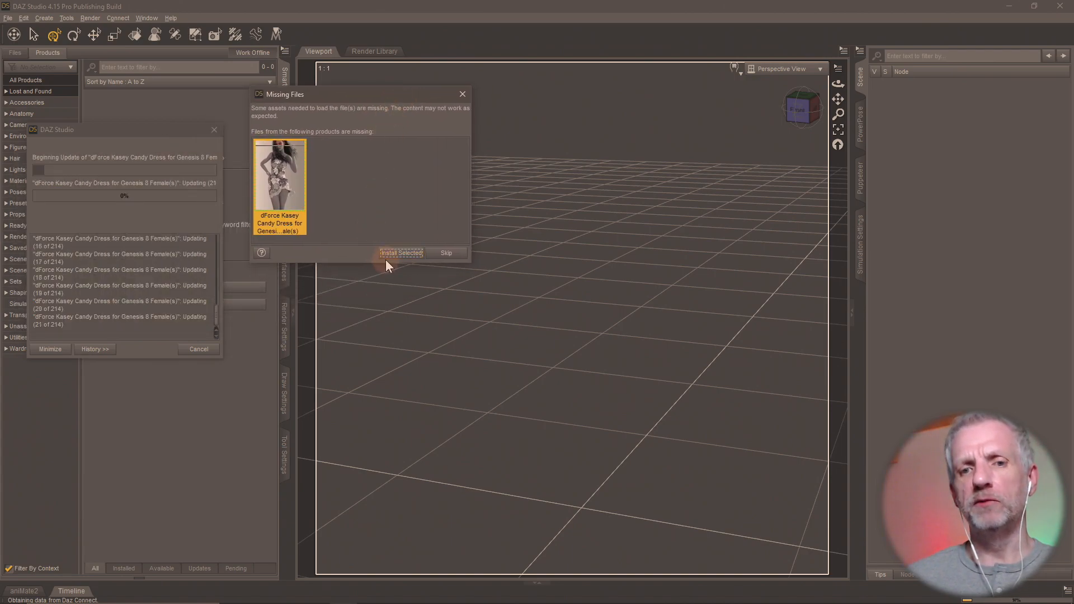
click(442, 257)
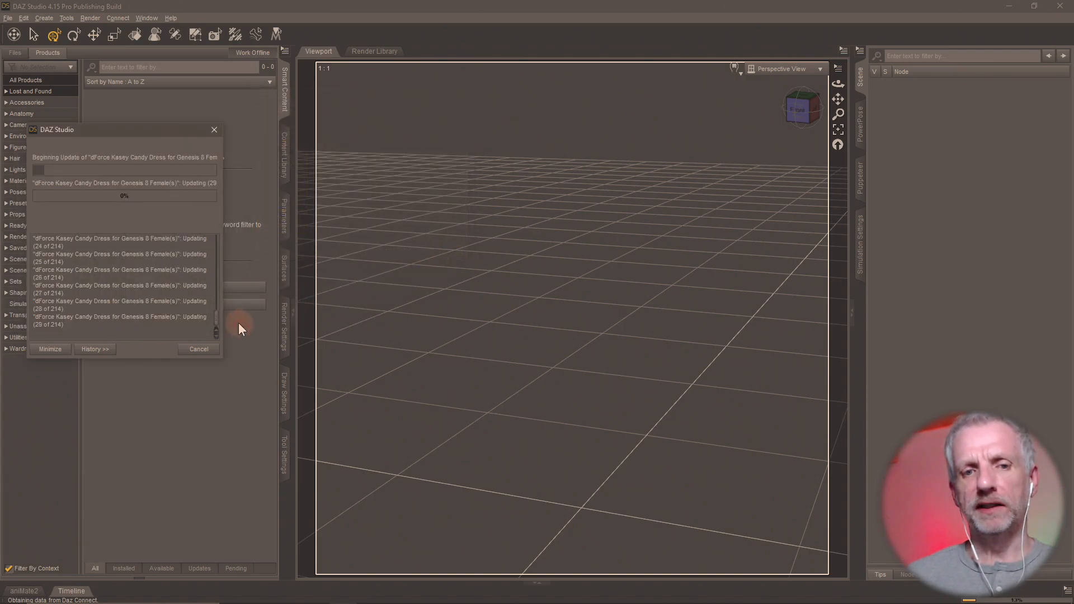
click(206, 350)
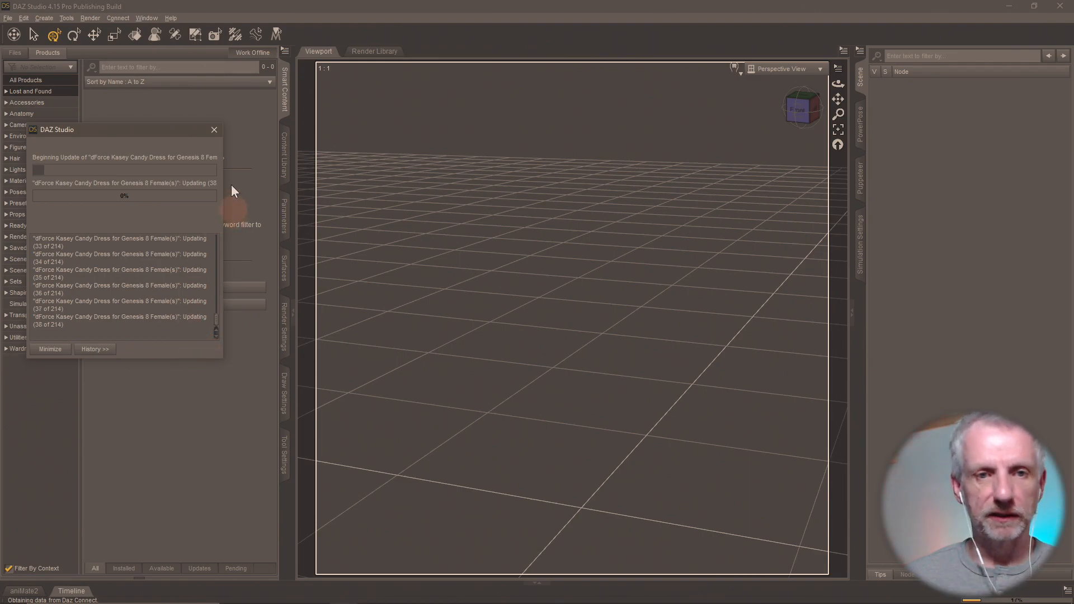
click(214, 132)
click(284, 159)
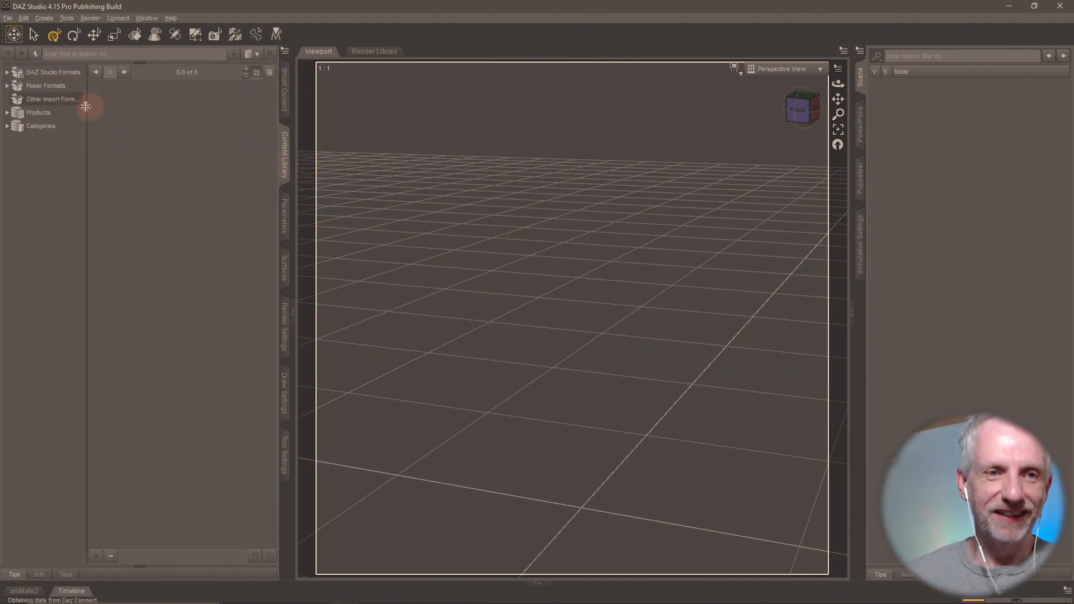
double_click(56, 72)
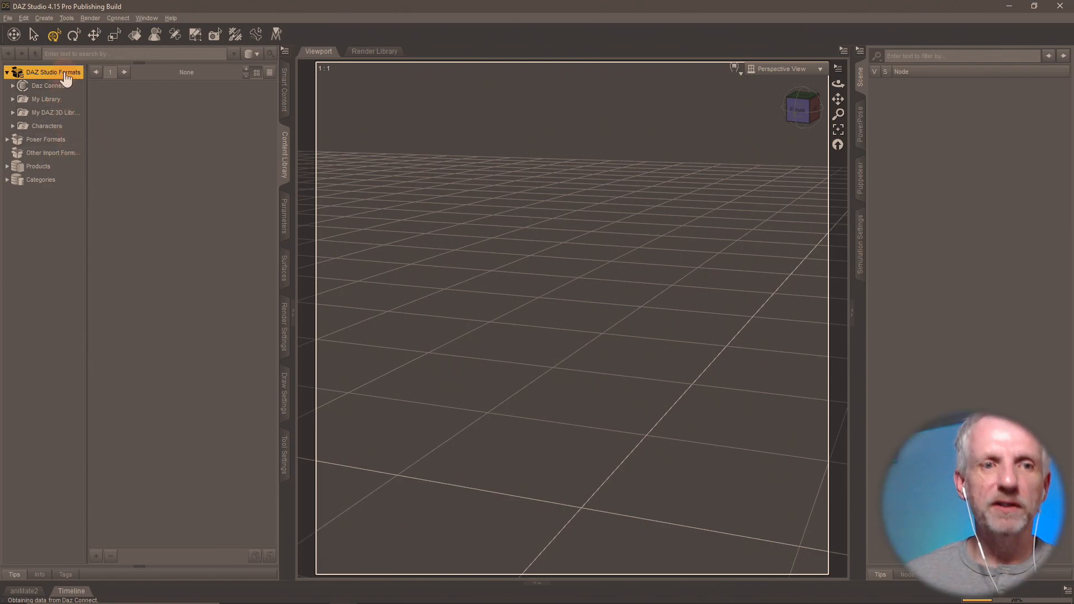
right_click(67, 74)
click(129, 81)
click(340, 102)
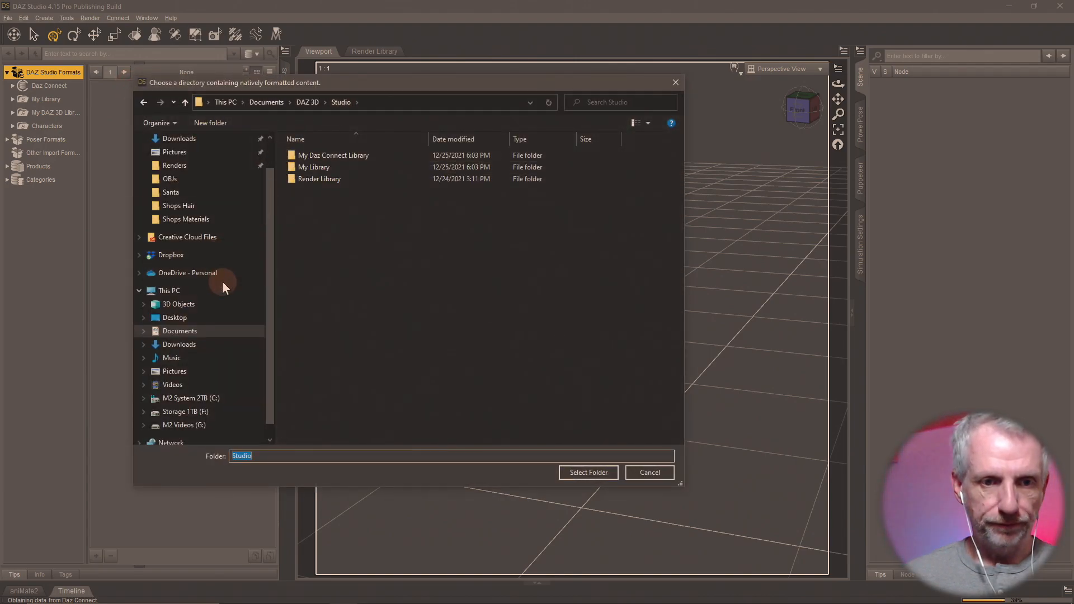
click(226, 411)
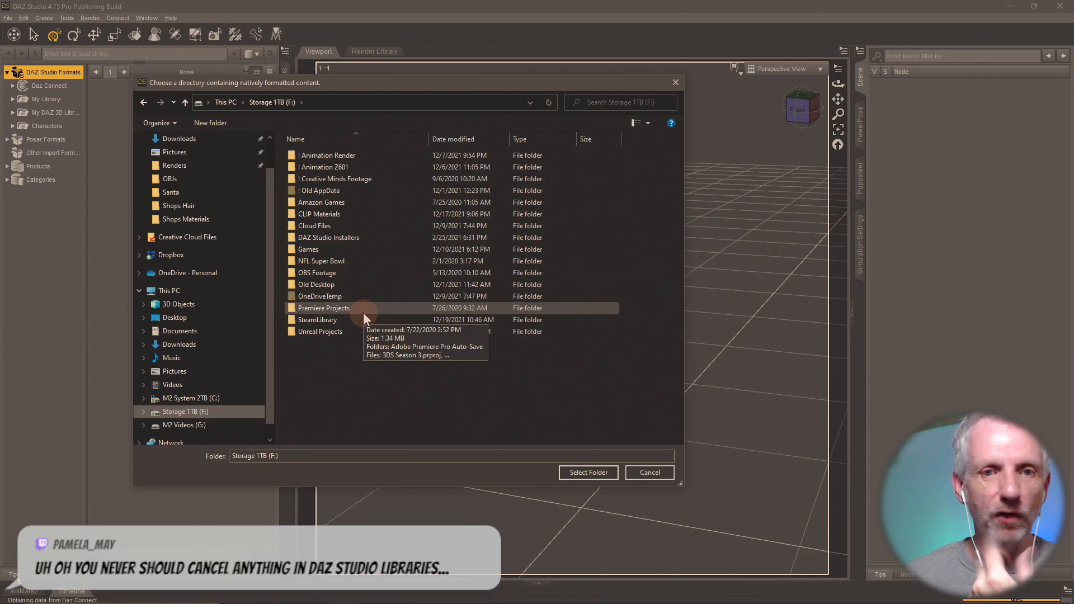
click(238, 402)
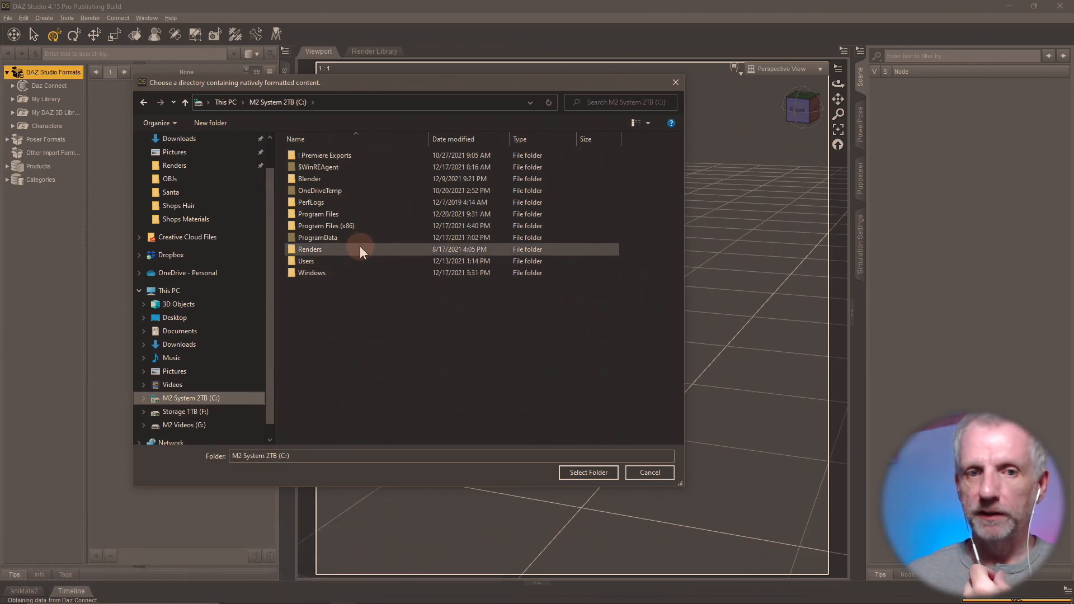
click(231, 401)
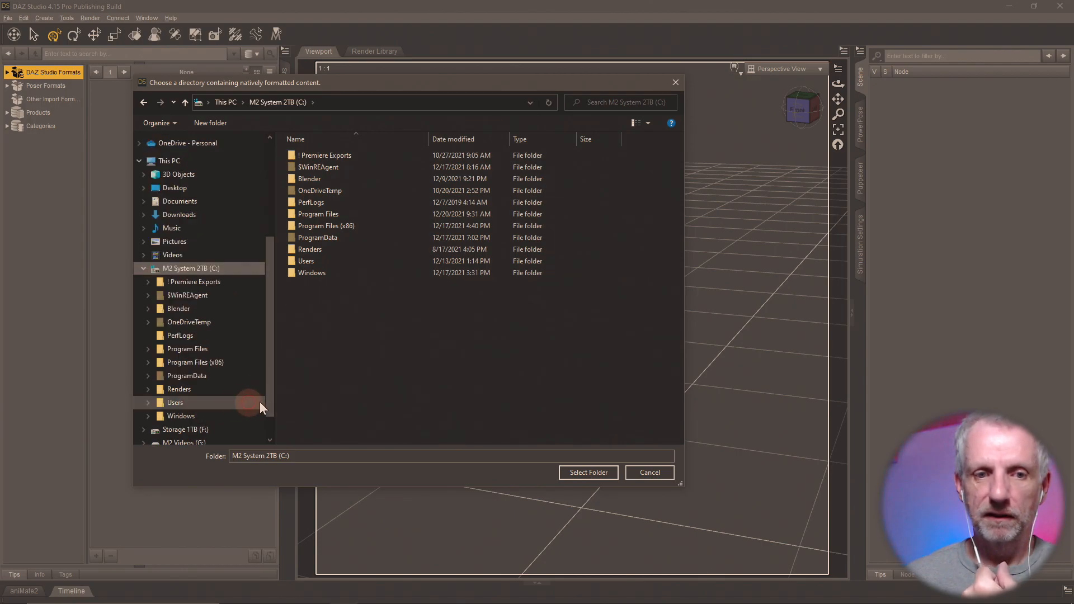
click(649, 473)
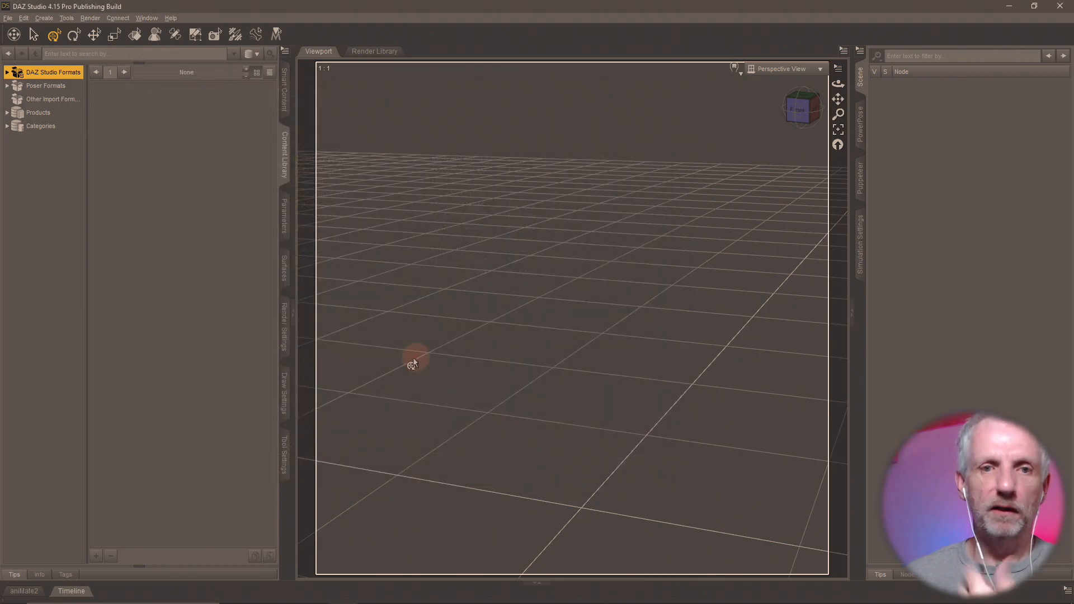
Step: Open the Rin Happy scene and select the Bridget 8 Glasses on the character's face
click(8, 18)
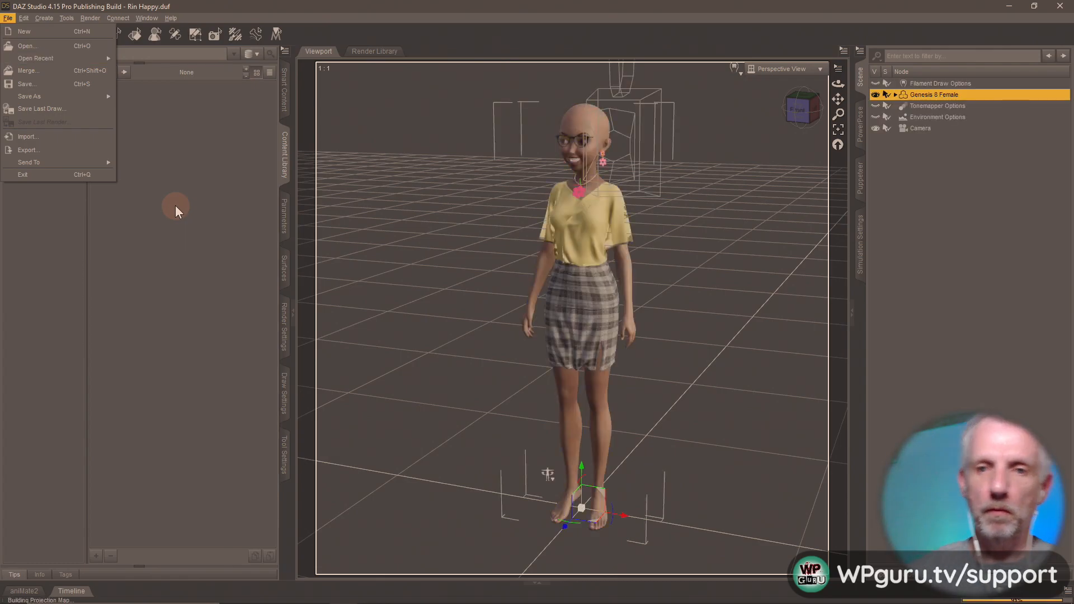
click(663, 272)
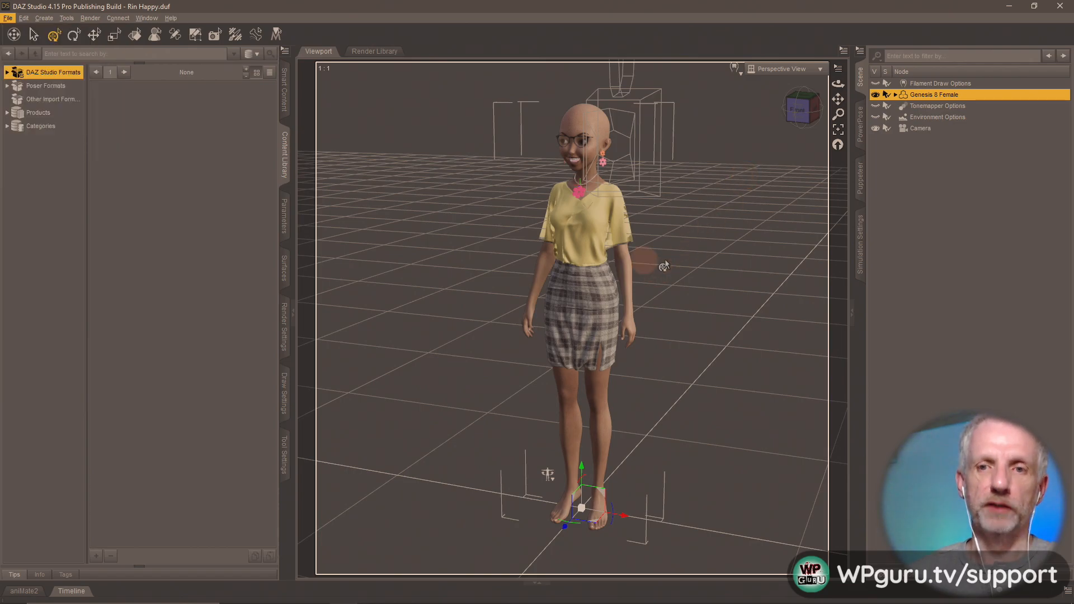
scroll(631, 255, up, 4)
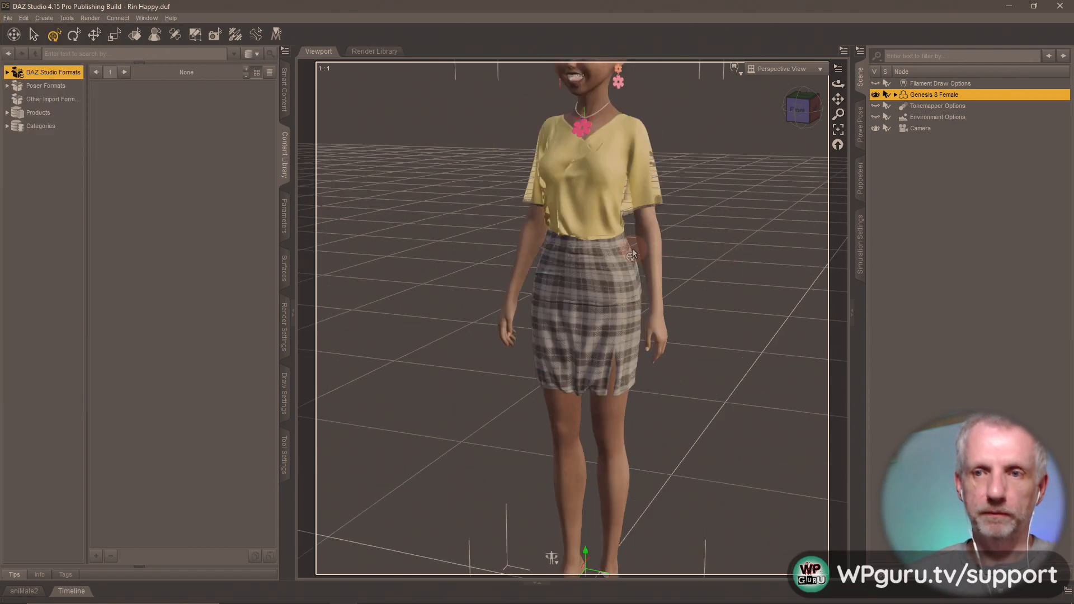
scroll(632, 255, down, 1)
middle_drag(632, 255, 620, 199)
scroll(600, 213, up, 3)
scroll(599, 213, up, 2)
scroll(620, 199, up, 1)
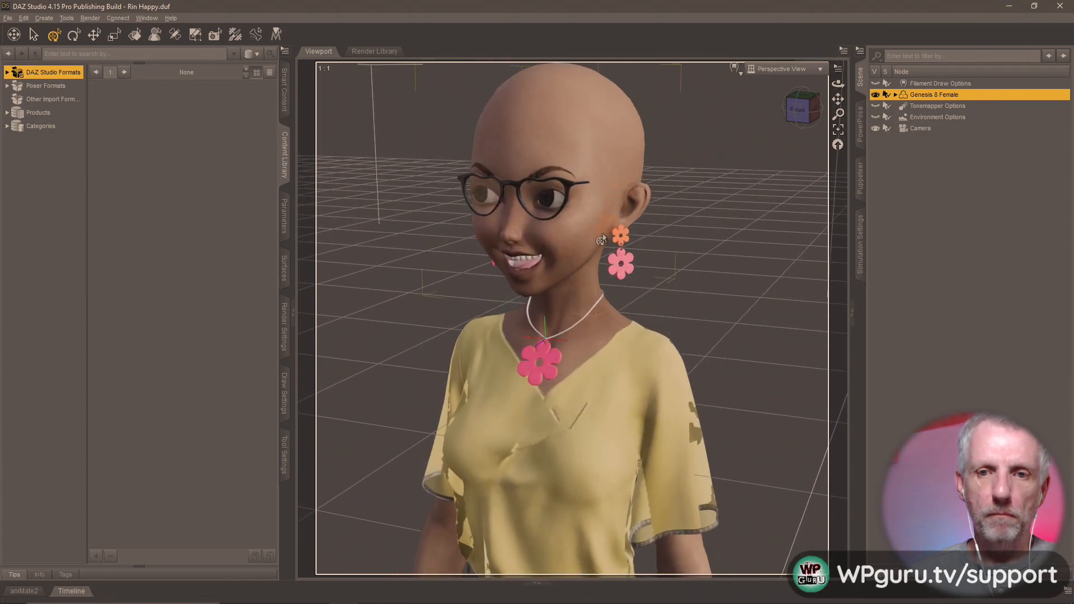
middle_drag(602, 240, 616, 214)
scroll(616, 214, up, 3)
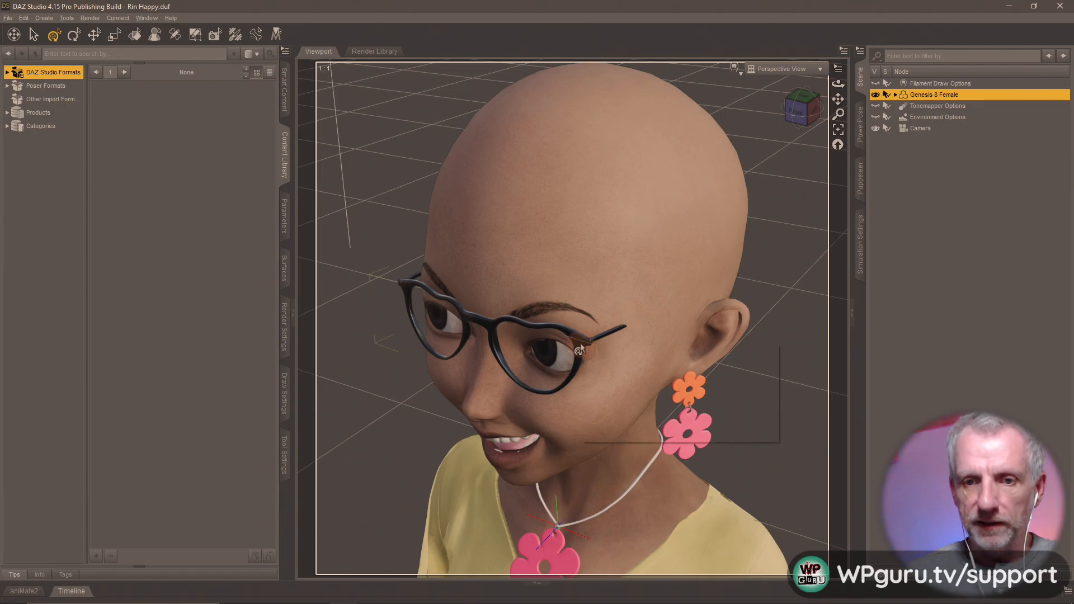
right_click(579, 351)
click(613, 364)
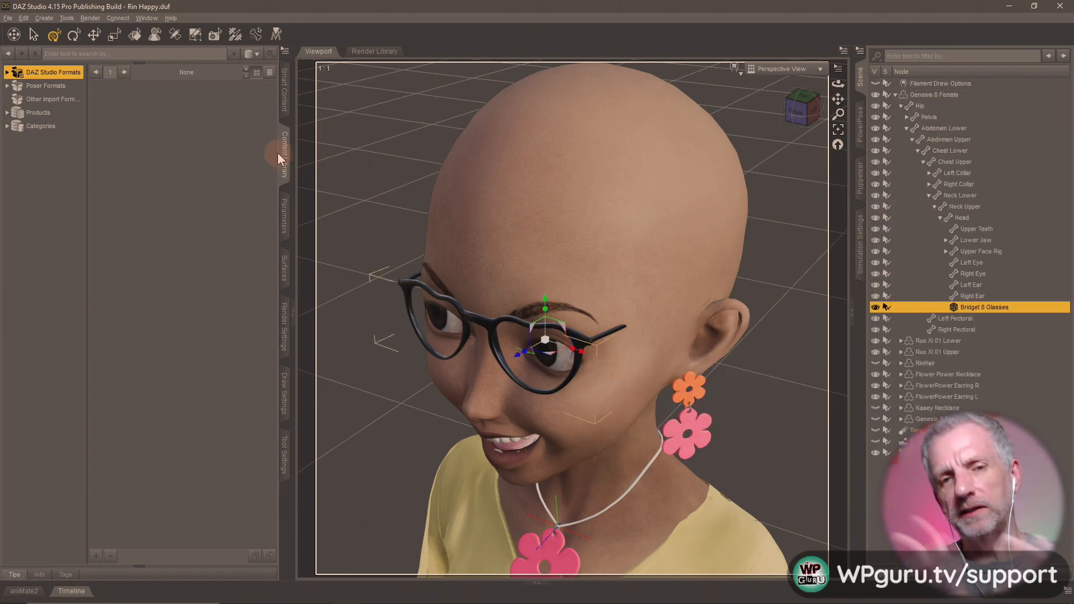
Step: Raise the maximum limit of the glasses' Adj Arms In-Out morph and increase the morph to about 294%
click(284, 220)
double_click(56, 203)
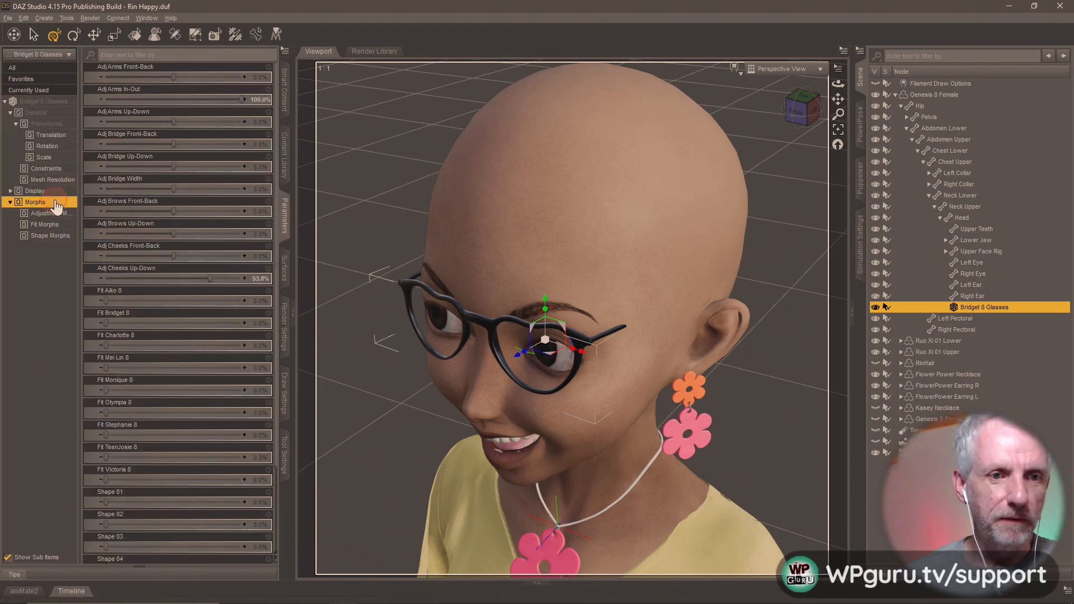
click(50, 213)
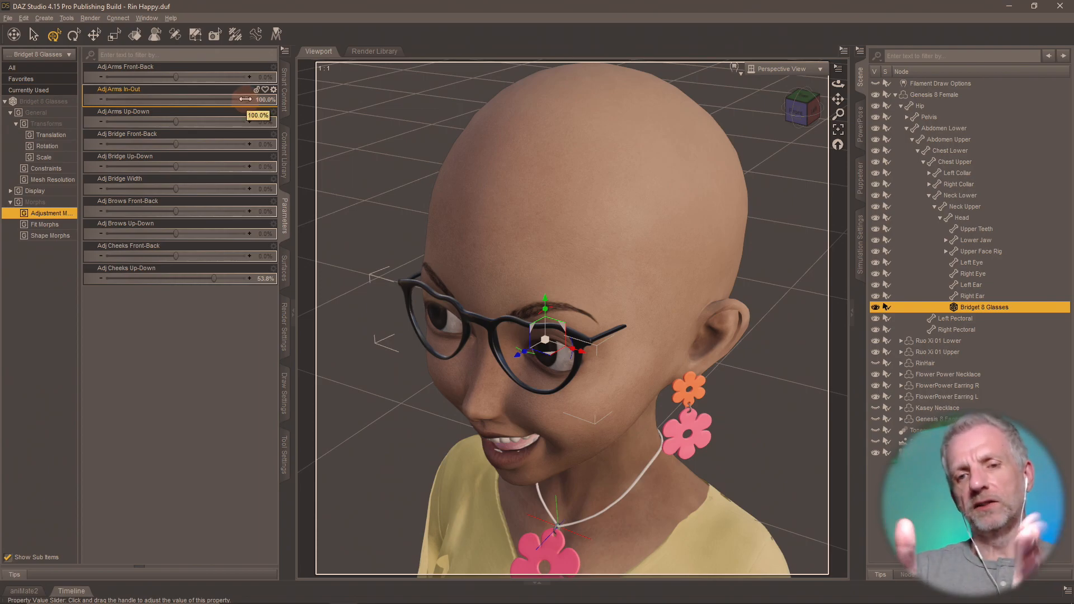
click(273, 89)
click(293, 97)
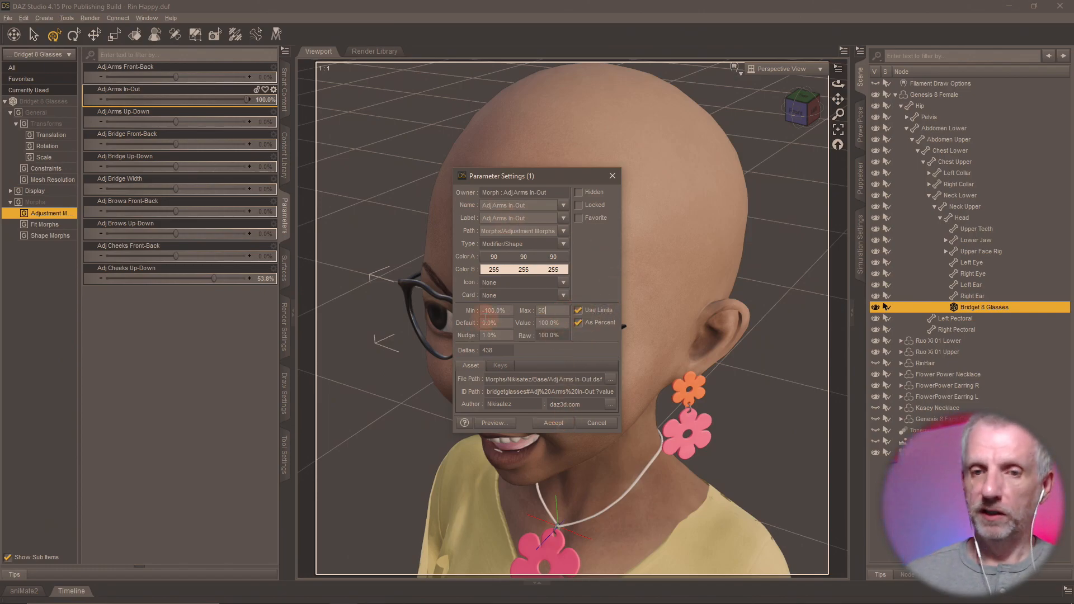
key(Return)
drag(151, 99, 190, 107)
Step: Set the glasses' Adj Arms In-Out morph to about 223% and check the fit from the side and front
mouse_move(412, 247)
alt+mouse_down()
mouse_move(397, 252)
mouse_move(410, 306)
mouse_move(425, 291)
mouse_move(384, 322)
alt+mouse_up()
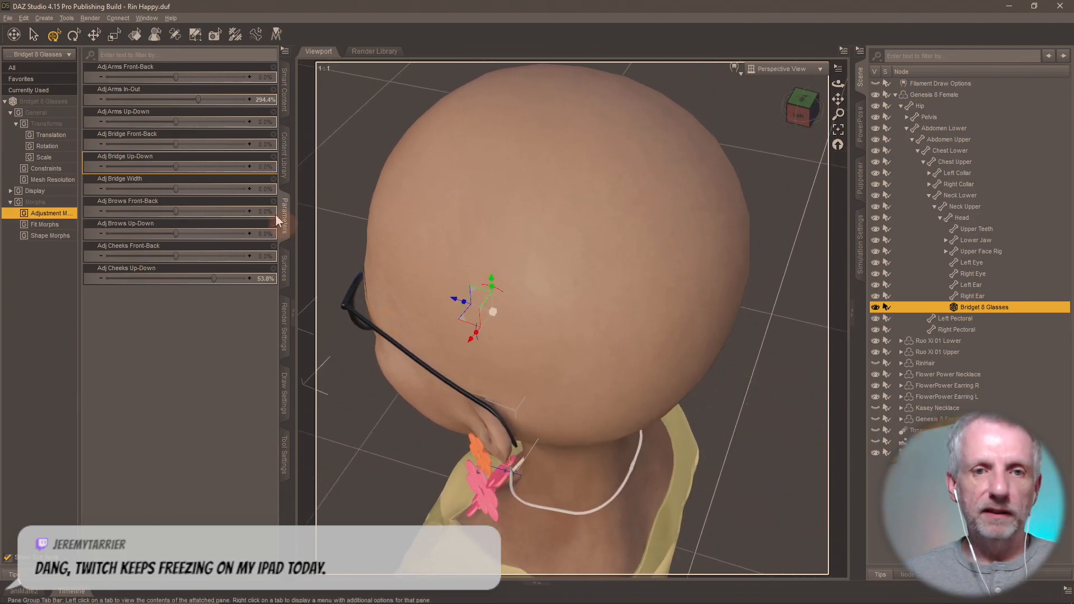
mouse_move(198, 100)
mouse_down()
mouse_move(172, 101)
mouse_move(182, 101)
mouse_up()
alt+drag(377, 232, 405, 263)
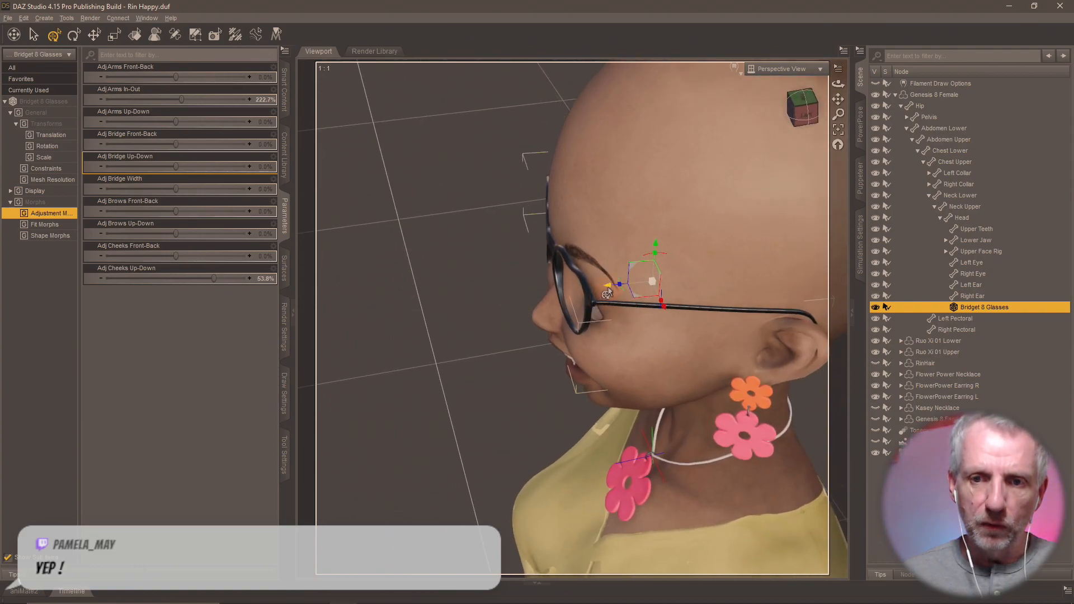
drag(606, 295, 553, 315)
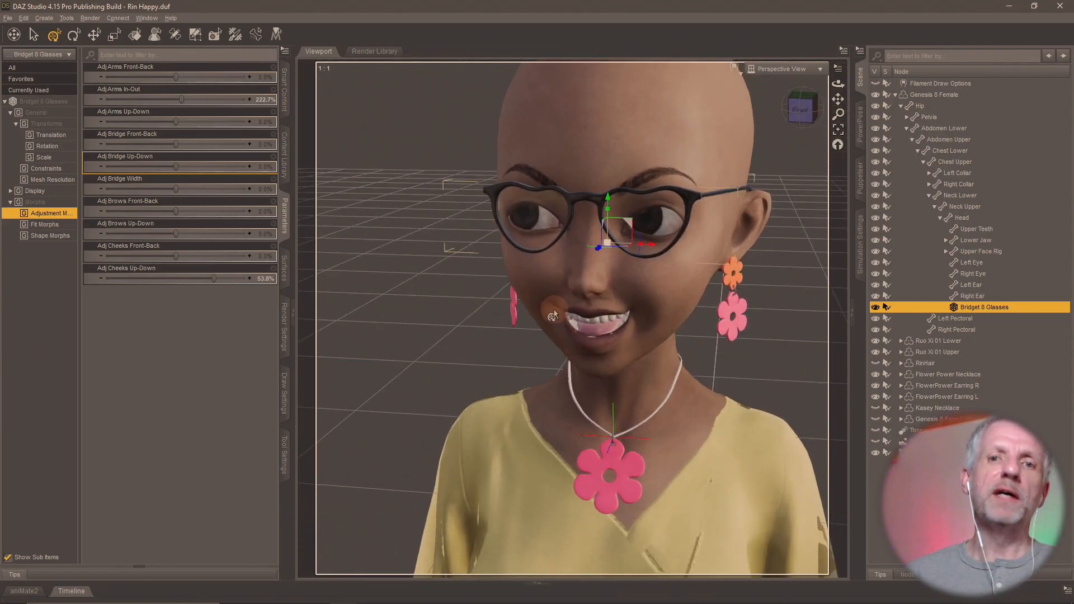
Step: Close the 4.15 Publishing Build without saving the scene and launch DAZ Studio 4.16 Pro
click(1059, 8)
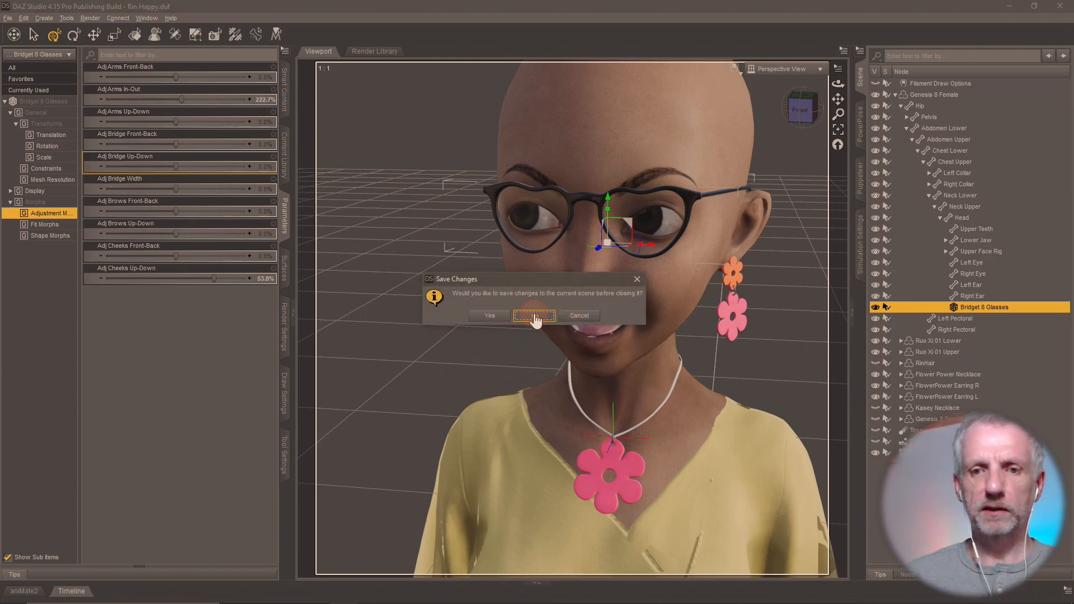
click(534, 316)
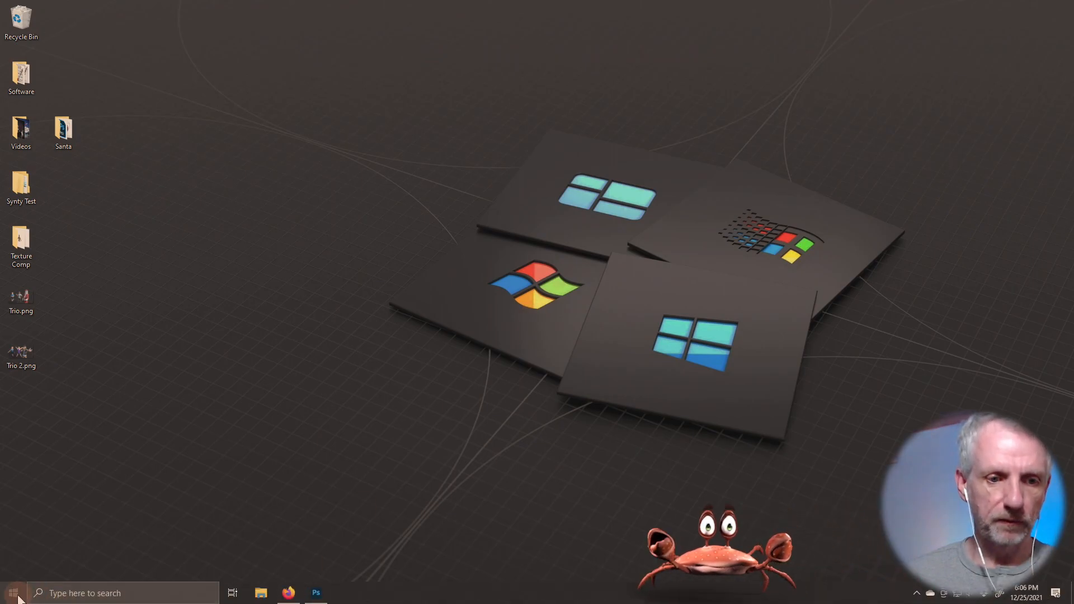
click(17, 597)
click(373, 343)
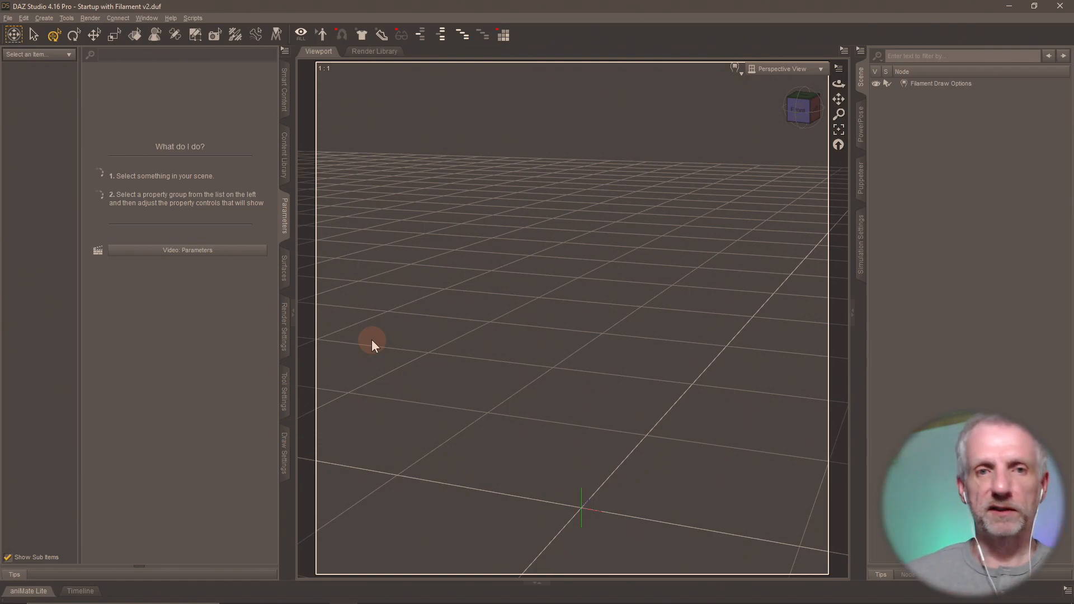
Step: Reopen the recent Rin Happy scene, discarding the startup scene's changes
click(8, 18)
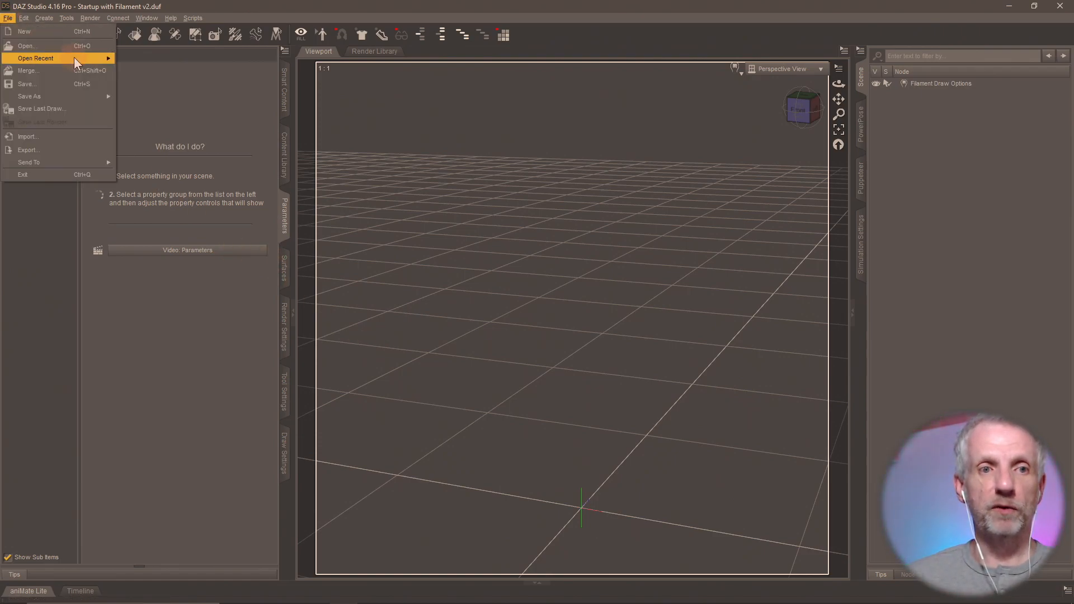
mouse_move(75, 57)
click(188, 73)
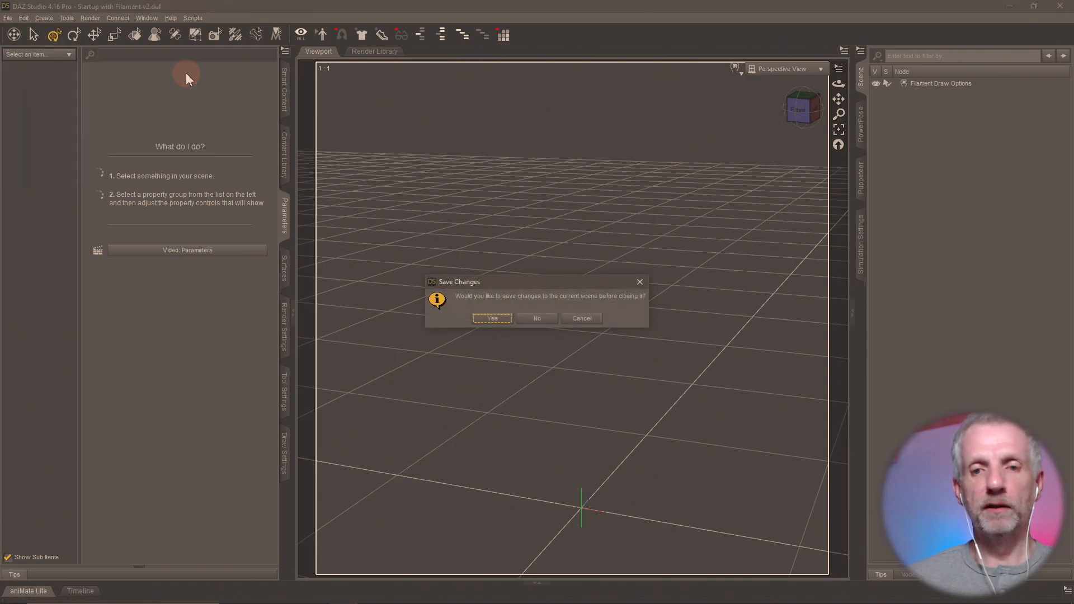
click(538, 323)
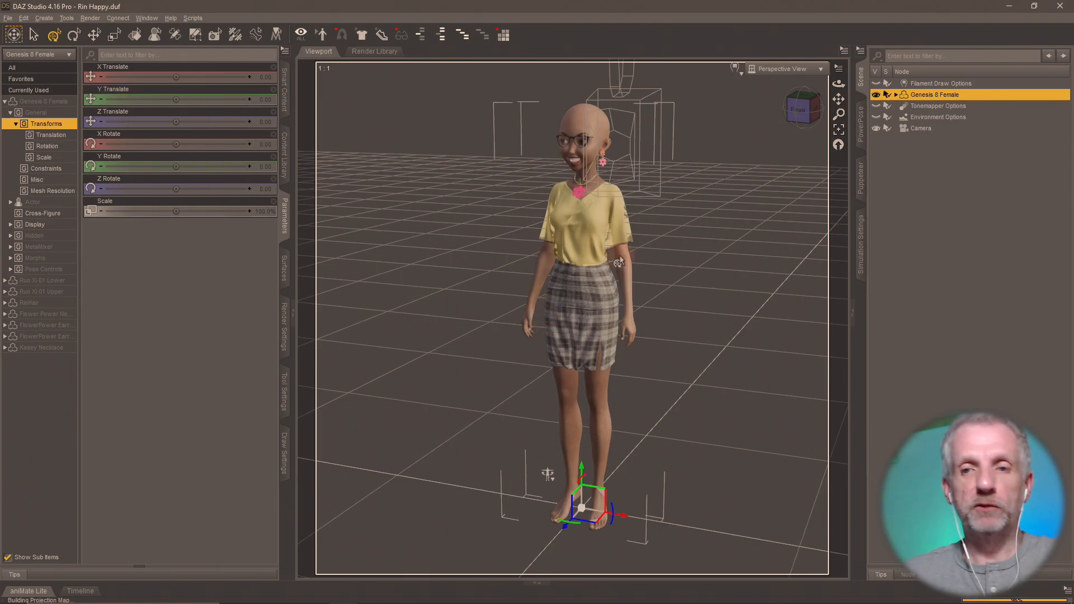
Step: Examine up close how the glasses and their arms fit the character's head
scroll(613, 224, up, 8)
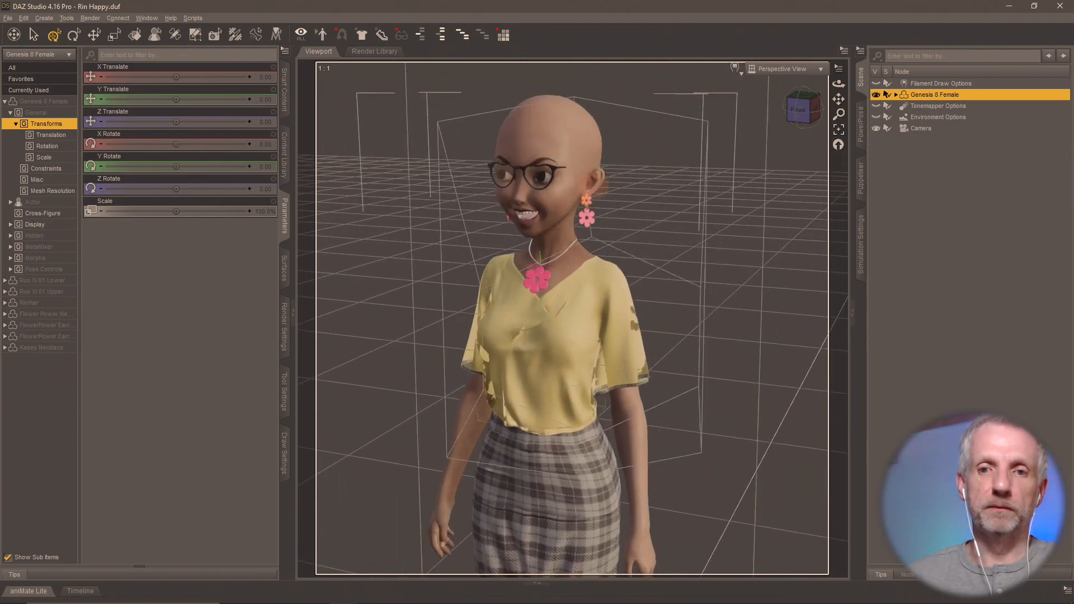
scroll(563, 216, up, 3)
mouse_move(564, 216)
middle_down()
mouse_move(564, 190)
mouse_move(563, 235)
middle_up()
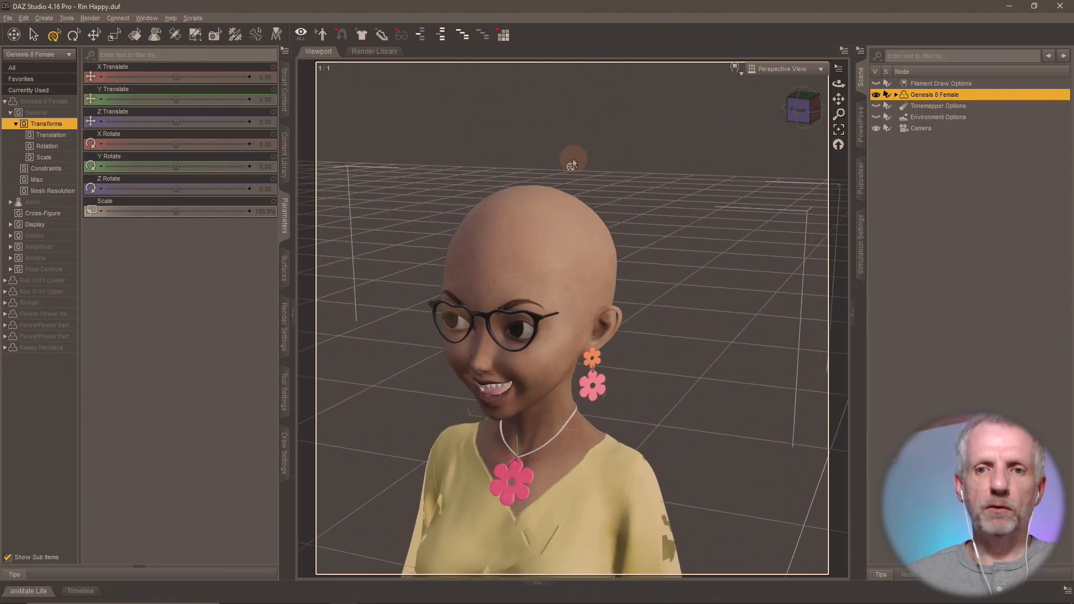
scroll(564, 216, up, 3)
scroll(562, 217, up, 4)
scroll(559, 213, down, 2)
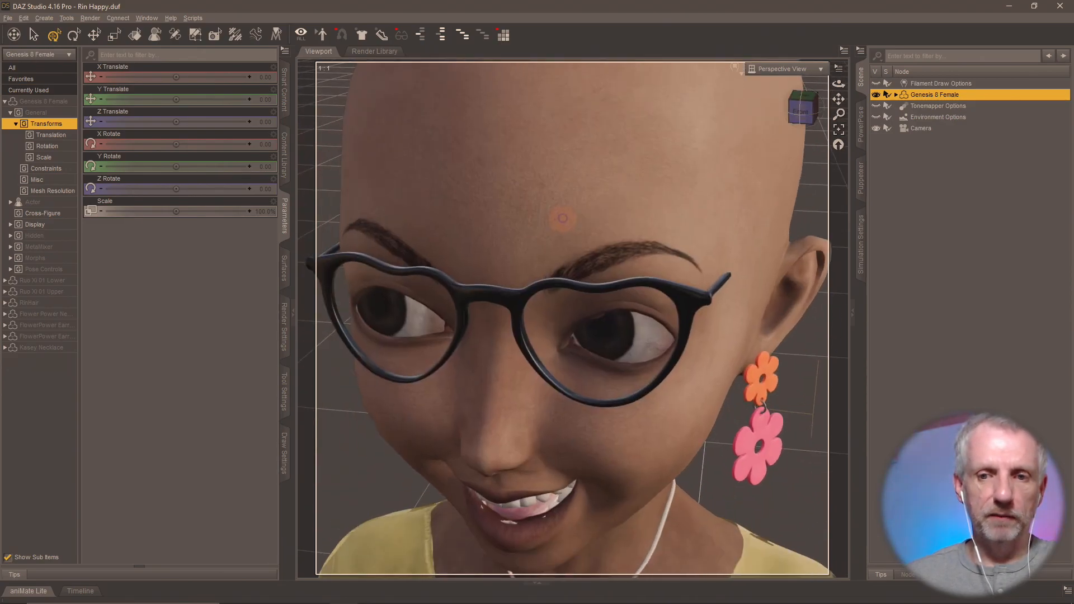
scroll(551, 213, up, 3)
scroll(545, 216, down, 3)
scroll(562, 254, up, 3)
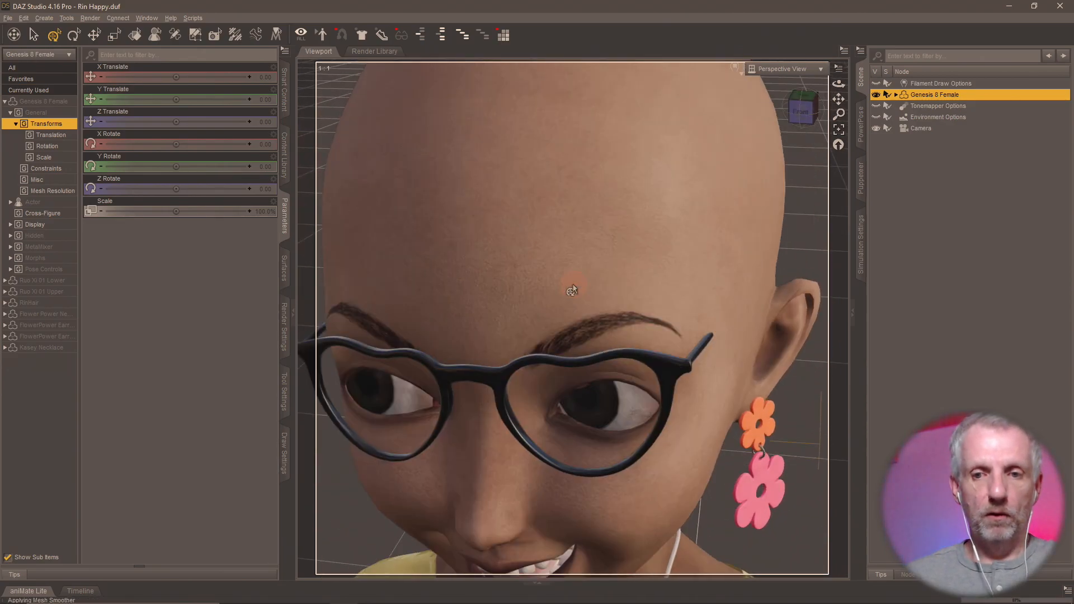
middle_drag(571, 291, 594, 344)
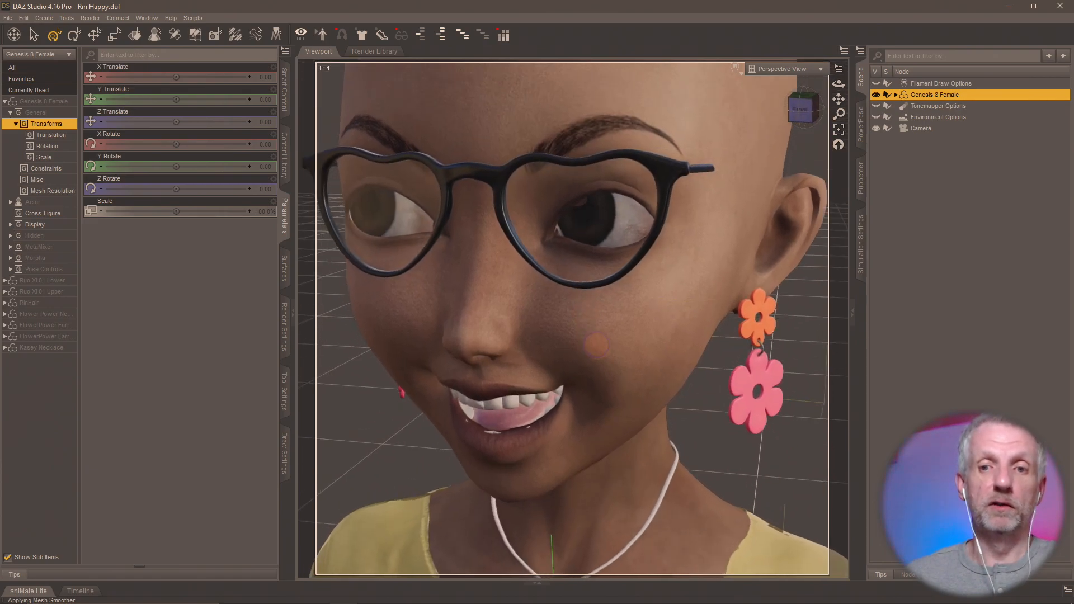
scroll(593, 341, down, 3)
scroll(589, 339, up, 3)
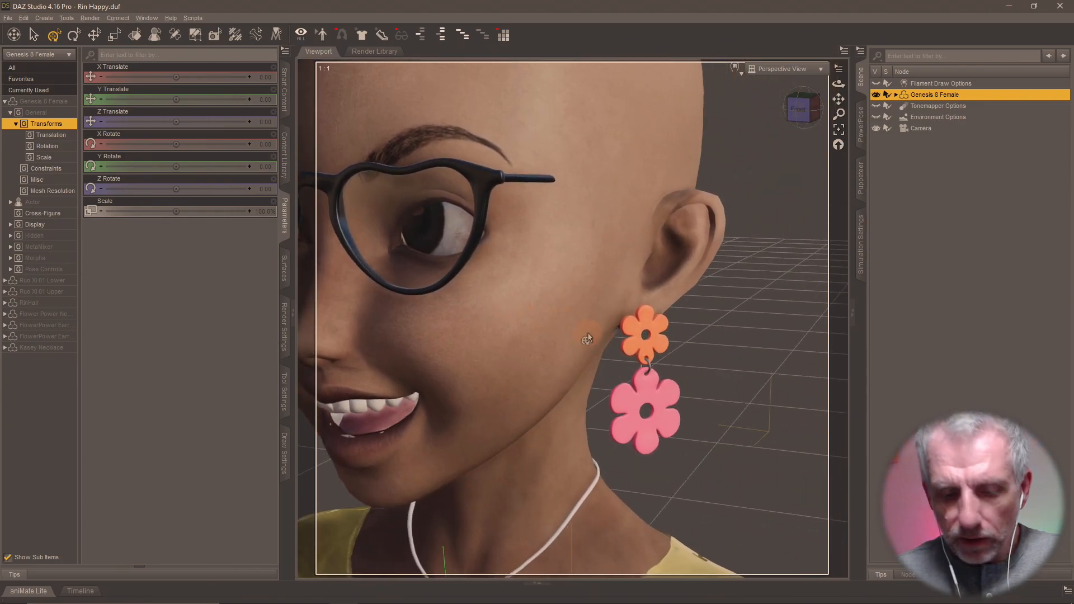
Step: Select the Bridget 8 Glasses and show their morph parameters
right_click(492, 189)
click(519, 211)
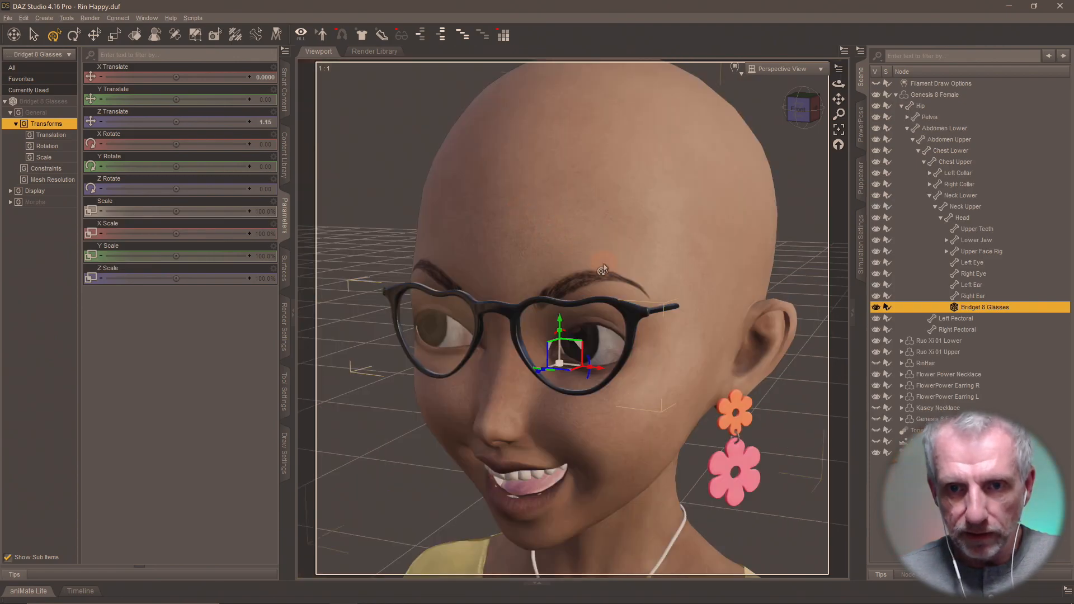
alt+drag(621, 297, 604, 312)
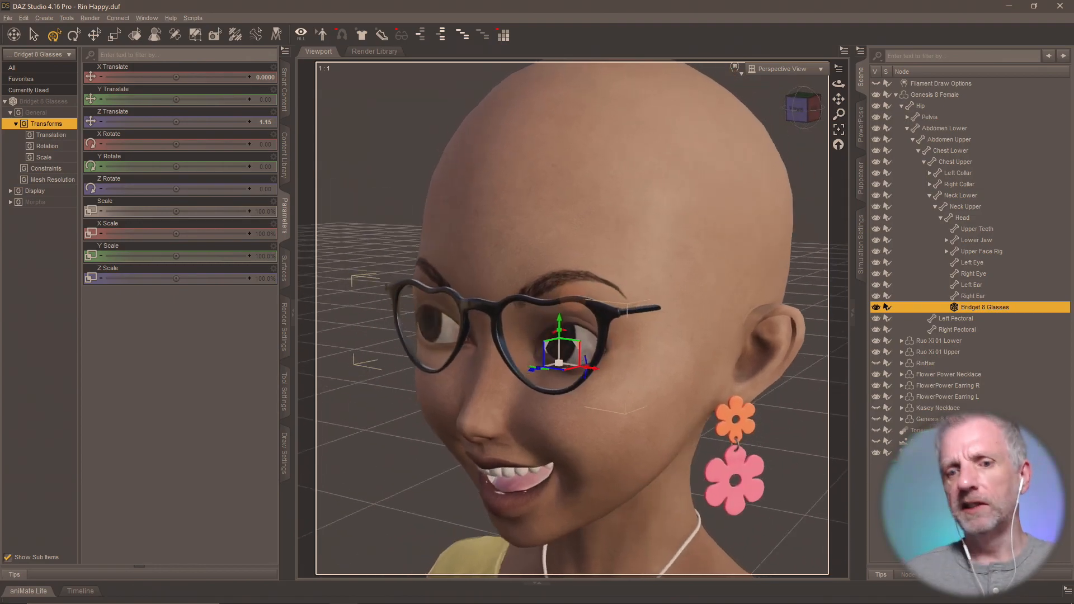
alt+drag(537, 291, 545, 281)
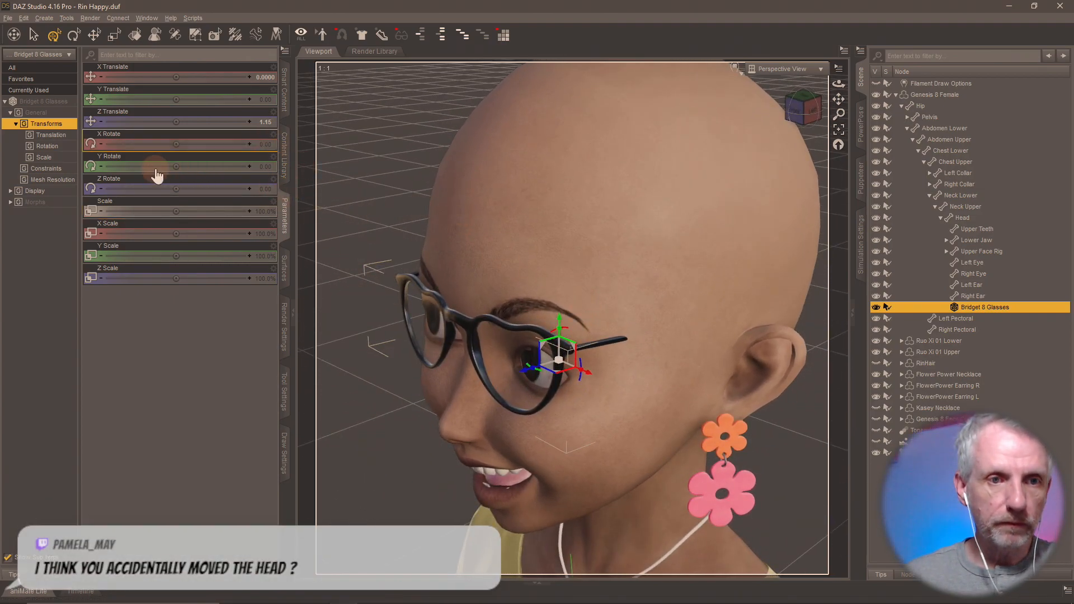
click(35, 202)
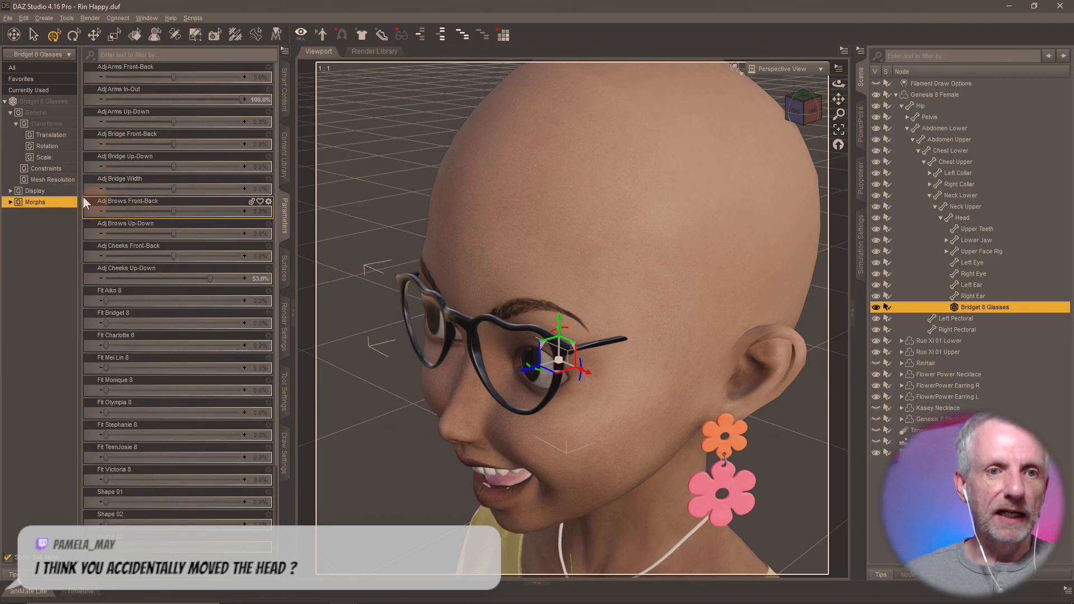
Step: Turn off the limits of the glasses' Adj Arms In-Out adjustment morph and raise it to about 254%
click(50, 213)
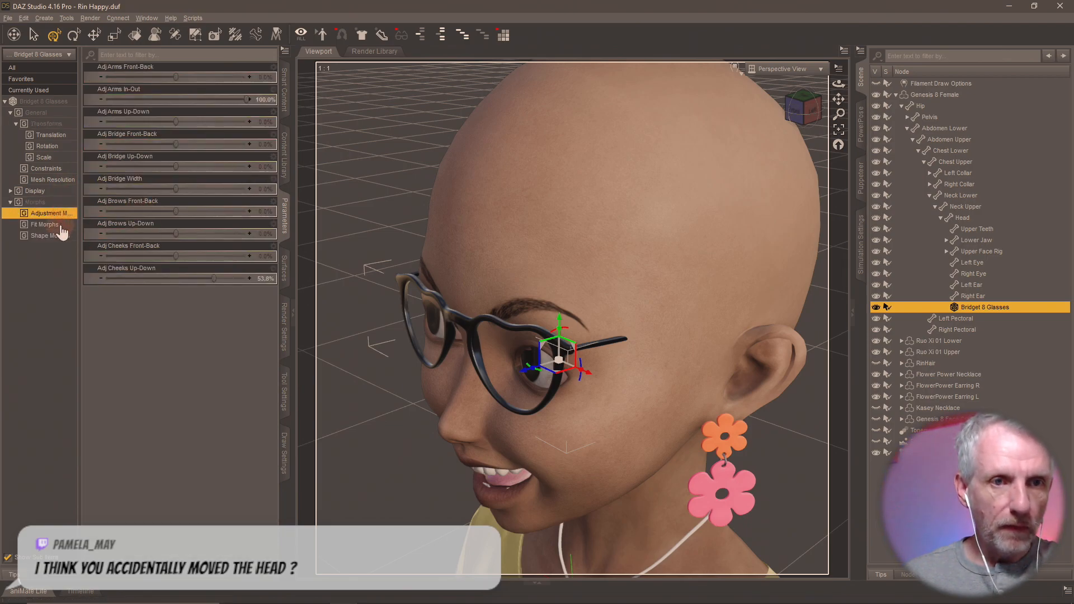
click(273, 89)
click(295, 97)
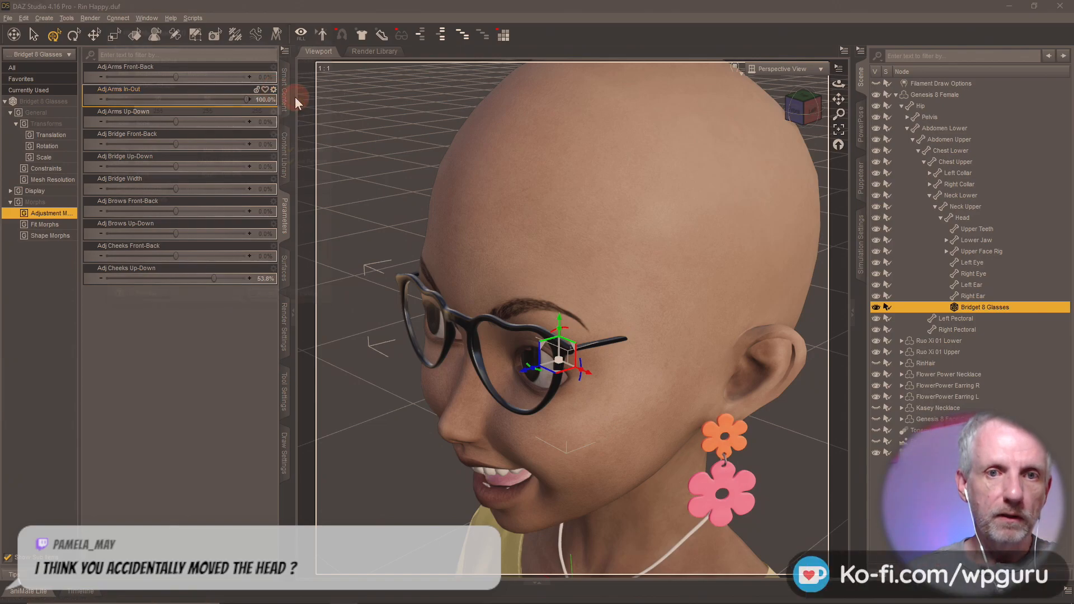
click(301, 150)
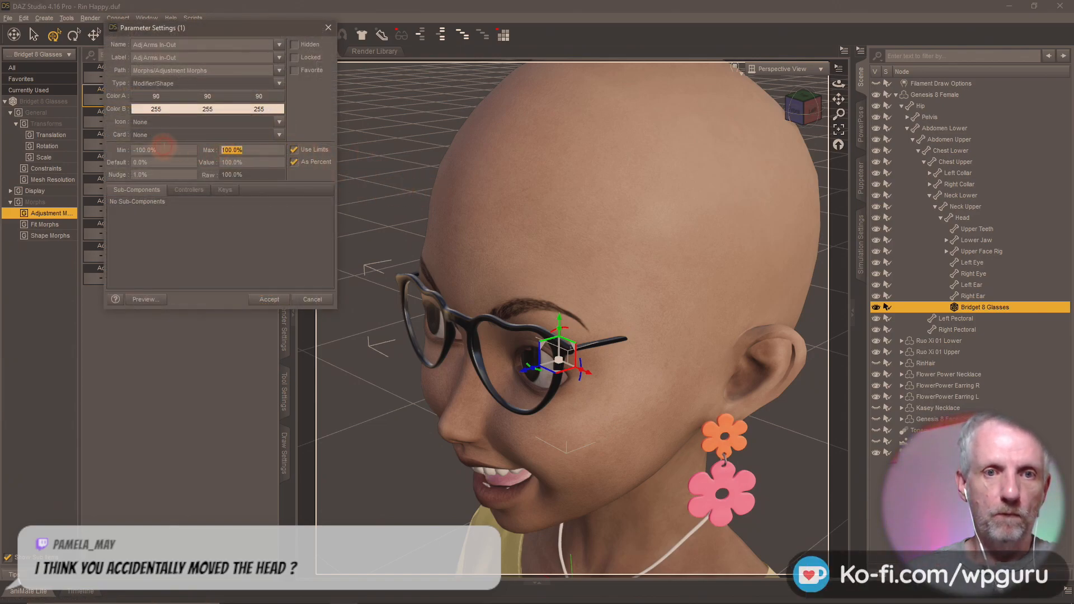
key(Return)
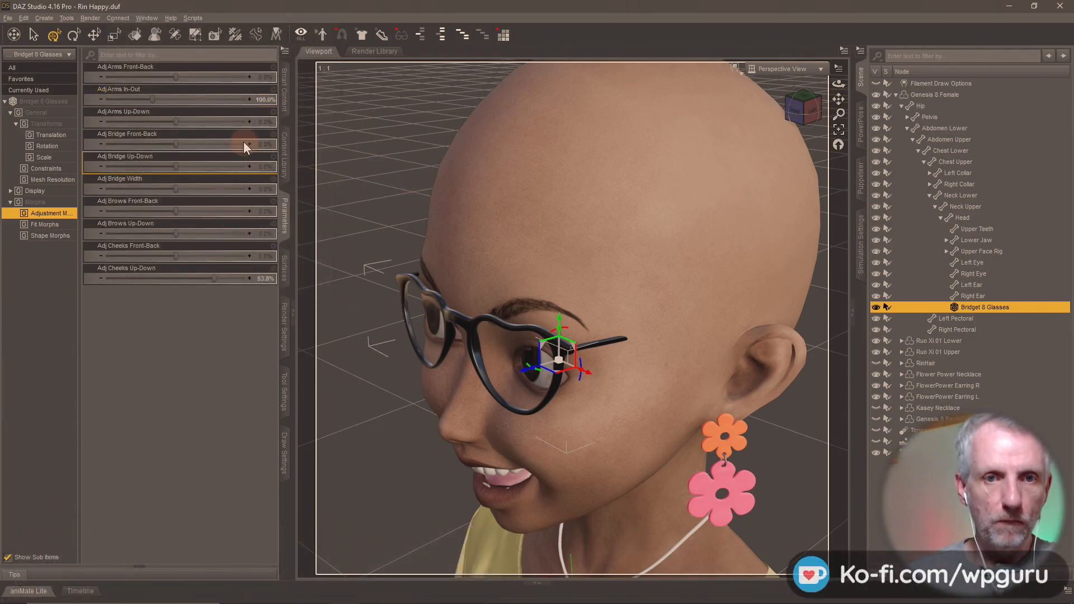
drag(149, 99, 189, 100)
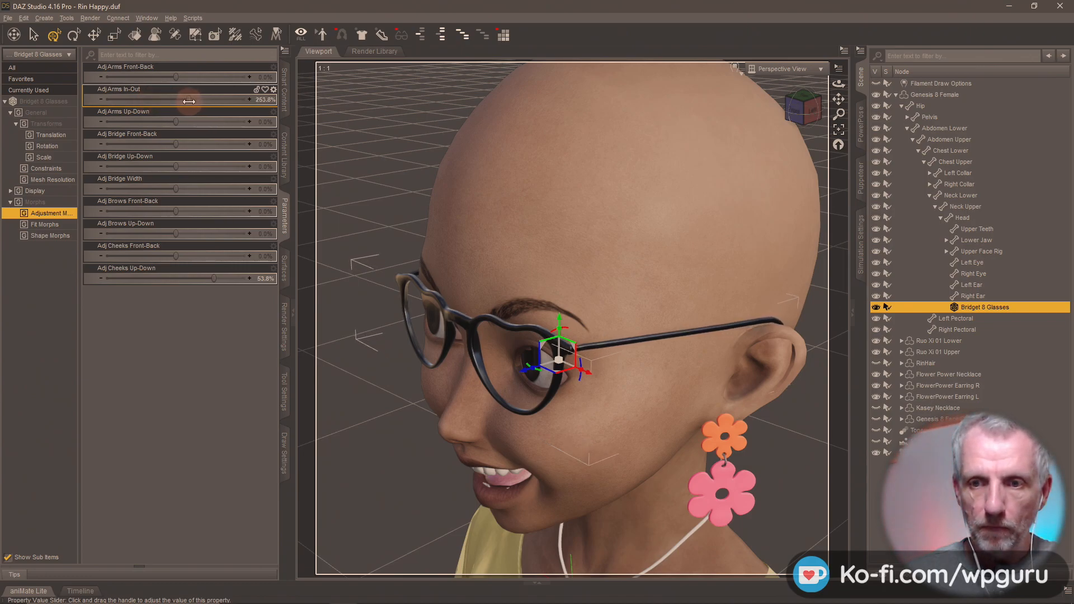
Step: Reposition the glasses in side view so the frame sits in front of the eyes and the arms meet the ears
ctrl+alt+drag(447, 256, 516, 326)
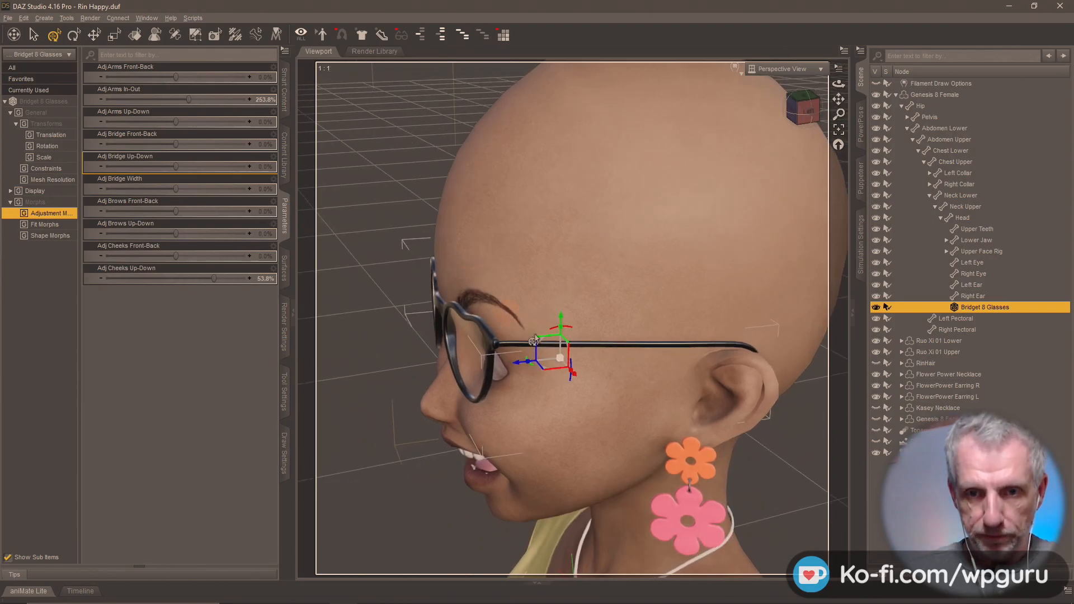
drag(514, 369, 511, 373)
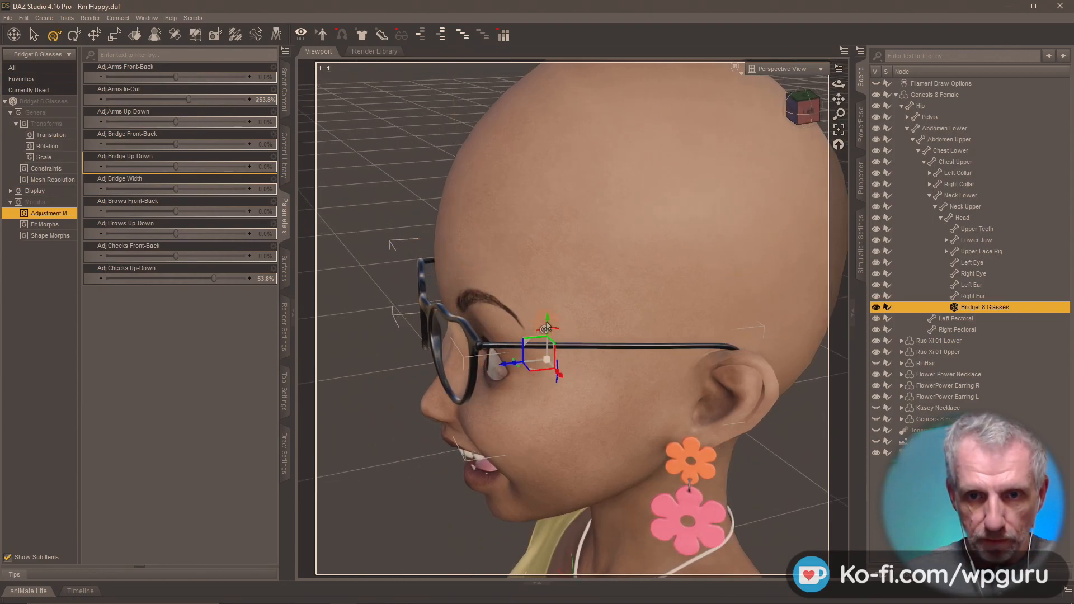
drag(547, 326, 571, 374)
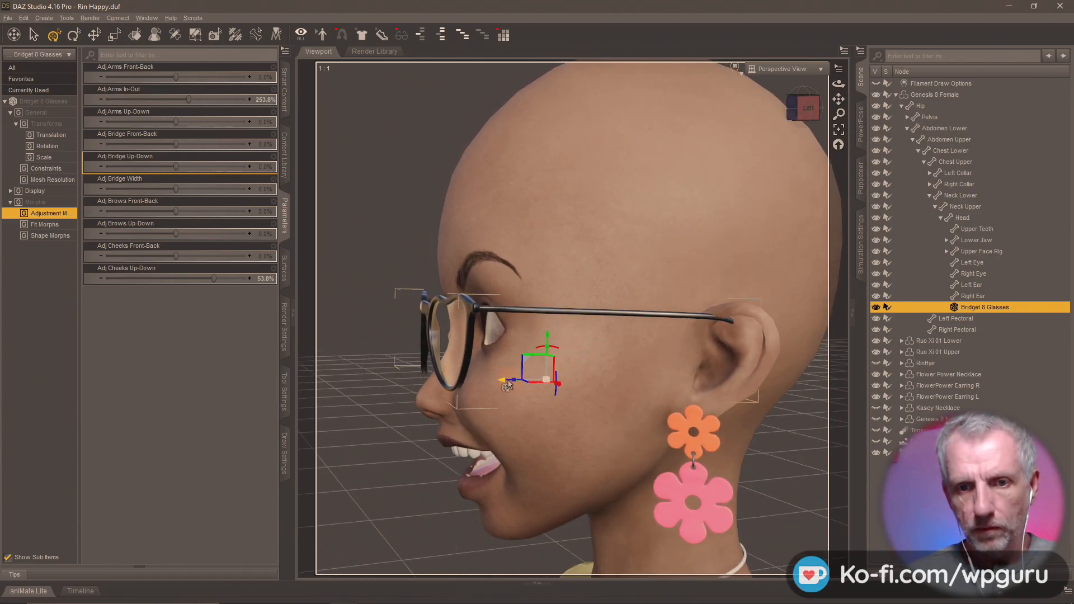
drag(503, 385, 495, 363)
drag(838, 84, 764, 84)
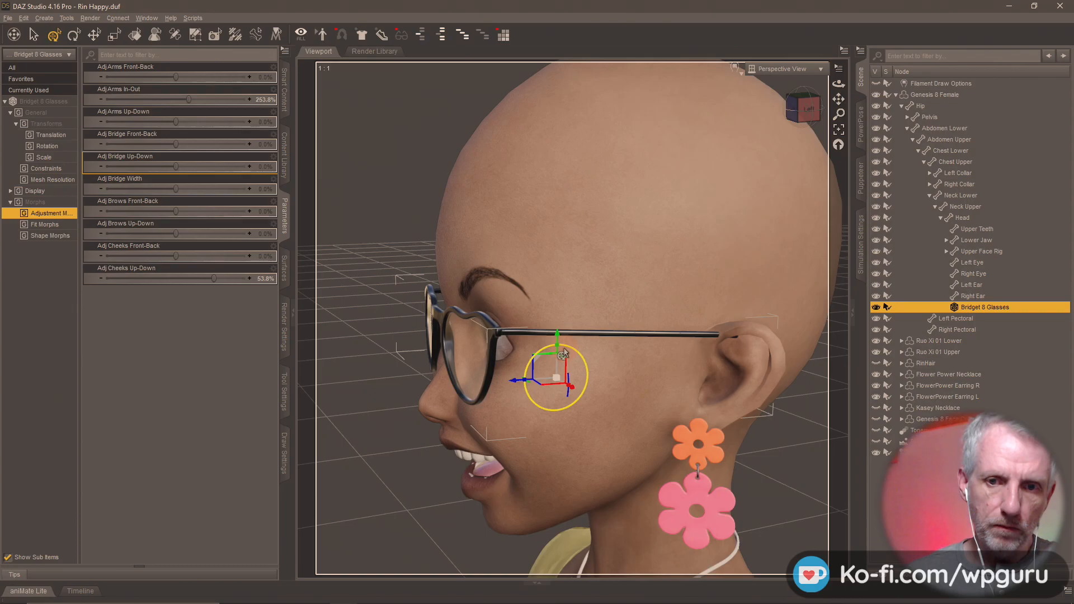
drag(563, 353, 554, 329)
drag(513, 386, 513, 384)
click(791, 109)
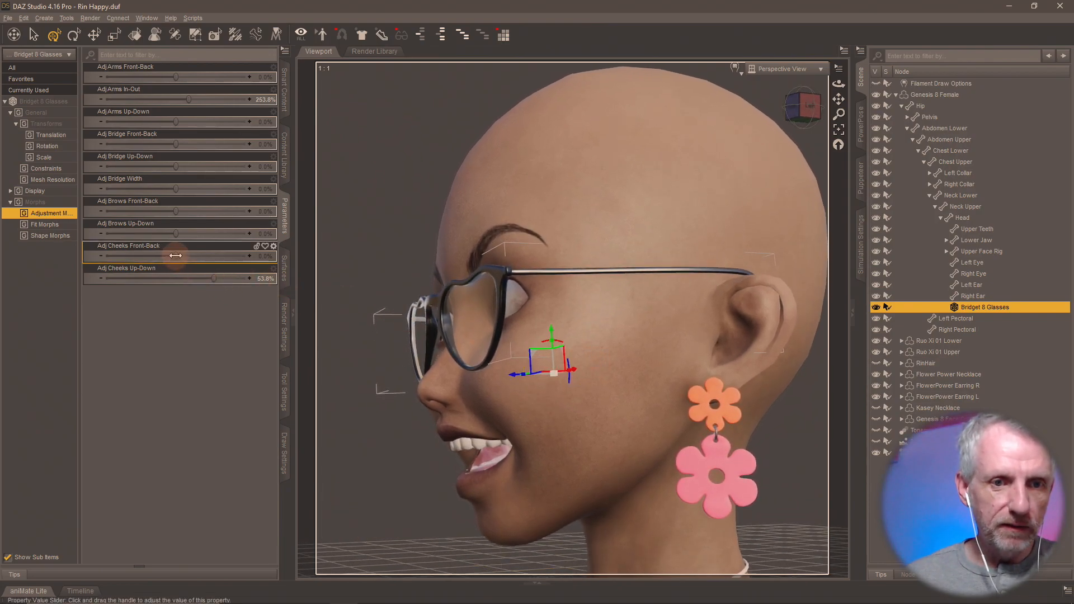
Step: Set the glasses' Adj Cheeks Front-Back morph to 100% and adjust their height and tilt so the arms rest above the ears
drag(176, 255, 260, 256)
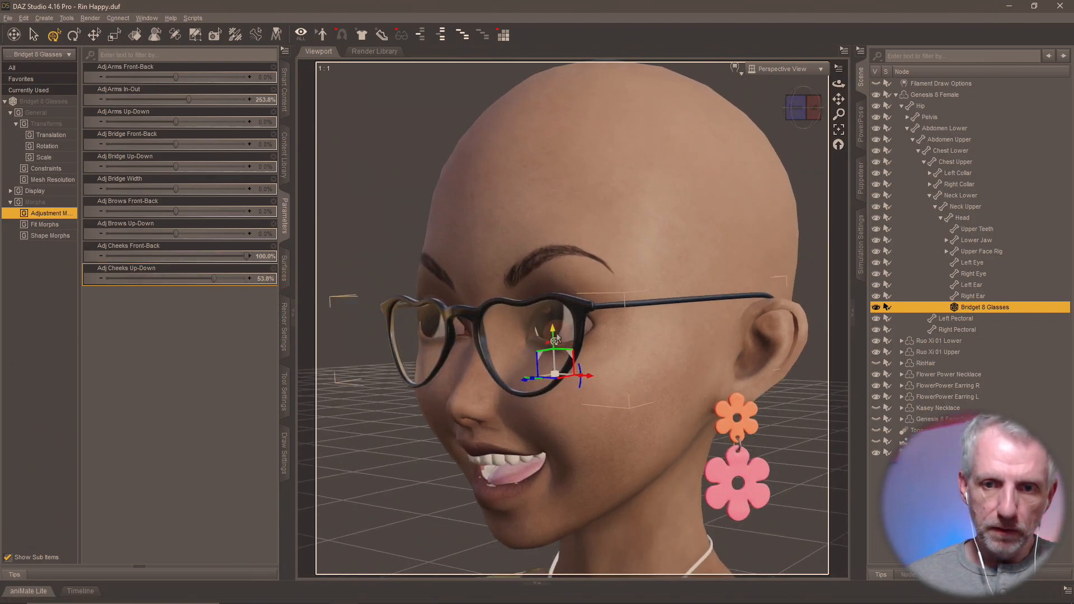
drag(552, 335, 558, 350)
middle_drag(551, 367, 570, 364)
drag(563, 361, 547, 342)
middle_drag(548, 358, 534, 358)
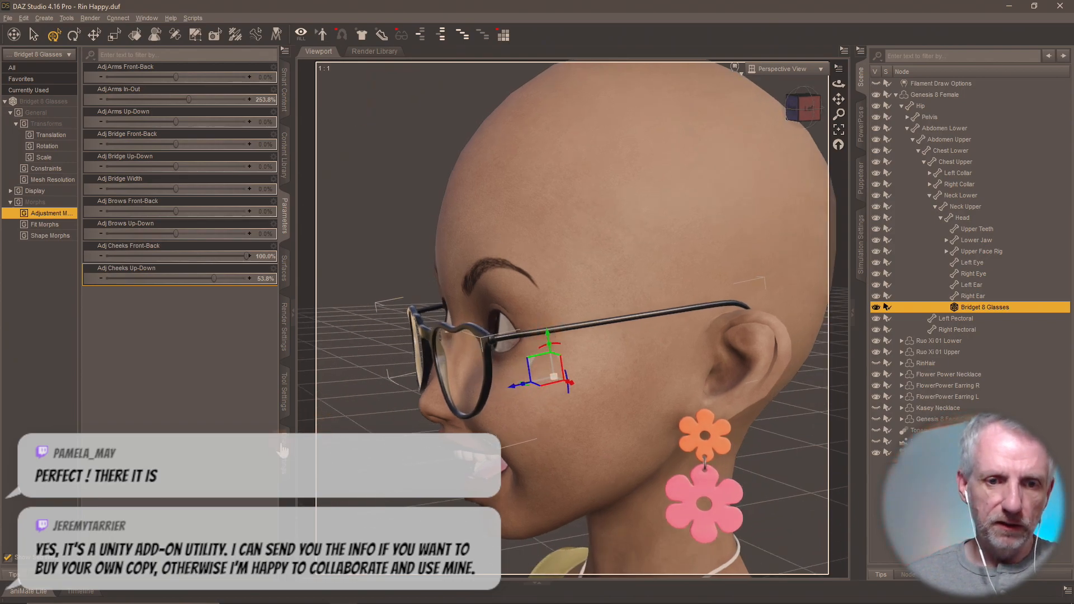
Step: Set the Universal tool to use world coordinates
click(284, 392)
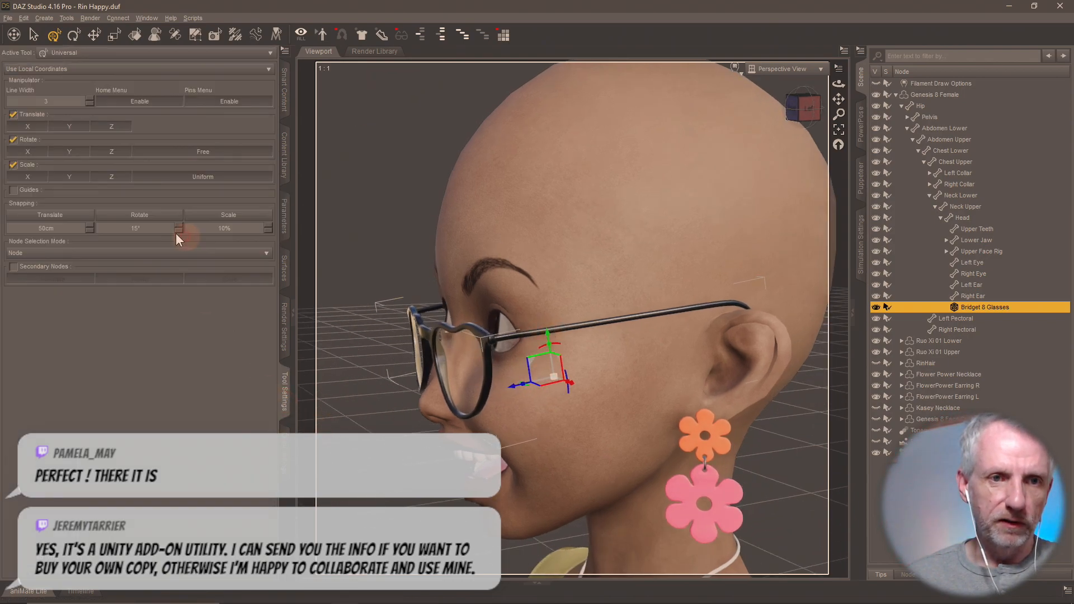
click(168, 54)
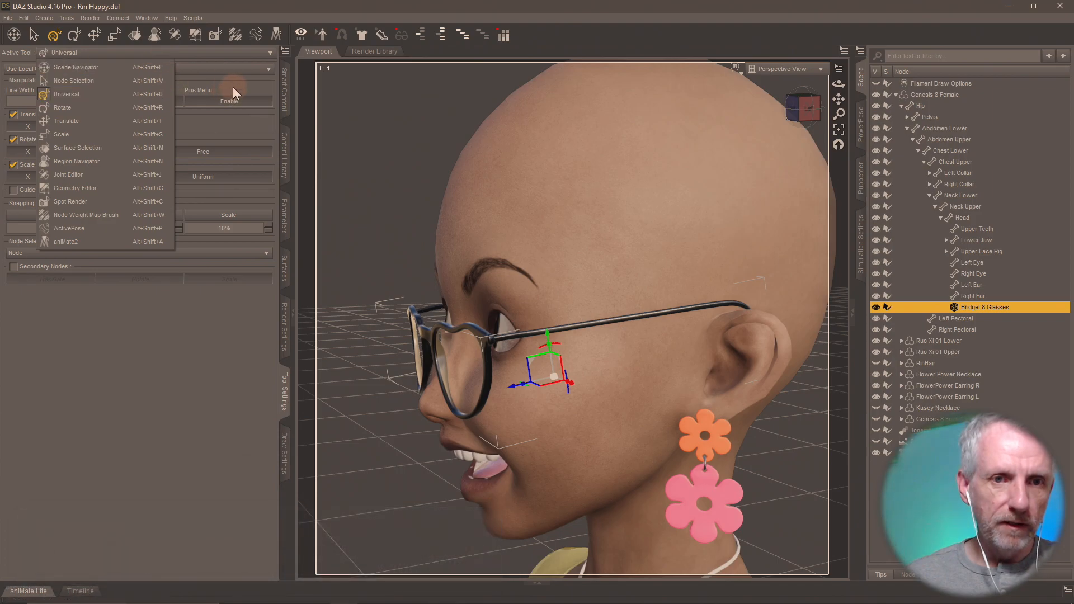
click(232, 86)
click(155, 68)
click(153, 76)
Step: Fine-tune the glasses' depth, height and tilt along the world axes so they sit low on the nose with the arms over the ears
scroll(154, 65, down, 1)
middle_drag(604, 378, 554, 377)
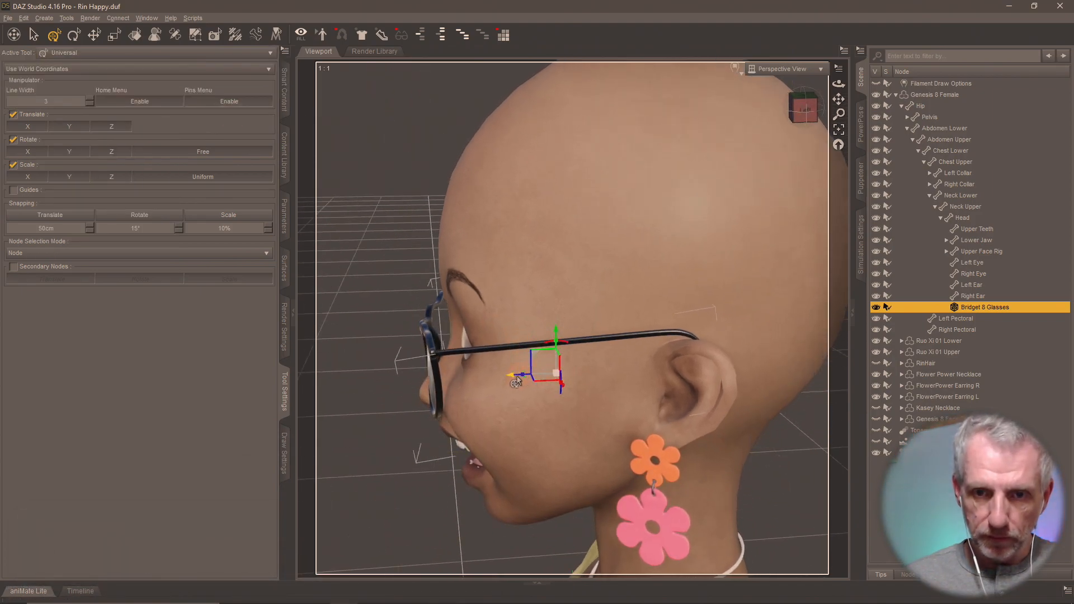
drag(511, 382, 513, 385)
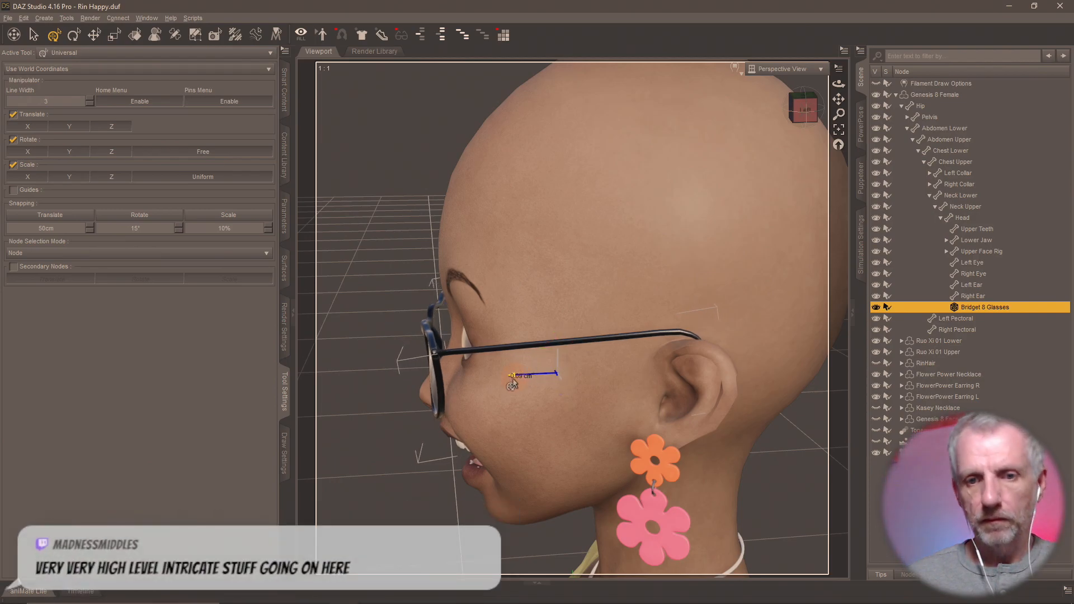
middle_drag(550, 380, 511, 388)
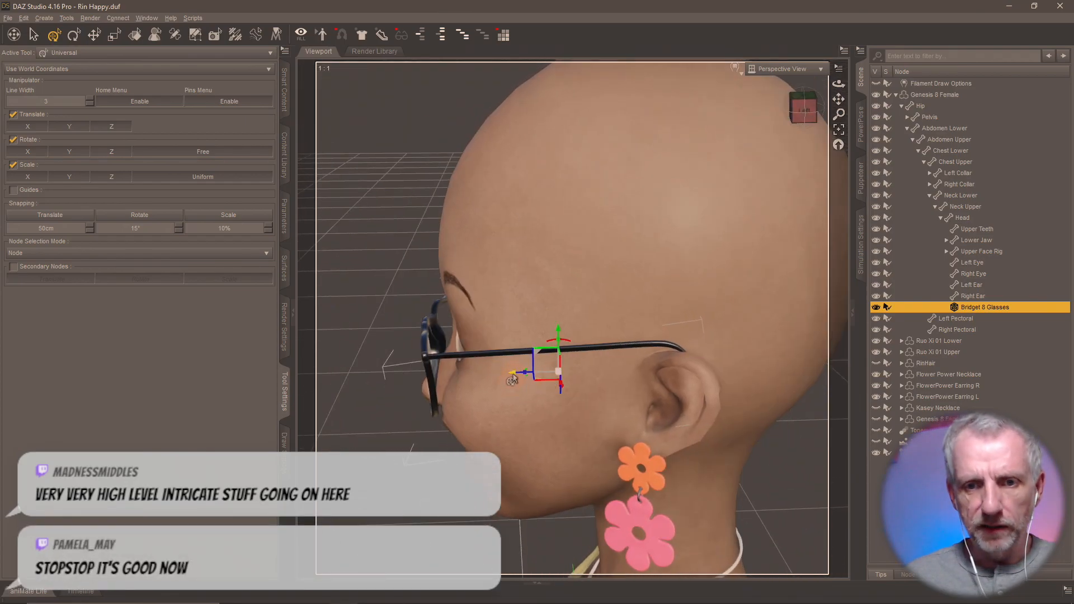
drag(516, 379, 519, 380)
middle_drag(530, 369, 554, 356)
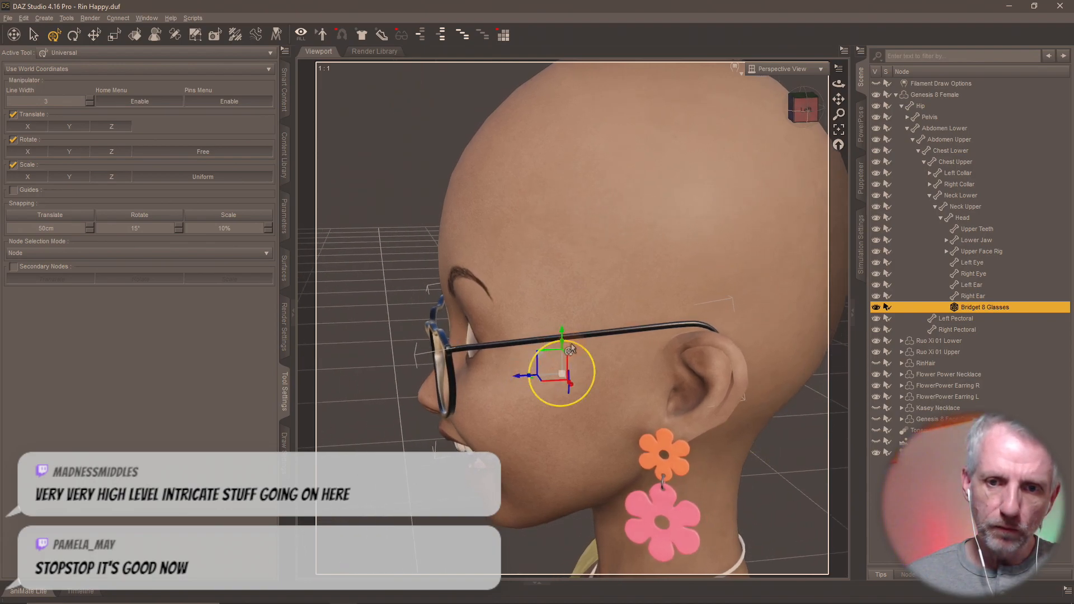
drag(571, 349, 568, 347)
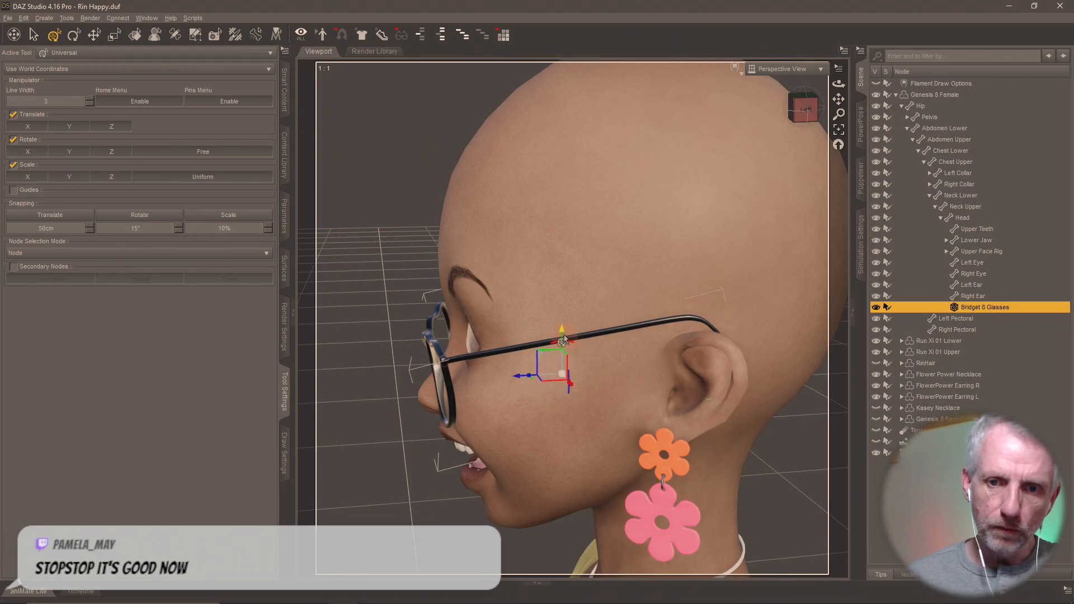
mouse_move(564, 335)
middle_down()
mouse_move(559, 374)
mouse_move(568, 348)
middle_up()
mouse_move(566, 348)
mouse_down()
mouse_move(557, 367)
mouse_move(573, 345)
mouse_up()
middle_drag(592, 371, 706, 325)
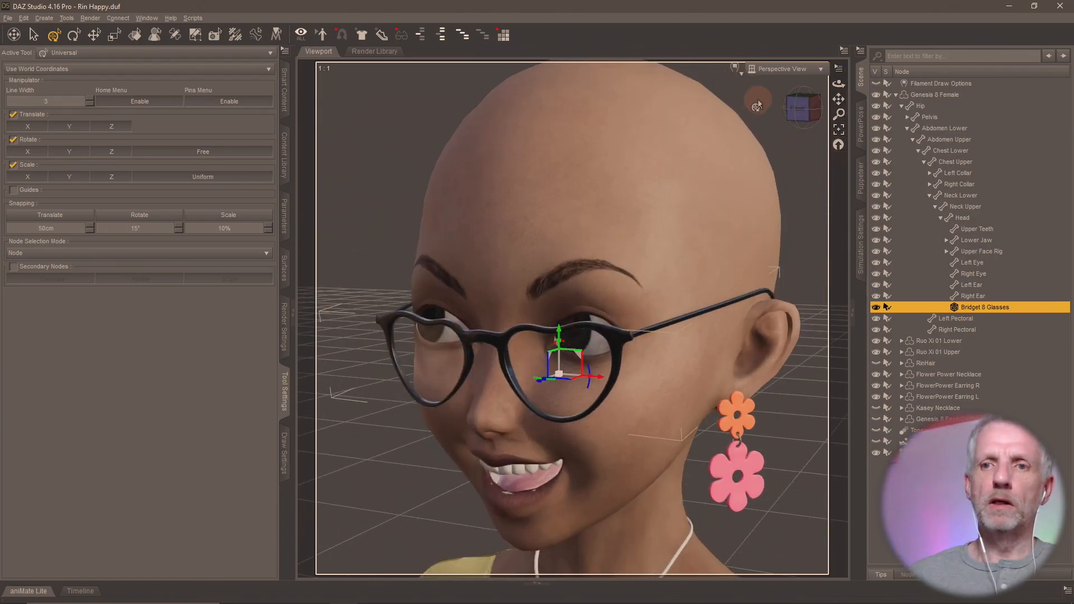
Step: Switch the viewport to the scene's Camera and show the character's hair again
click(784, 68)
click(785, 163)
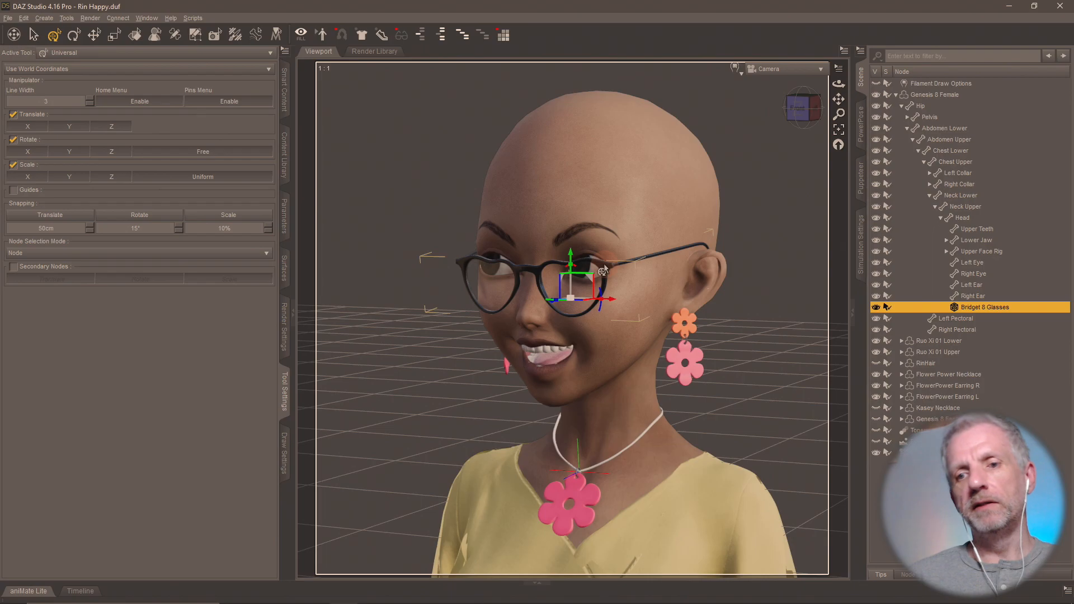
click(340, 42)
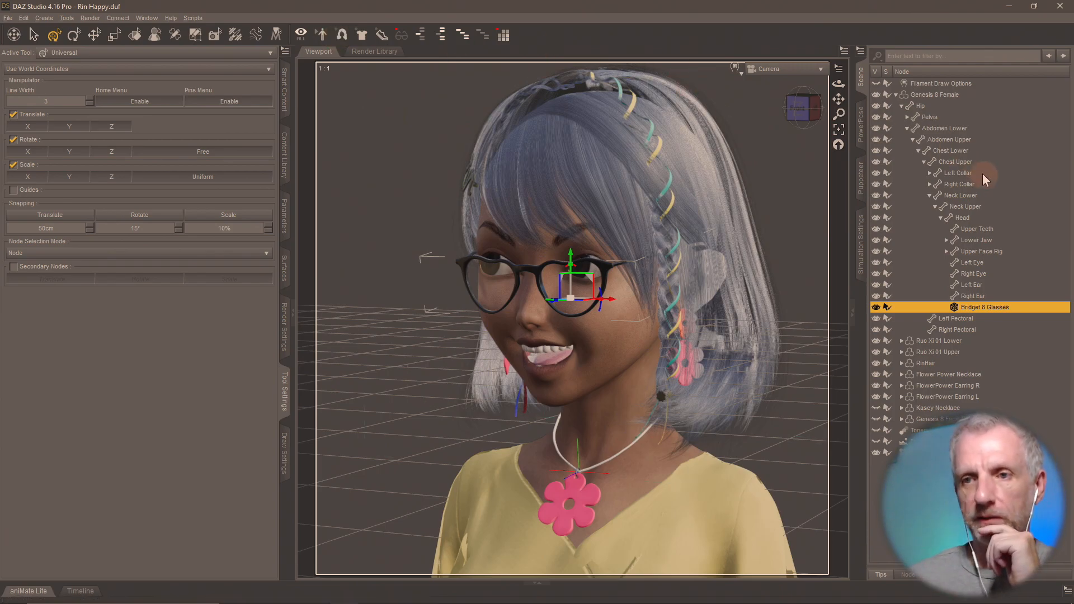
Step: Select the RinHair figure and show its parameters
click(897, 96)
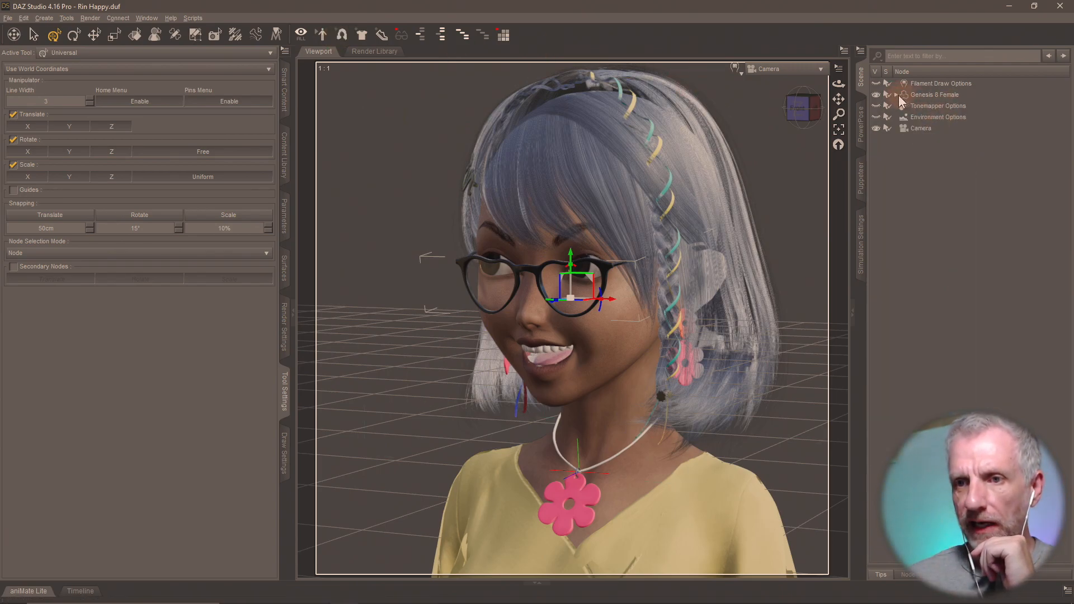
click(897, 95)
right_click(700, 173)
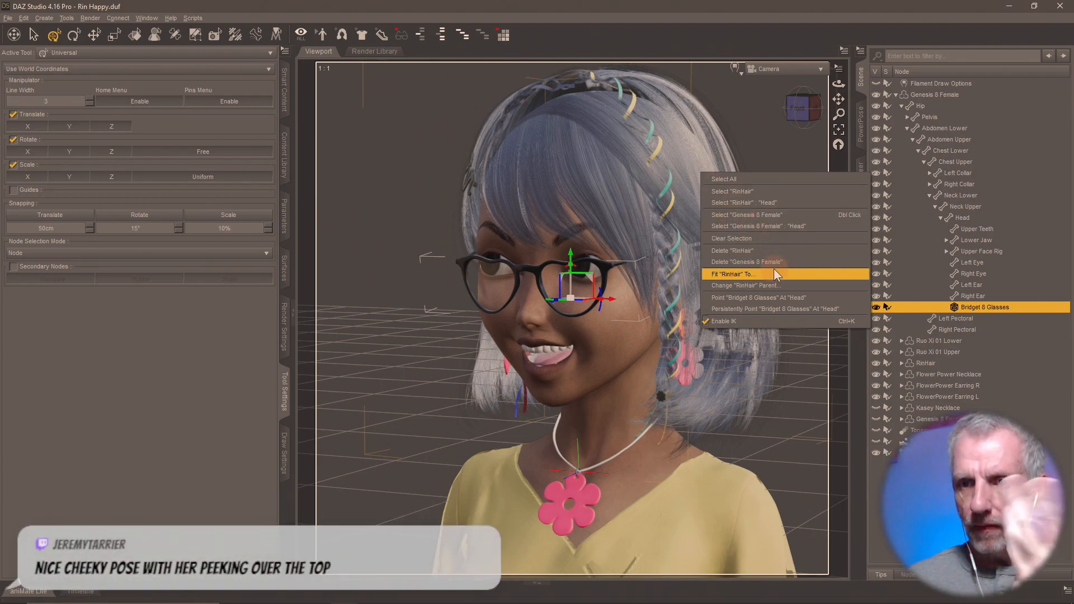
click(797, 192)
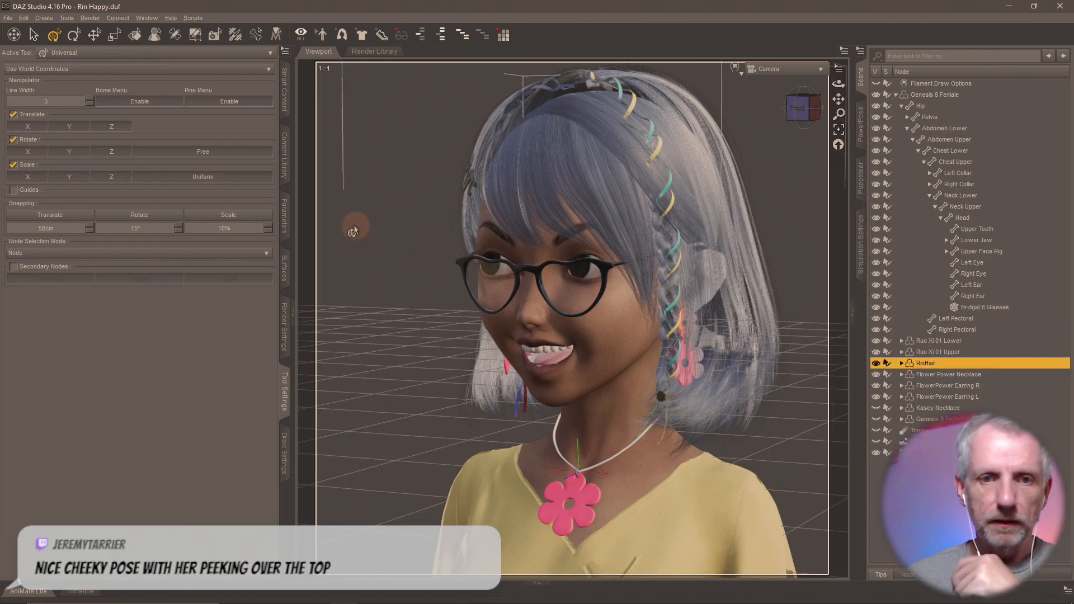
click(285, 214)
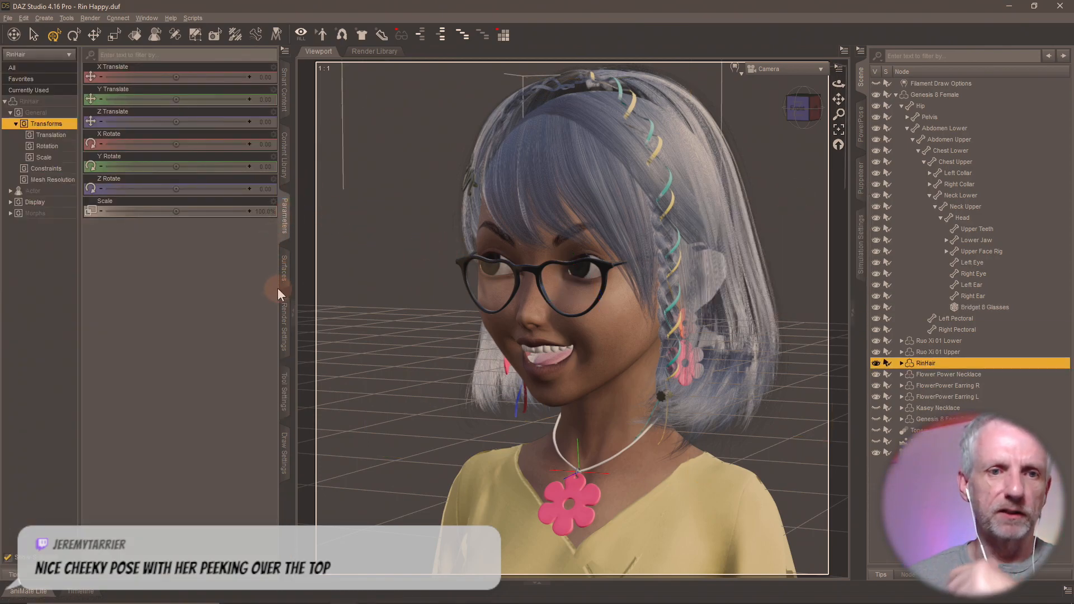
Step: Go through RinHair's morph groups and show the Styles morphs of its Actor group
click(35, 213)
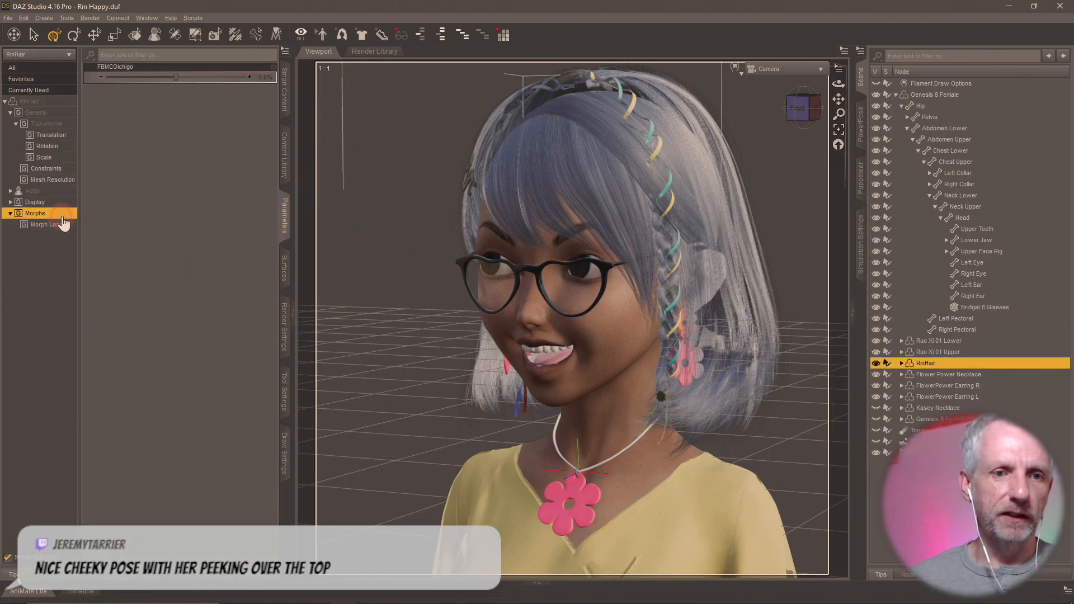
click(56, 224)
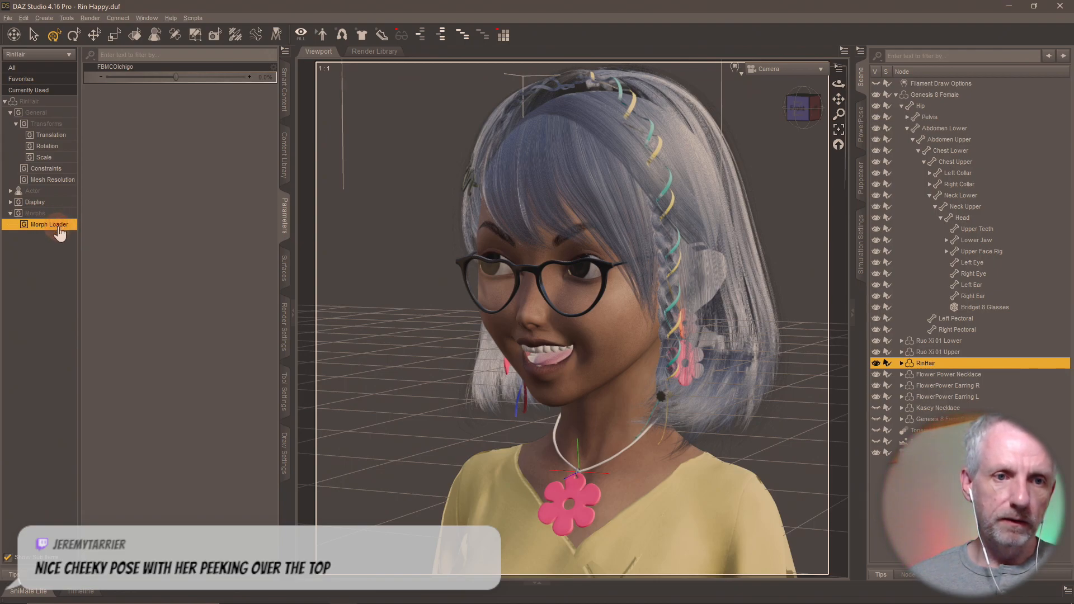
click(52, 192)
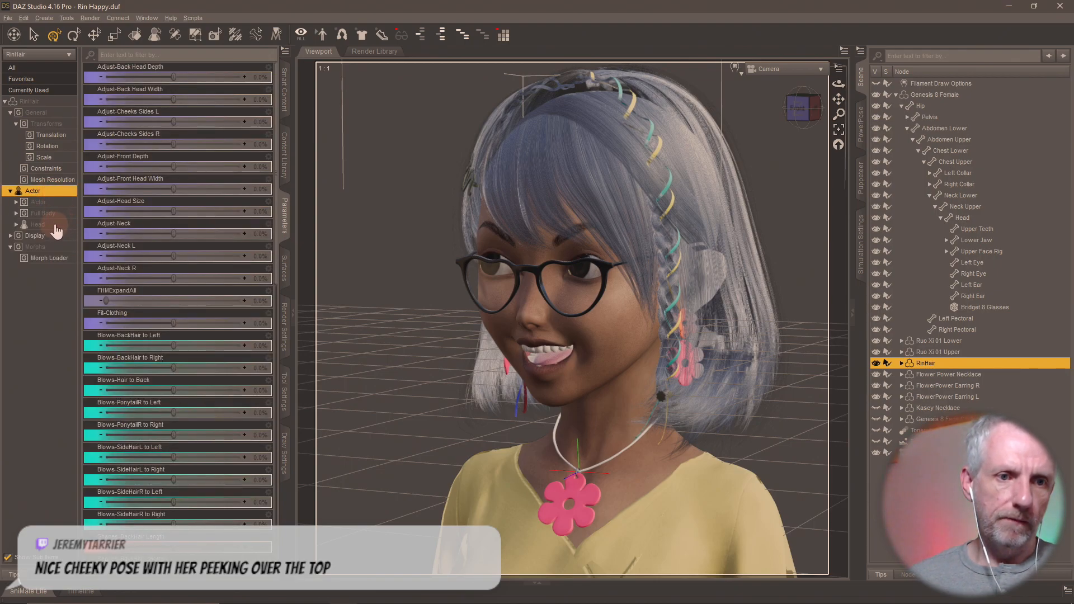
click(55, 225)
click(53, 237)
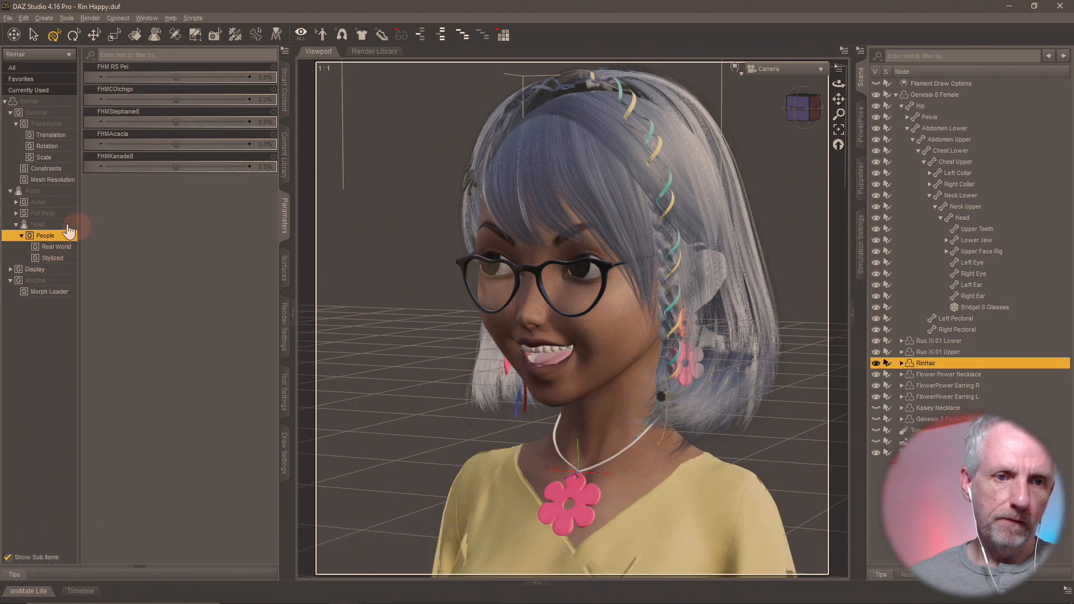
click(57, 214)
click(59, 201)
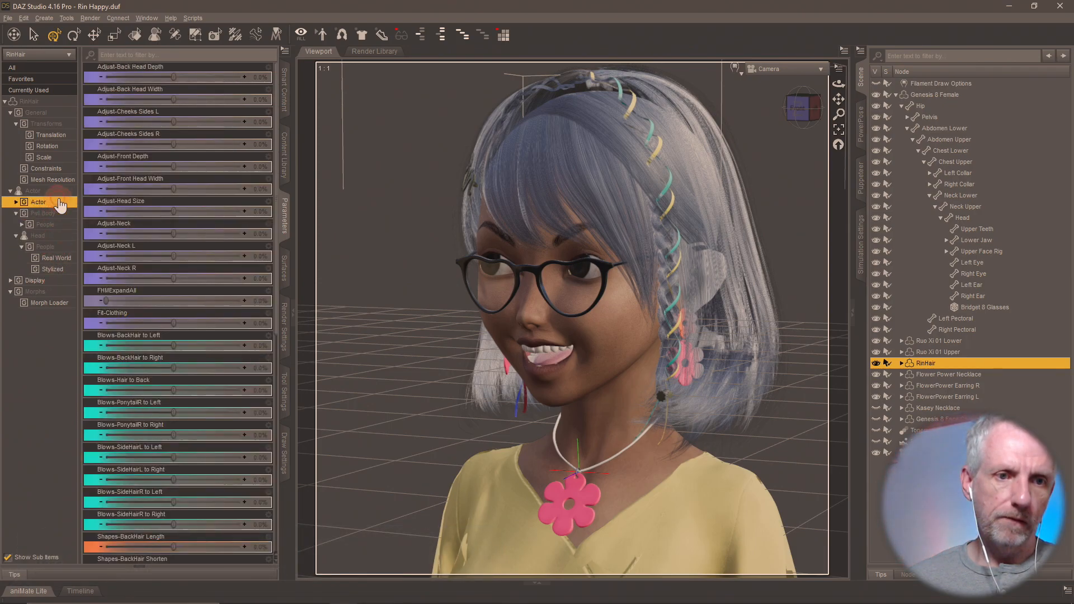
click(60, 225)
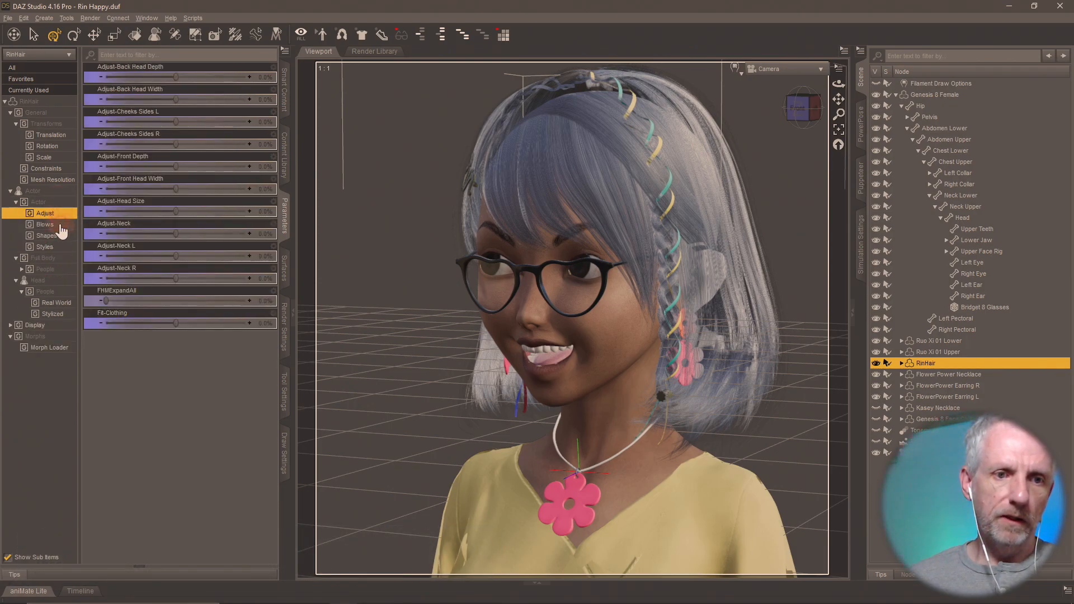
click(62, 247)
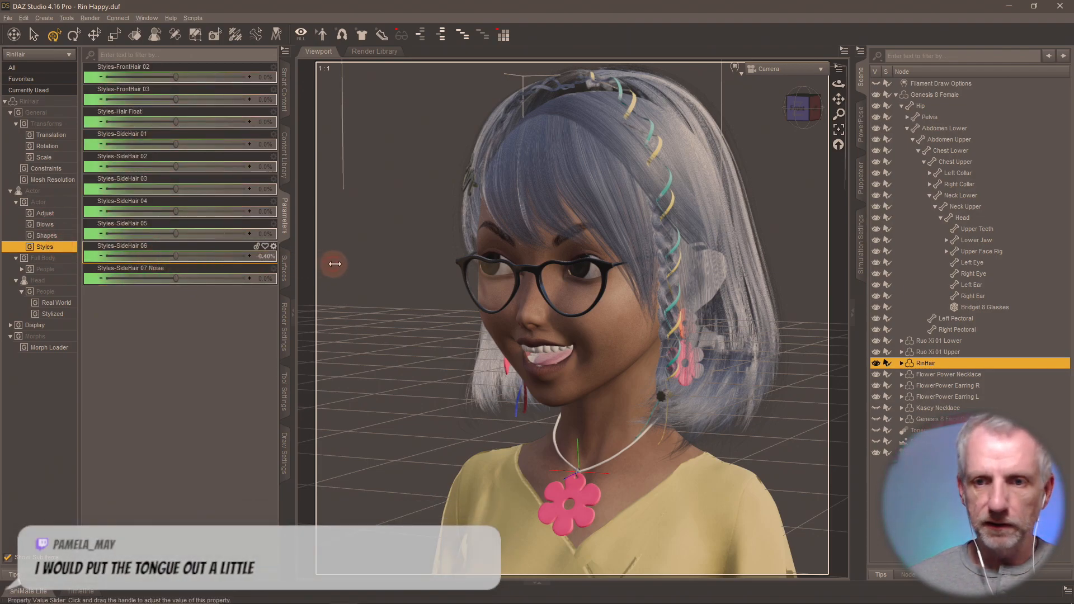
Step: Try raising RinHair's Styles-SideHair 06 morph and undo the change
drag(334, 264, 341, 264)
drag(203, 270, 405, 283)
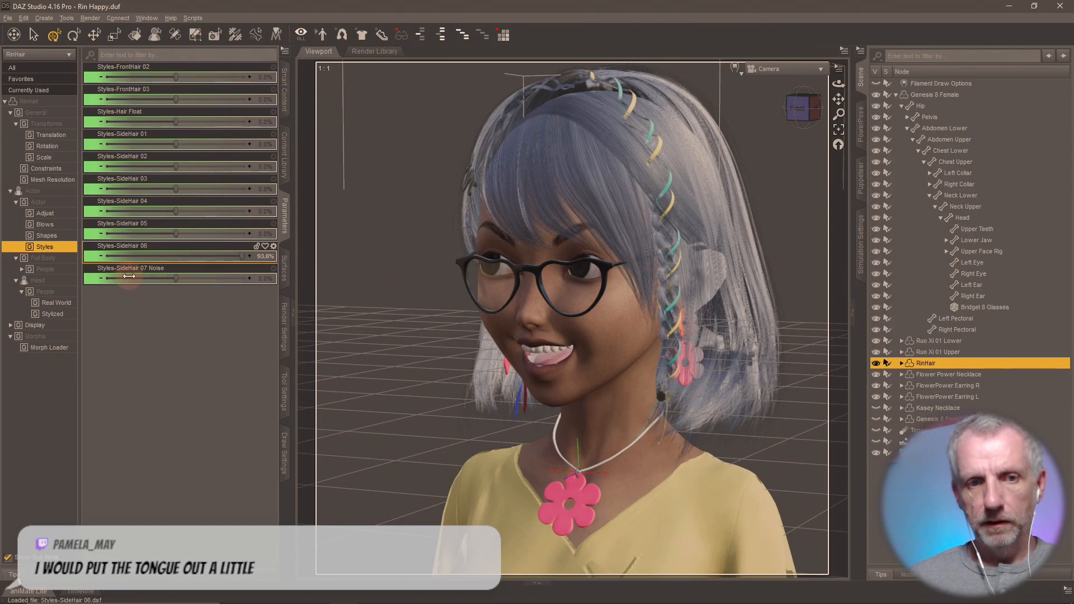
key(ctrl+z)
Step: Set RinHair's Styles-SideHair 05 morph to -100% and its Styles-SideHair 04 morph to 100%
drag(176, 234, 3, 242)
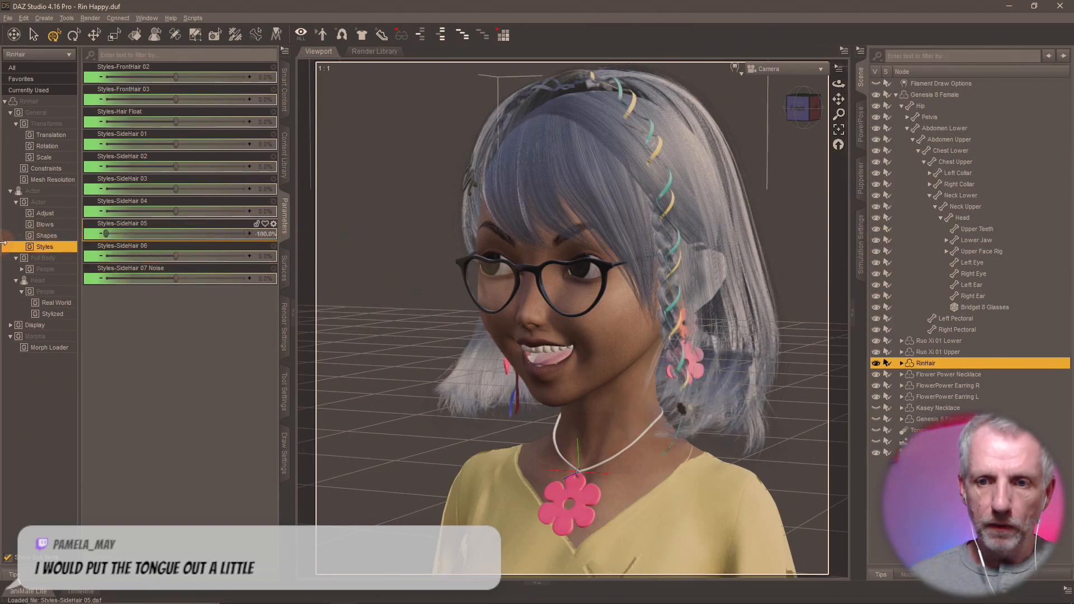
drag(286, 222, 293, 250)
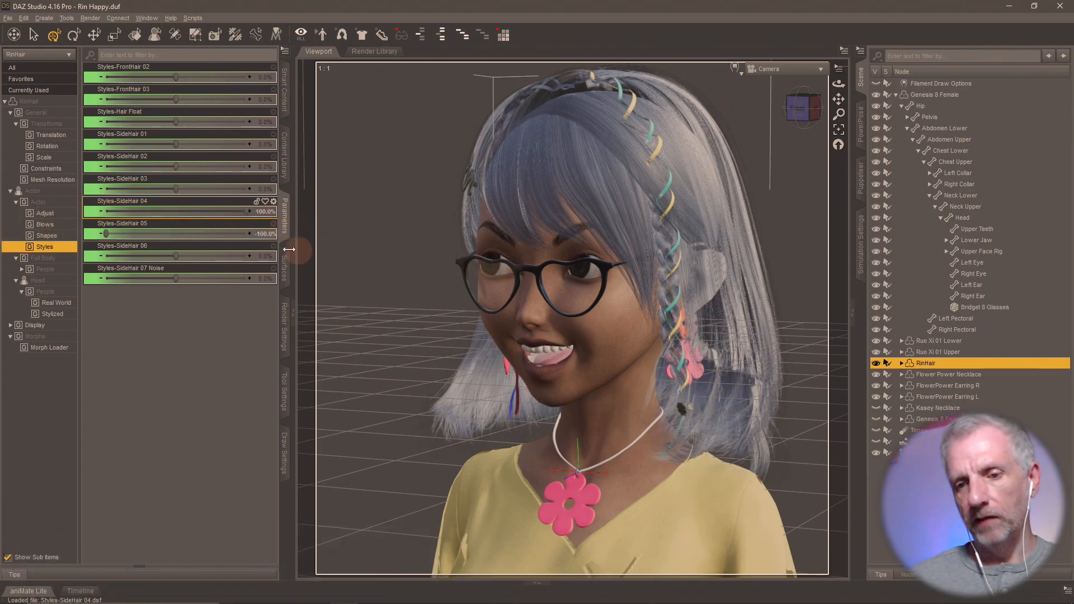
drag(210, 244, 434, 252)
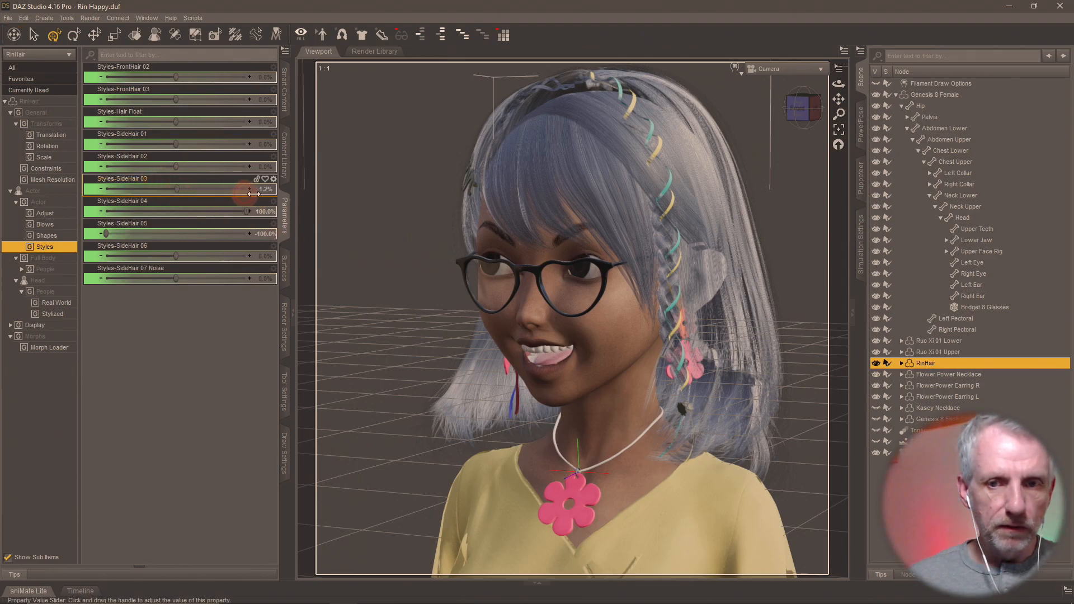
Step: Try the Styles-SideHair 03 morph in both directions and undo the change
drag(249, 193, 280, 194)
drag(152, 207, 132, 210)
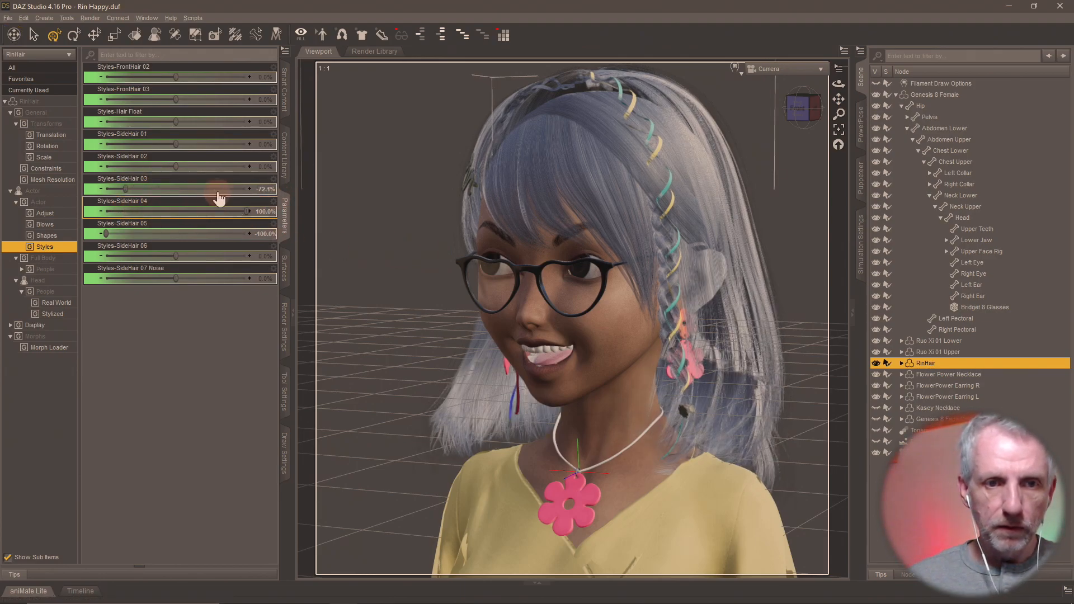
click(143, 224)
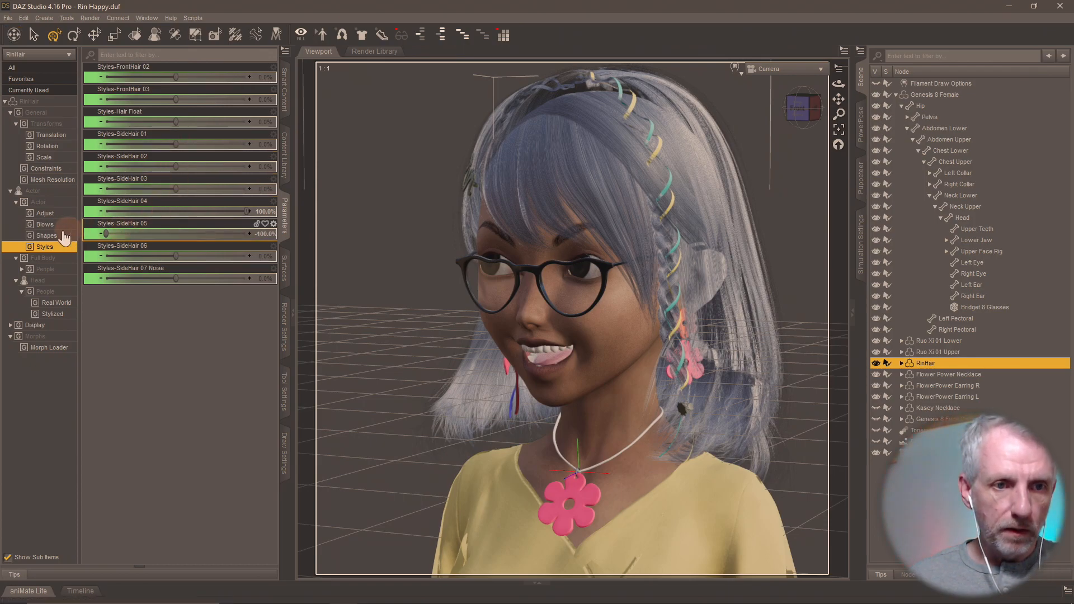
Step: In RinHair's Blows morphs, set PonytailR to Left to 100%, SideHairL to Left to 93.6% and SideHairR to Right to 16.7%
click(45, 224)
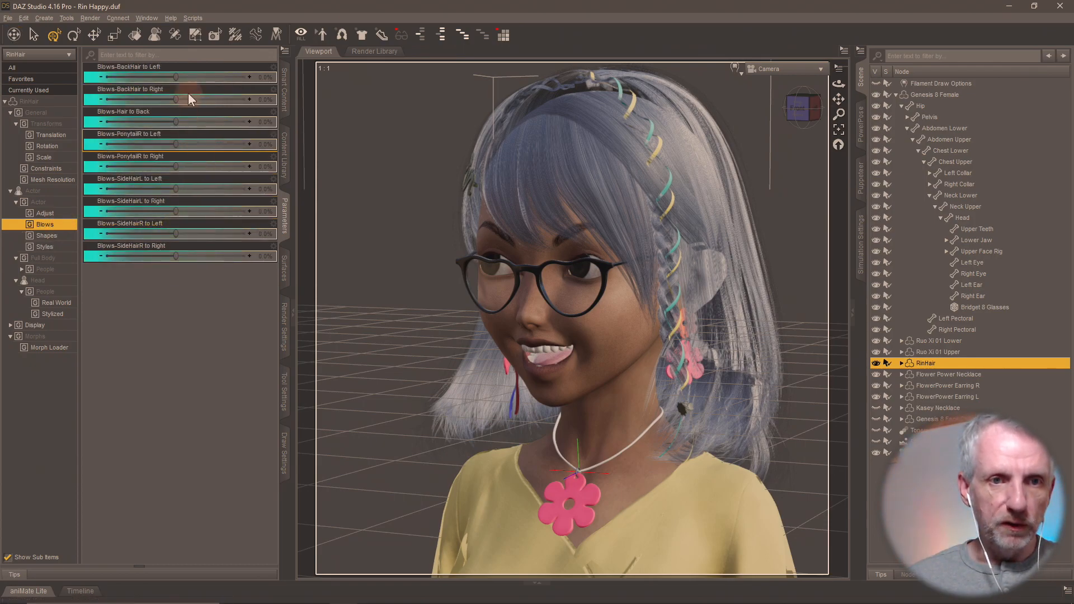
drag(177, 77, 211, 82)
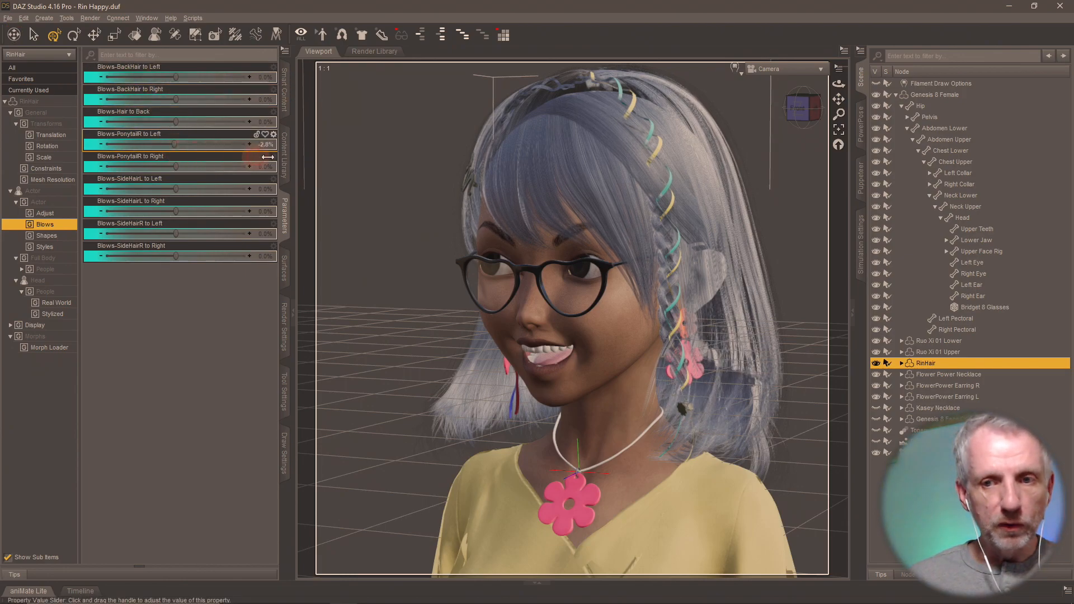
drag(264, 158, 302, 157)
drag(200, 162, 317, 171)
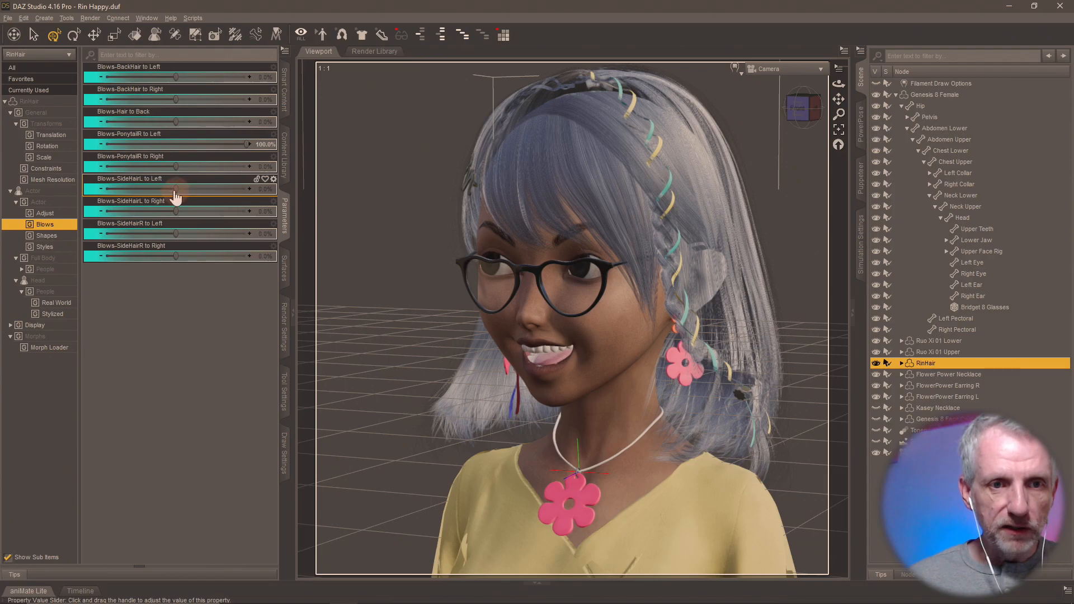
mouse_move(242, 193)
mouse_down()
mouse_move(264, 193)
mouse_move(241, 201)
mouse_up()
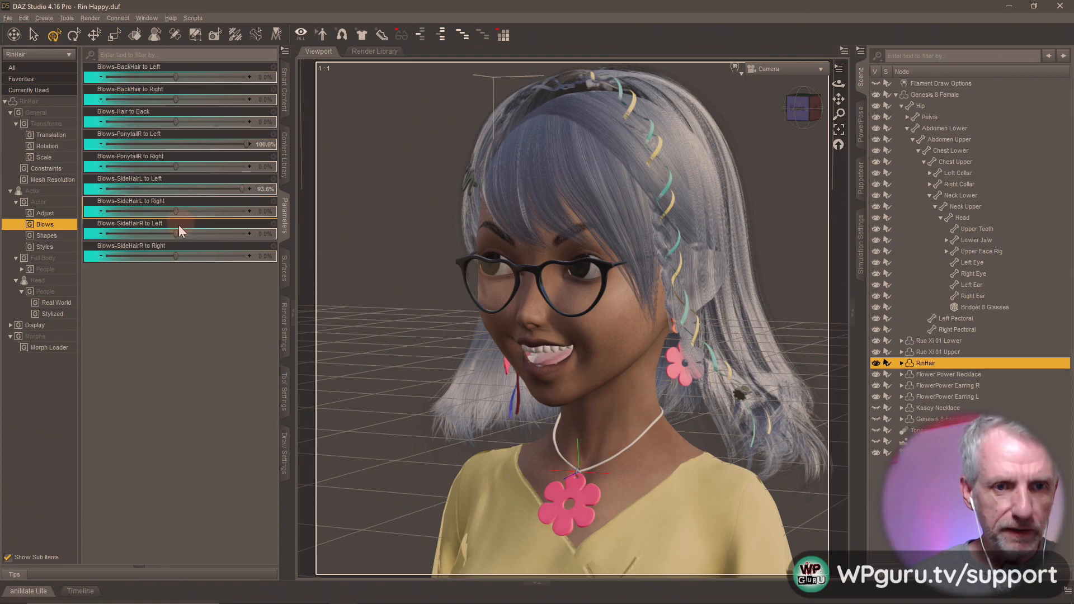
drag(197, 238, 189, 271)
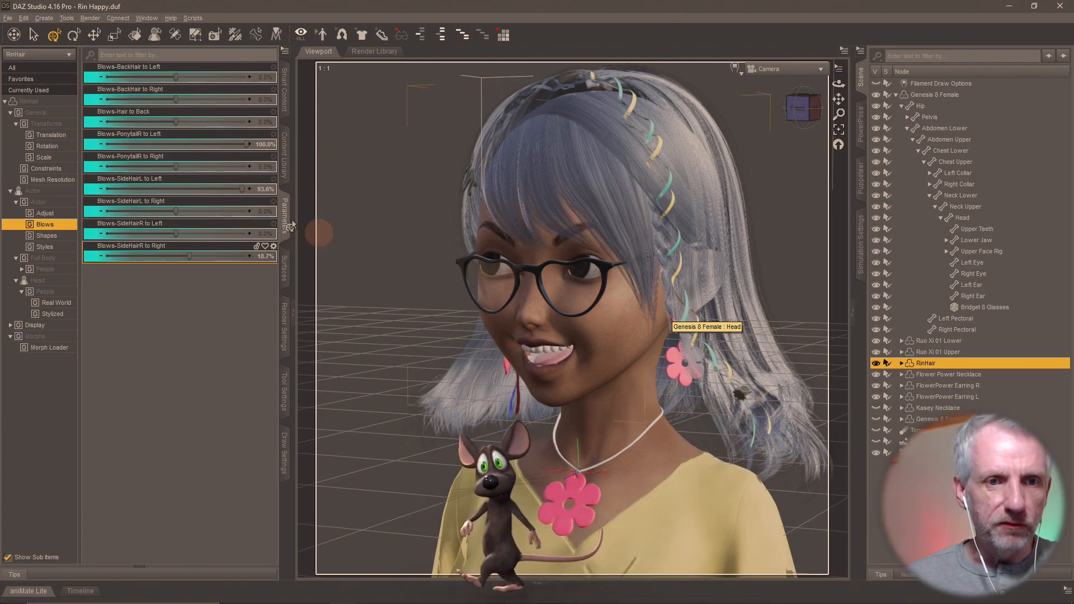
Step: In RinHair's Shapes morphs, set SideHairL Length to 100% and ponytailR Length to 86.5%
click(64, 236)
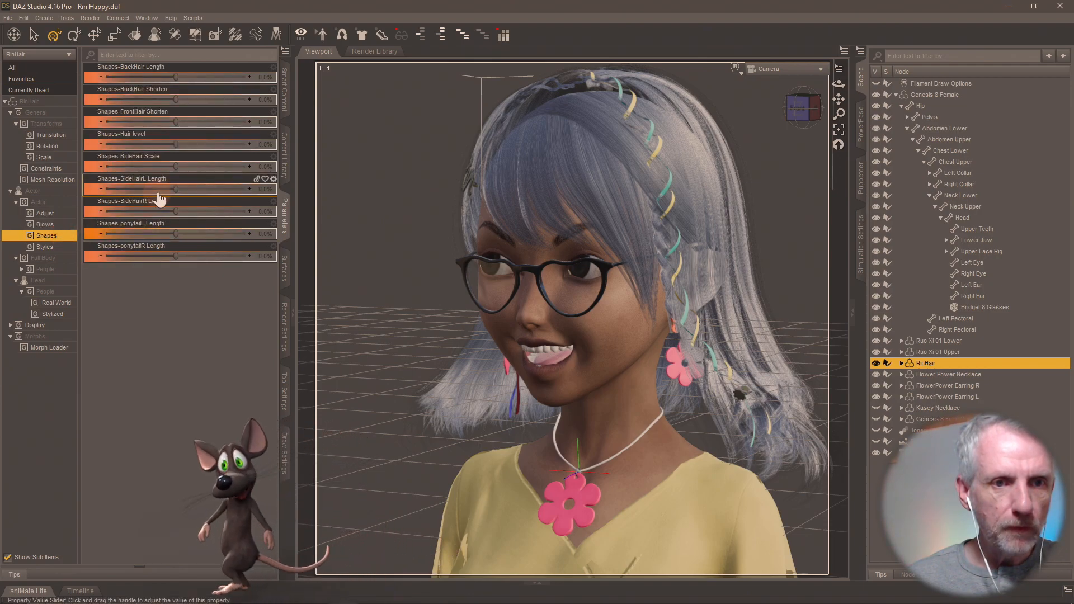
drag(176, 144, 319, 195)
key(ctrl+z)
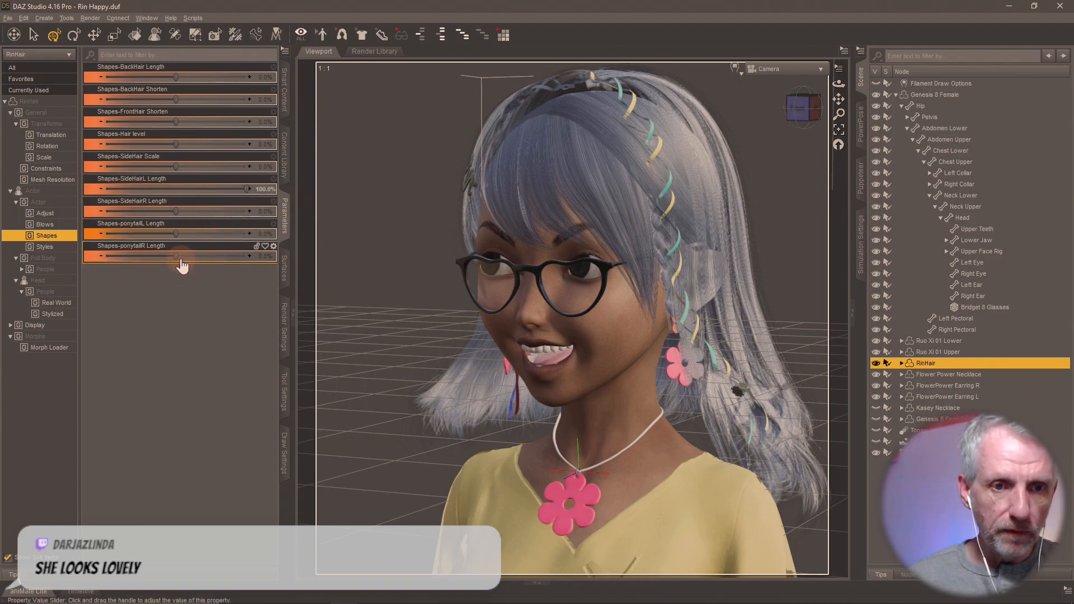
drag(175, 258, 266, 251)
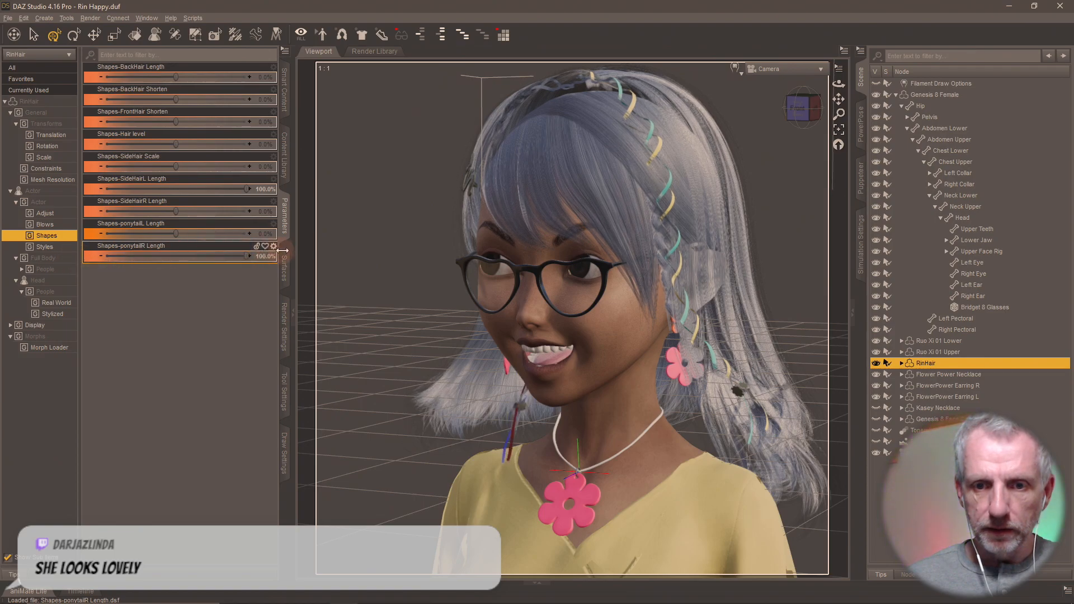
drag(274, 275, 237, 274)
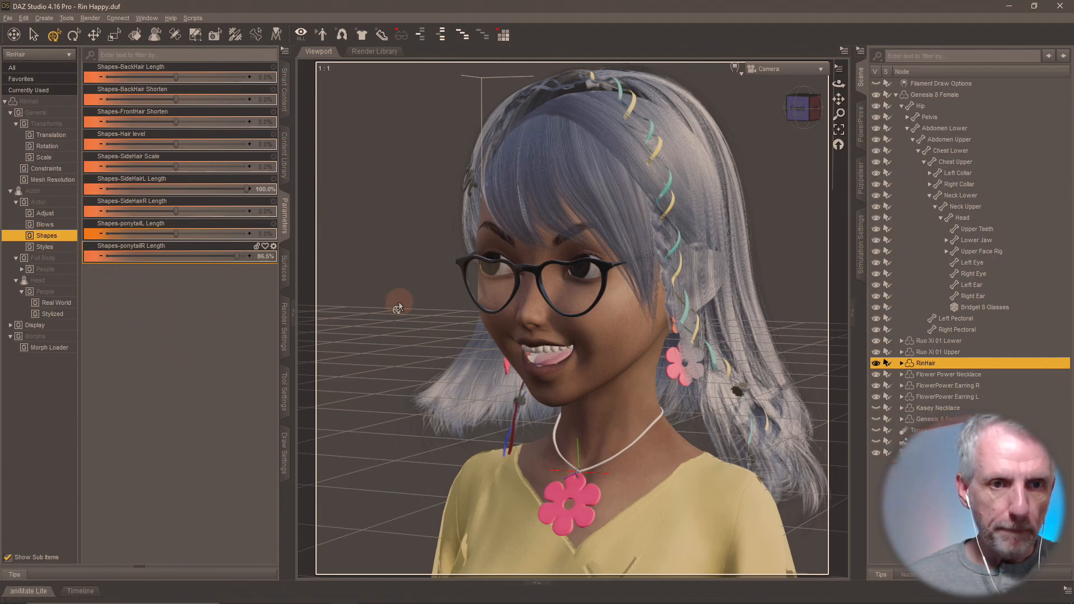
Step: Try the FrontHair and Hair Float morphs in RinHair's Styles group and undo the changes
click(67, 249)
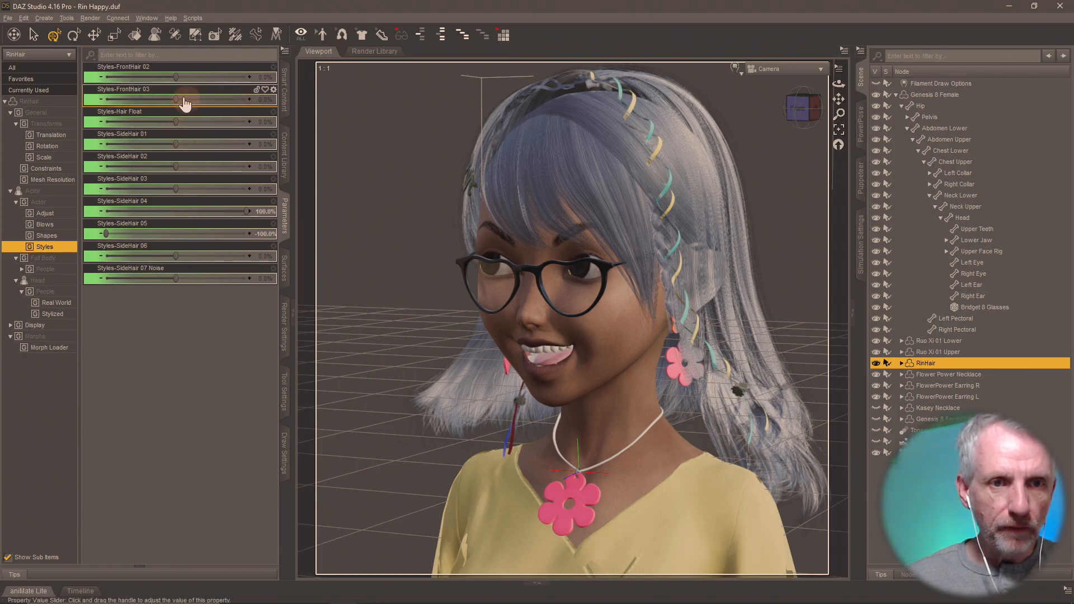
drag(178, 99, 134, 110)
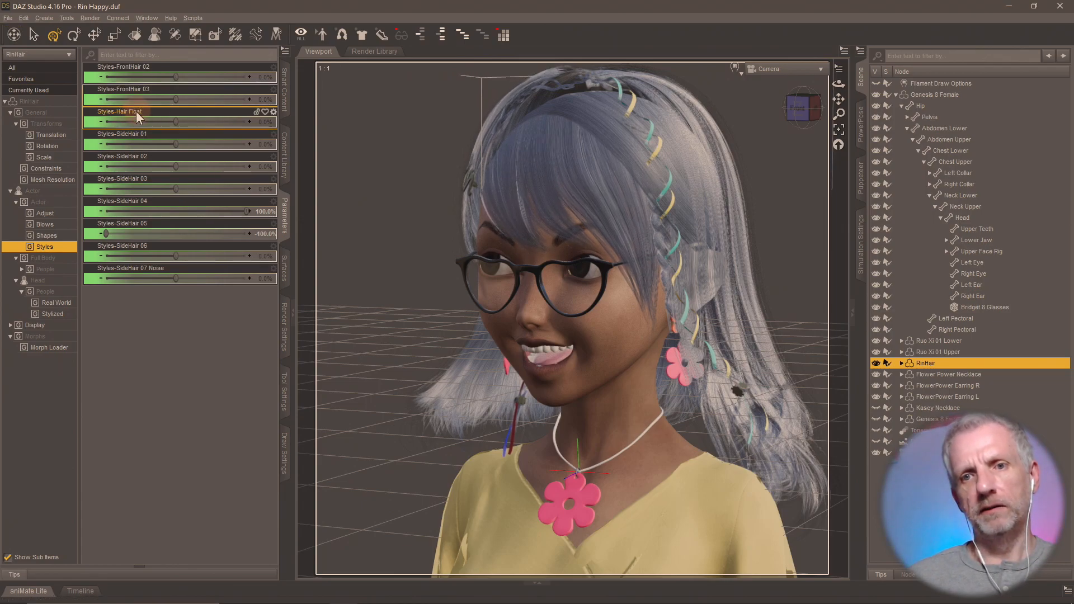
key(ctrl+z)
mouse_move(176, 76)
mouse_down()
mouse_move(151, 81)
mouse_move(247, 86)
mouse_move(165, 96)
mouse_move(178, 93)
mouse_up()
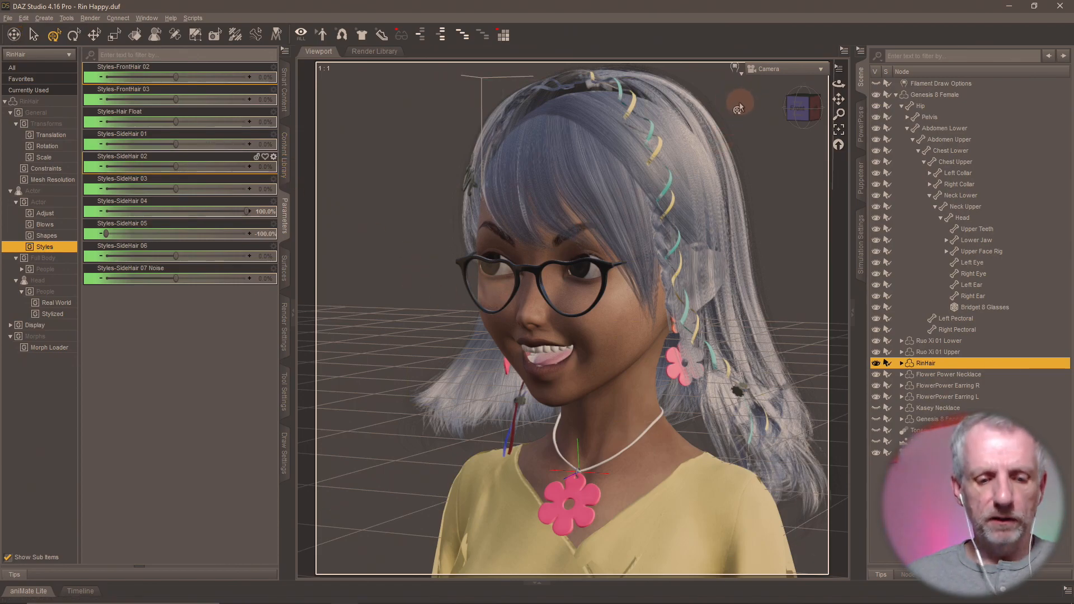
Step: Save the scene and review the NVIDIA Iray render settings for General, Progressive Rendering and Filtering
key(ctrl+s)
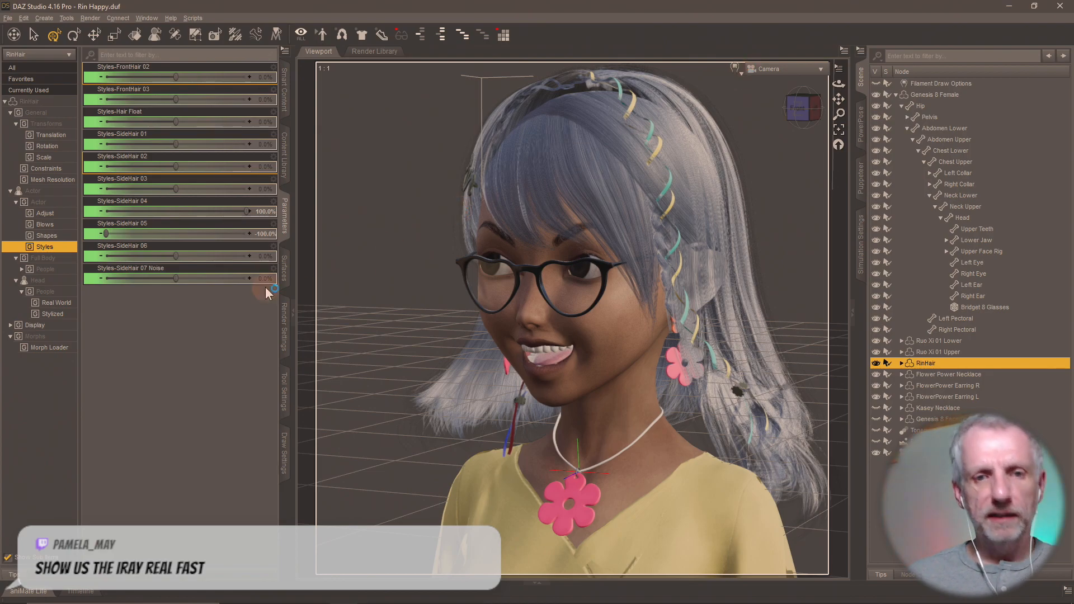
click(285, 327)
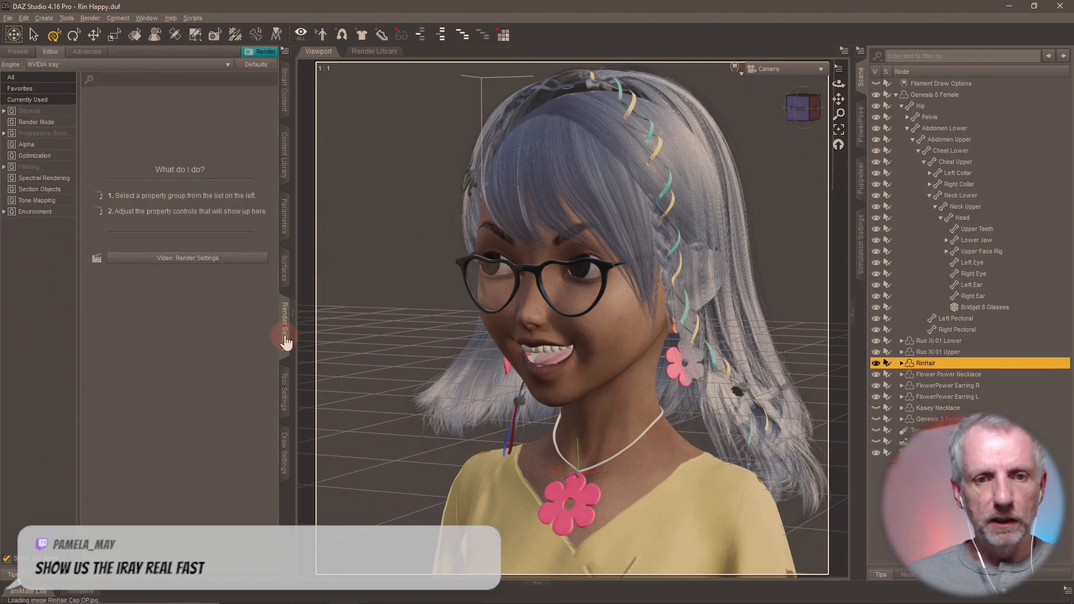
click(58, 111)
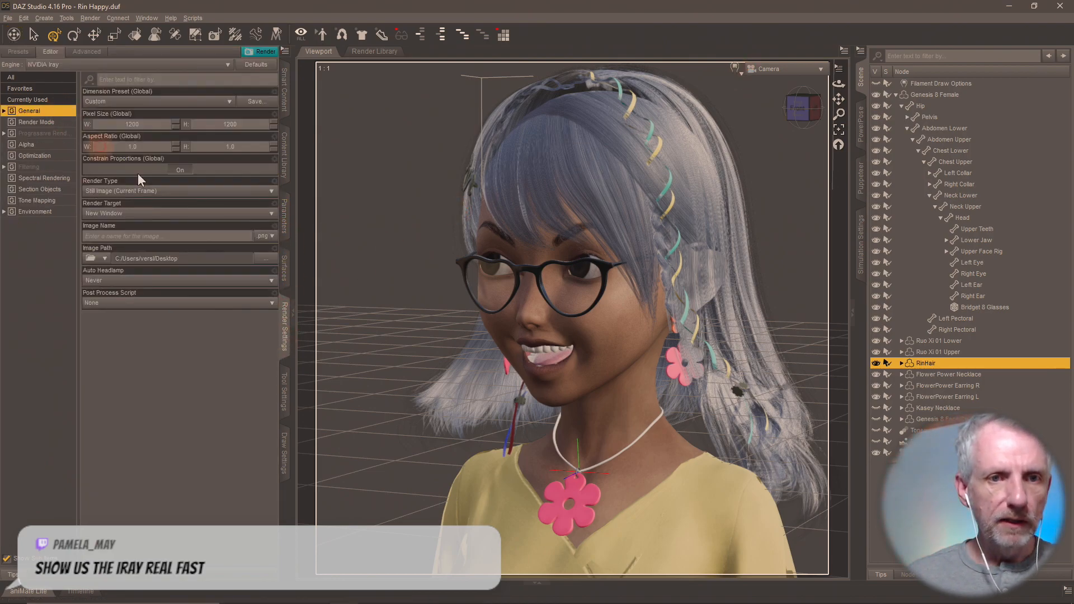
click(56, 134)
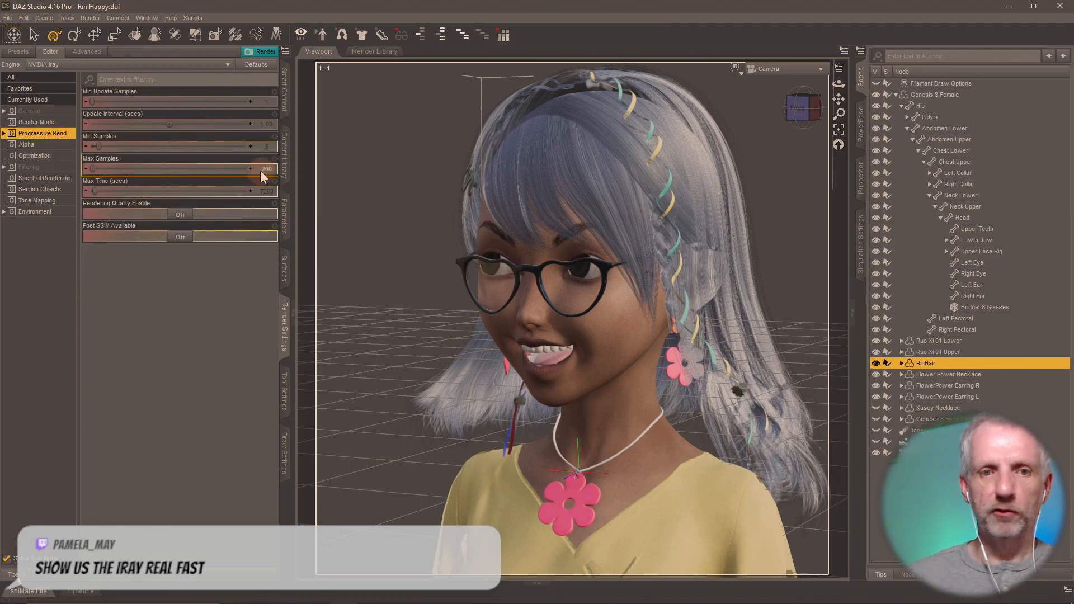
click(31, 167)
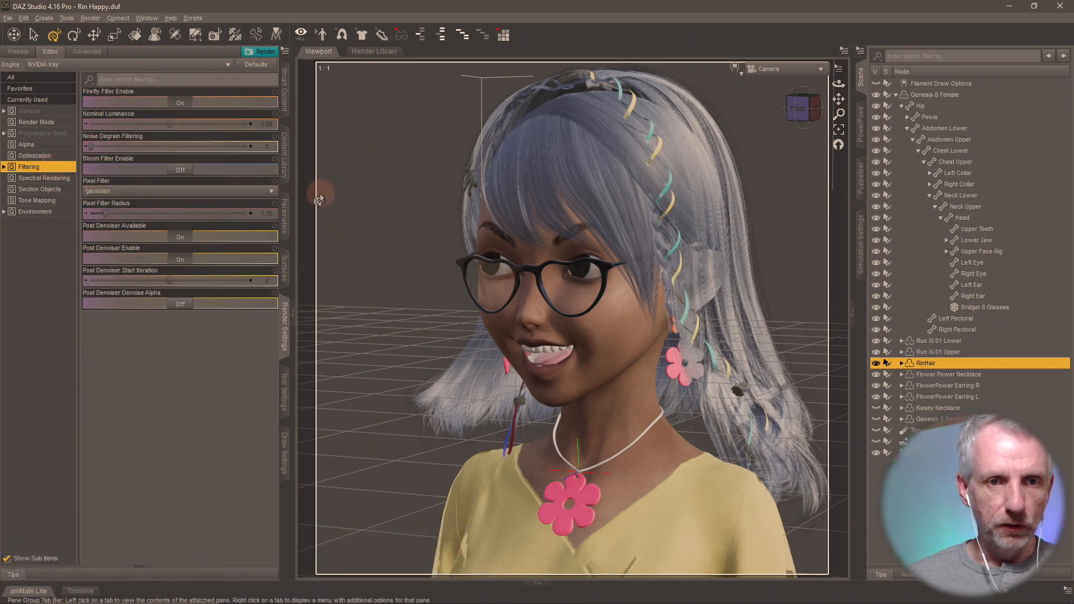
Step: Switch the viewport's draw style to NVIDIA Iray
click(737, 72)
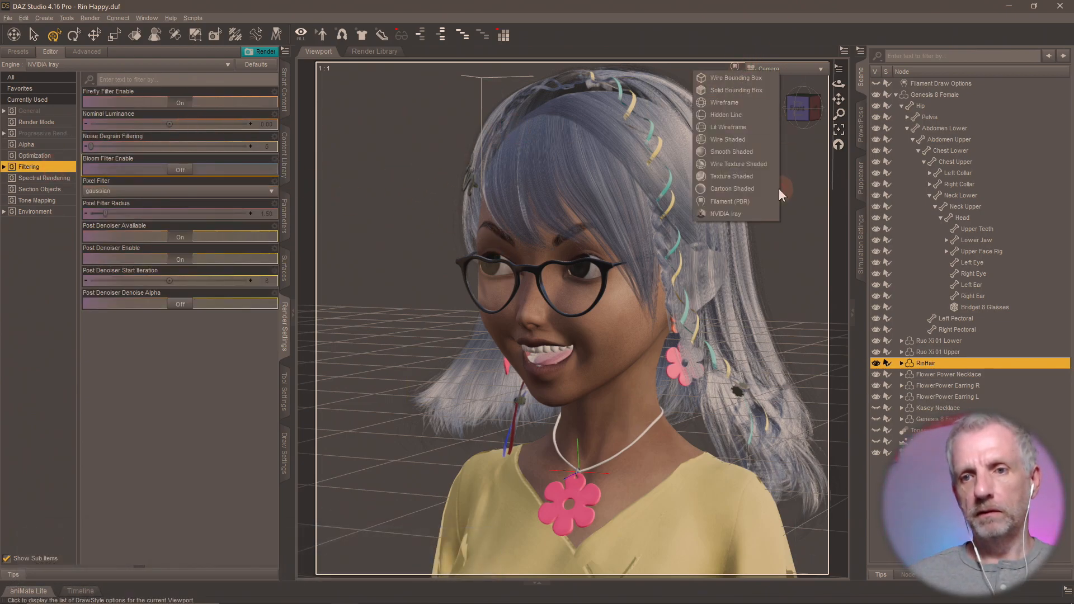
click(750, 207)
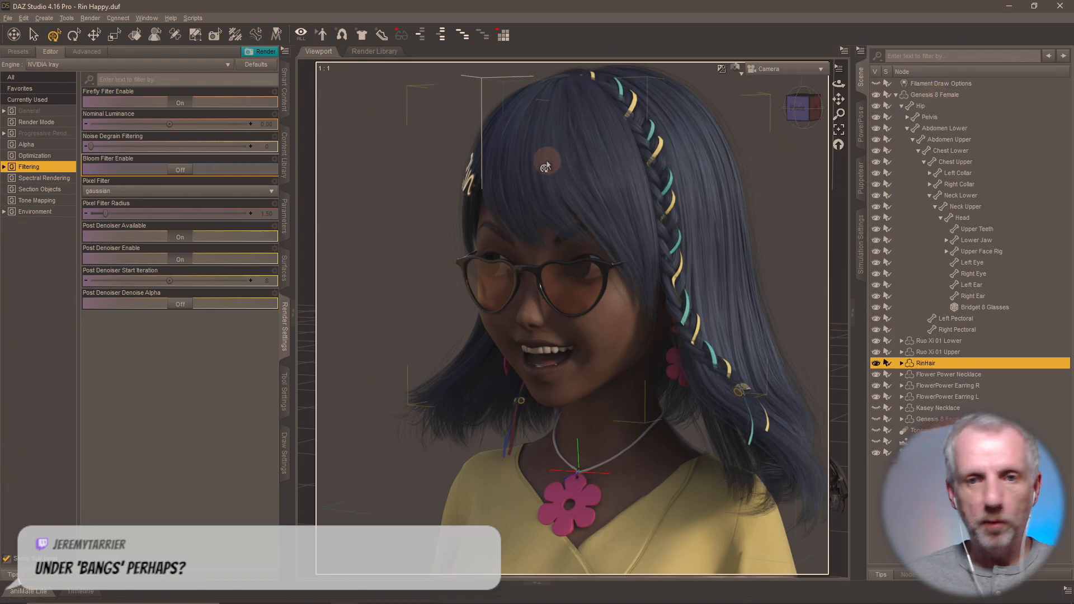
Step: Select Genesis 8 Female and show the Render-Settings presets of the Click N Render - POP Edition - IBL Set product
click(283, 95)
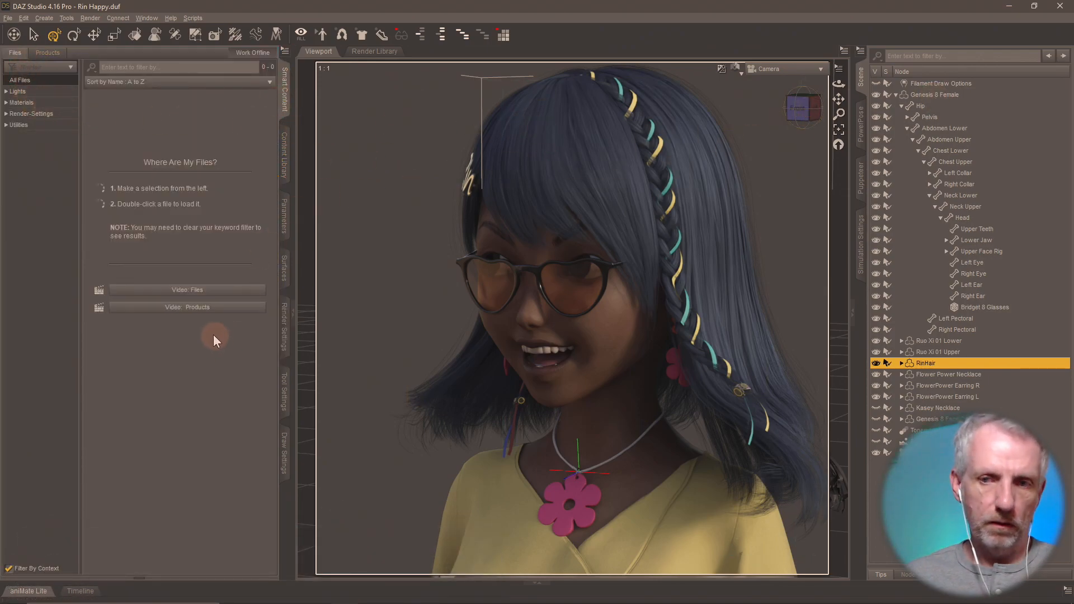
click(948, 94)
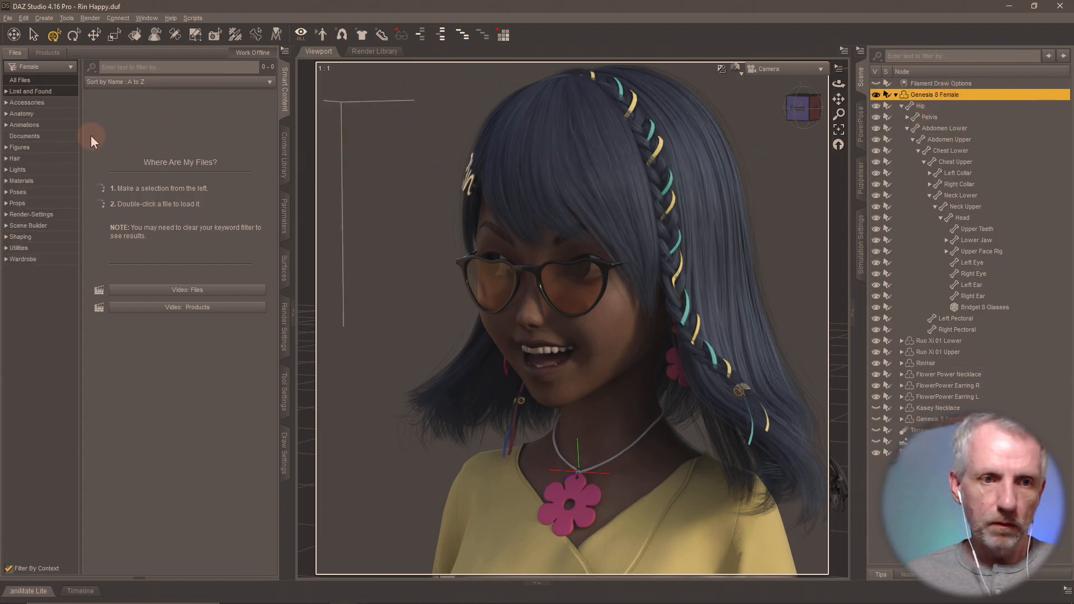
click(59, 215)
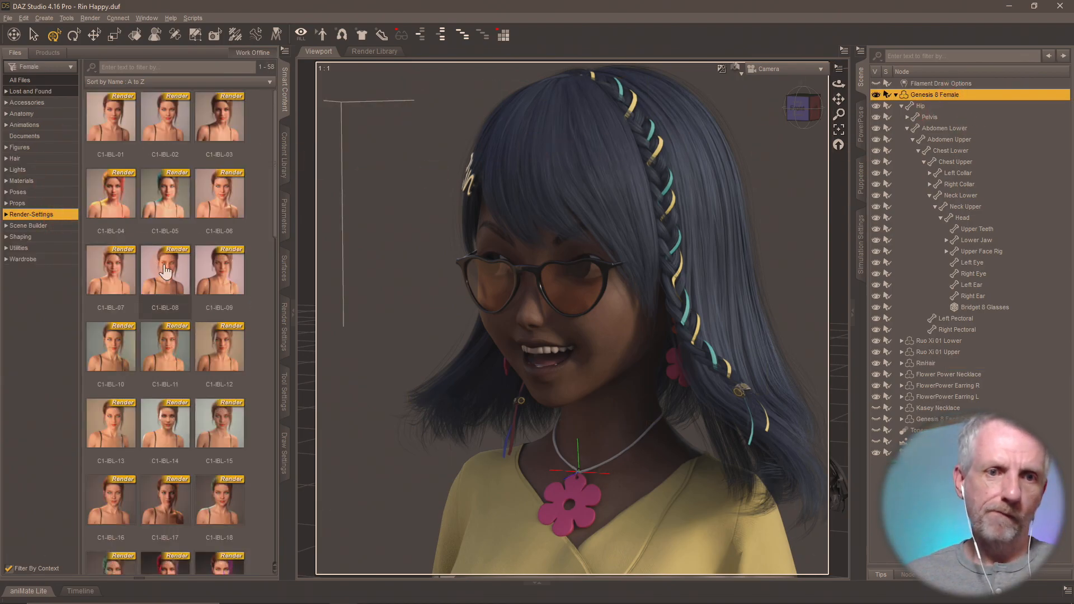
click(47, 53)
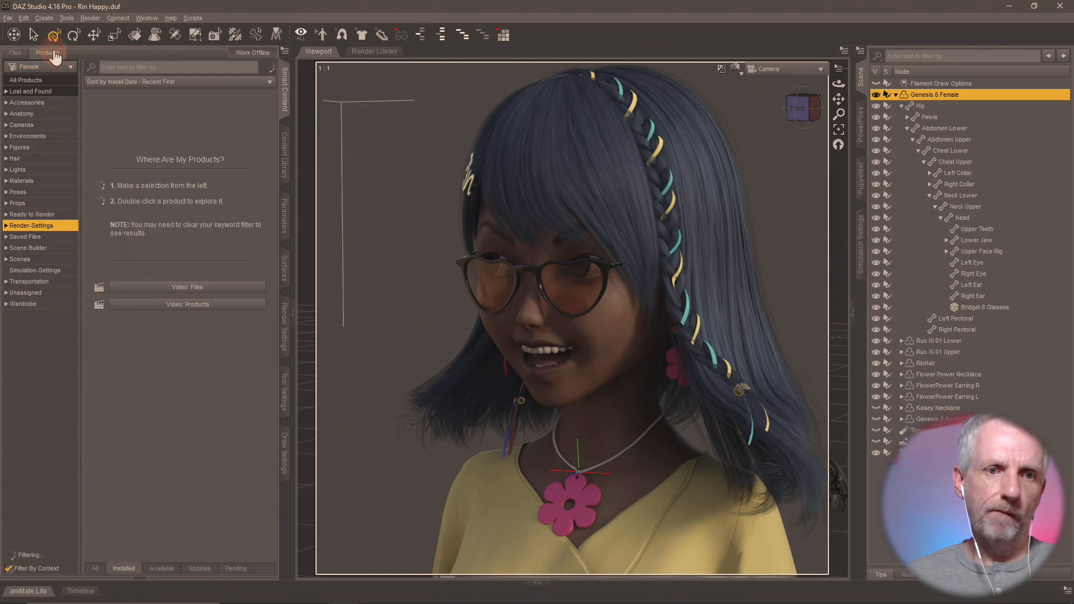
click(176, 143)
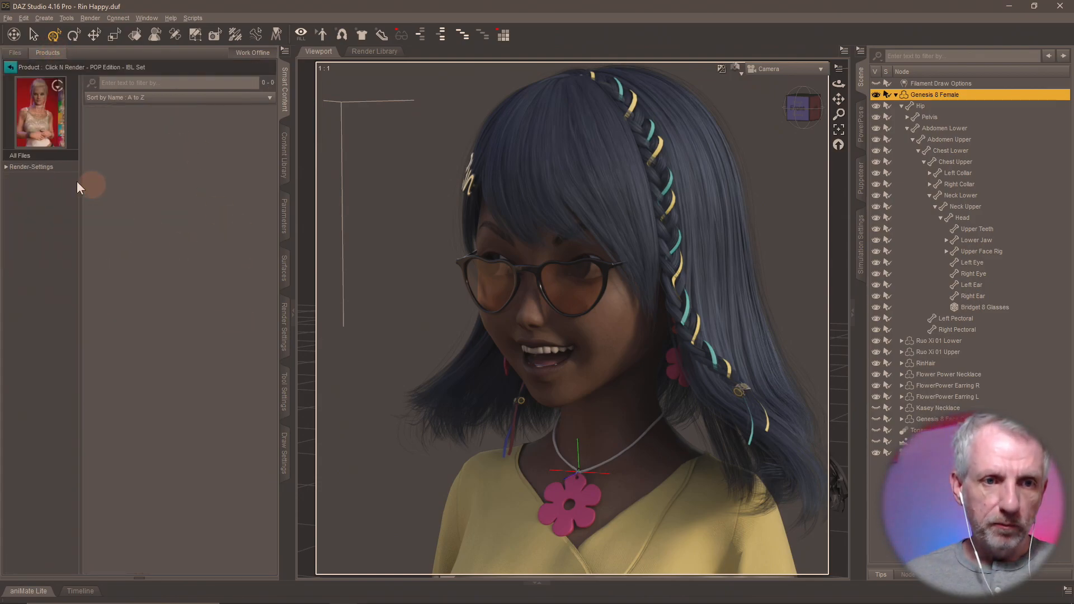
click(40, 167)
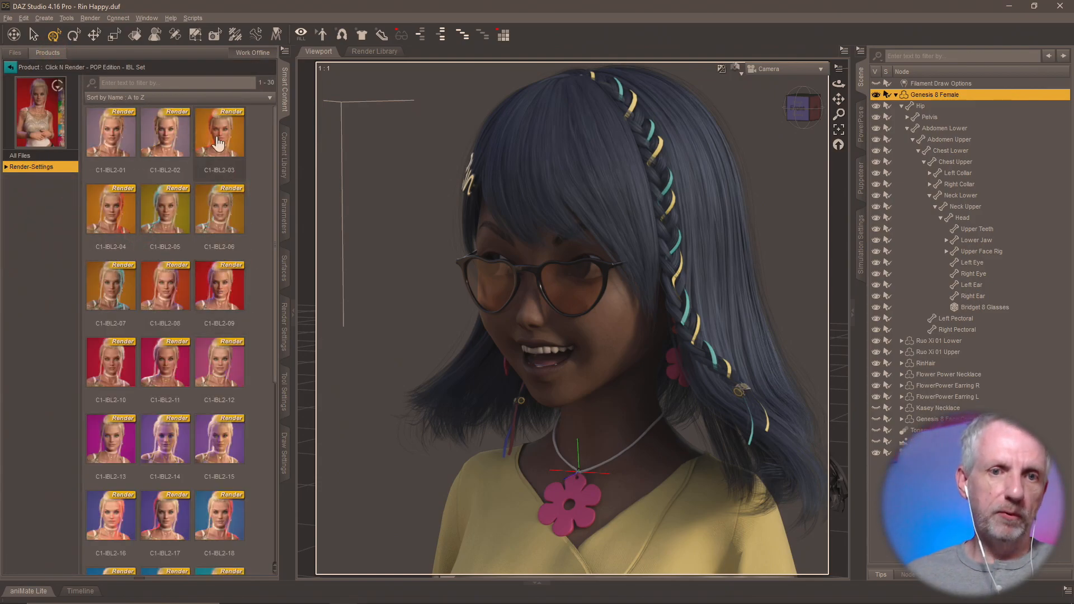
Step: Try the C1-IBL2-03 lighting preset on the scene and replace it with C1-IBL2-08
double_click(218, 143)
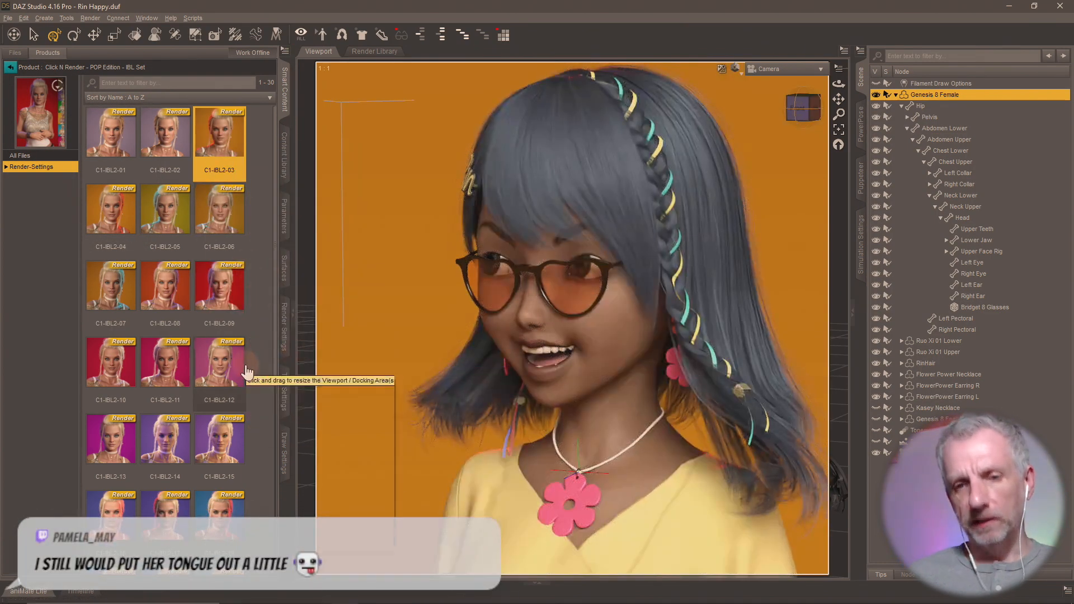
mouse_move(245, 372)
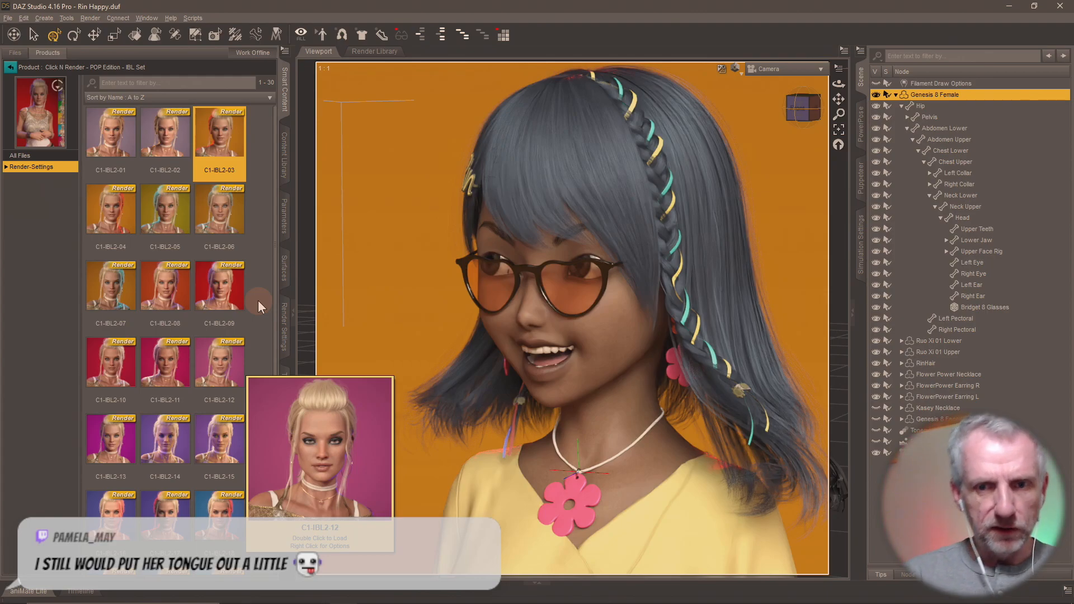
double_click(160, 284)
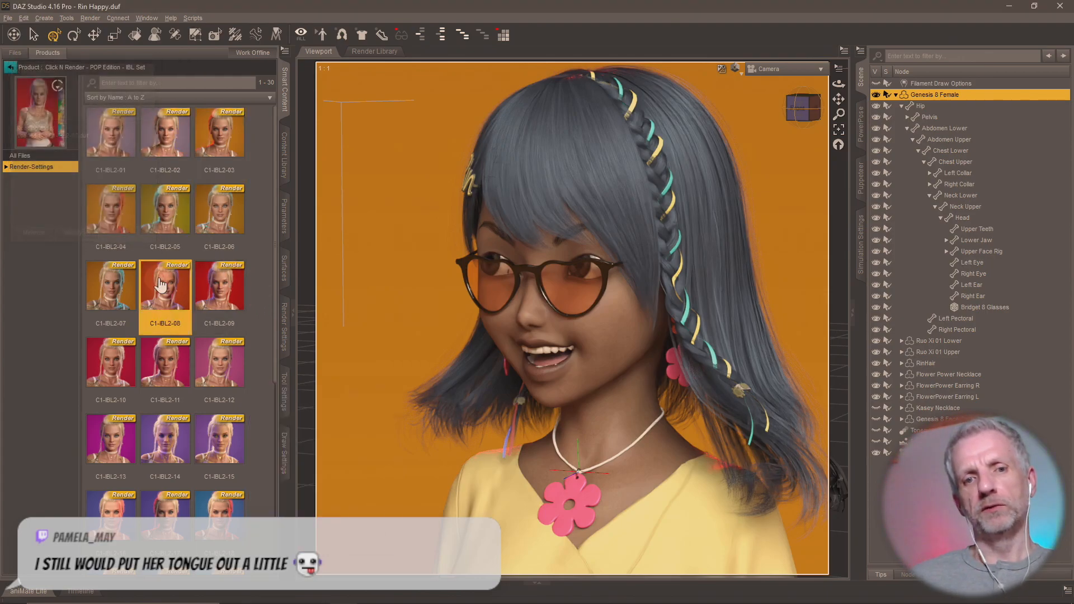
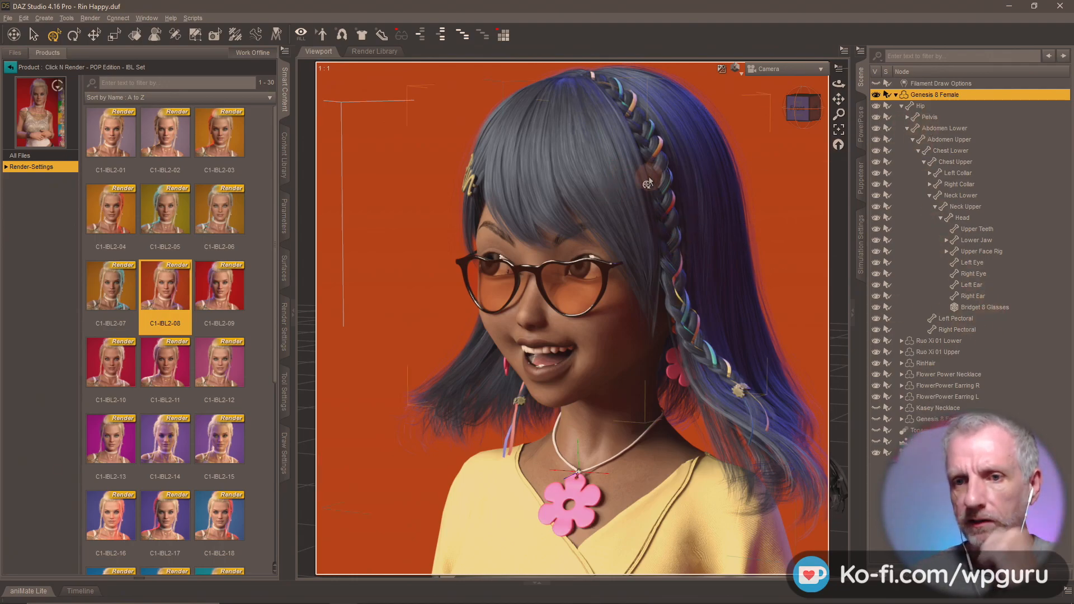
Step: Select the RinHair figure by picking the hair in the viewport
right_click(649, 177)
click(719, 204)
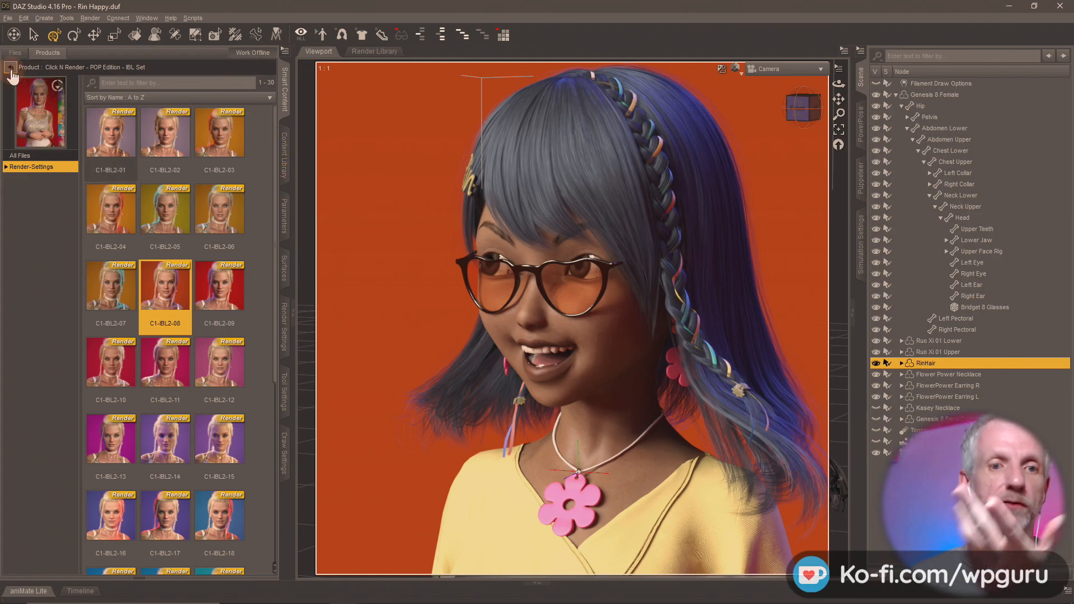
Step: Try the C1-IBL2-07, C1-IBL2-06, C1-IBL2-05, C1-IBL2-03 and C1-IBL2-04 lighting presets on the scene and go back to C1-IBL2-08
click(109, 297)
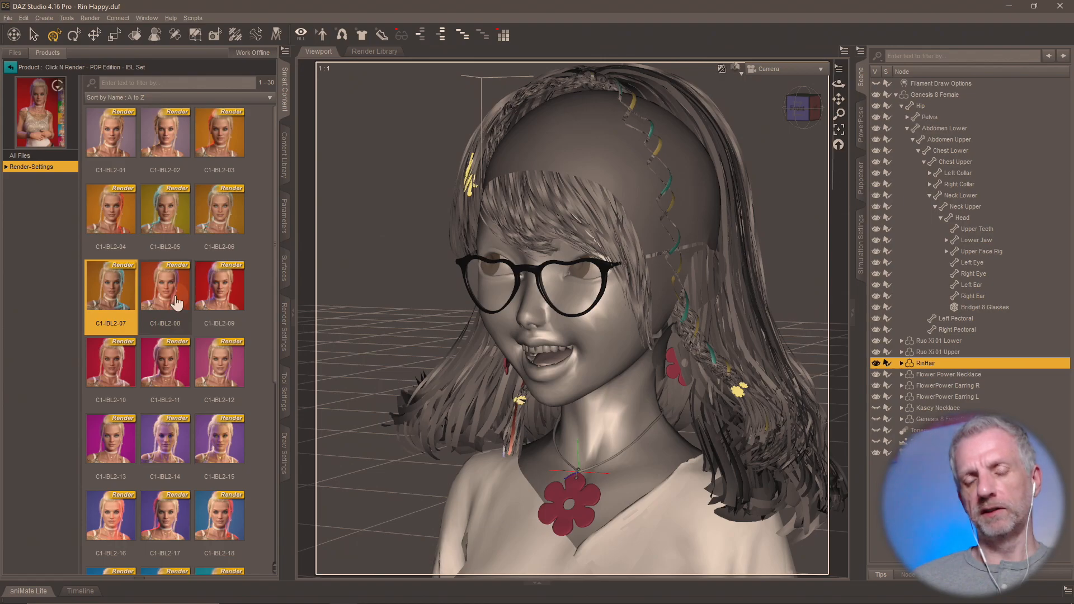
mouse_move(177, 301)
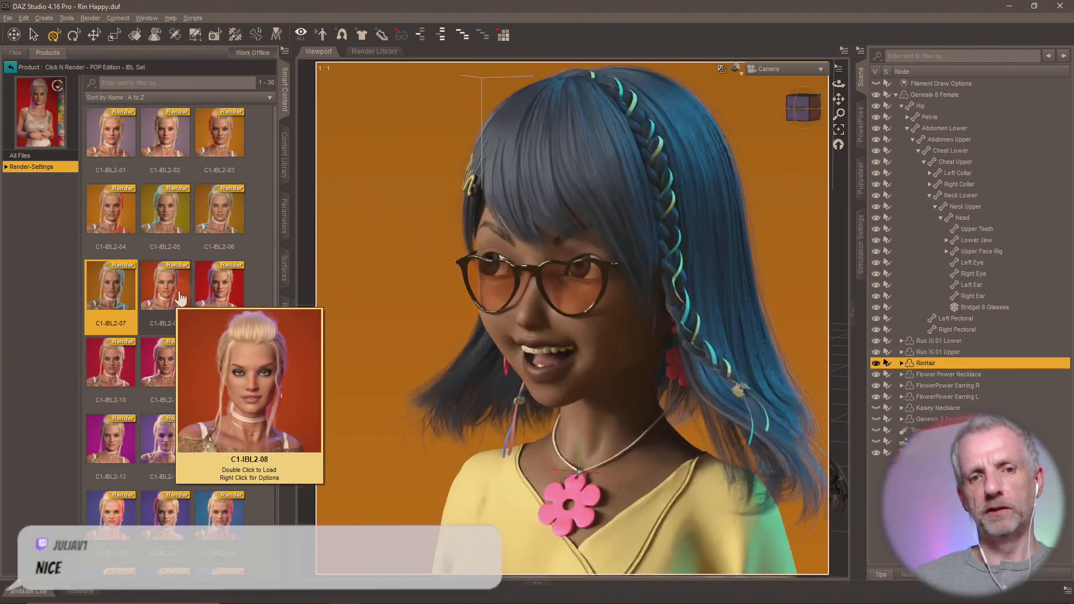
click(224, 240)
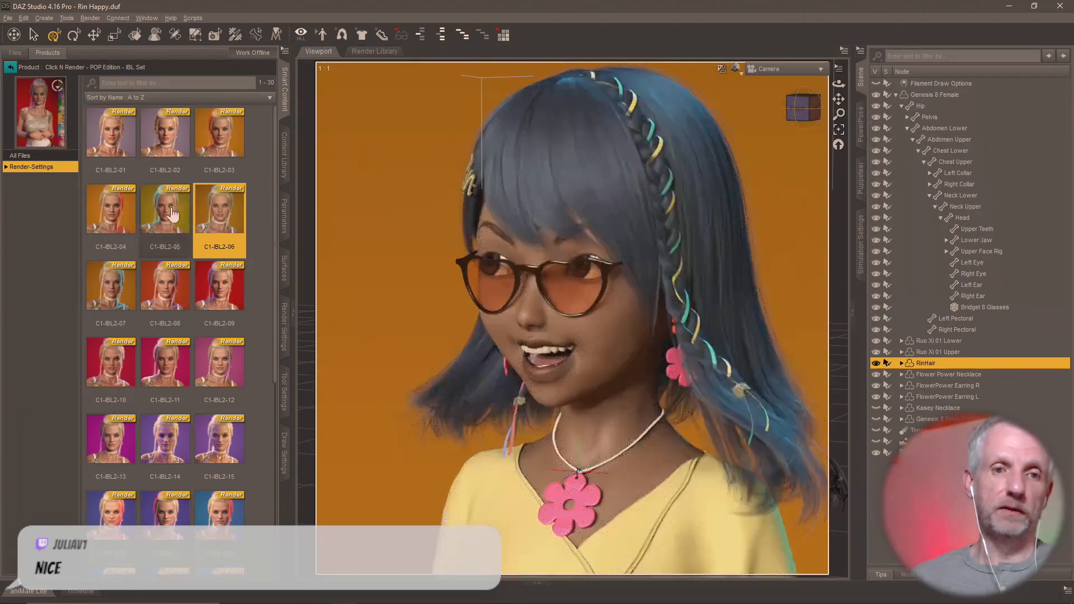
mouse_move(171, 211)
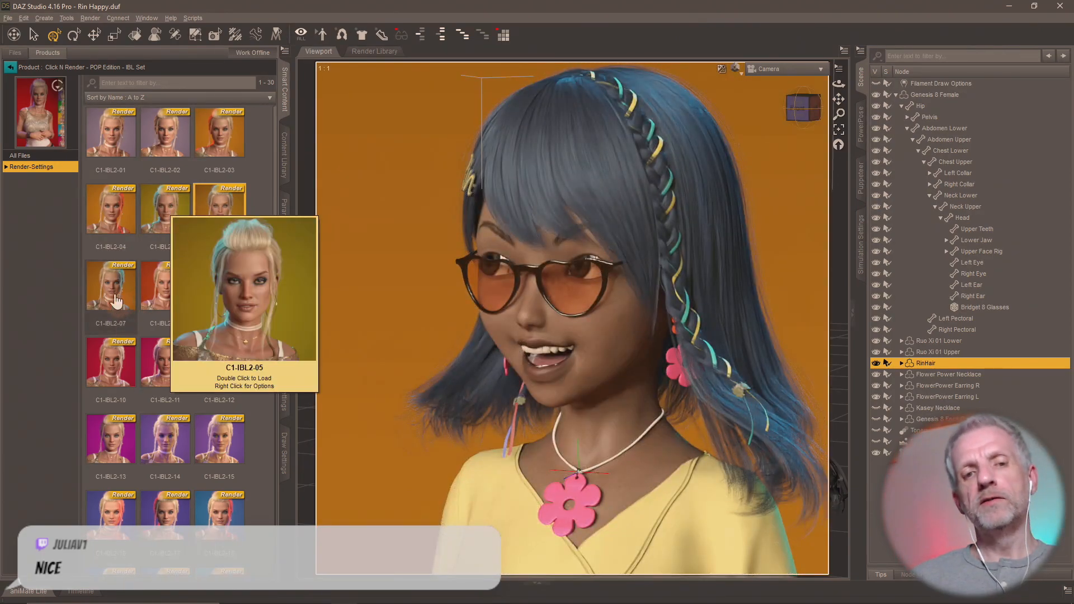
mouse_move(175, 288)
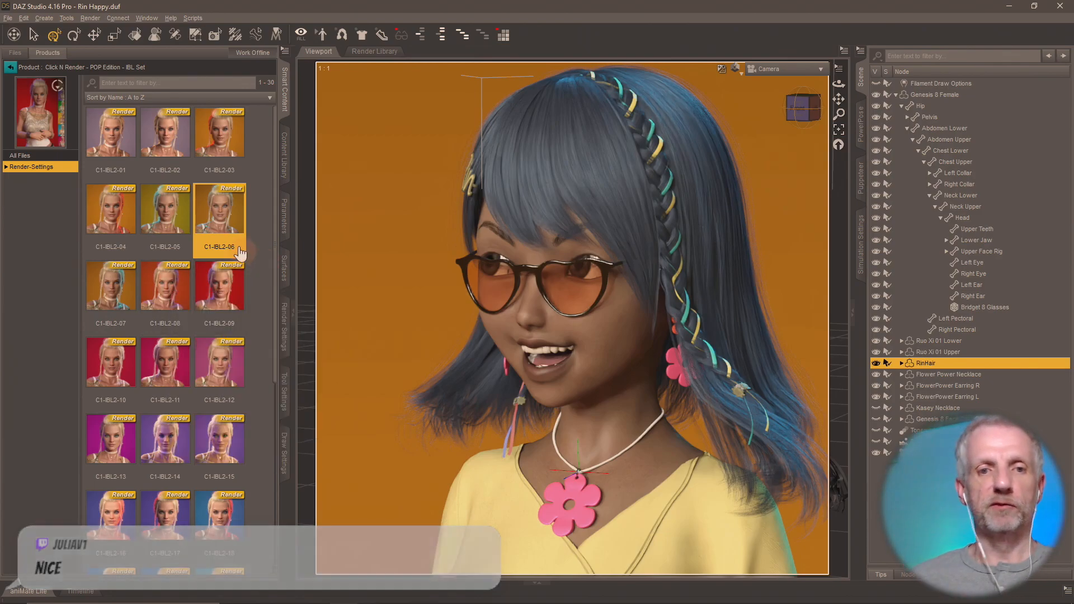
click(165, 210)
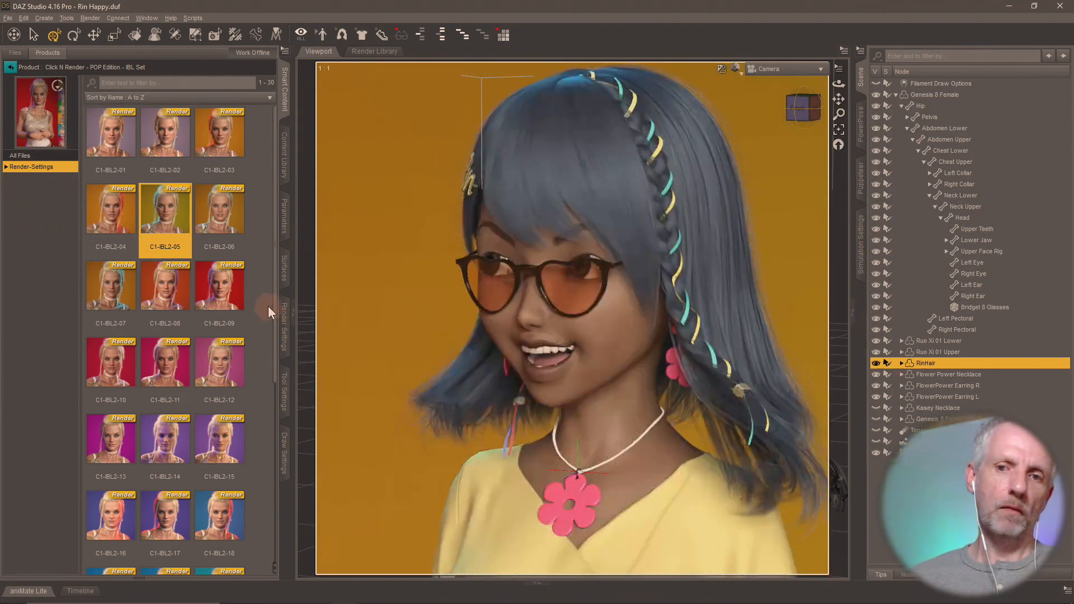
click(111, 211)
click(246, 241)
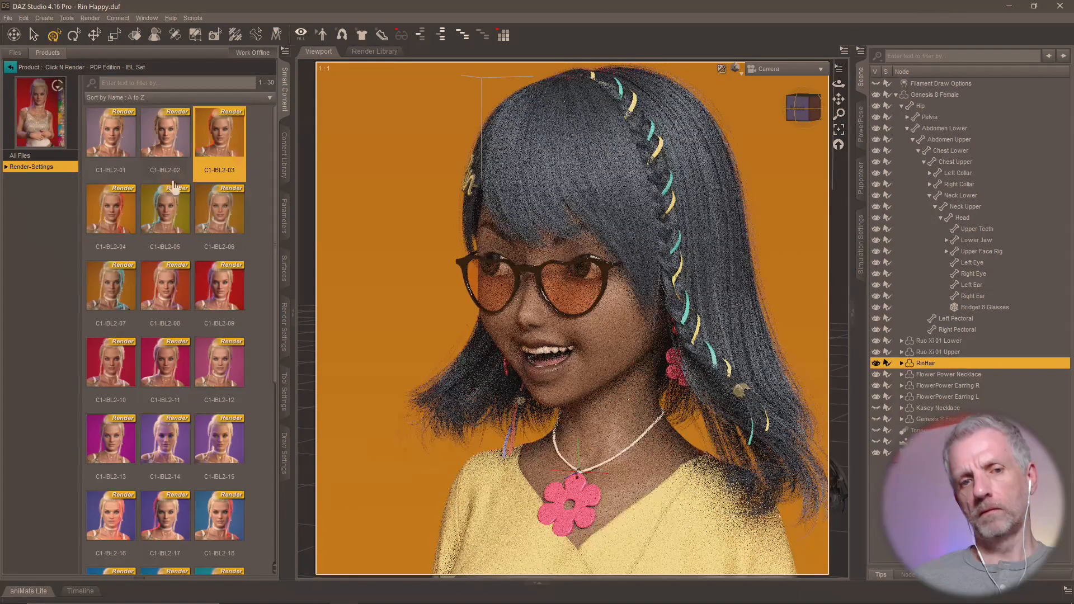
click(104, 207)
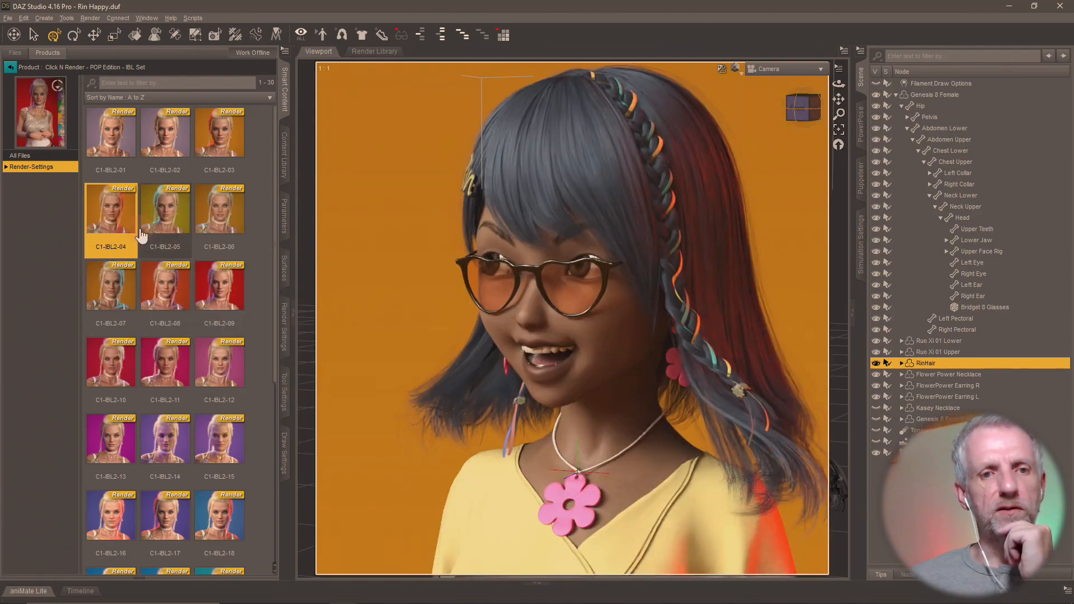
double_click(169, 290)
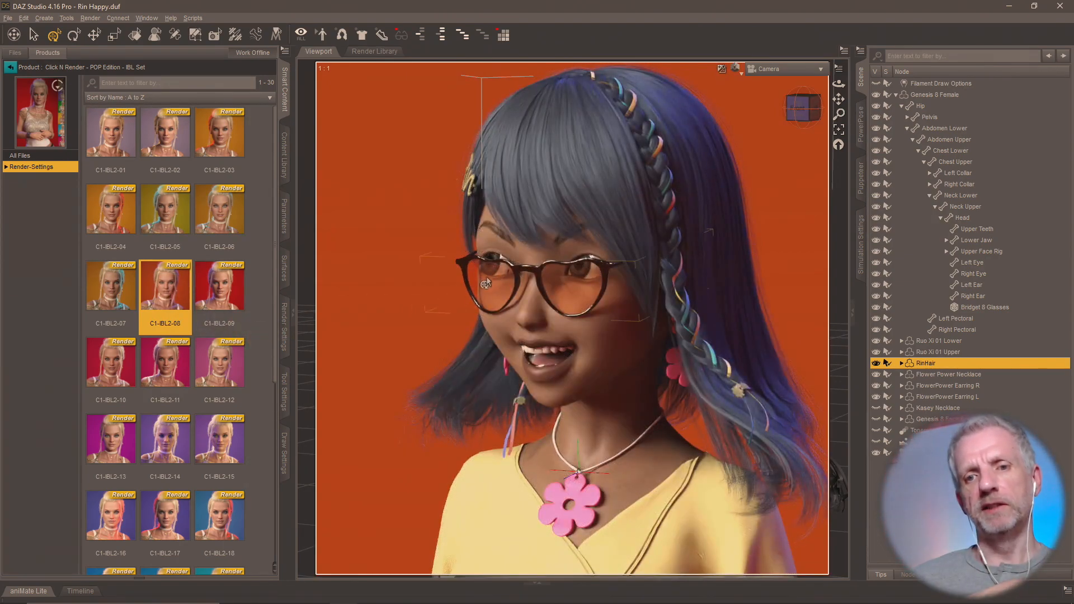
Step: Show the Materials presets of the Rin Hair for Genesis 8 Females product
click(10, 67)
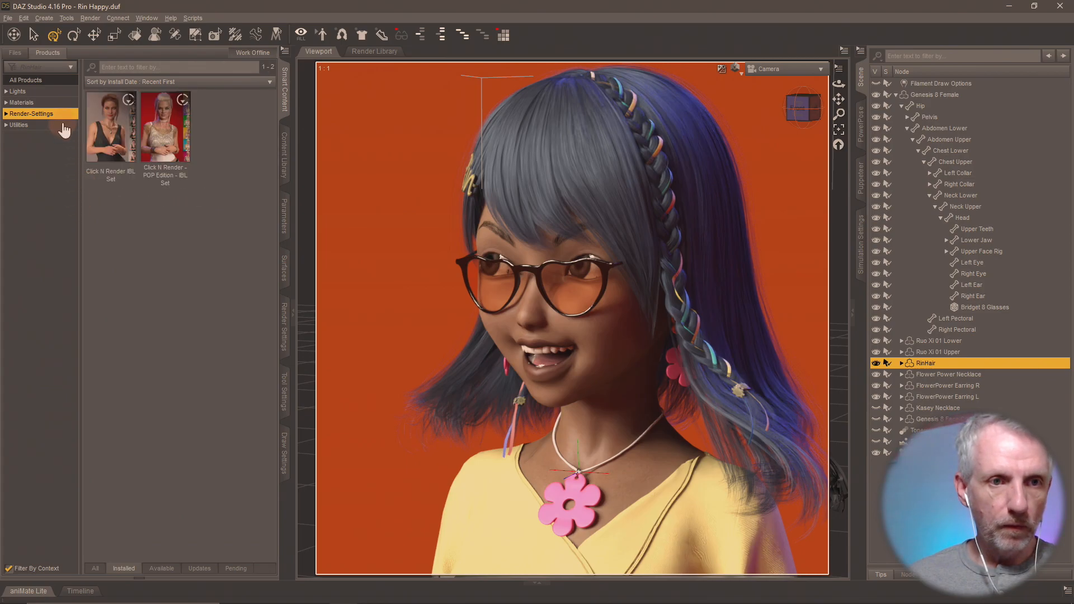
click(39, 103)
double_click(115, 130)
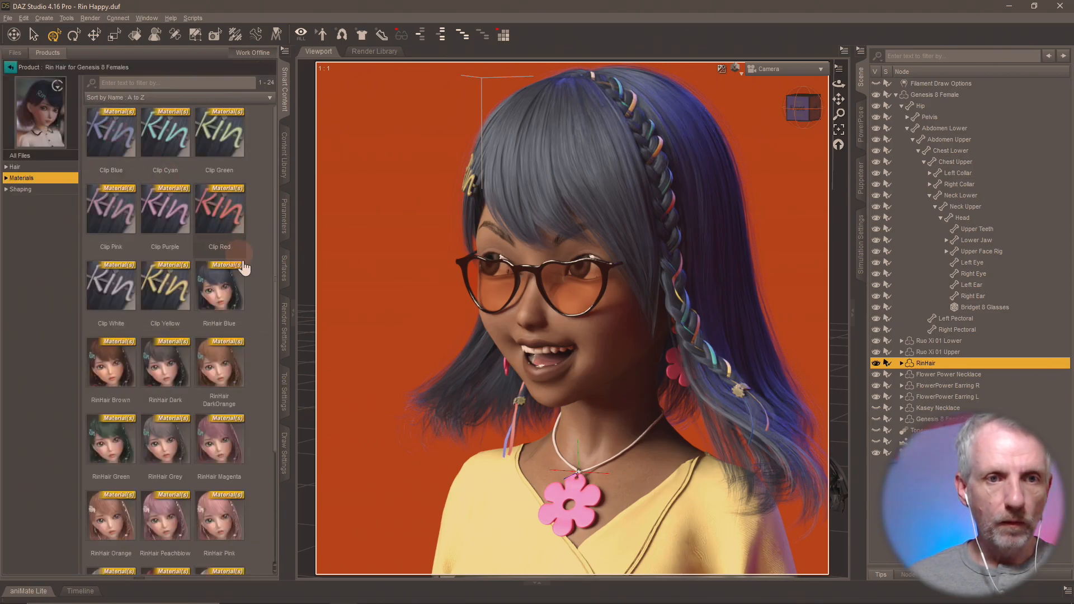
click(26, 178)
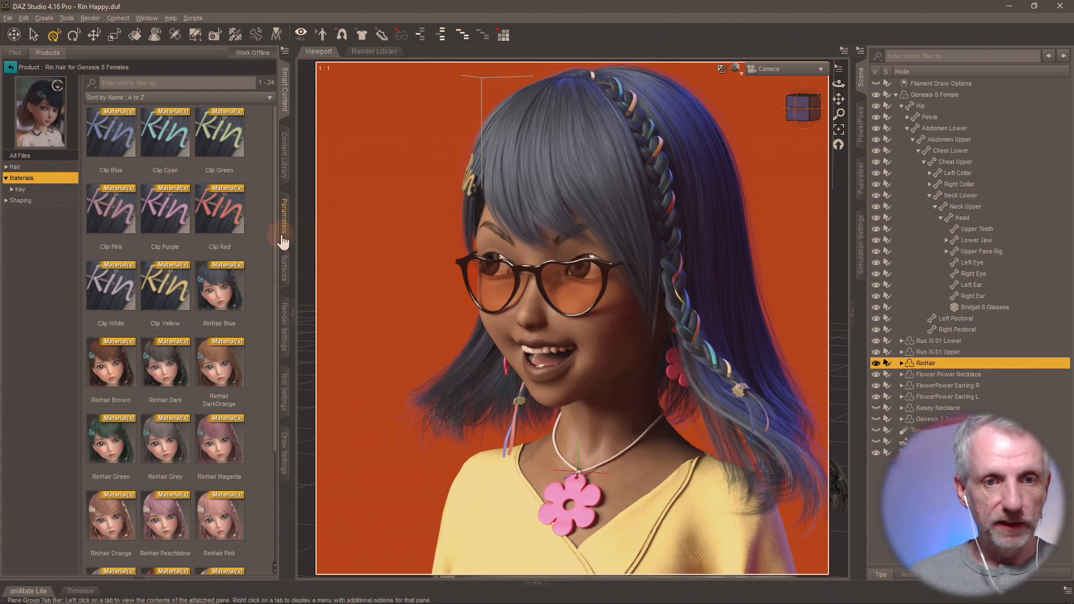
Step: Try the Clip Red material on RinHair's clips and replace it with Clip Yellow
double_click(219, 215)
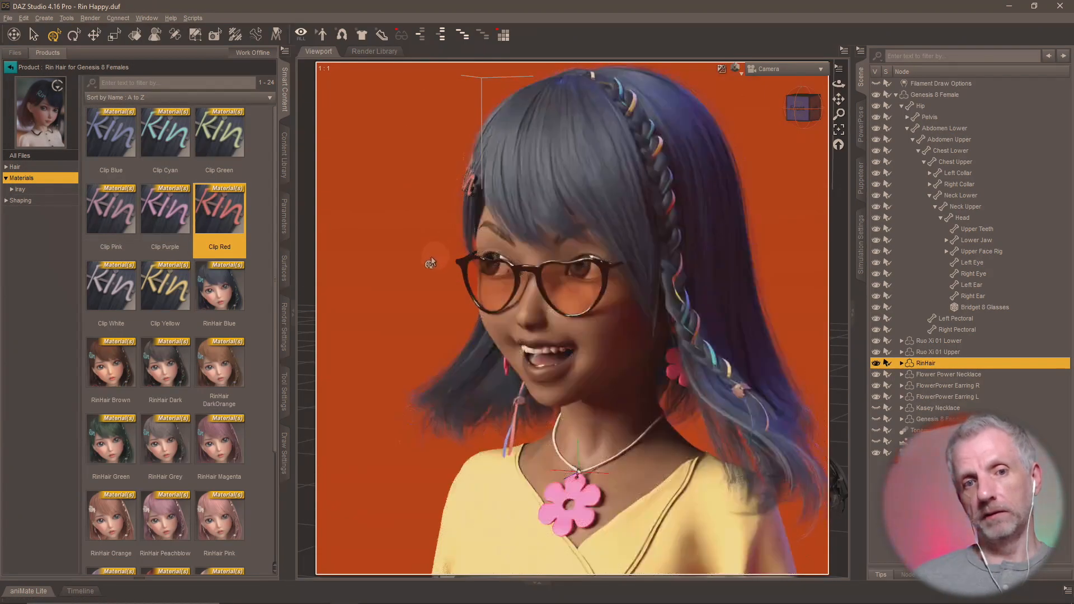
mouse_move(235, 219)
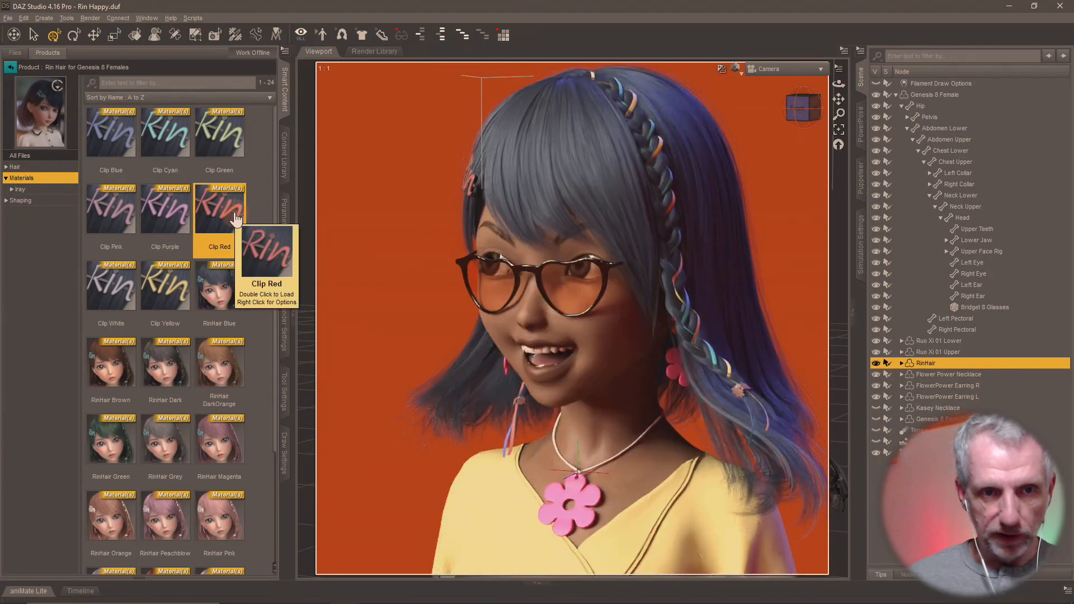
double_click(180, 294)
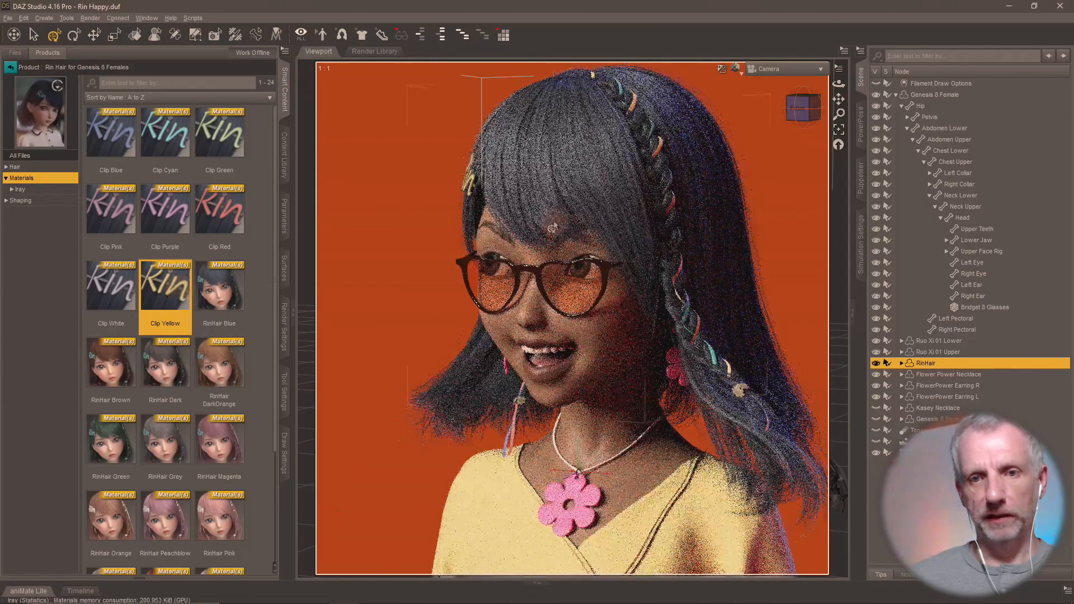
Step: Try the RinHair Blue, RinHair Dark, RinHair Magenta and RinHair Grey hair colours on the selected hair
double_click(244, 303)
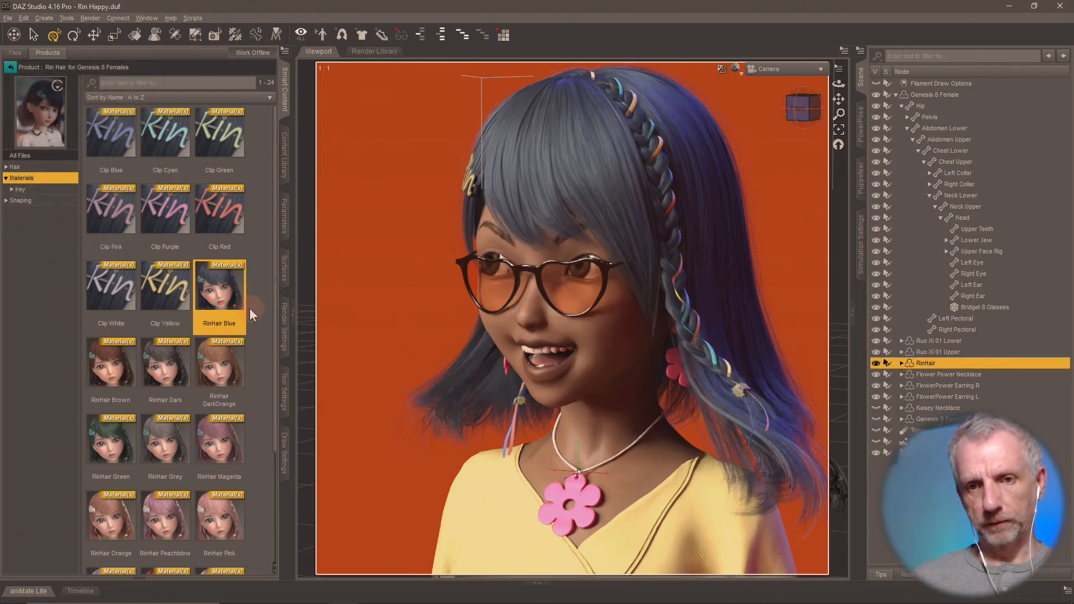
double_click(166, 364)
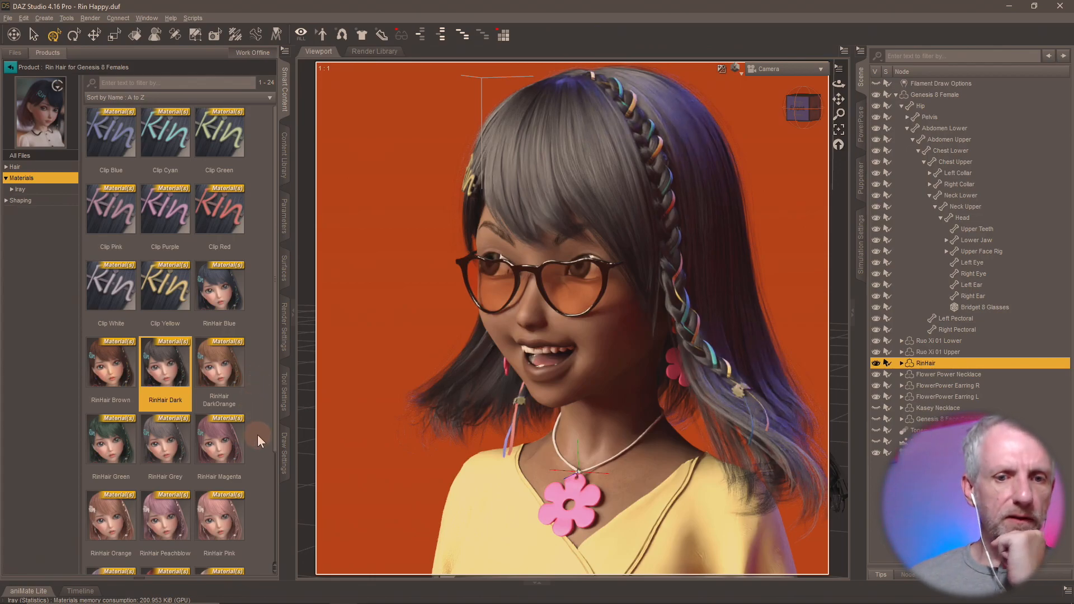
double_click(223, 441)
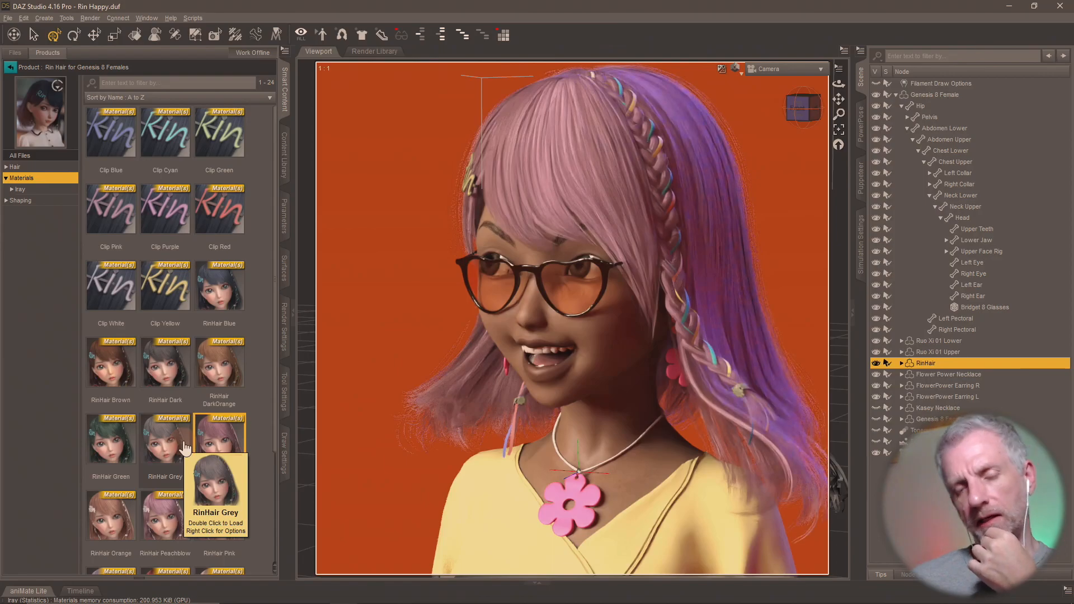
double_click(185, 448)
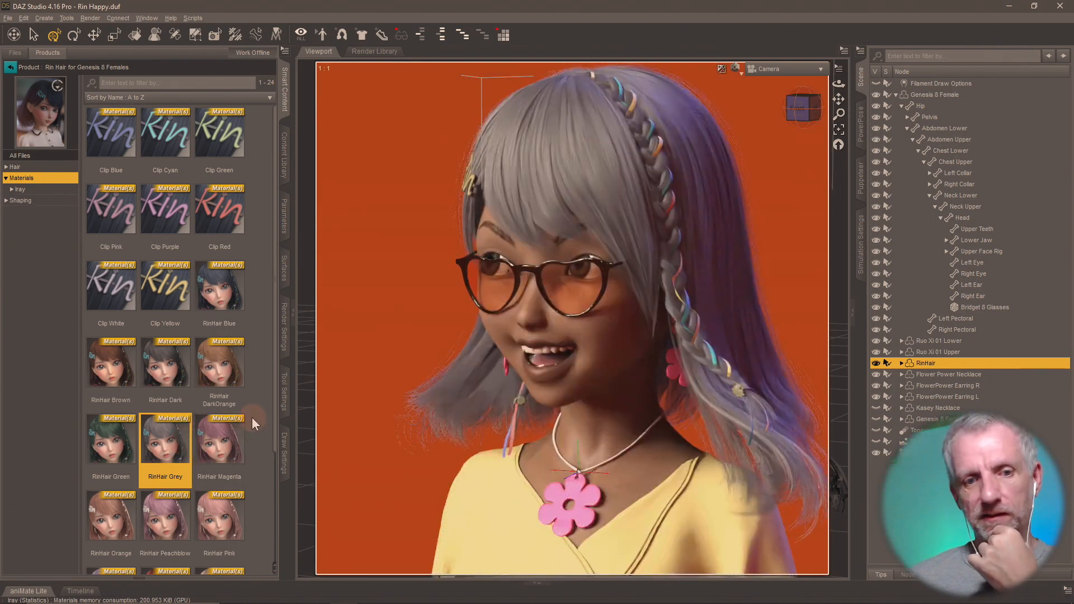
Step: Compare the Peachblow, Purple, Red, Rice and Silver hair colours on RinHair and settle on RinHair Peachblow
scroll(251, 420, down, 2)
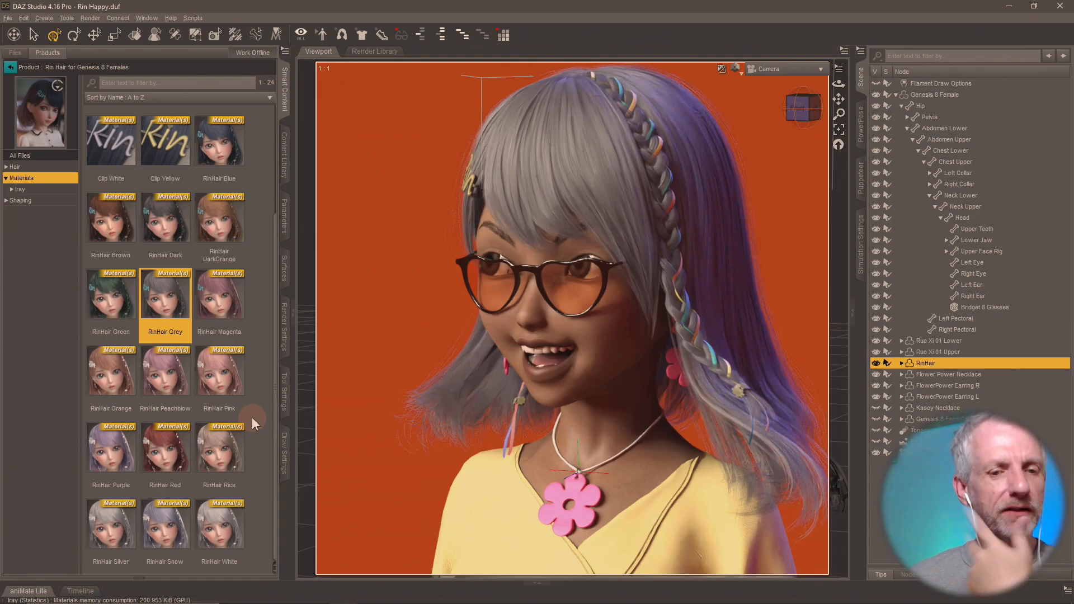
double_click(169, 368)
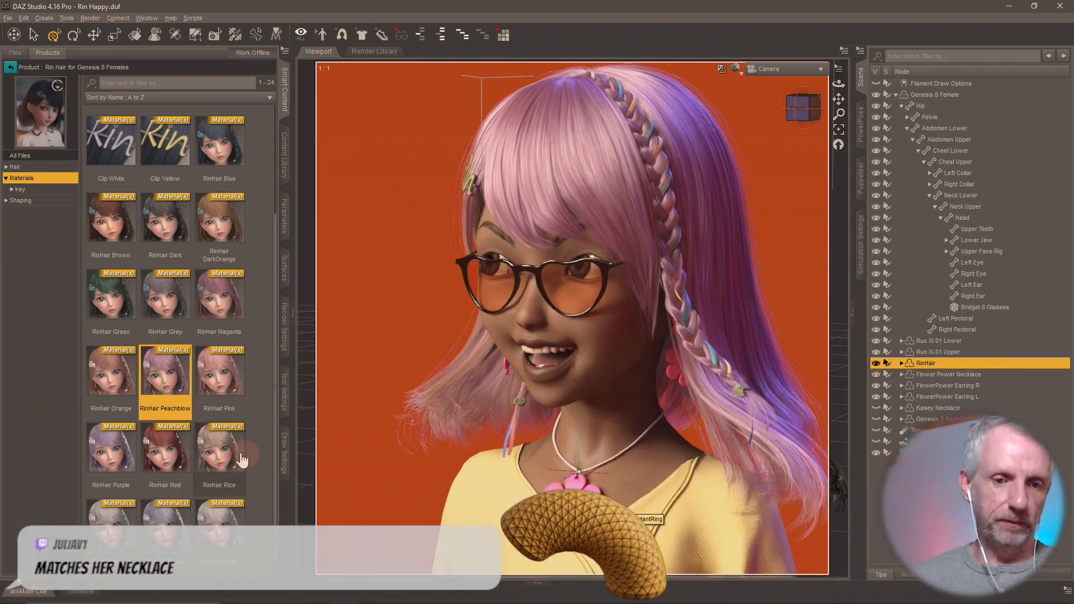
double_click(119, 454)
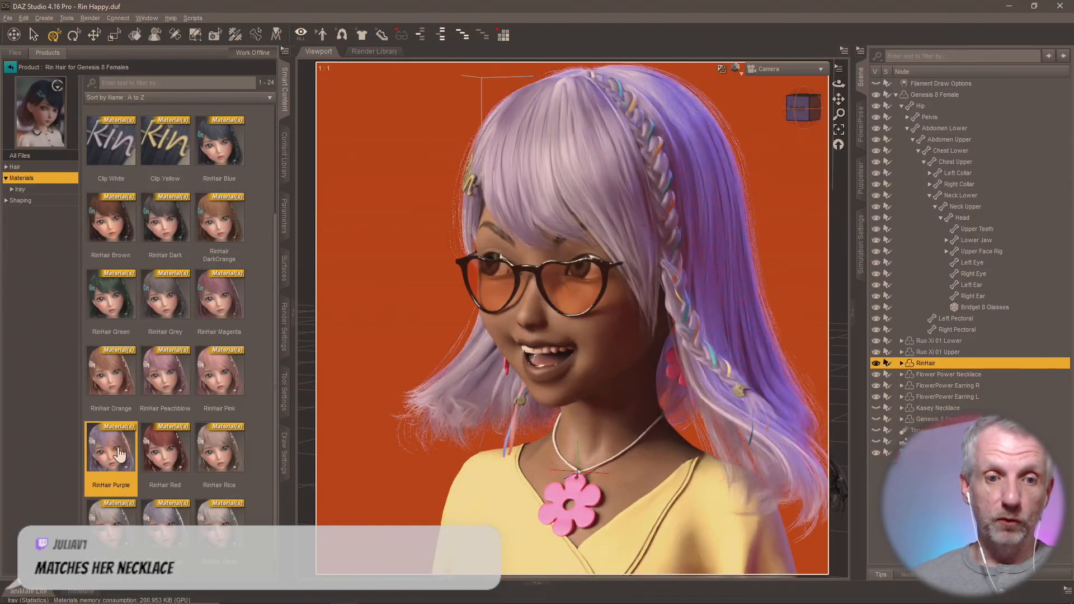
double_click(169, 453)
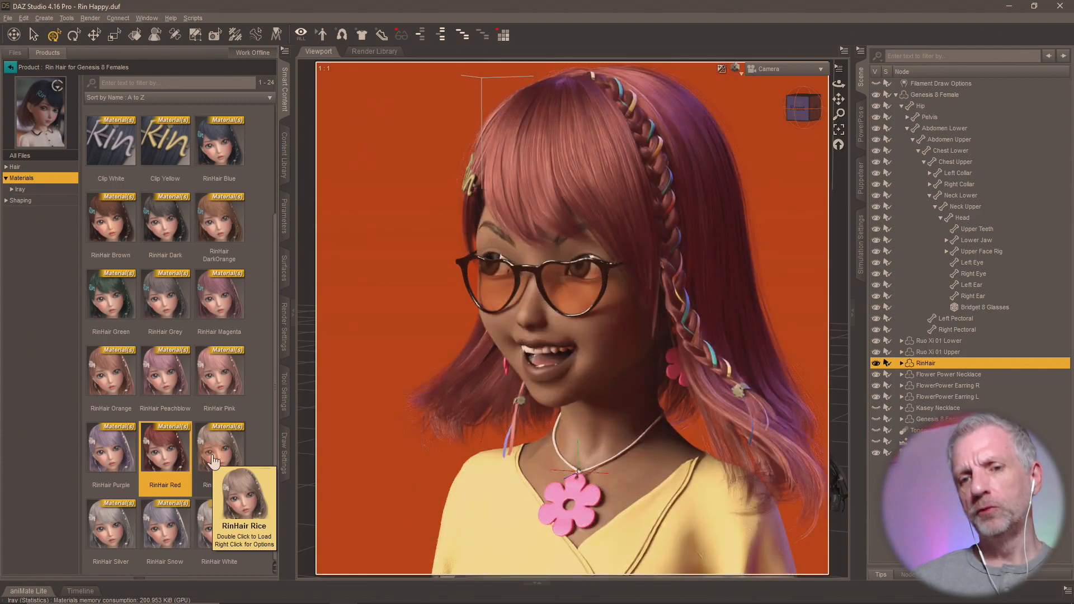
click(225, 463)
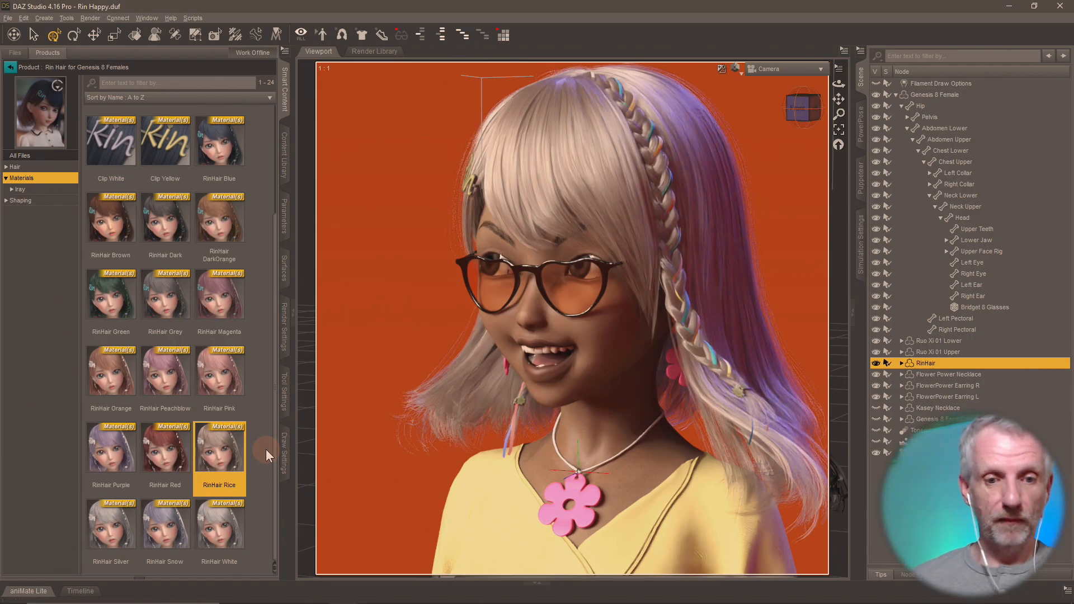
double_click(122, 526)
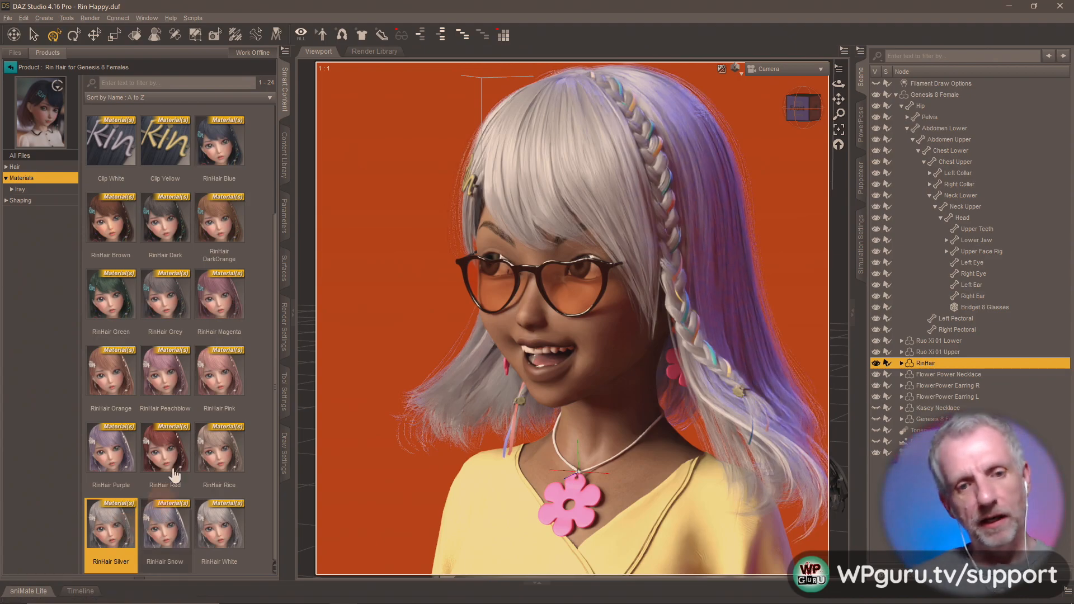
double_click(167, 373)
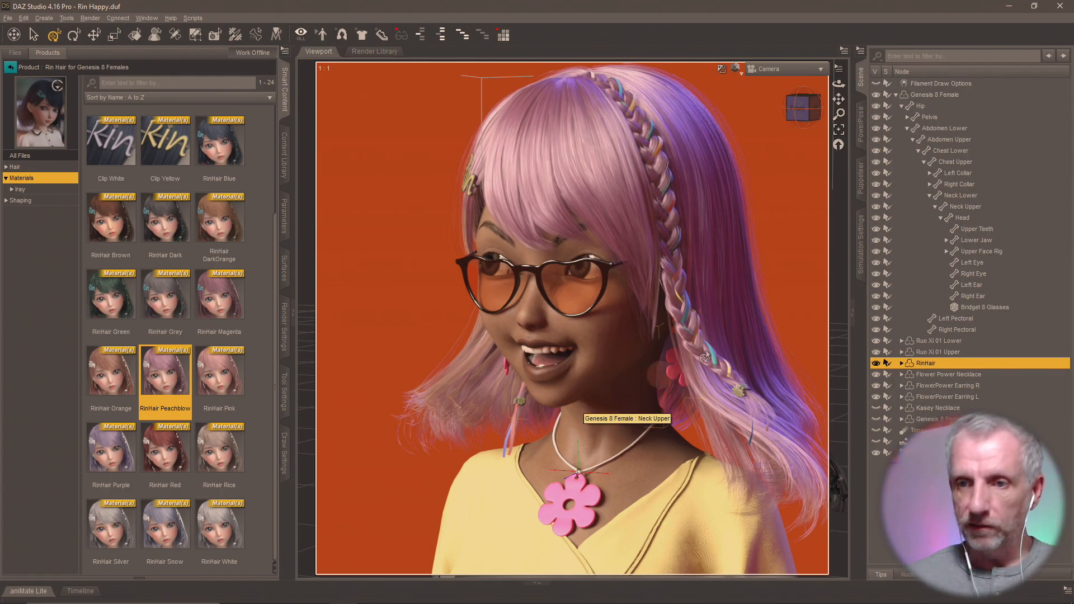
Step: Reopen the Click N Render - POP Edition - IBL Set presets, try C1-IBL2-27 and C1-IBL2-28, and reapply C1-IBL2-08
click(10, 67)
click(45, 124)
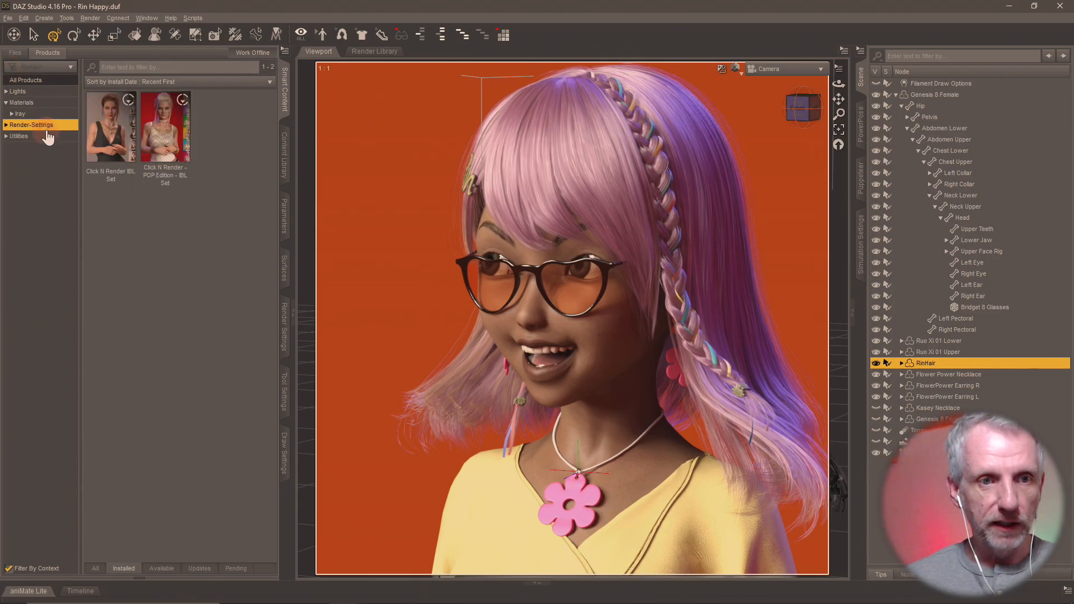
double_click(169, 150)
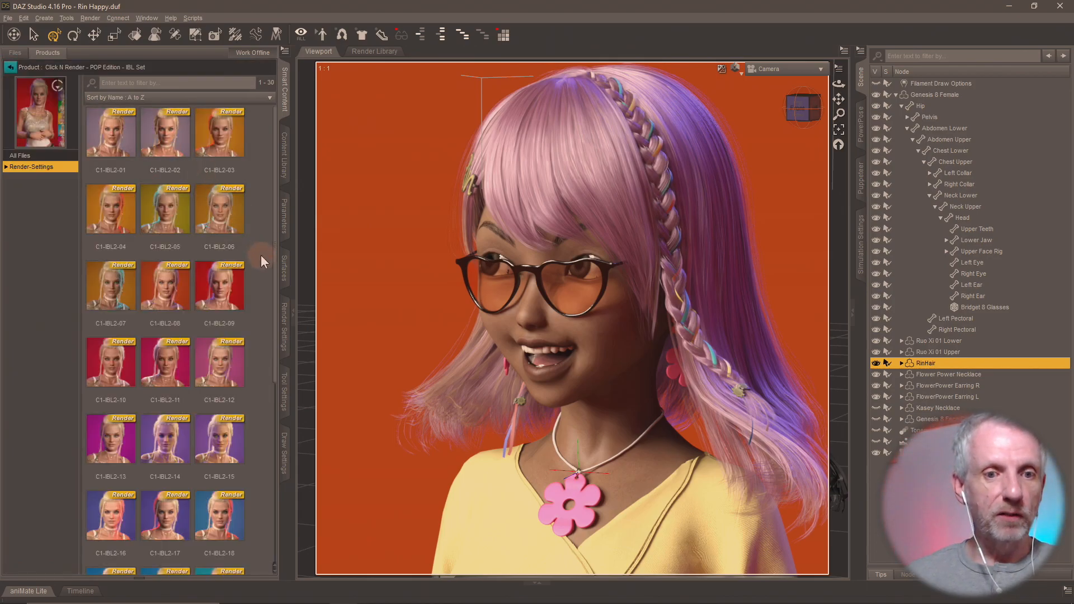
scroll(261, 255, down, 5)
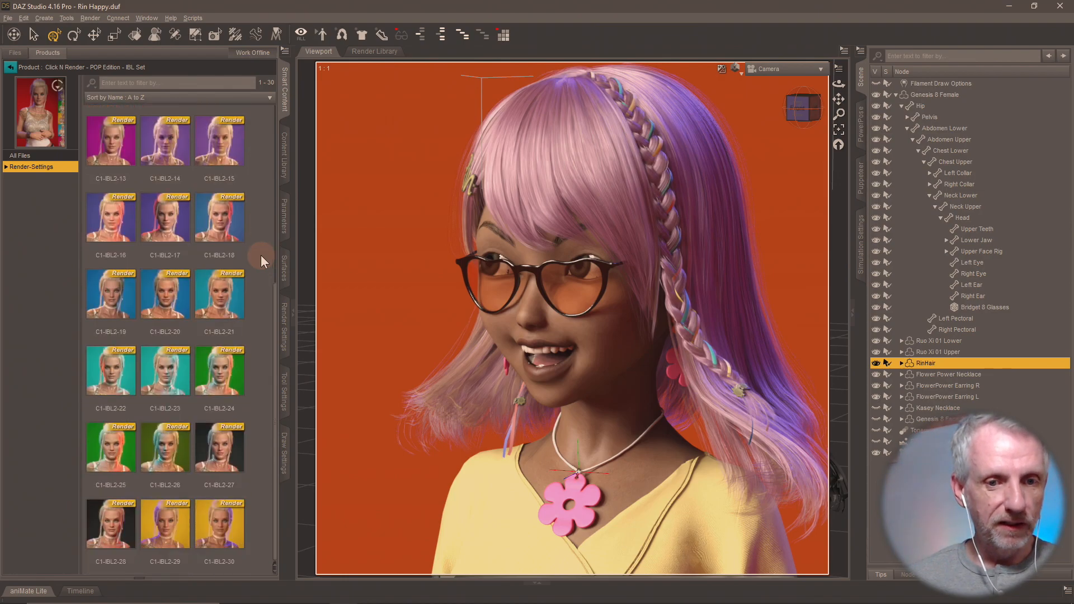
double_click(217, 467)
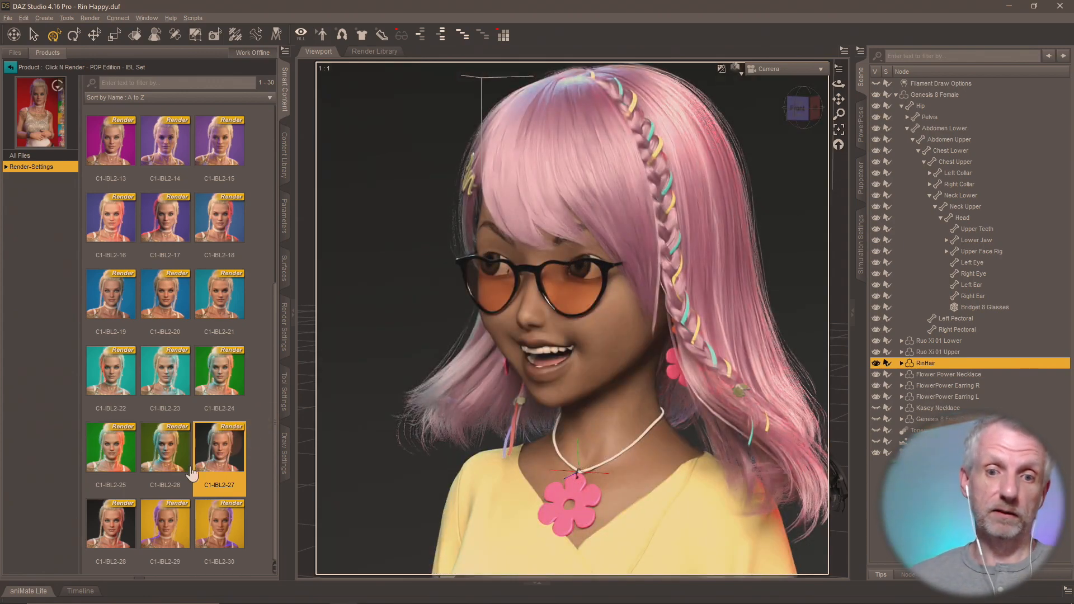
double_click(103, 512)
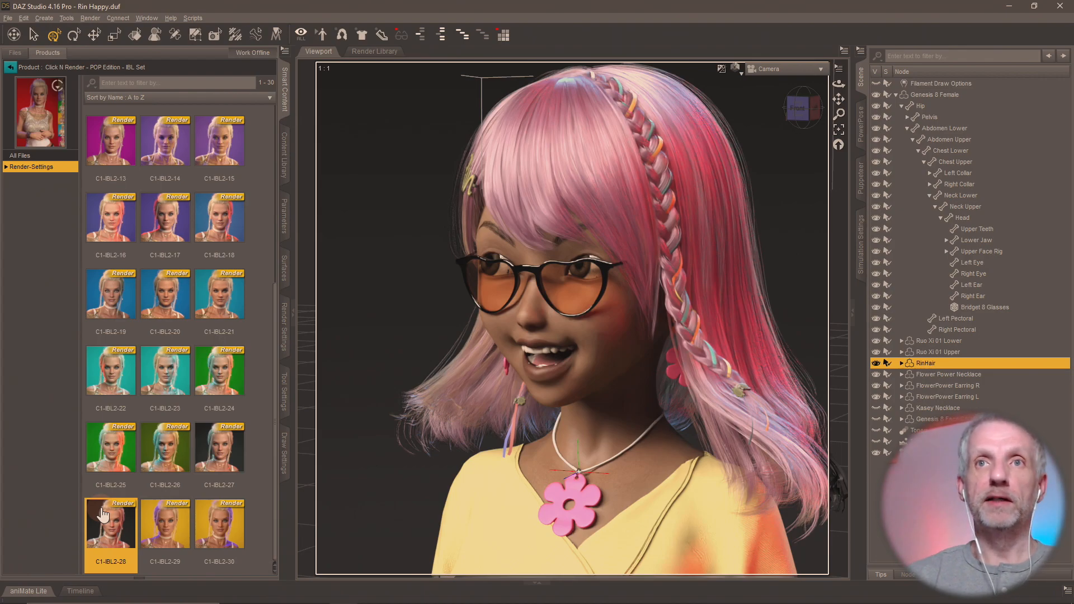
scroll(102, 514, up, 5)
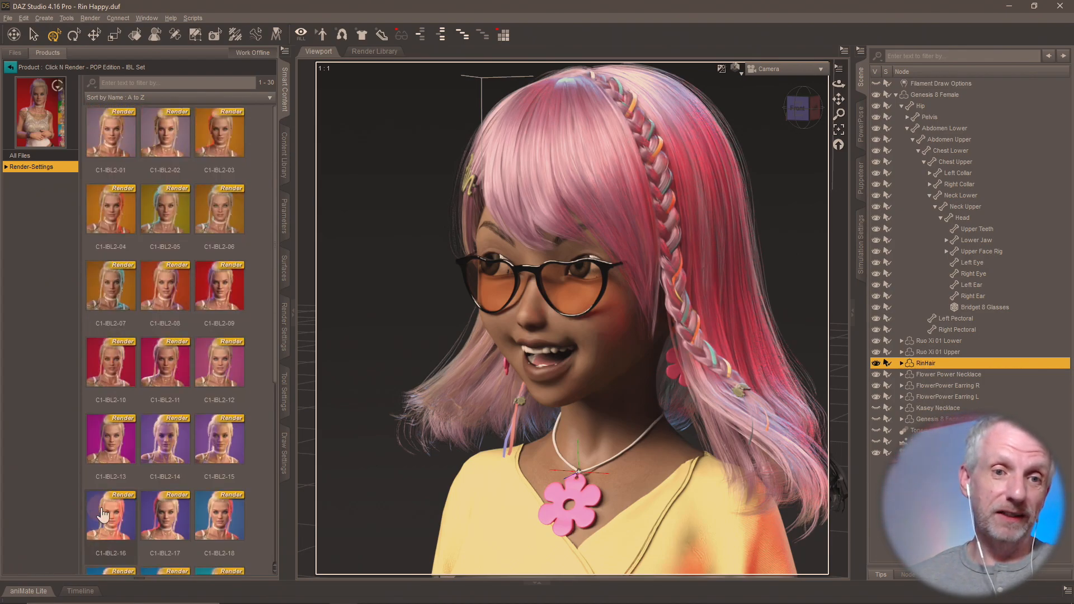
double_click(150, 306)
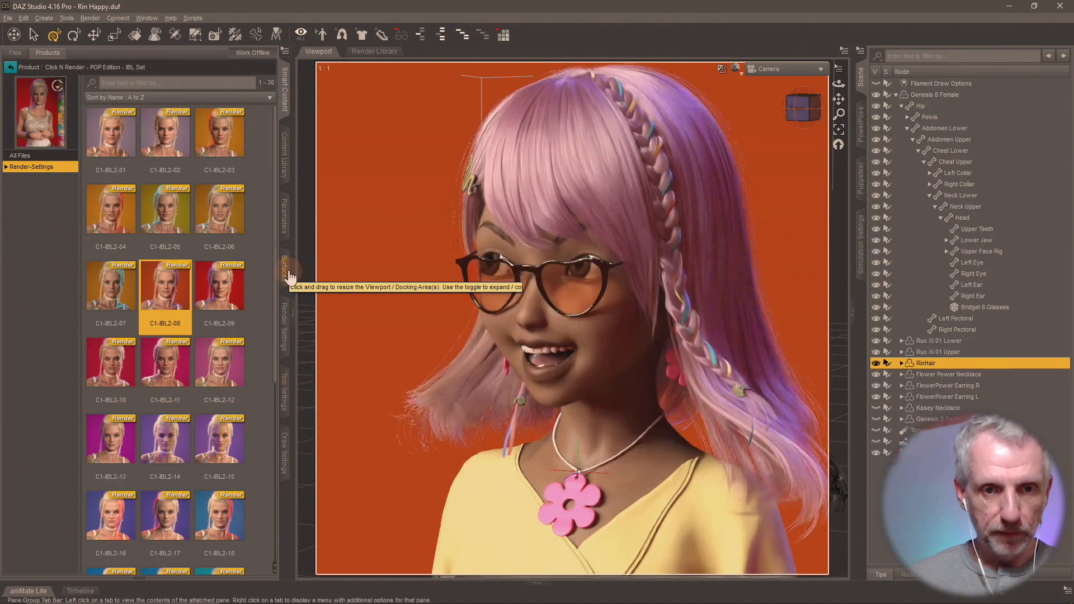
Step: Try darkening the Environment Tint to a 0.17 grey in the environment render settings and undo the change
click(287, 270)
click(287, 313)
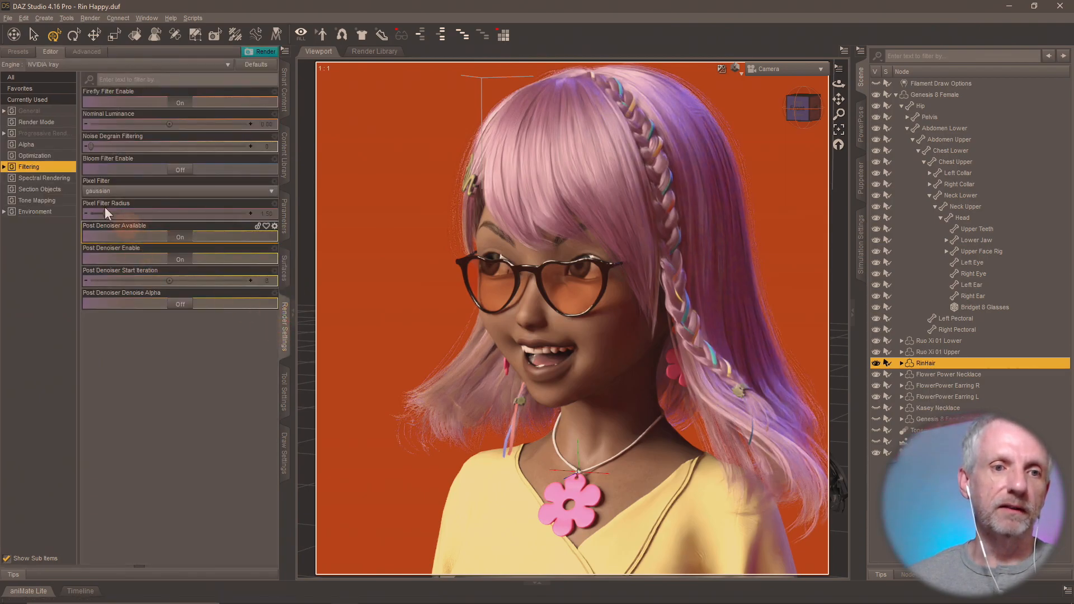
click(48, 213)
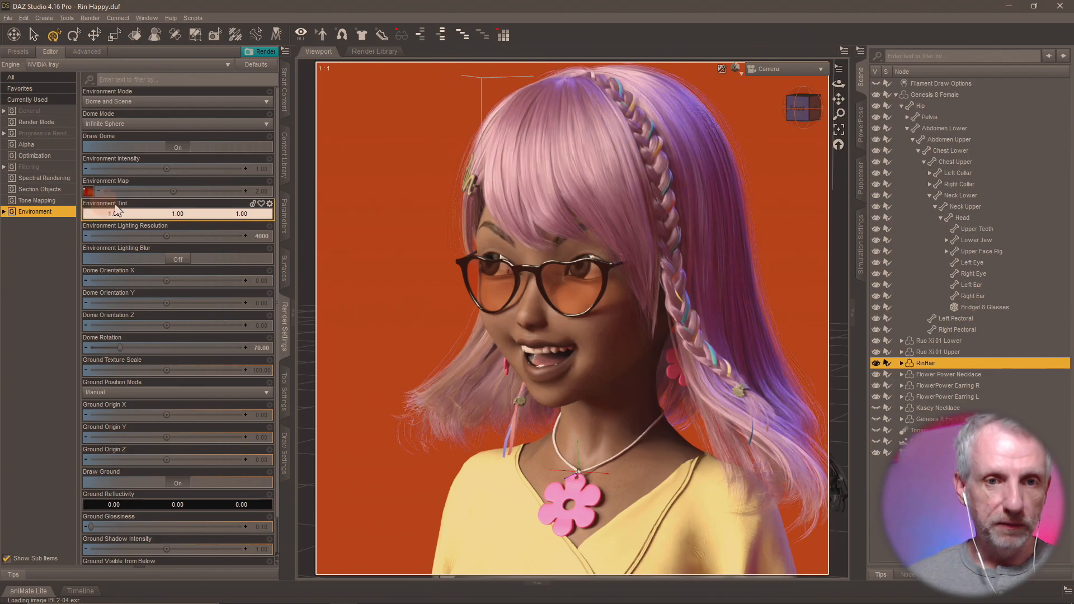
click(212, 215)
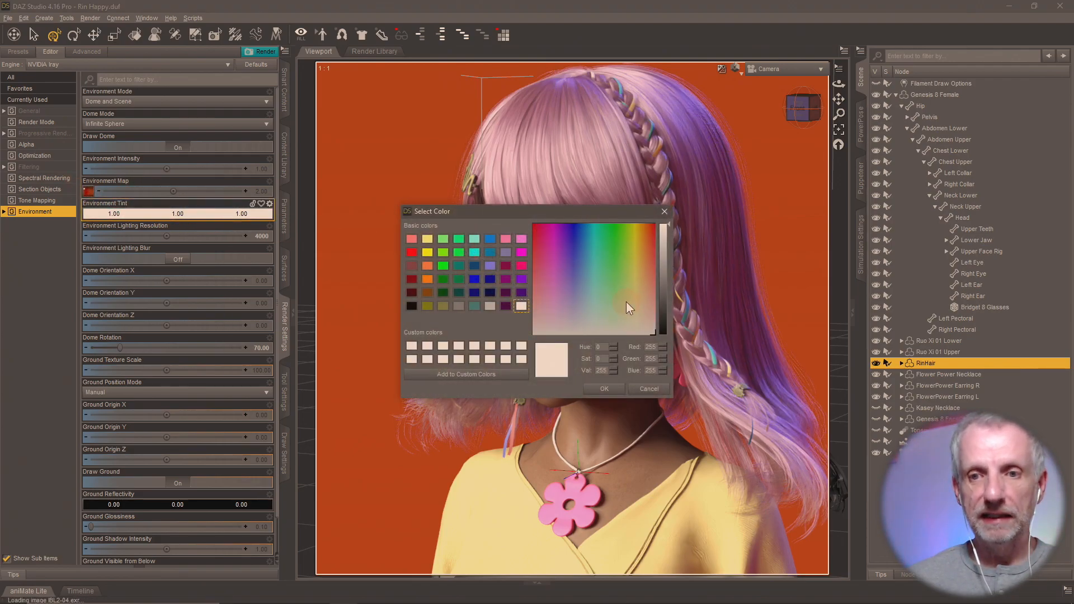
drag(664, 250, 667, 287)
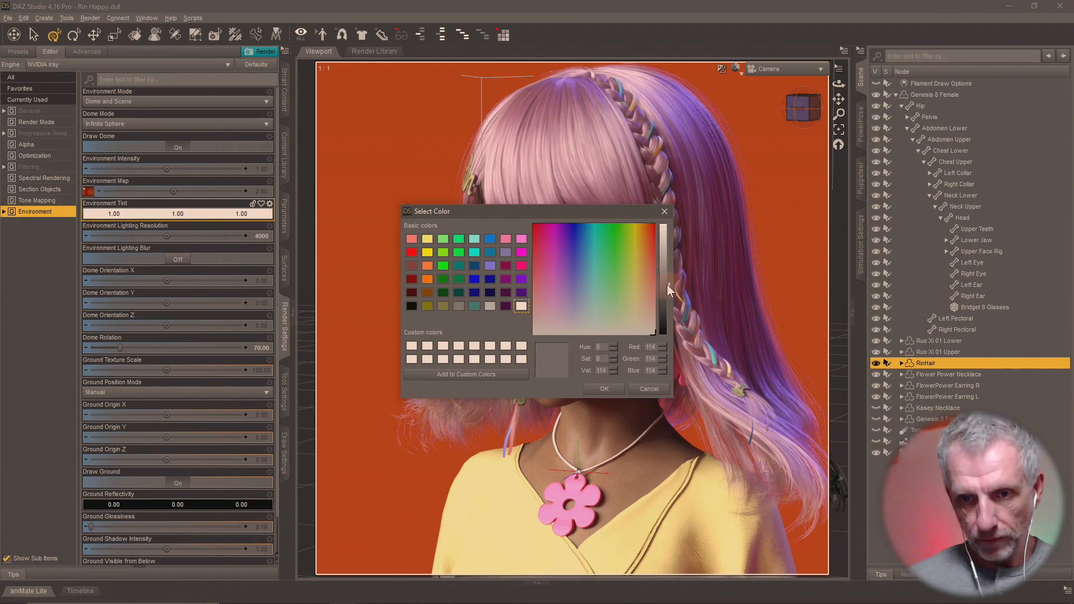
click(604, 389)
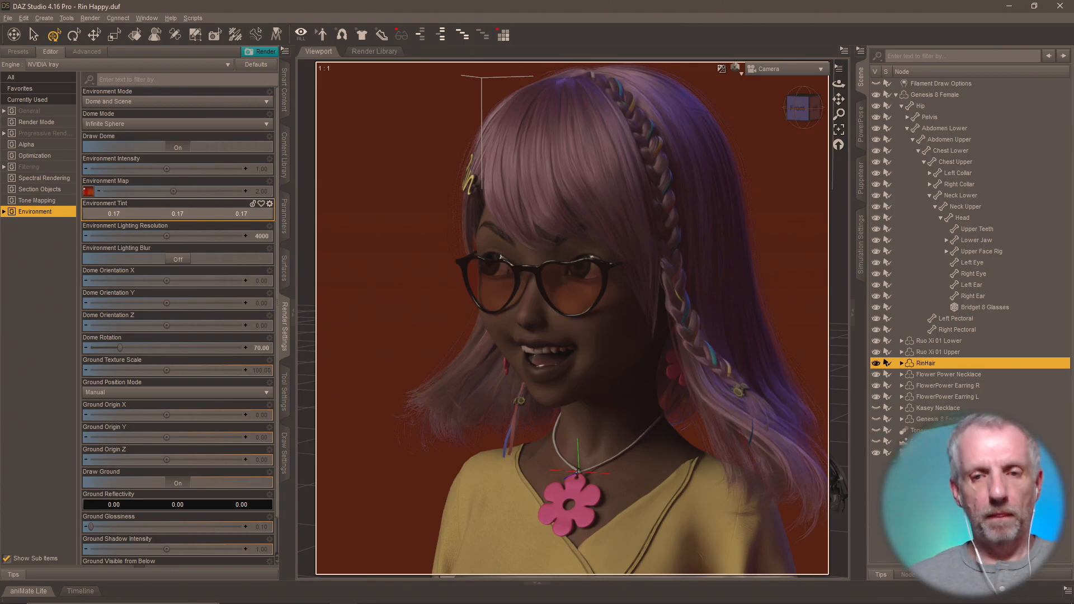
key(ctrl+z)
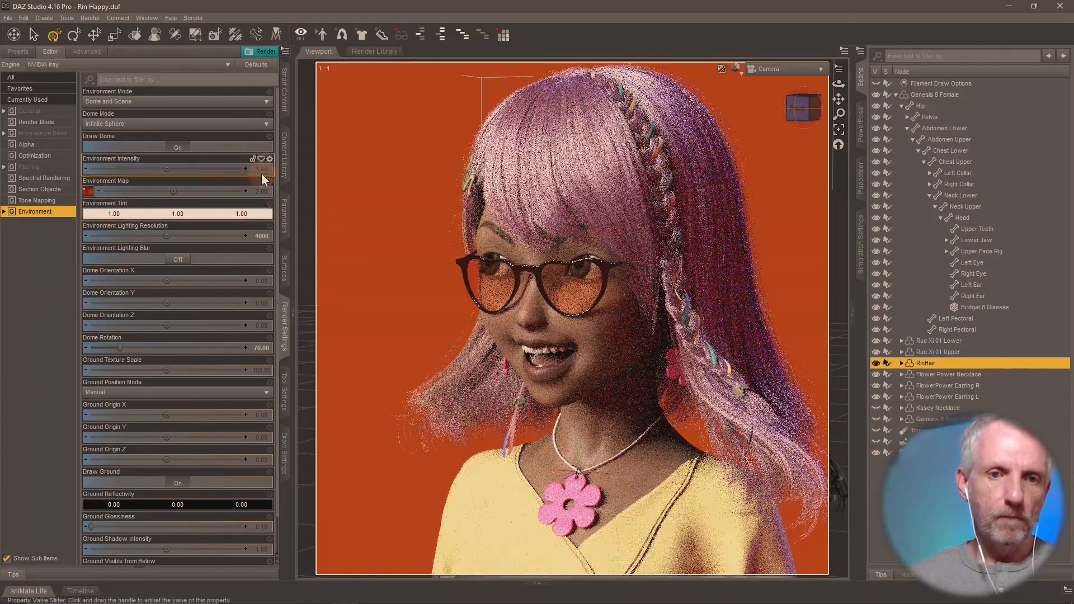
Step: Try an Environment Intensity of 0.7 and settle on 0.8
click(261, 169)
text(0.7)
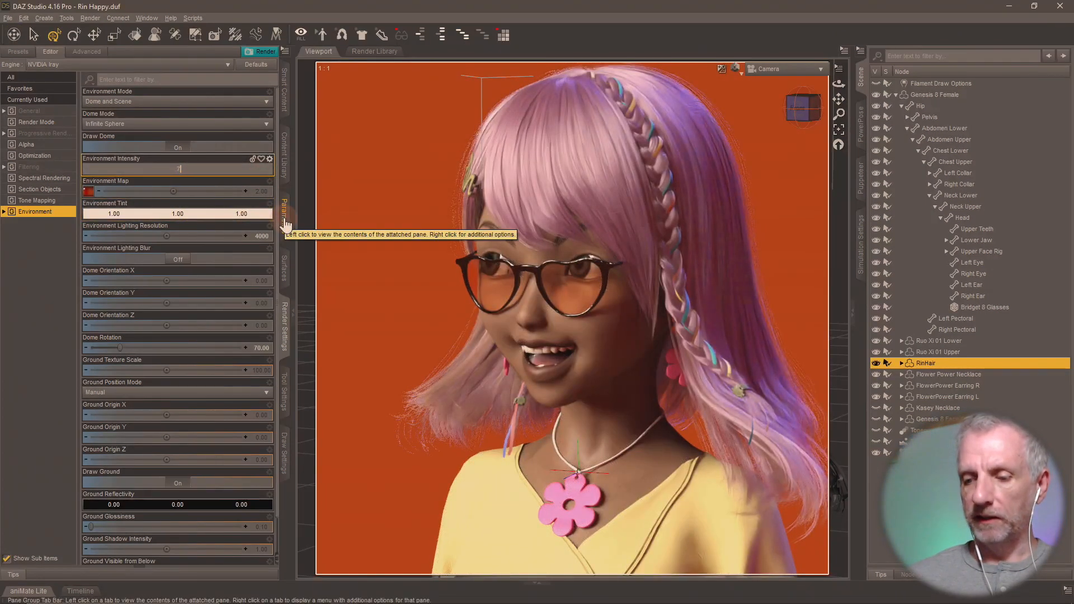
key(Return)
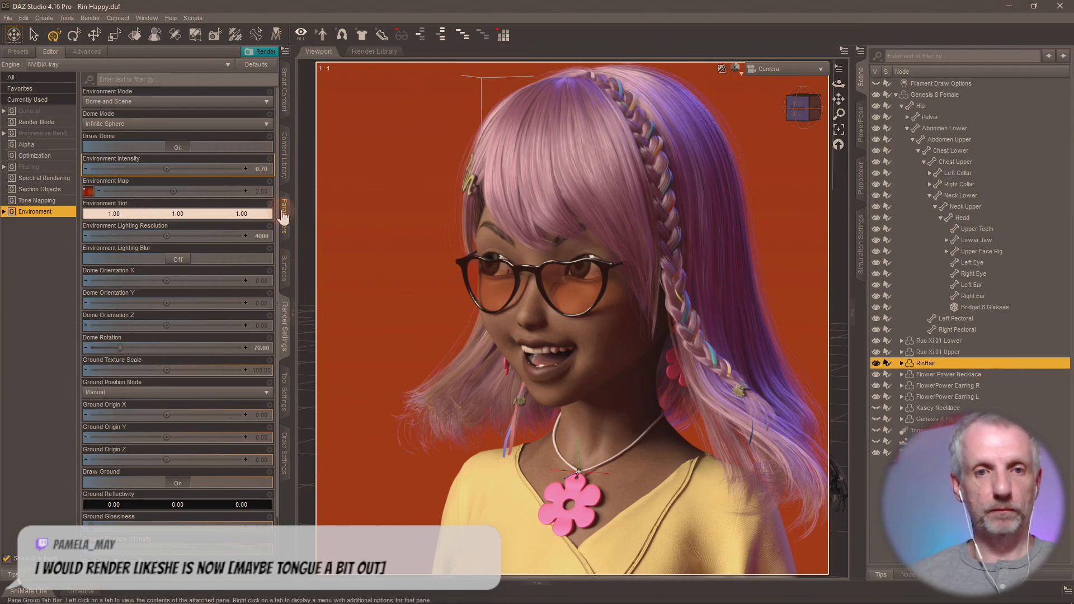
click(263, 169)
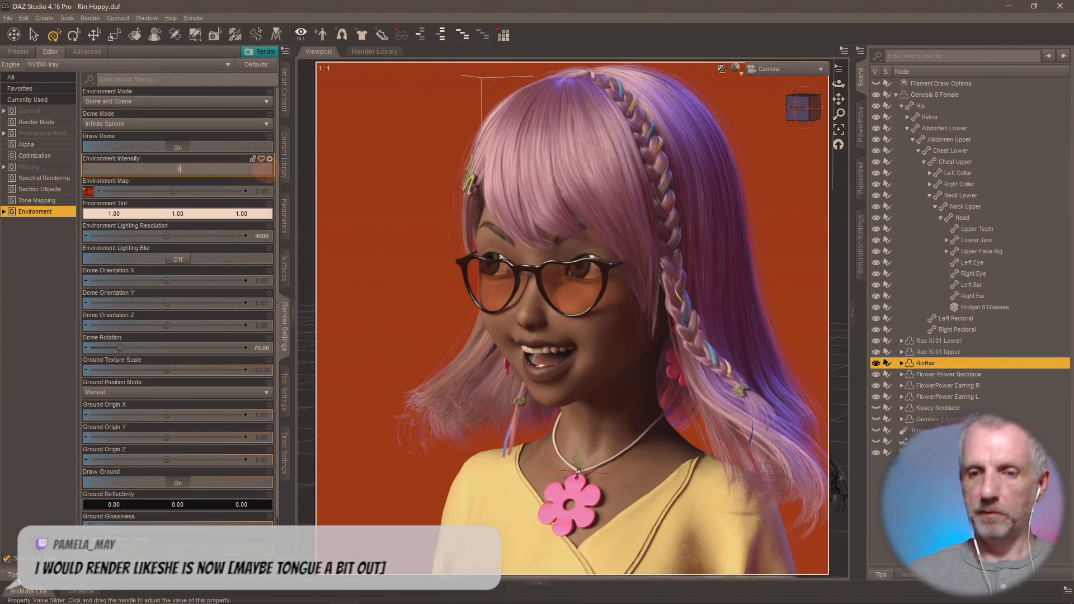
text(.8)
key(Return)
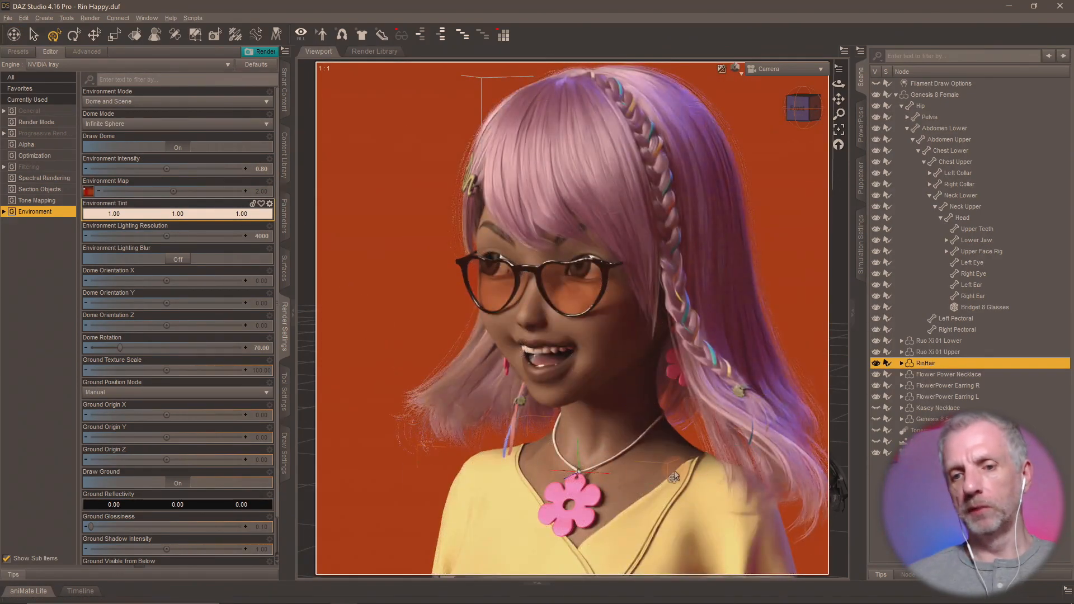
Step: Switch the viewport from the scene camera to the Perspective View and frame the figure from behind and slightly above
click(699, 280)
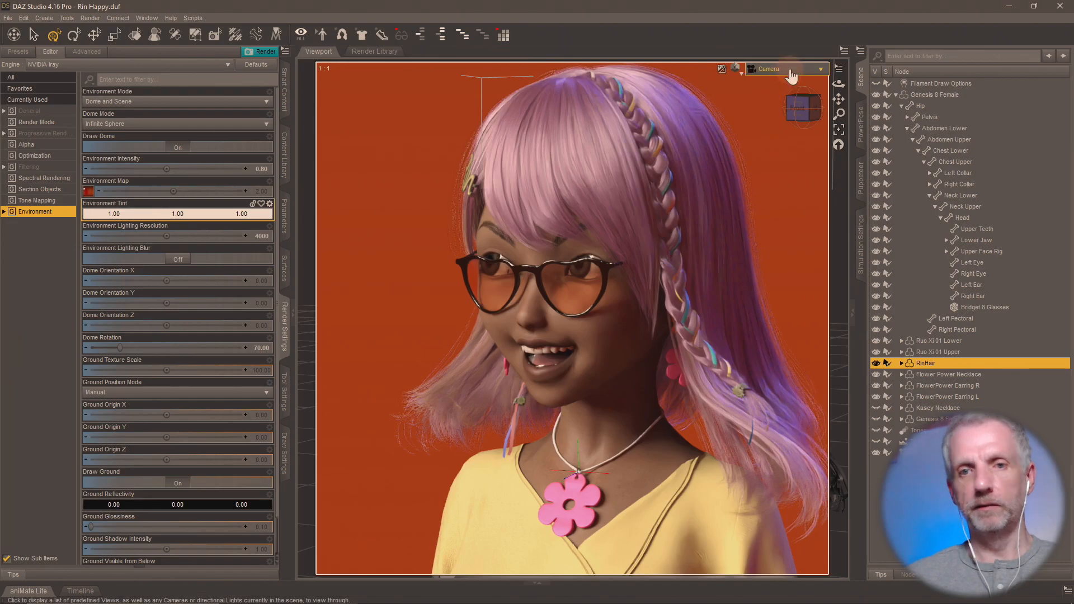
click(767, 80)
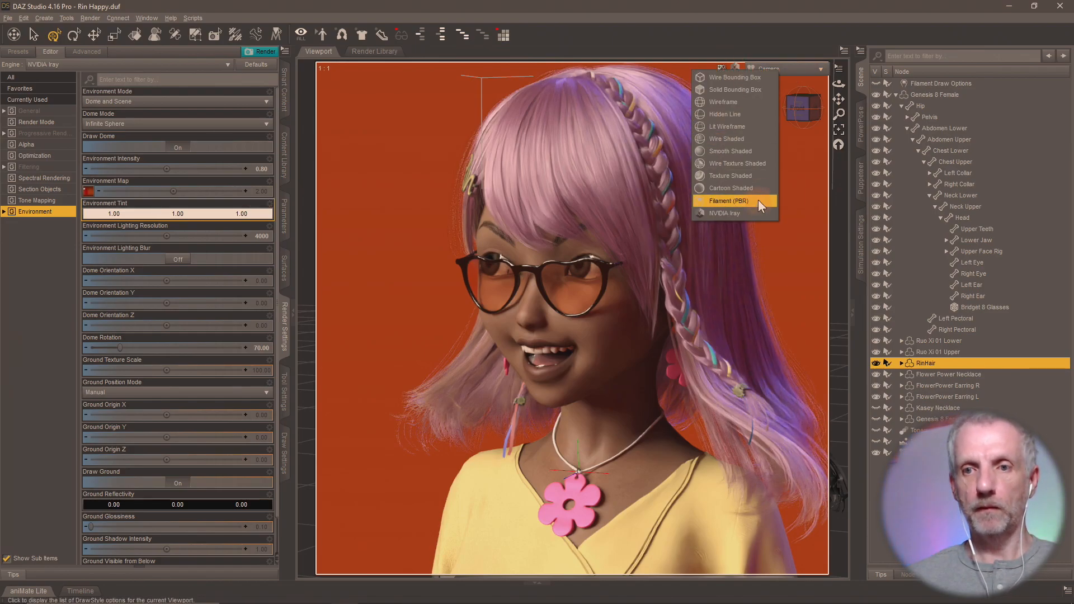
click(726, 225)
drag(709, 240, 707, 248)
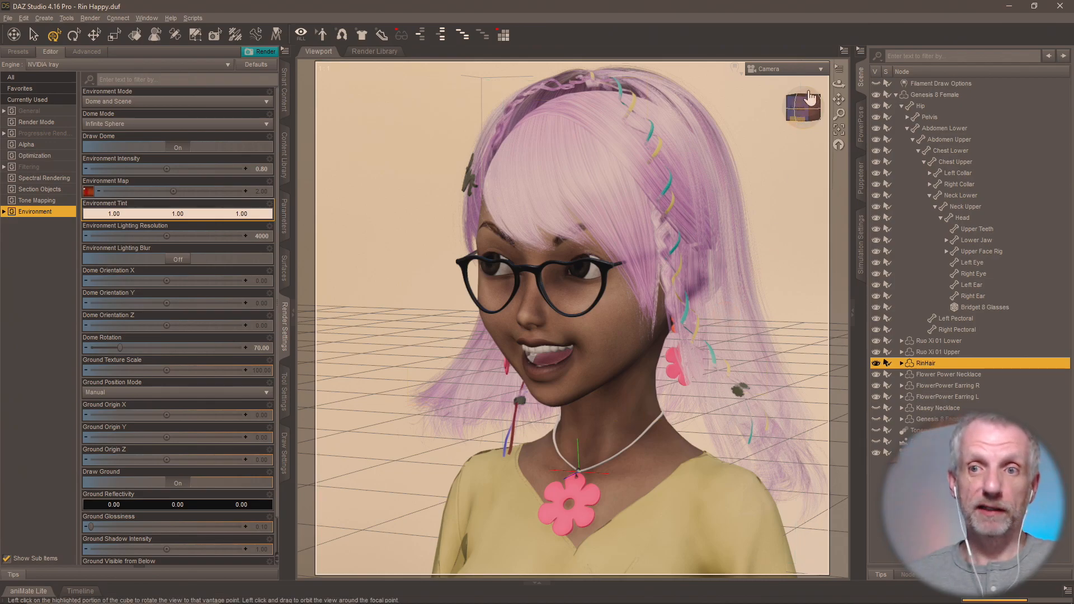
click(794, 68)
click(802, 81)
drag(687, 257, 699, 291)
scroll(663, 282, down, 5)
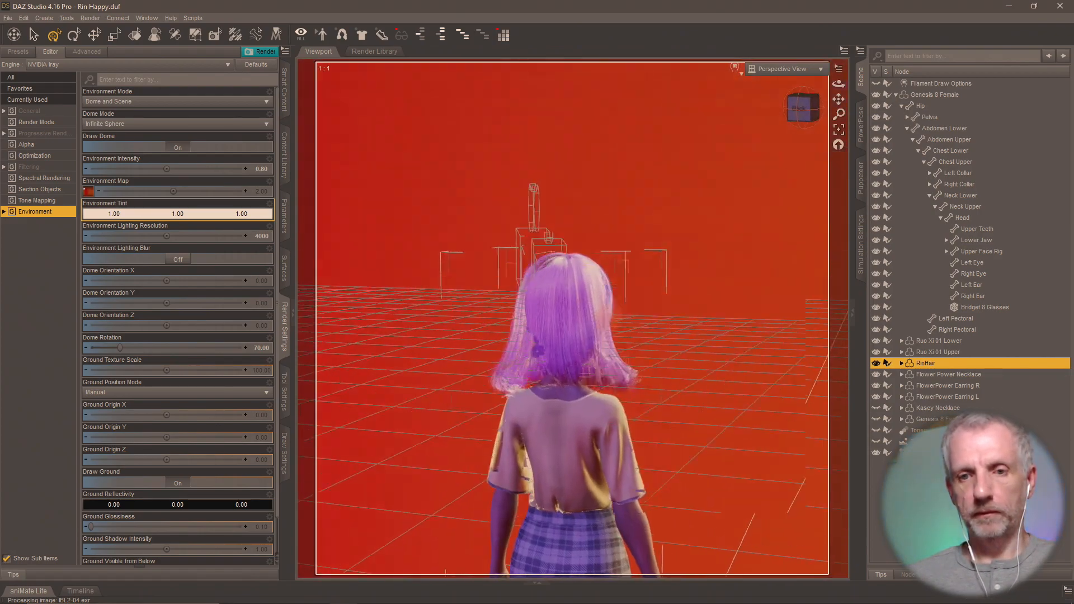
drag(620, 323, 613, 301)
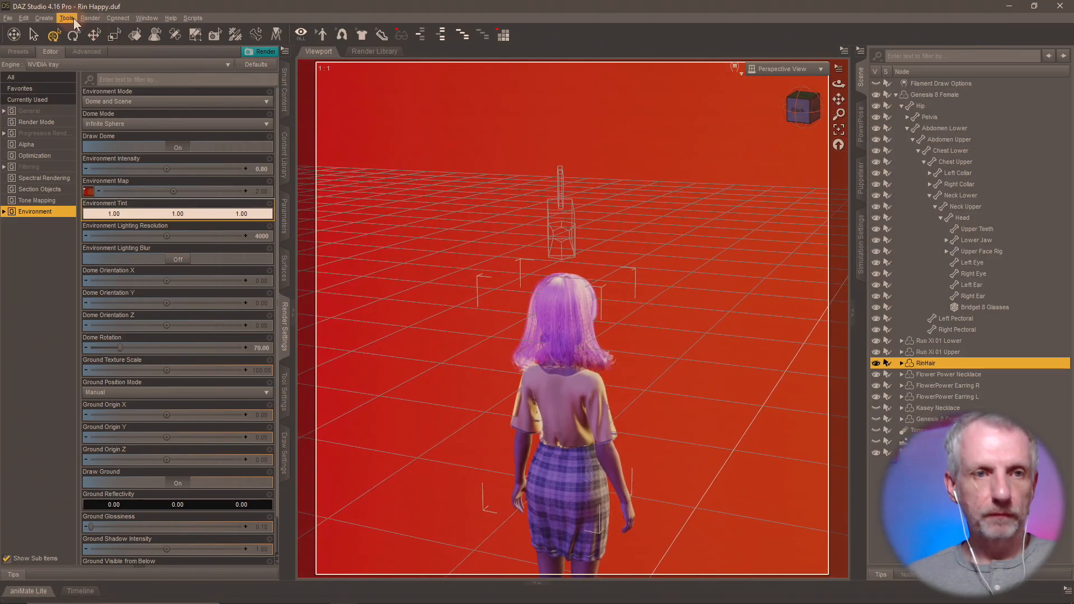
click(45, 18)
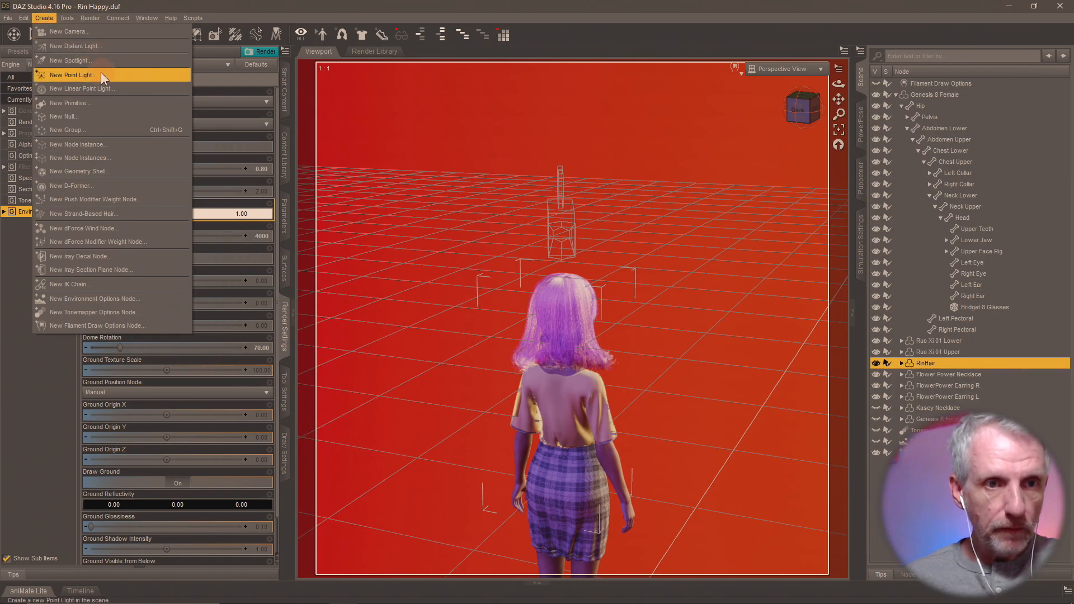
click(101, 72)
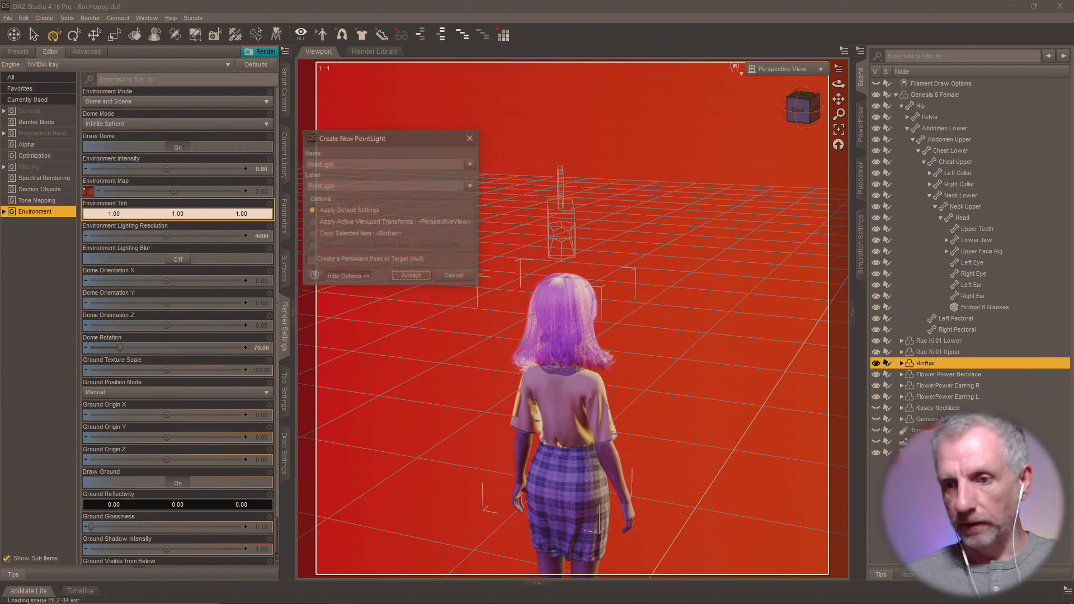
click(454, 276)
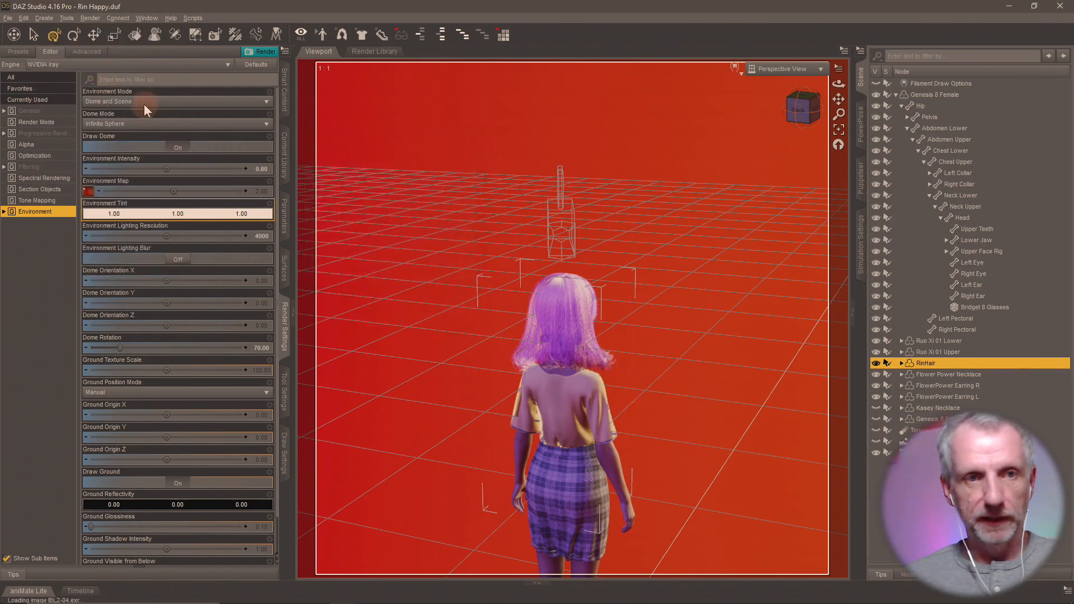
Step: Create a new spotlight labelled Rim Light that takes over the active Perspective View transforms
click(44, 18)
click(133, 63)
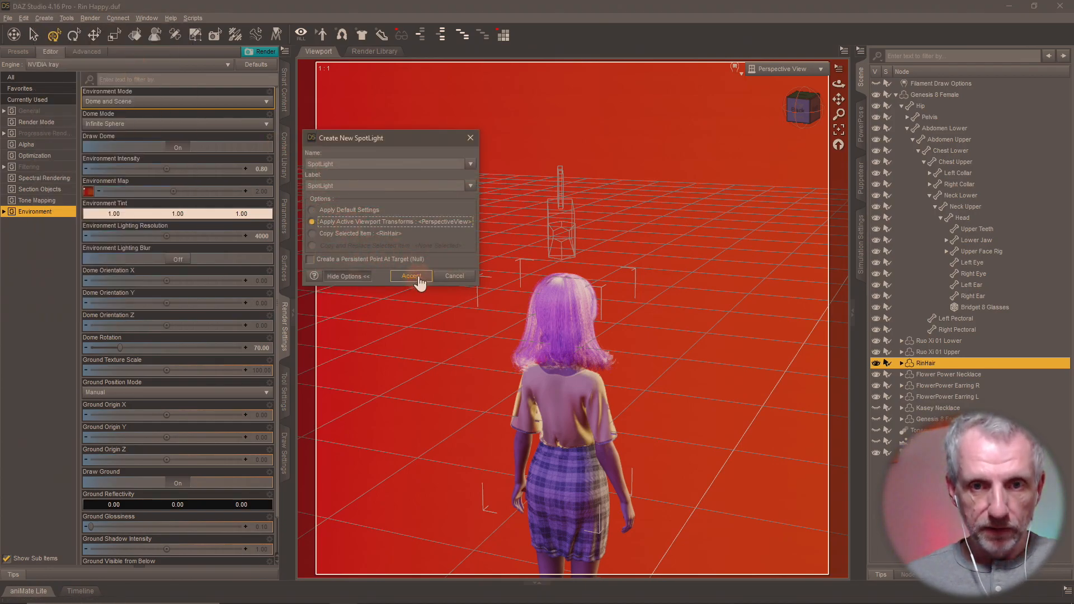
click(411, 277)
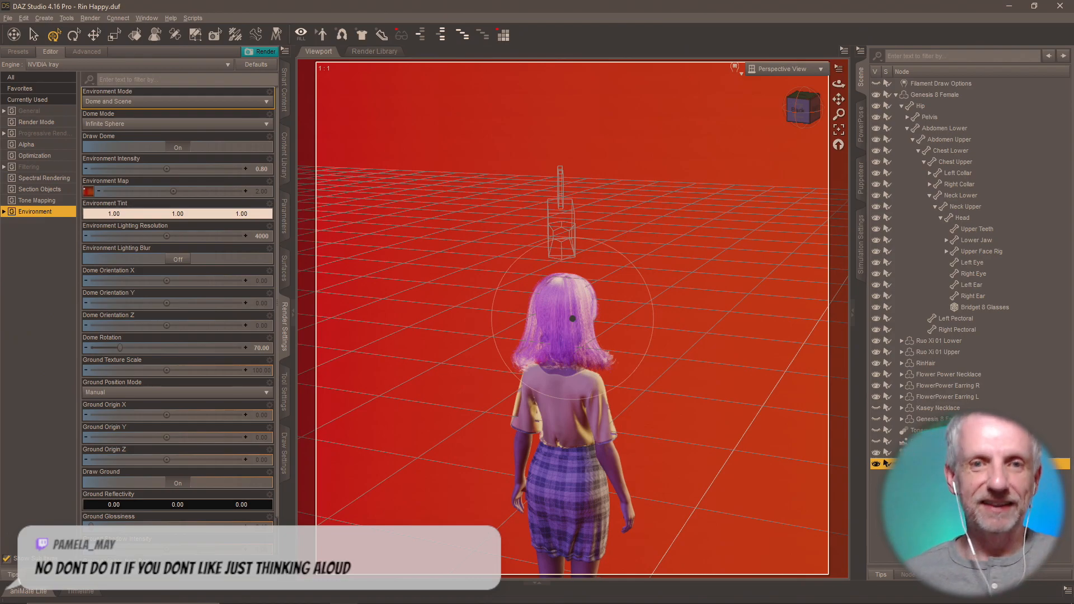
Step: Constrain the Rim Light to point at the Genesis 8 Female's Chest Upper bone
click(285, 162)
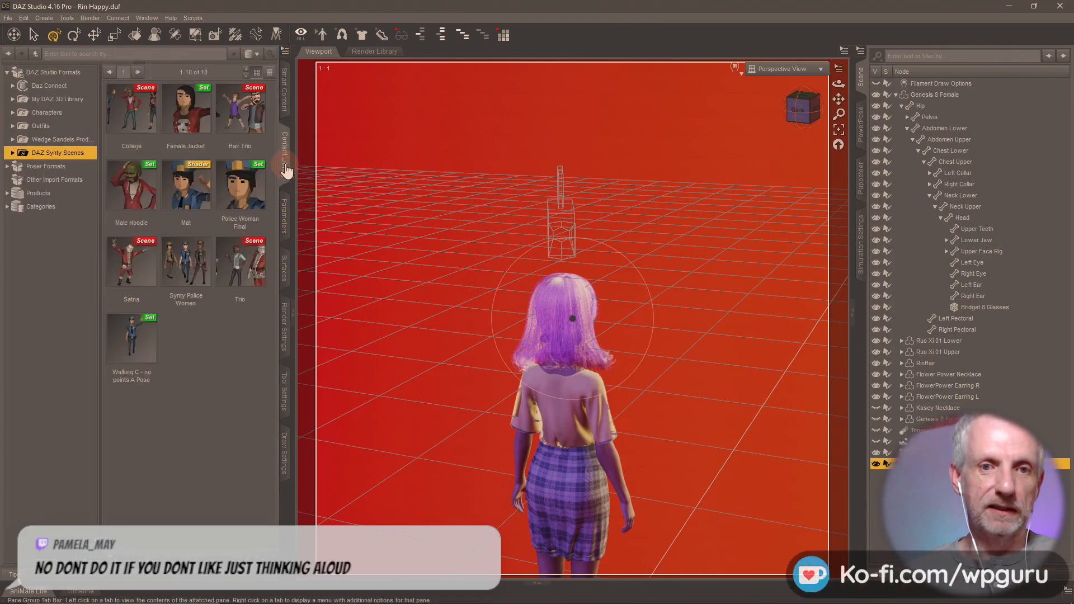
click(283, 228)
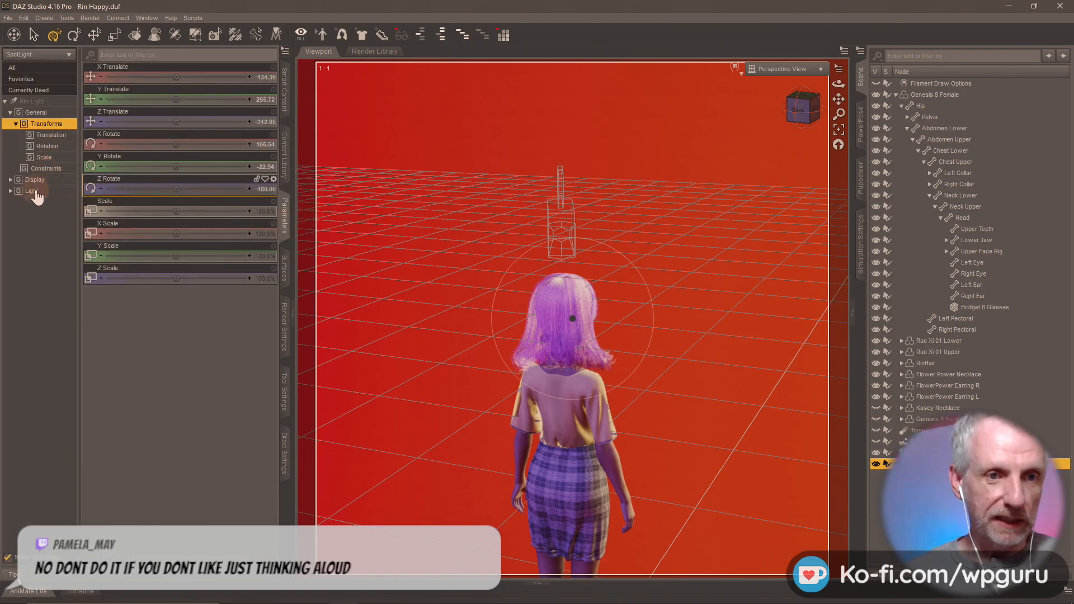
click(55, 171)
click(153, 77)
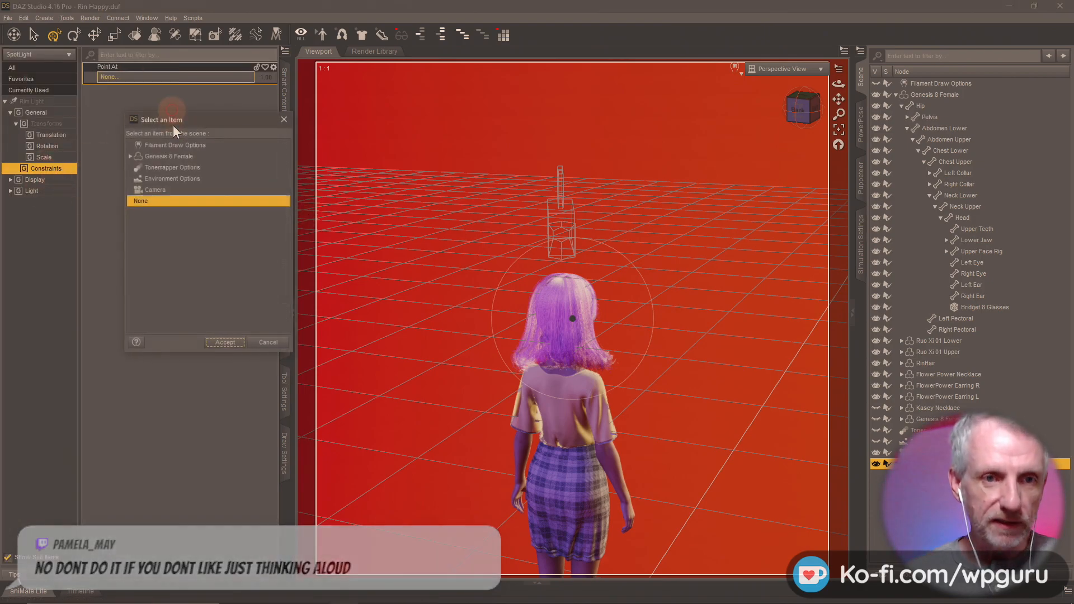
double_click(193, 156)
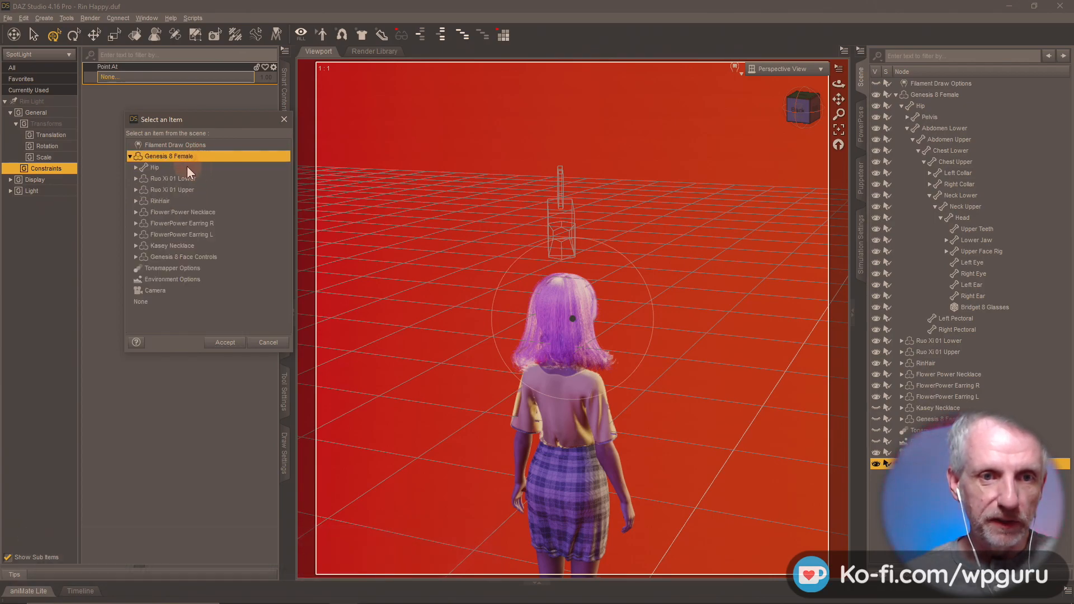
double_click(187, 166)
double_click(192, 191)
double_click(198, 202)
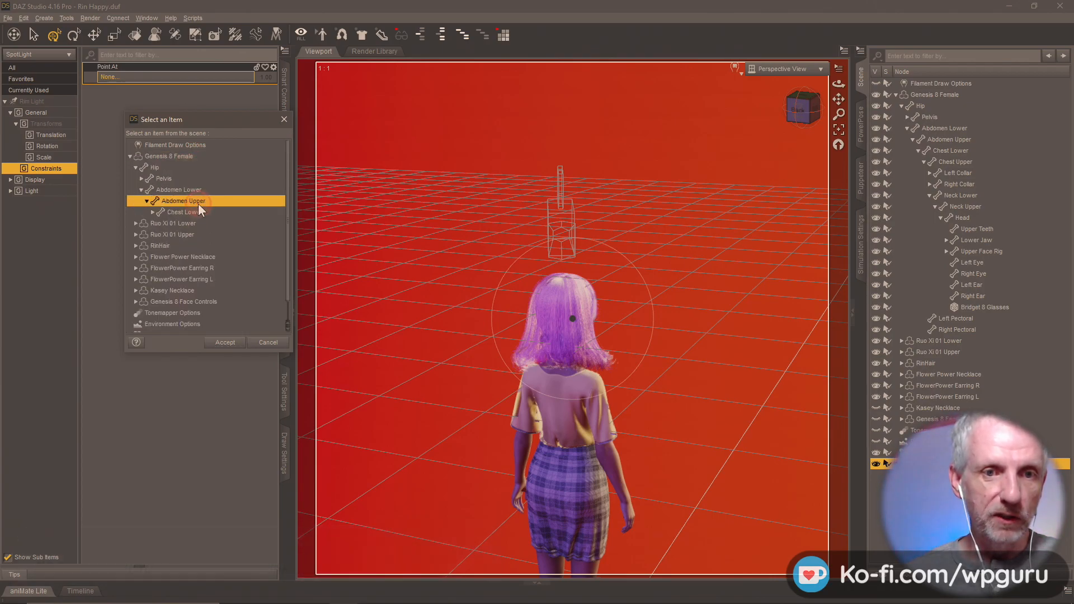
double_click(202, 213)
double_click(204, 224)
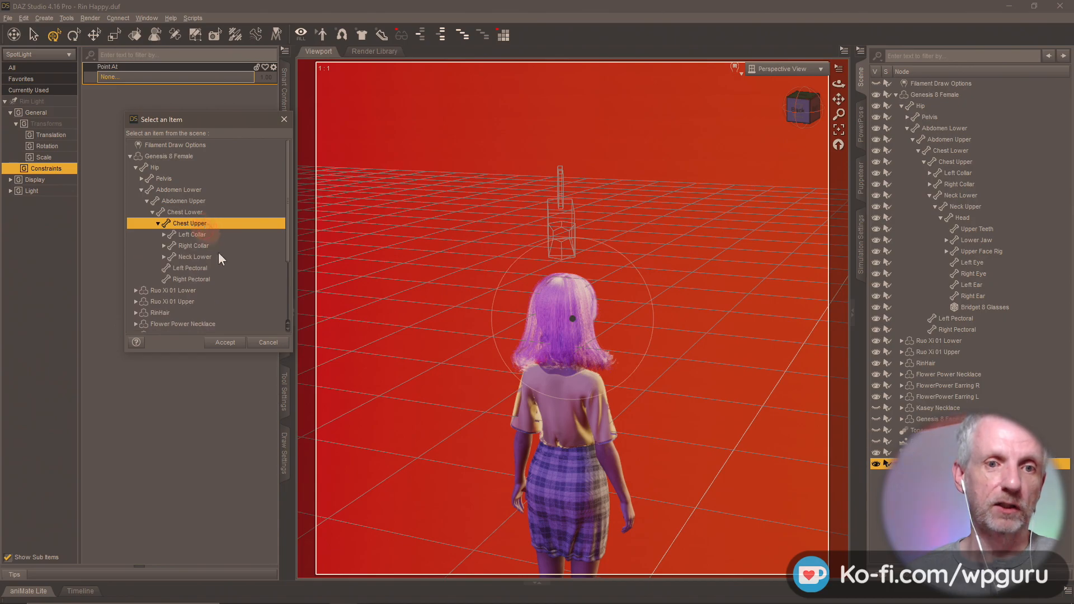
click(225, 343)
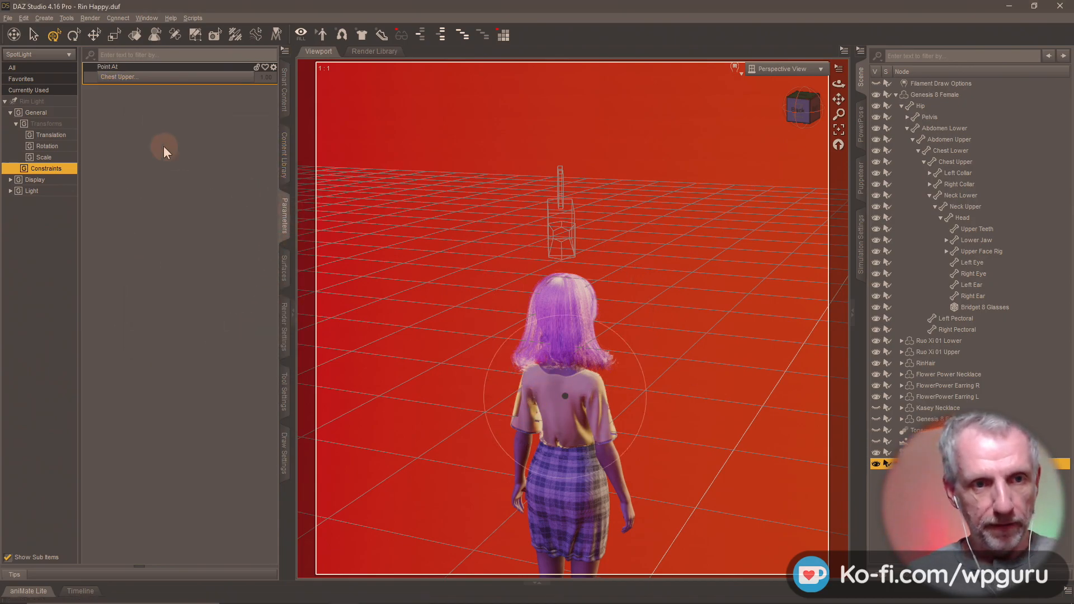
Step: Set the Rim Light's Luminous Flux to 10000 lumens in its photometric settings
click(50, 190)
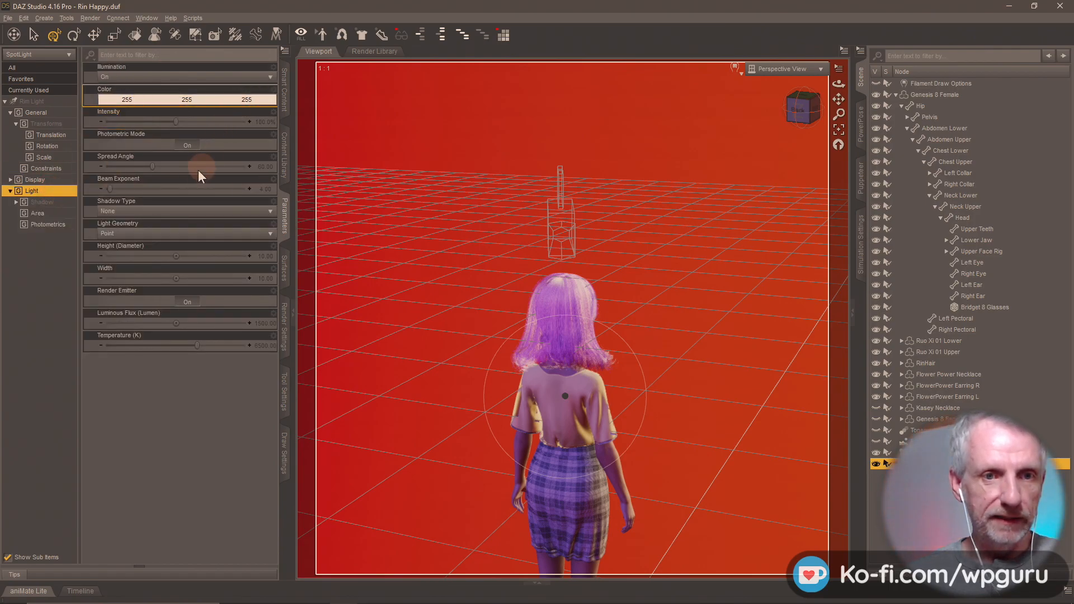
click(51, 224)
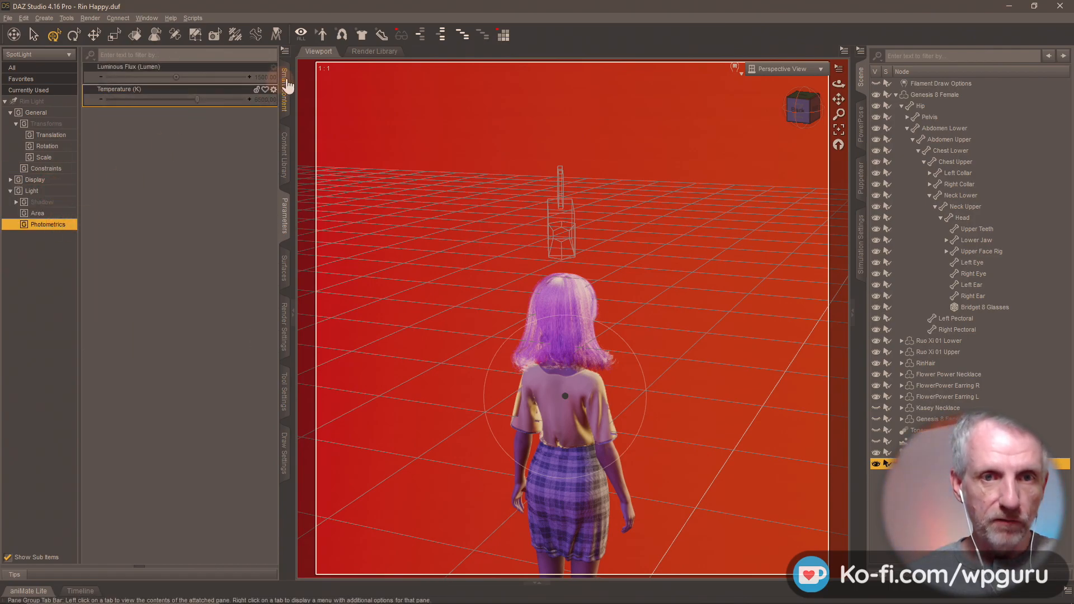
click(263, 77)
text(100)
text(00)
key(Return)
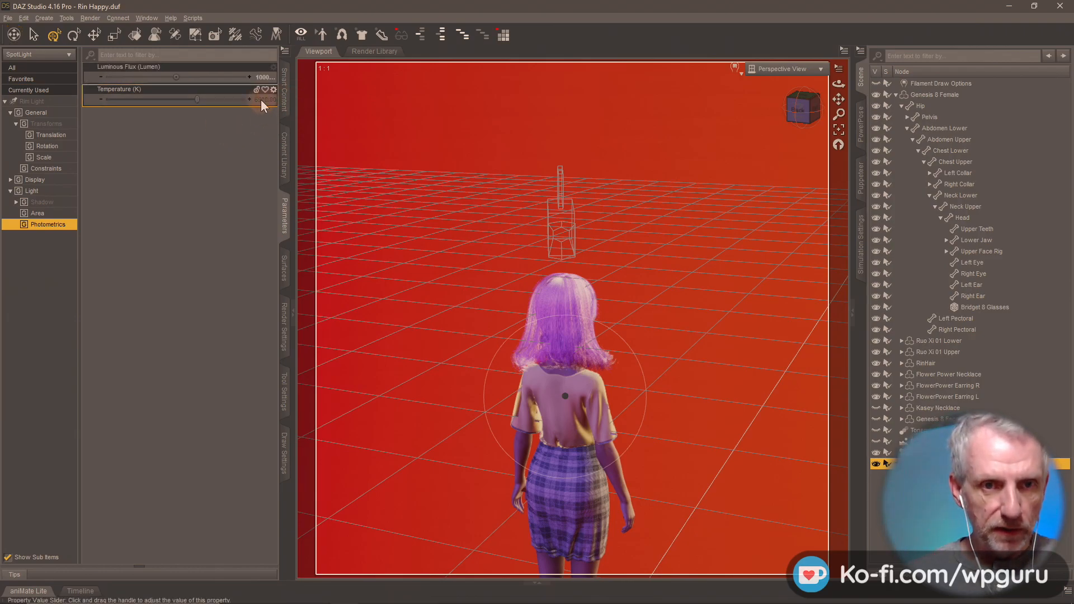
Step: Change the Rim Light's geometry to Disc and turn off Render Emitter
click(61, 214)
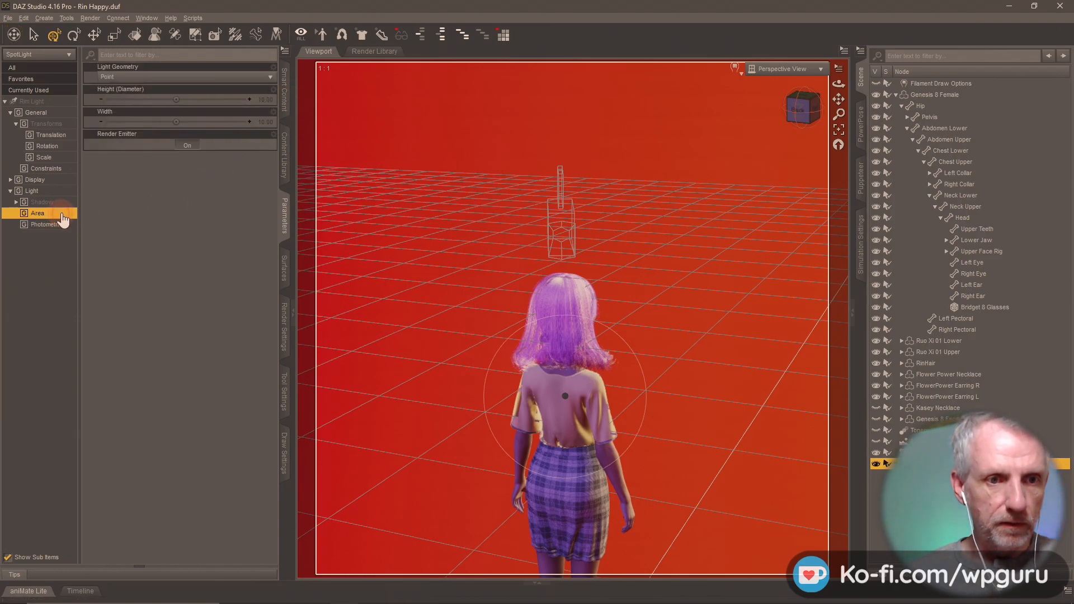
click(237, 76)
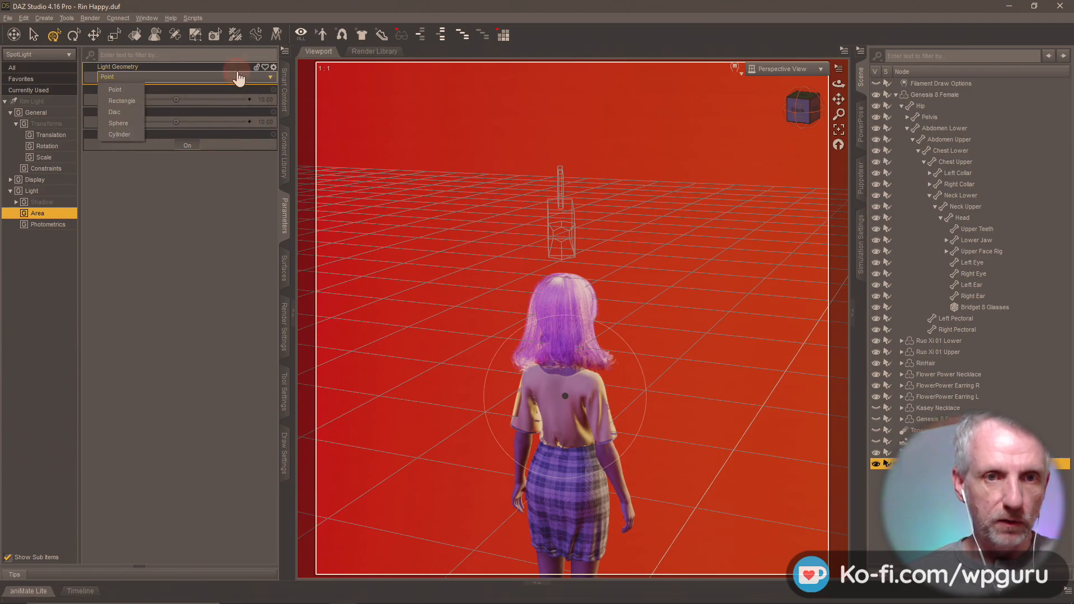
click(129, 111)
click(188, 168)
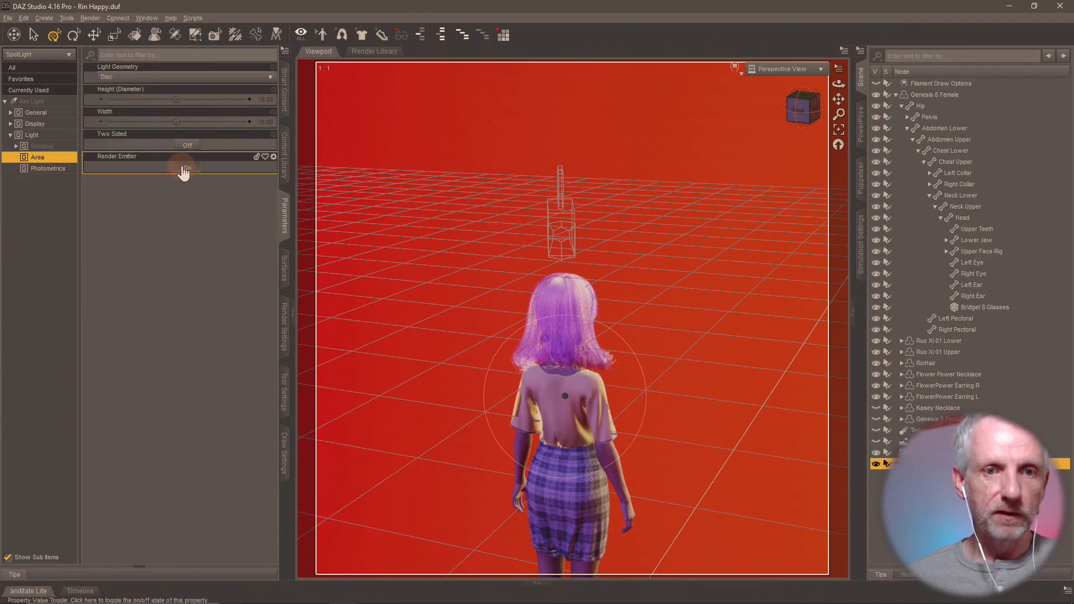
Step: Select the Rim Light in the scene and set the Universal tool to use local coordinates
click(802, 72)
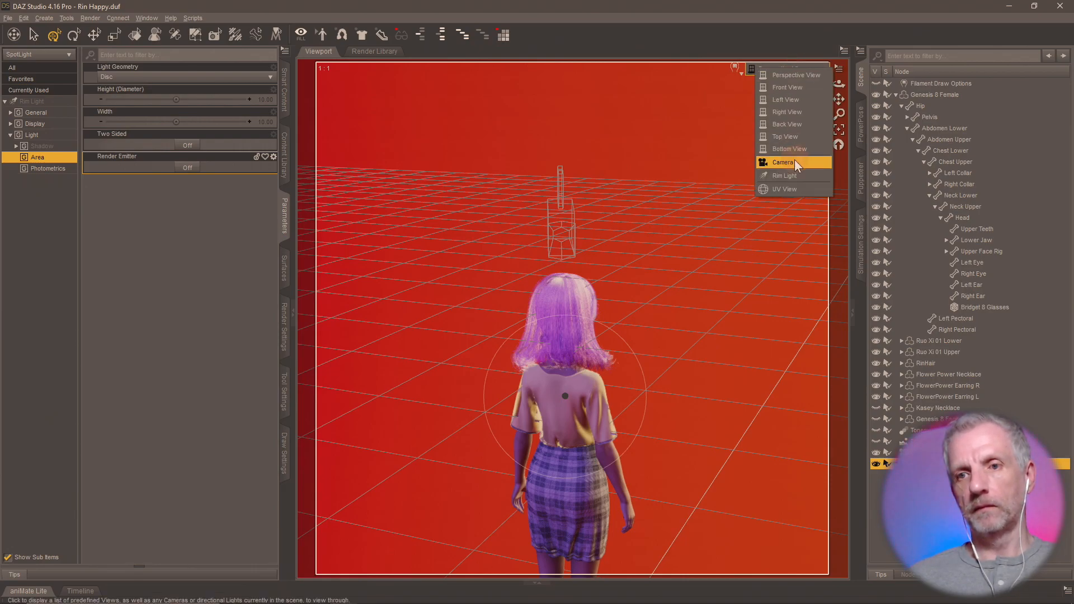
click(576, 247)
alt+drag(576, 246, 650, 245)
scroll(571, 243, down, 8)
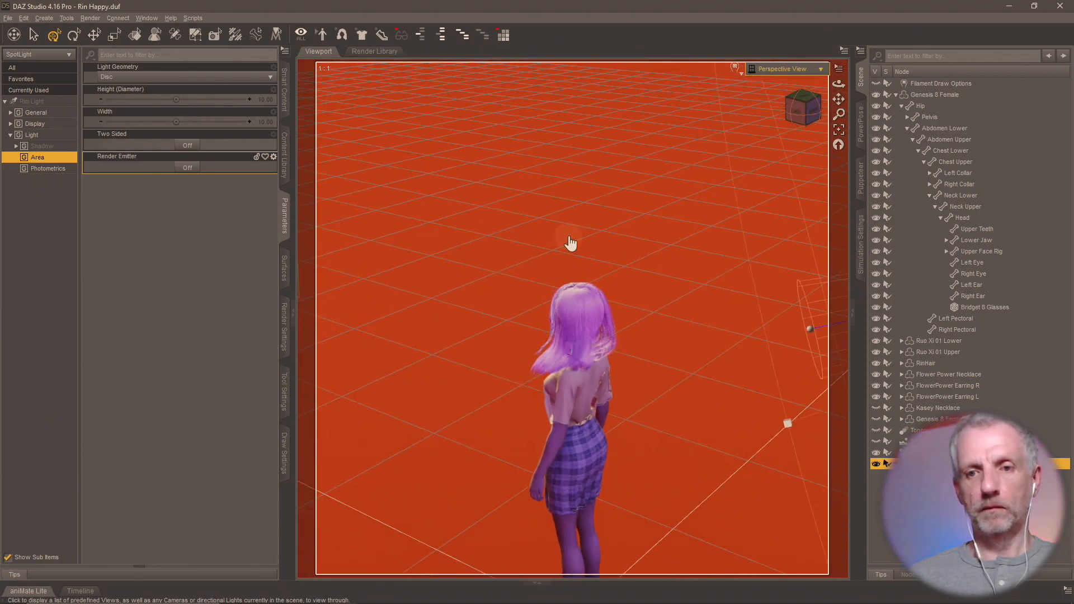
click(532, 276)
alt+drag(532, 276, 783, 414)
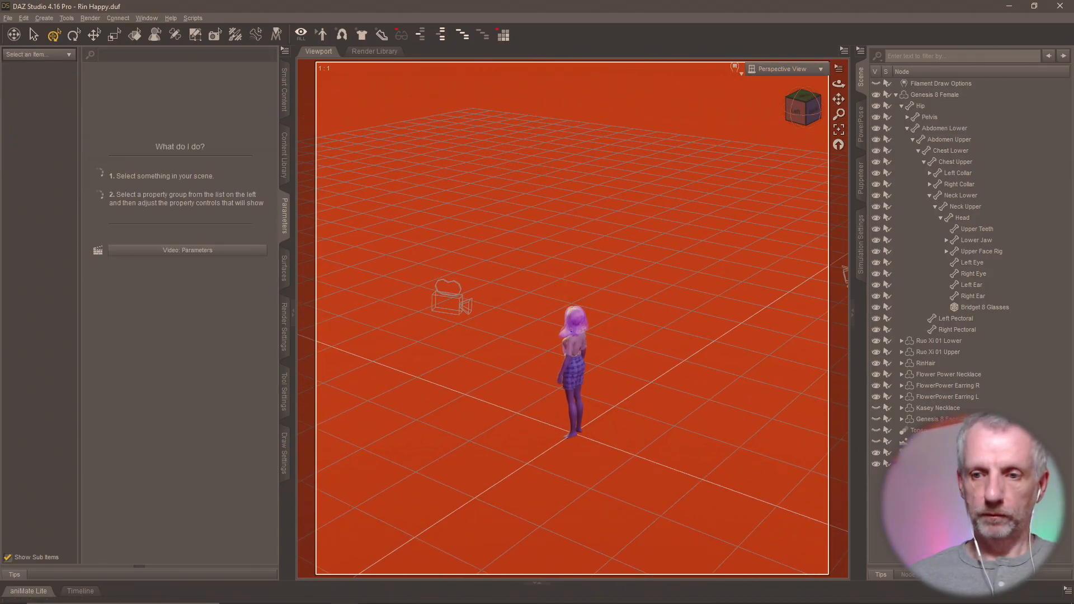
click(923, 464)
mouse_move(584, 444)
alt+mouse_down()
mouse_move(682, 436)
mouse_move(585, 445)
alt+mouse_up()
alt+drag(739, 294, 703, 277)
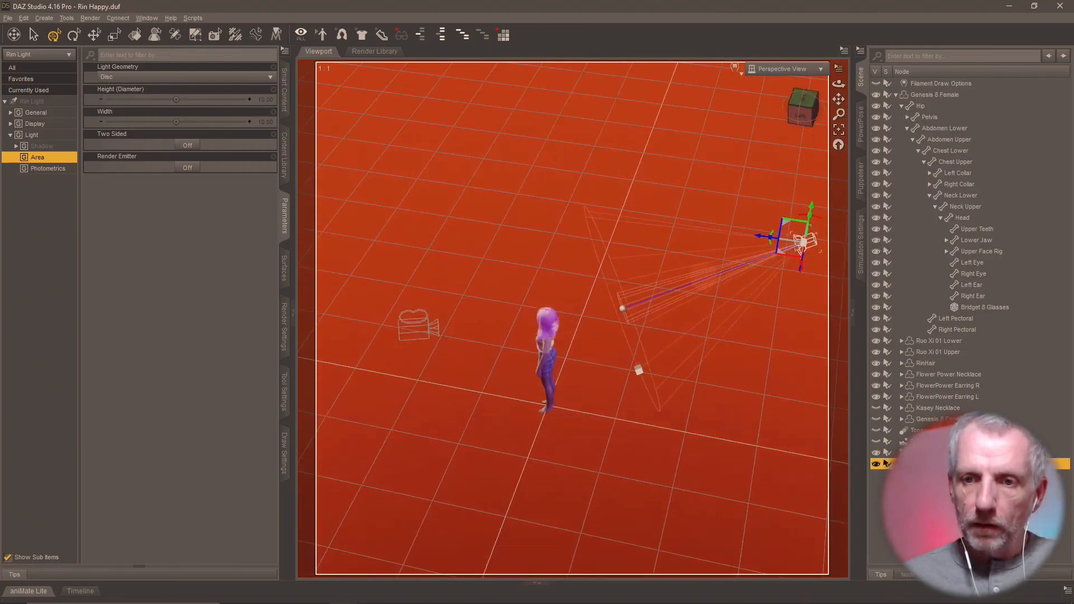
click(285, 392)
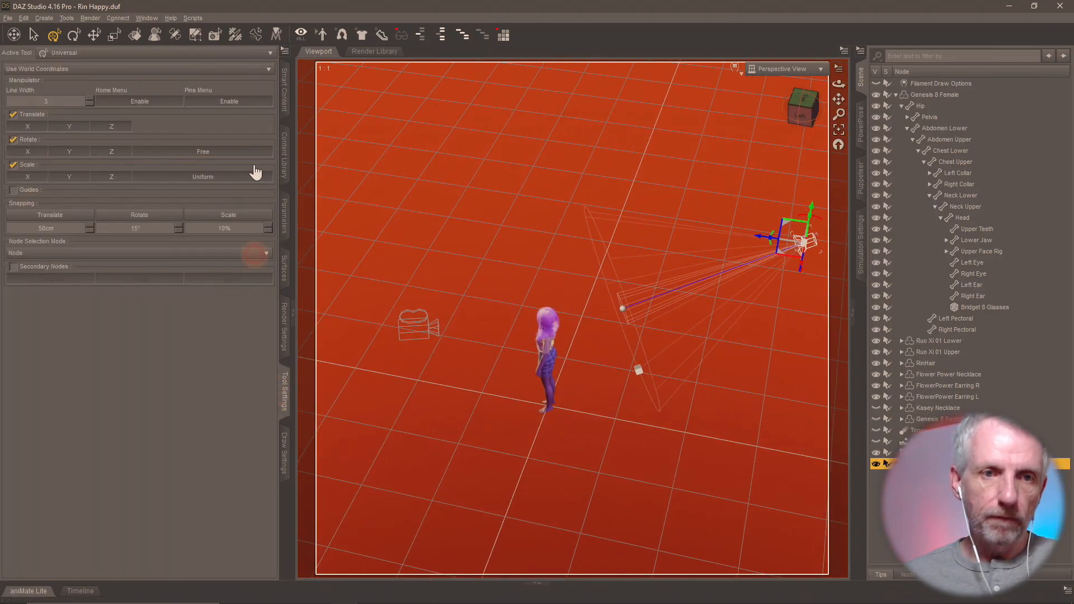
click(163, 72)
click(154, 79)
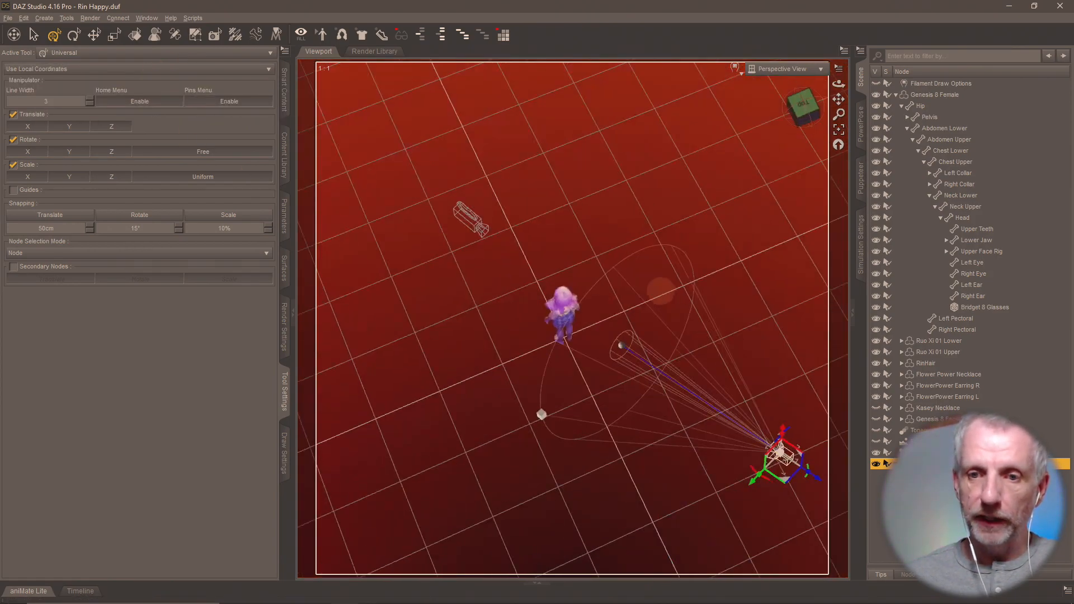
Step: Move the Rim Light along its local axis, closer to the figure's back
alt+drag(772, 314, 845, 313)
drag(778, 298, 679, 302)
alt+drag(586, 322, 732, 86)
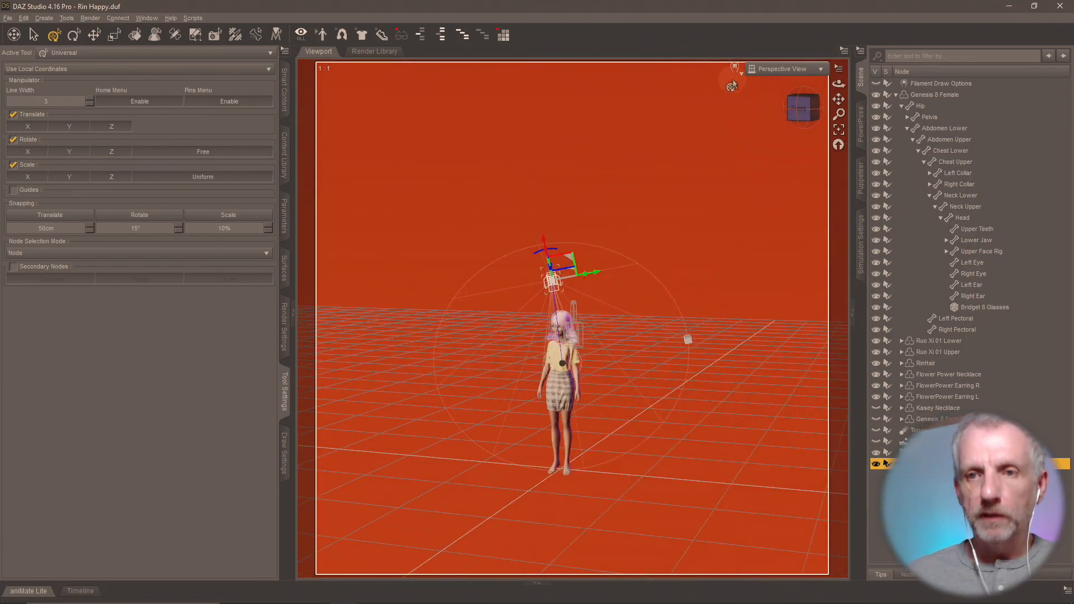
Step: Look through the scene's Camera and preview the figure with the NVIDIA Iray draw style
click(761, 70)
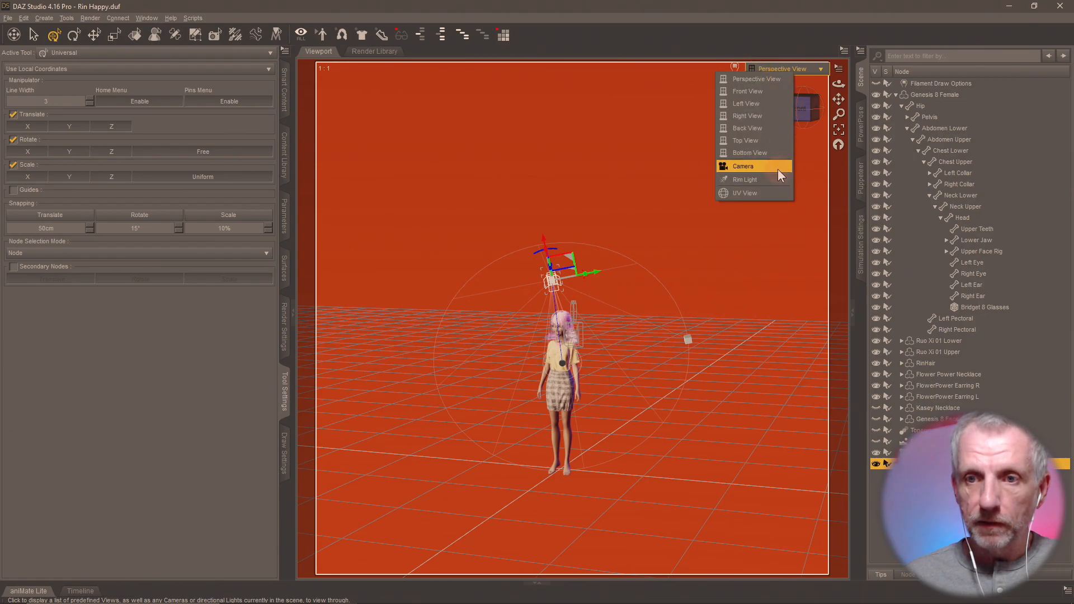
click(777, 167)
click(737, 77)
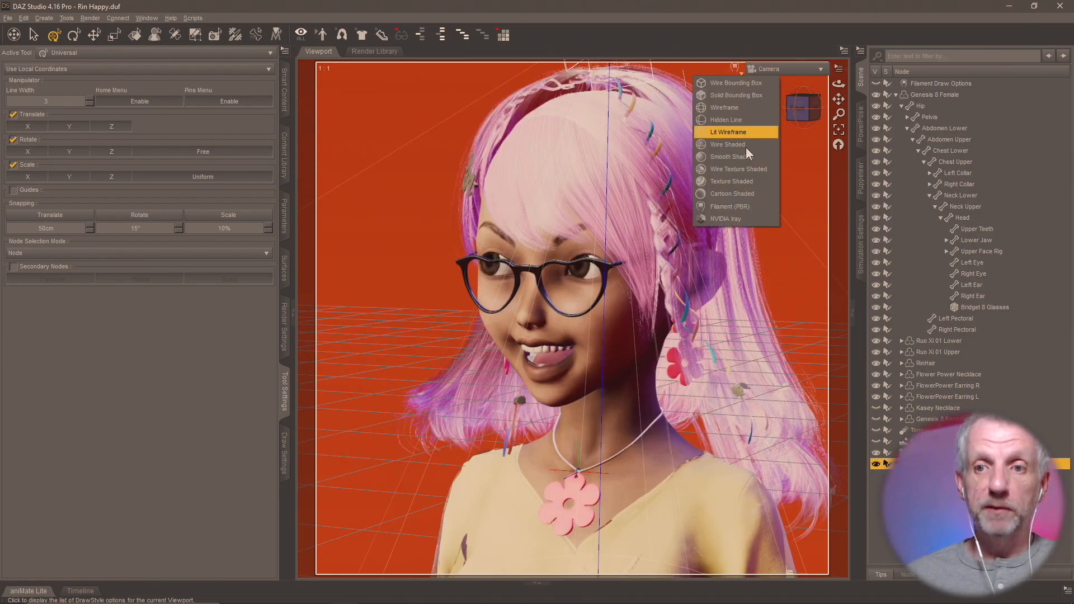
click(752, 216)
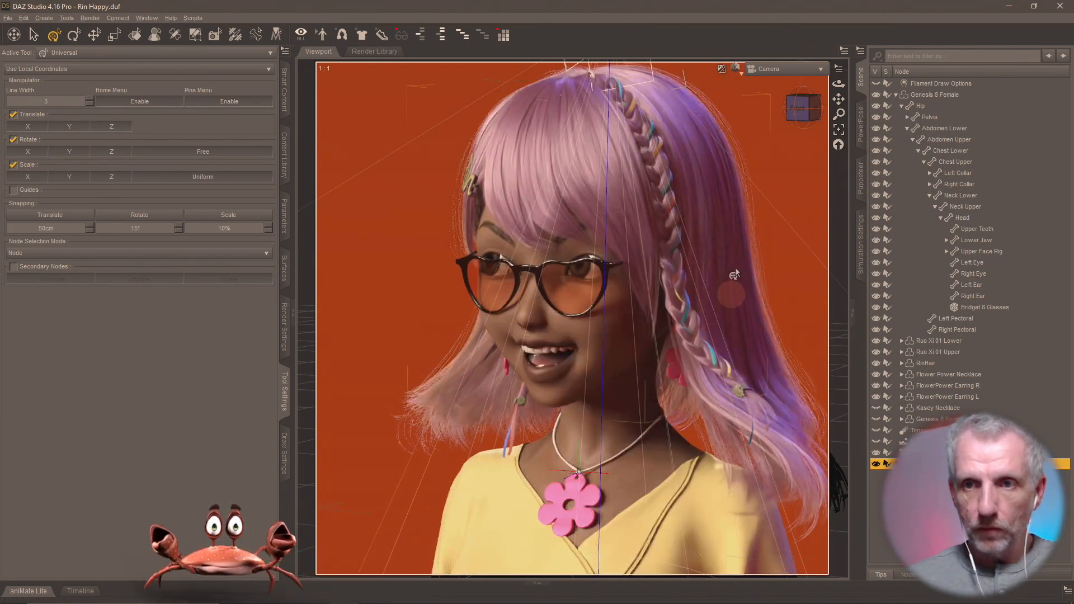
Step: Split the viewport into a top and bottom layout
click(146, 18)
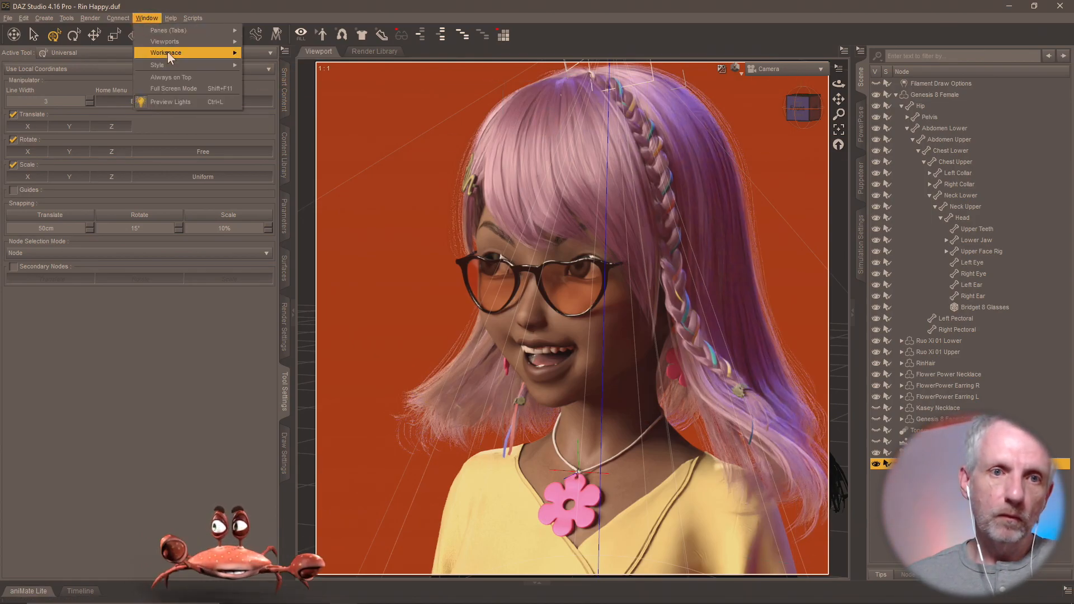
mouse_move(187, 42)
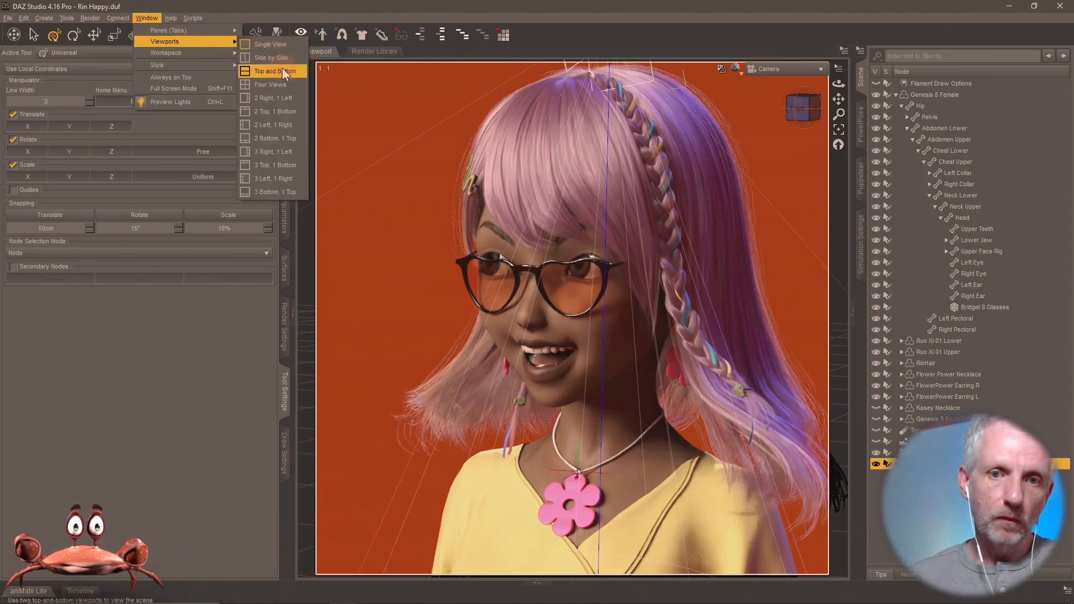
click(282, 71)
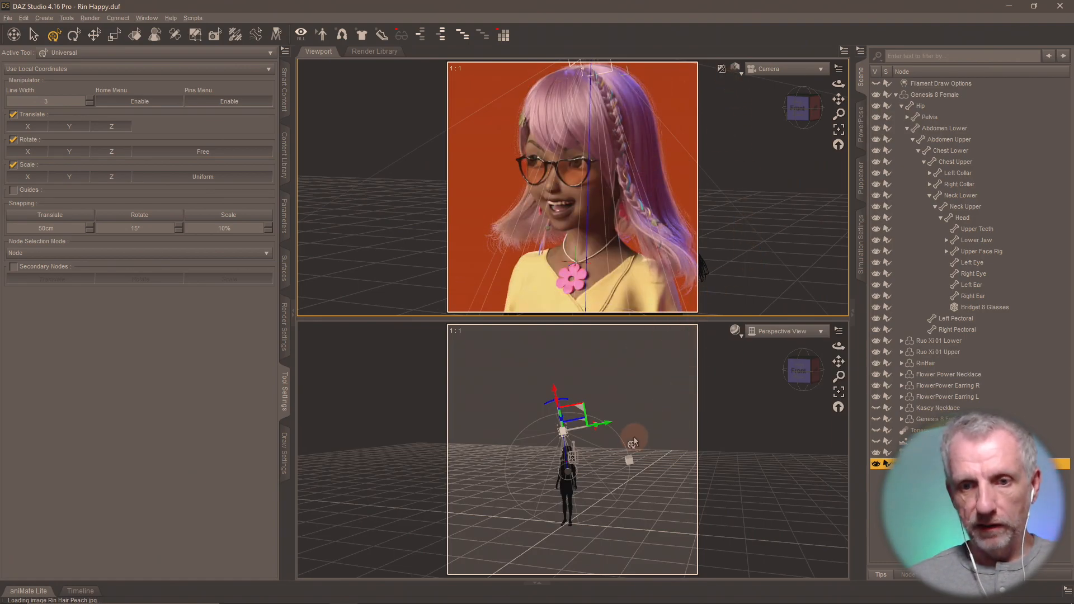
Step: Move the Rim Light closer behind the figure and adjust its height until it shines down from above the head
scroll(605, 440, up, 2)
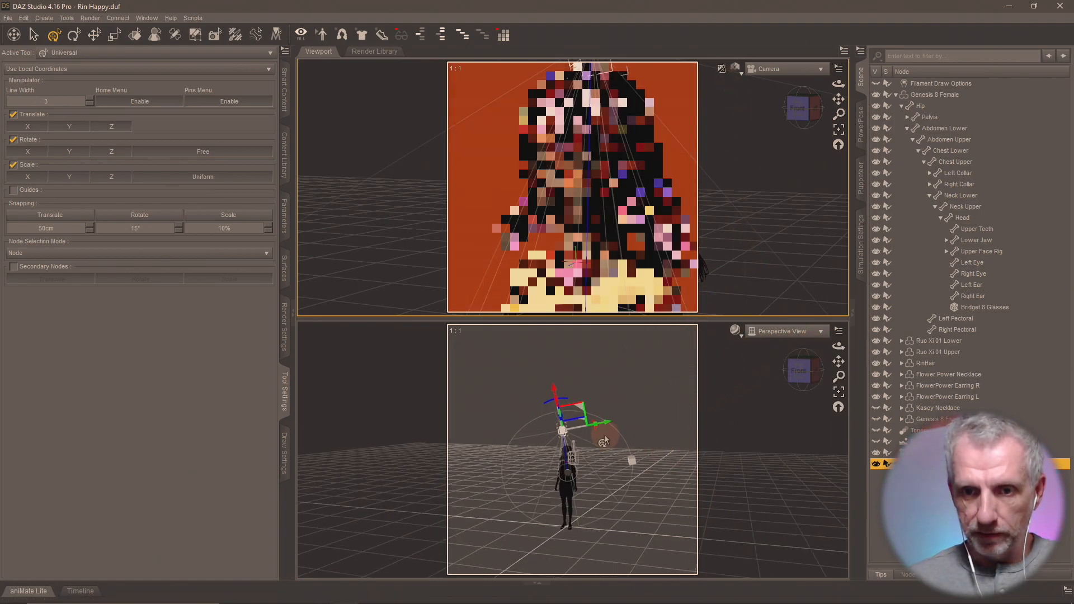
drag(606, 439, 658, 432)
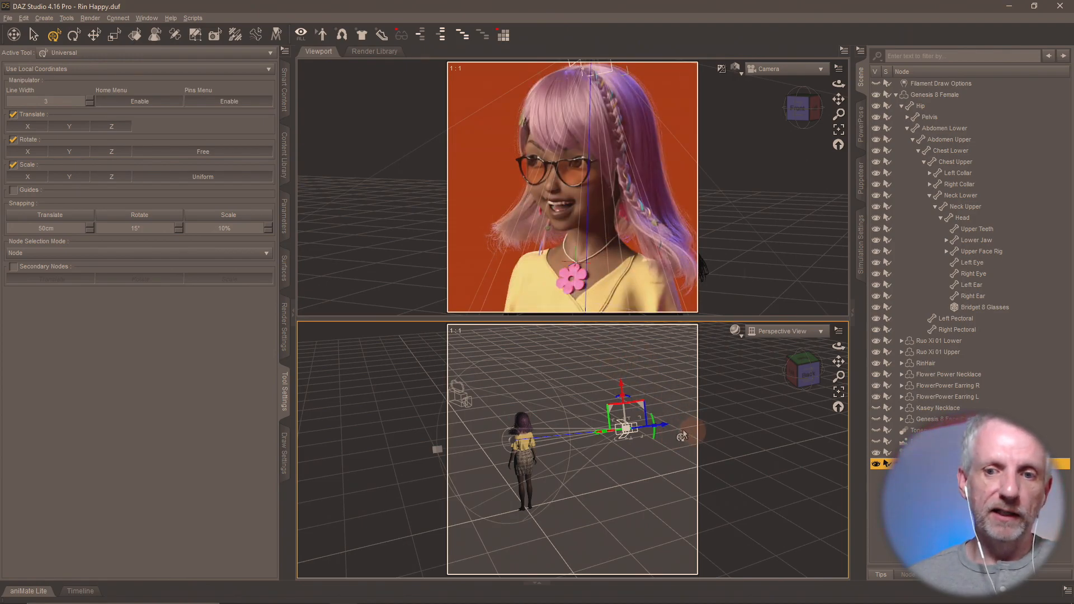
drag(664, 428, 586, 394)
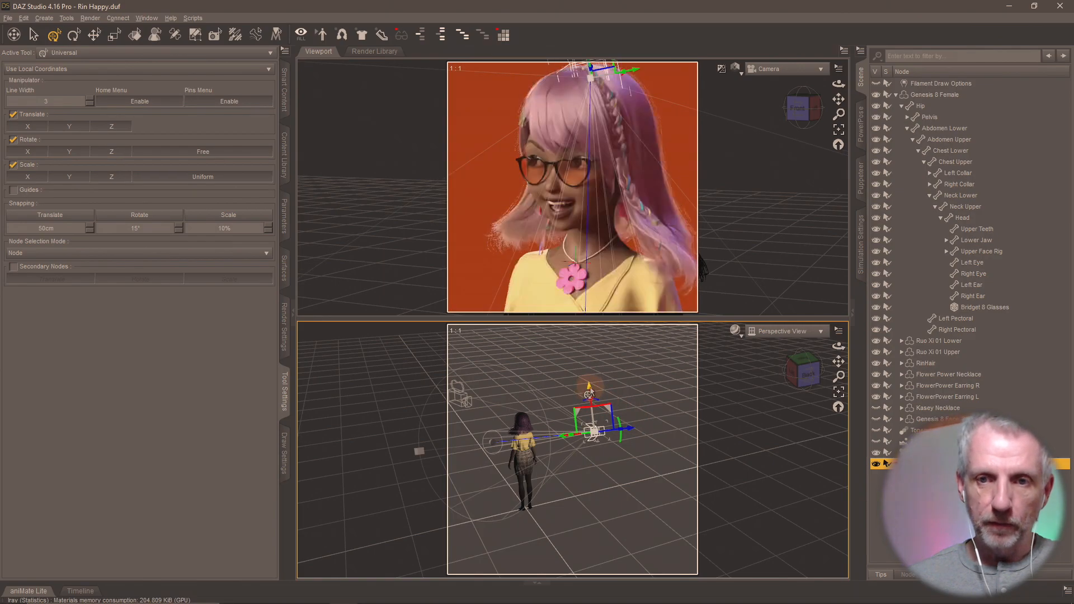
drag(589, 395, 587, 418)
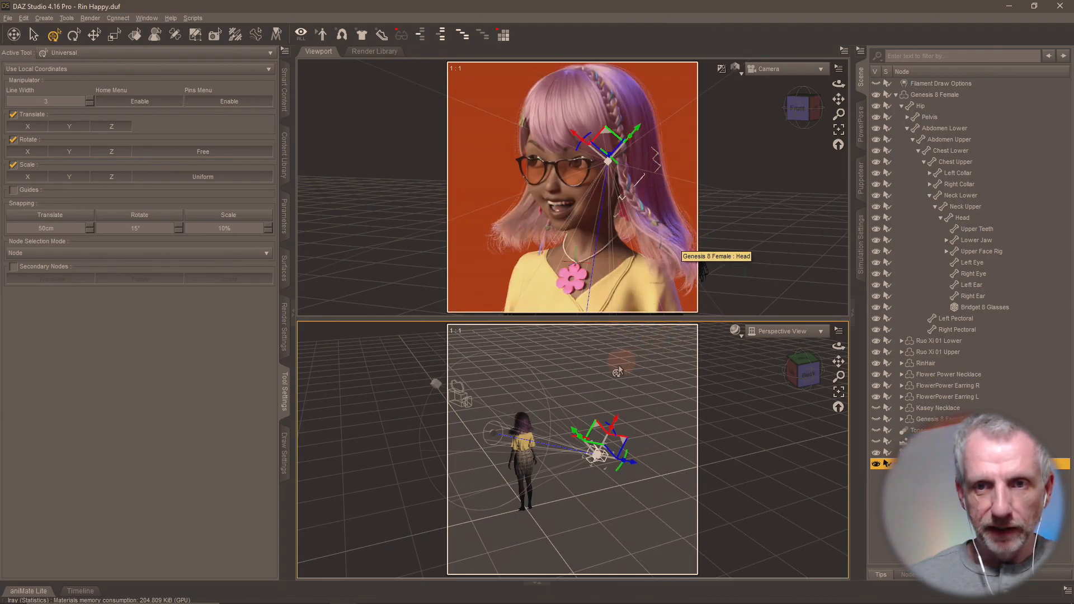
drag(621, 421, 619, 402)
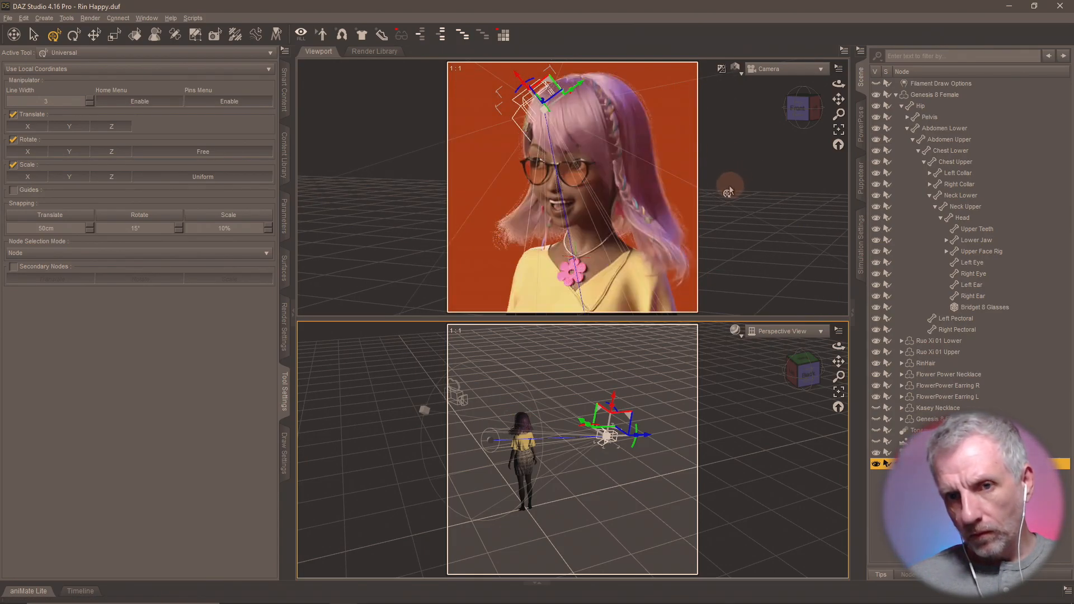
drag(612, 404, 612, 367)
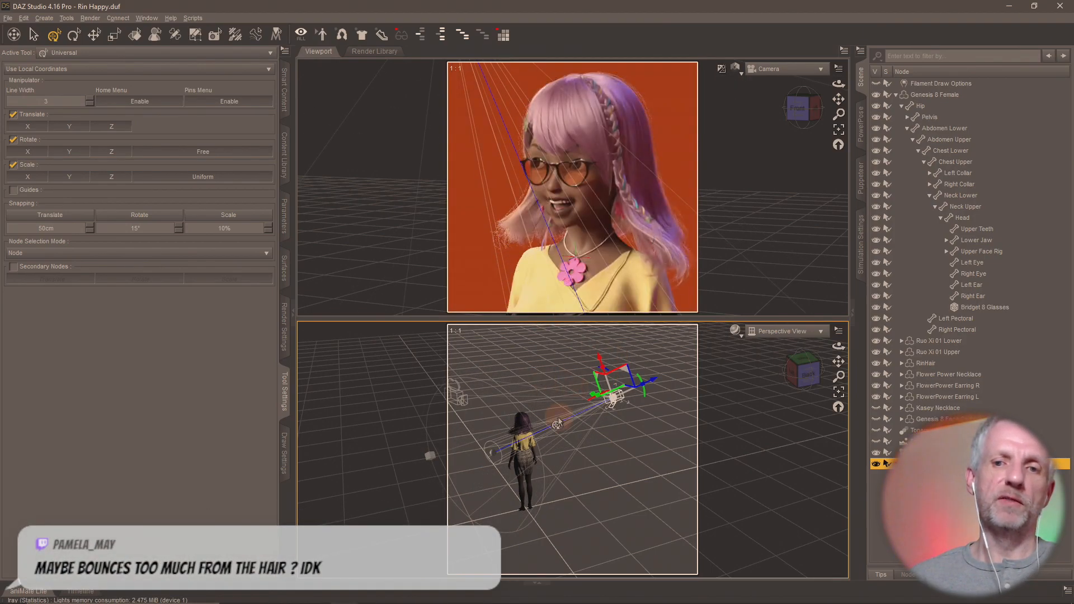
Step: Shift the Rim Light sideways on its X axis behind the figure, ending on the side opposite the braid
drag(584, 425, 557, 403)
drag(544, 465, 710, 489)
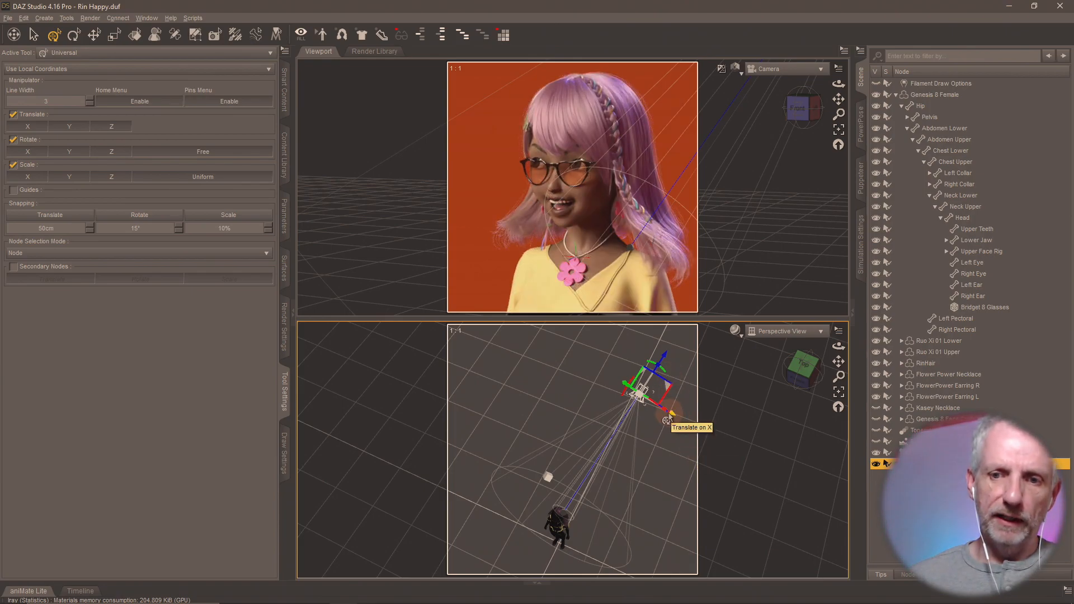
drag(667, 421, 614, 425)
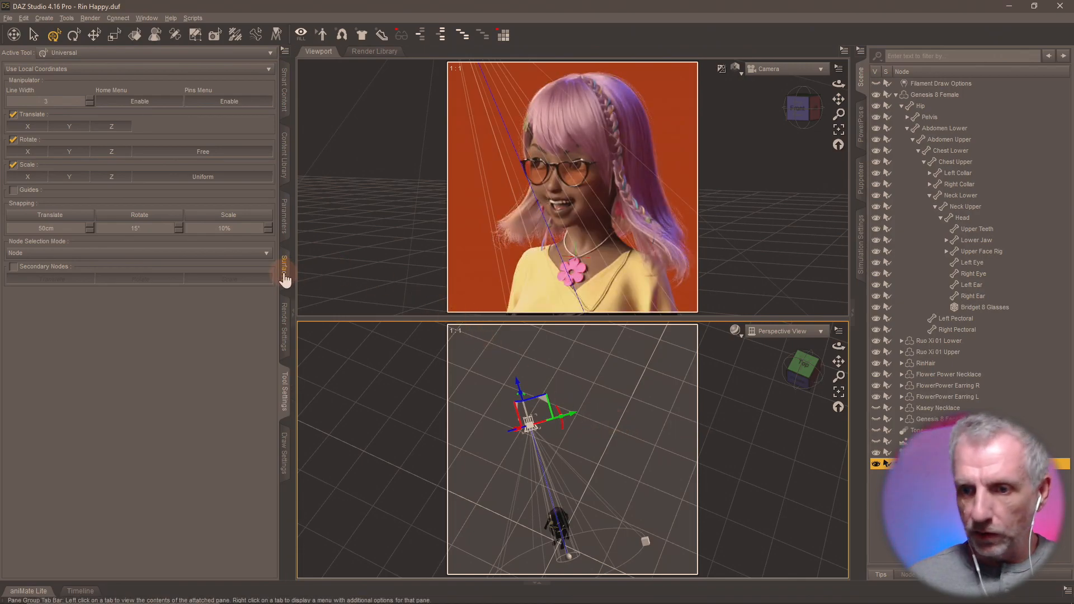
Step: Double the Rim Light's Luminous Flux to 200000 lumens and compare the preview with the light hidden and shown
click(284, 216)
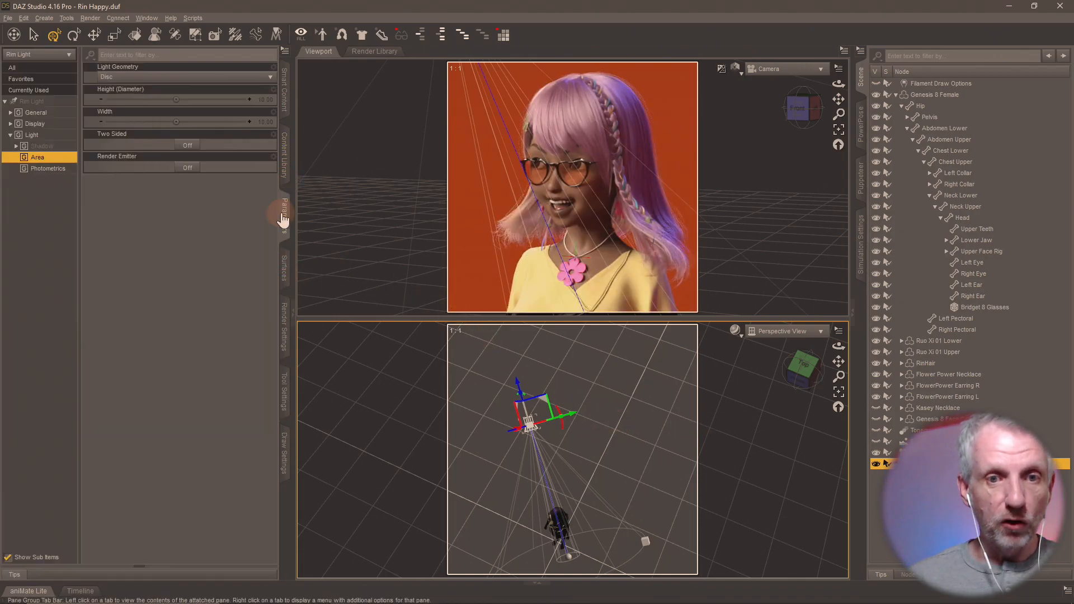
click(50, 168)
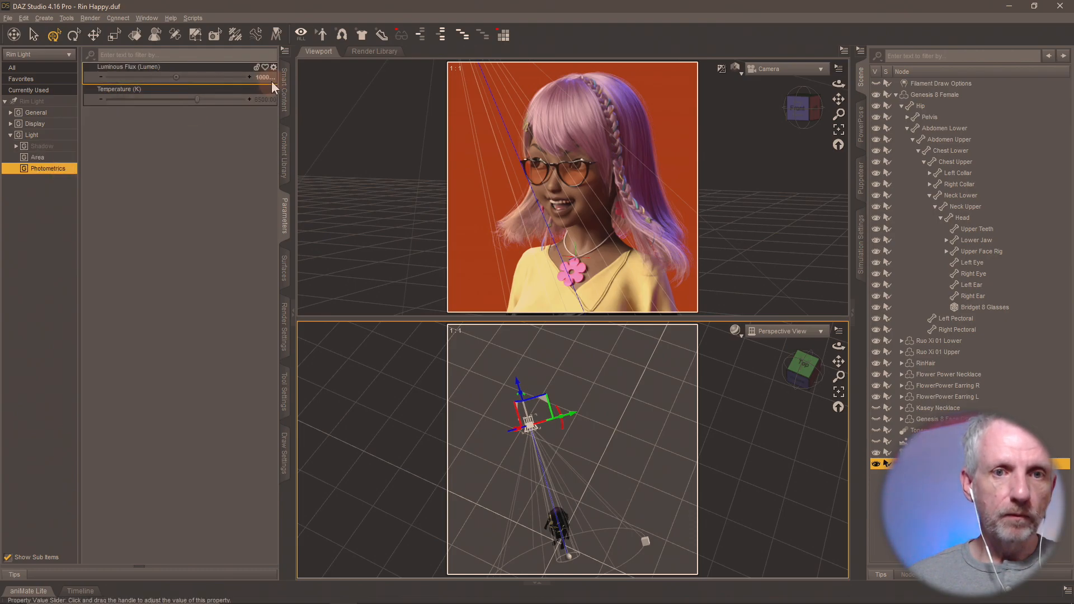
click(256, 77)
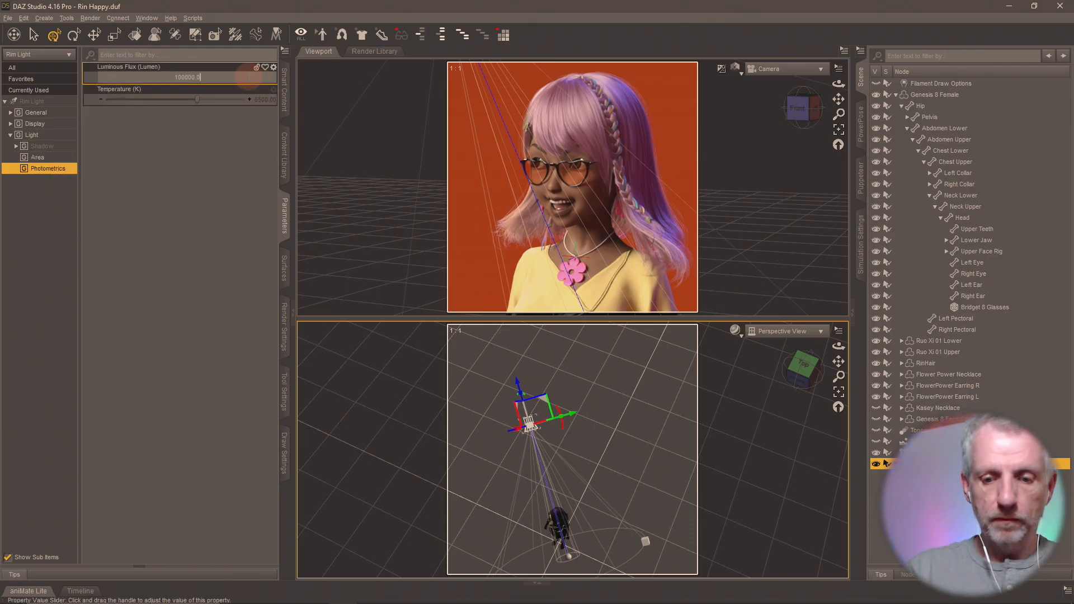
text(*2)
key(Return)
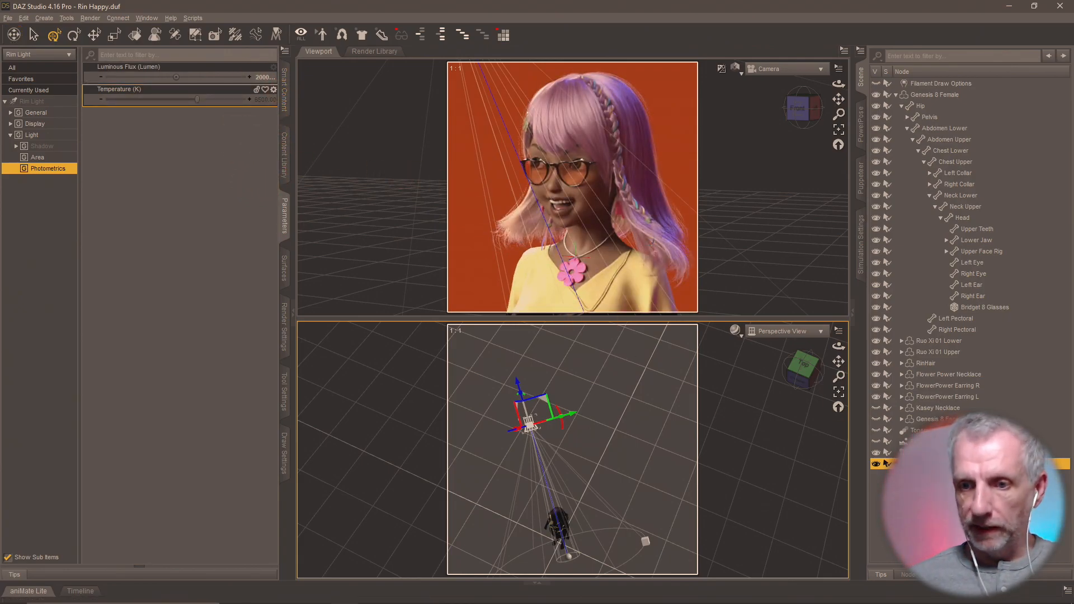
click(876, 464)
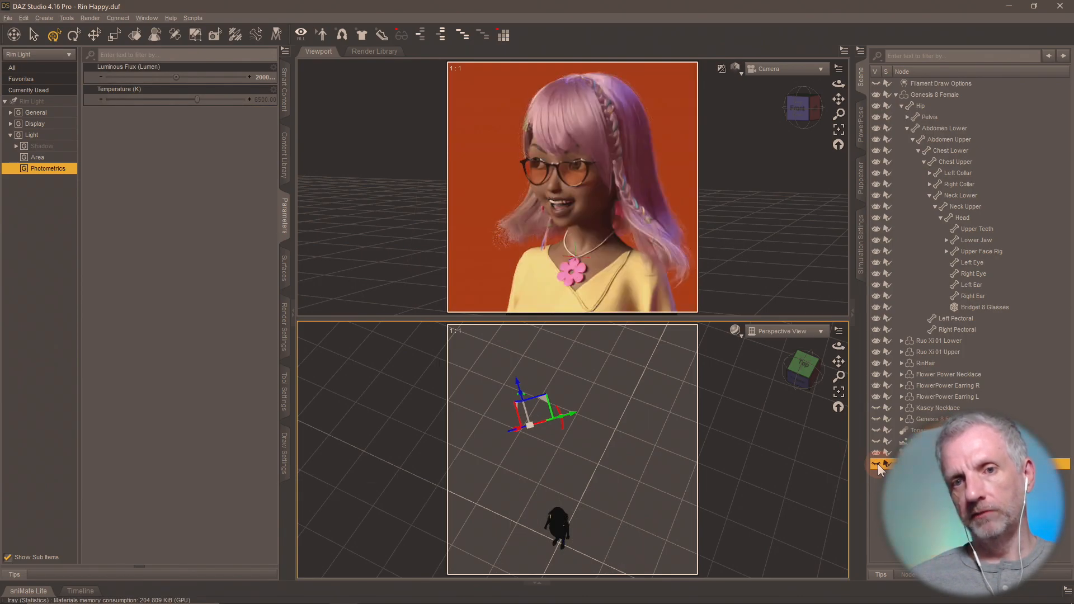
click(876, 464)
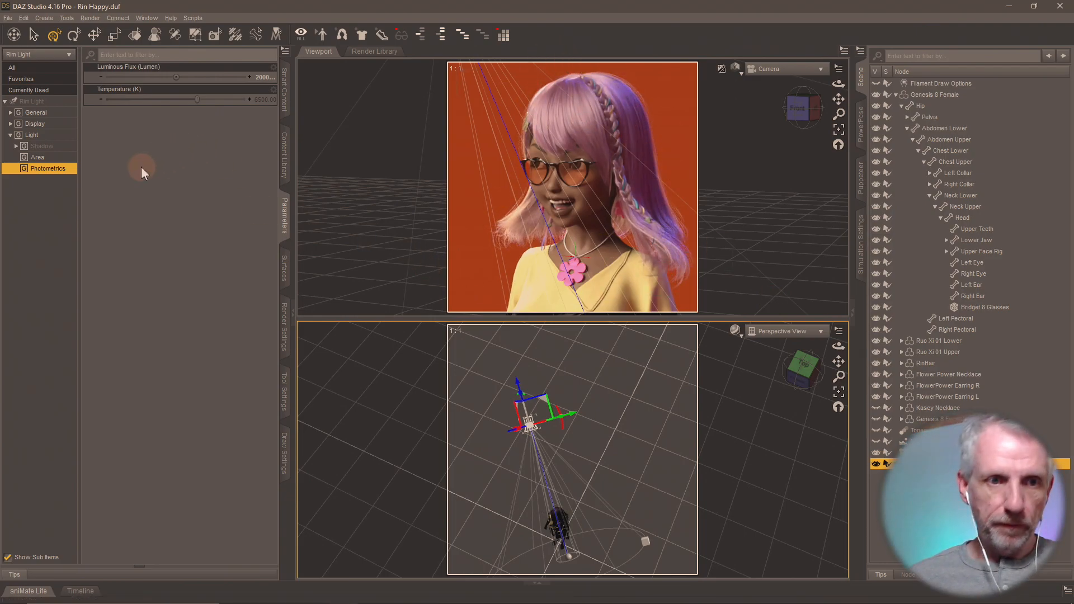
Step: Set the Rim Light disc's height and width to 50, and compare the preview with the light hidden and shown
click(56, 158)
click(259, 103)
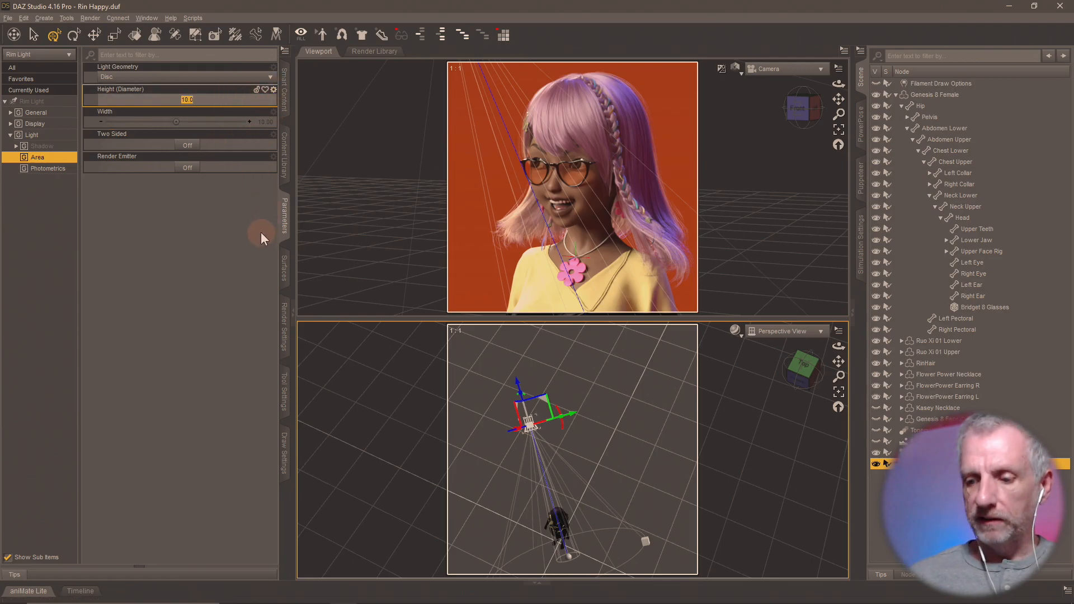
text(50)
key(Return)
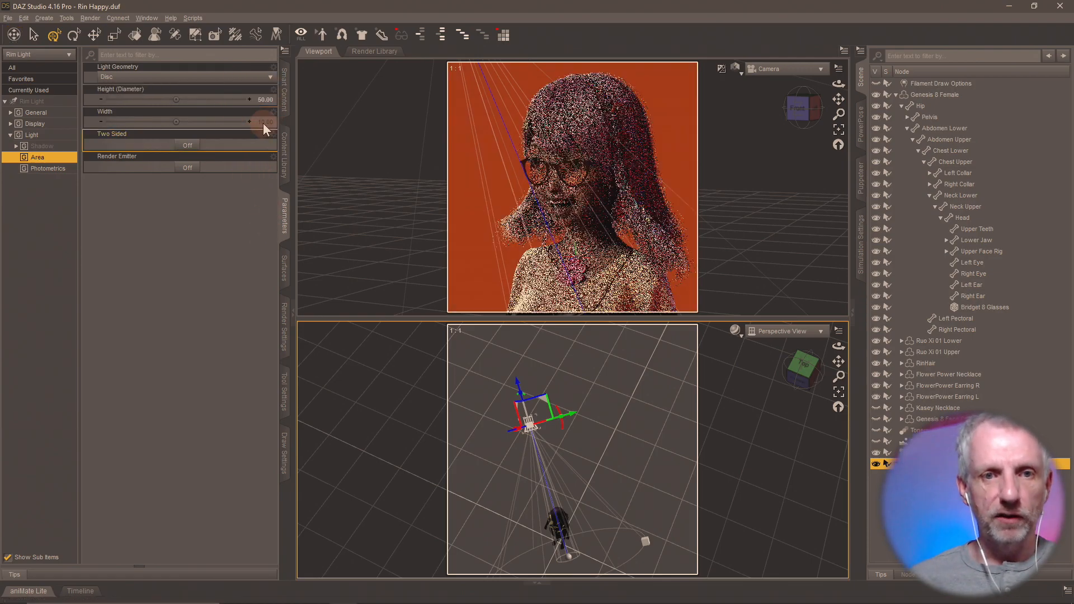
click(263, 127)
text(50)
key(Return)
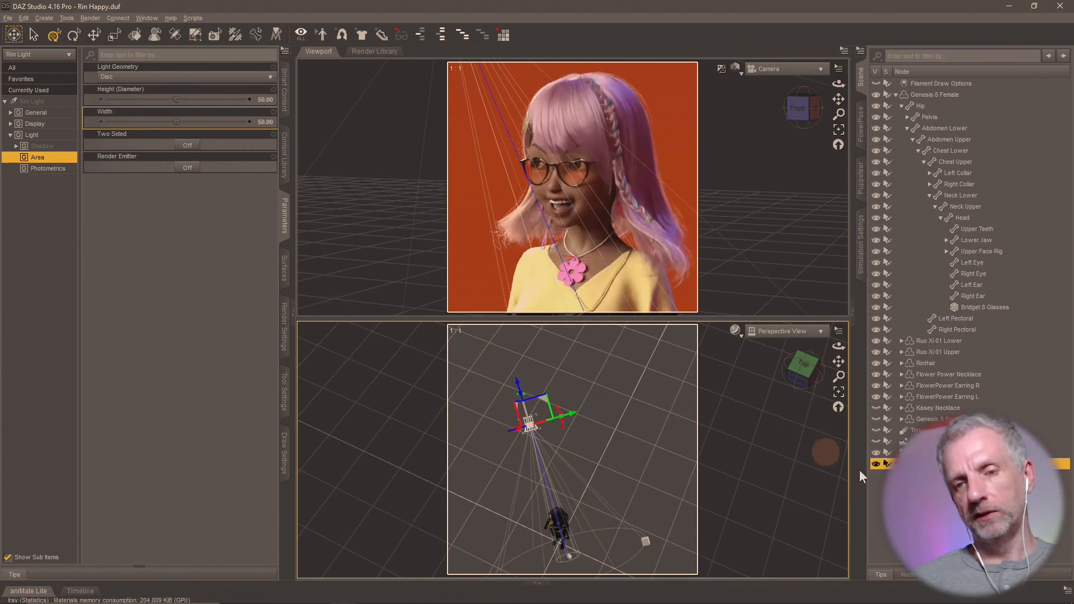
click(877, 464)
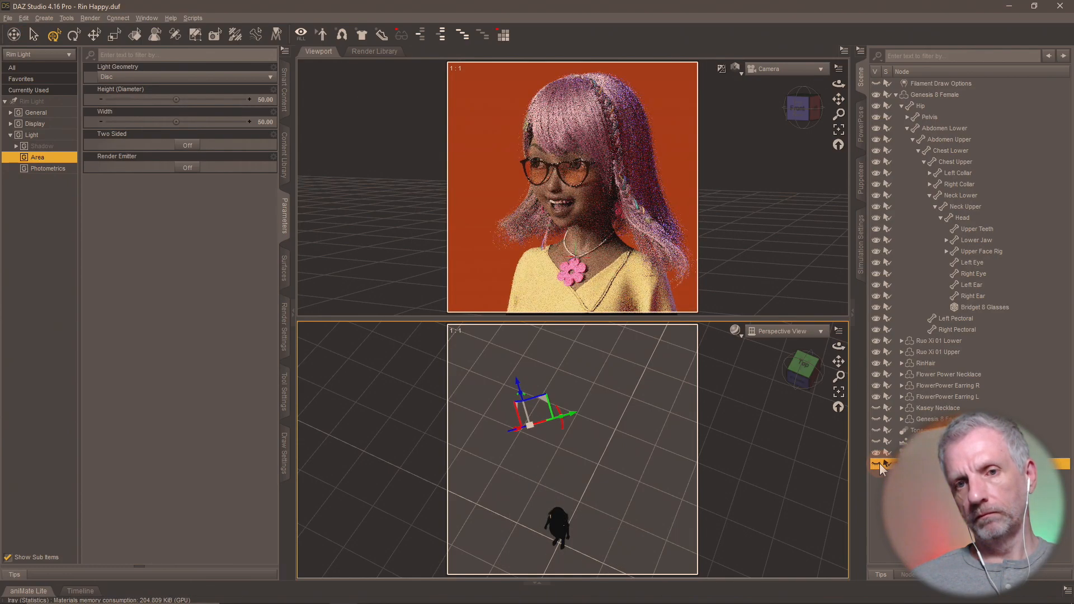
click(877, 464)
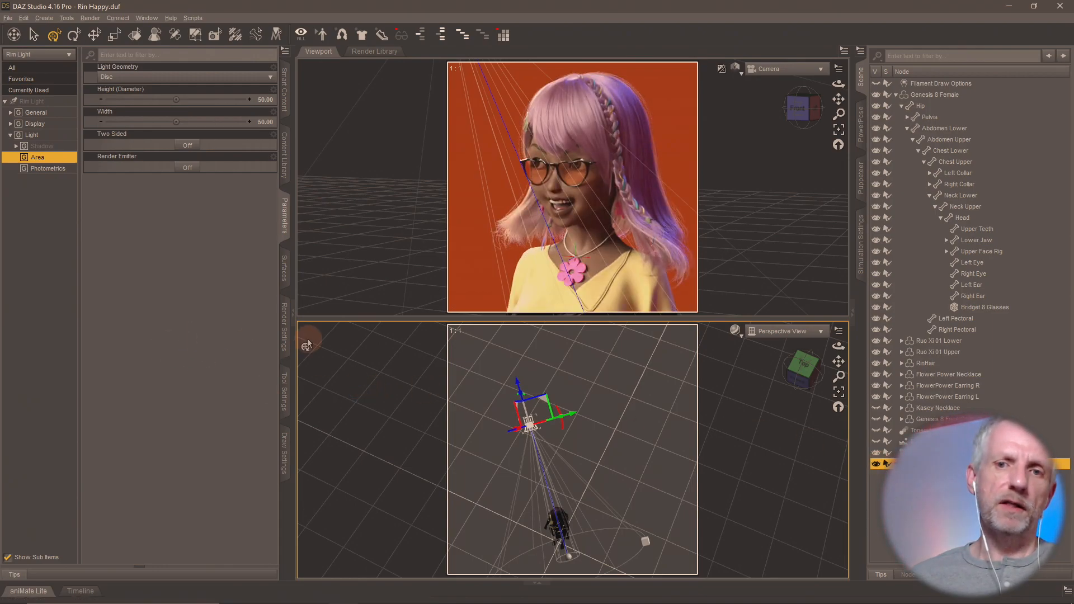
Step: Set the Rim Light disc's height (diameter) to 25 and open its width for editing
click(266, 99)
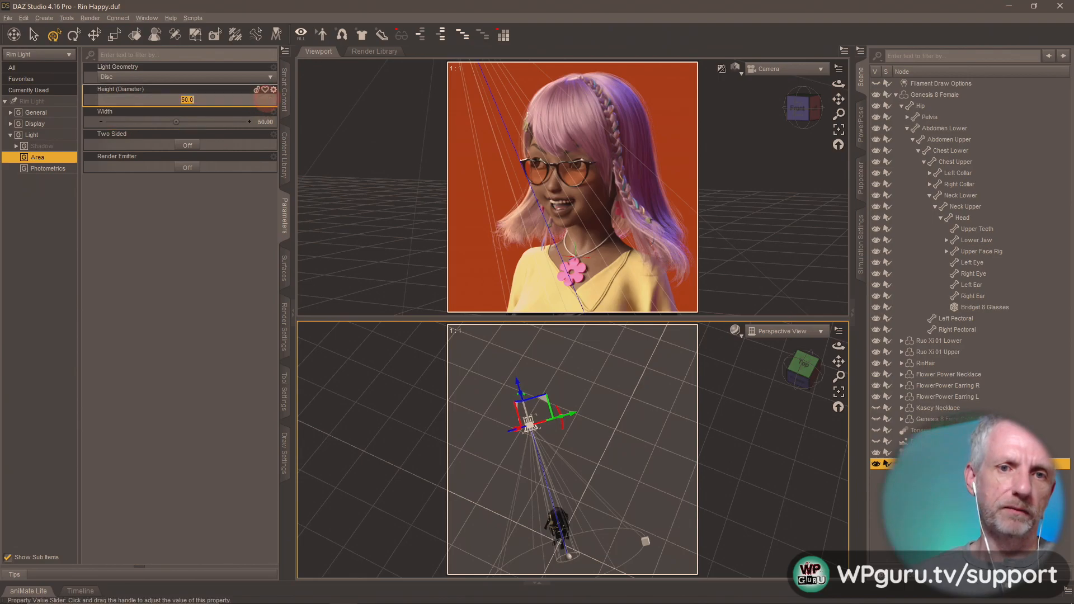
text(25)
click(263, 122)
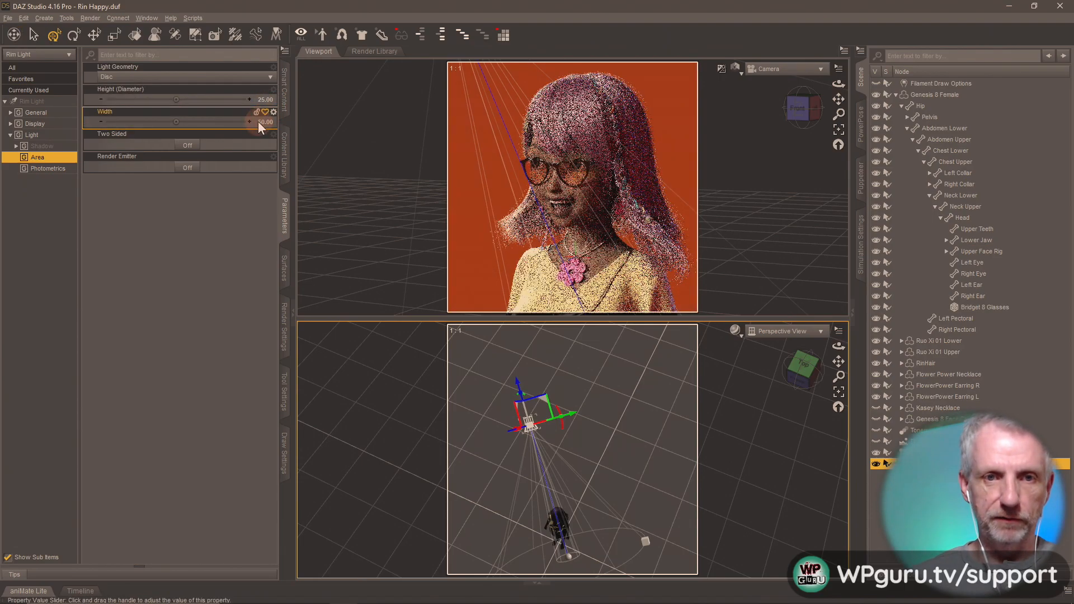
Step: Set the rim light's area width to 25
text(25)
key(Return)
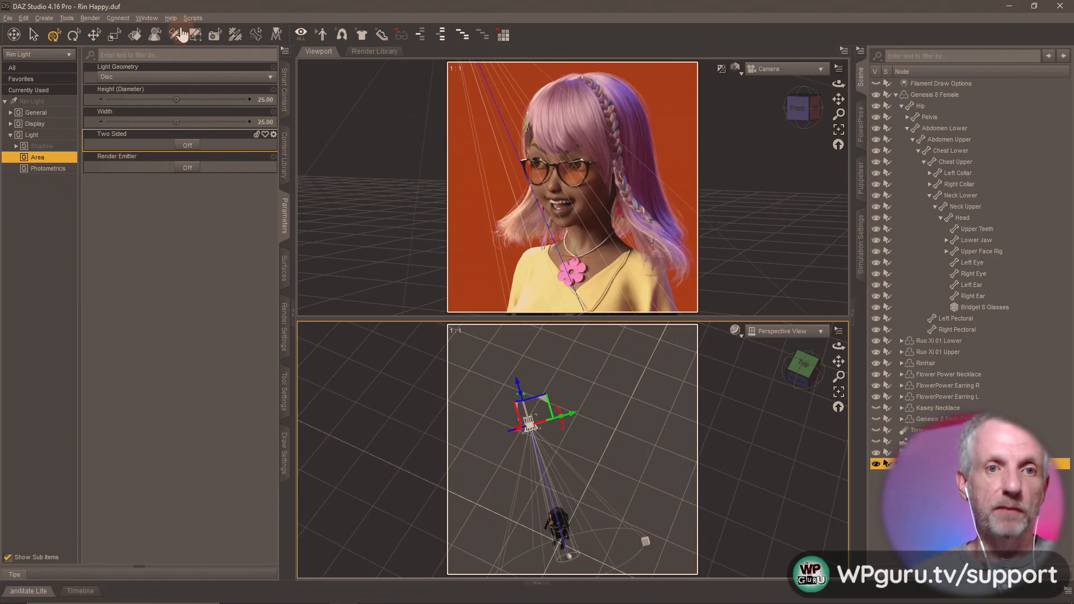
drag(635, 380, 633, 378)
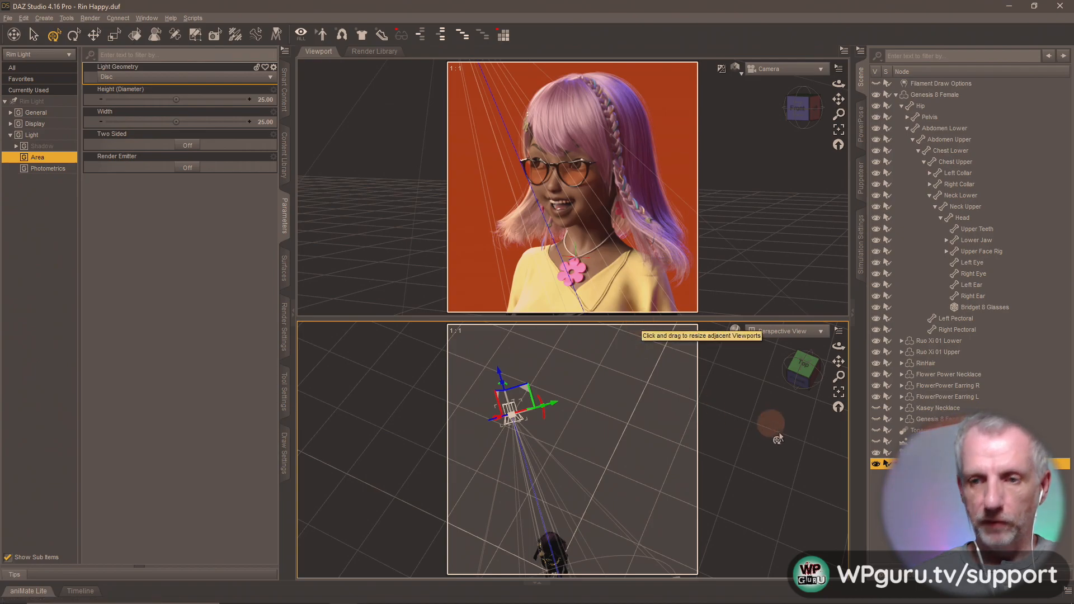
Step: Turn on depth of field for the scene camera
click(951, 452)
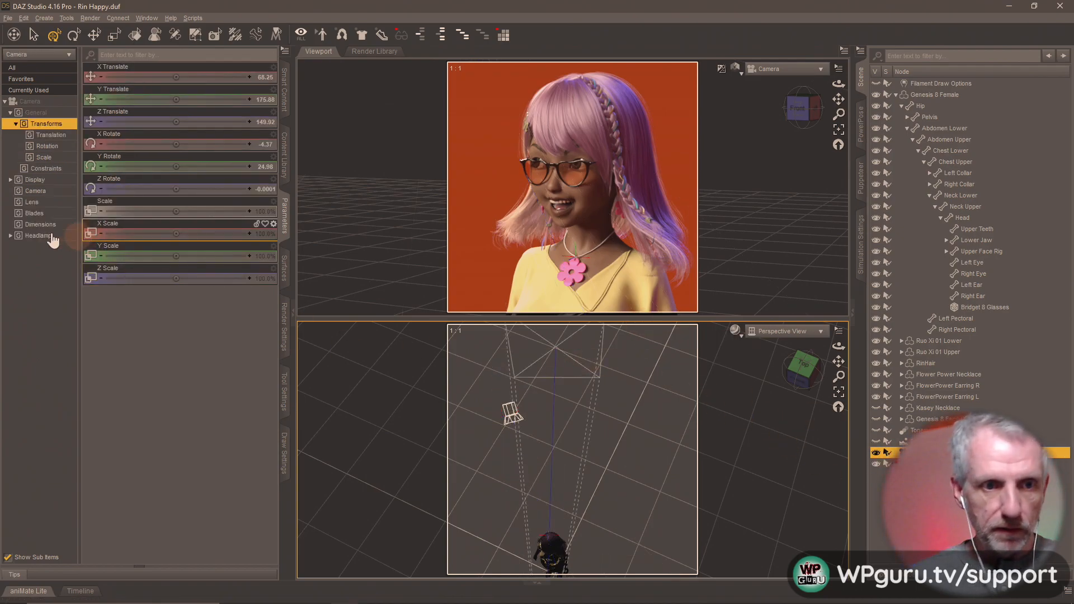
click(49, 214)
click(63, 192)
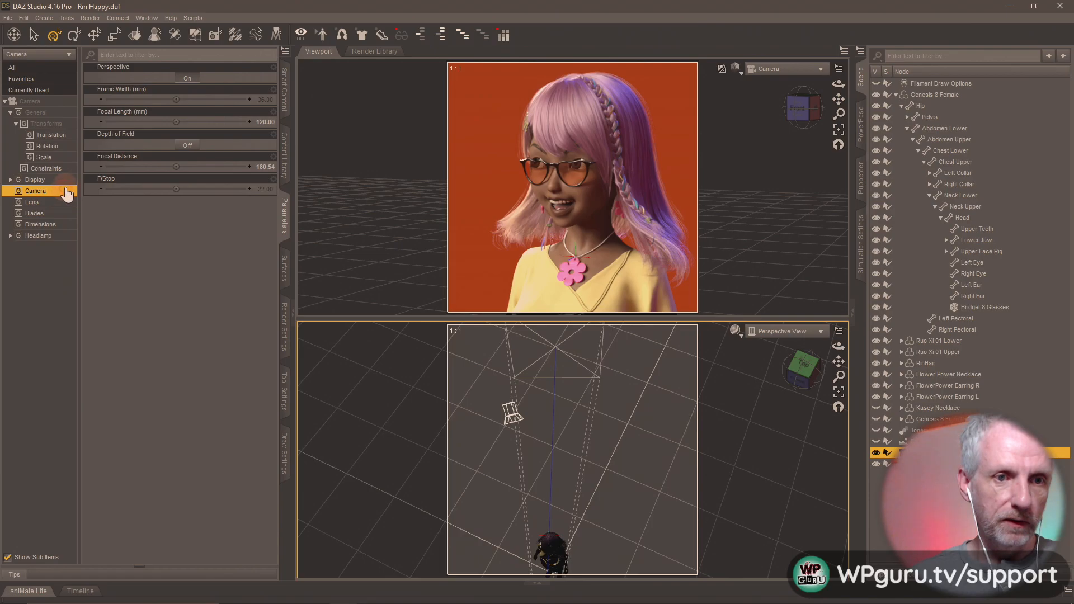
click(196, 147)
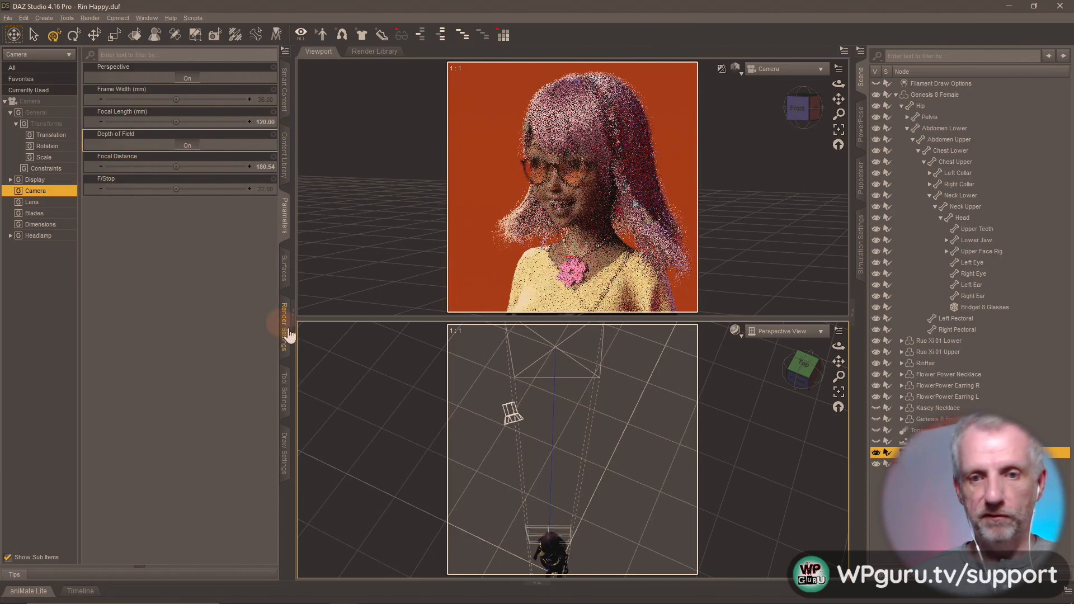
click(673, 475)
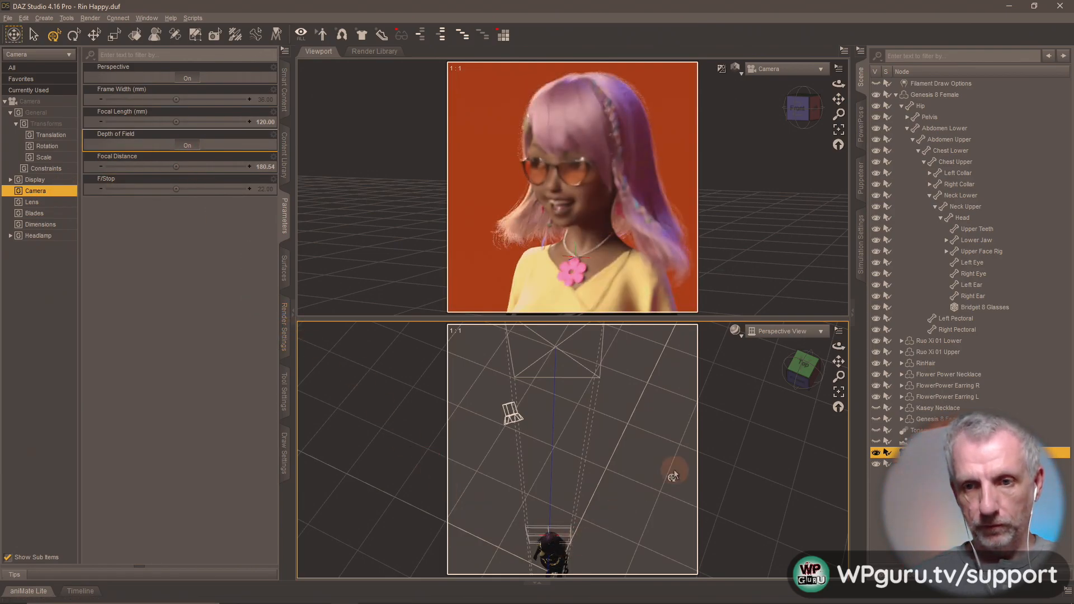
Step: Show the lower viewport from the top and reduce the camera's focal distance to about 161.07
click(811, 331)
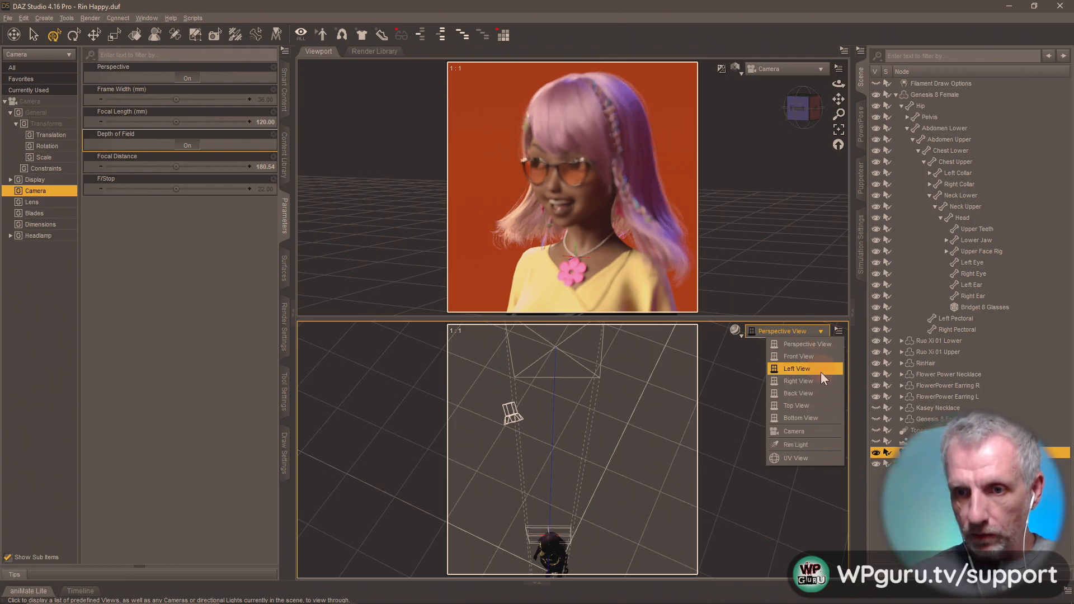
click(819, 405)
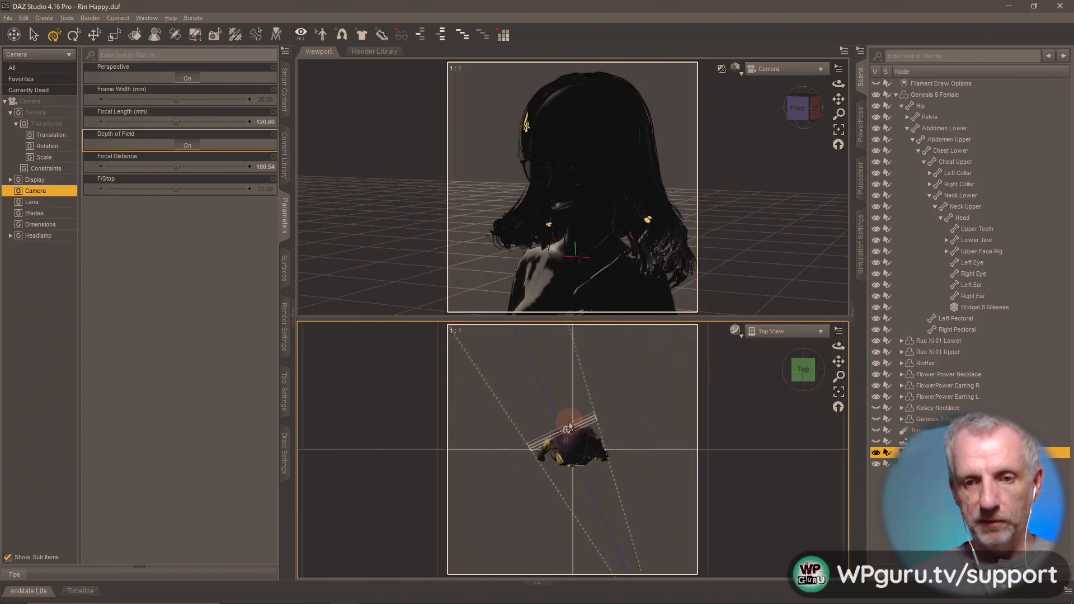
scroll(568, 428, up, 3)
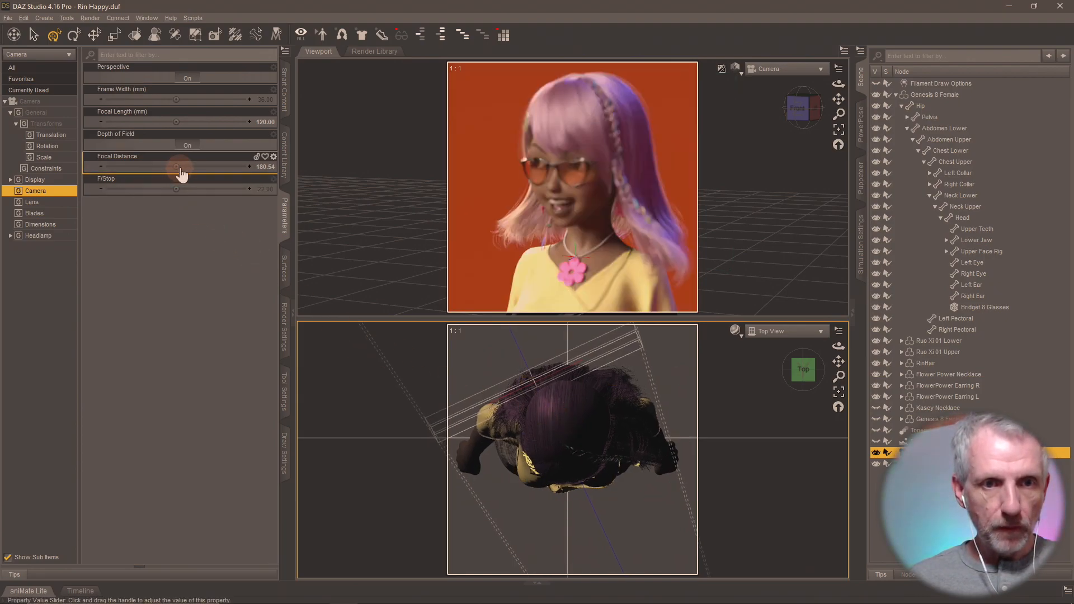
drag(176, 167, 178, 168)
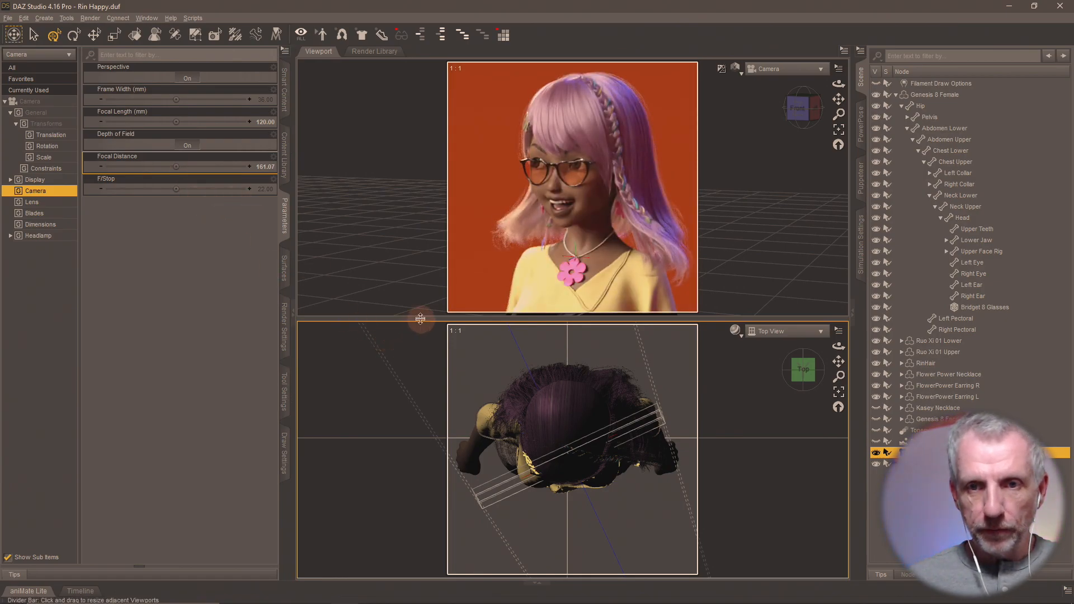
Step: Enlarge the upper viewport's preview and fine-tune the camera's focal distance to about 157.84
drag(420, 318, 448, 442)
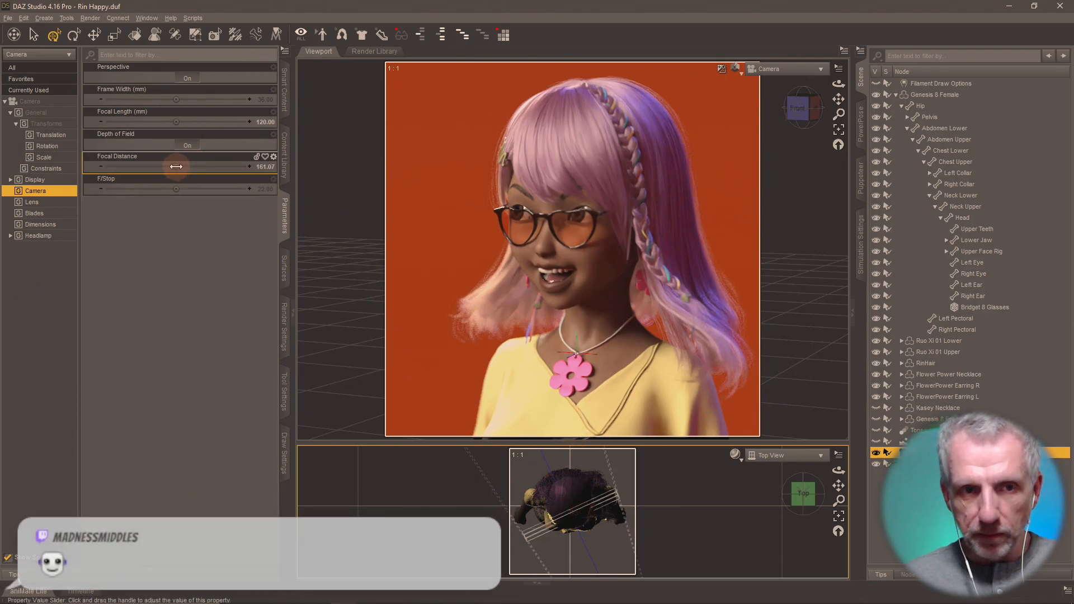
drag(176, 166, 163, 166)
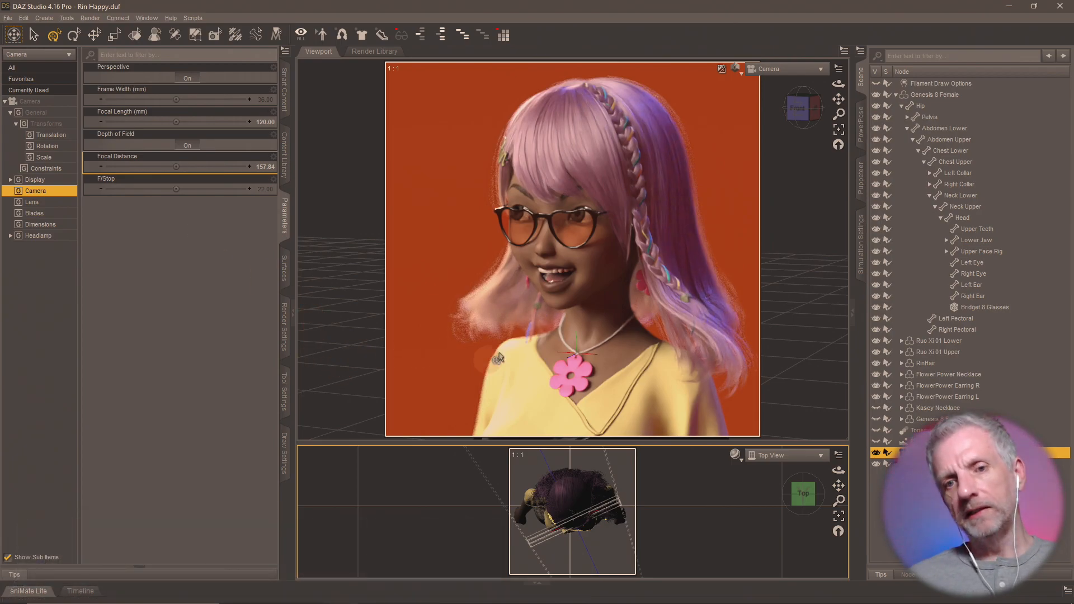
Step: Try a camera F/Stop of 12 and undo the change
click(266, 190)
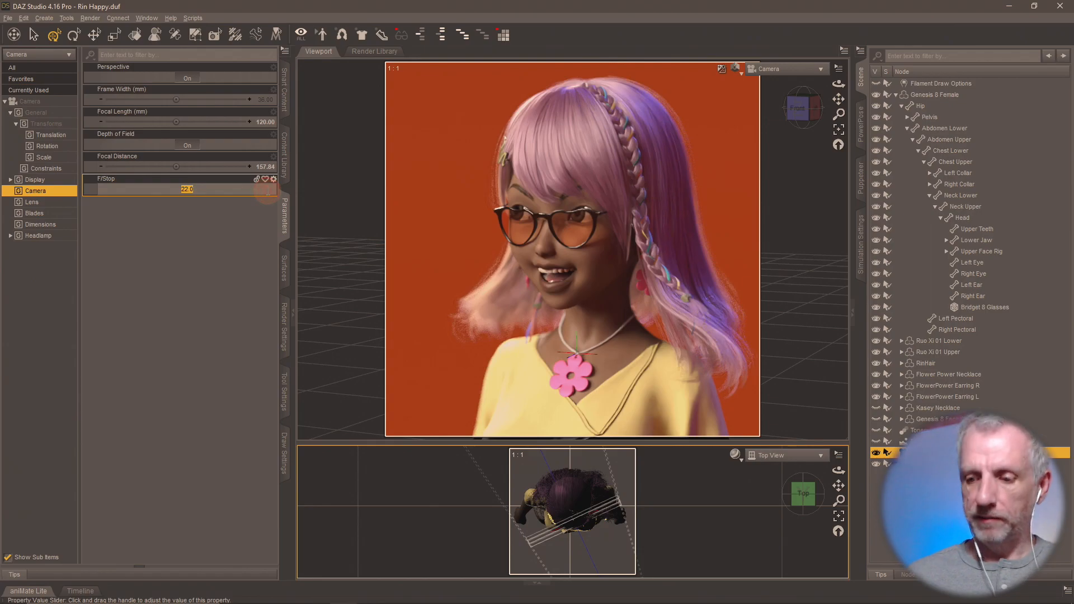
text(12)
key(Return)
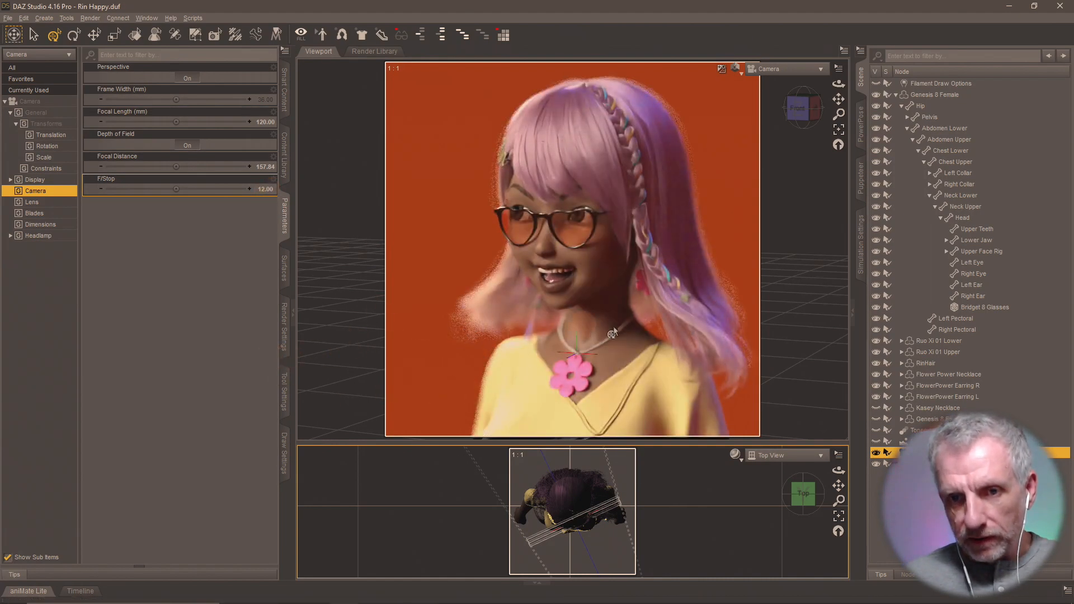
key(ctrl+z)
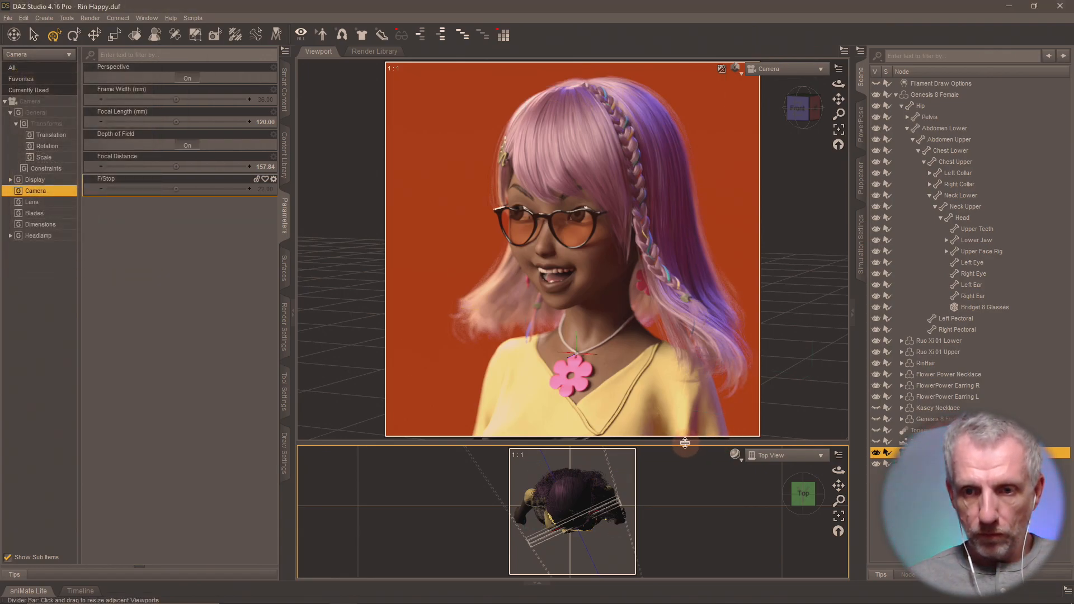
Step: Deselect the camera and change the viewport layout to a single viewport showing the camera view
drag(686, 442, 686, 334)
click(367, 112)
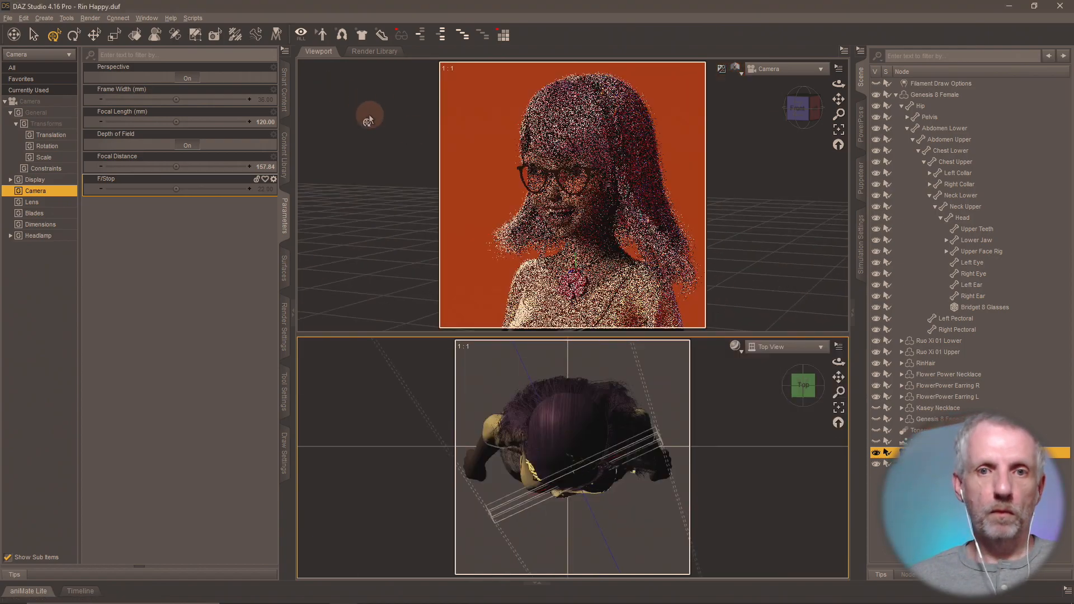
click(305, 78)
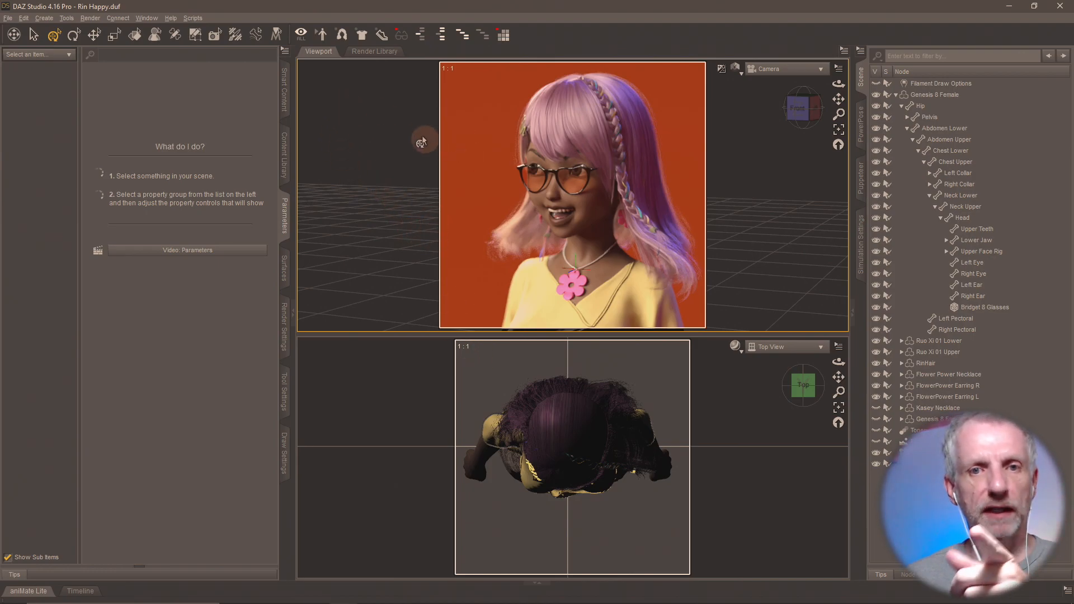
click(147, 18)
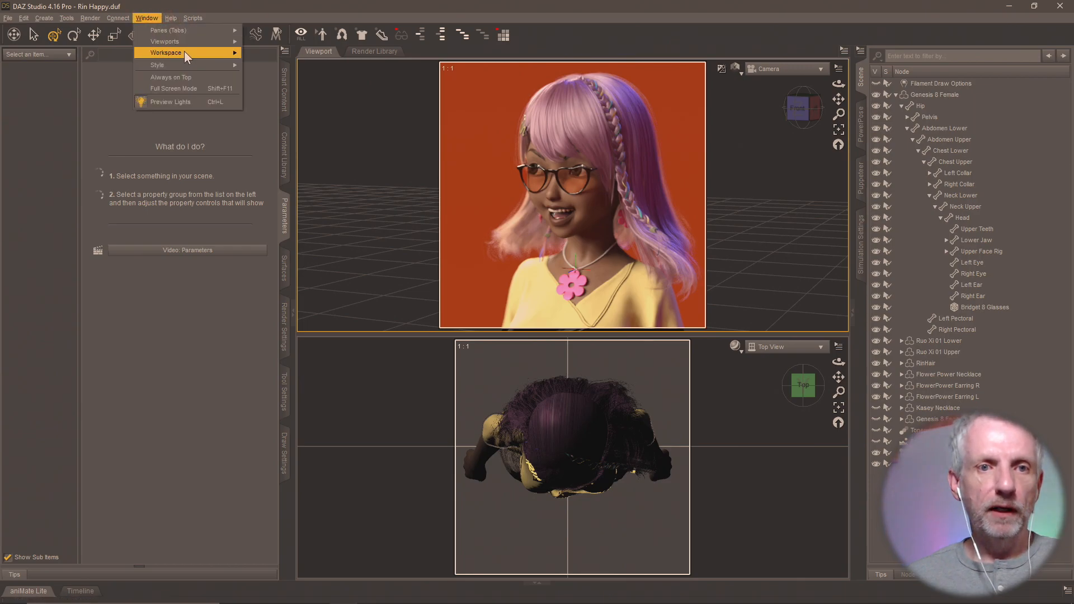
mouse_move(186, 54)
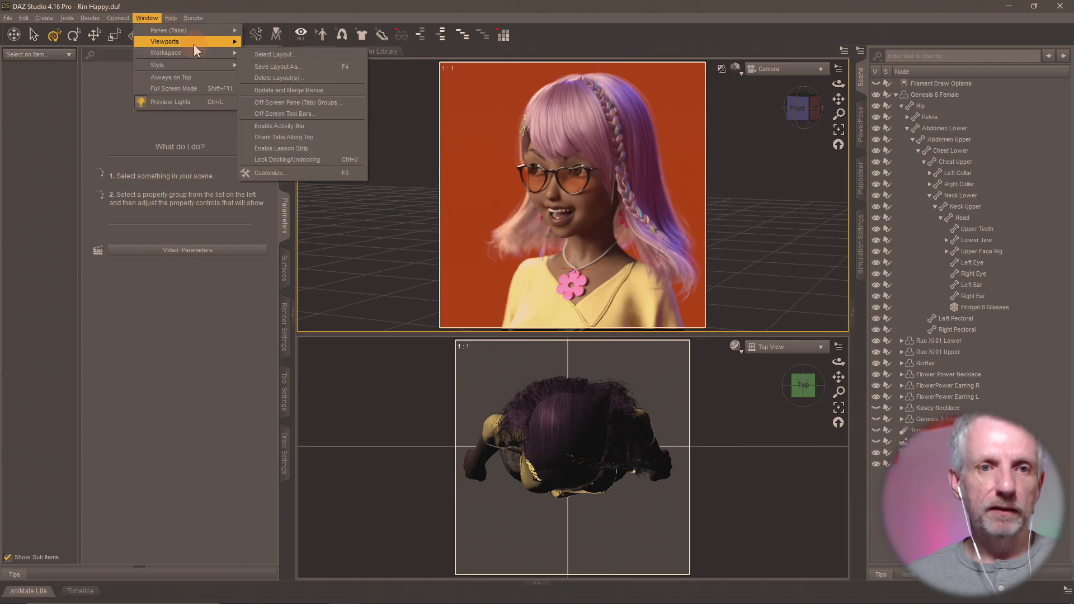
click(276, 40)
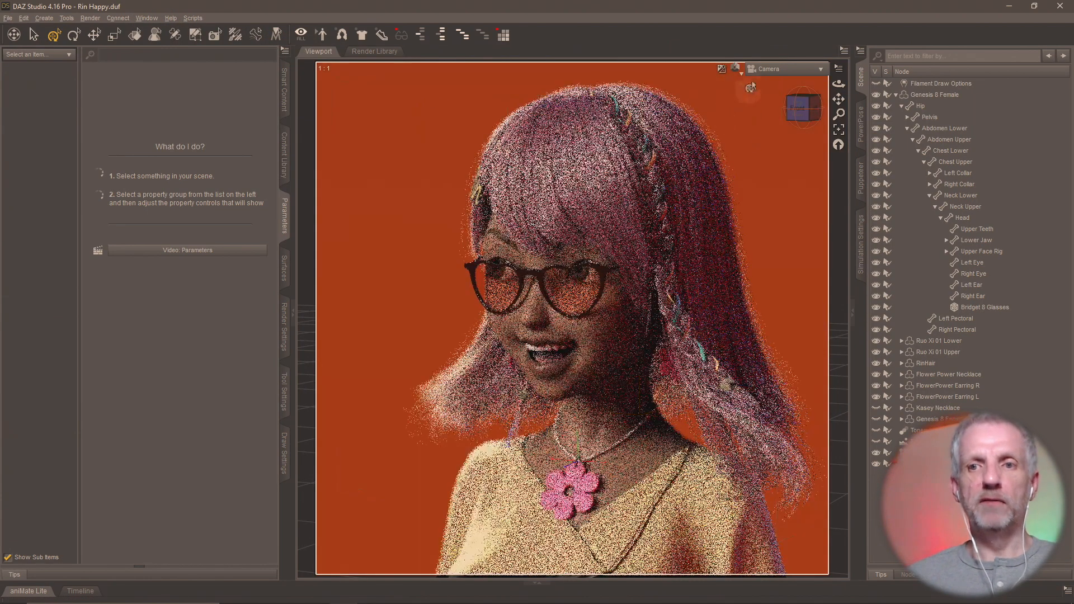
Step: Switch the viewport's draw style to Filament (PBR)
click(737, 68)
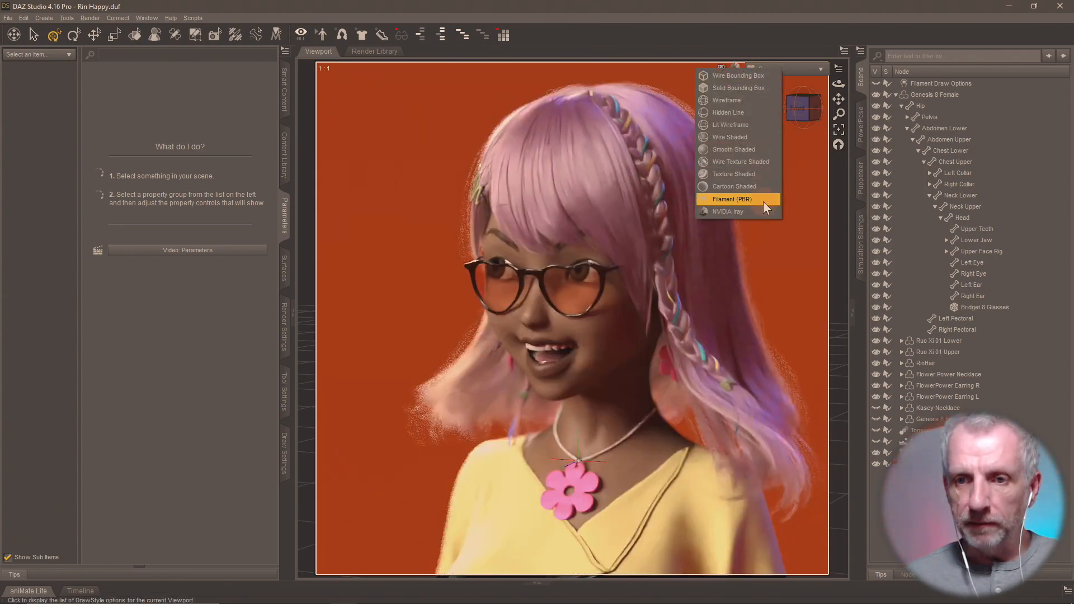
click(763, 200)
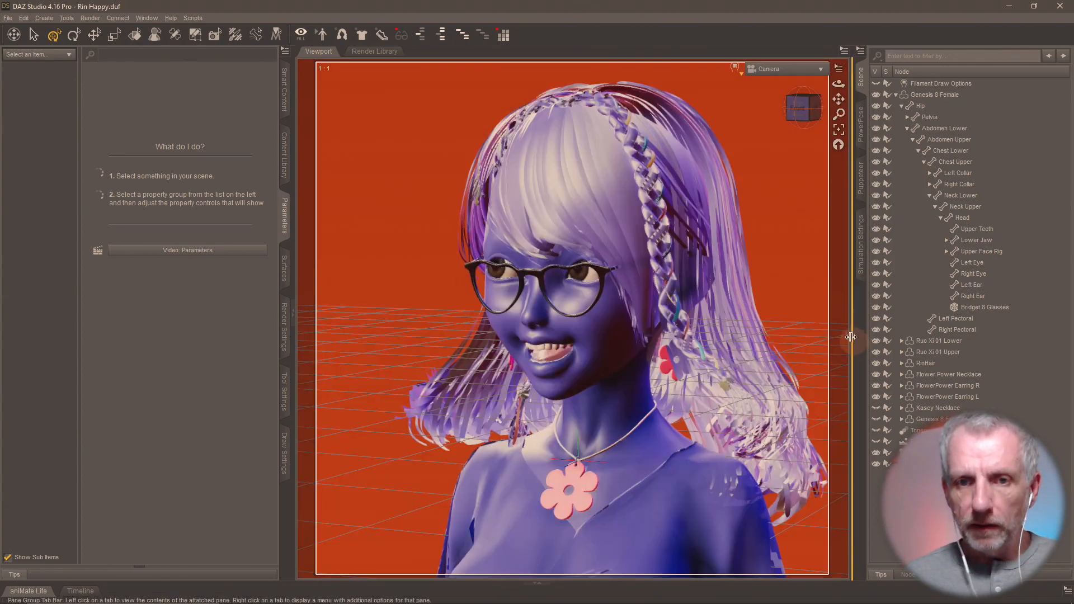
click(738, 70)
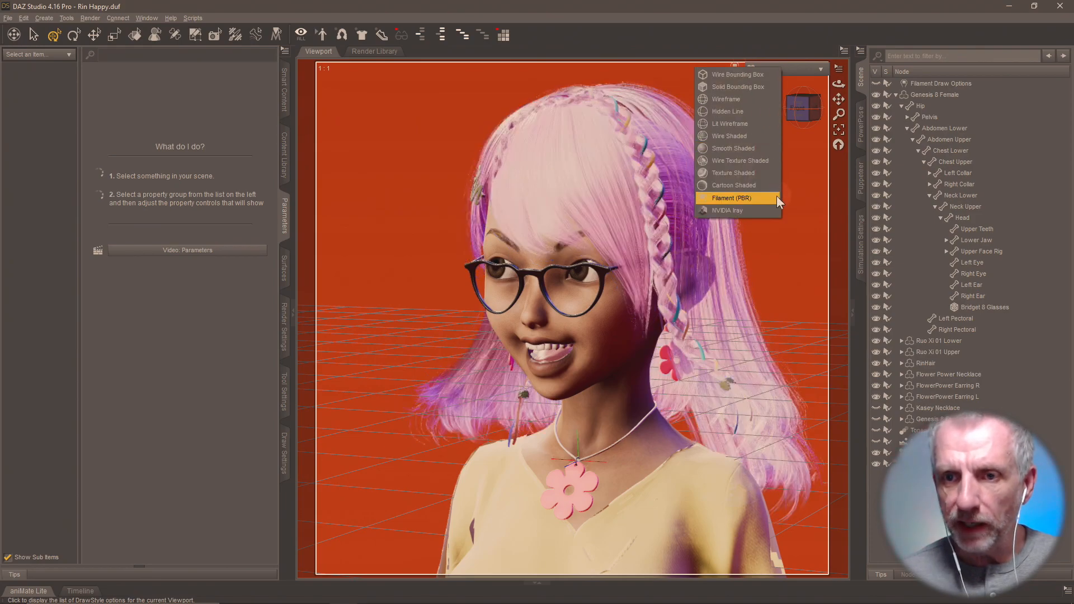
click(733, 7)
Step: Render the camera view and save the image as a PNG named Rin Preview on the Desktop
key(ctrl+r)
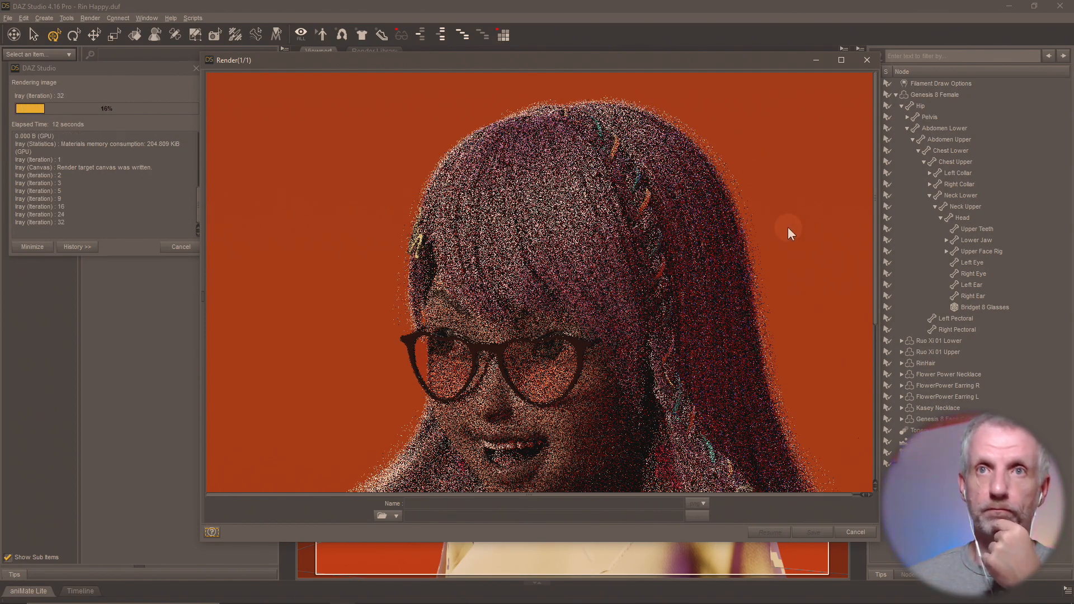
scroll(788, 227, down, 2)
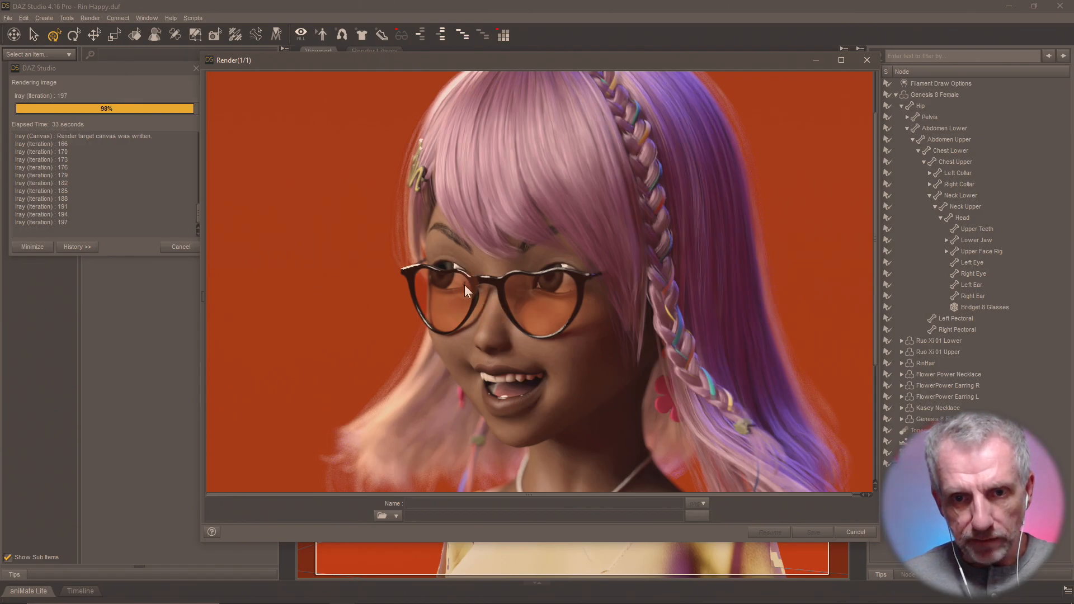
click(635, 503)
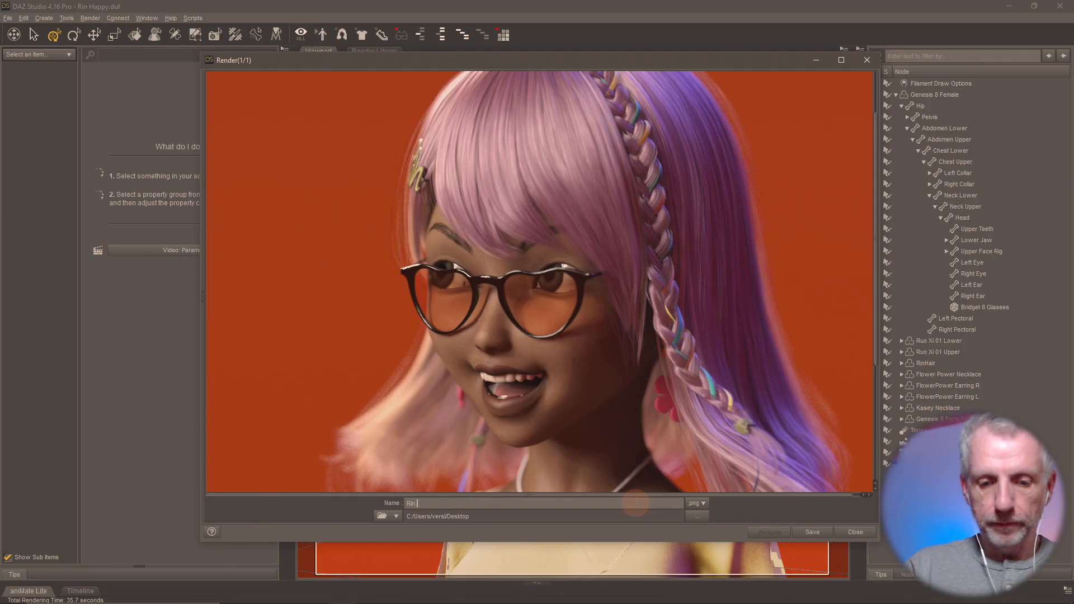
text(Rin Preview)
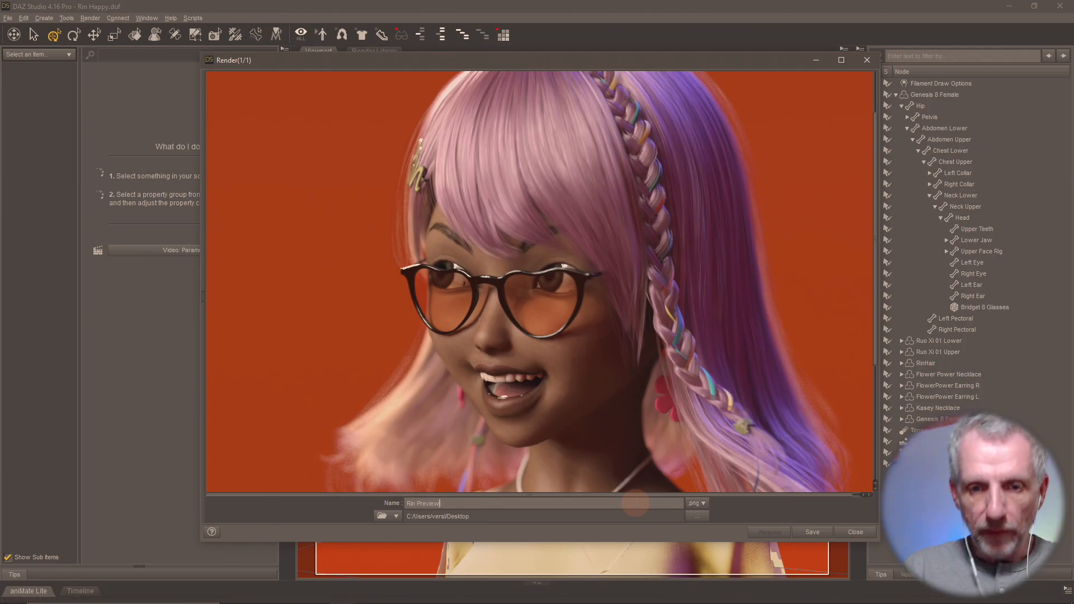
key(Return)
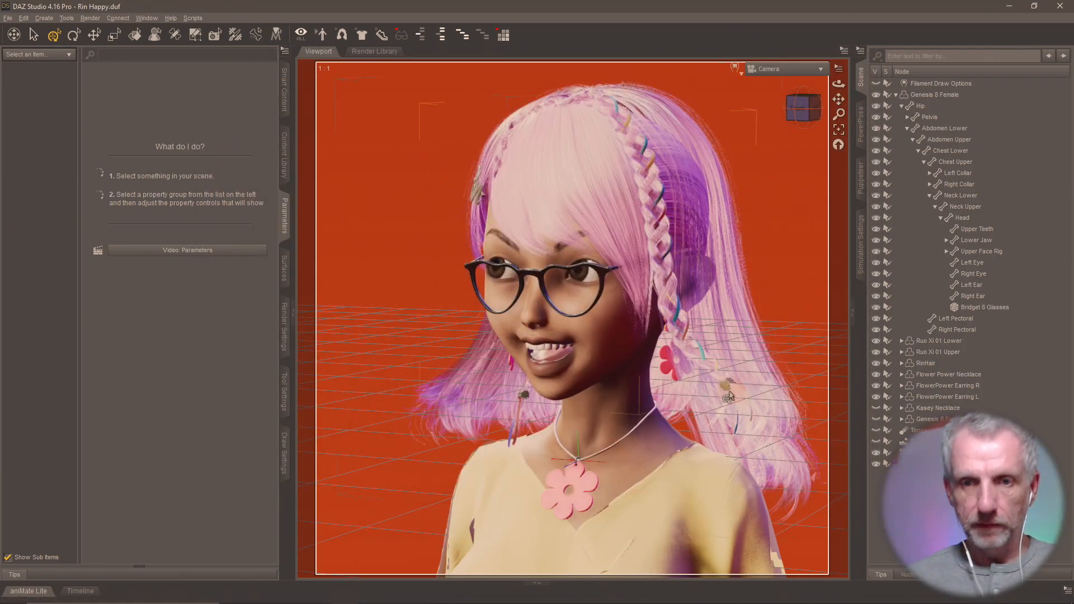
Step: Switch to Perspective View, collapse the figure's Hip hierarchy, and select and frame RinHair
click(786, 69)
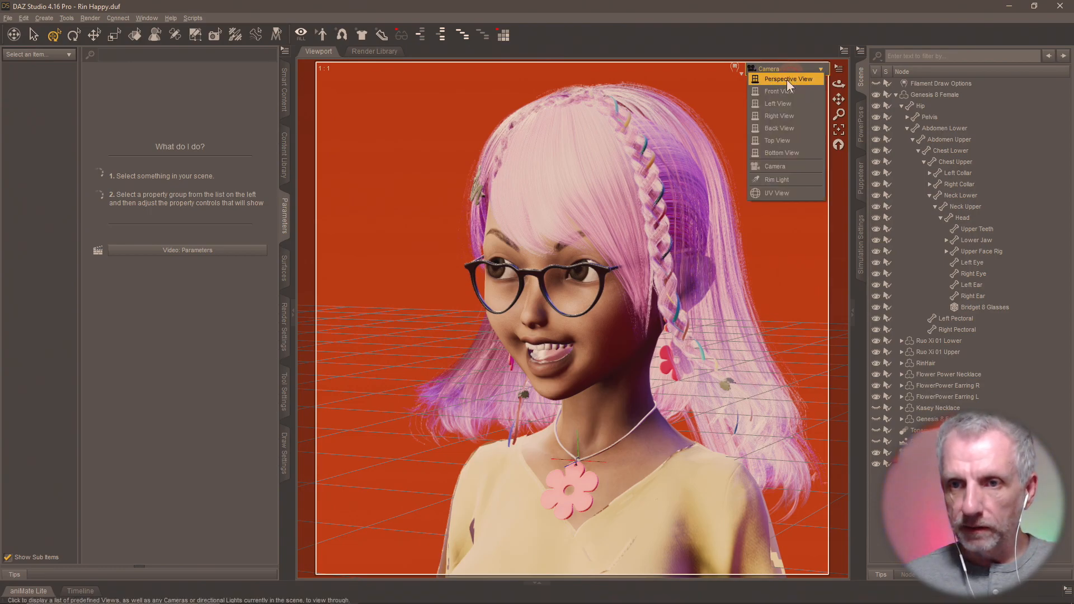
click(787, 78)
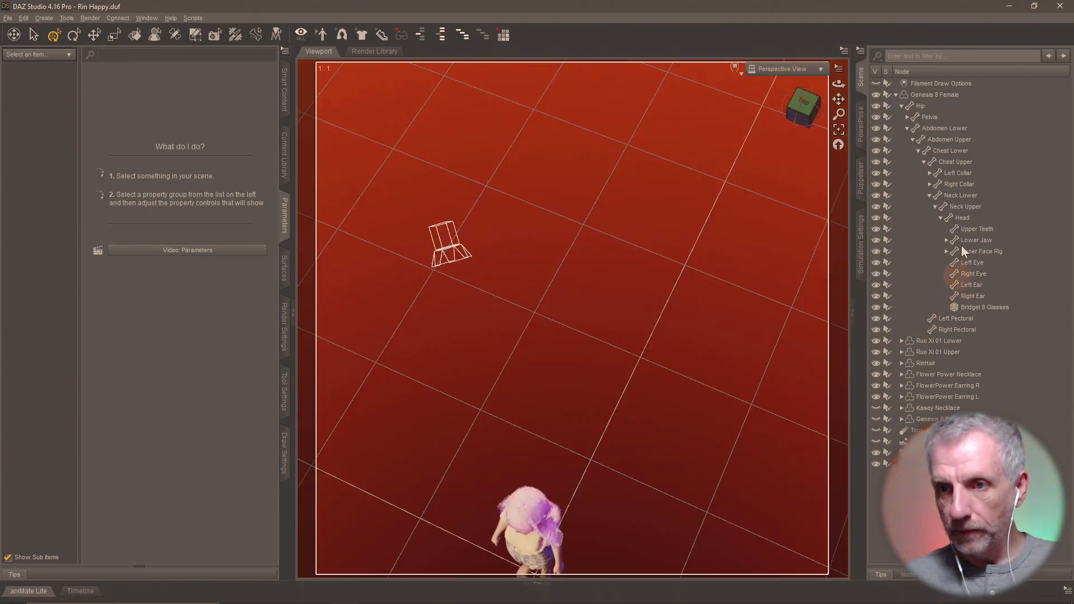
click(901, 106)
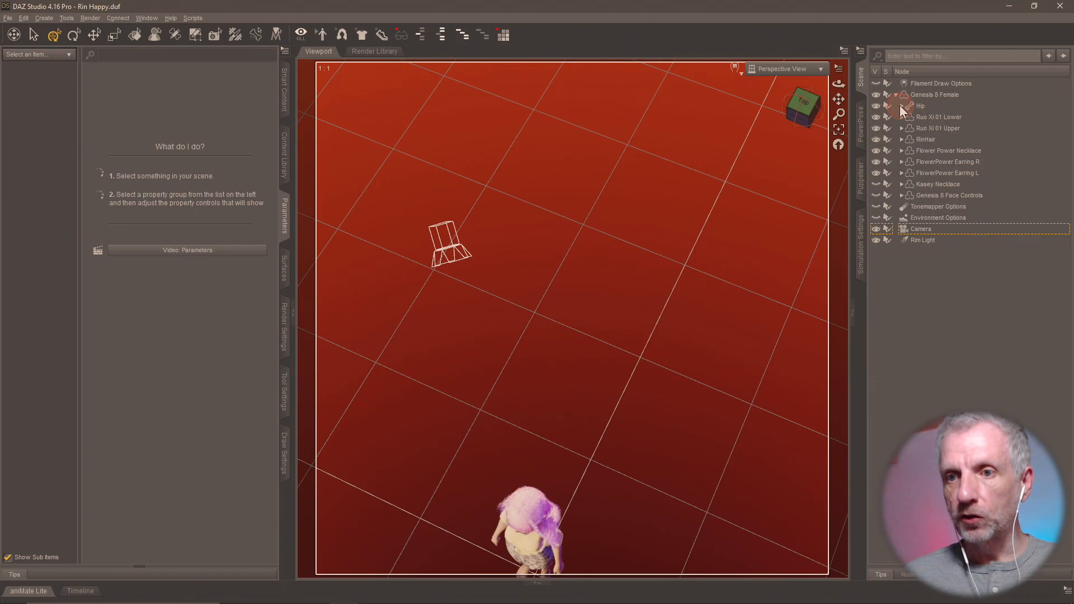
click(923, 140)
key(ctrl+f)
alt+drag(622, 339, 615, 392)
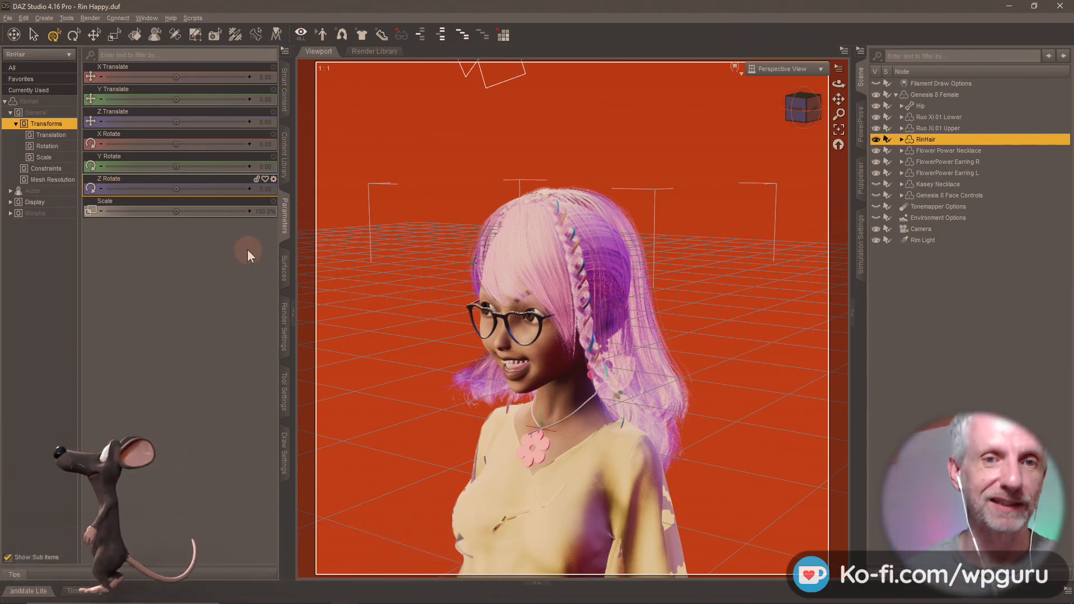
Step: Select all RinHair surfaces and filter their properties by "cut" to show Cutout Opacity
click(285, 268)
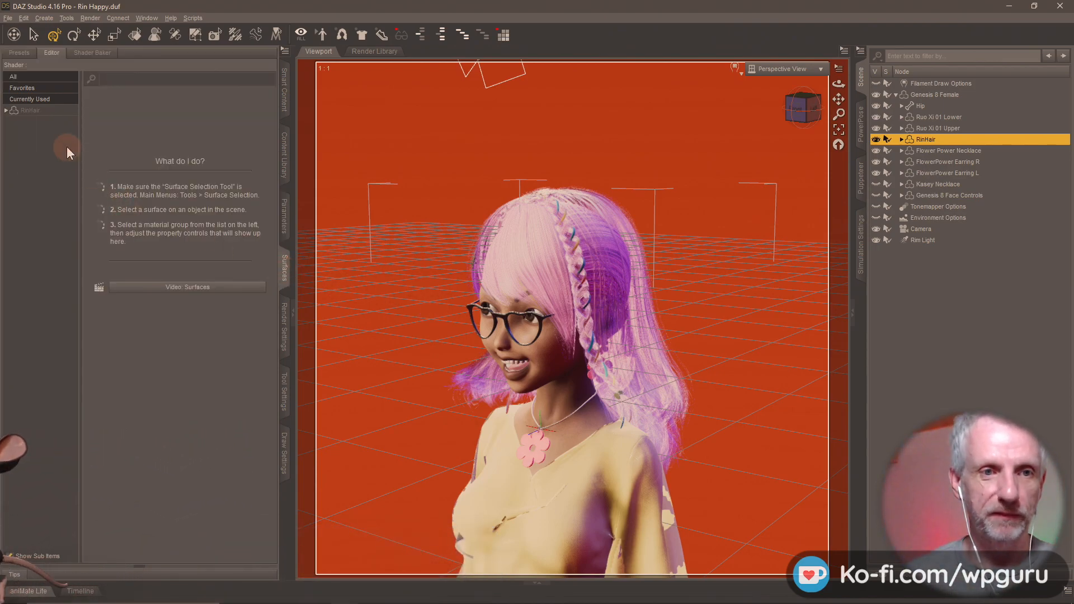
click(12, 110)
click(6, 110)
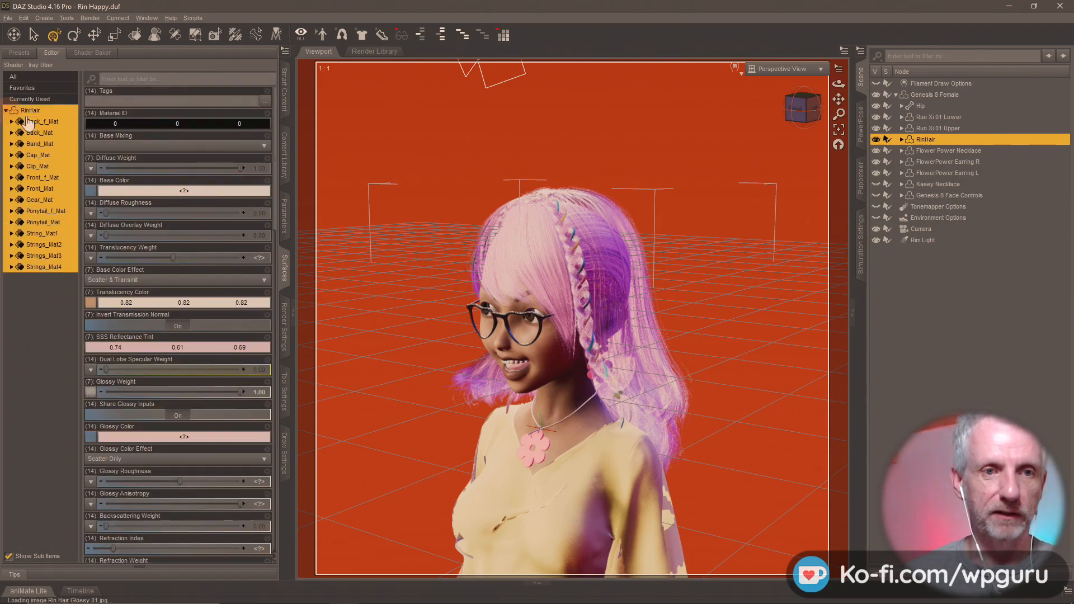
click(202, 79)
text(cut)
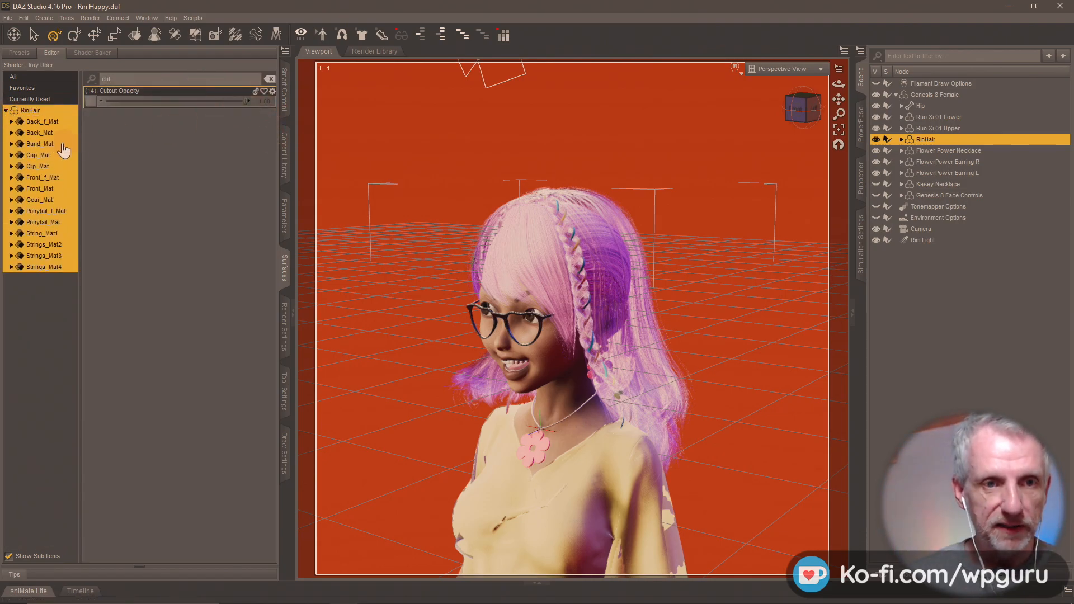
Step: Set the Cutout Opacity of all selected RinHair surfaces to 0.99 and inspect the hair up close
click(261, 102)
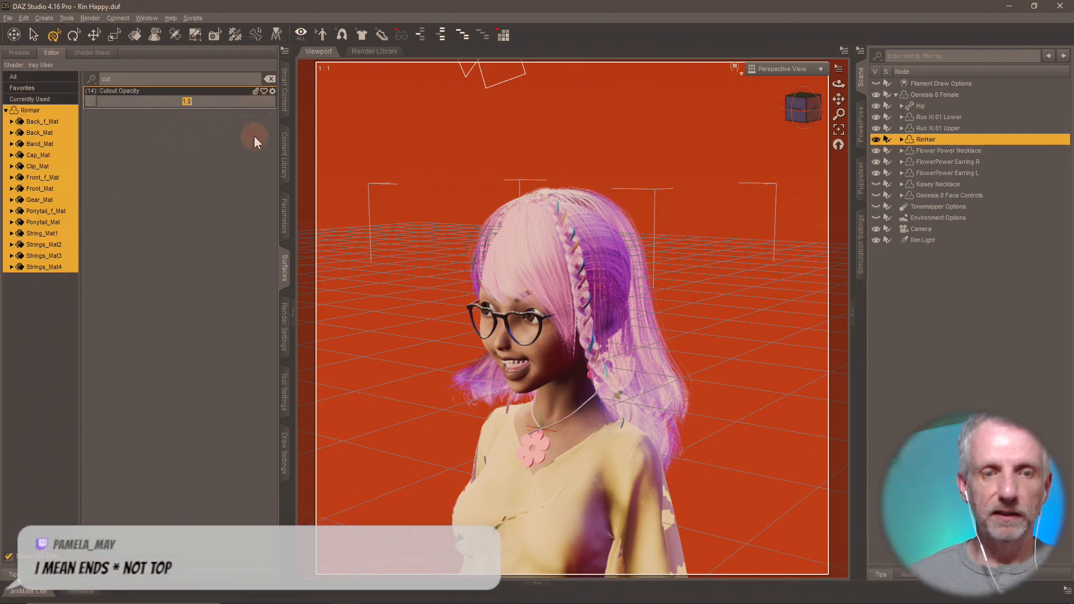
text(.99)
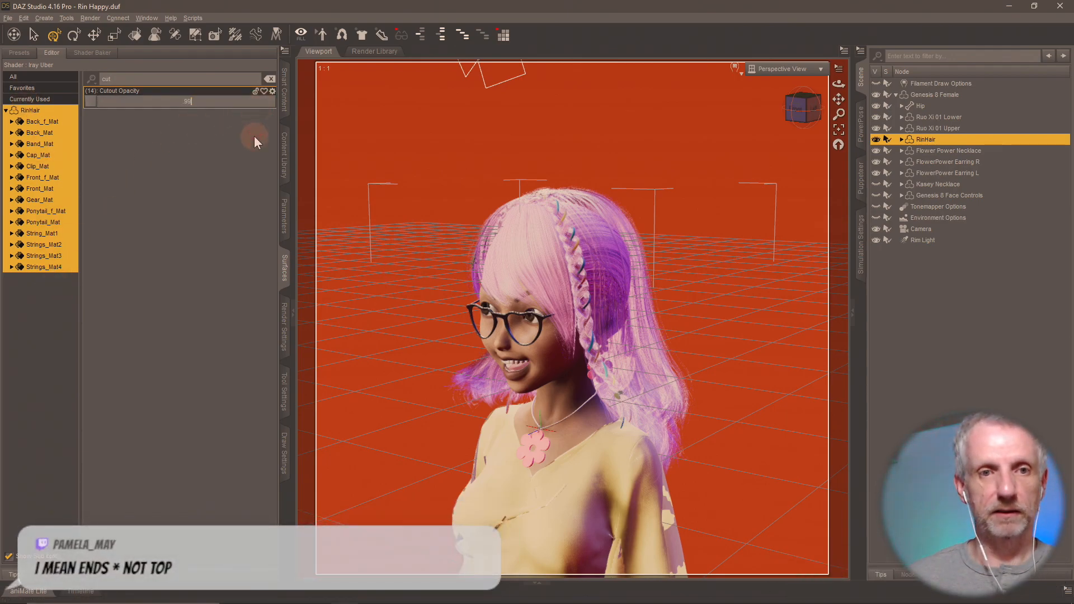
key(Return)
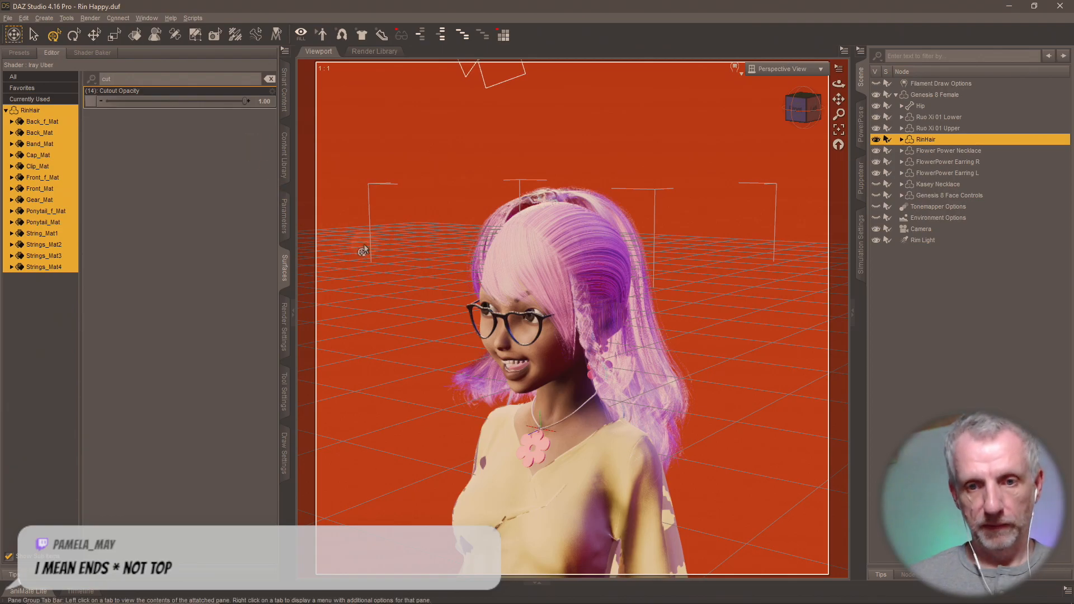
click(264, 100)
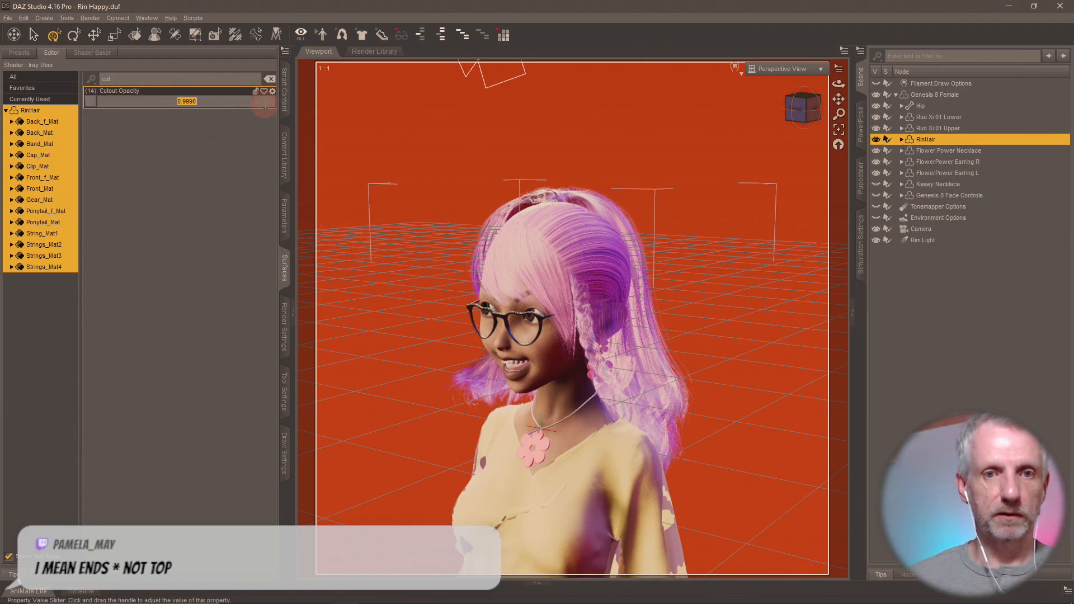
key(BackSpace)
text(0.99)
key(Return)
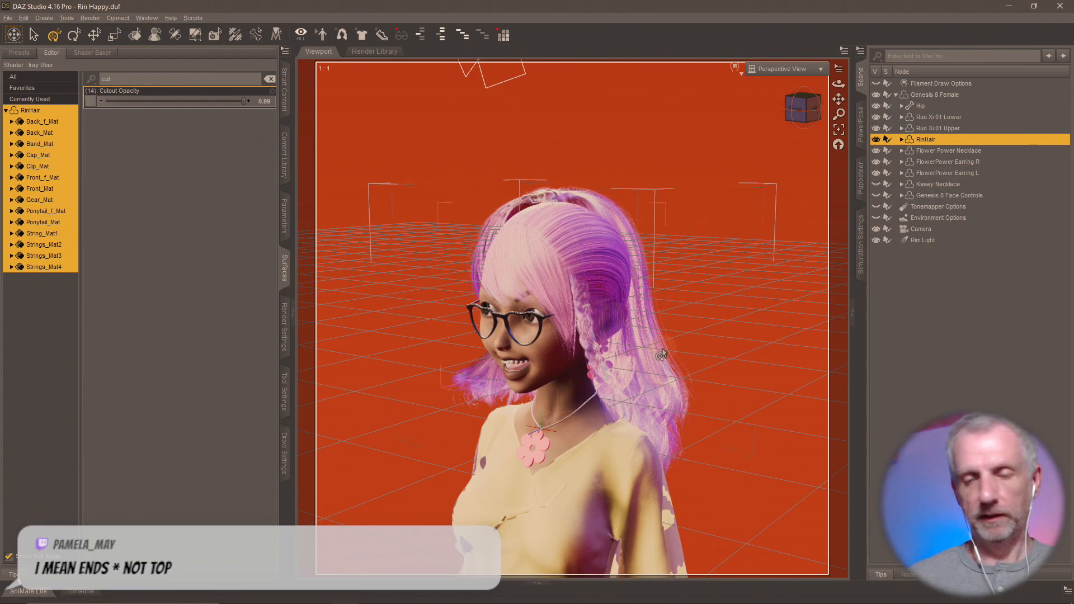
scroll(671, 375, up, 3)
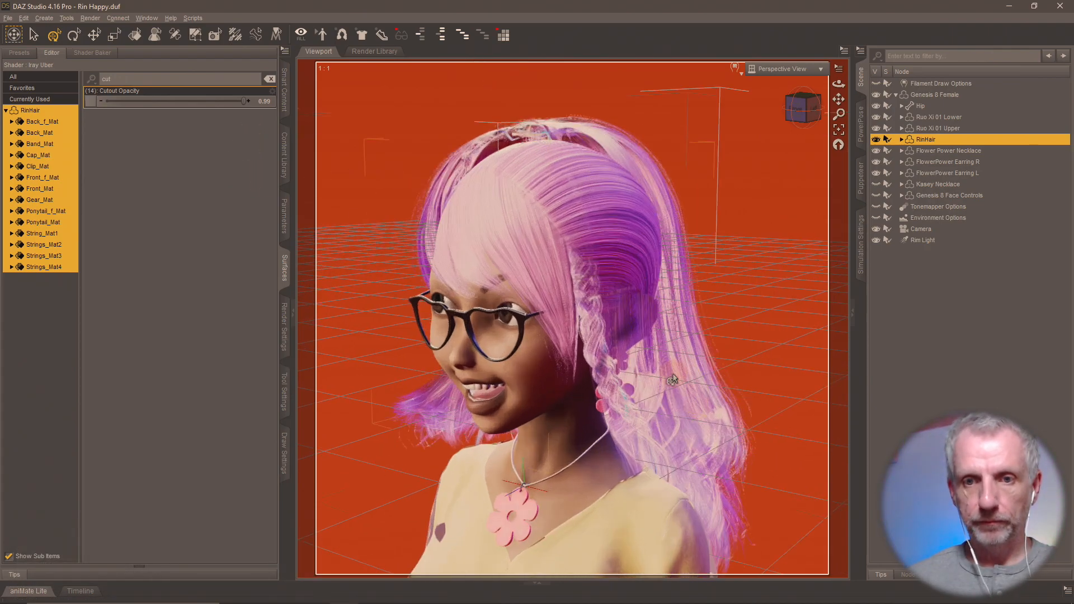
scroll(673, 380, up, 2)
ctrl+alt+drag(673, 380, 860, 301)
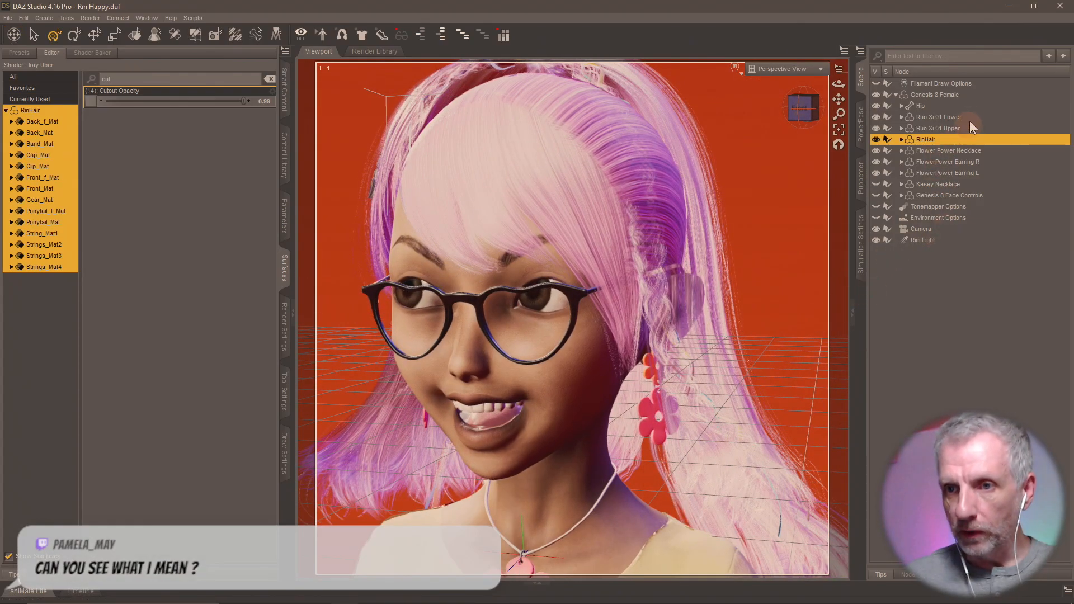
Step: Select Genesis 8 Female, find the Rin for Genesis 8 Female materials by filtering for "rin", and apply Rin All Maps
click(941, 96)
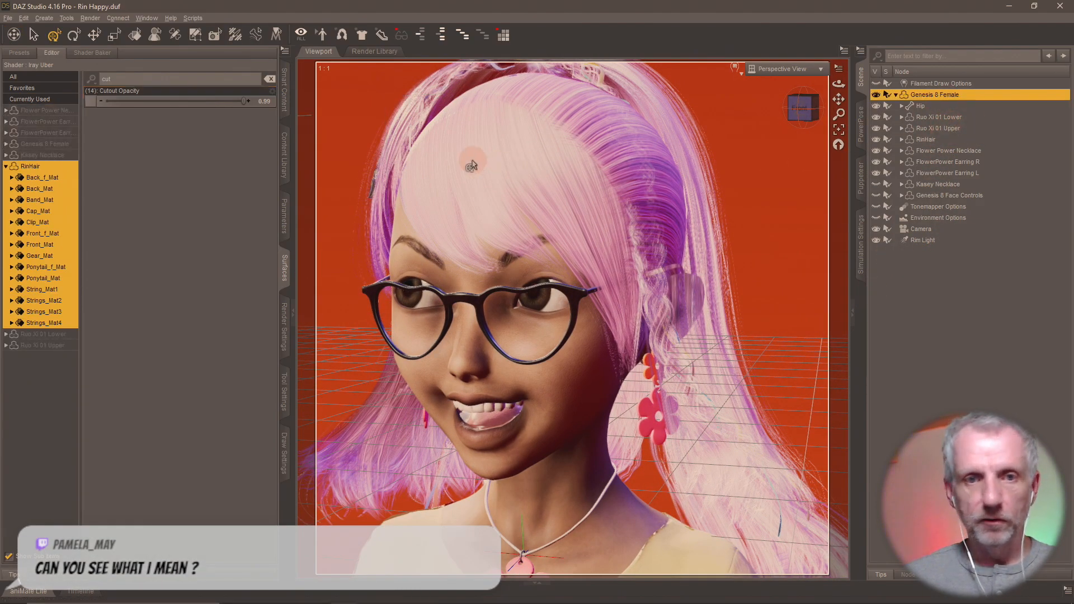
click(289, 104)
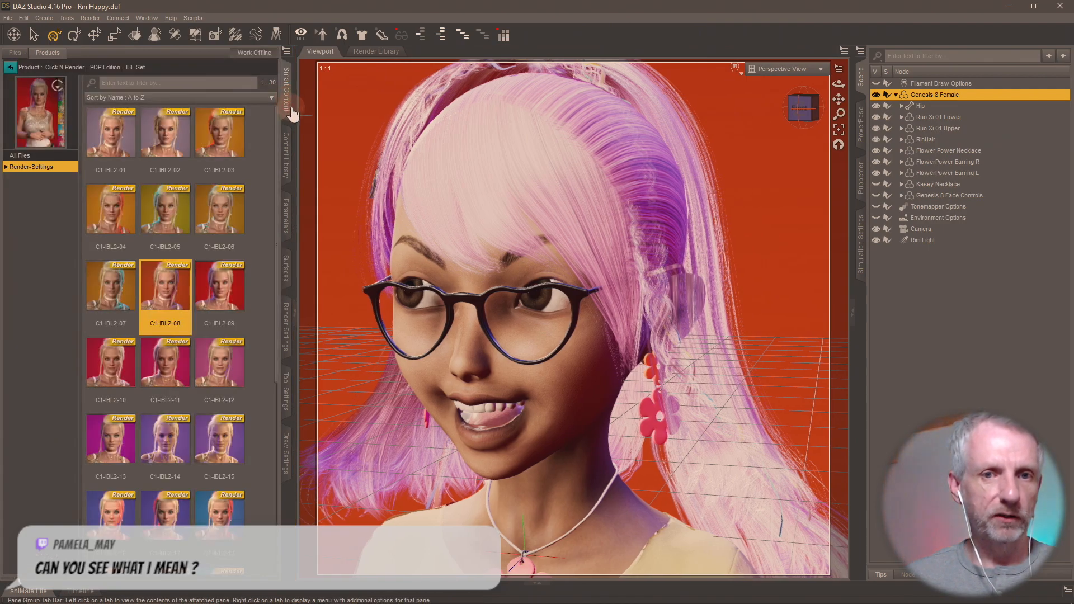
drag(292, 111, 276, 112)
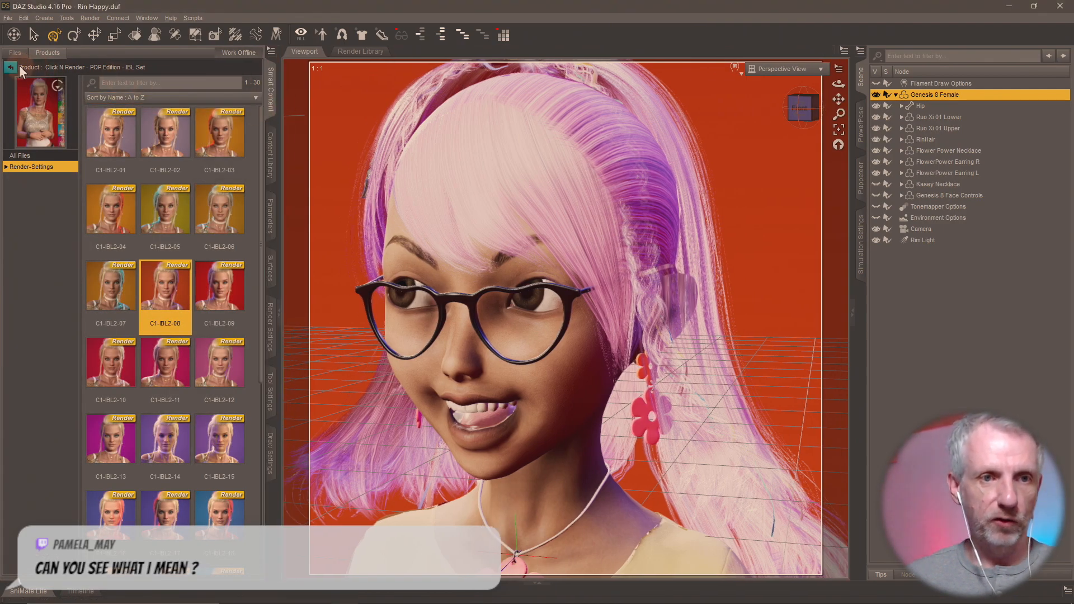
click(10, 68)
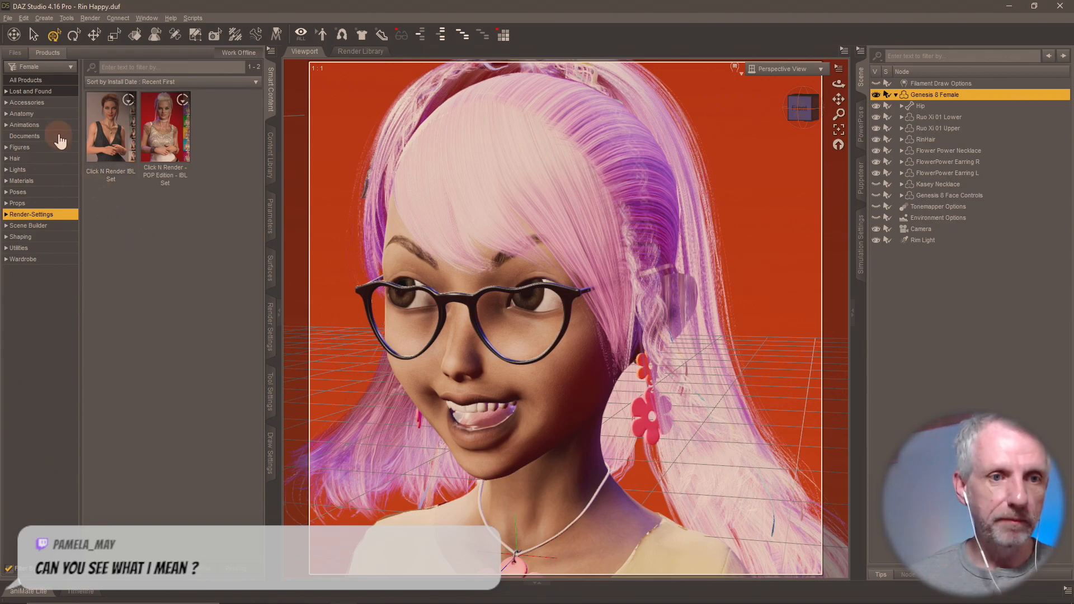
click(55, 181)
click(192, 67)
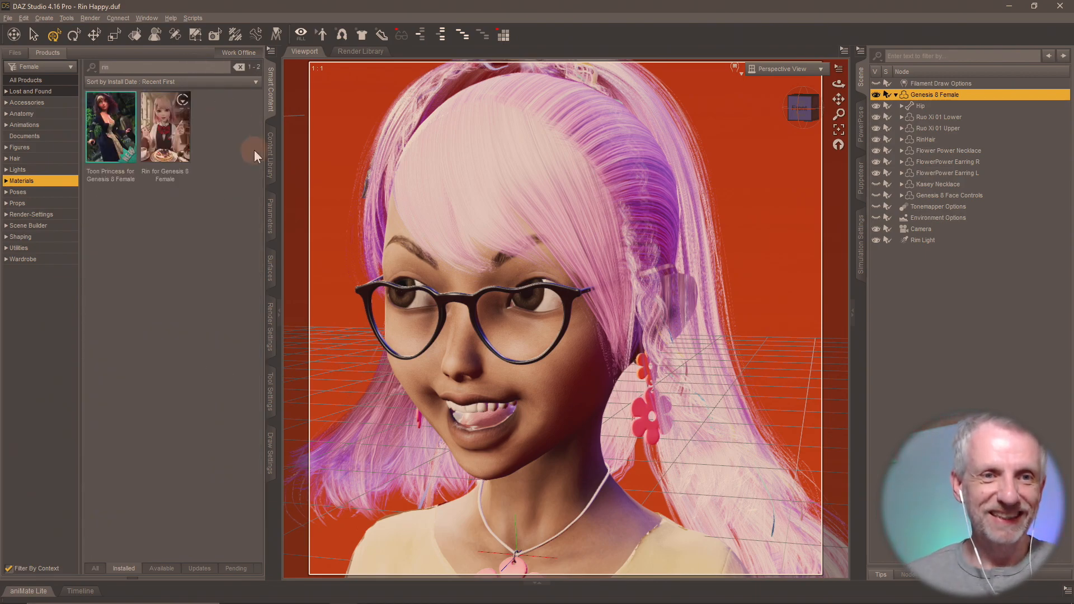
click(165, 128)
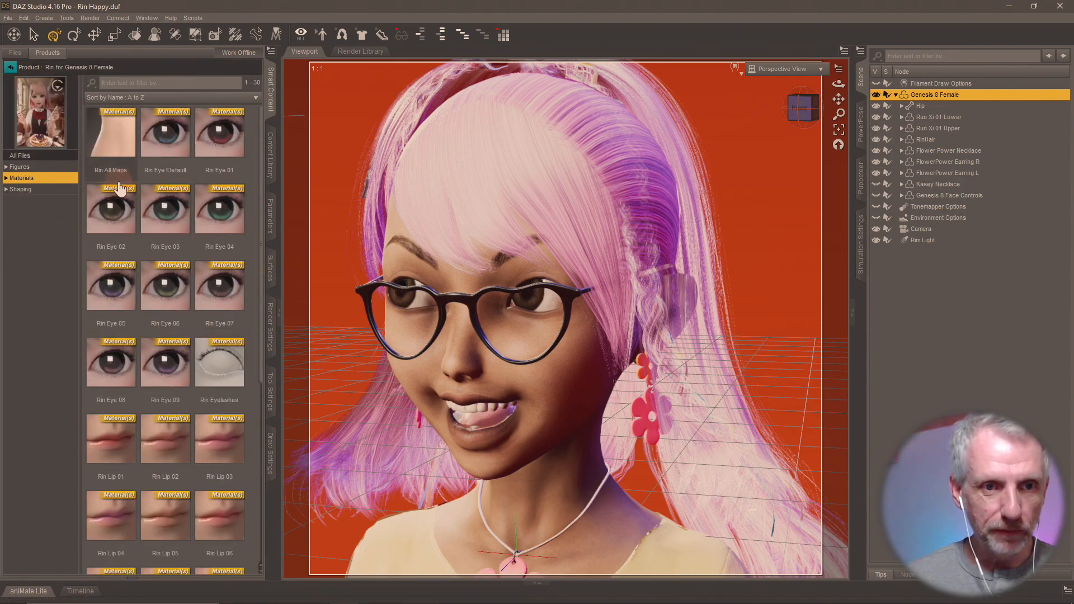
double_click(112, 135)
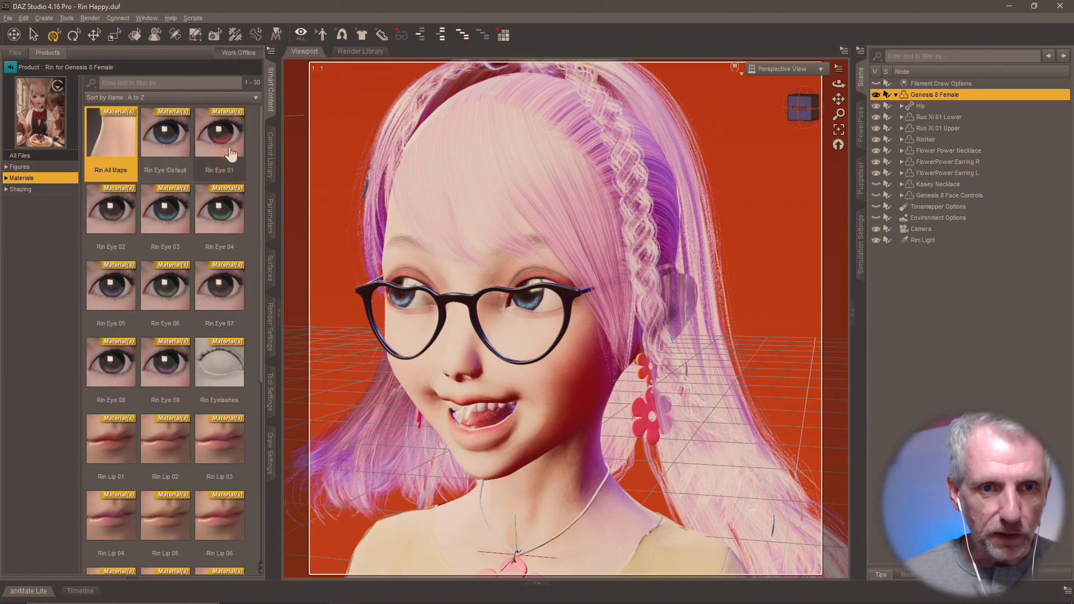
Step: Try the Rin Eye 01, 04, 03 and 02 materials on the figure and settle on Rin Eye 09
mouse_move(231, 149)
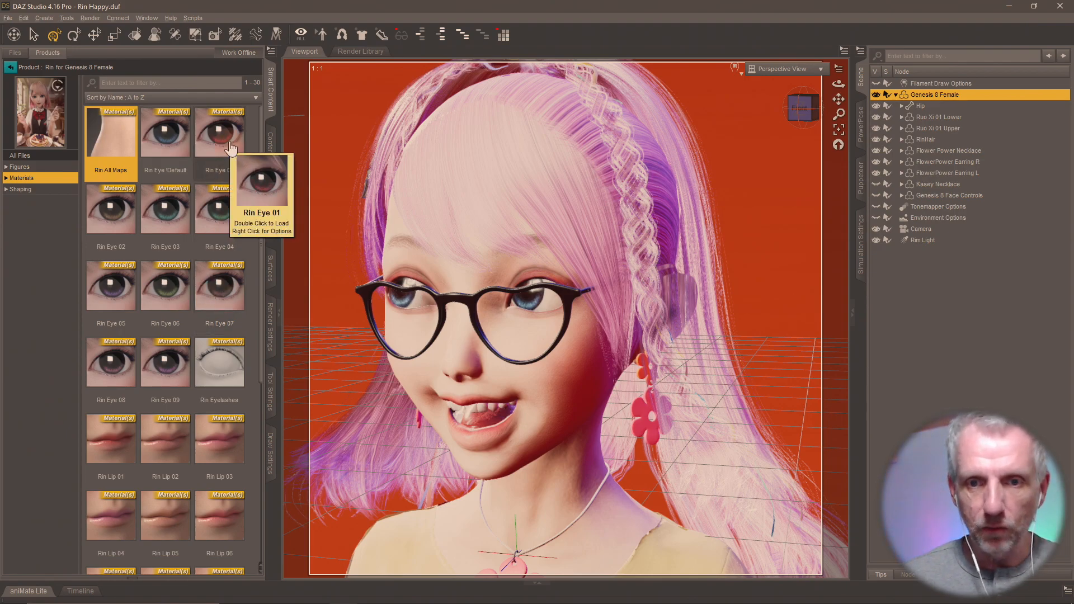
double_click(232, 148)
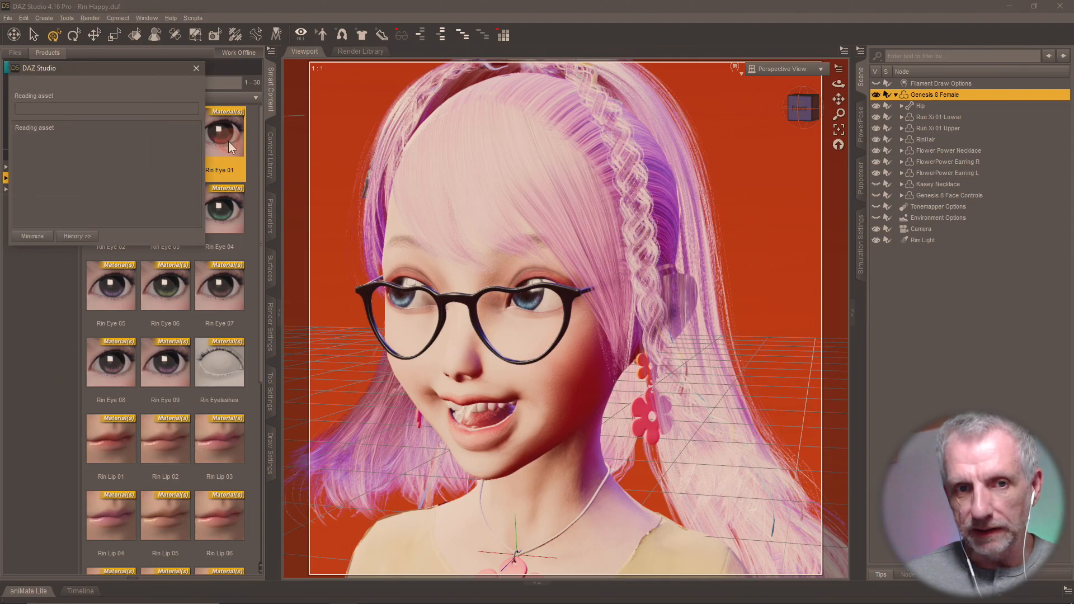
double_click(218, 220)
double_click(167, 218)
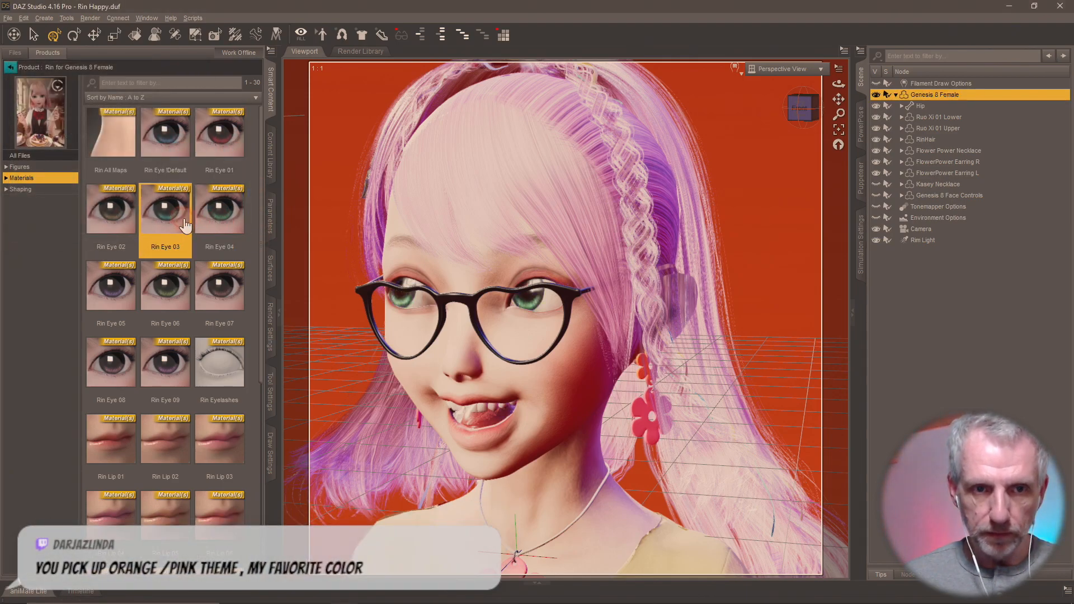
double_click(101, 224)
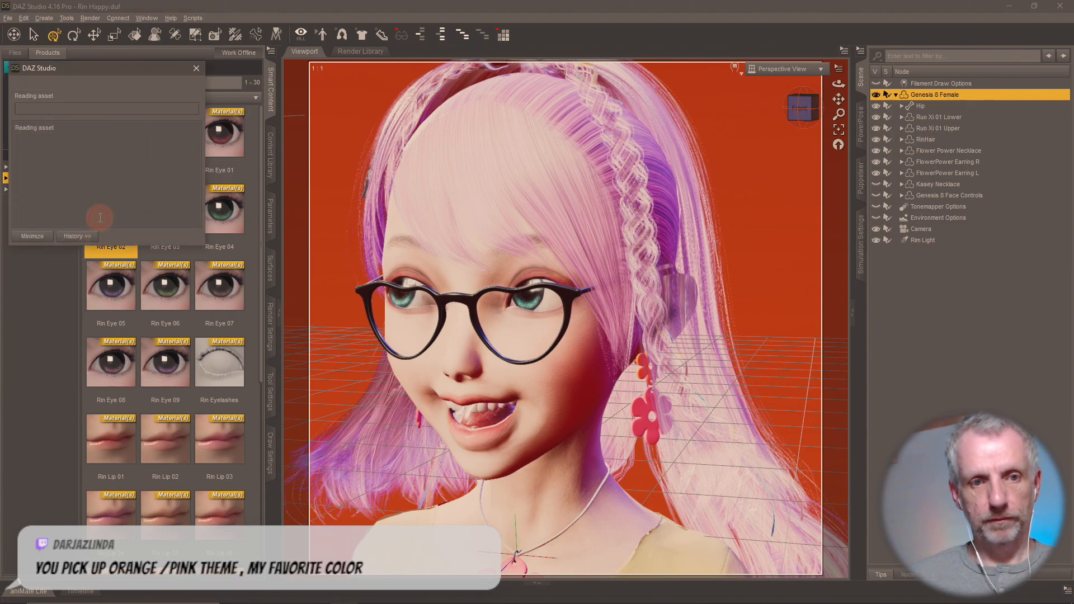
double_click(166, 371)
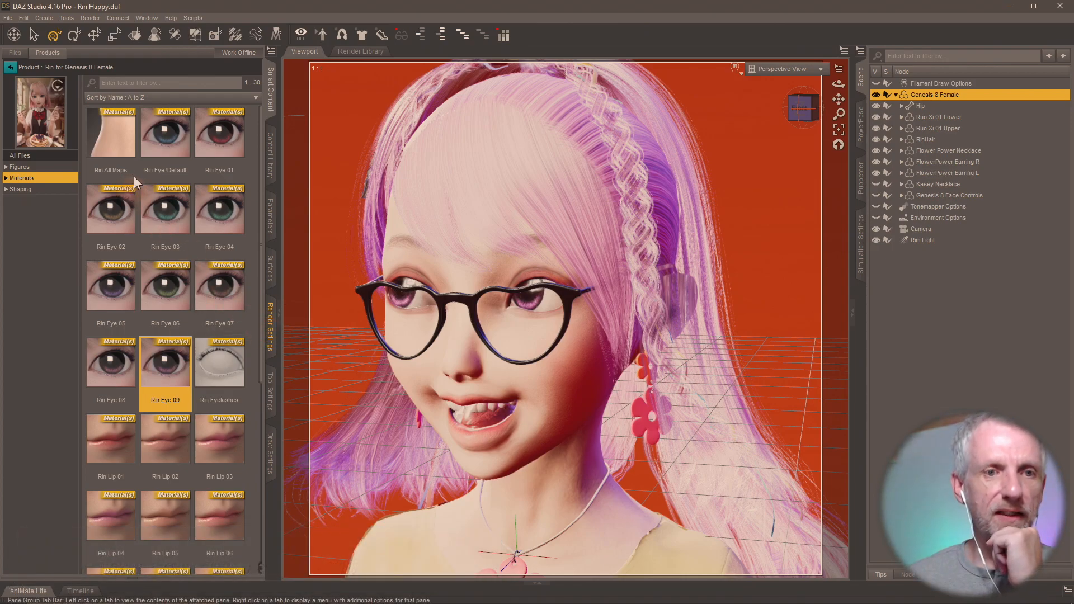
Step: Lower the Environment Intensity Scale of Filament Draw Options to about 4386.57
click(50, 111)
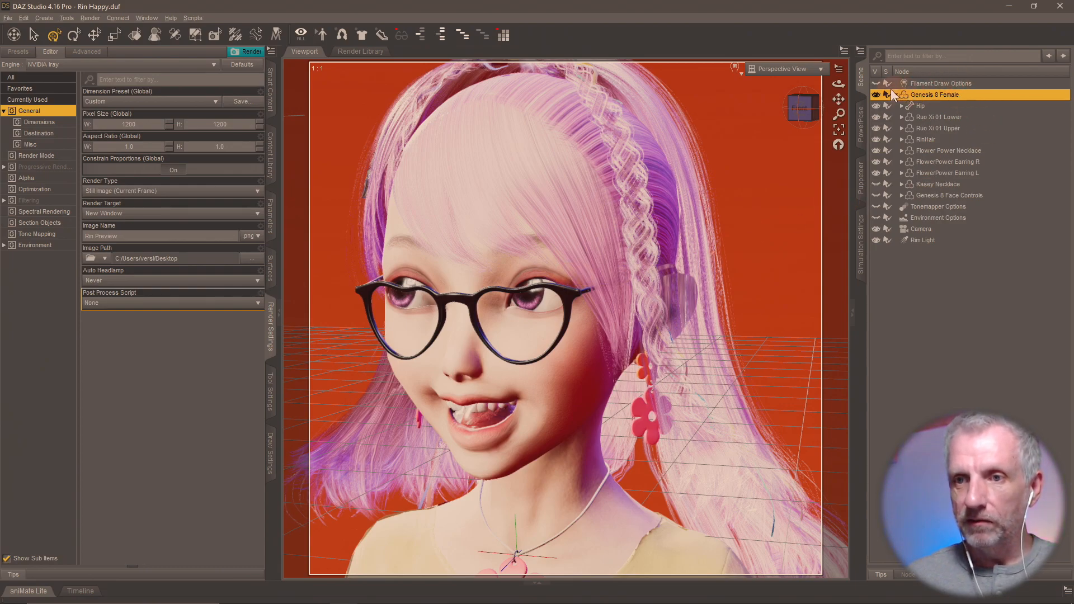
click(934, 82)
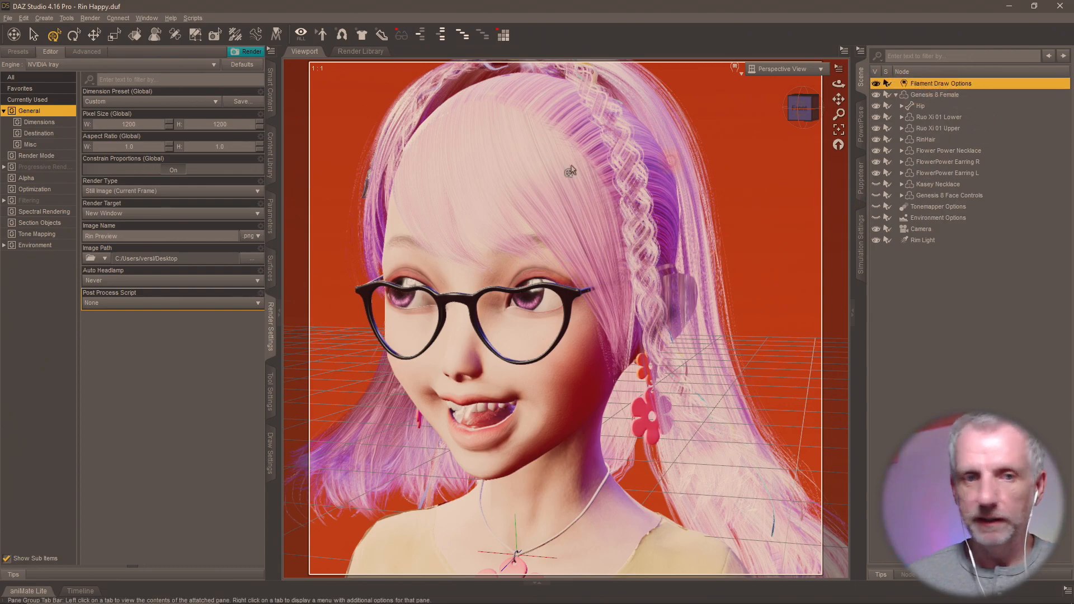
click(270, 221)
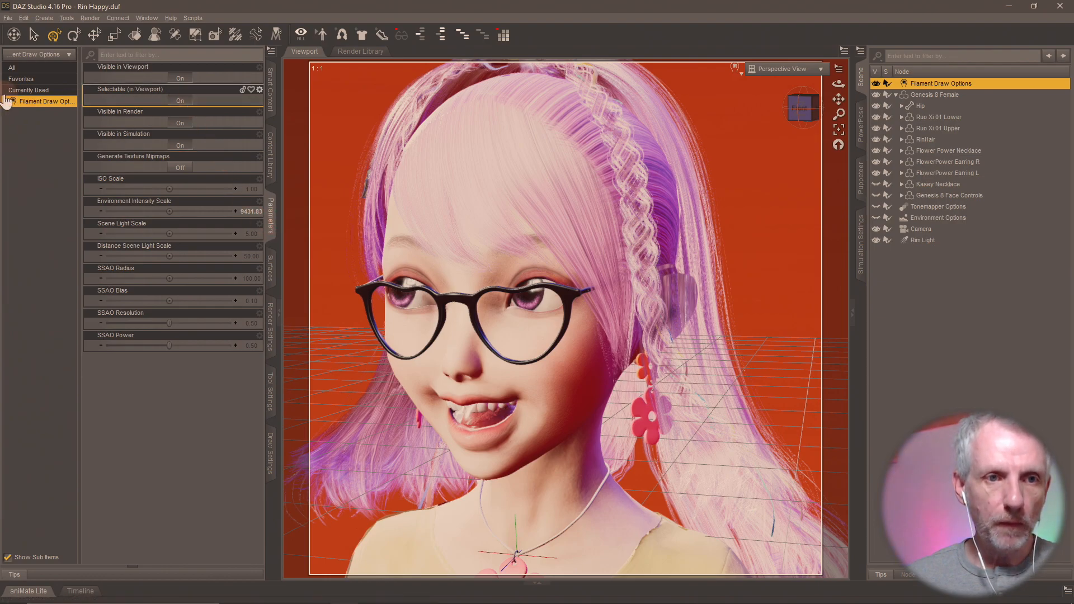
drag(170, 211, 143, 211)
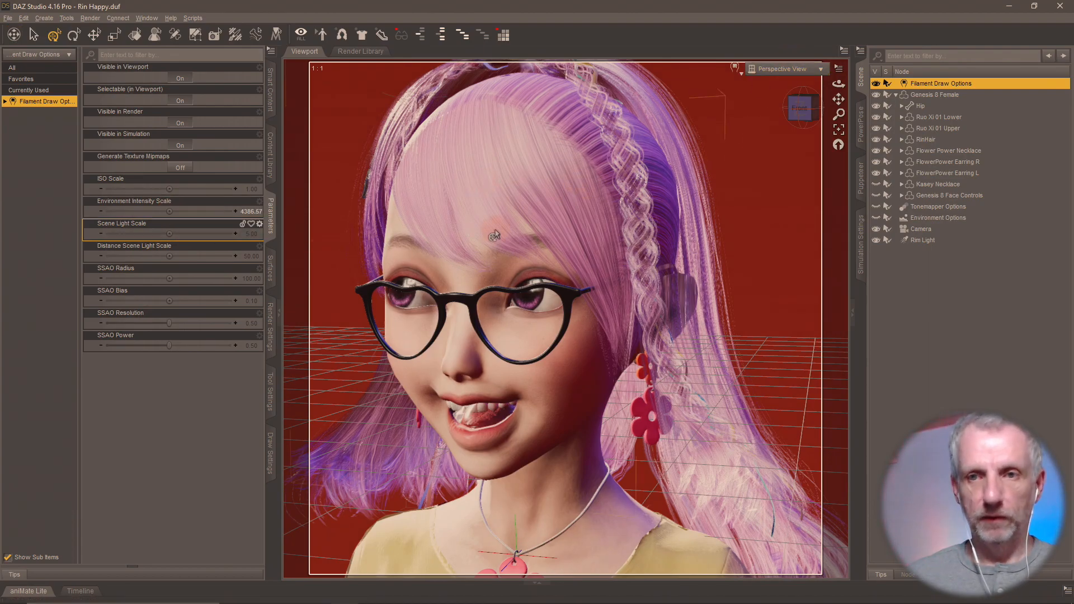
Step: Render the Camera view, examine the hair and face in an enlarged render window, and close it without saving
click(784, 70)
click(787, 170)
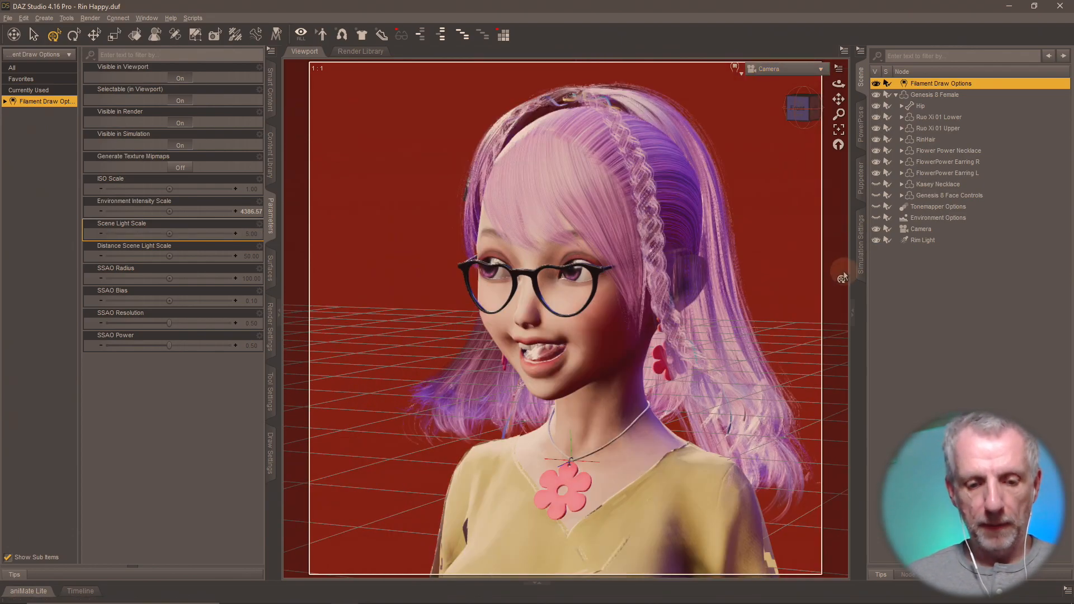
key(ctrl+r)
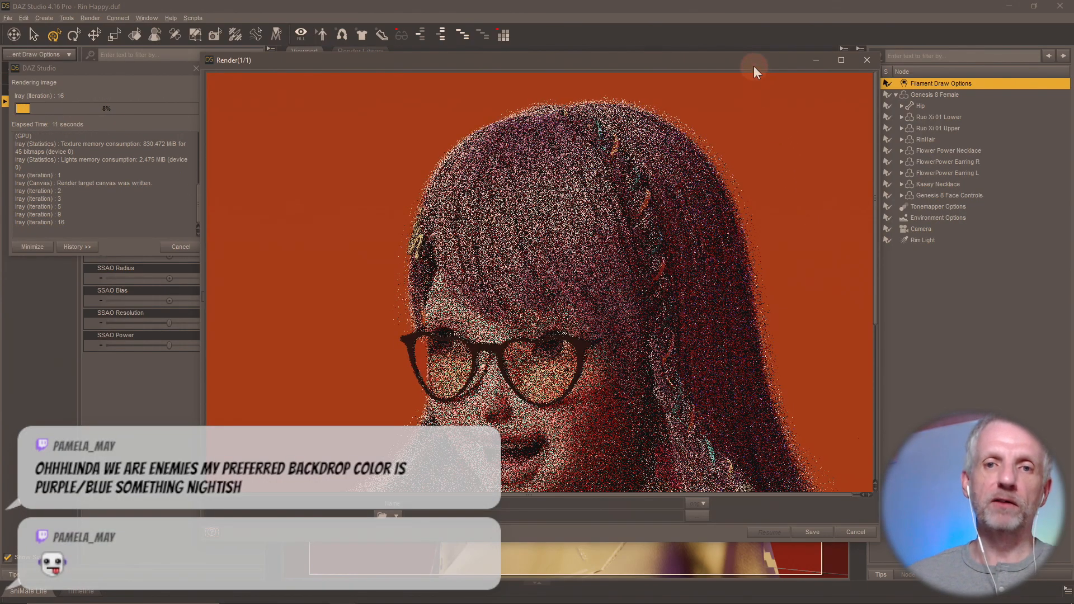
drag(753, 66, 743, 40)
drag(865, 519, 967, 597)
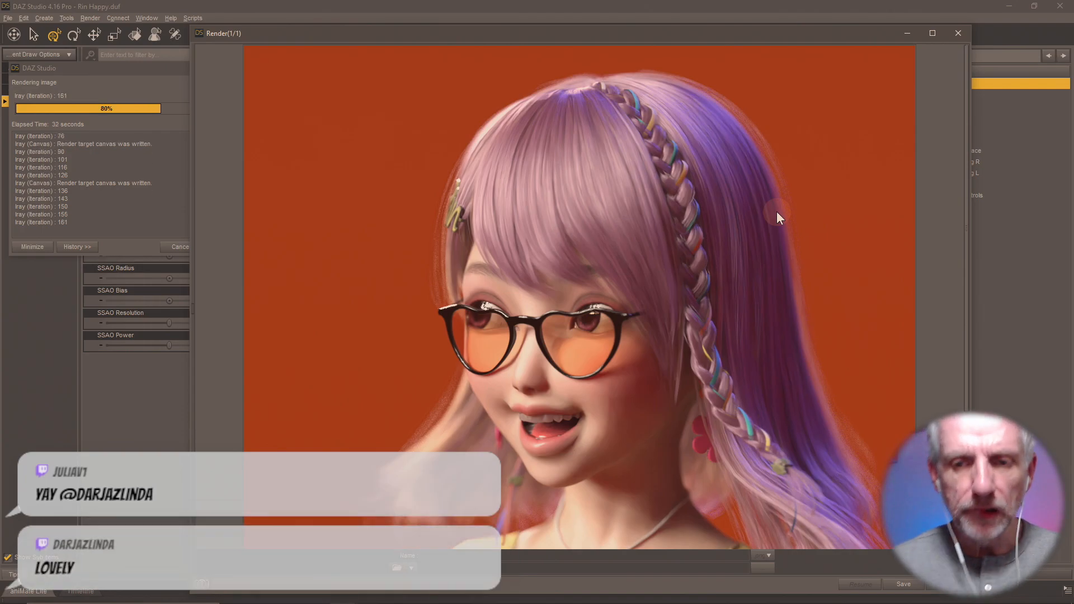
scroll(776, 212, down, 3)
scroll(777, 211, up, 1)
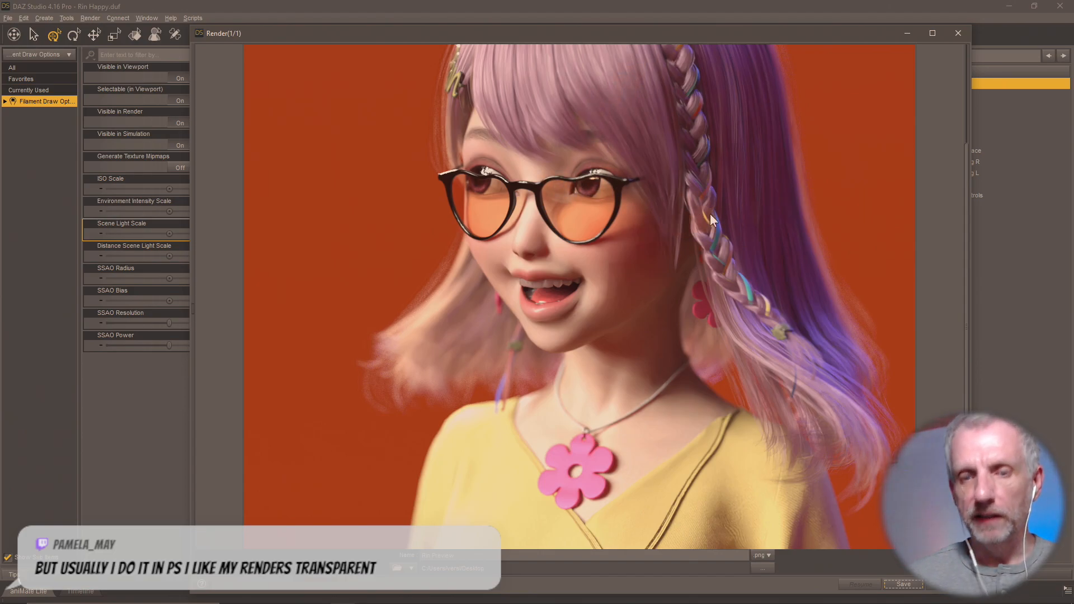
scroll(749, 231, up, 3)
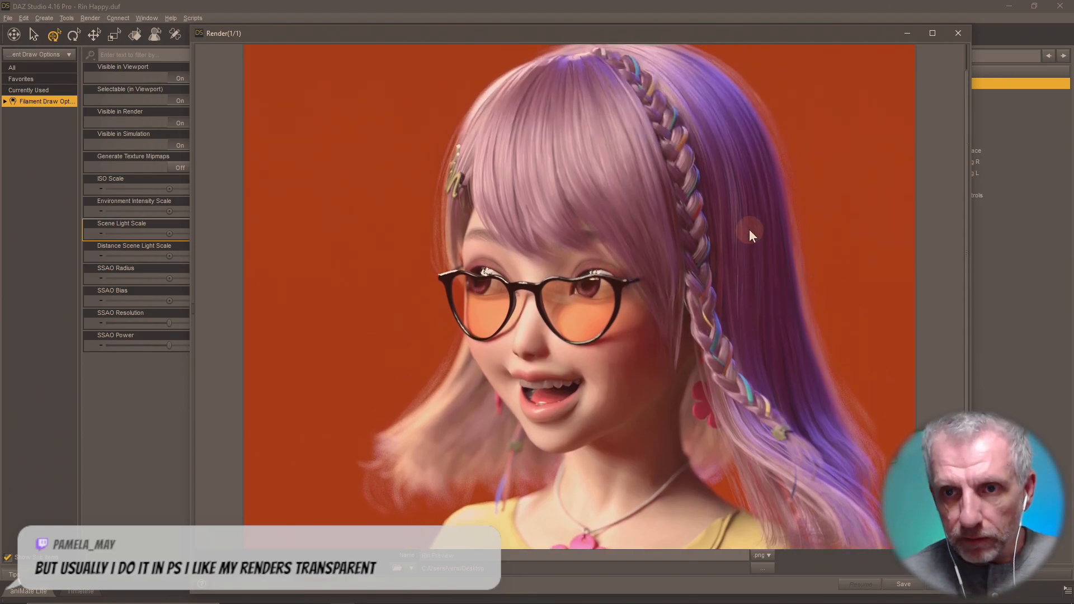
click(959, 33)
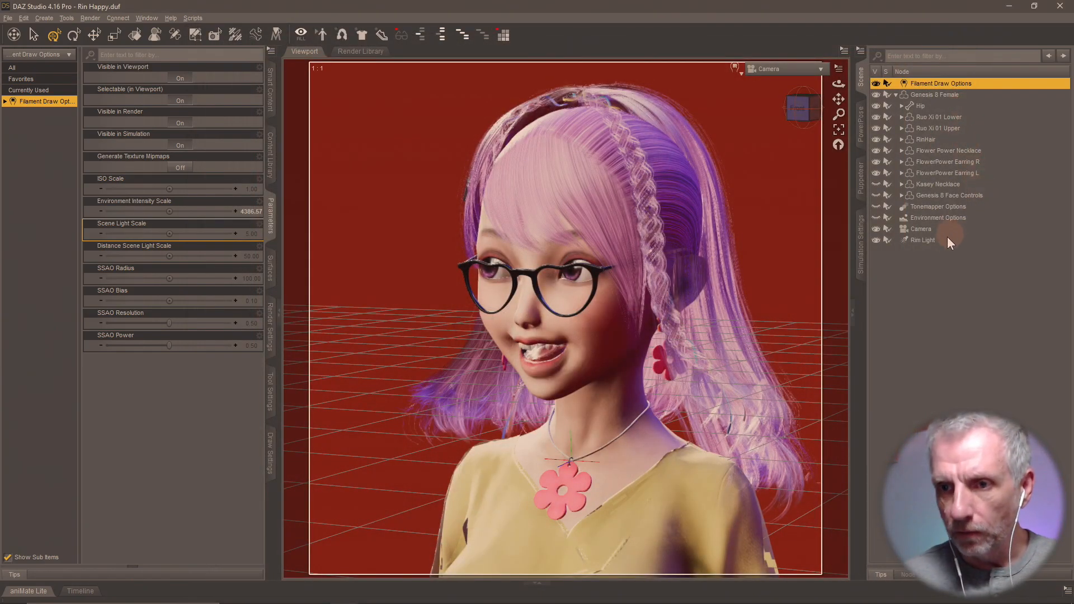
Step: Select RinHair and set the Cutout Opacity of all its surfaces to 0.95
click(946, 141)
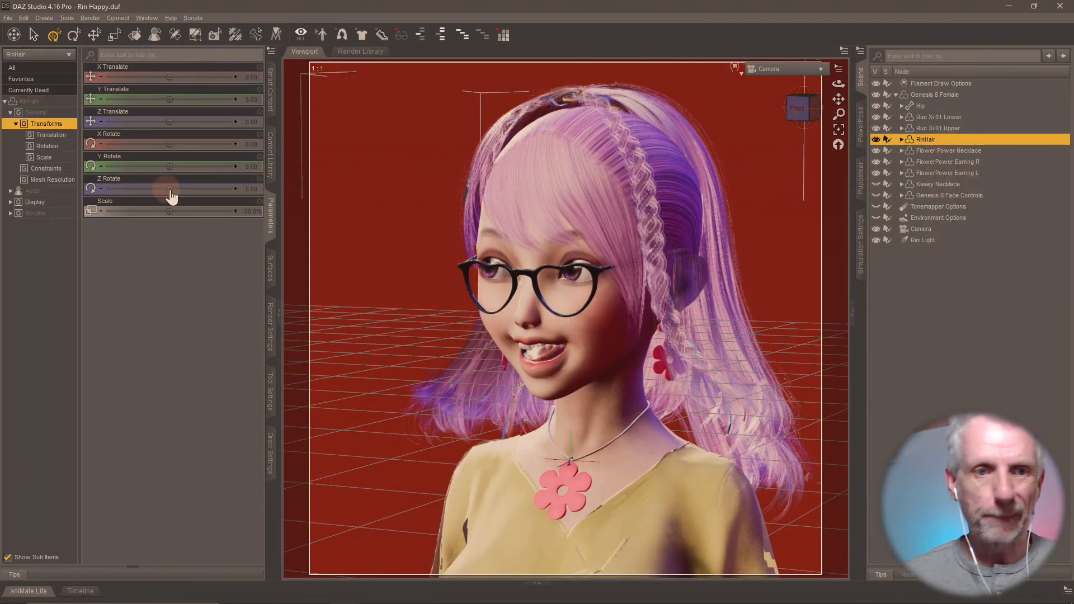
click(269, 270)
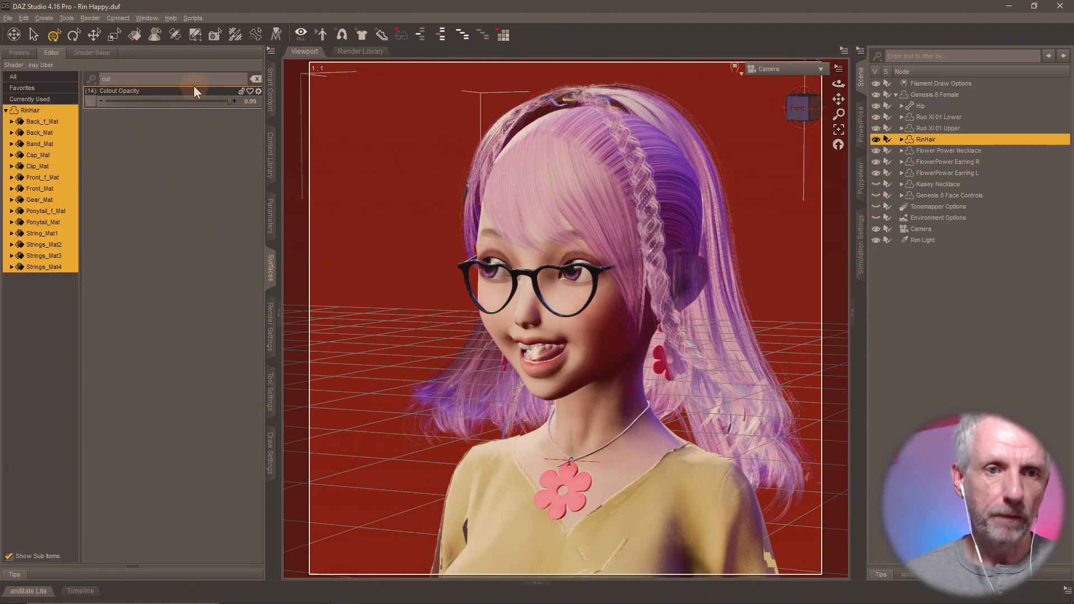
click(251, 100)
key(BackSpace)
text(0.95)
key(Return)
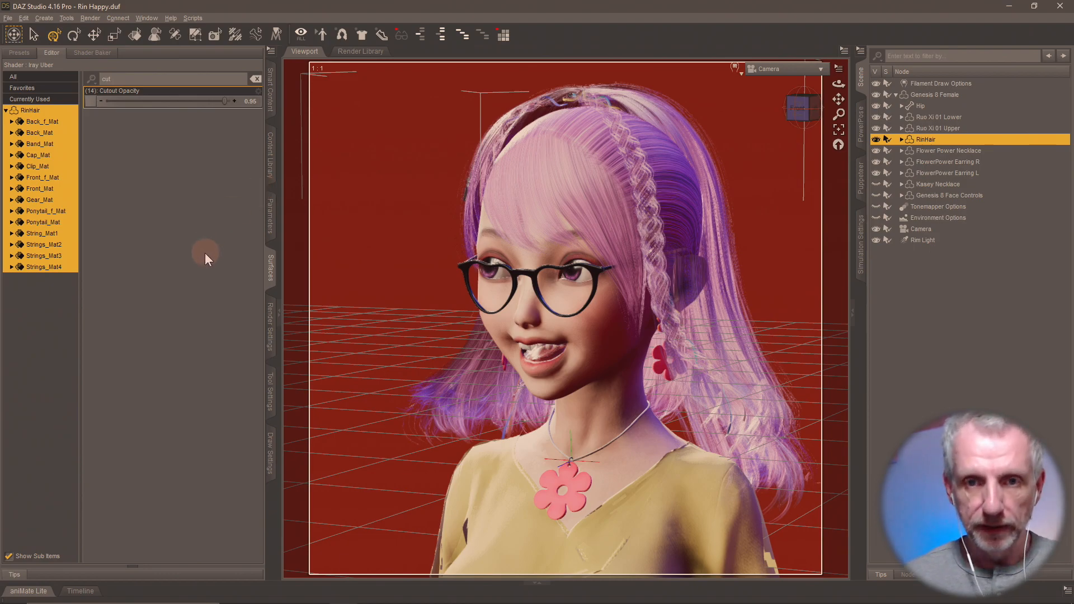
Step: Check the Cutout Opacity of the individual RinHair surfaces from Back_f_Mat down to Strings_Mat4
click(45, 121)
click(51, 135)
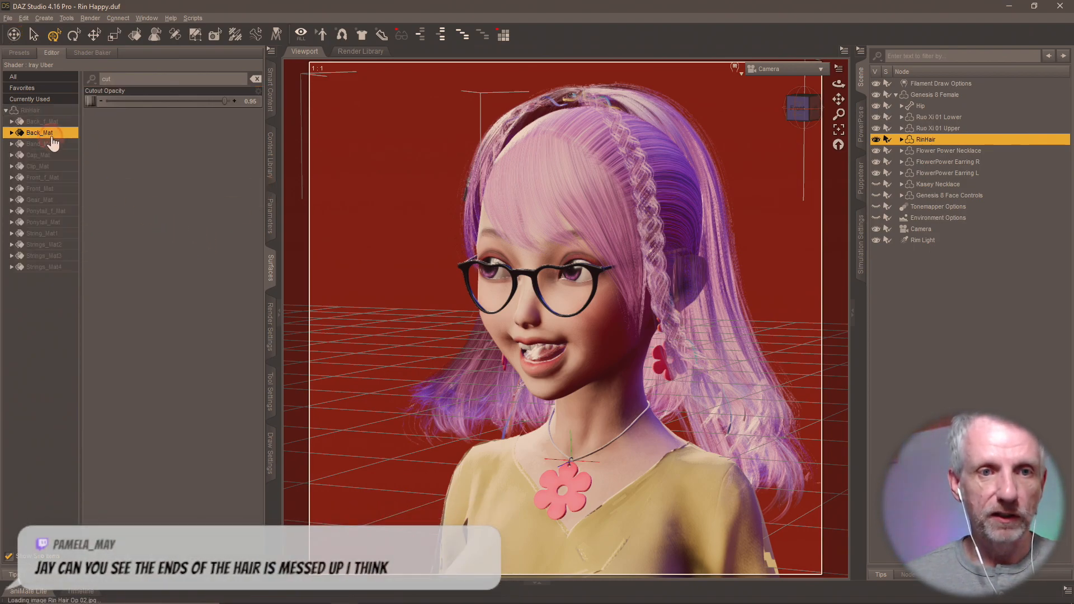
click(52, 143)
key(Down)
key(Down)
key(Down)
key(Down)
key(Down)
key(Down)
key(Down)
key(Down)
key(Down)
key(Down)
key(Down)
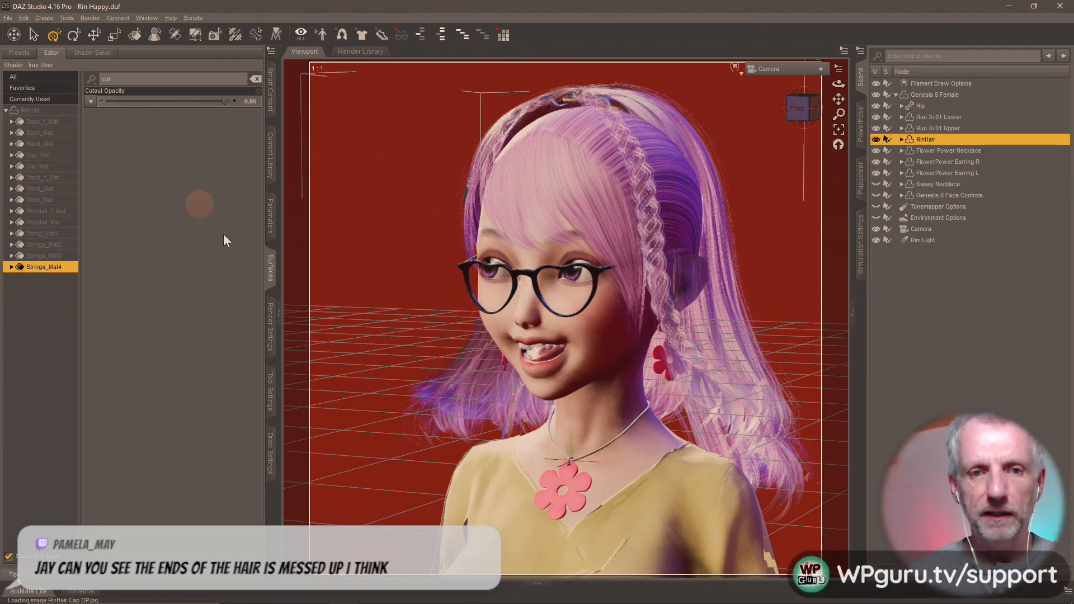
Step: Check the render settings for progressive rendering, filtering and general image output
click(271, 322)
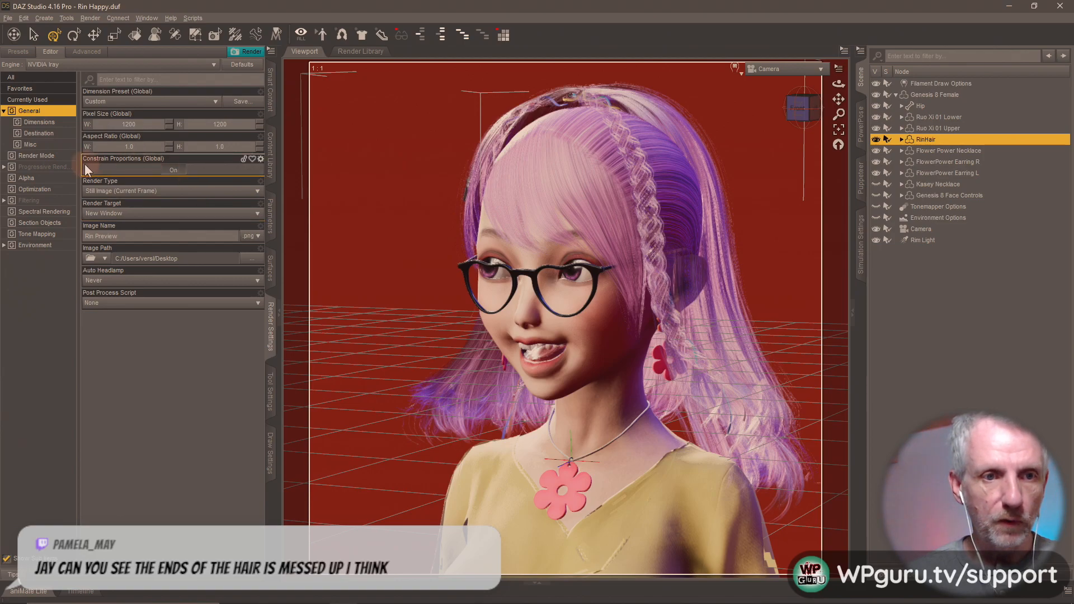
click(65, 168)
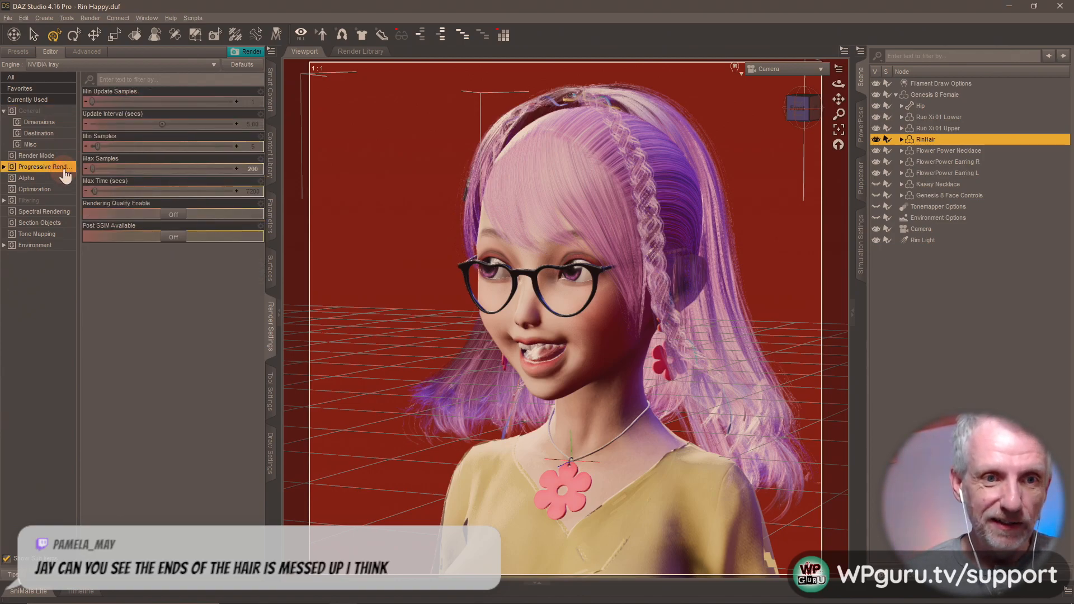
click(55, 200)
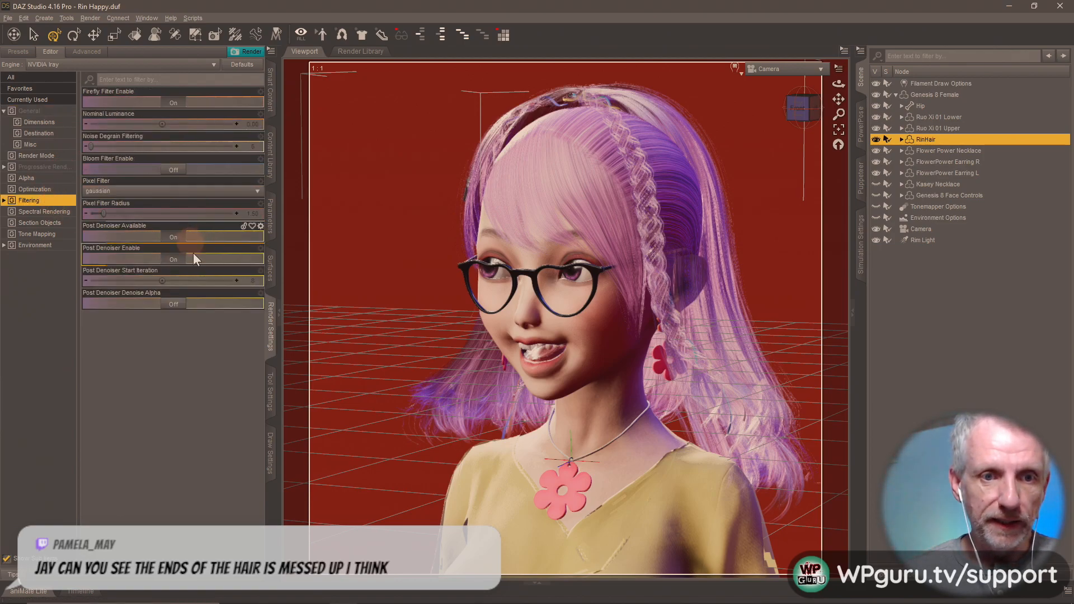
click(58, 111)
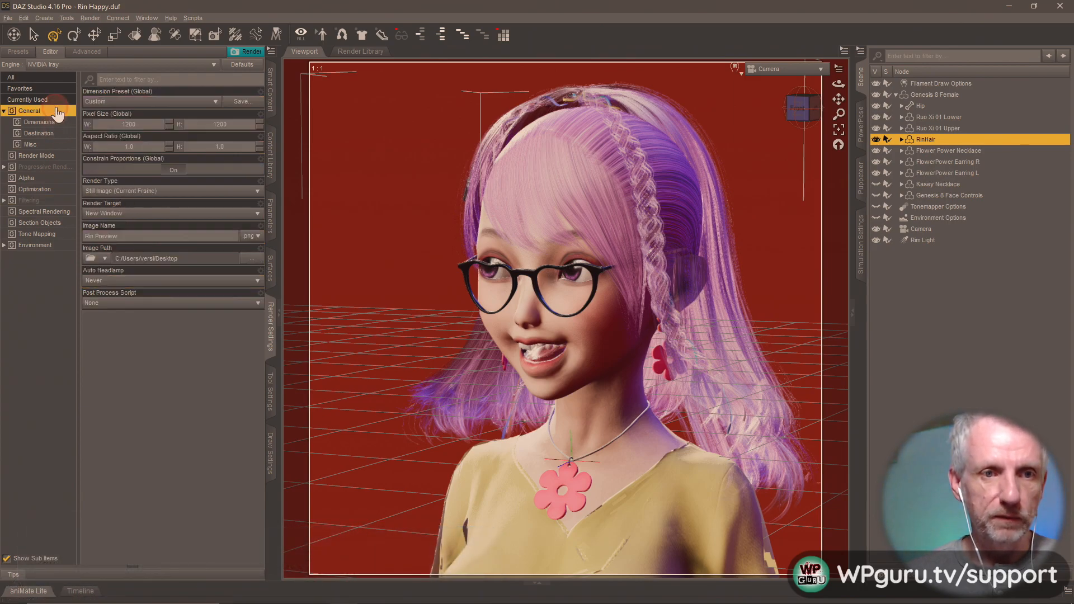
Step: Select Genesis 8 Female and apply the Rin MU 05 makeup material, then replace it with Rin MU 01
click(943, 94)
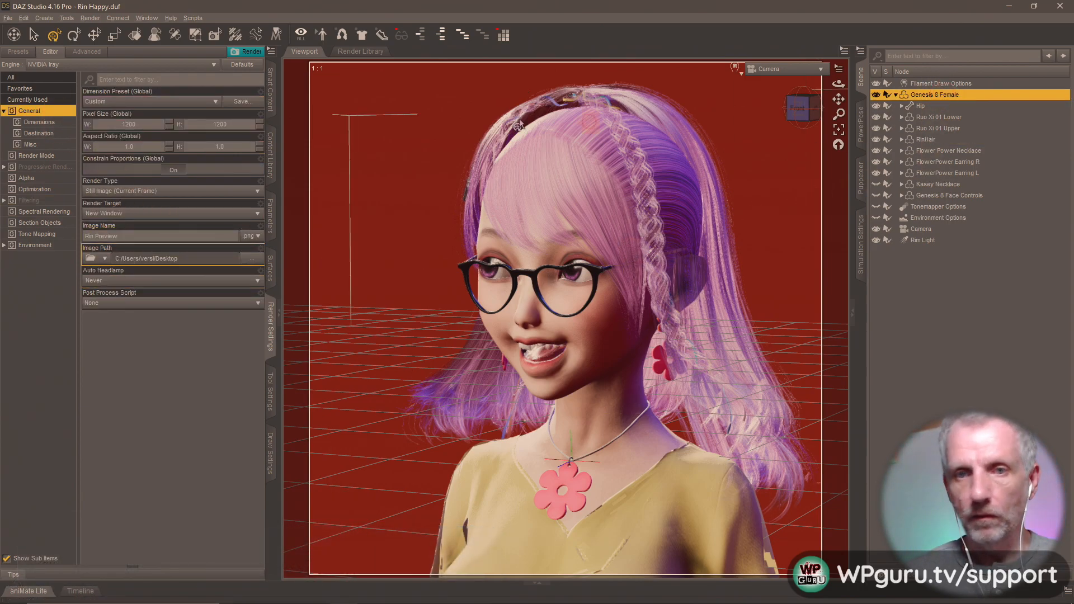
click(270, 89)
scroll(177, 241, down, 3)
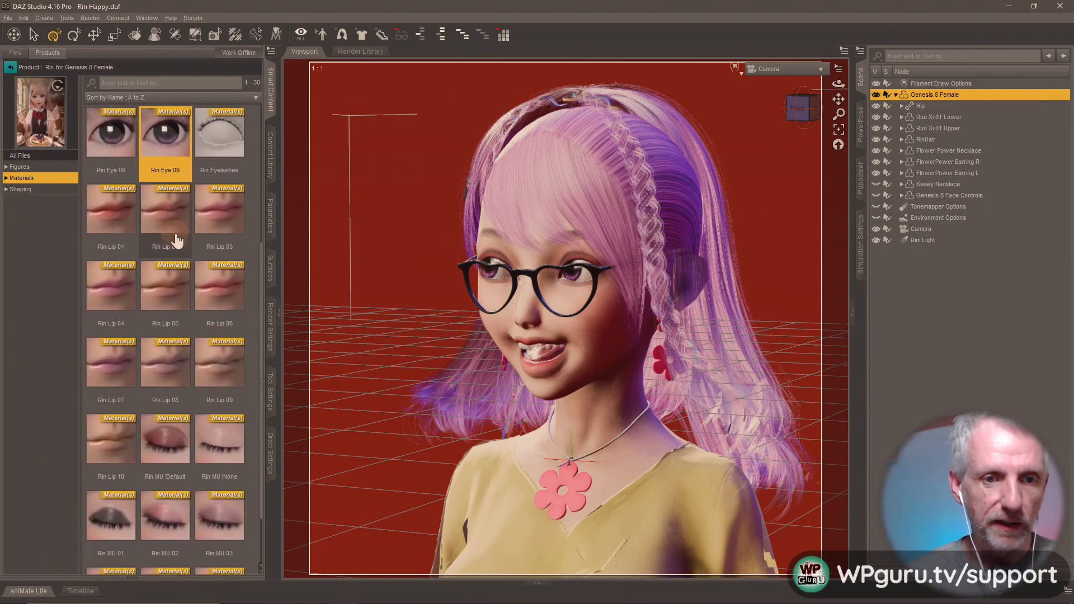
scroll(177, 240, down, 1)
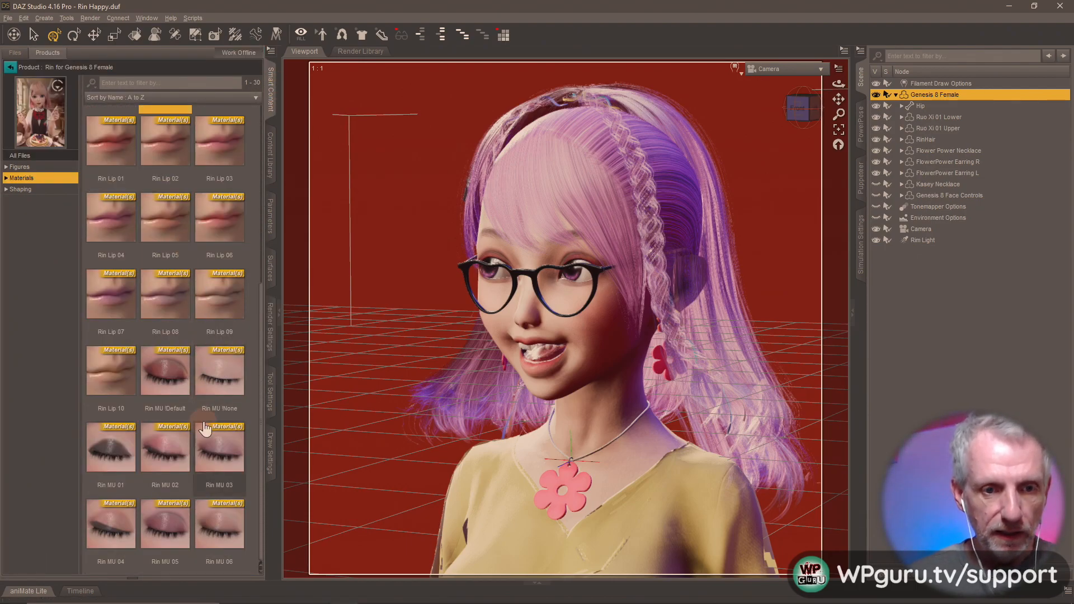
double_click(173, 528)
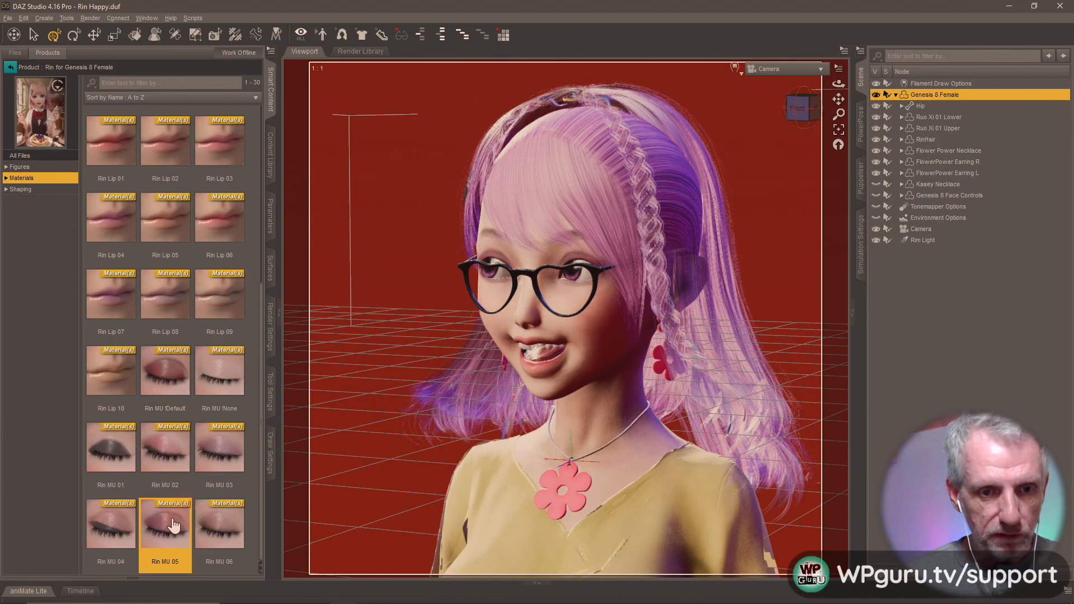
double_click(117, 446)
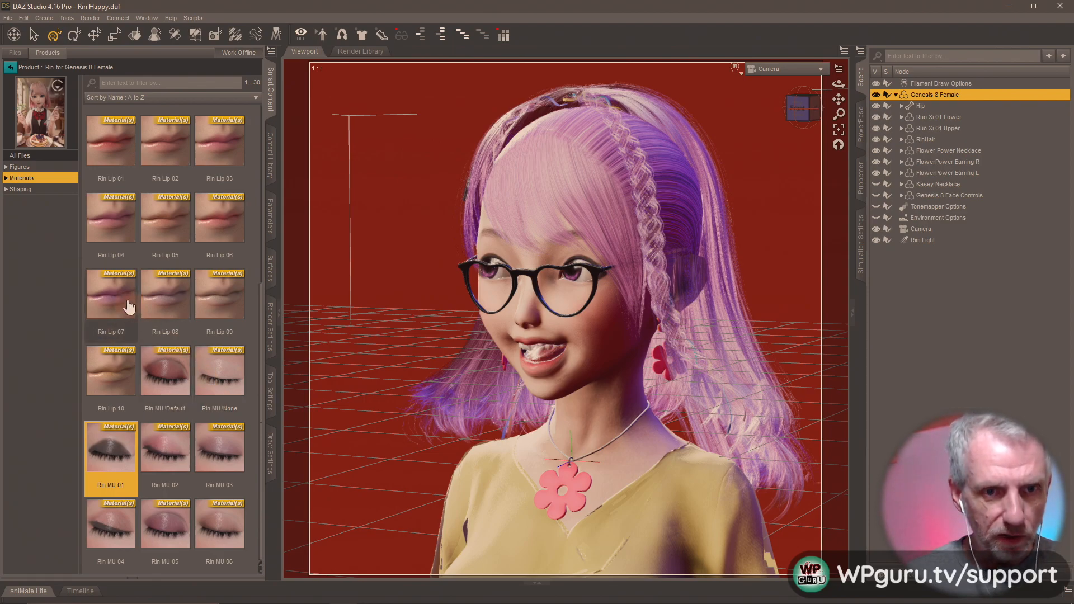
Step: Look through the Rin materials and the Accessories, Anatomy and Figures product categories for eyelashes
mouse_move(127, 302)
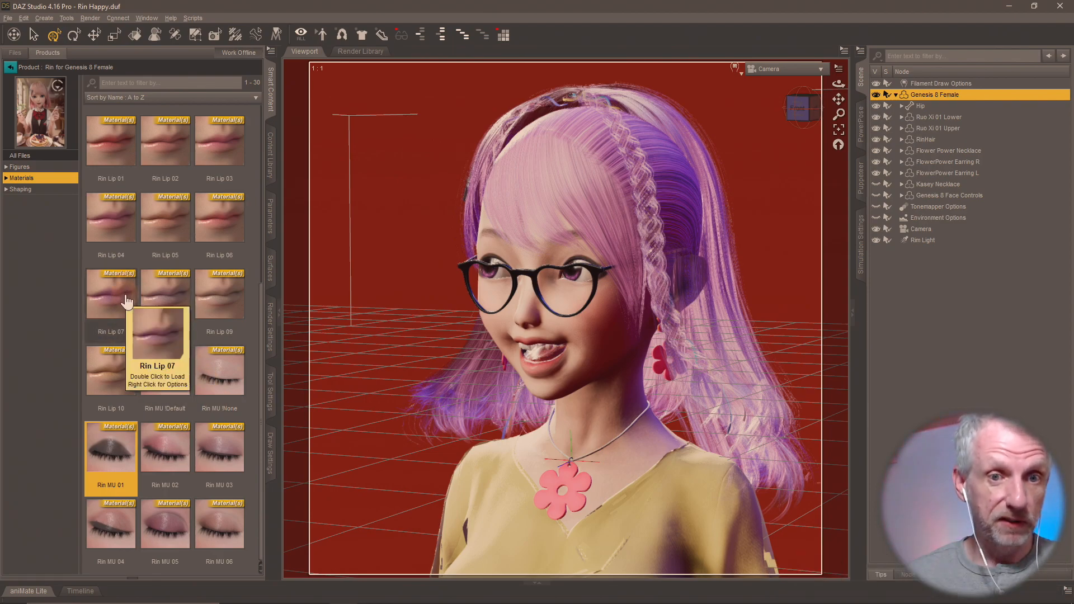
scroll(127, 302, down, 5)
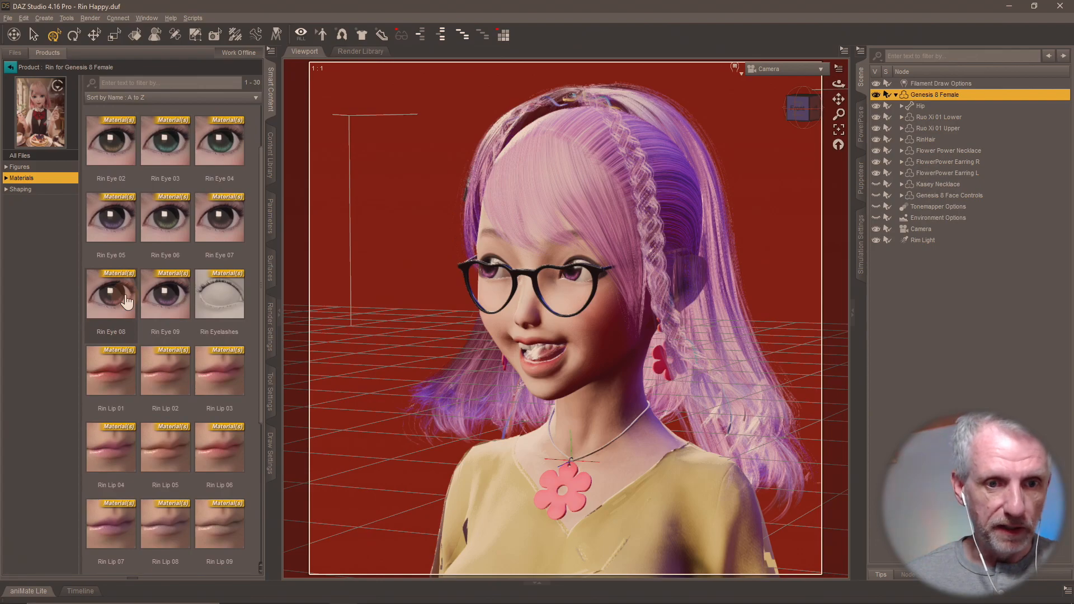
scroll(127, 302, up, 5)
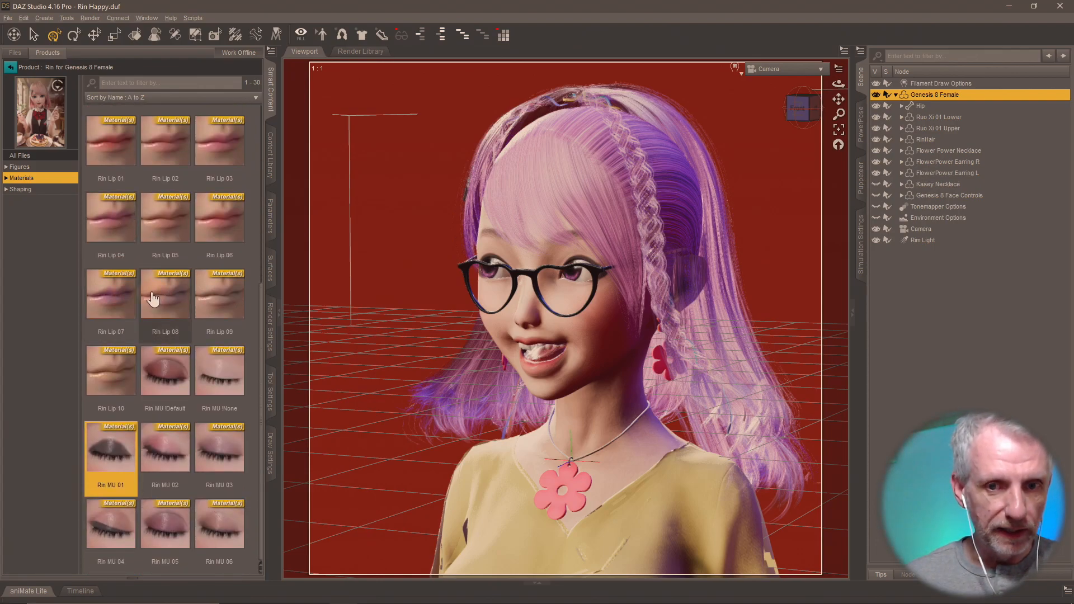
scroll(153, 299, up, 3)
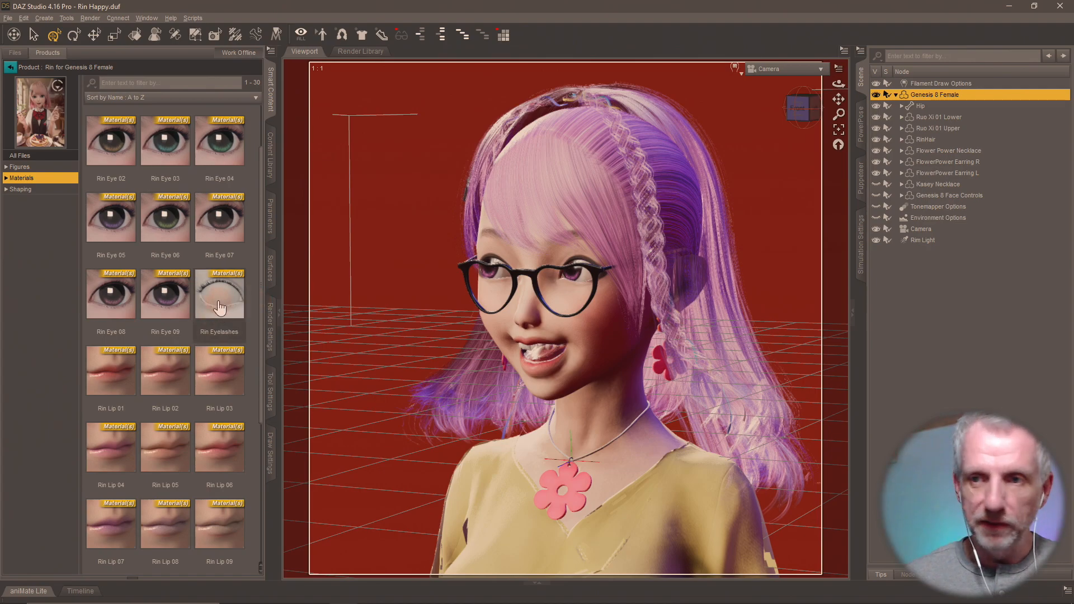
click(10, 66)
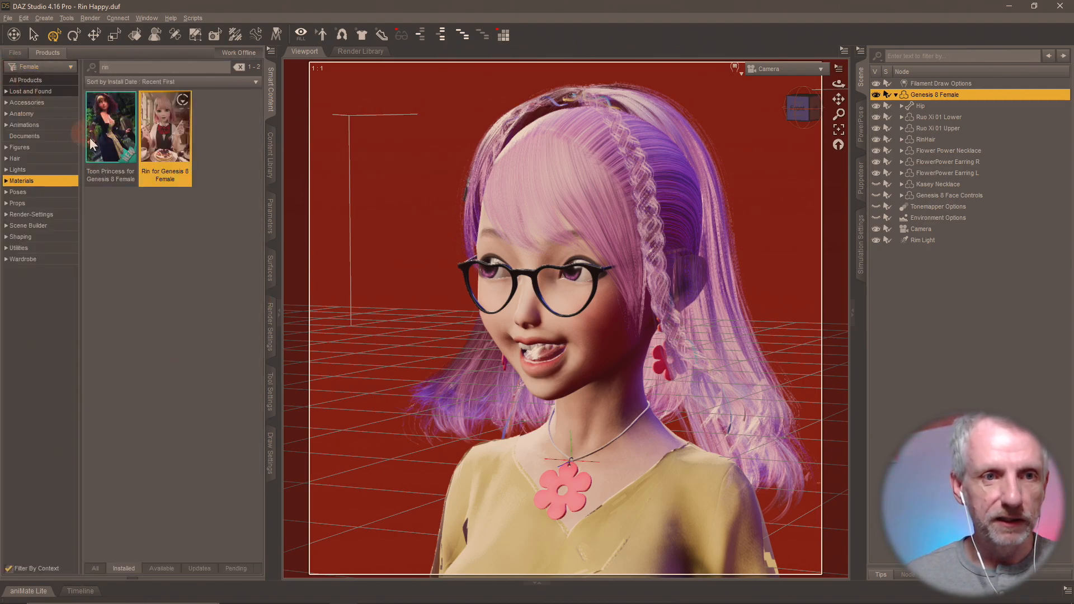
click(55, 103)
click(57, 114)
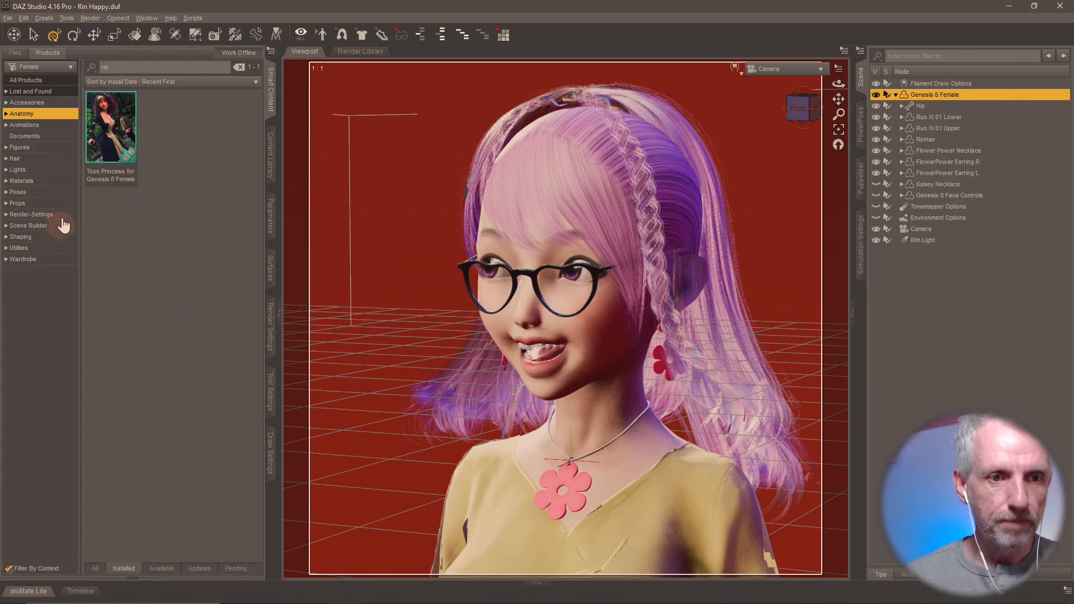
click(62, 149)
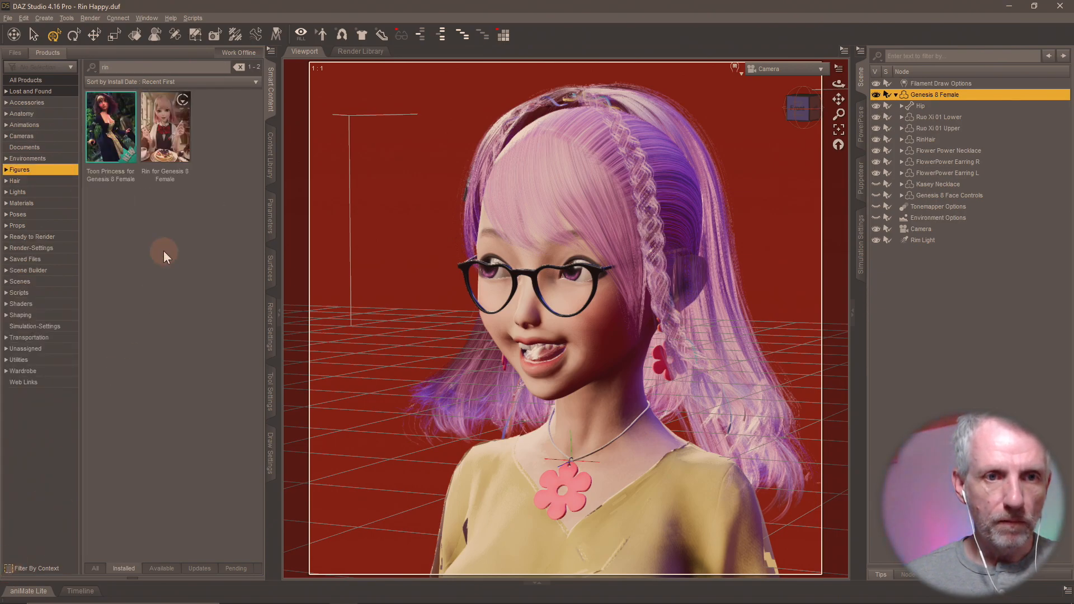
Step: Add the Genesis 8 Female Eyelashes from the anatomy items of Genesis 8 Starter Essentials to Genesis 8 Female
click(239, 67)
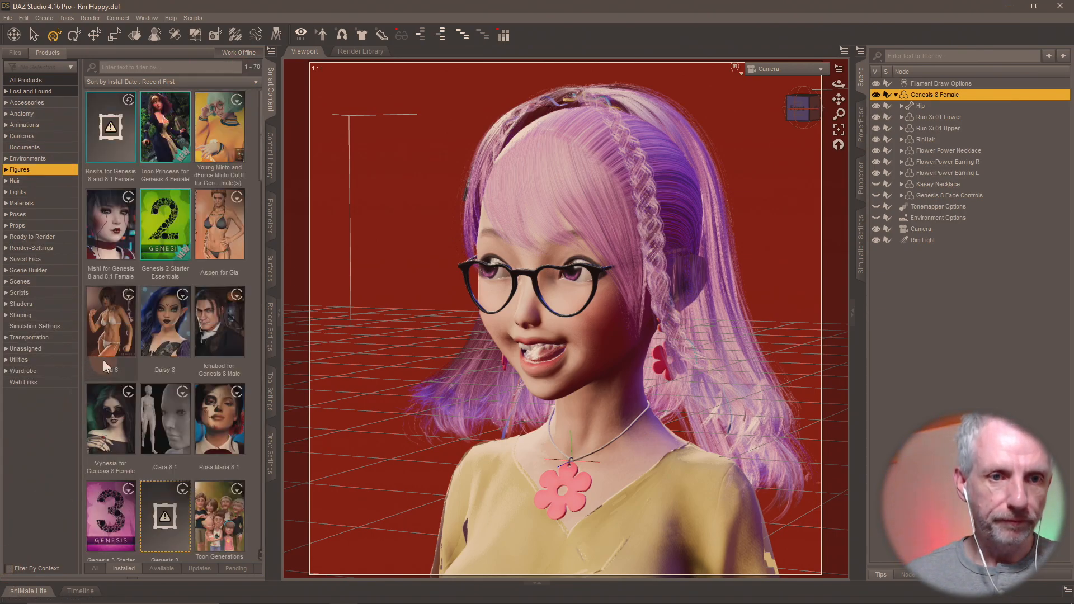
click(9, 569)
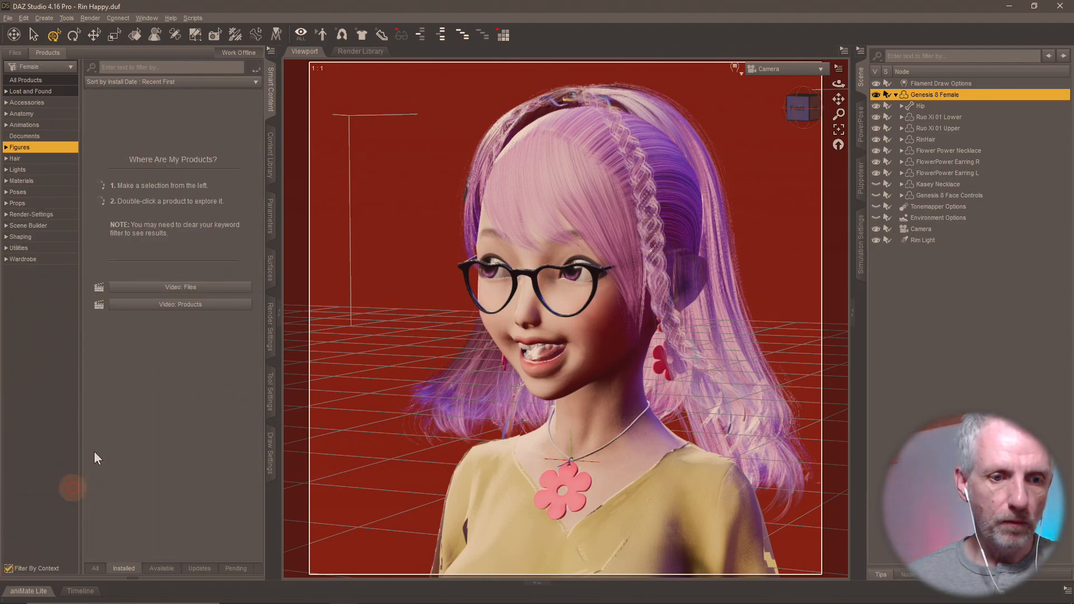
scroll(218, 489, down, 5)
double_click(218, 488)
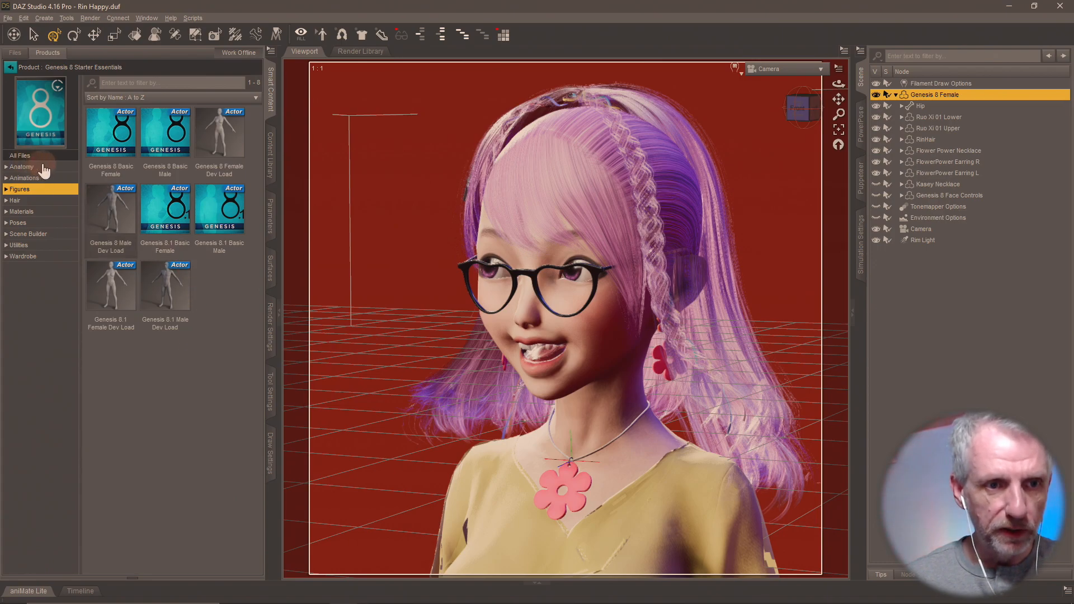
click(43, 167)
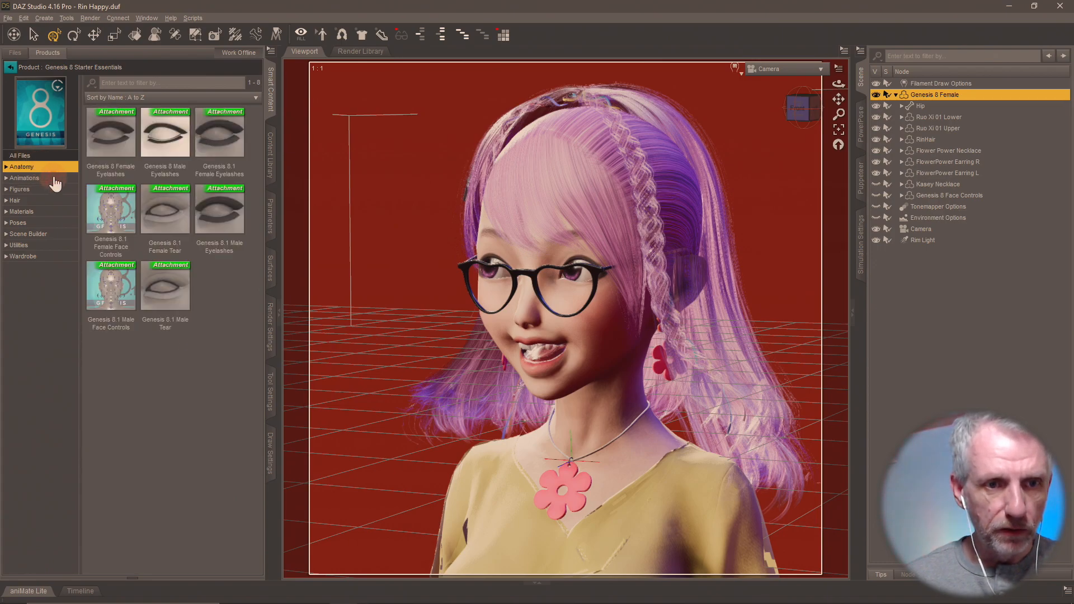
double_click(124, 151)
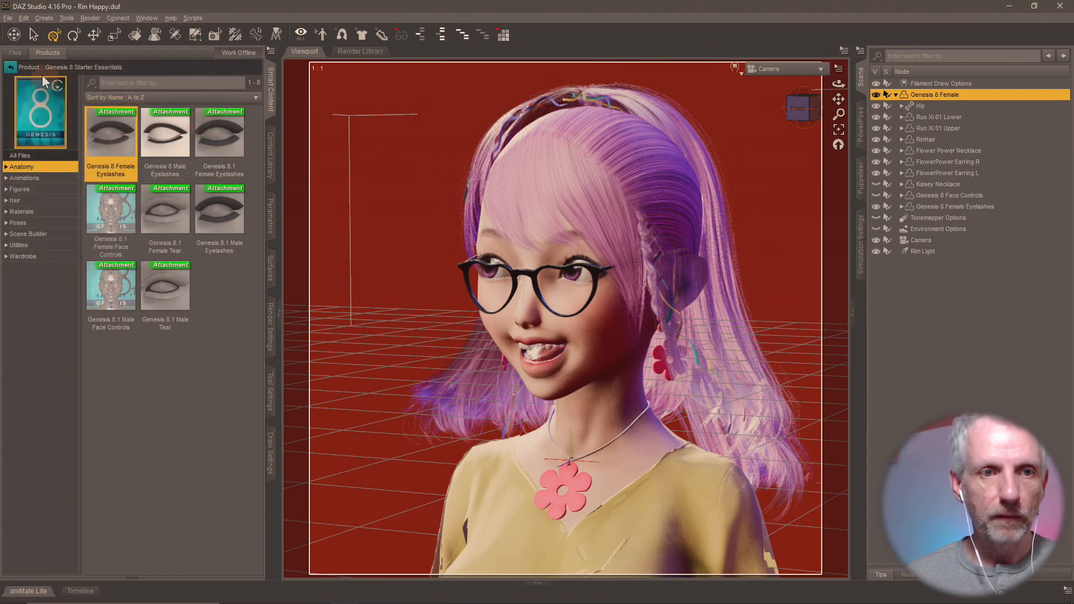
Step: Find the materials of Rin for Genesis 8 Female and apply Rin Eyelashes to the Genesis 8 Female Eyelashes
click(10, 67)
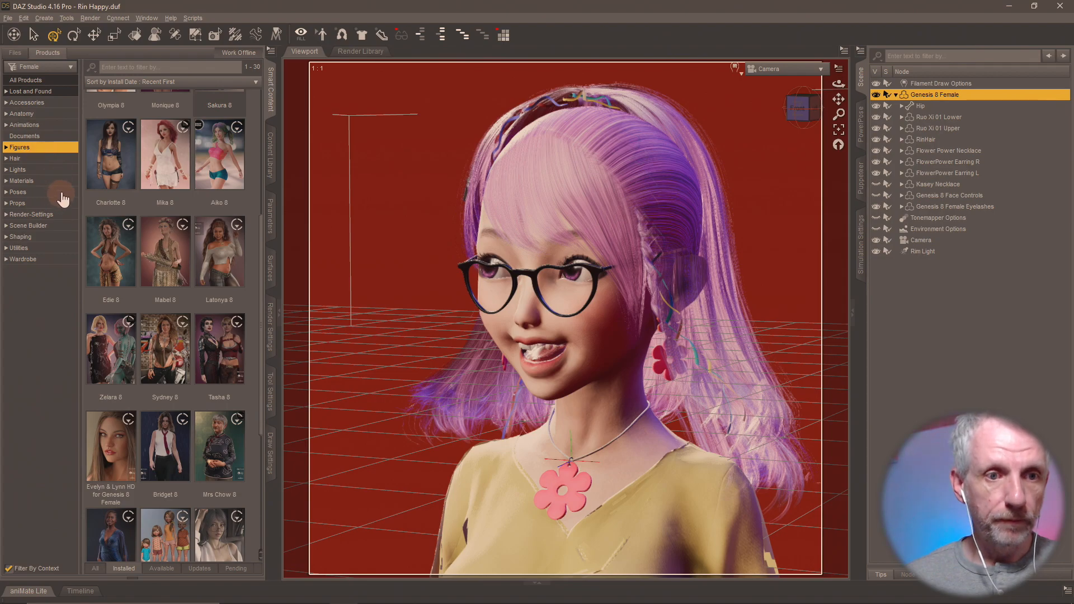
click(63, 182)
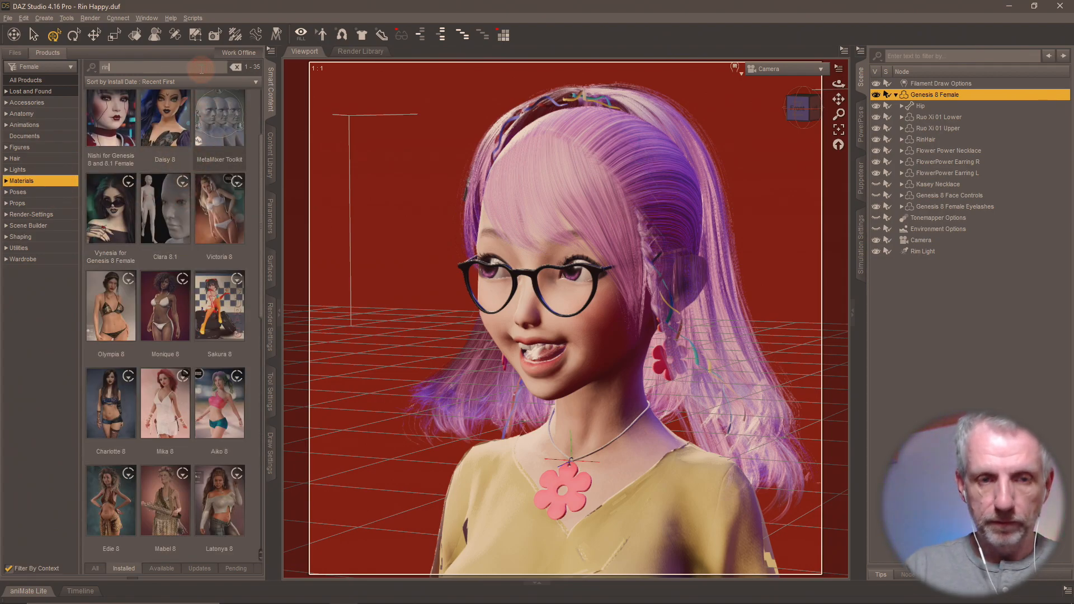
click(165, 126)
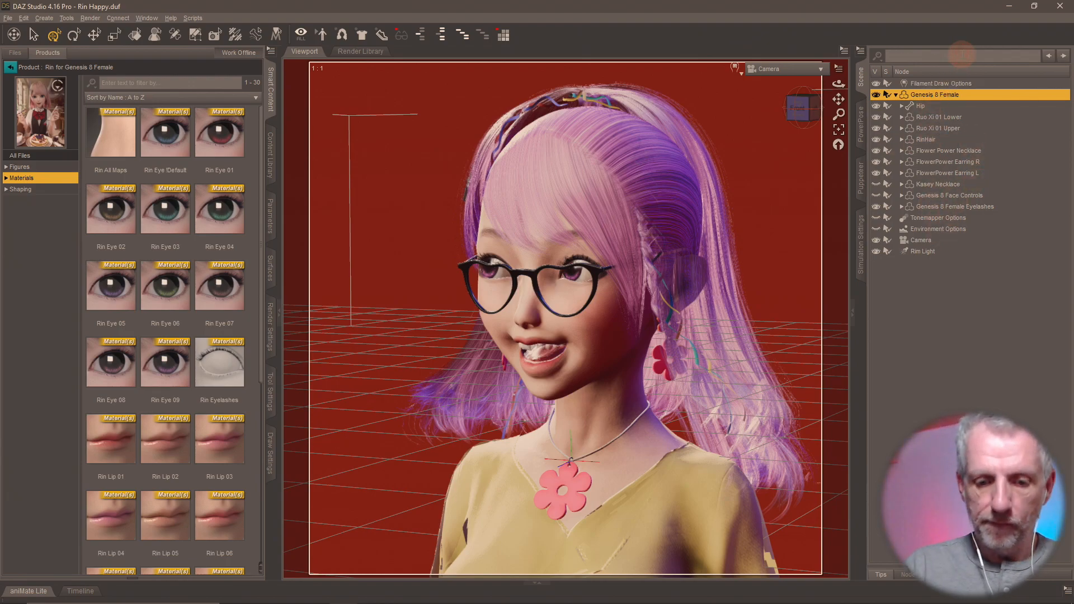
click(974, 95)
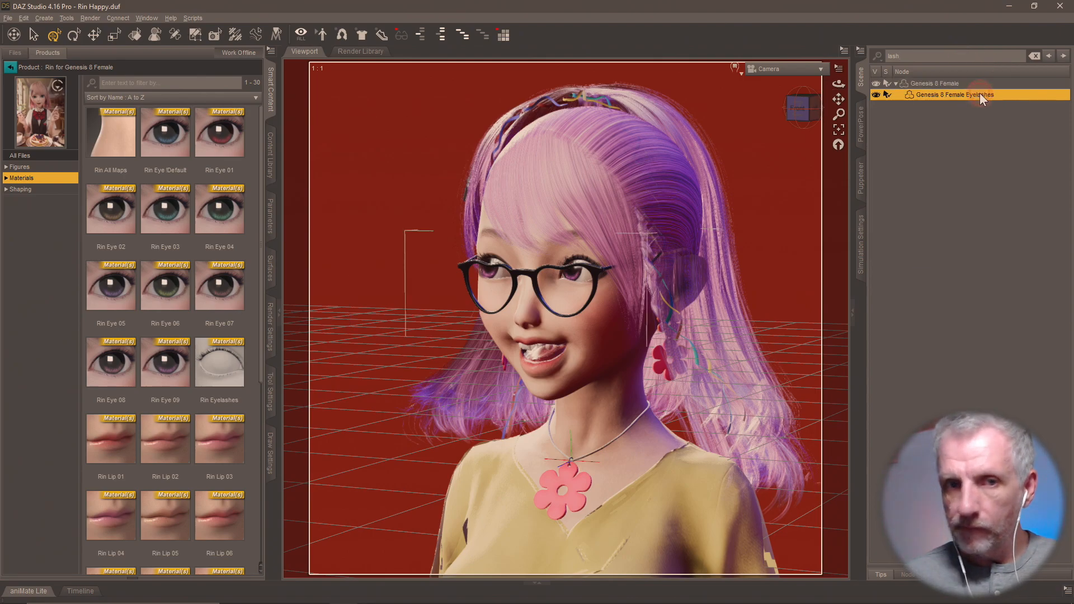
click(243, 374)
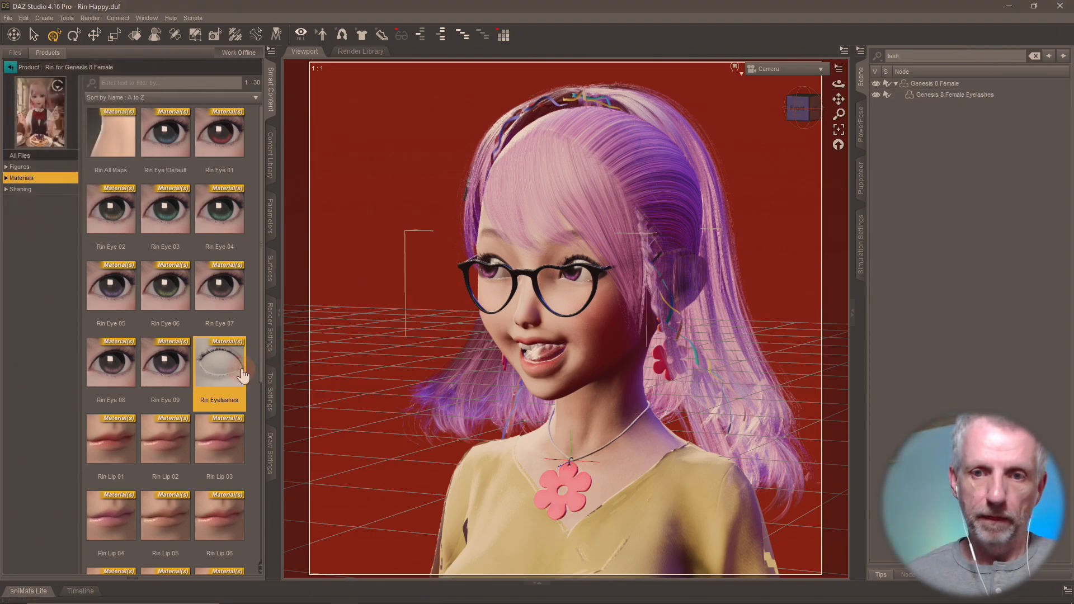
click(1035, 56)
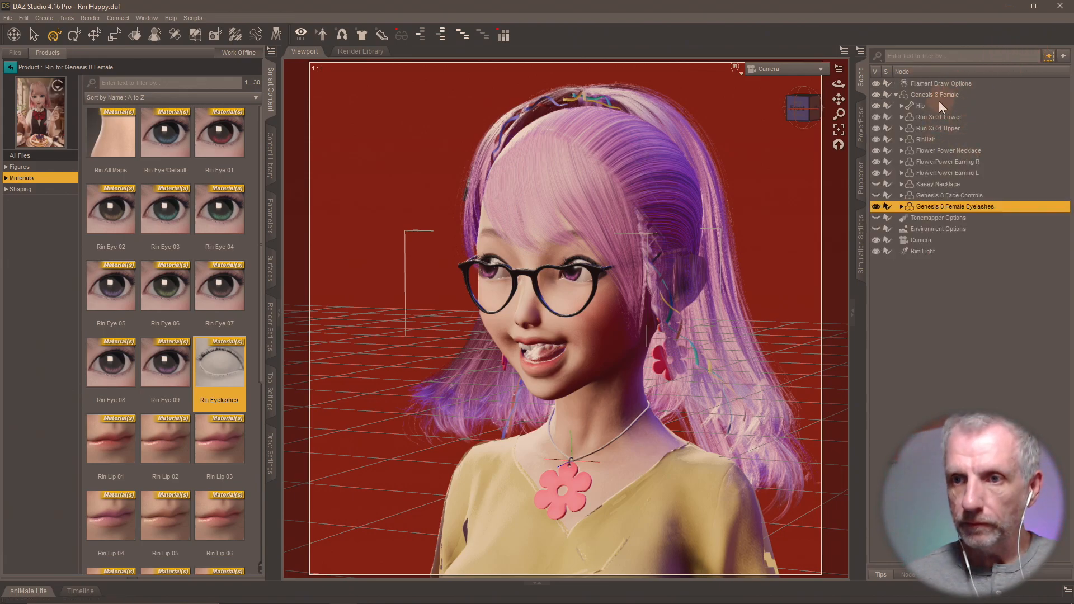
Step: Select Genesis 8 Female and apply the Rin Lip 07 material
click(940, 96)
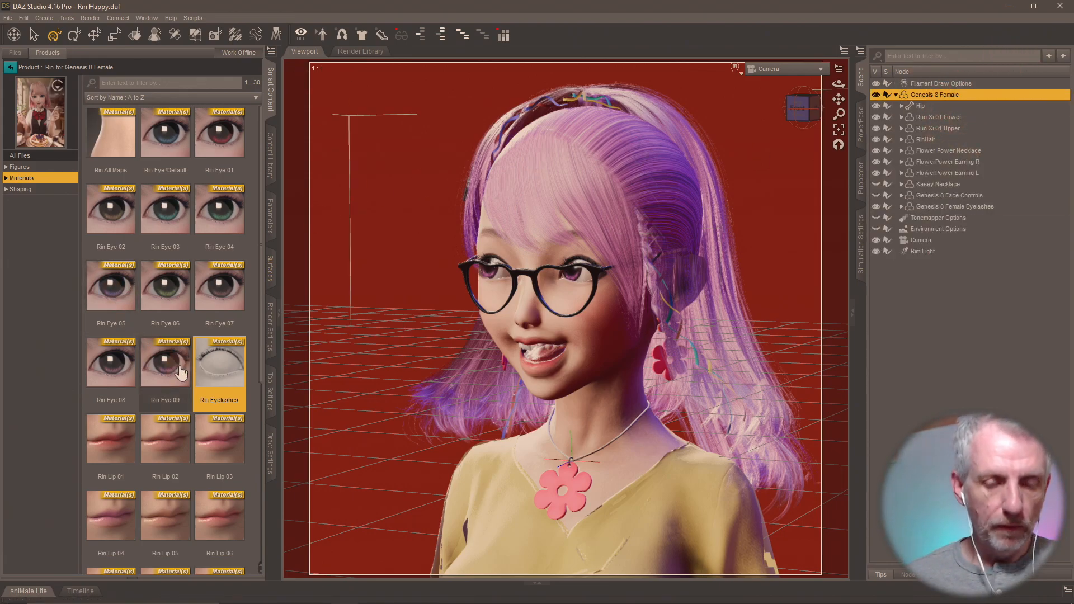
scroll(182, 372, down, 3)
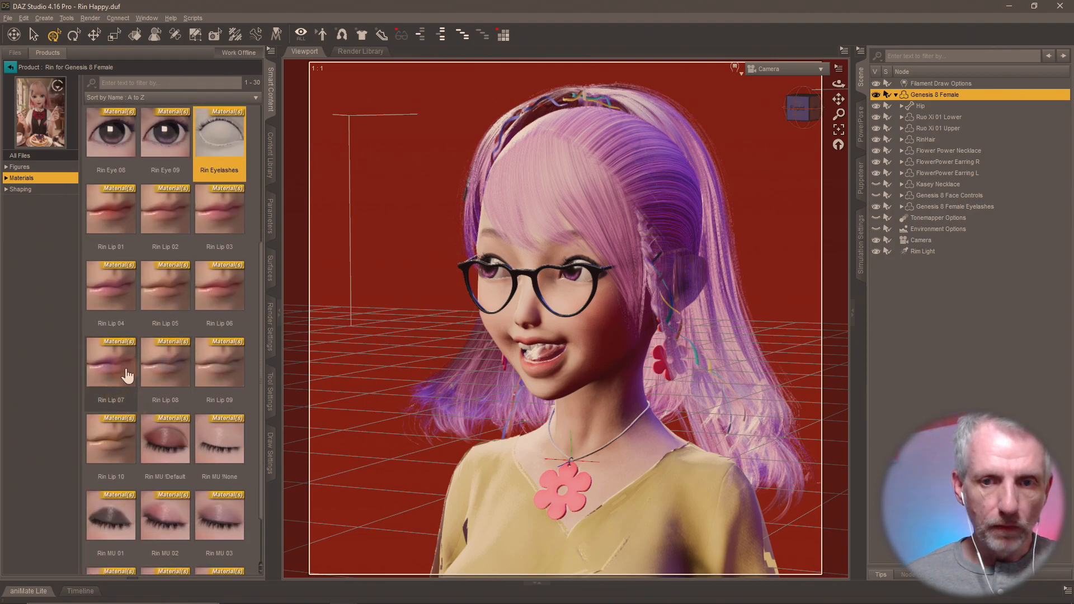
double_click(128, 375)
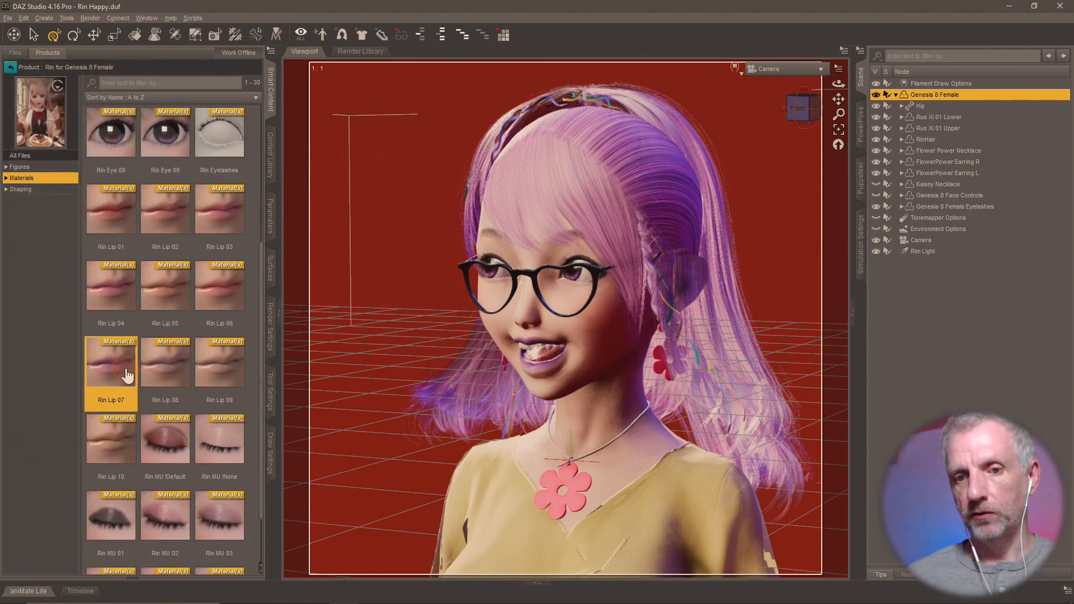
Step: Render the scene in an enlarged render window and inspect the portrait from the hair down to the top
key(ctrl+r)
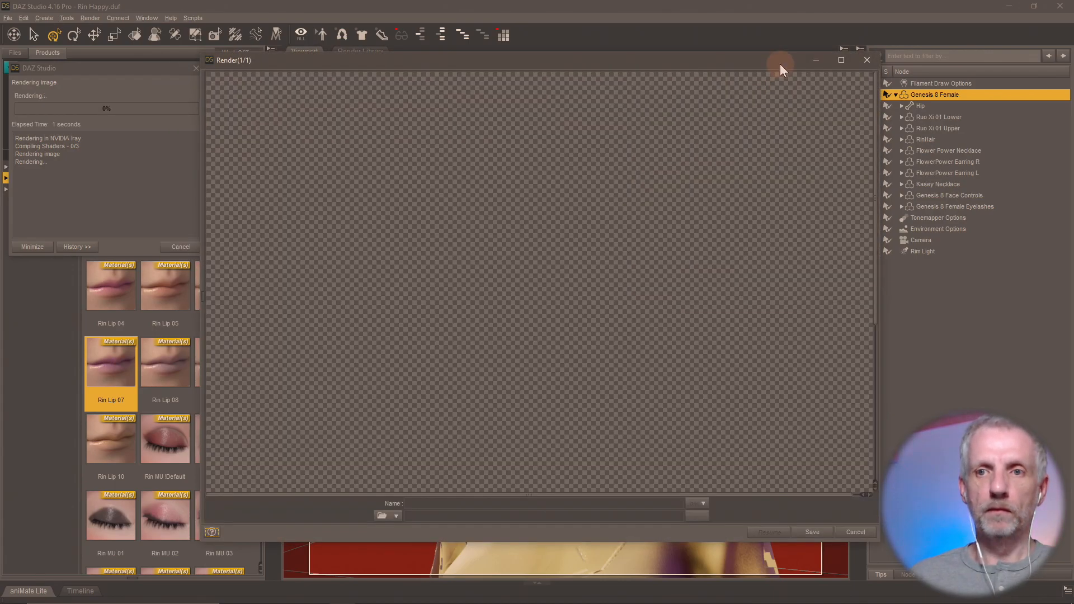
drag(780, 64, 794, 25)
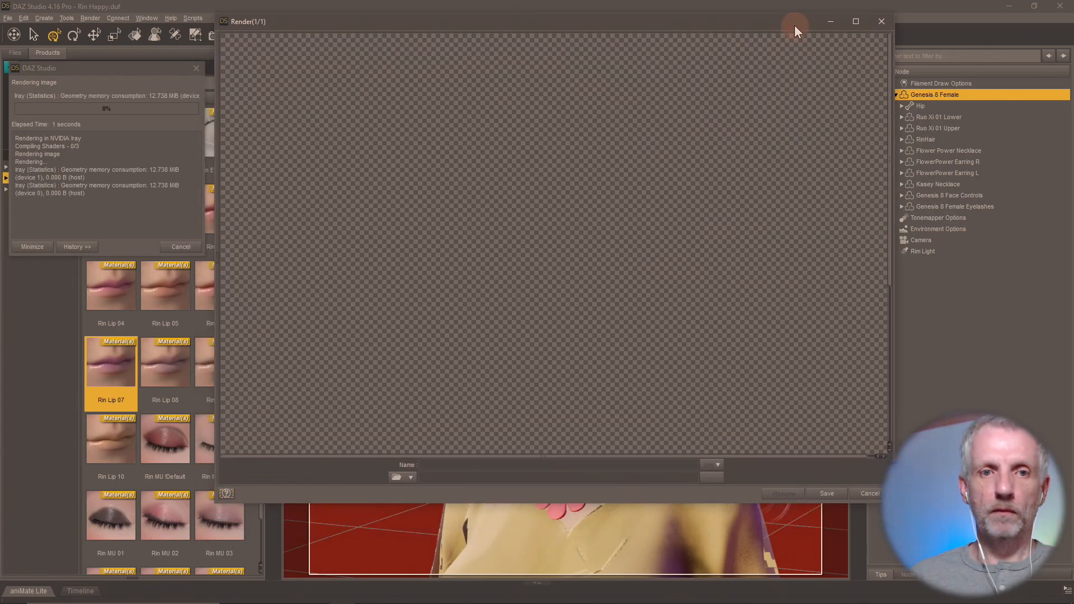
drag(894, 503, 992, 571)
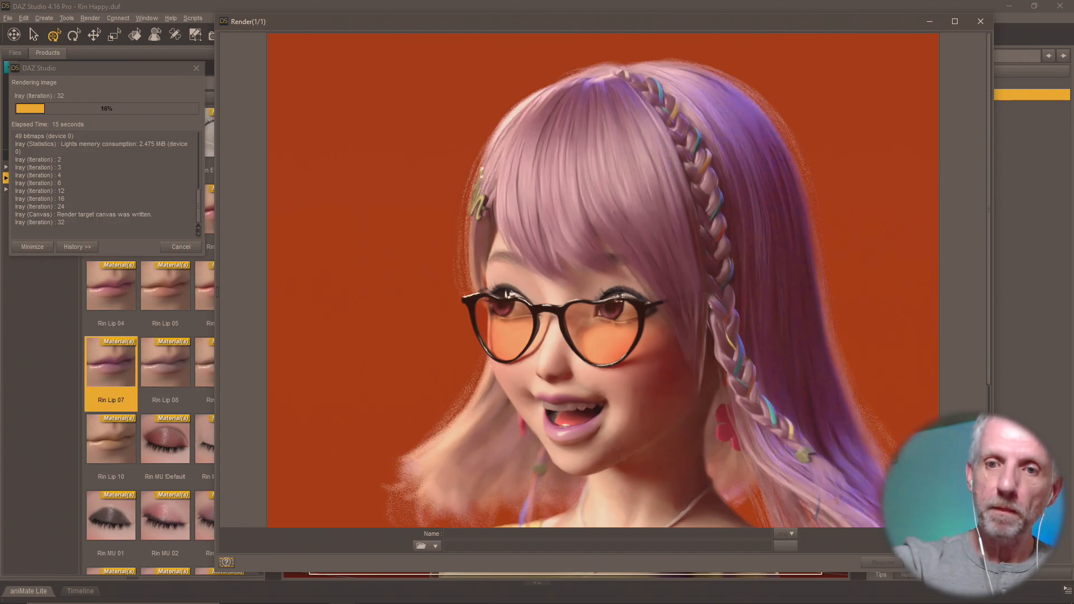
scroll(636, 395, down, 2)
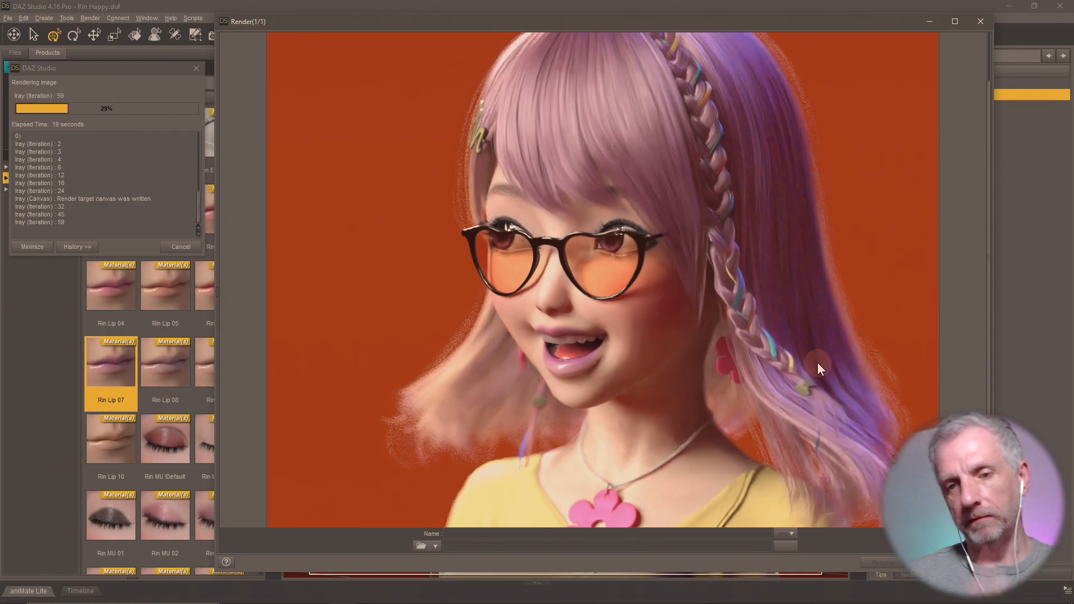
scroll(818, 361, down, 2)
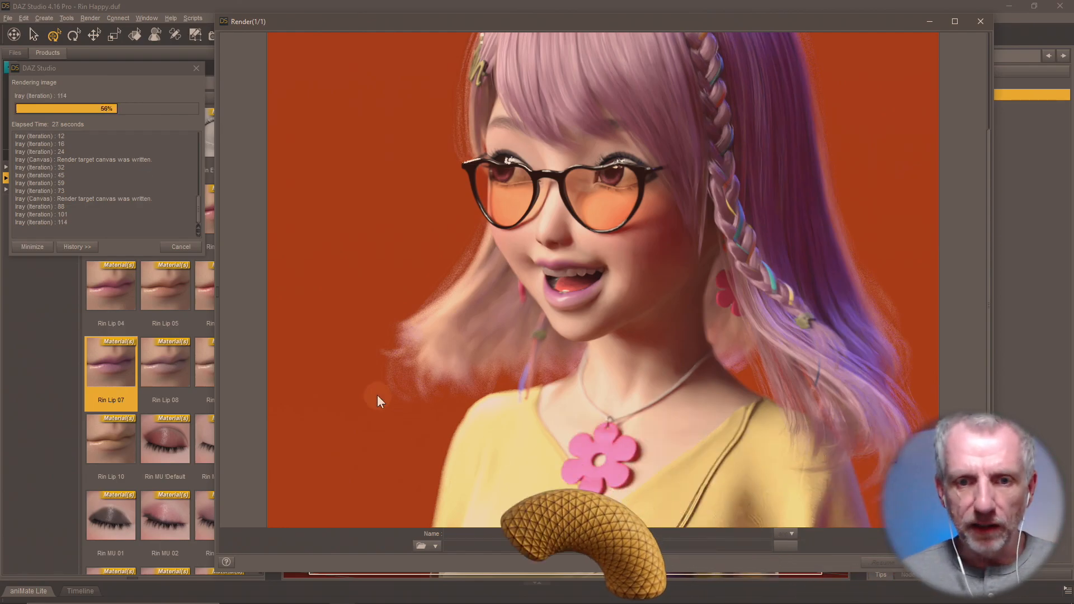
scroll(452, 367, up, 2)
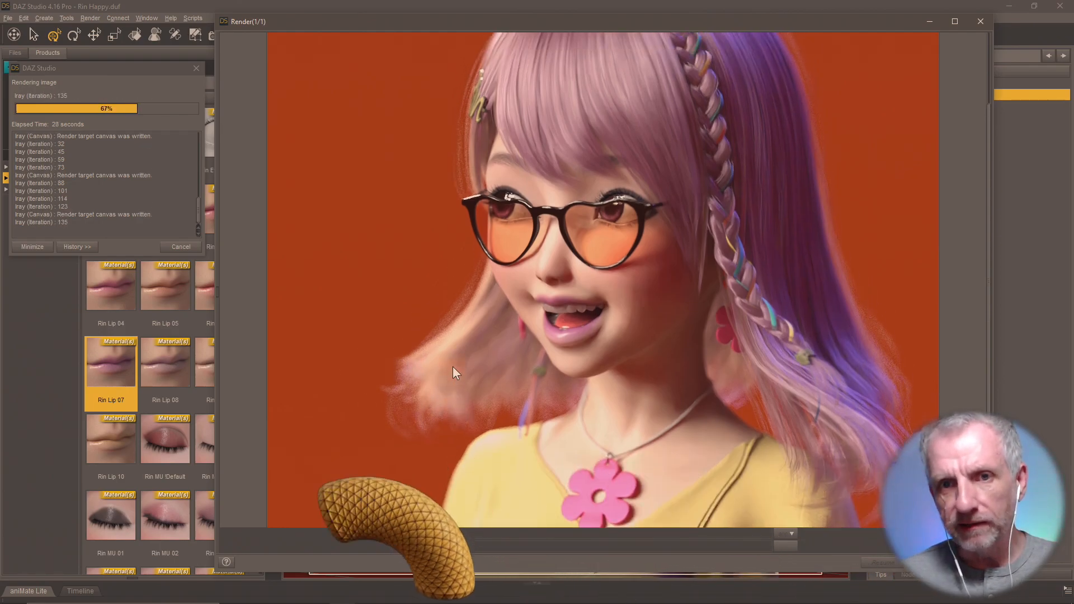
scroll(452, 367, up, 2)
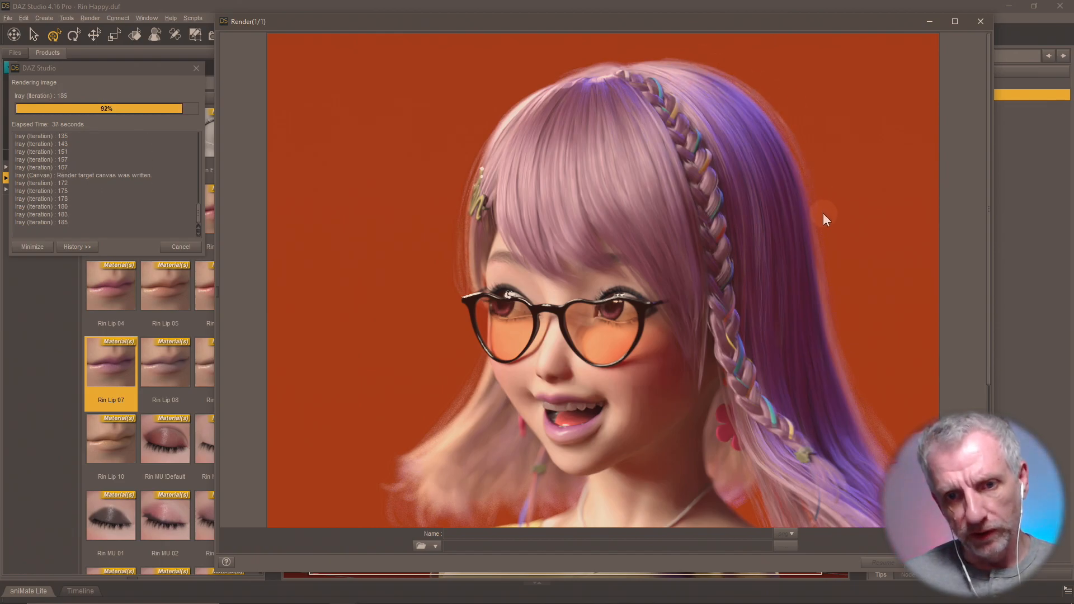
scroll(823, 218, down, 3)
scroll(823, 214, down, 2)
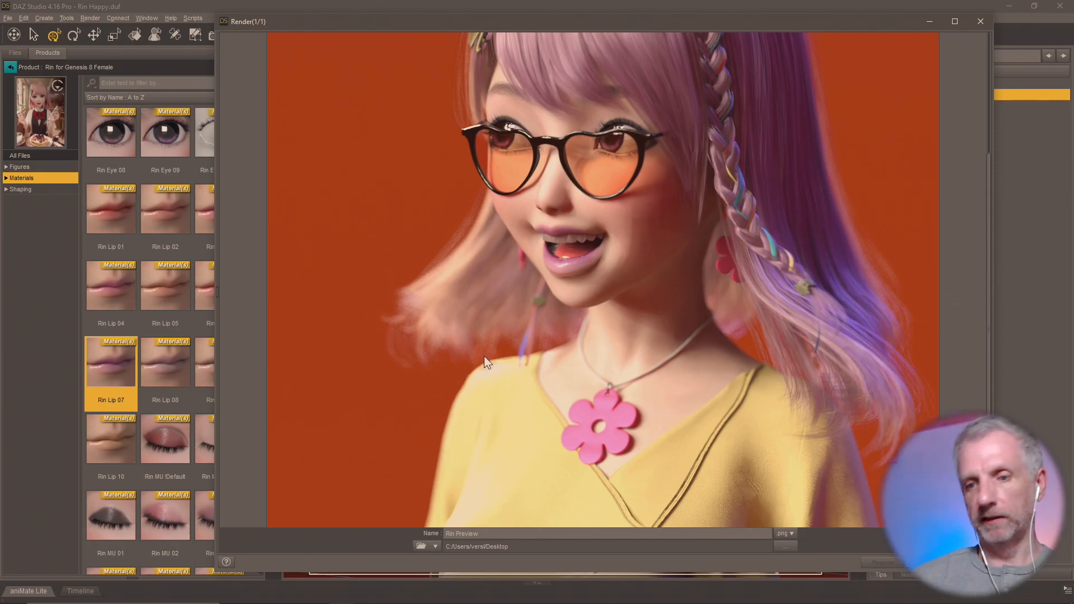
scroll(485, 357, down, 1)
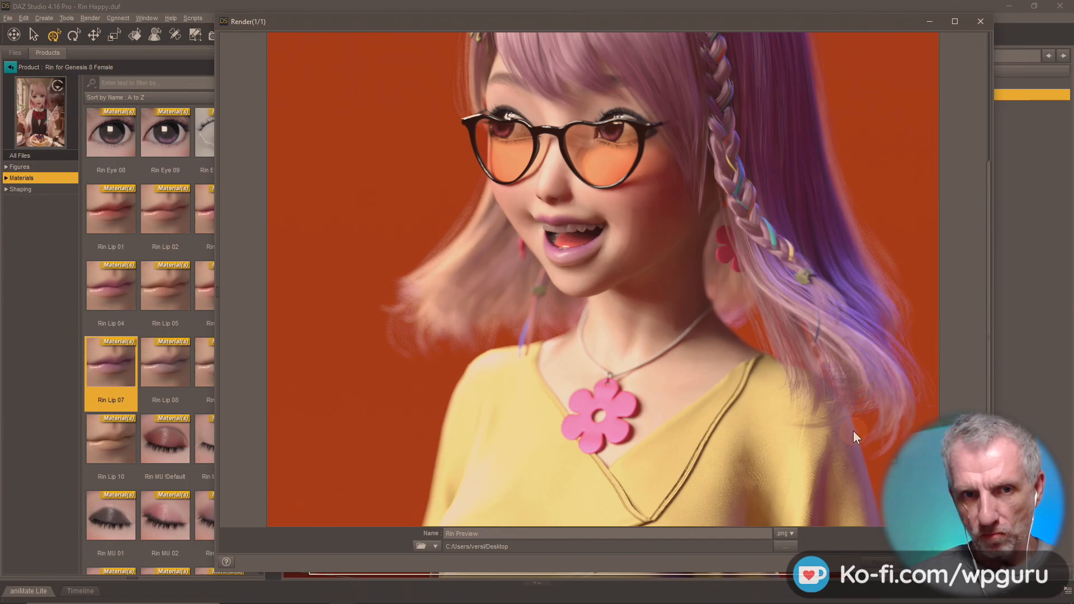
Step: Set the Max Samples of the finished render's progressive rendering settings to 1000
click(310, 359)
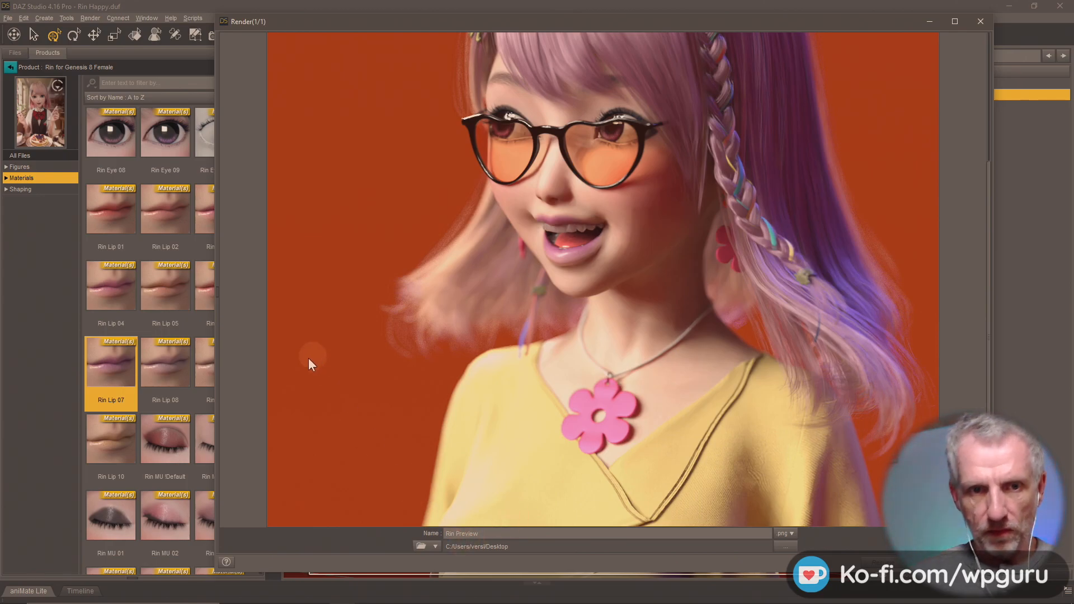
click(217, 292)
click(269, 83)
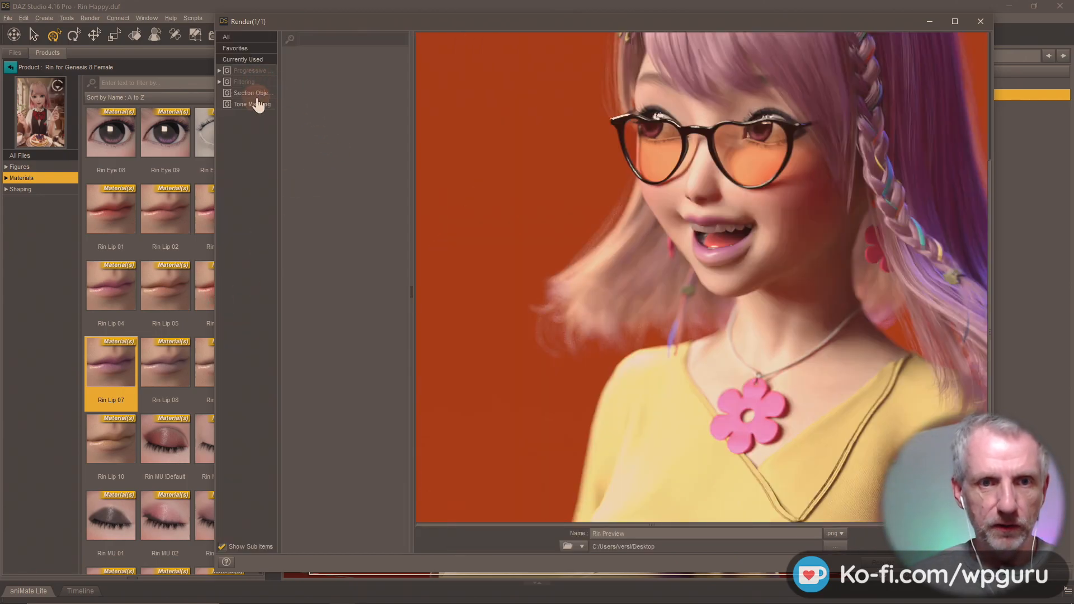
click(251, 93)
click(250, 70)
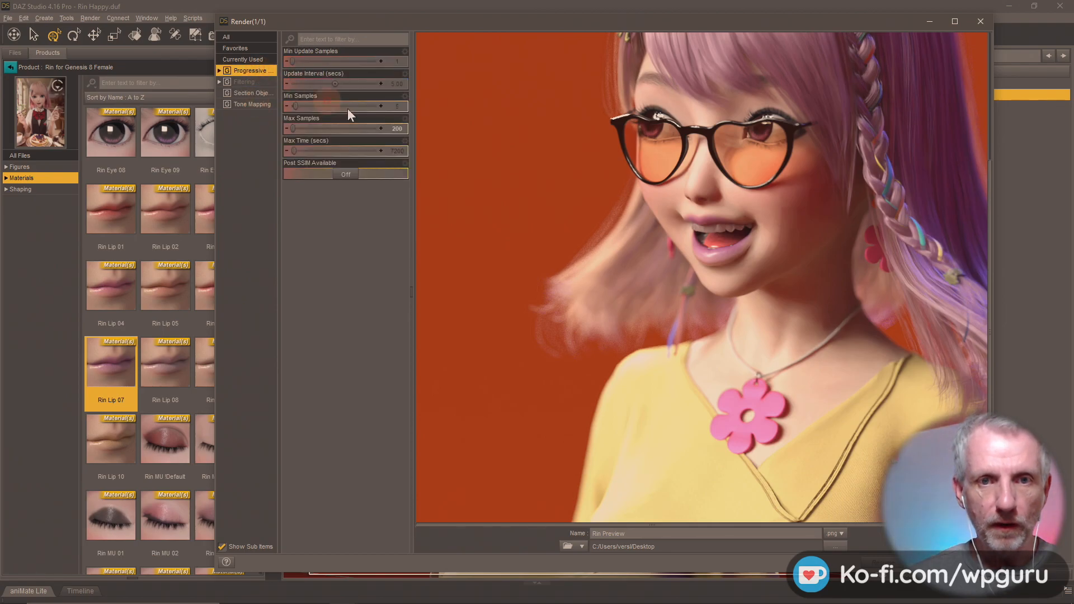
click(401, 131)
text(1000)
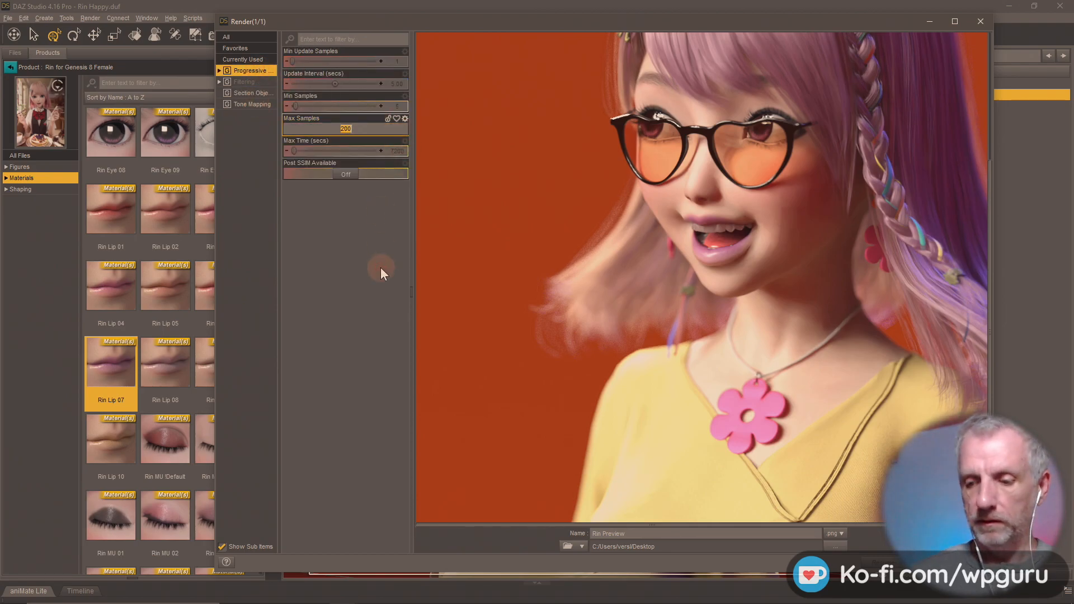
click(381, 269)
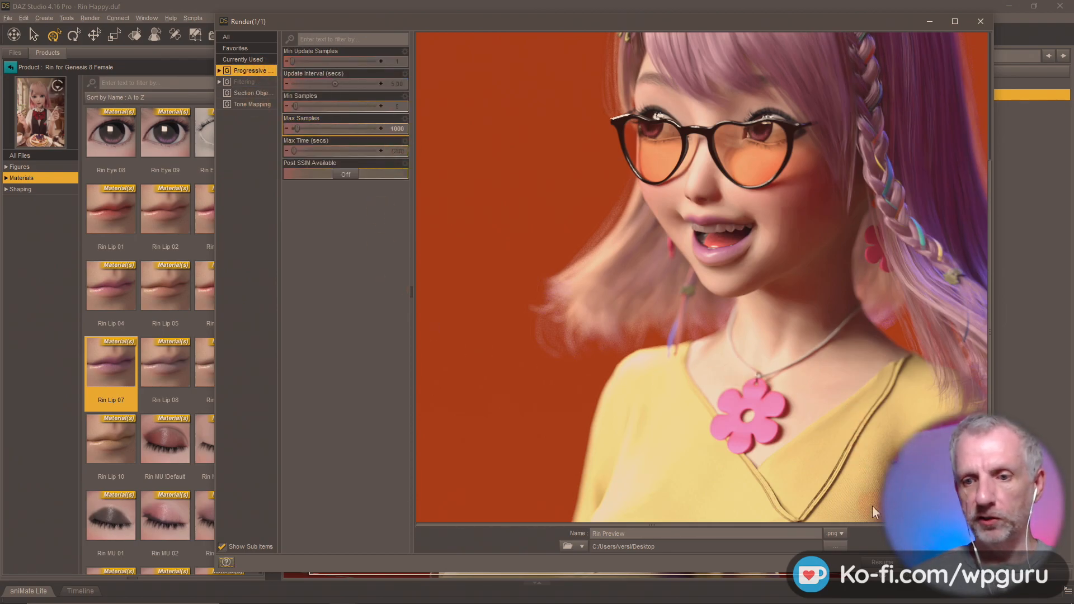
Step: Resume the render, stop it before completion and save it as Rin Preview, replacing the existing PNG file
key(ctrl+r)
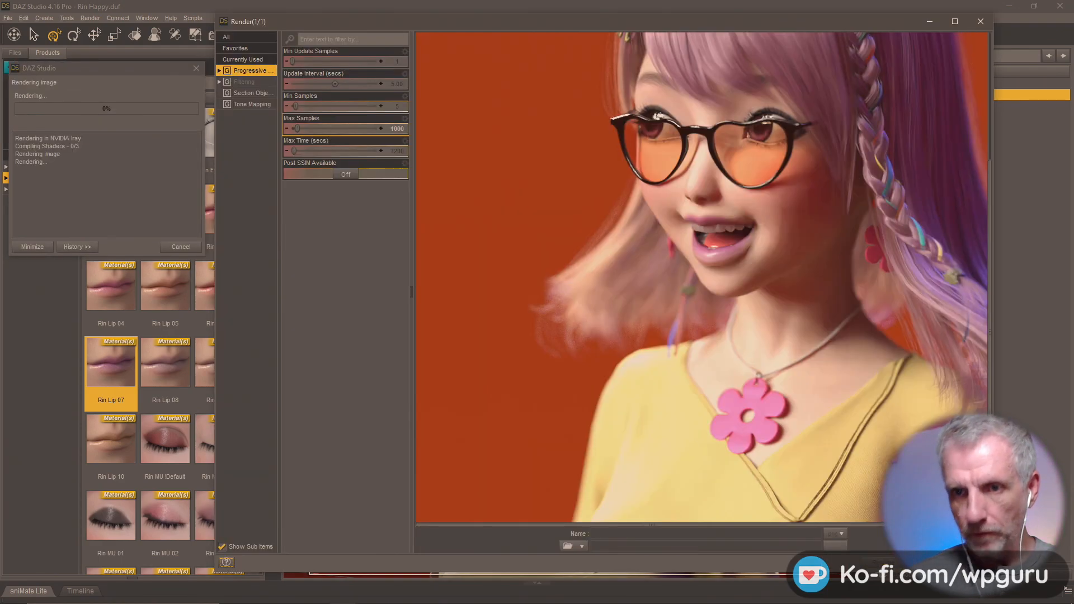
click(394, 335)
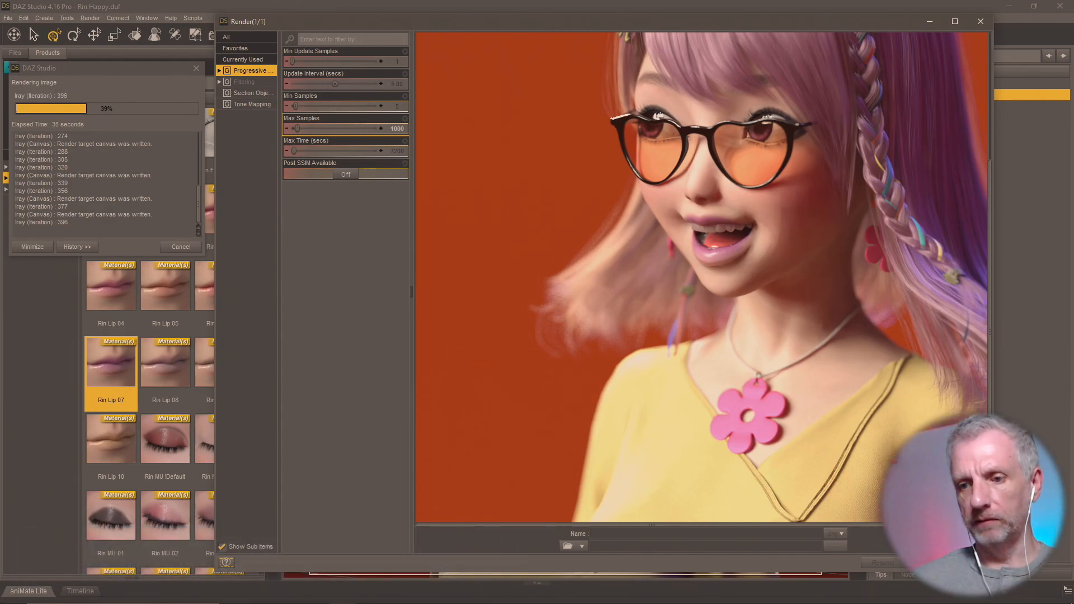
key(Escape)
click(581, 310)
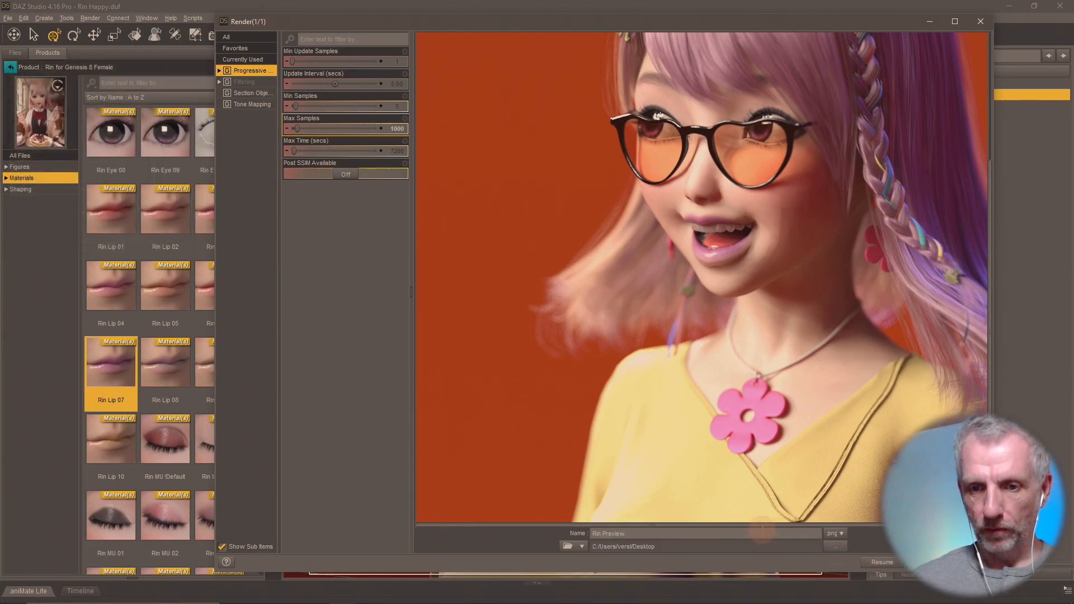
key(Return)
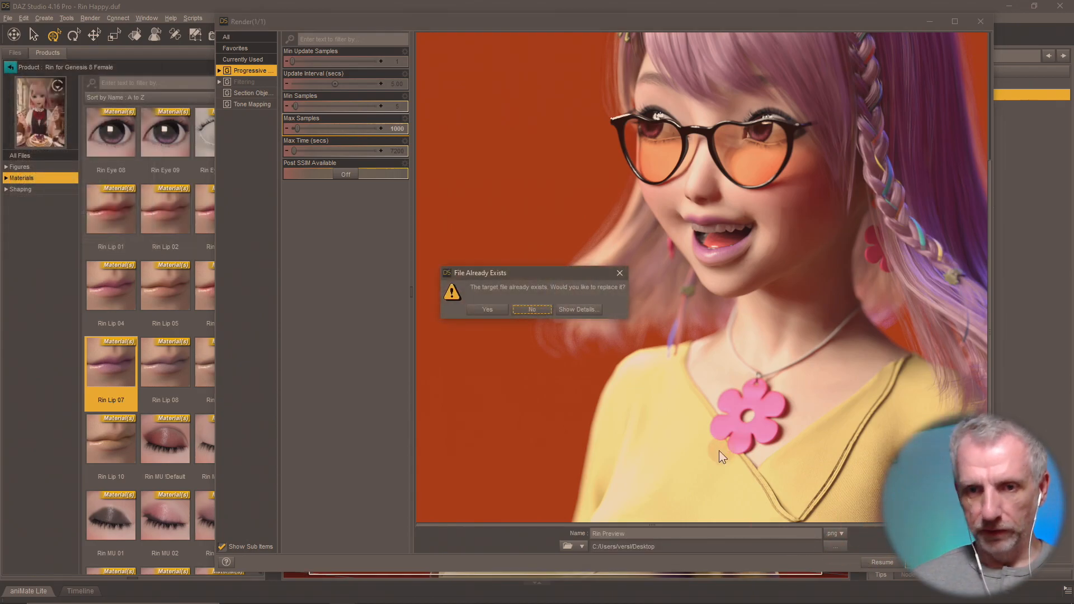
click(486, 309)
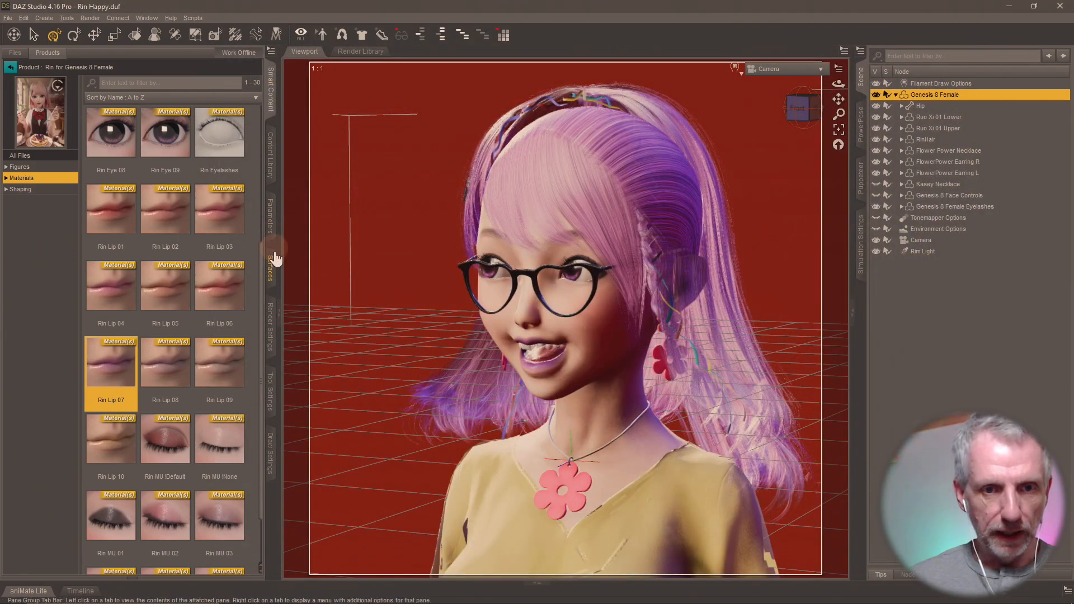
Step: Set the Environment Intensity in the render settings to 0.7, lower it to 0.6, and turn off Draw Dome
click(270, 327)
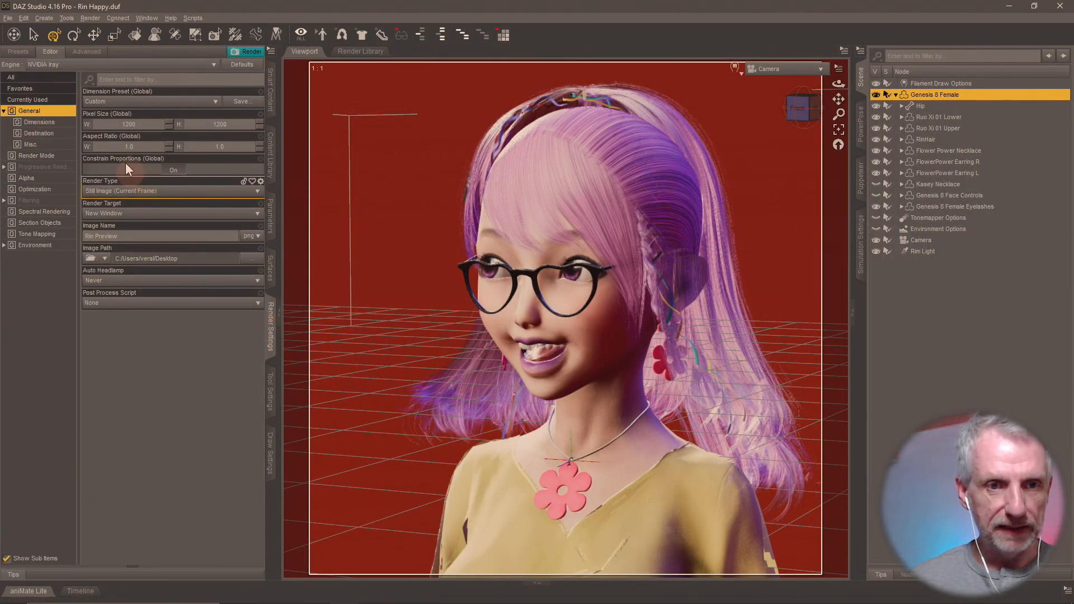
click(54, 246)
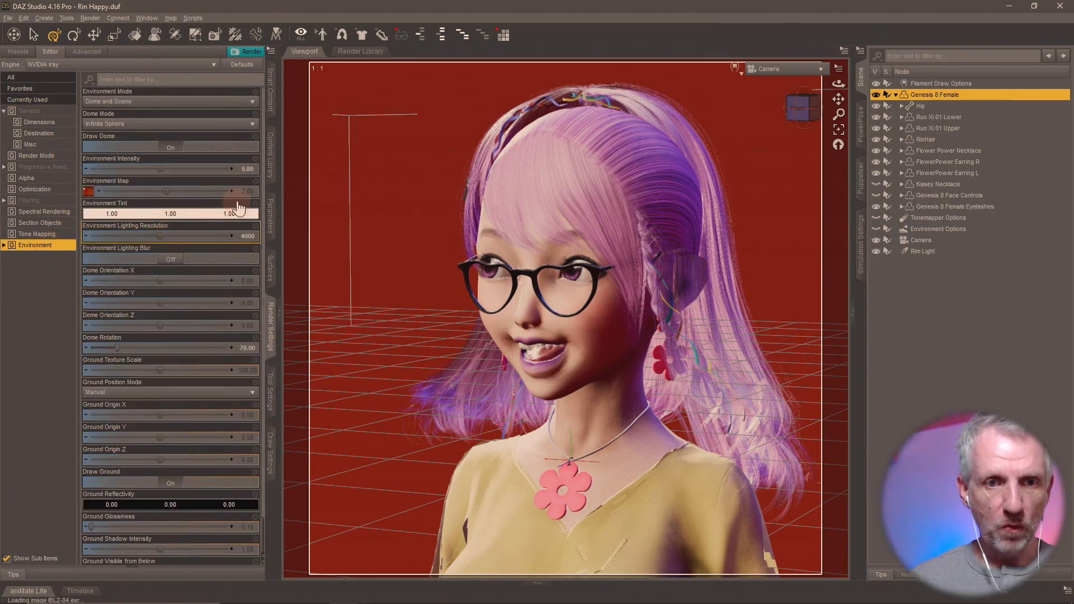
text(0.7)
key(Return)
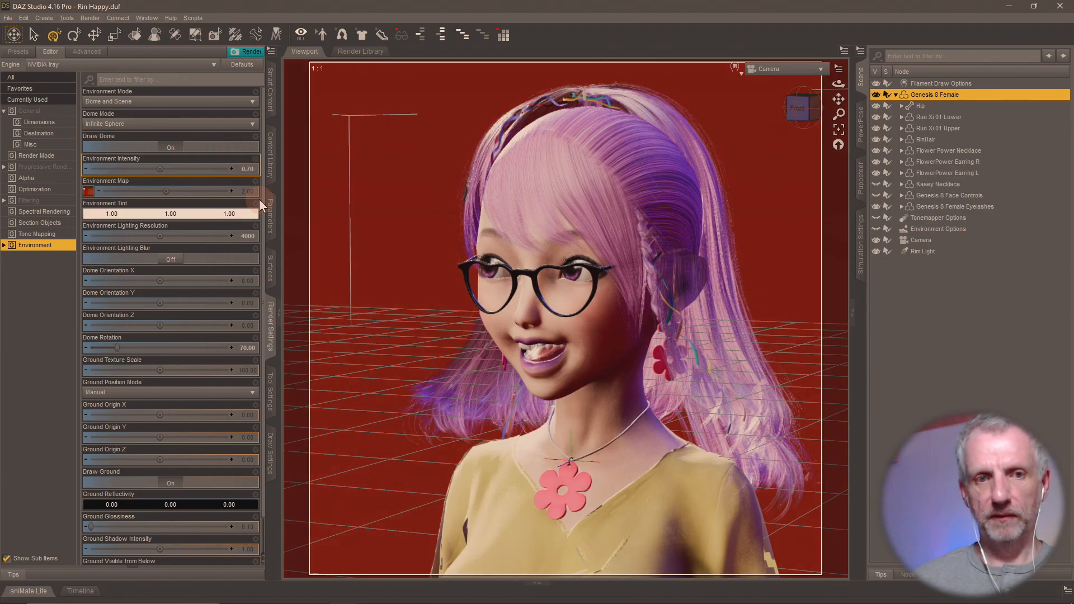
click(247, 169)
text(0.6)
key(Return)
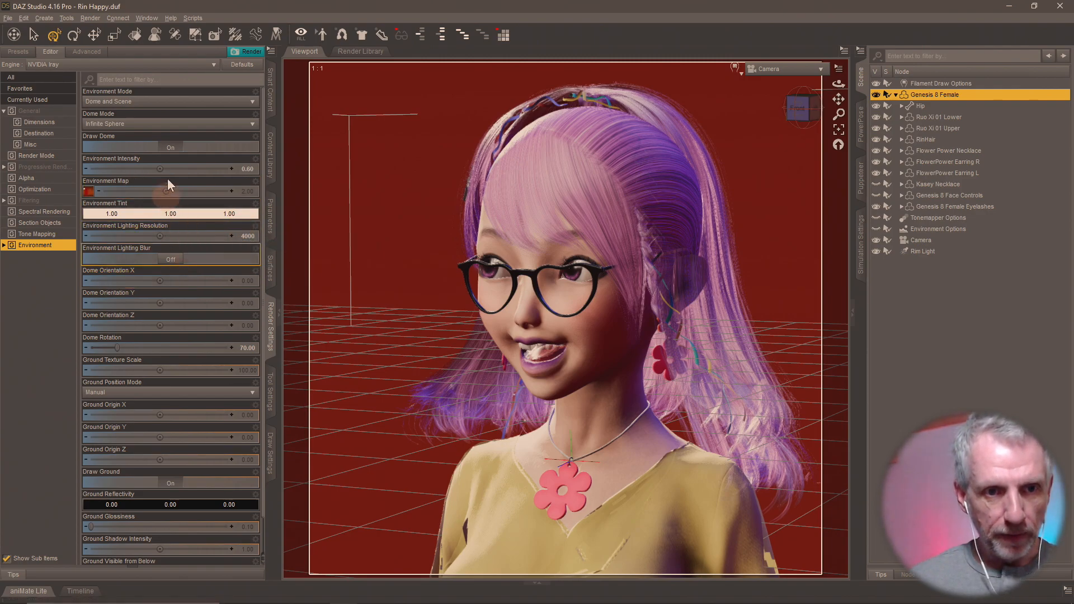
click(174, 148)
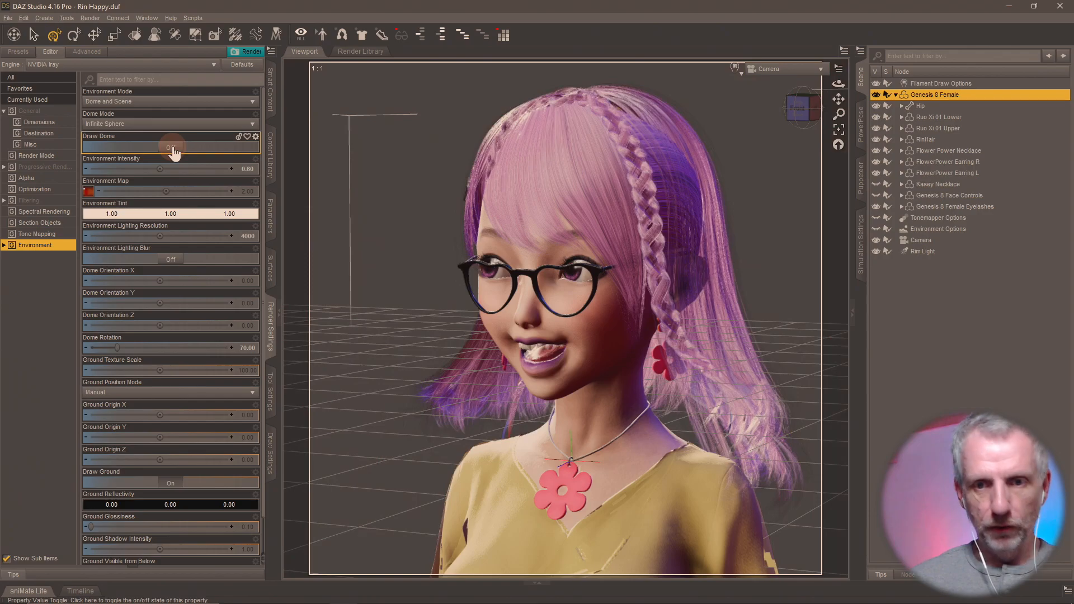
Step: Increase the global pixel size of the render and render the scene without the dome in an enlarged window
click(29, 111)
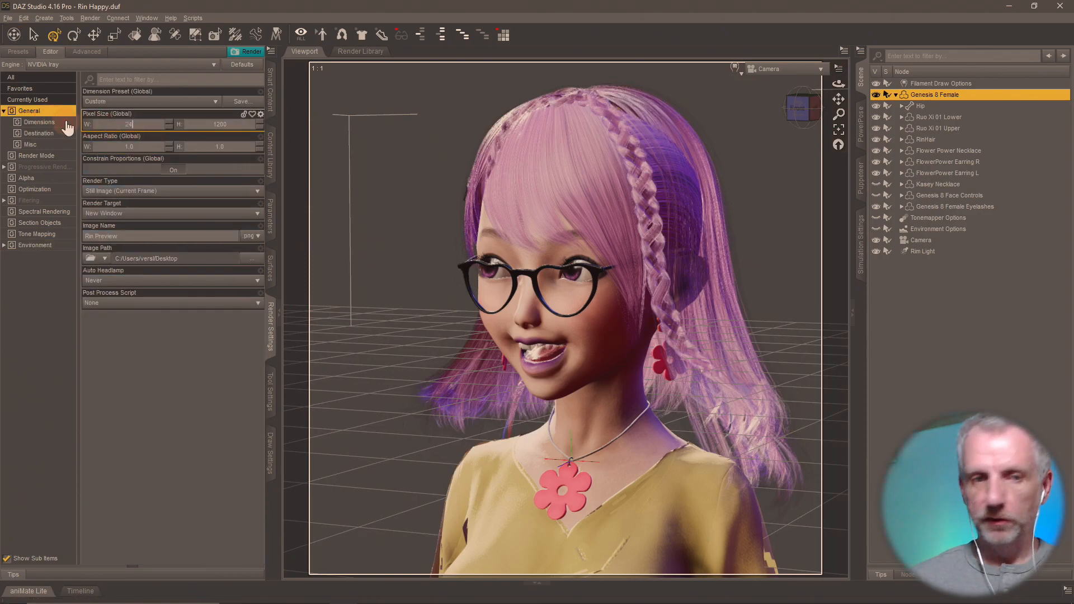
key(ctrl+r)
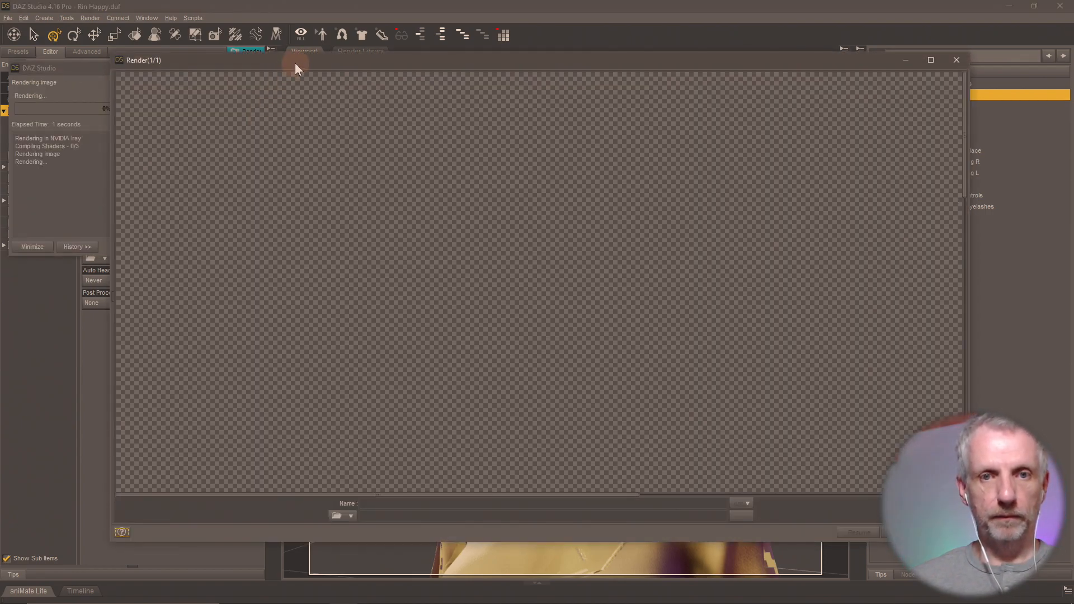
drag(295, 63, 339, 23)
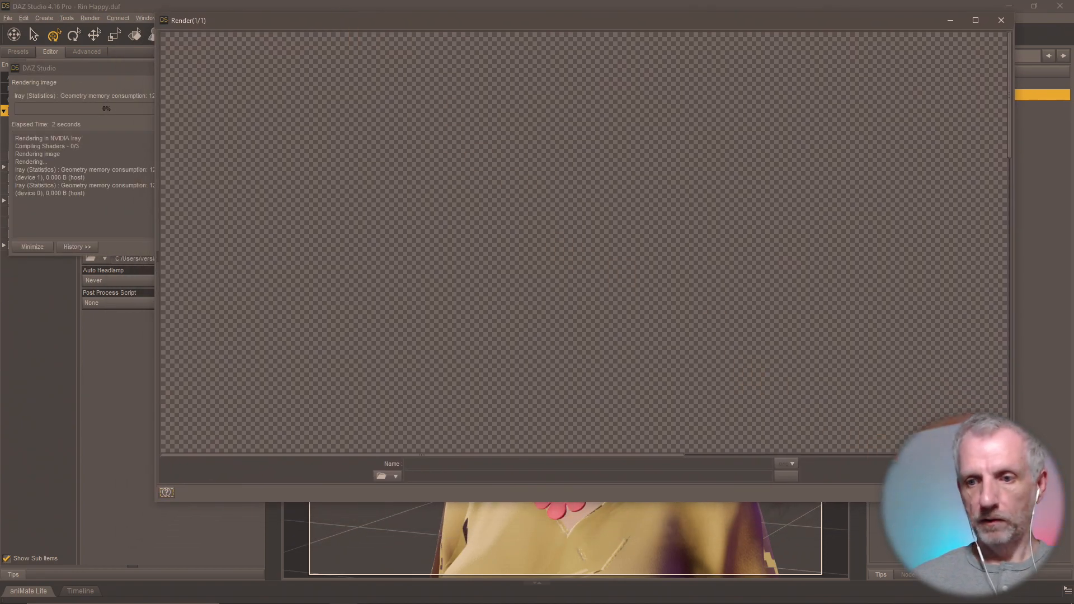
drag(582, 502, 582, 560)
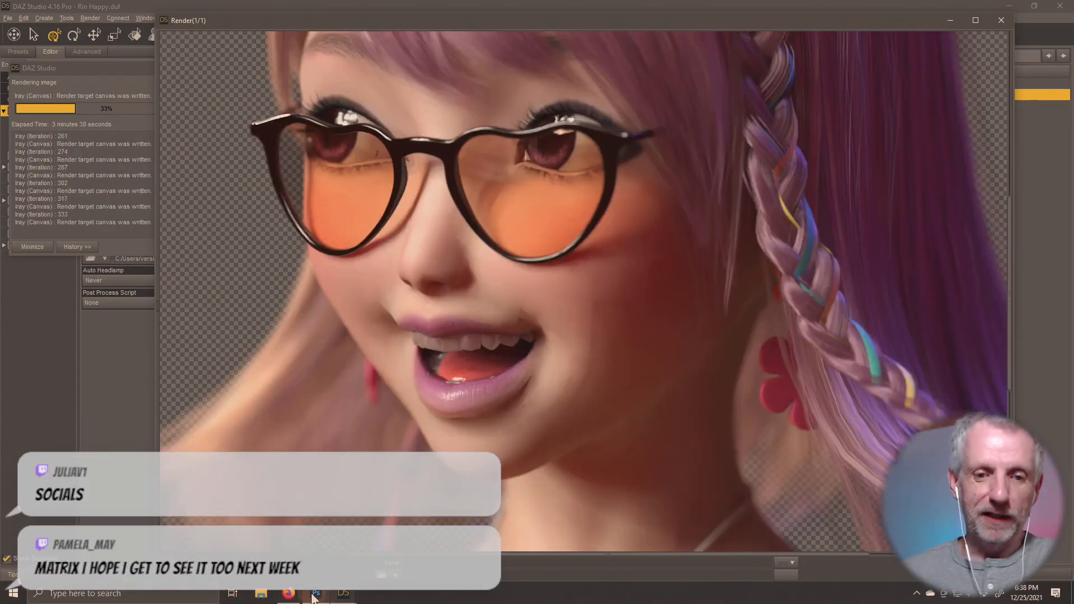
Step: Switch to Photoshop, close the 3D Thumbnails document and open Rin Preview.png from the Desktop
click(316, 594)
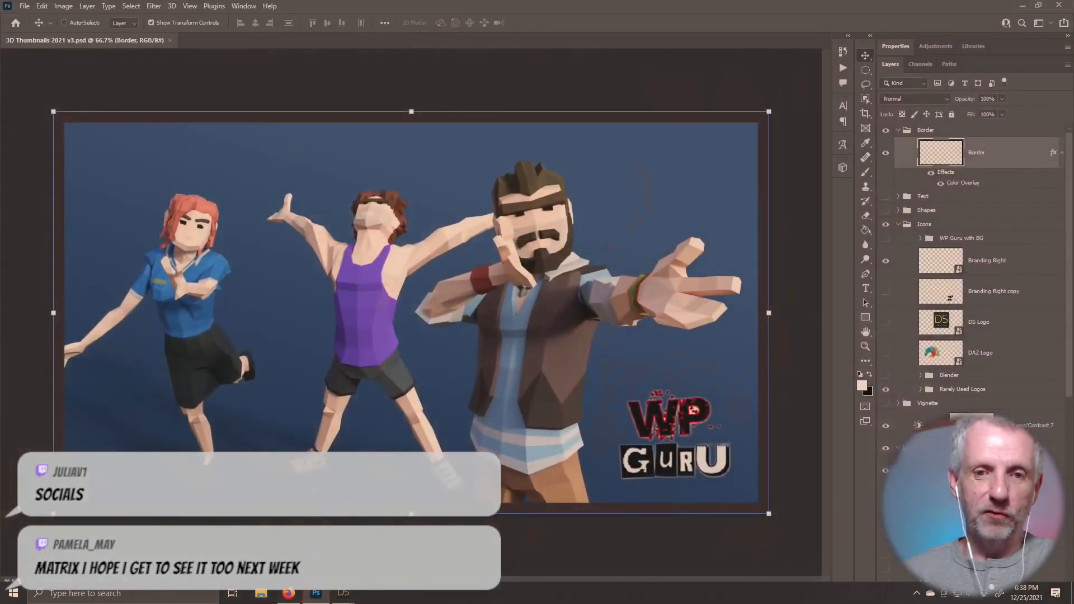
click(170, 40)
click(24, 6)
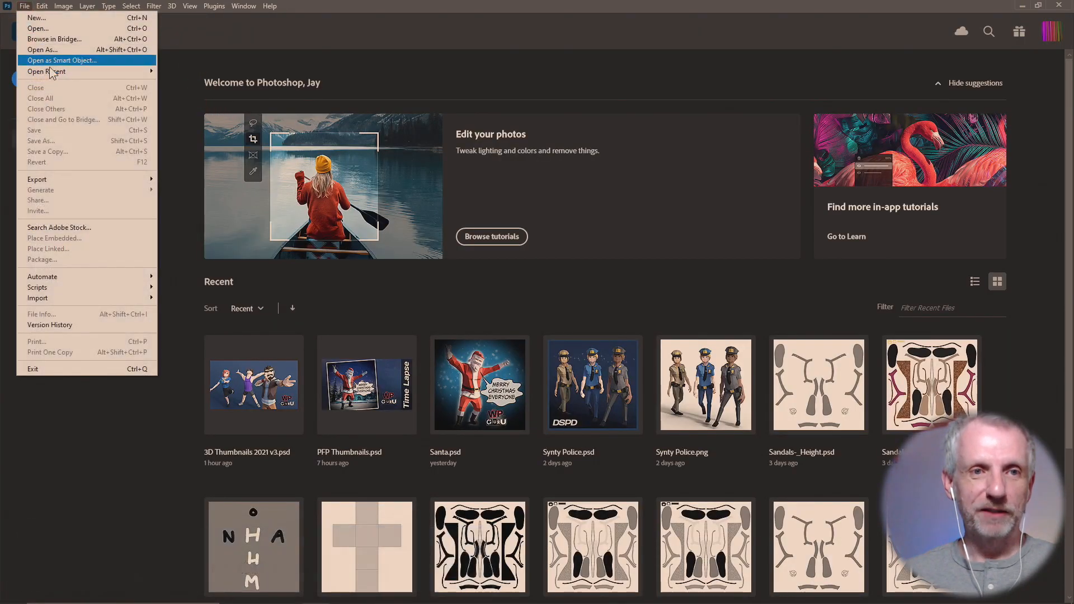
click(75, 26)
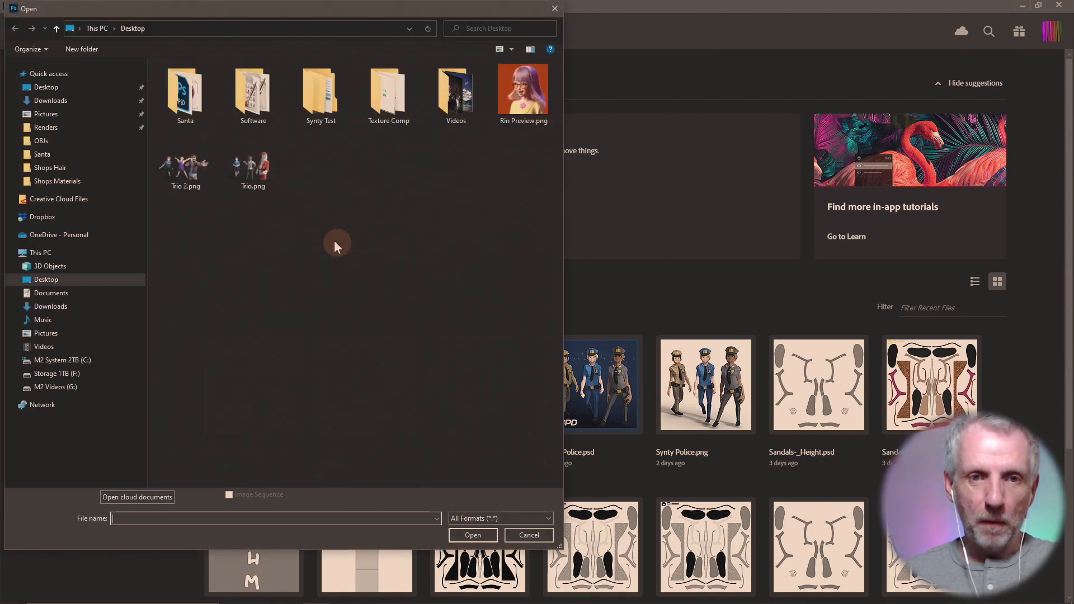
click(526, 90)
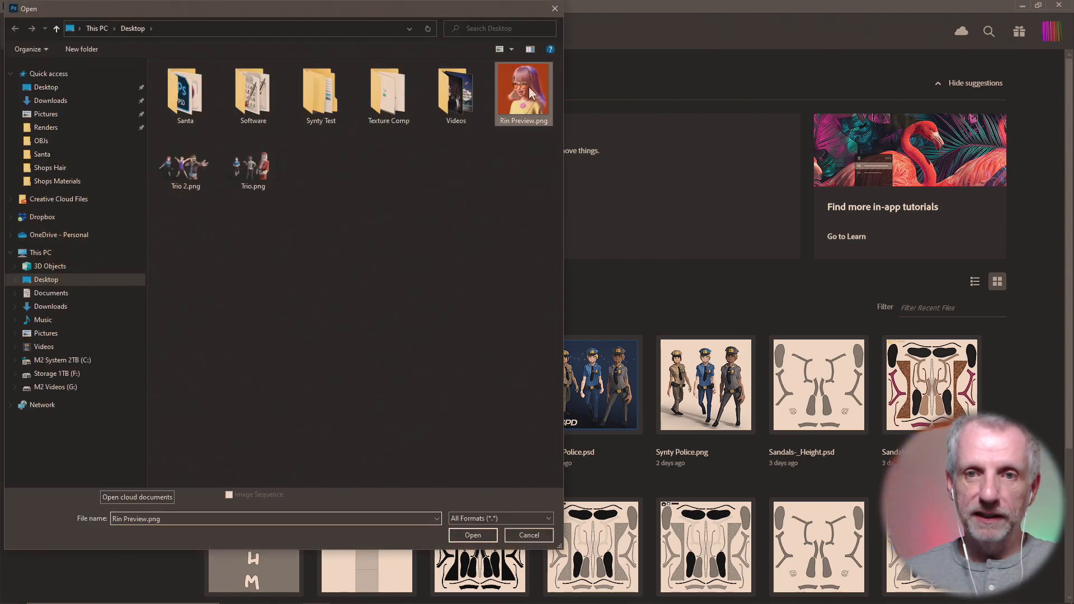
double_click(526, 92)
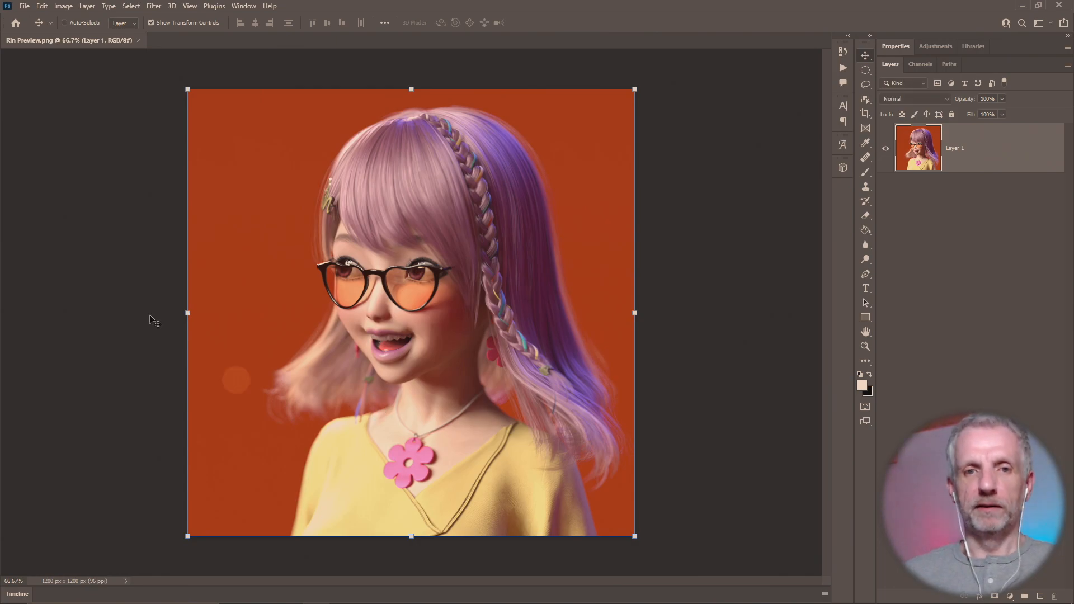
Step: Try resizing the image to 2400 by 2400 pixels at 96 pixels per inch and undo the resize
click(64, 7)
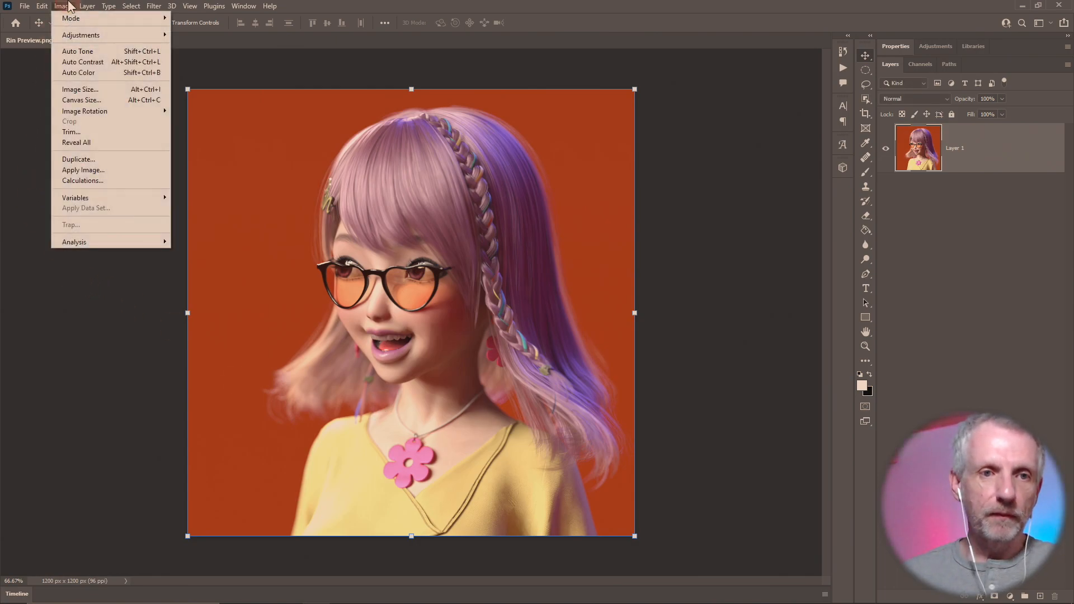
click(80, 90)
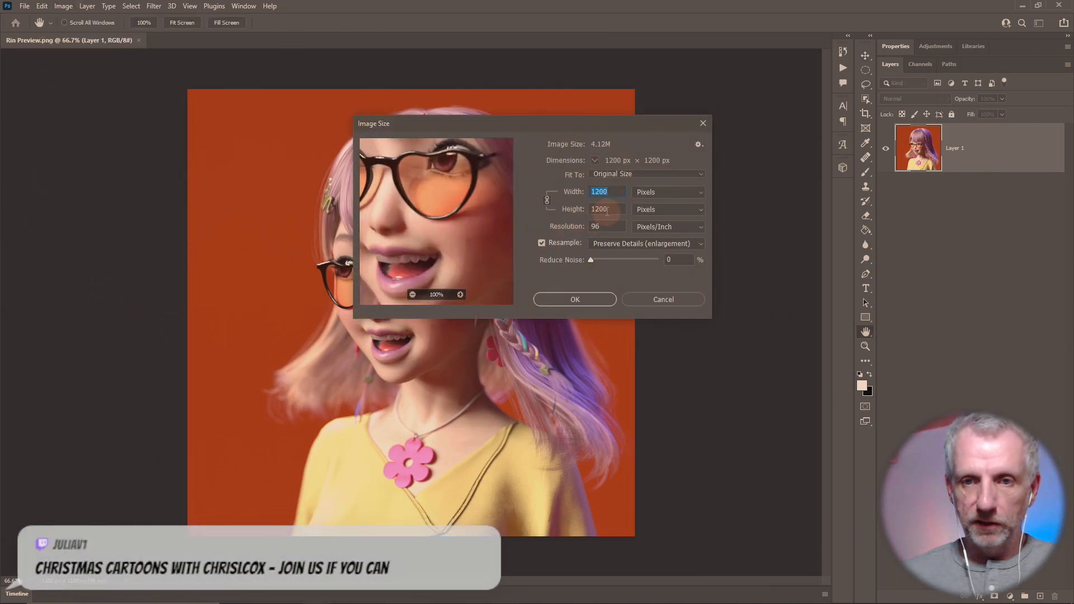
text(2400)
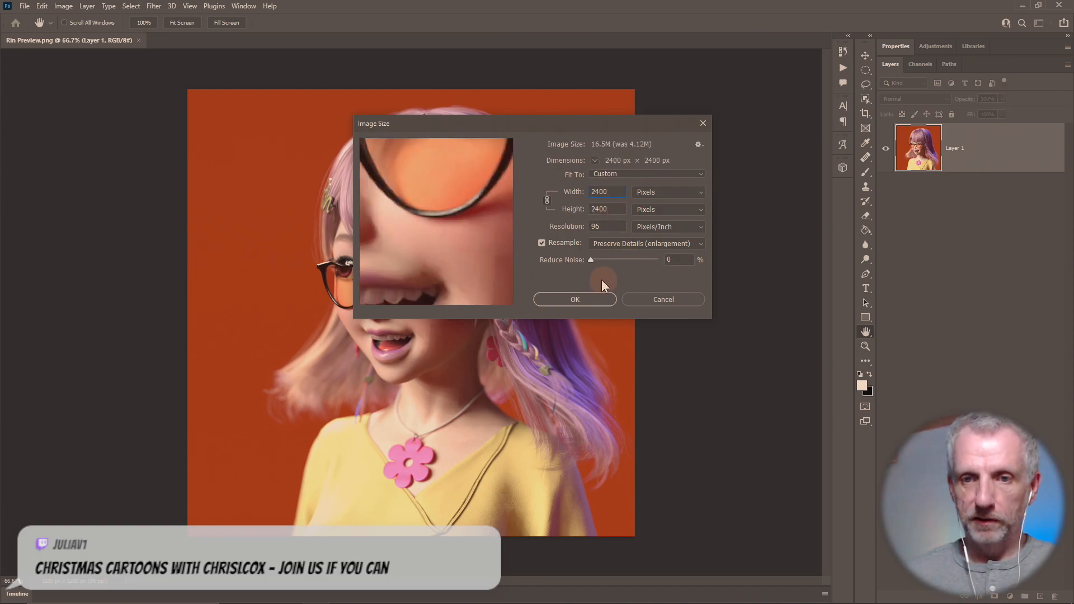
click(575, 299)
key(v)
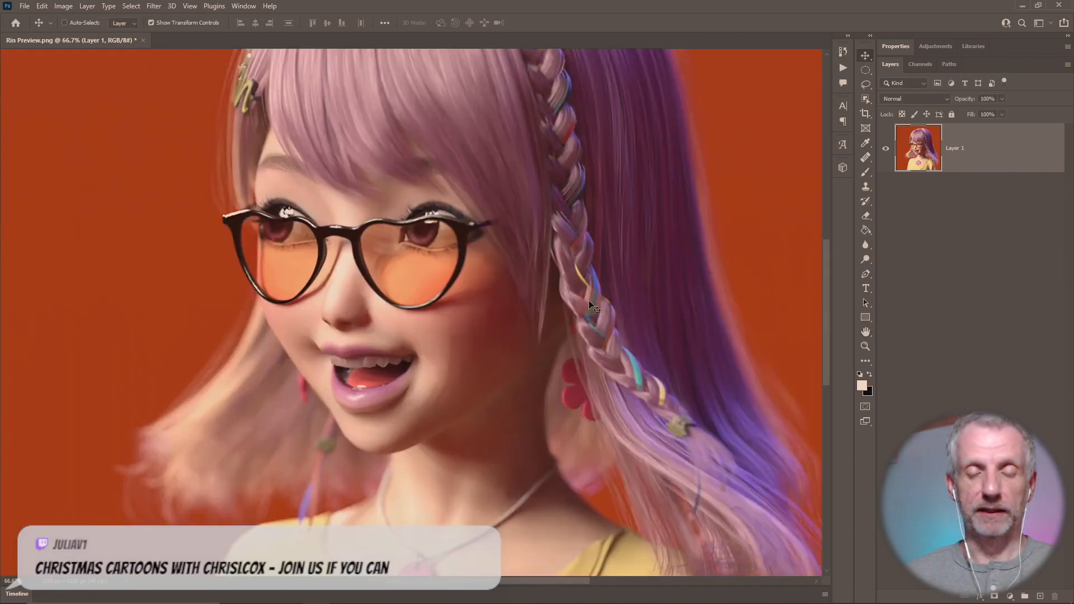
key(ctrl+z)
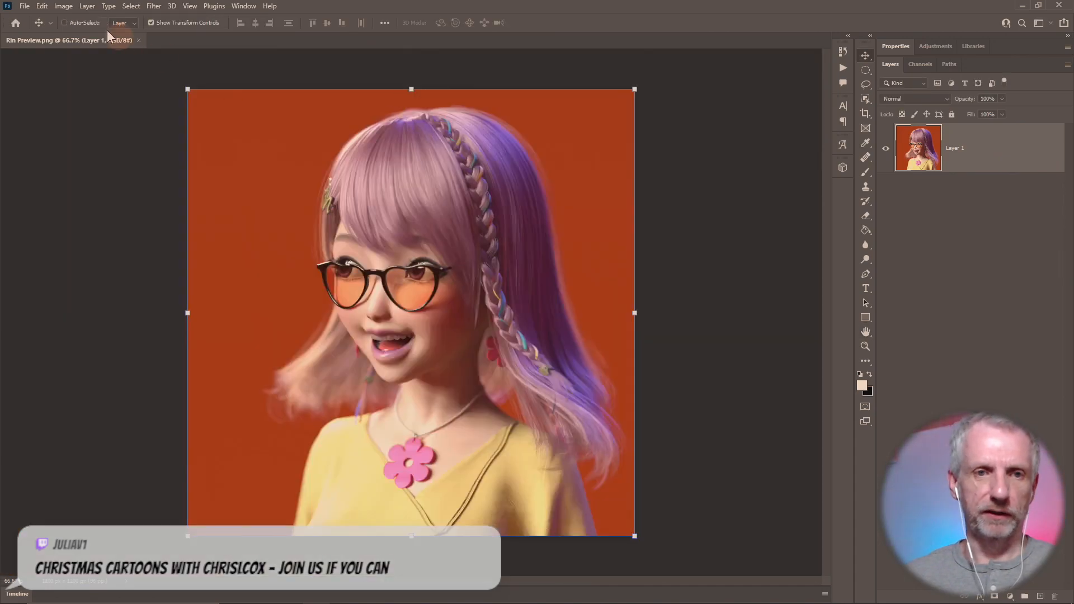
click(66, 6)
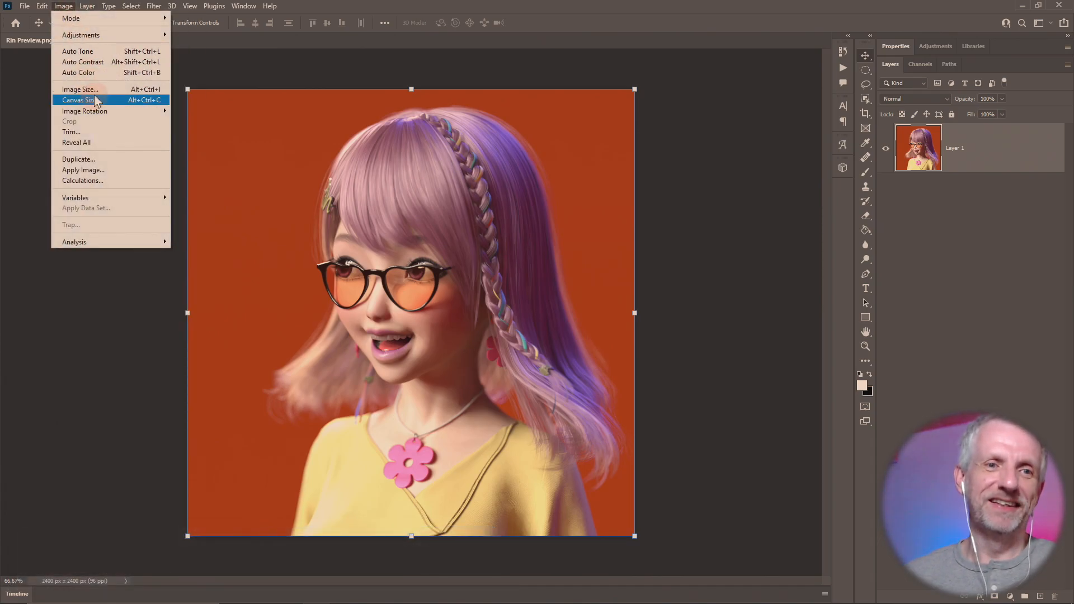
click(94, 99)
click(627, 168)
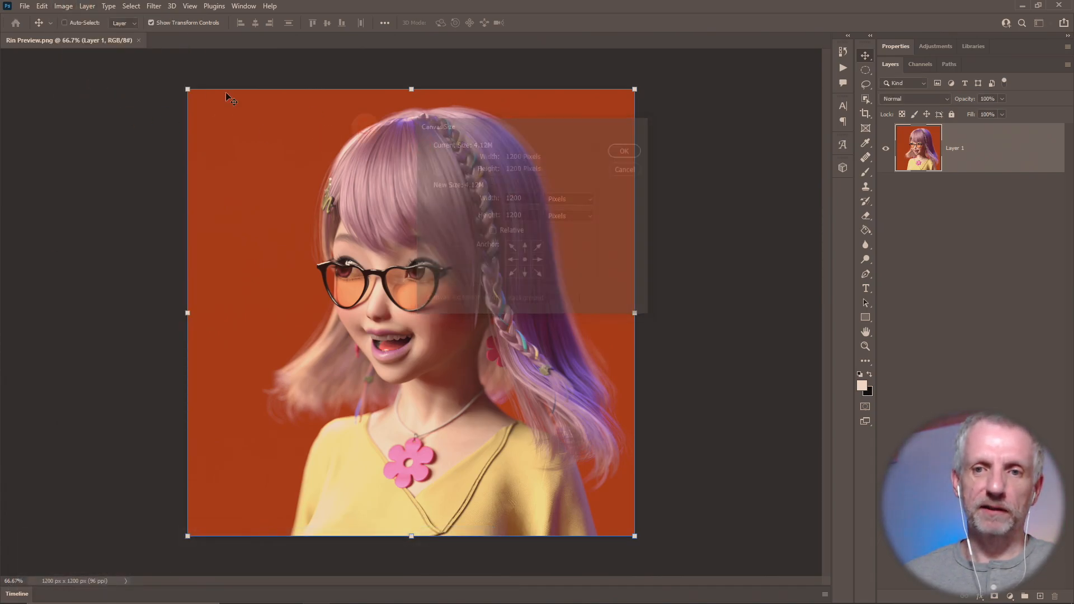
Step: Enter an image width of 2400 pixels and reduce the resolution to 72 pixels per inch, resampling the image to 1800 by 1800 pixels
click(62, 6)
click(55, 7)
click(50, 6)
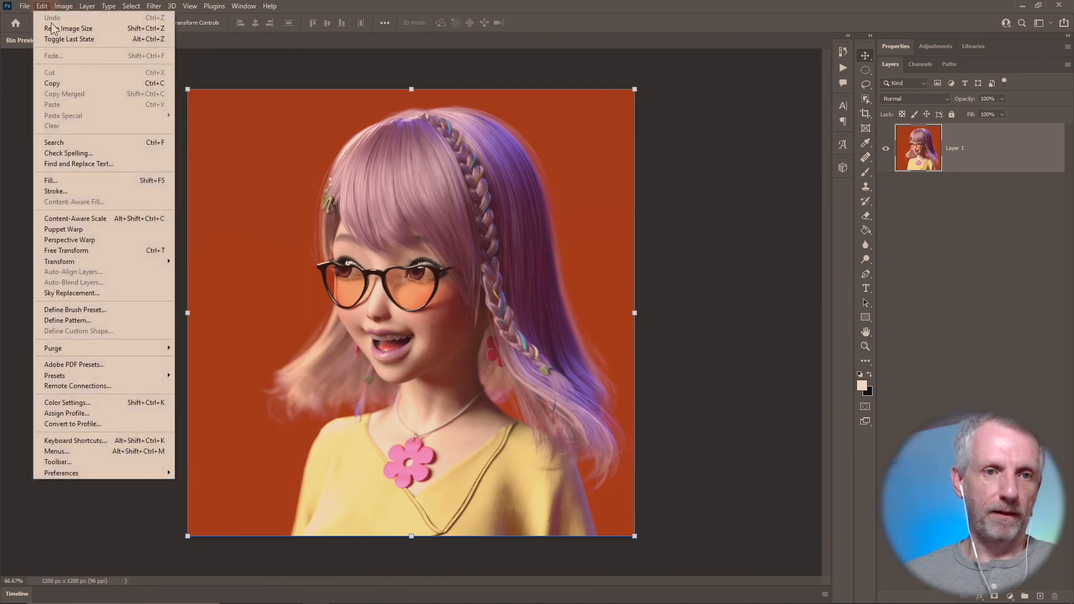
mouse_move(63, 6)
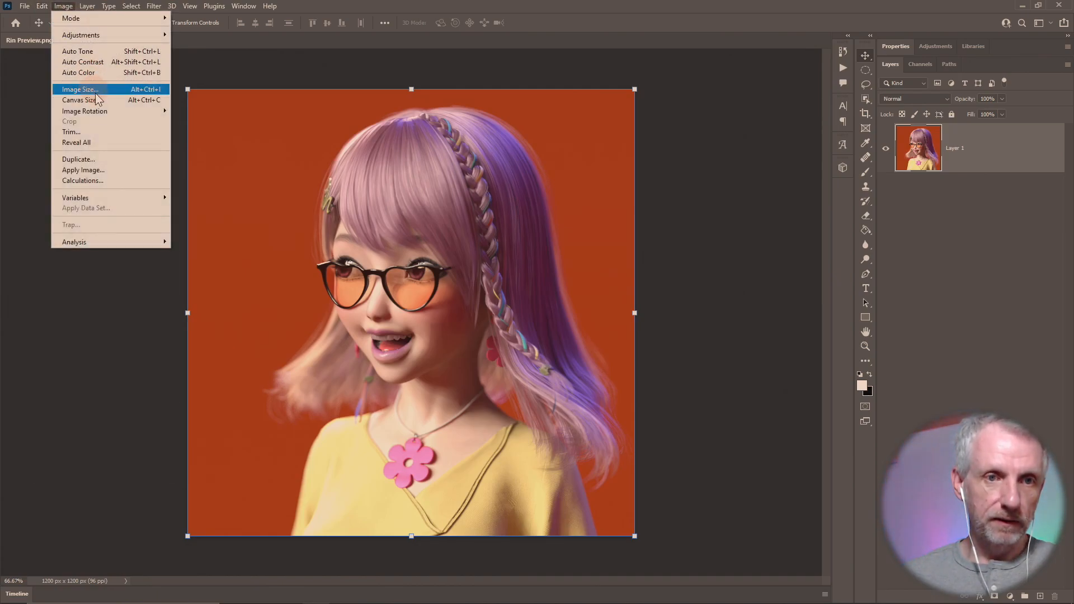
click(80, 89)
text(2400)
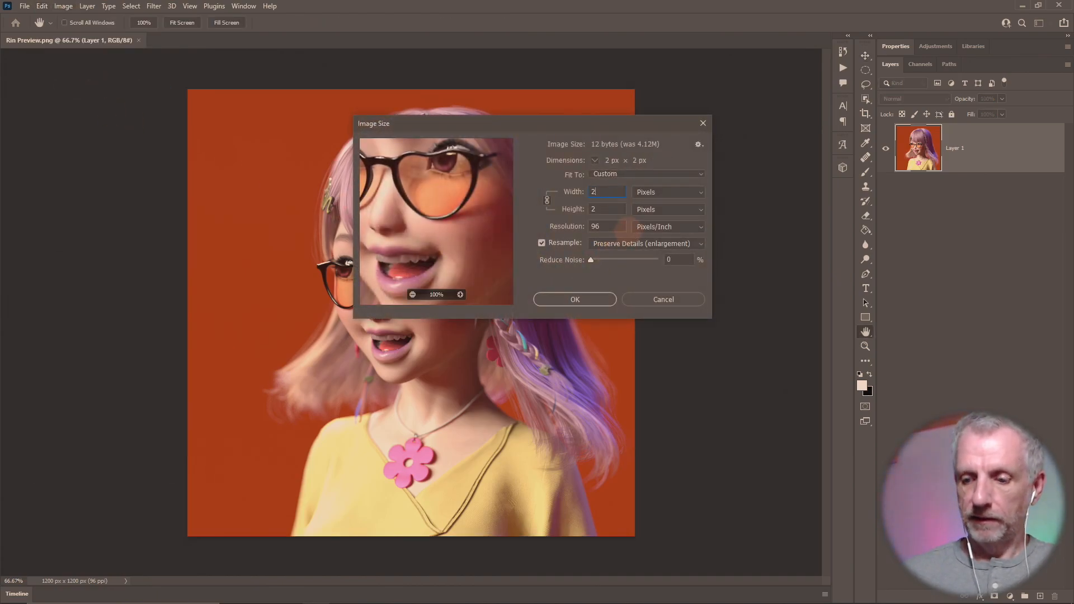
key(Tab)
double_click(606, 226)
text(72)
click(594, 302)
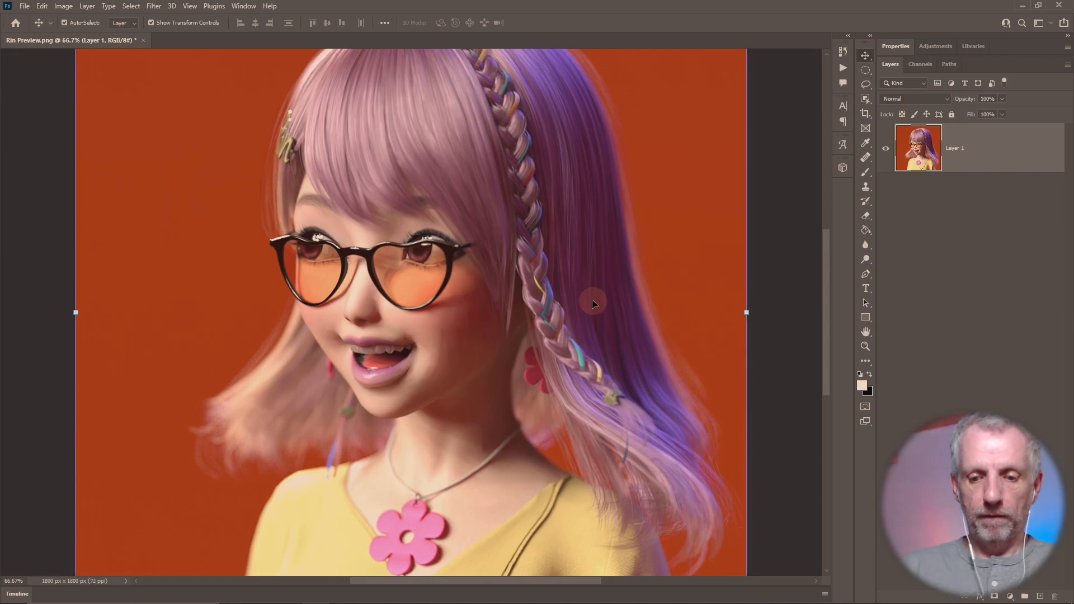
Step: Fit the image to the window and rename the render's layer to Preview
key(ctrl+0)
double_click(975, 165)
text(Preview)
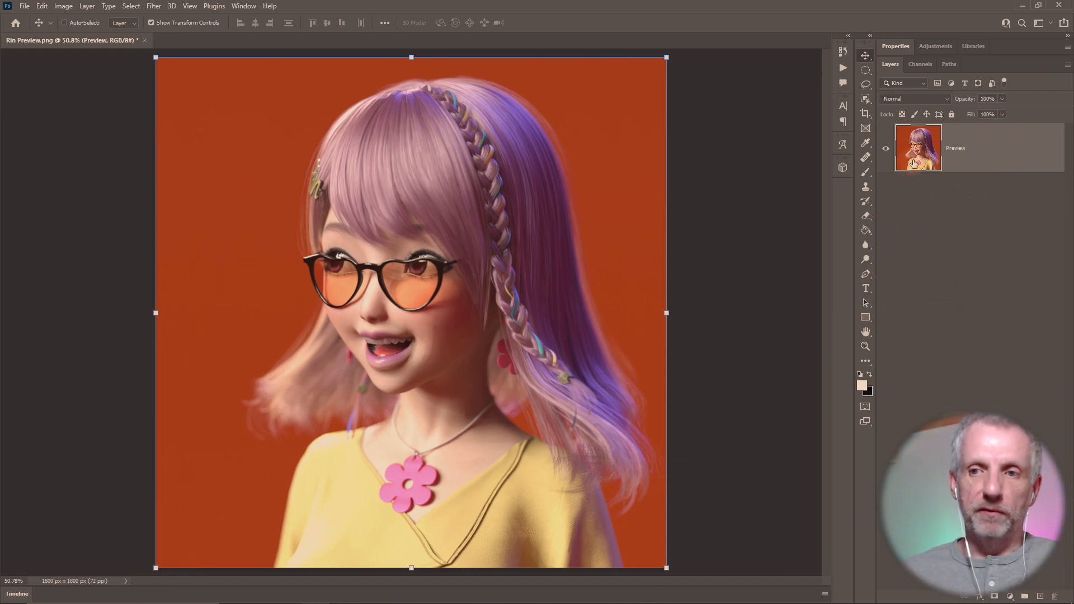
key(alt+Tab)
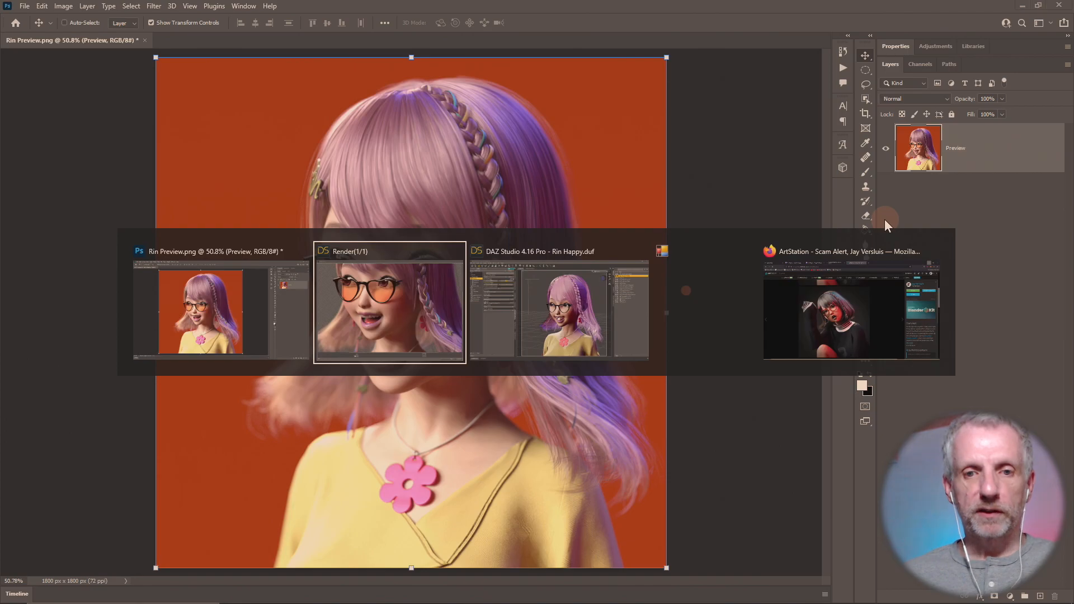
key(alt+Tab)
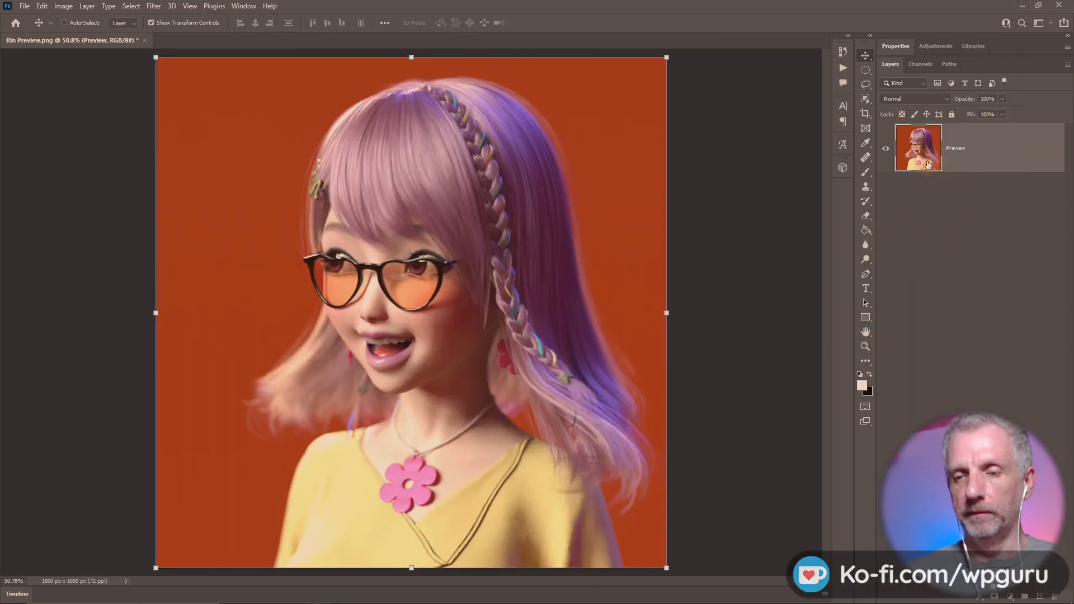
Step: Add a solid color fill layer beneath the Preview layer and sample its colour, aa380b, from the render's orange background
click(1009, 595)
click(995, 395)
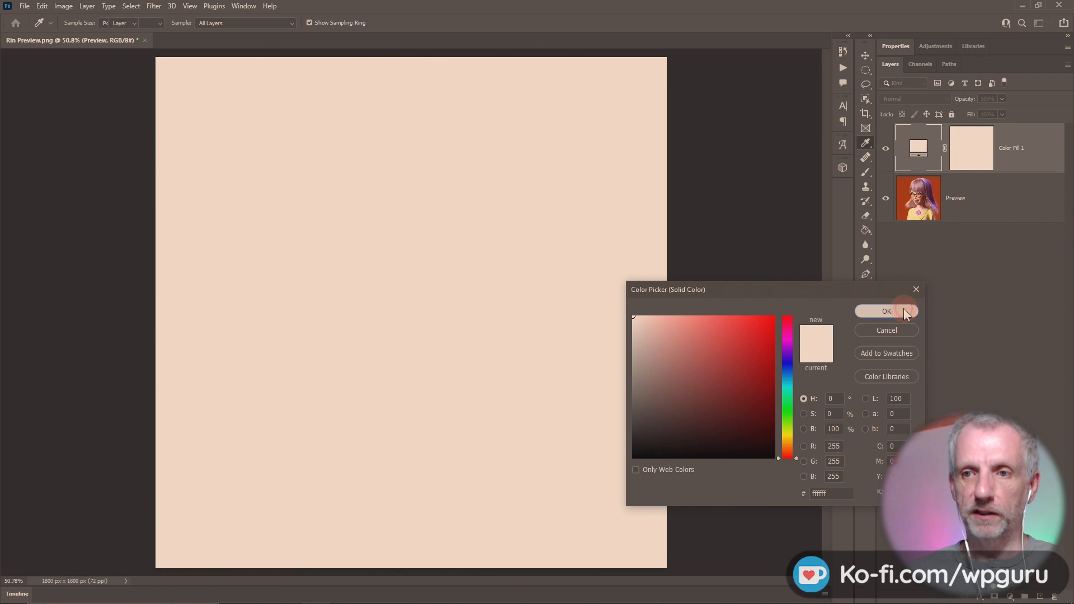
click(904, 309)
drag(915, 160, 937, 218)
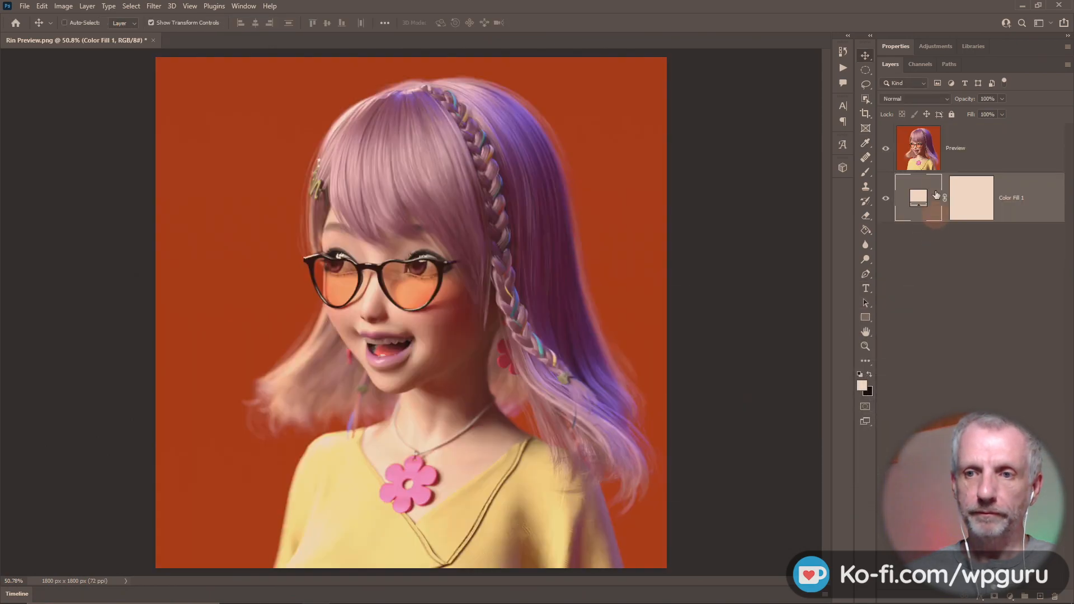
double_click(919, 201)
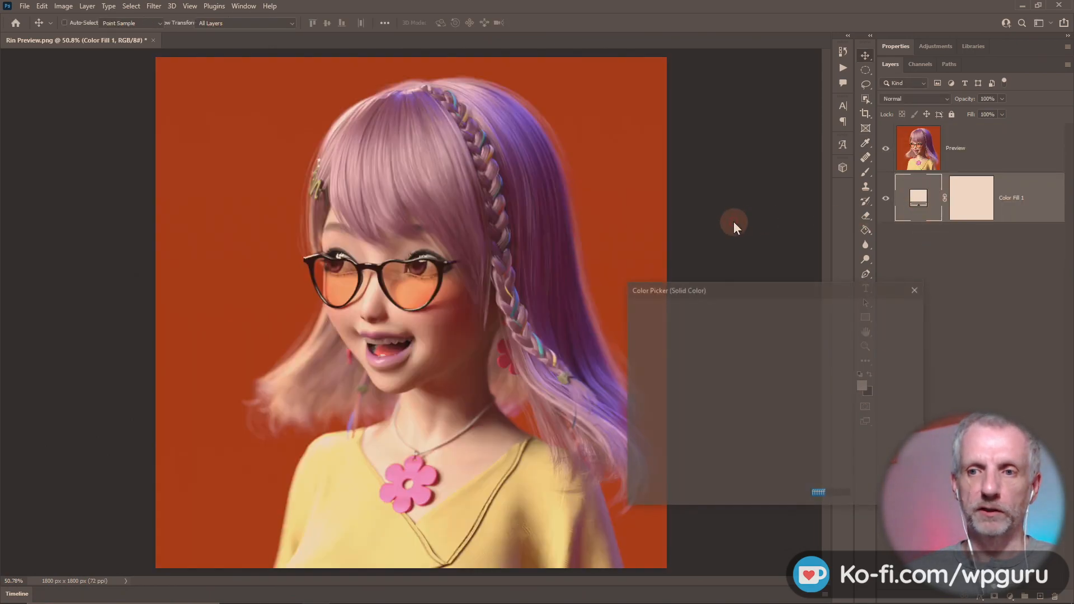
click(611, 168)
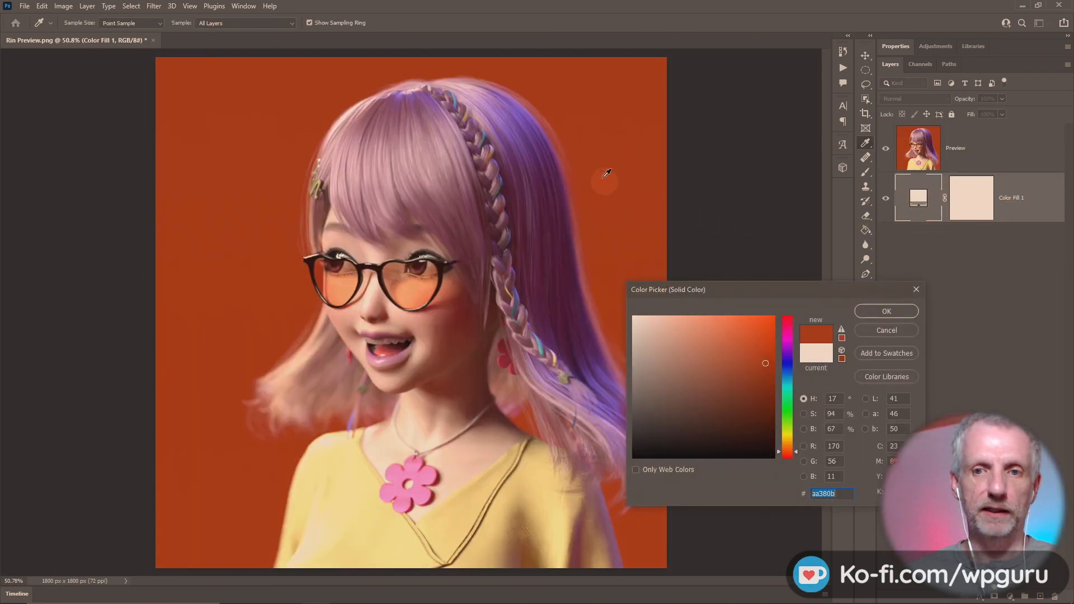
click(877, 310)
Step: Compare the solid fill with the render's background by toggling the Preview layer's visibility
click(886, 150)
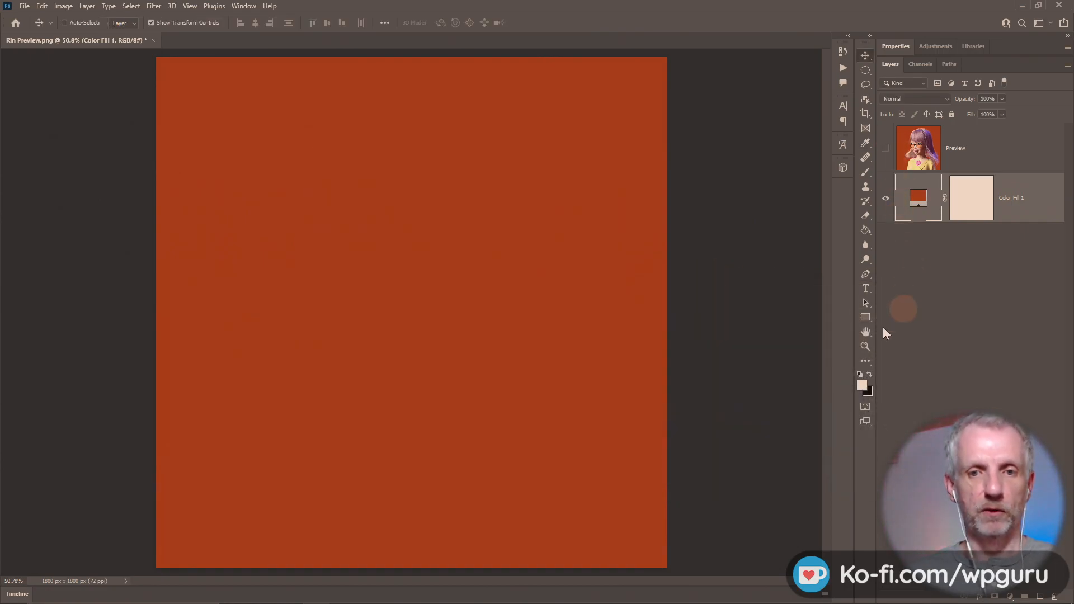
click(887, 150)
click(886, 150)
click(886, 150)
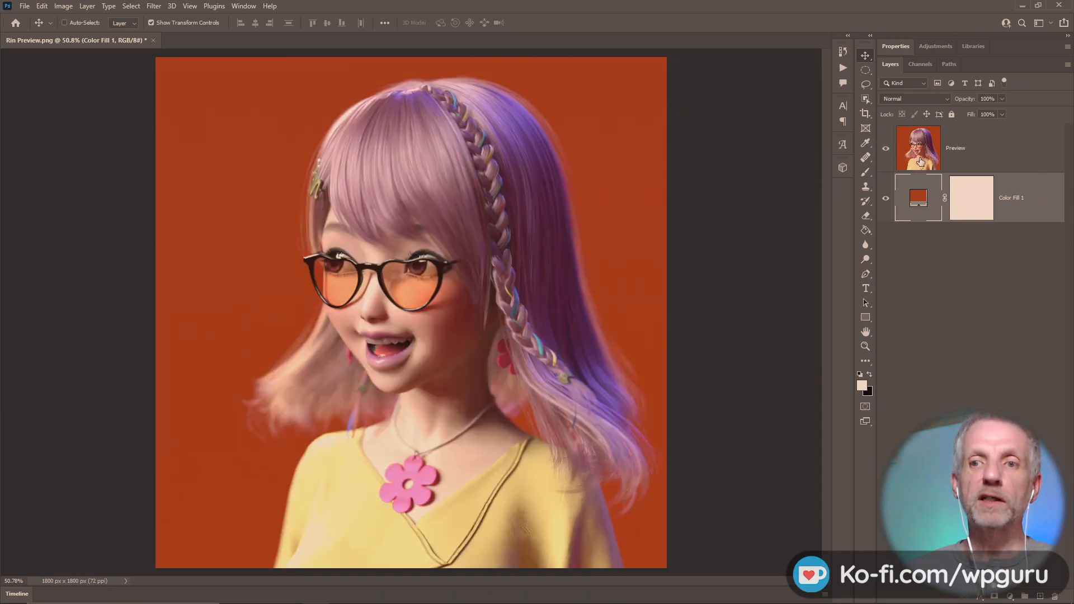
Step: Try masking the Preview layer with an object selection of the character and hide the fill layer to check the cutout edges
click(921, 163)
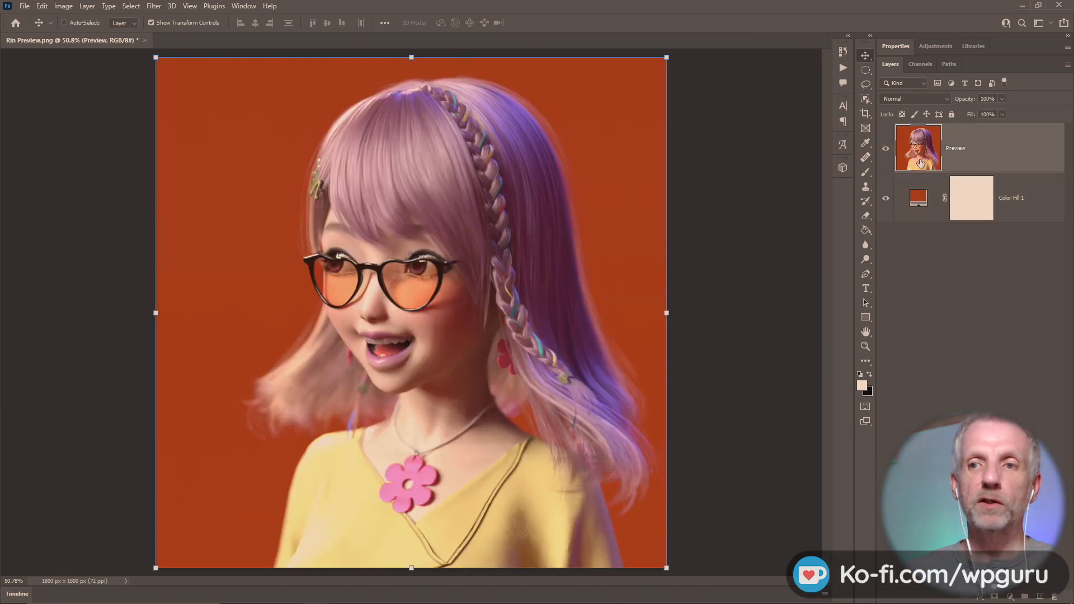
click(866, 100)
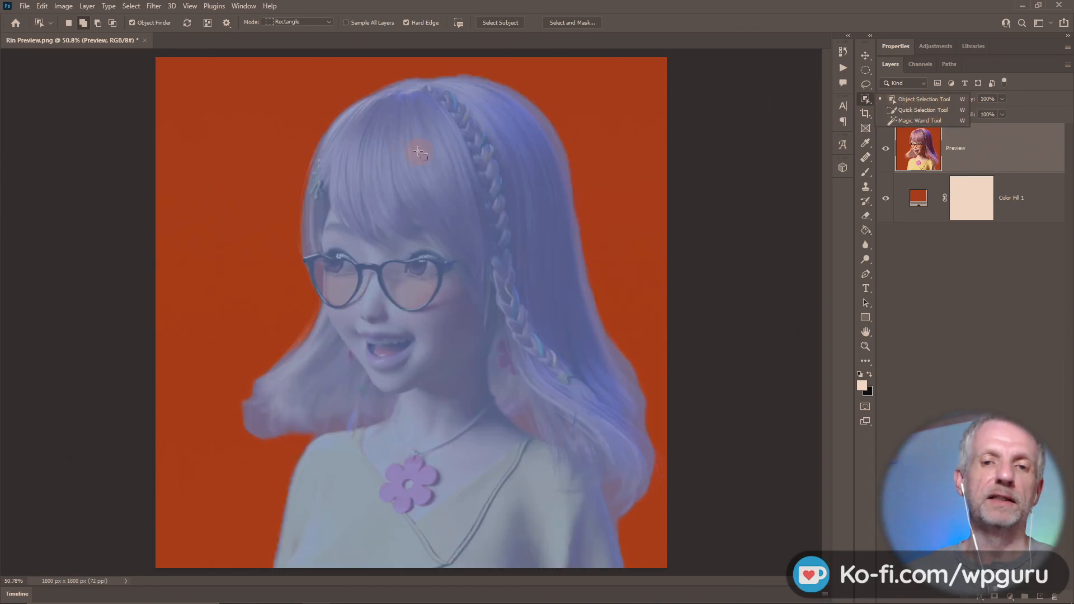
click(418, 152)
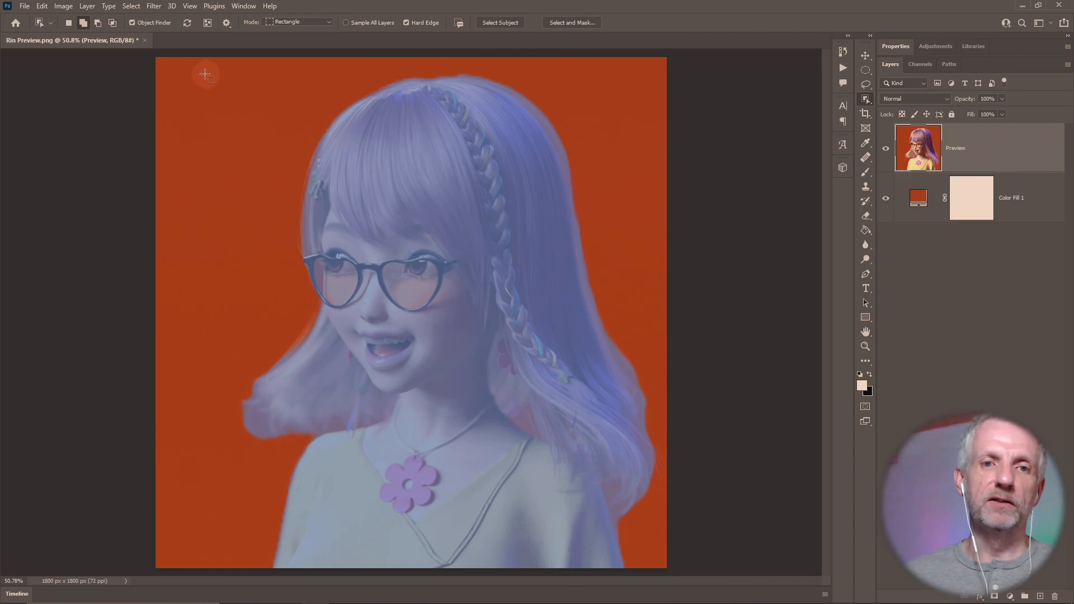
drag(204, 71, 674, 598)
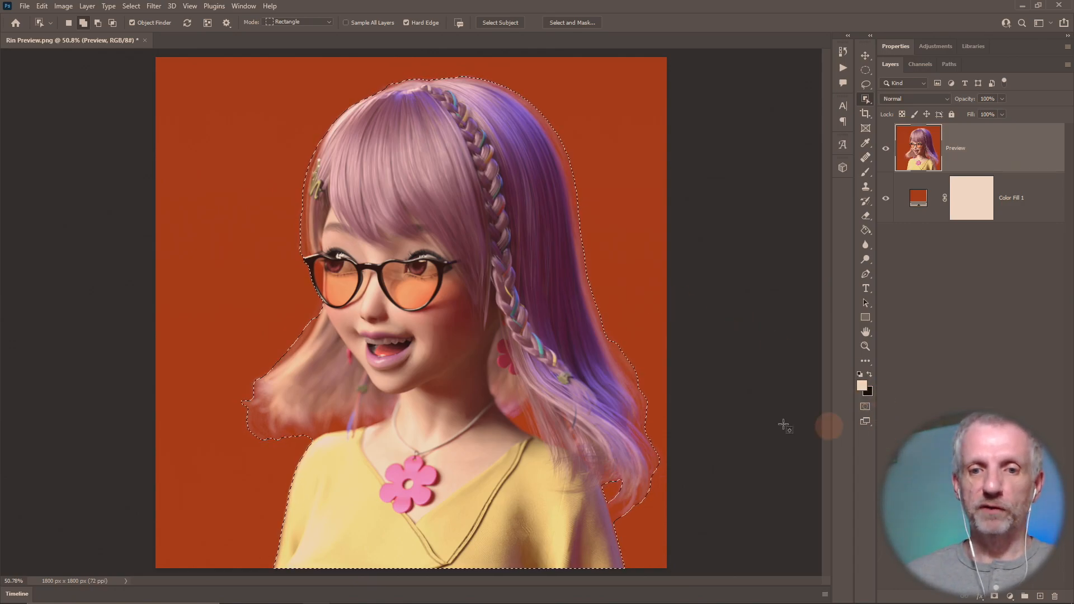
click(995, 596)
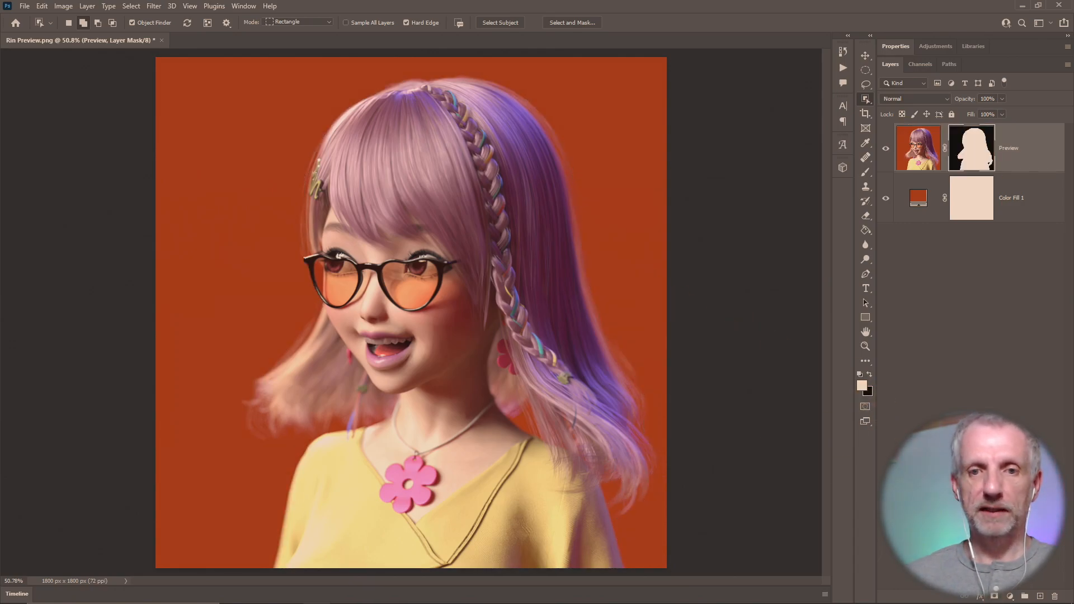
click(886, 200)
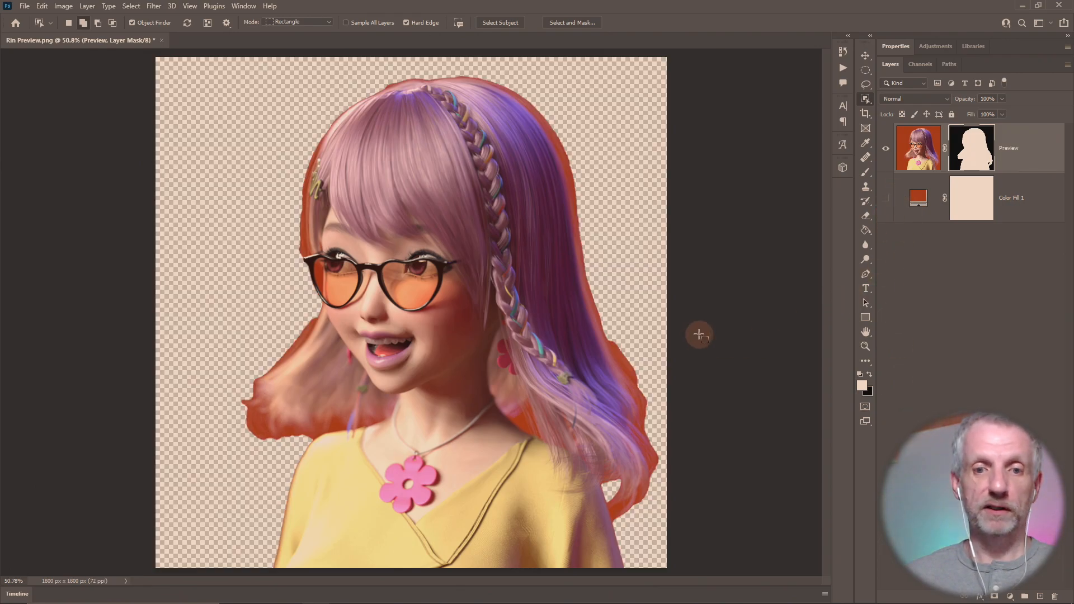
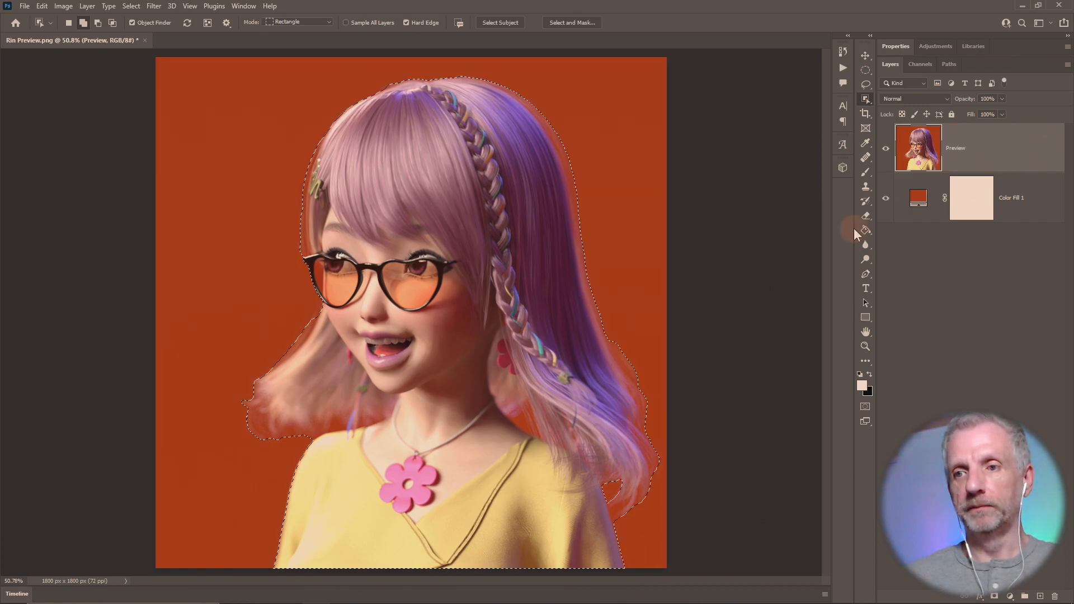
Step: Hide the Preview layer and move it beneath the orange color fill layer
click(885, 149)
drag(921, 150, 881, 216)
click(807, 256)
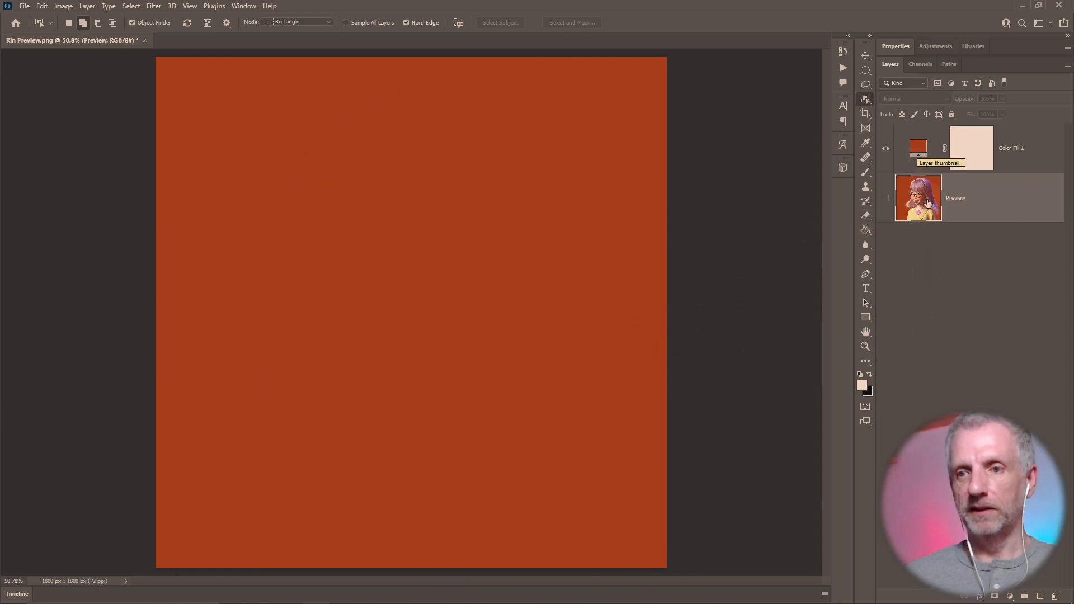
Step: Add a new layer above the color fill and draw a slightly diagonal linear gradient on it, fading upward from black to transparent
click(924, 150)
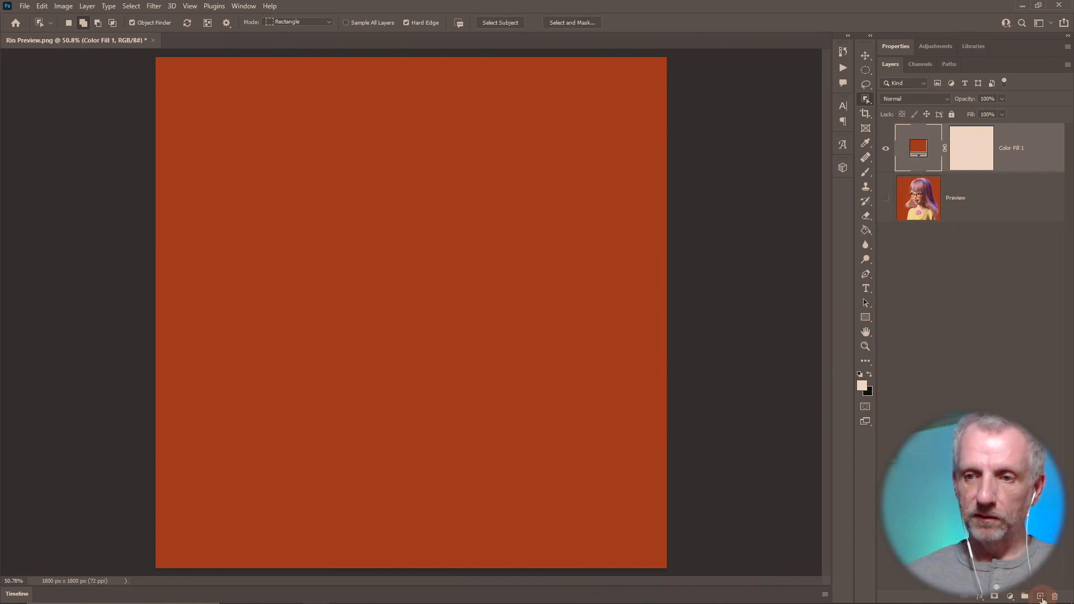
click(1041, 597)
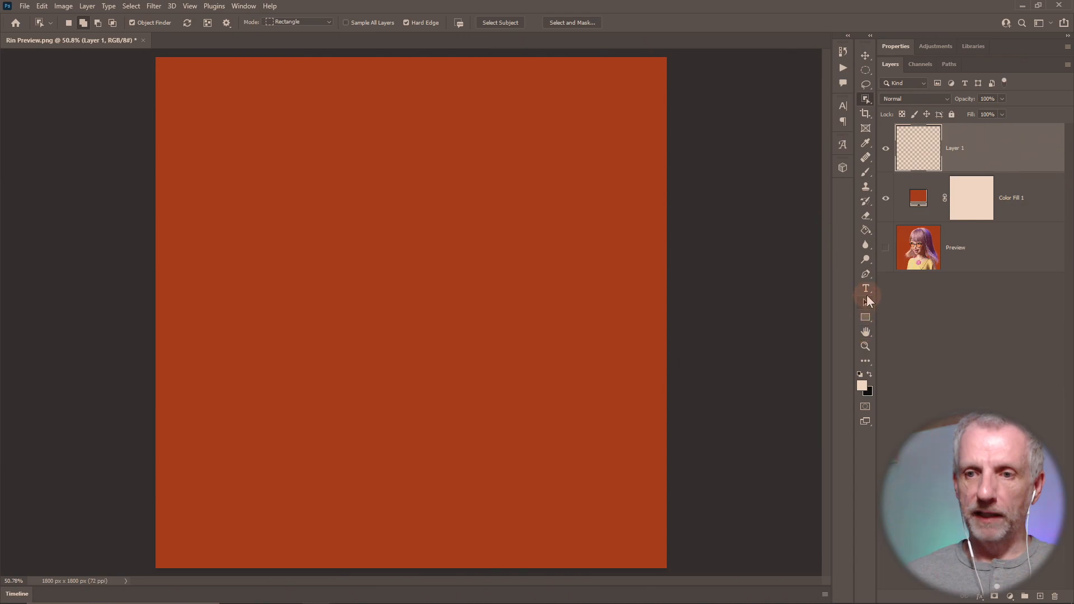
click(866, 230)
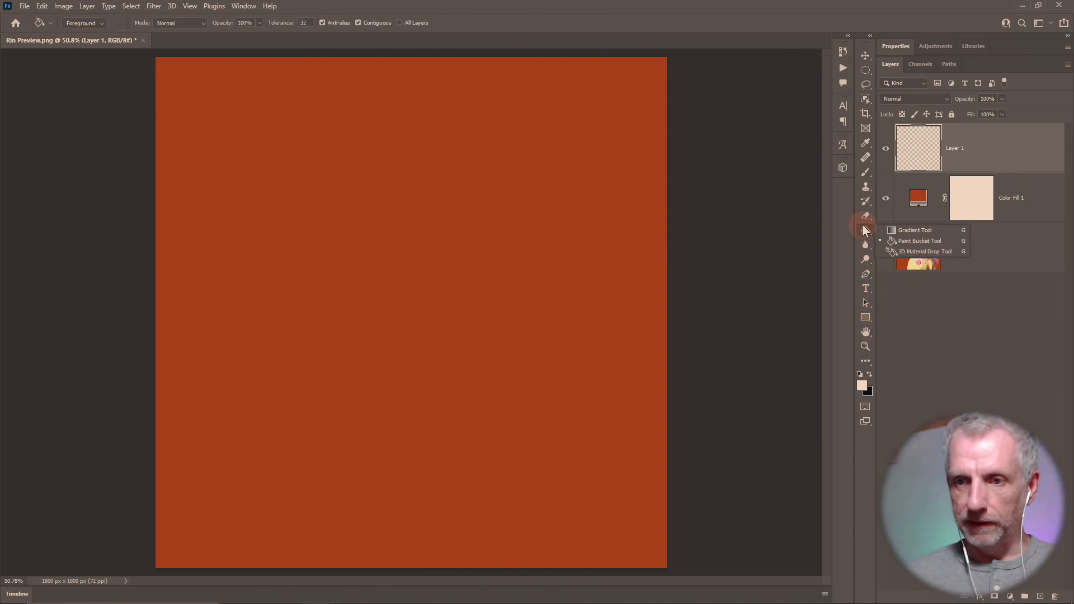
click(909, 230)
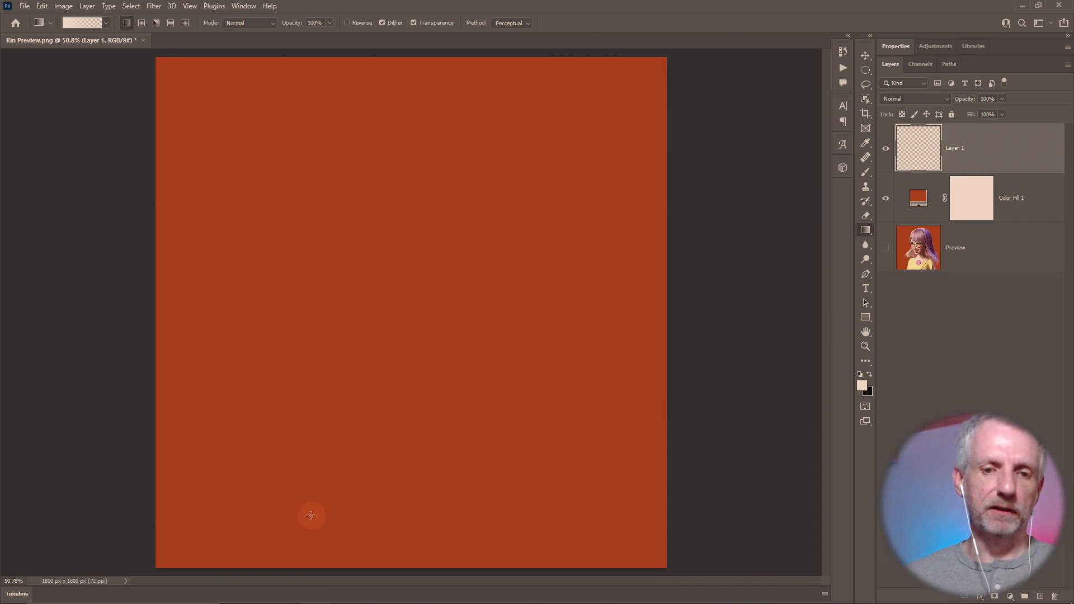
drag(292, 541, 412, 206)
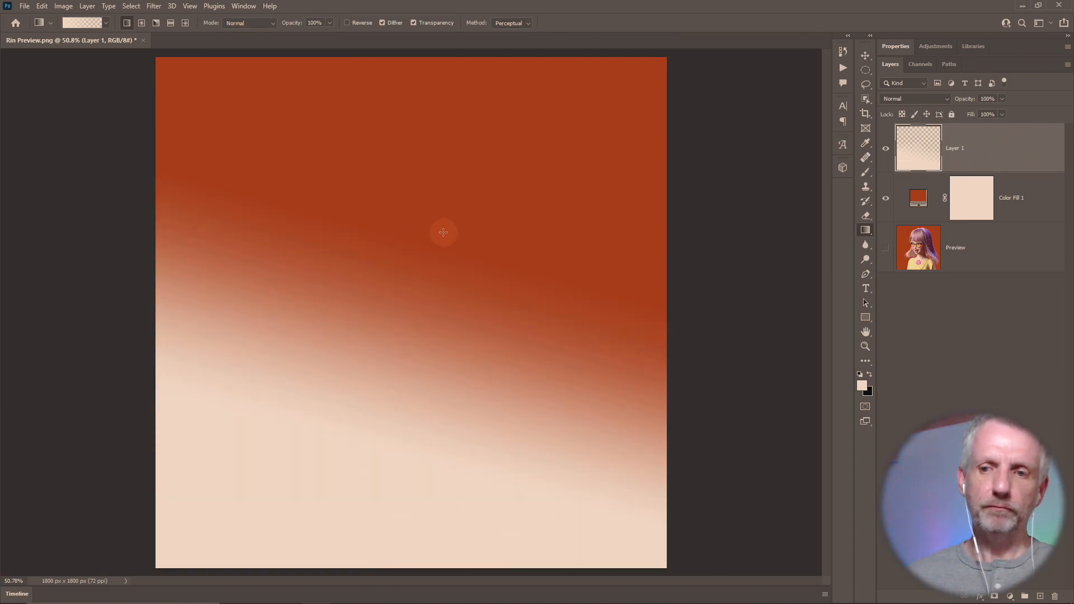
key(ctrl+z)
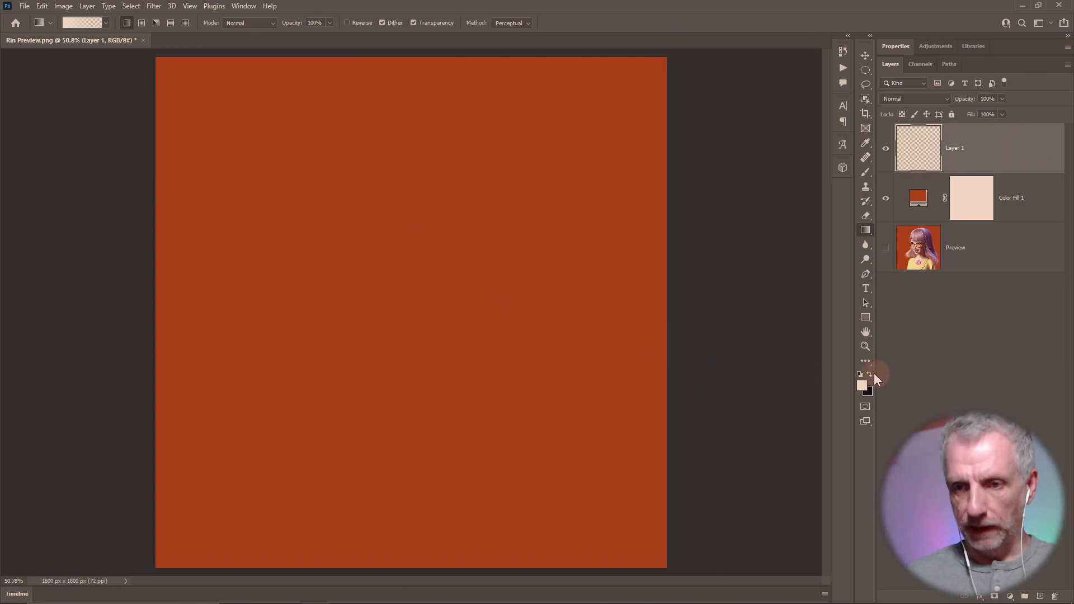
drag(306, 545, 391, 250)
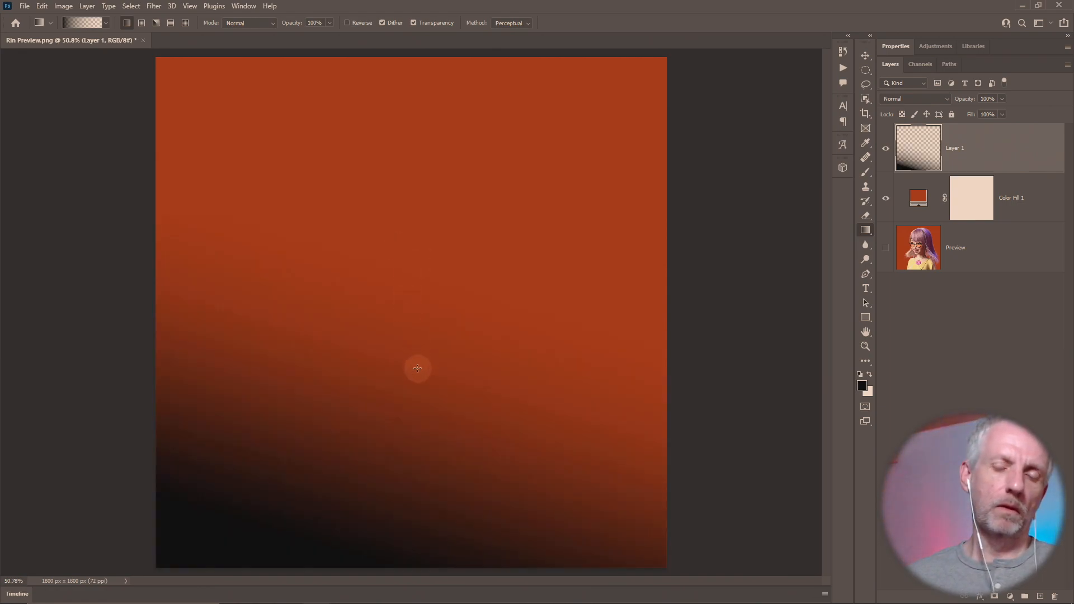
Step: Undo the gradient and redraw it on Layer 1, slightly diagonal, with the black reaching to about mid-canvas before fading upward
key(ctrl+z)
drag(359, 456, 441, 171)
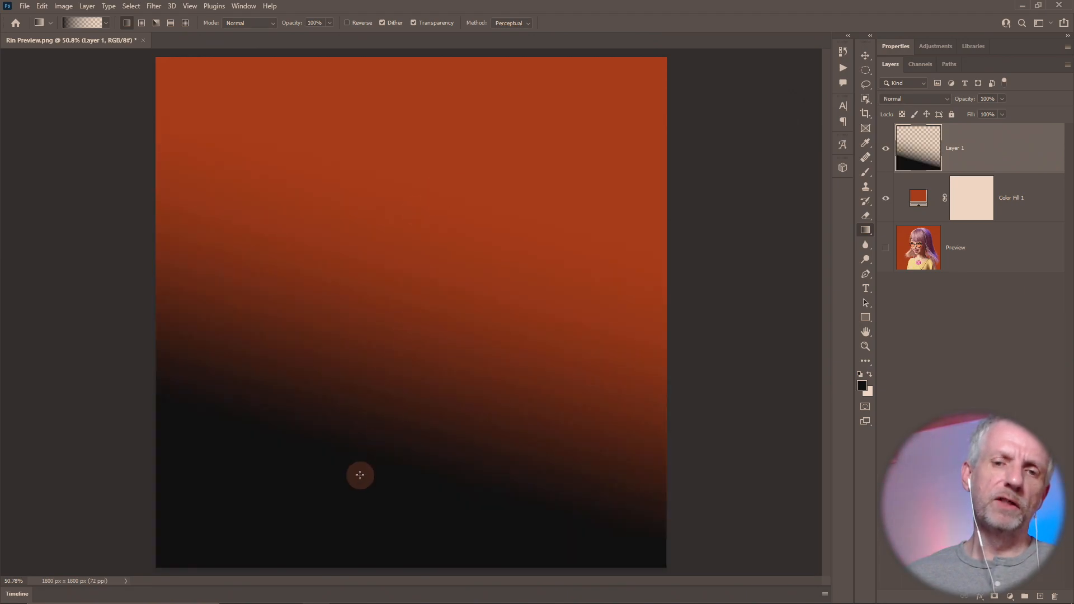
drag(349, 488, 438, 113)
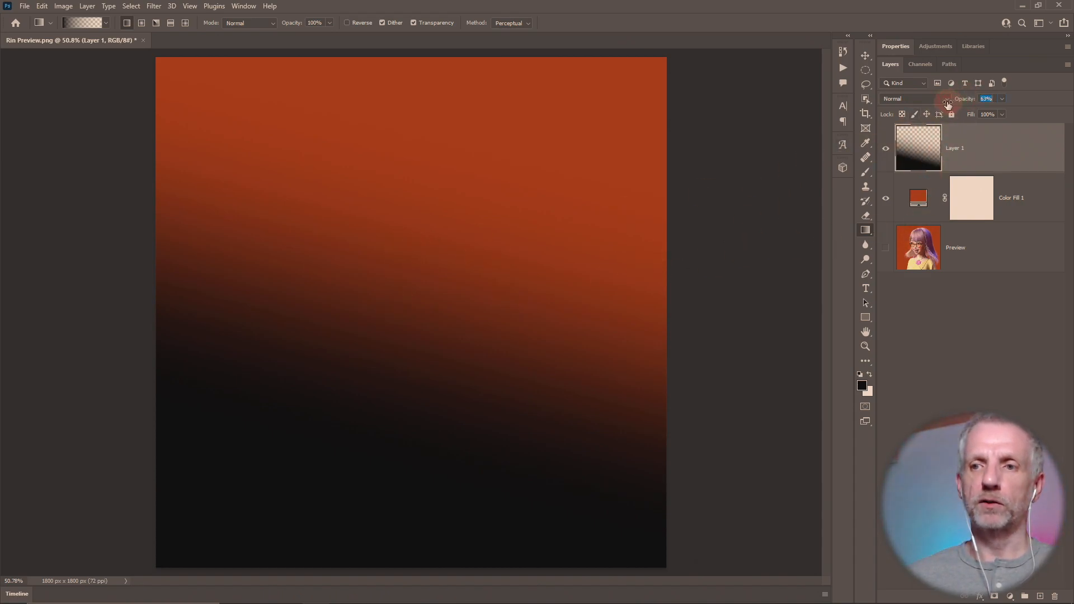
Step: Lower the opacity of the gradient on Layer 1 to 66% and set its blend mode to Multiply
drag(948, 104, 943, 104)
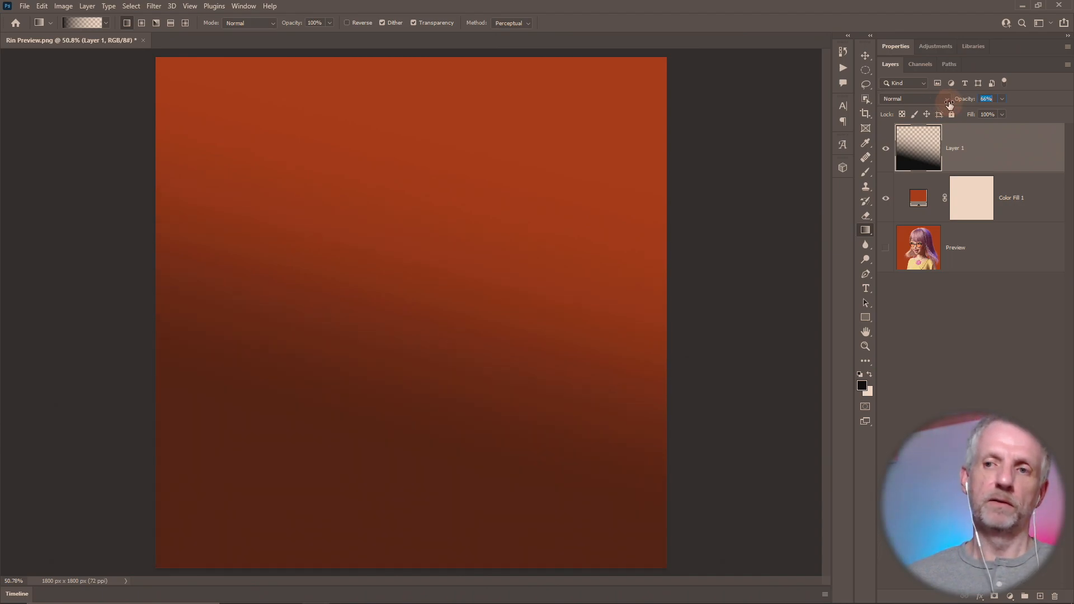
click(931, 103)
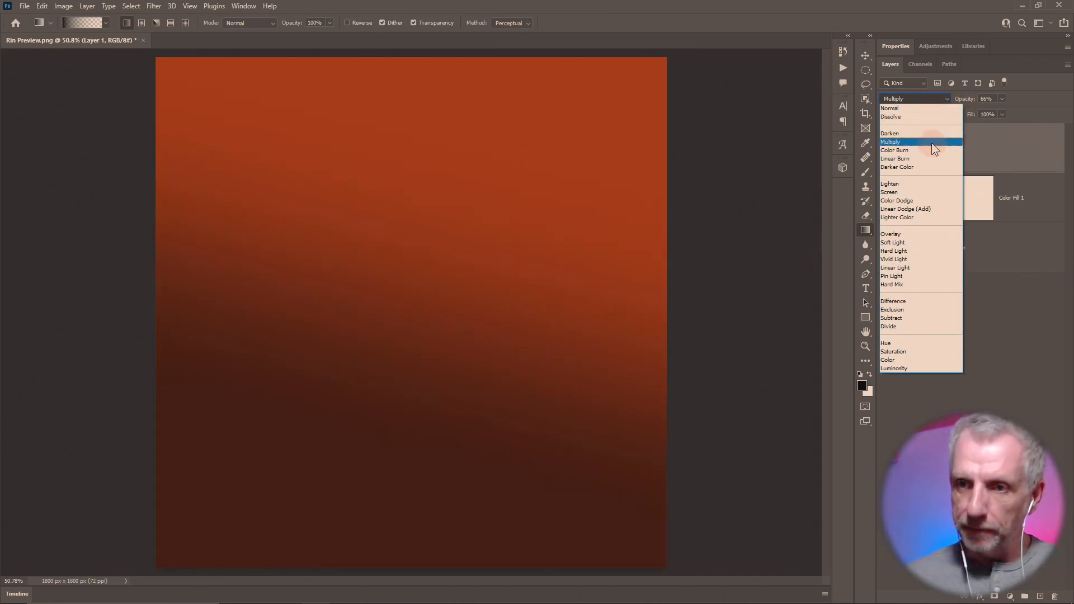
click(932, 144)
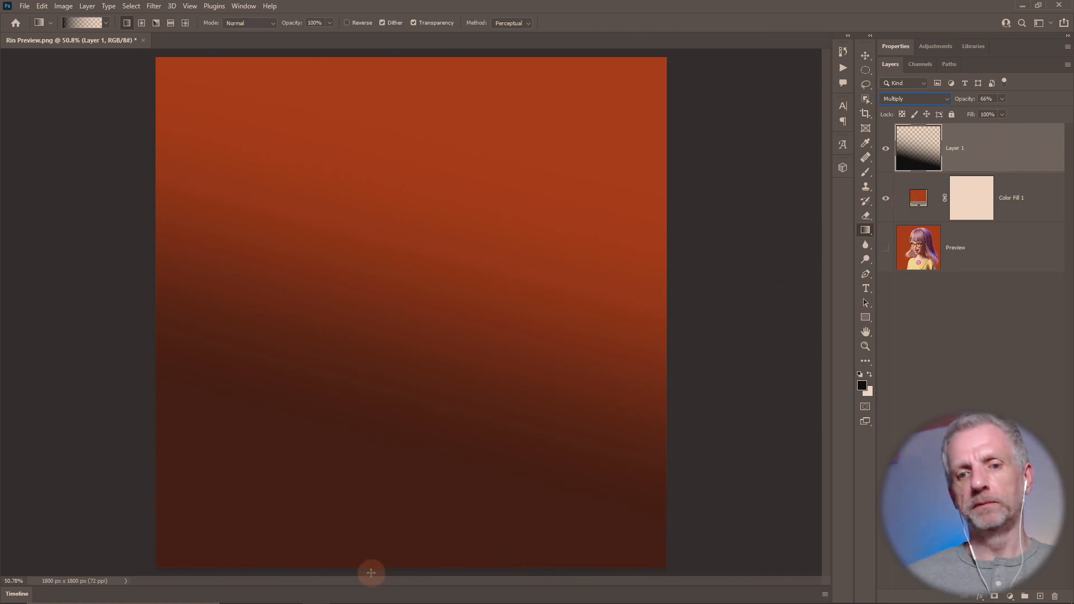
Step: Draw further diagonal gradients on Layer 1 to carry the dark area higher up the canvas, and set the layer's opacity to 78%
drag(366, 569, 440, 201)
drag(346, 484, 432, 85)
drag(360, 523, 456, 128)
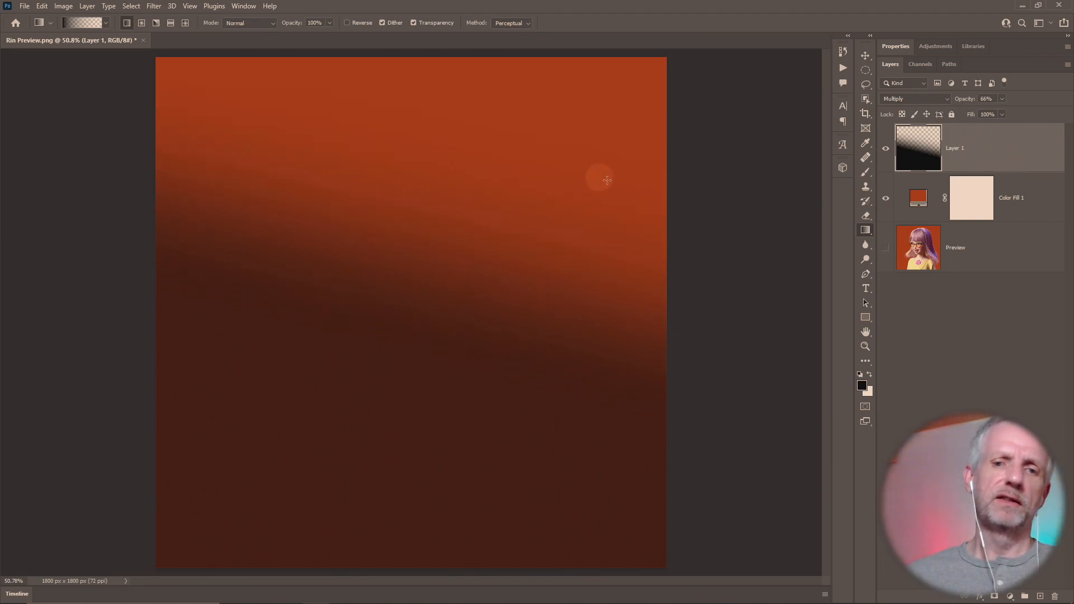
mouse_move(969, 102)
mouse_down()
mouse_move(955, 104)
mouse_move(975, 102)
mouse_up()
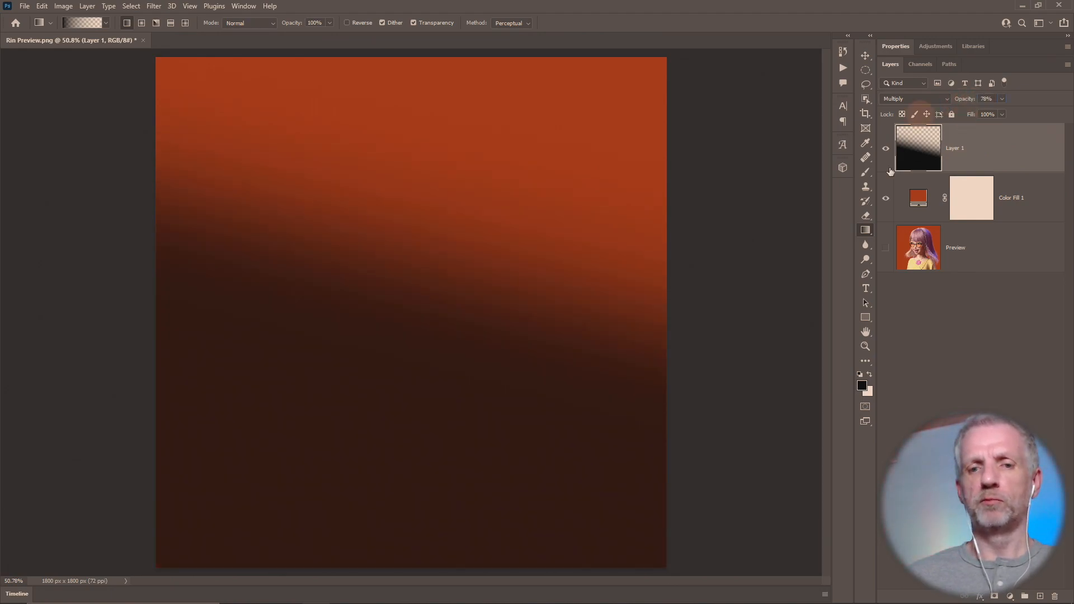
drag(358, 483, 446, 95)
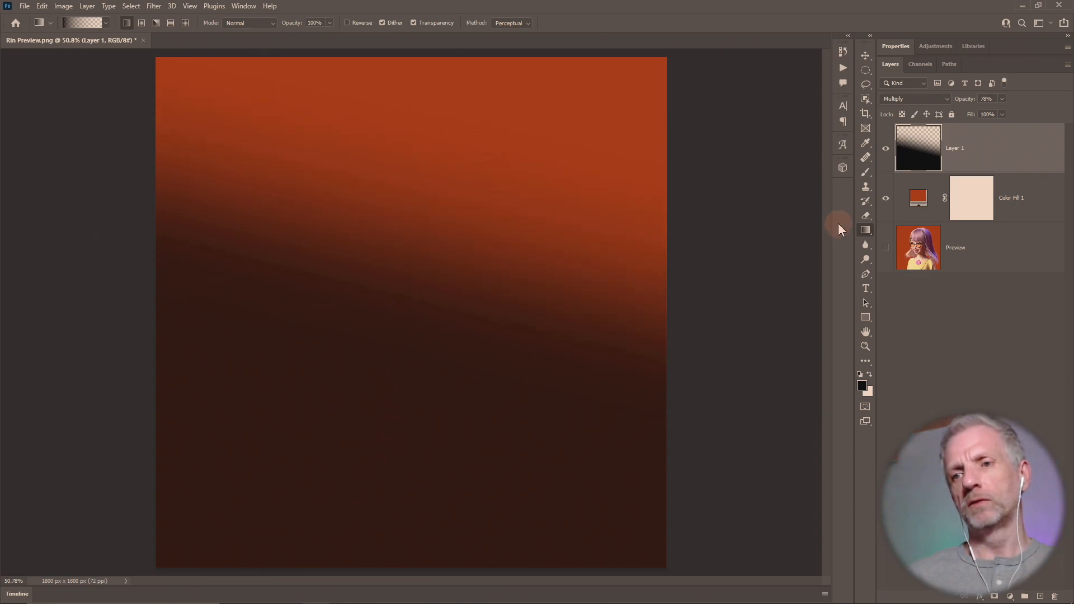
Step: Hide the gradient on Layer 1 and switch to the render window in DAZ Studio
click(885, 149)
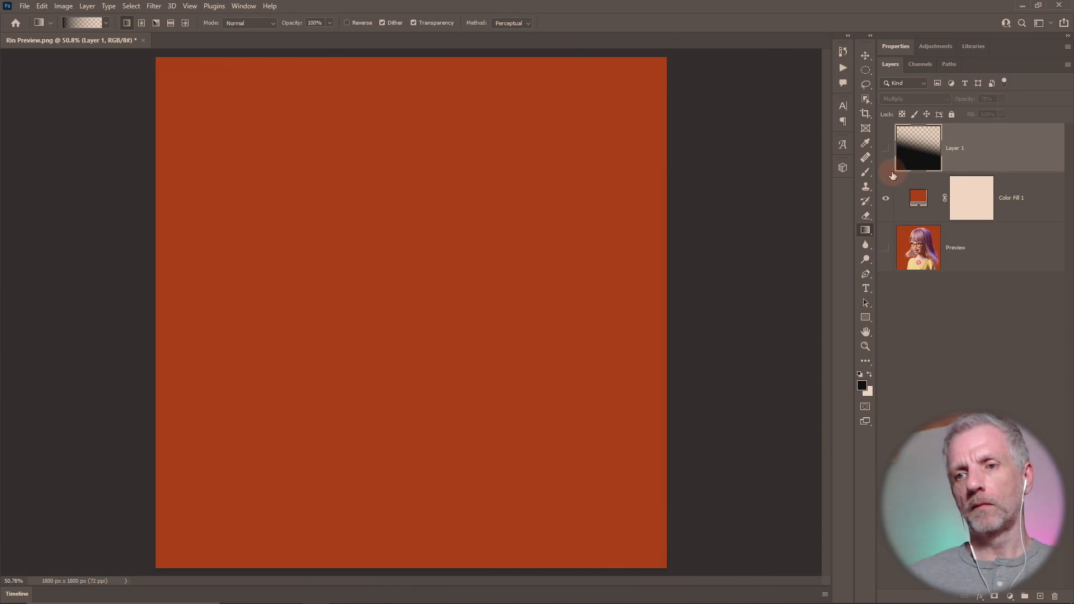
key(alt+Tab)
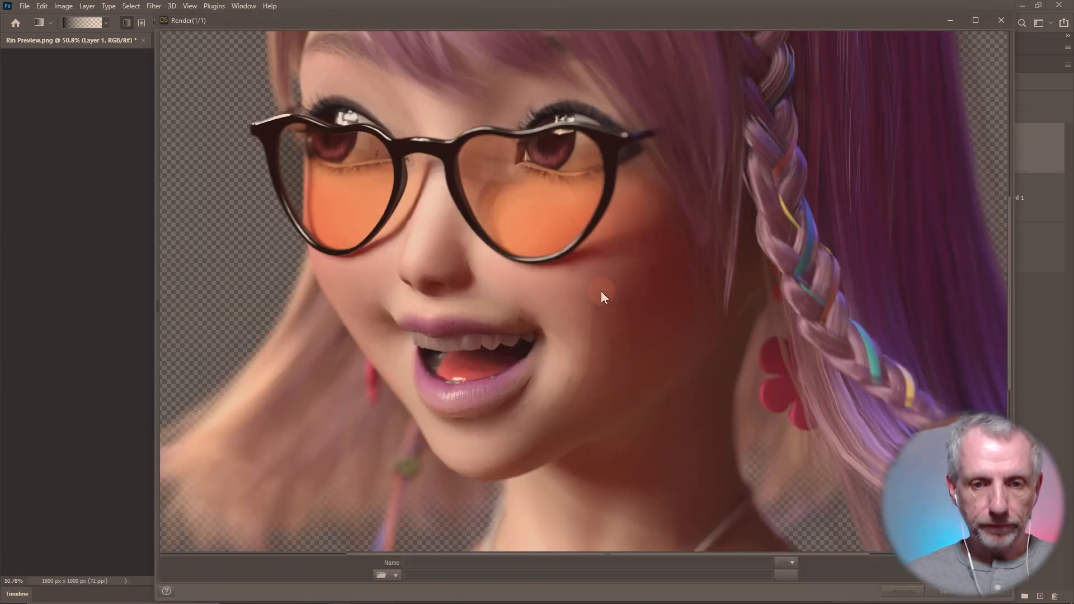
key(alt+Tab)
key(Tab)
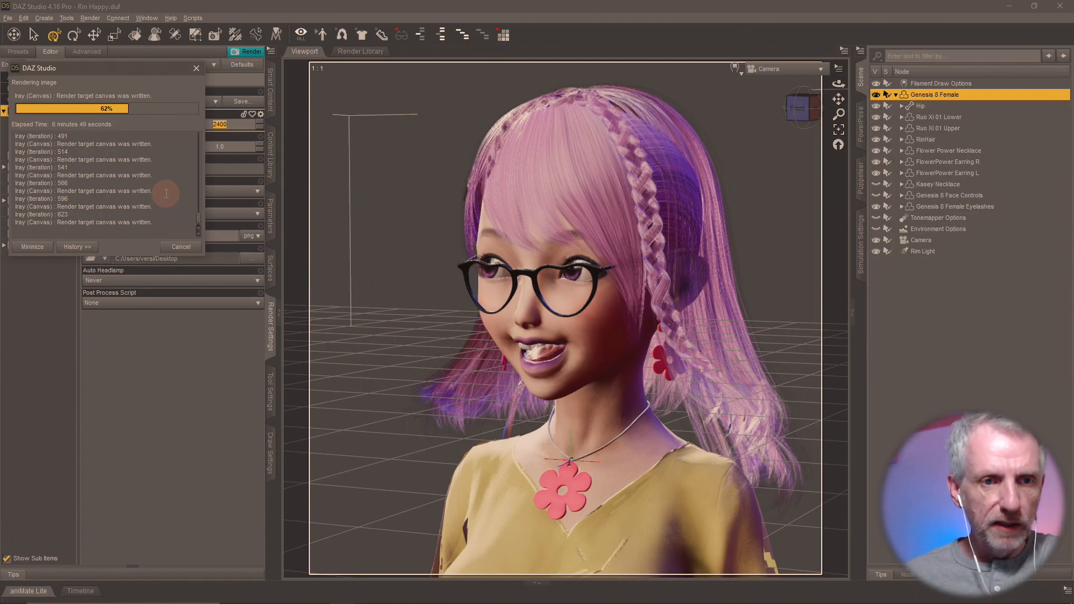
key(alt+Tab)
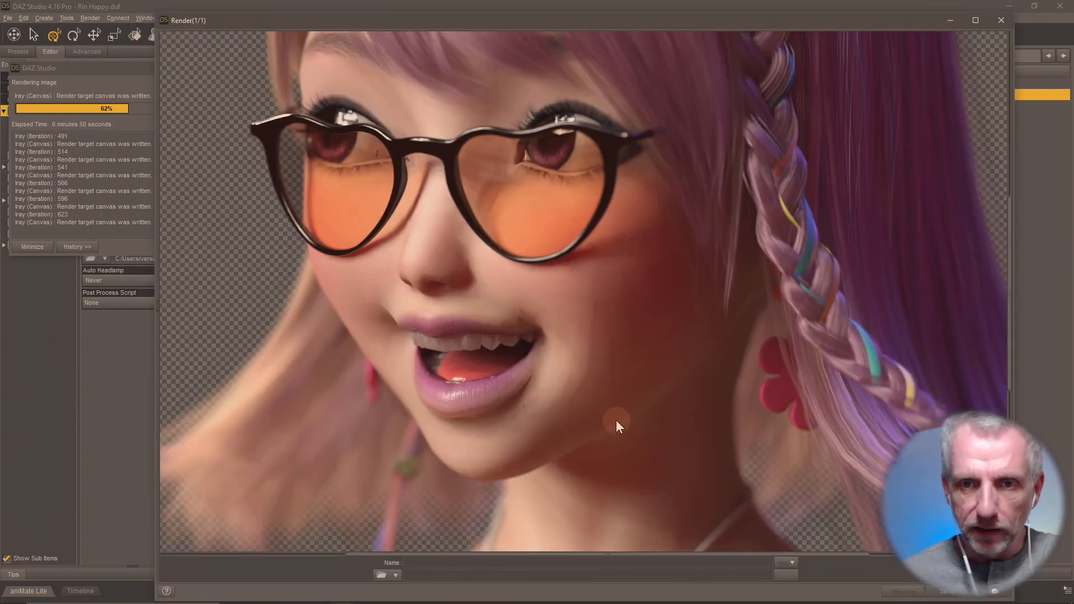
Step: Examine the running render from the character's hair and glasses down to the flower necklace and shirt
scroll(616, 420, down, 5)
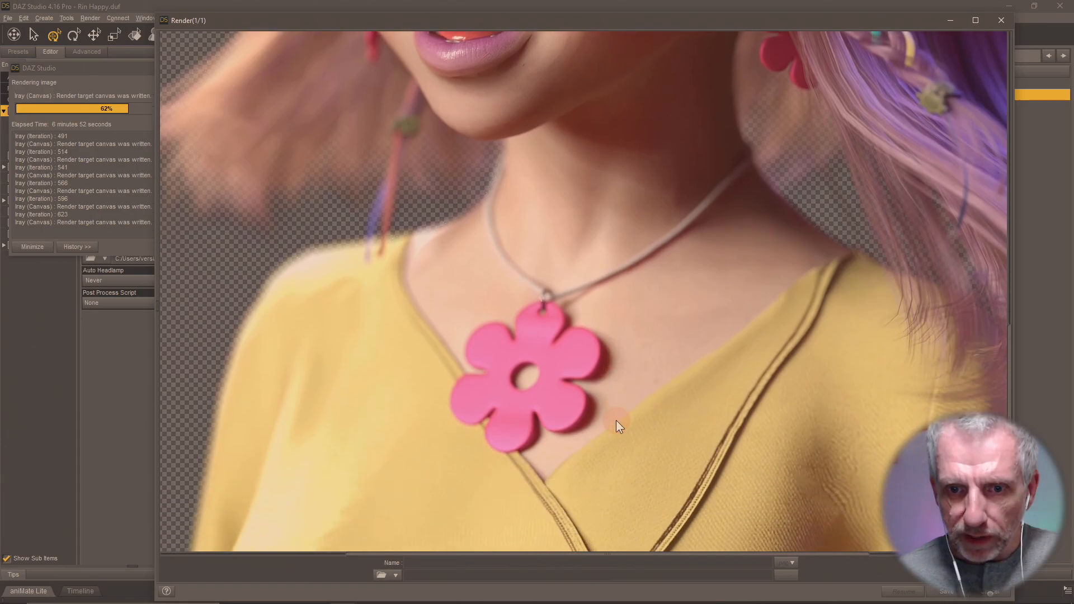
scroll(616, 421, down, 1)
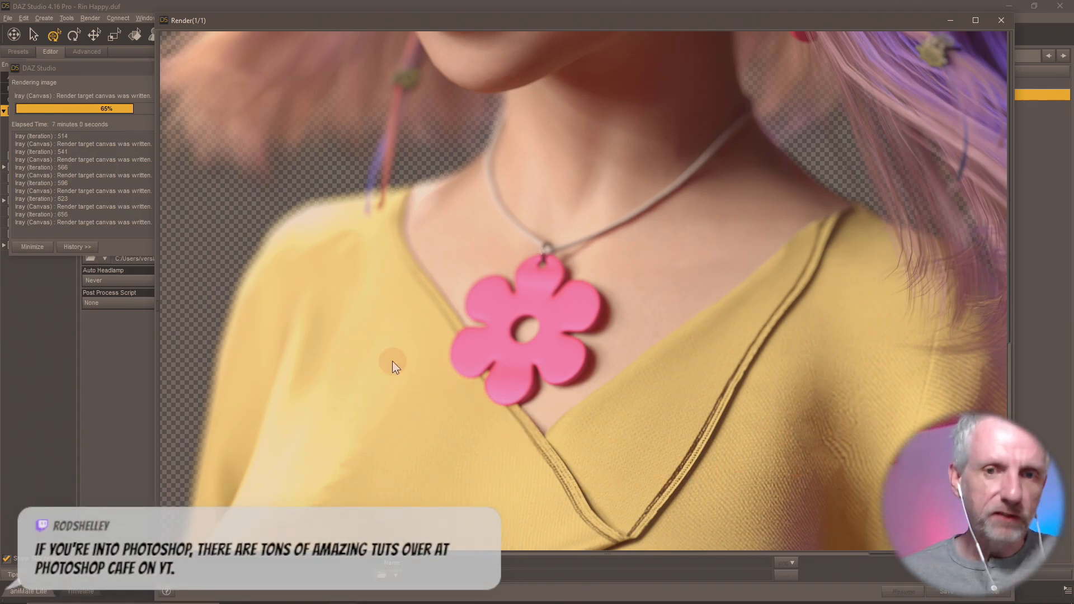
scroll(394, 366, up, 6)
scroll(393, 362, up, 3)
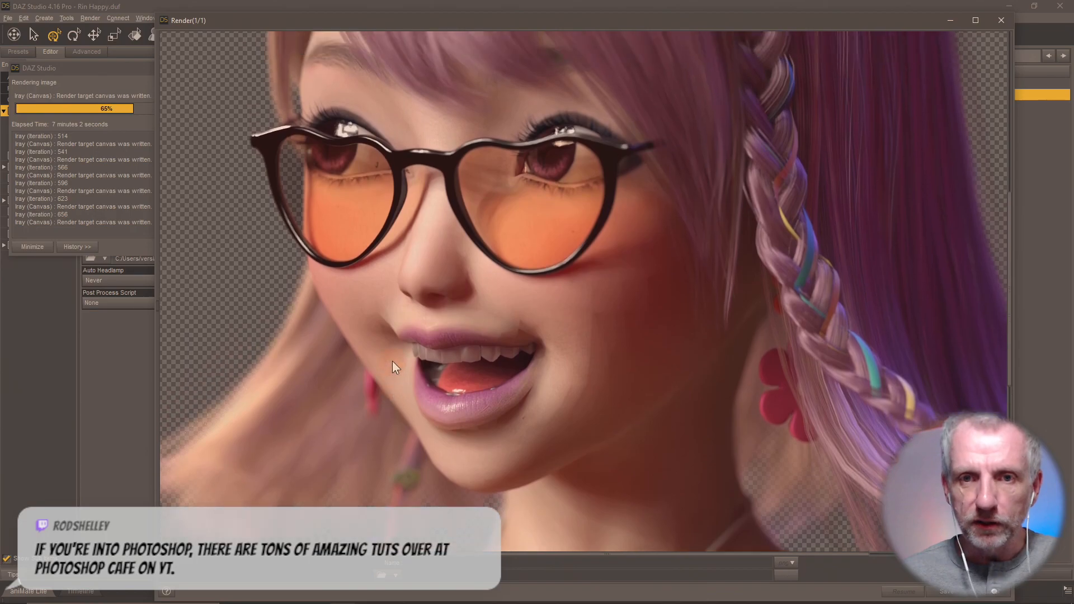
scroll(393, 362, up, 5)
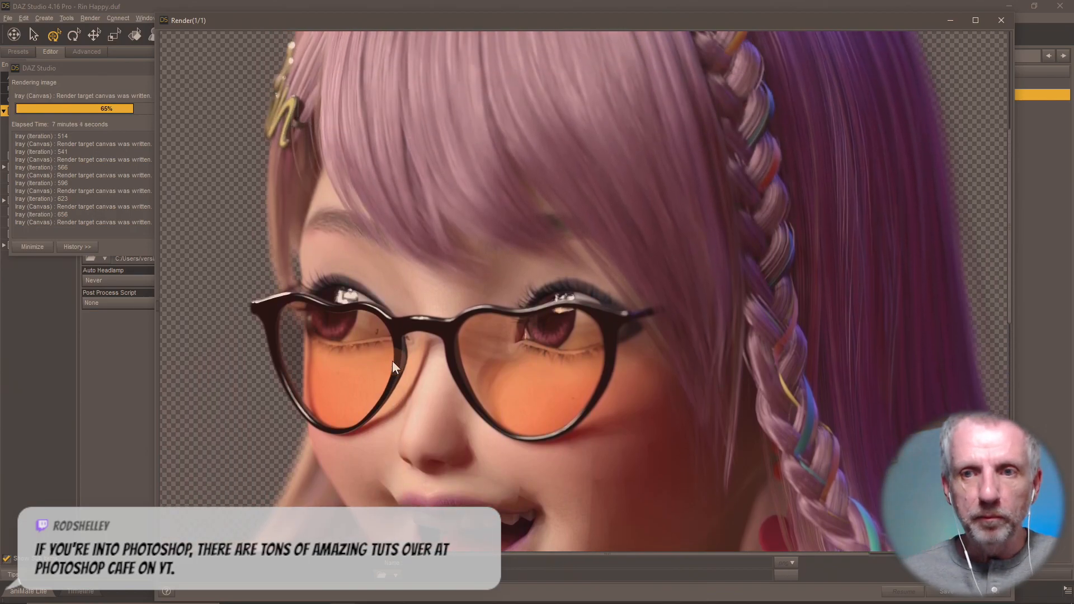
scroll(393, 363, down, 9)
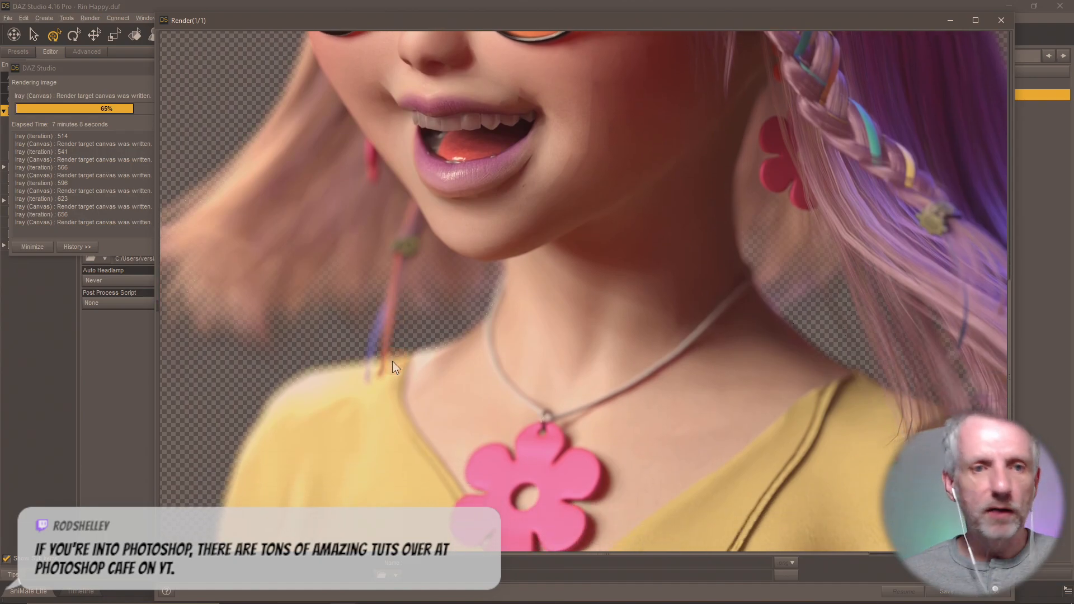
Step: Stop the running render early and save the image as a PNG named Rin Preview 2
click(993, 592)
click(569, 327)
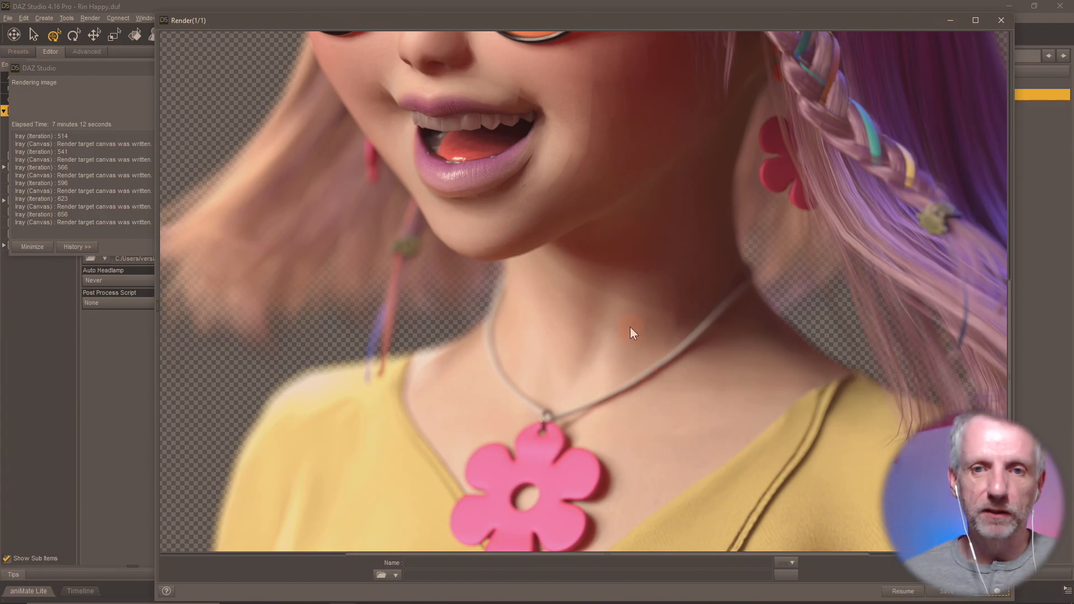
scroll(630, 327, up, 5)
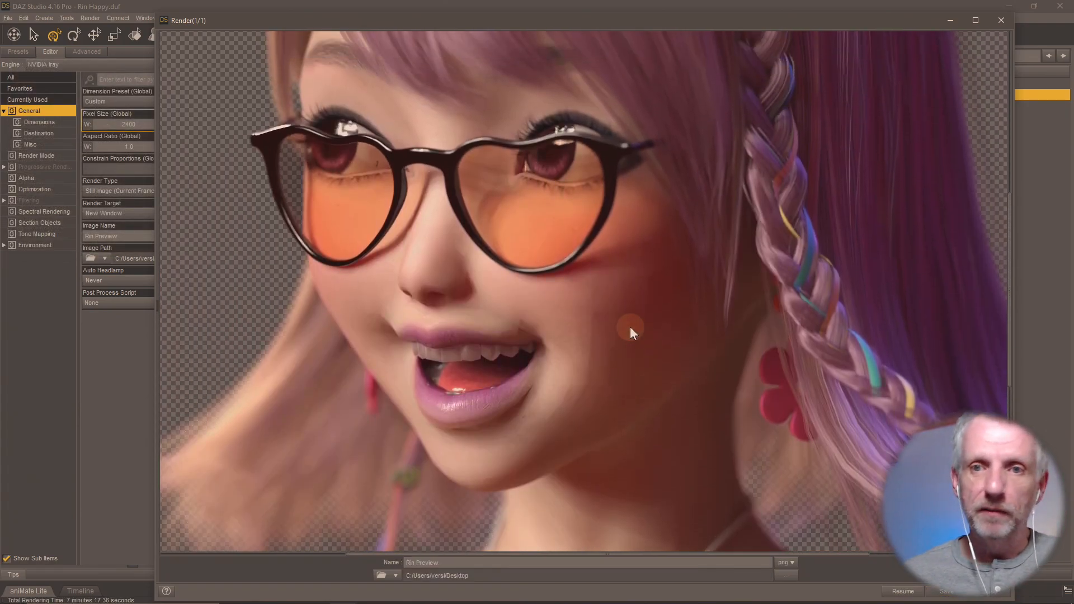
scroll(630, 327, up, 6)
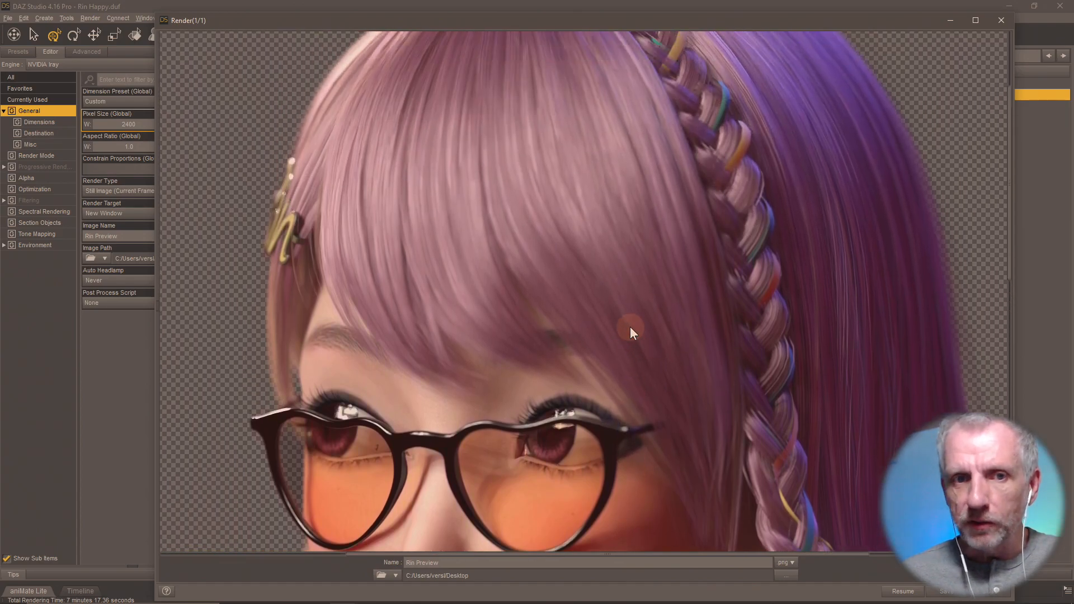
scroll(630, 327, down, 7)
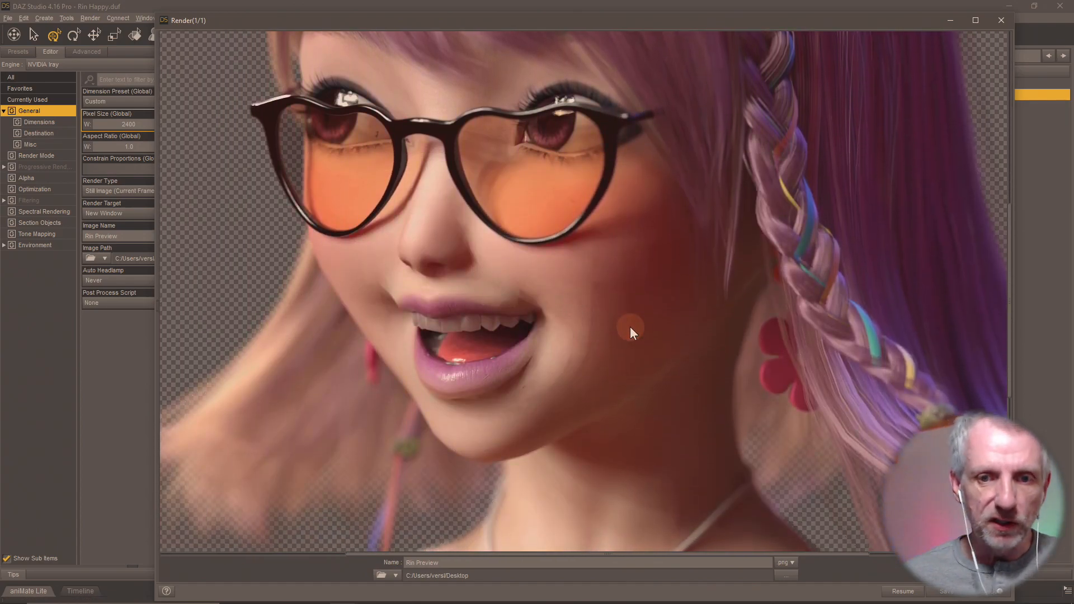
scroll(630, 327, down, 2)
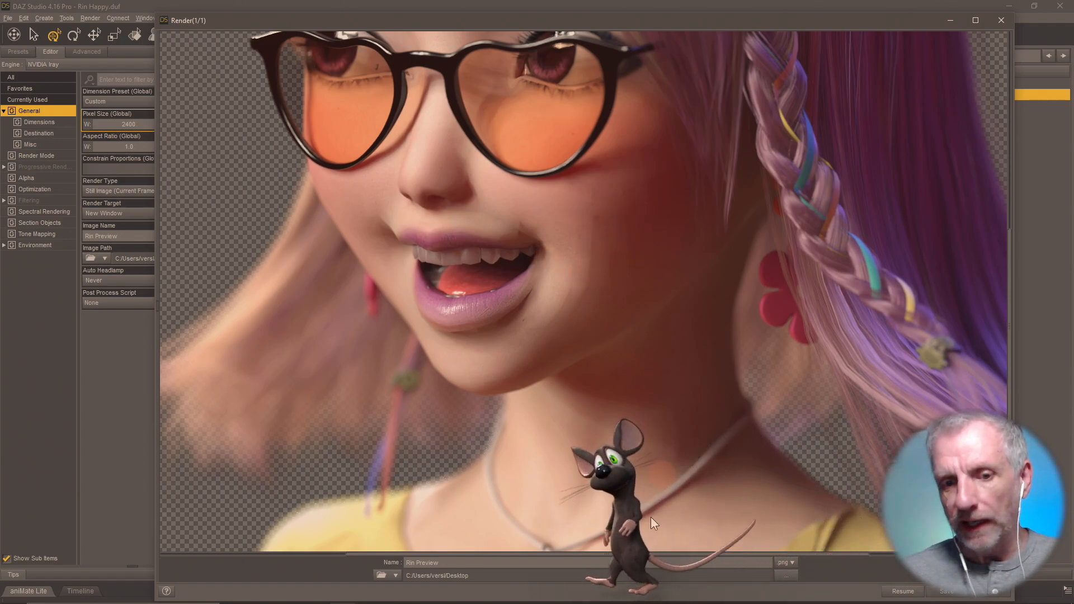
click(638, 563)
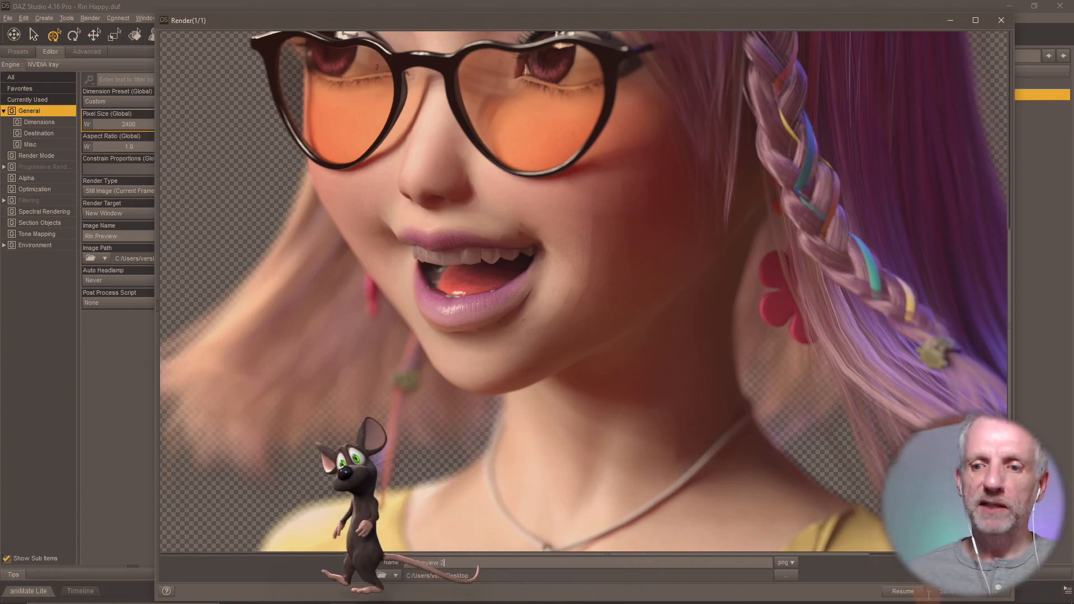
click(949, 594)
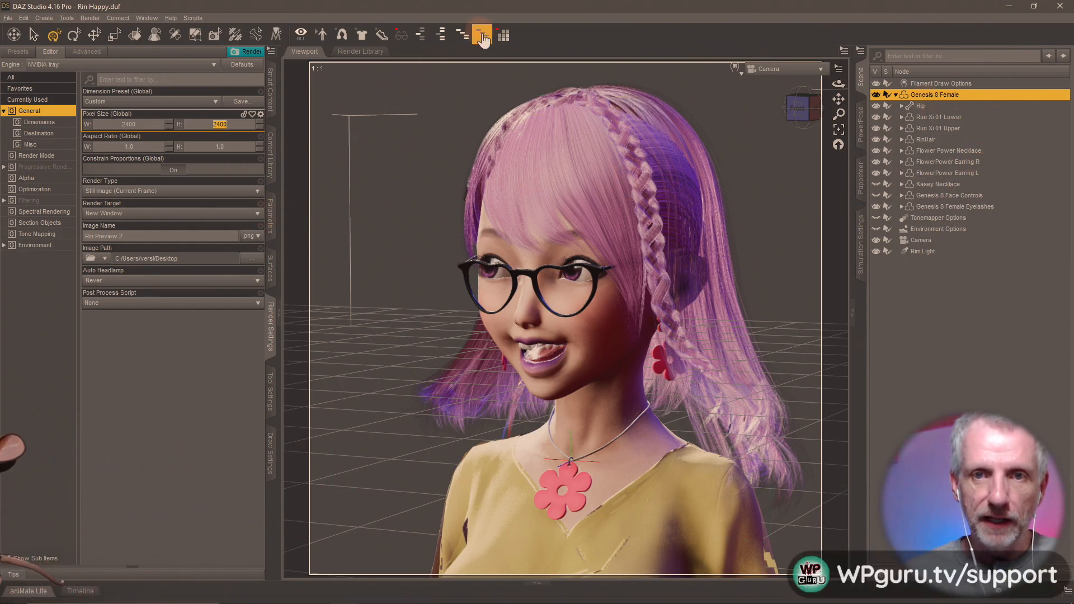
Step: Run the Set Resolution Level scene tool and show the mesh resolution settings of Genesis 8 Female
click(502, 35)
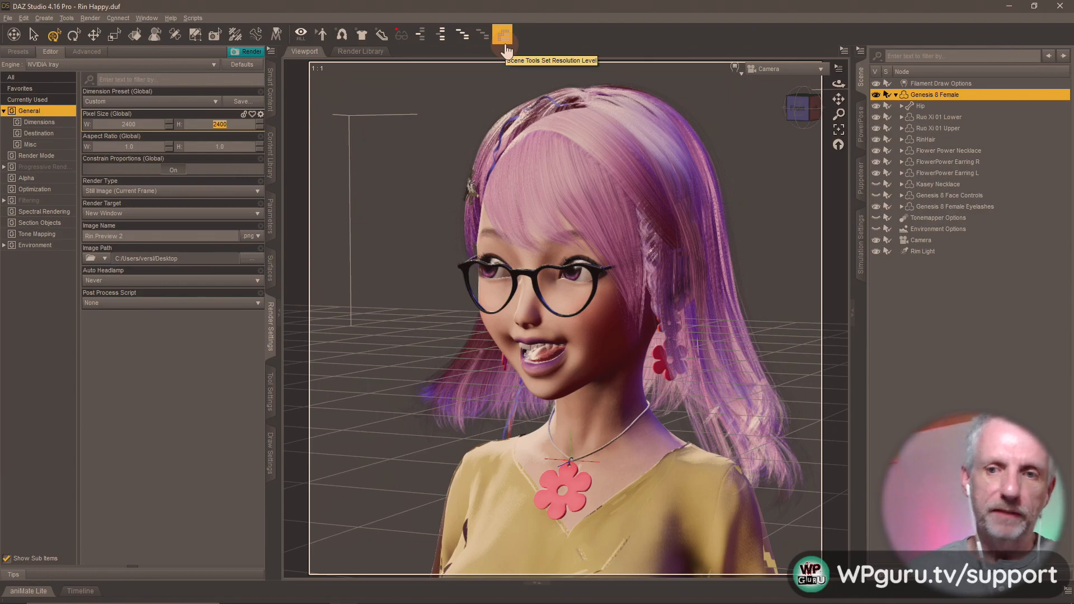
click(503, 34)
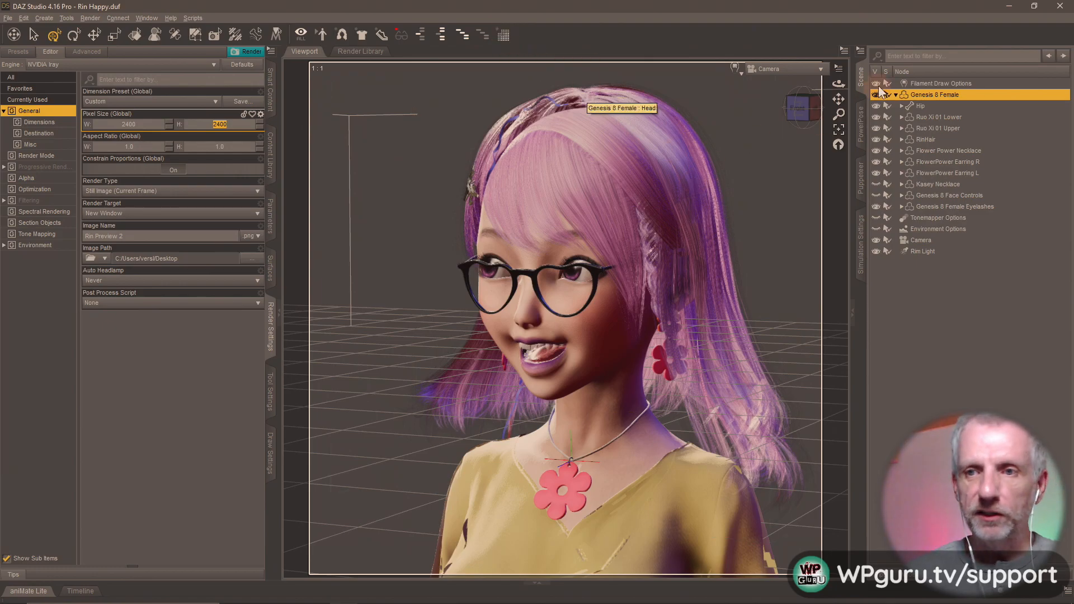
click(270, 226)
click(58, 167)
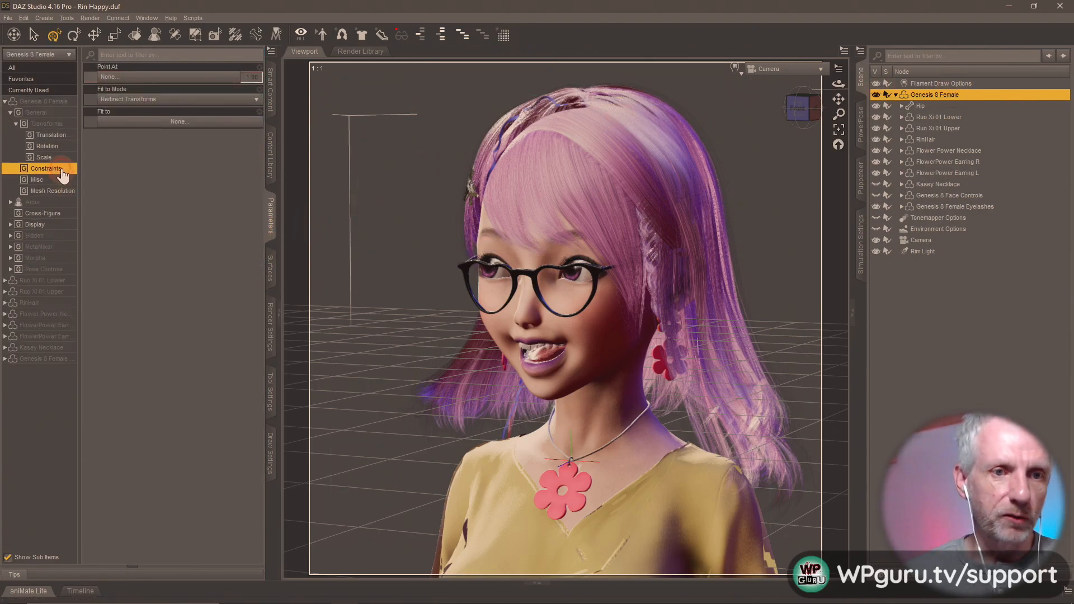
click(60, 192)
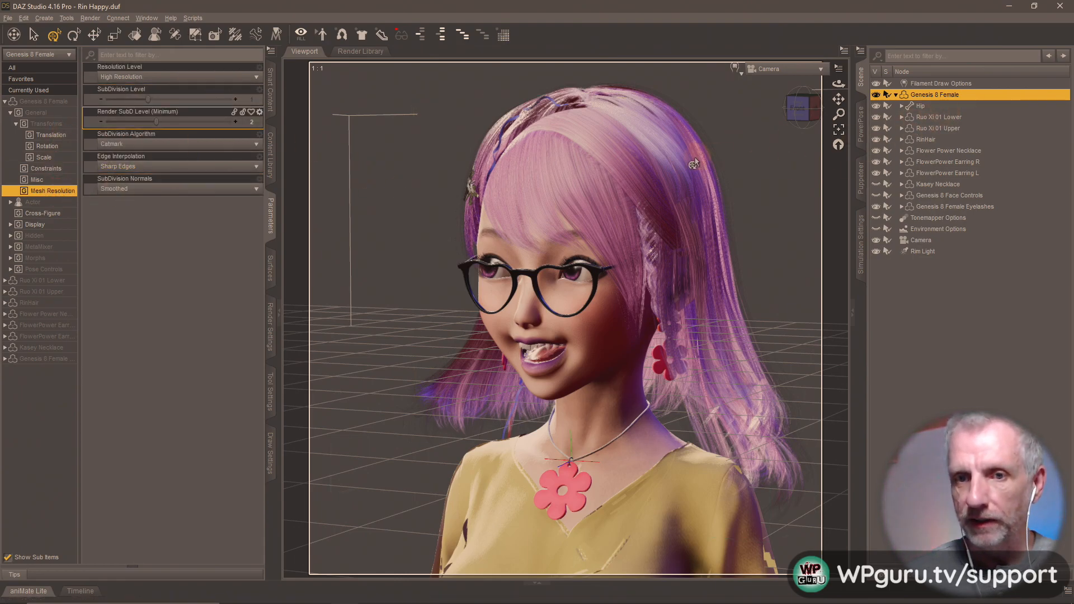
Step: Check the mesh resolution settings of RinHair, keeping its level at Base, and of the Ruo Xi 01 Upper garment
right_click(670, 162)
click(714, 180)
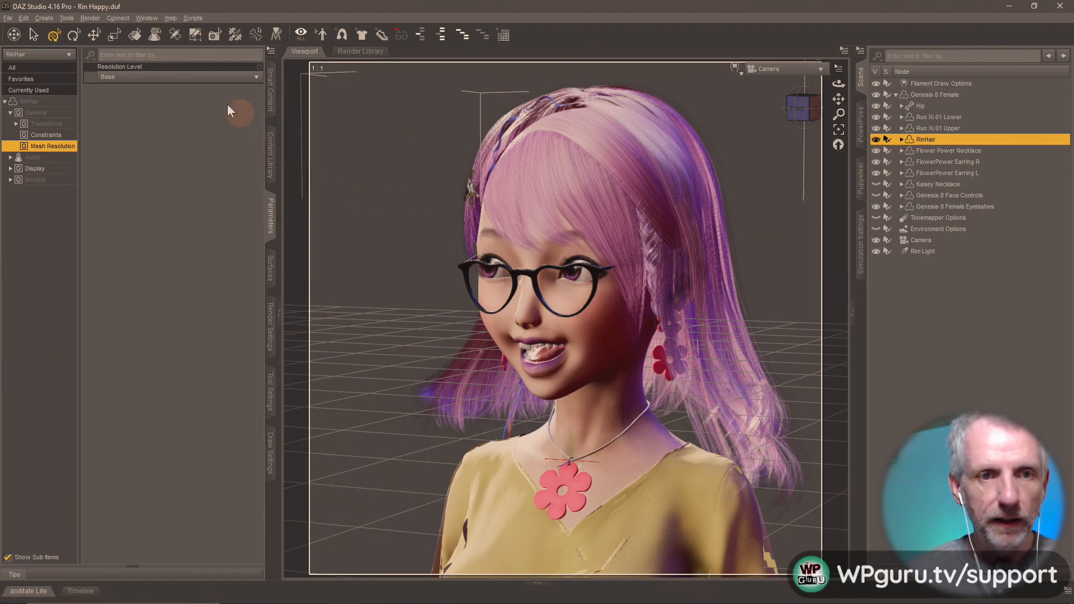
click(226, 78)
click(151, 89)
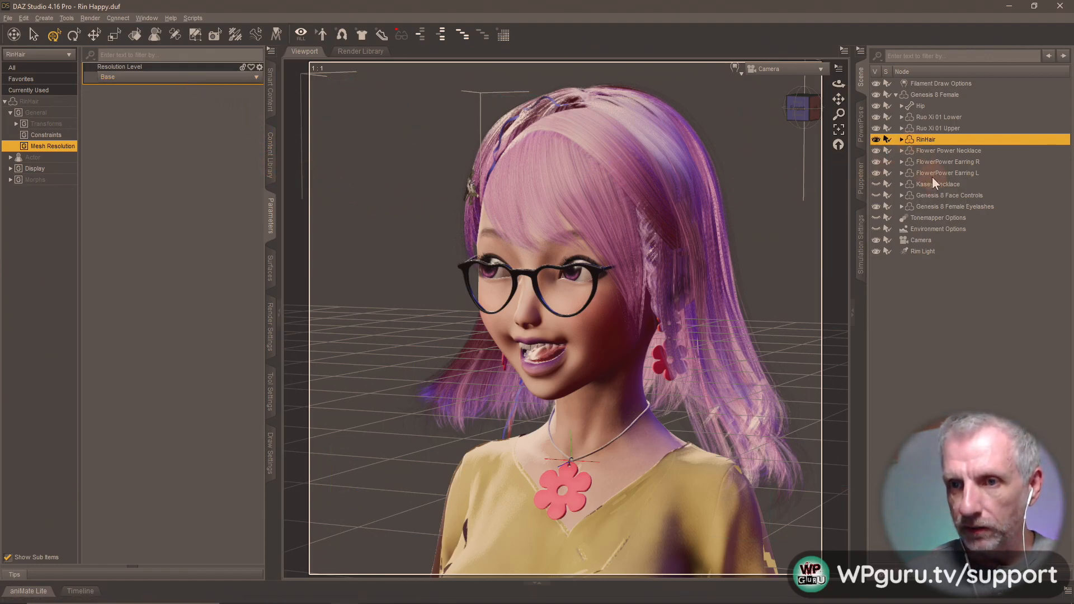
right_click(698, 485)
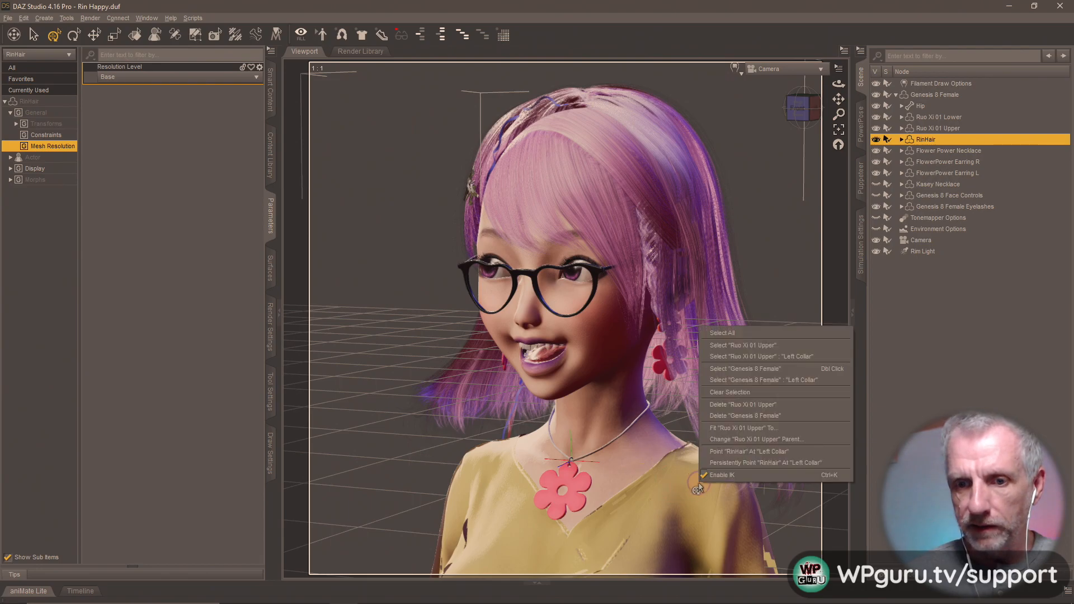
click(777, 345)
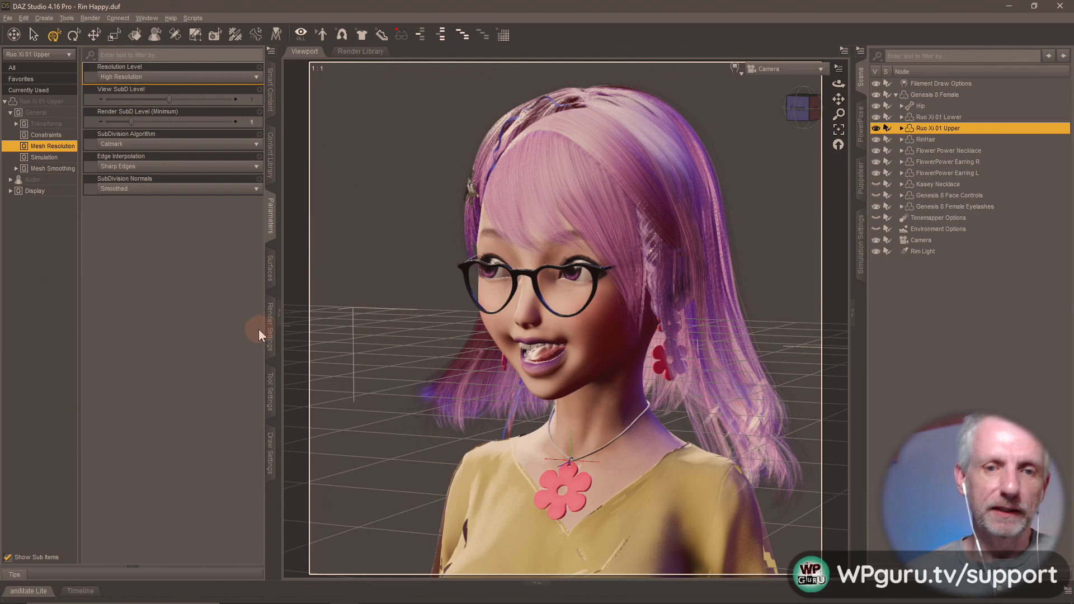
Step: Start a new render of the scene and check the character's face in it
key(ctrl+r)
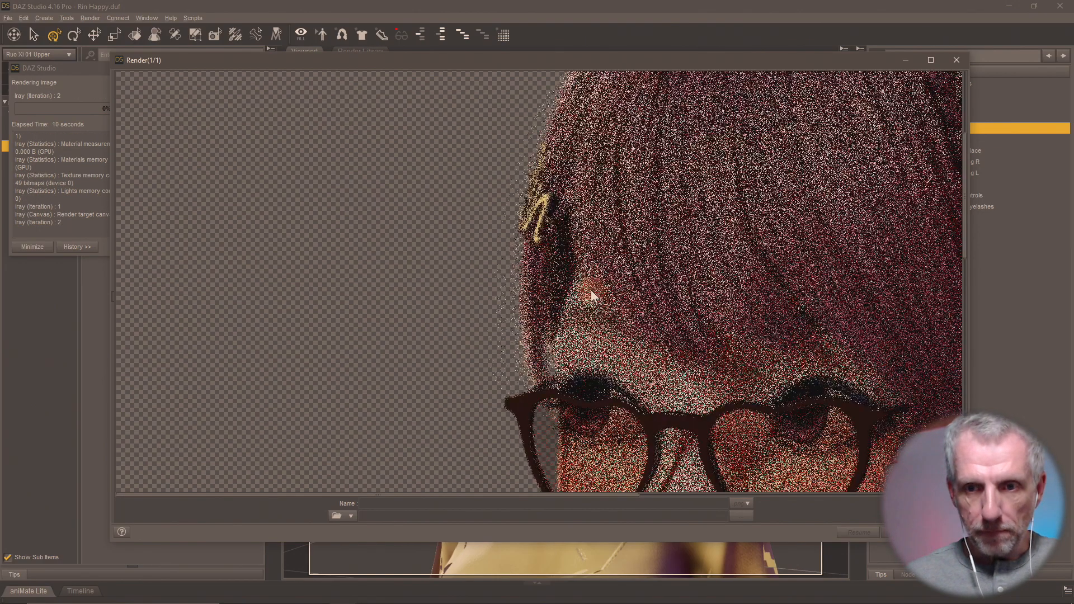
scroll(591, 289, down, 1)
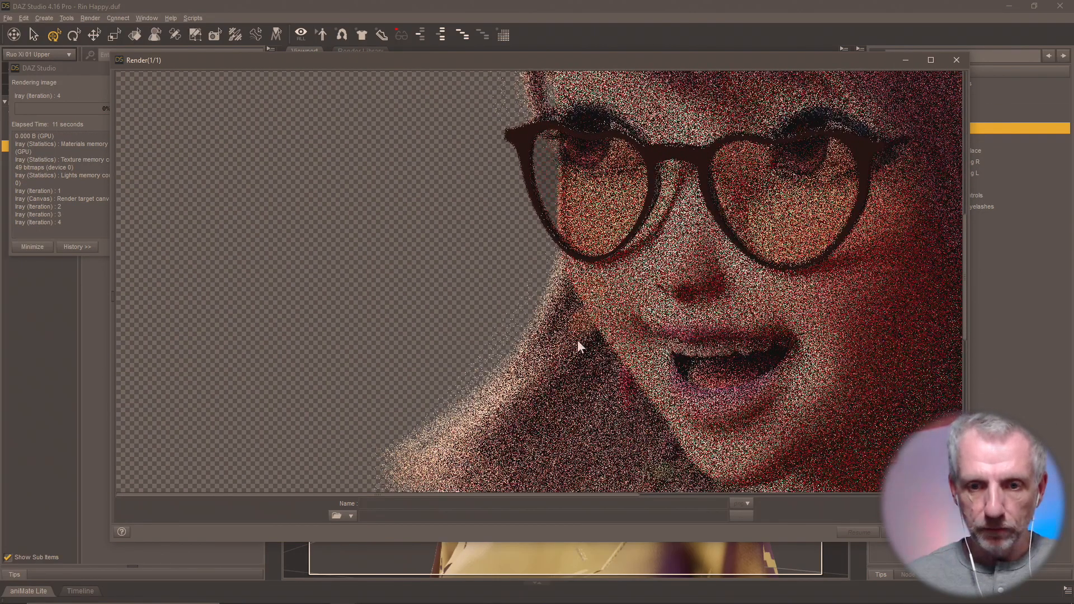
drag(526, 498, 667, 489)
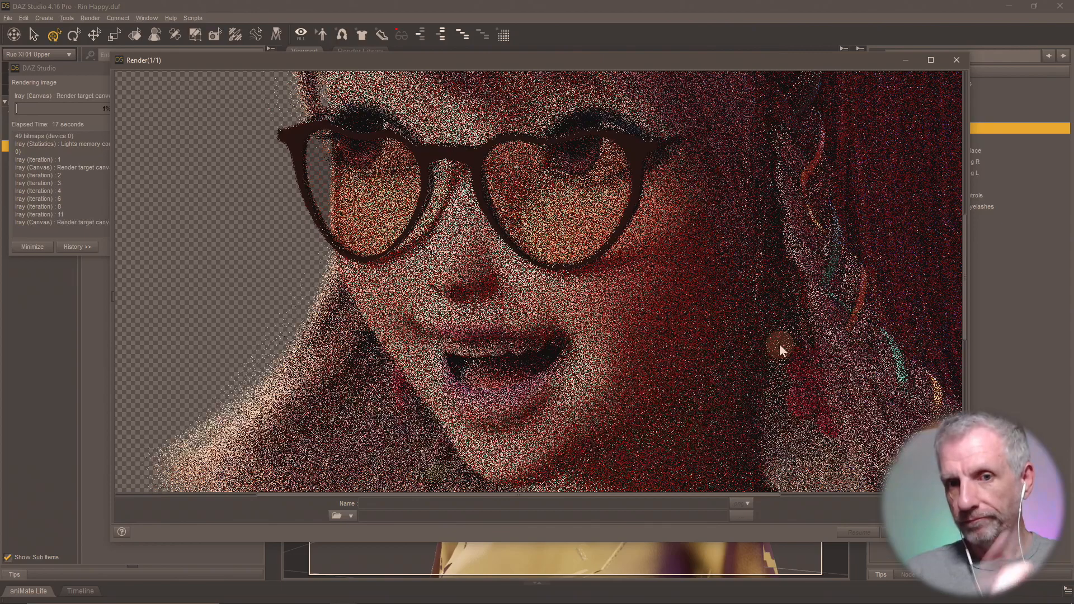
Step: Examine the glasses, mouth and hair of the character in the running render
scroll(780, 343, down, 1)
scroll(780, 344, down, 1)
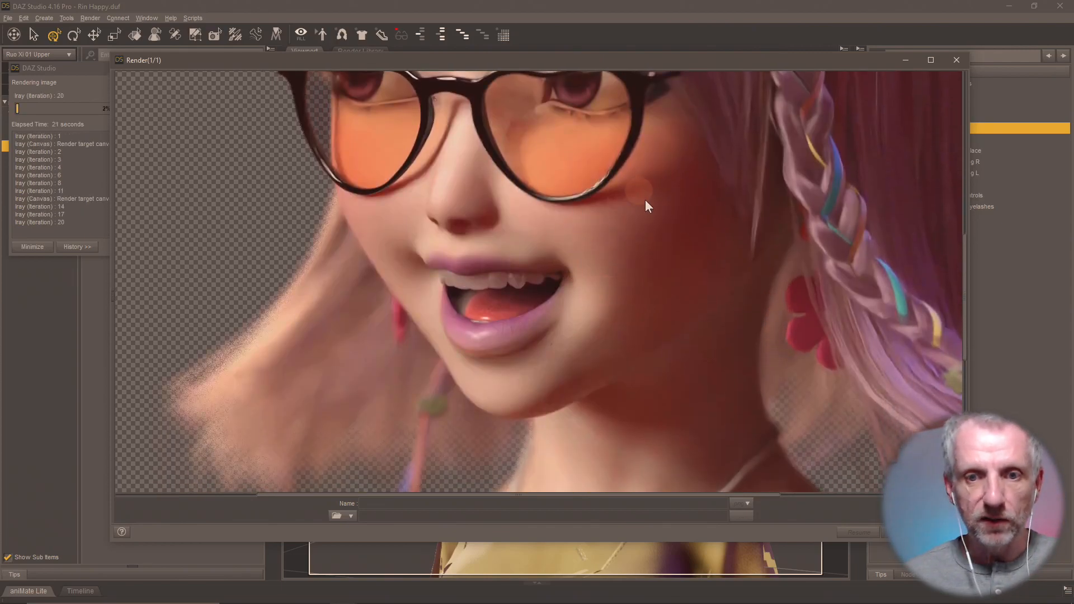
scroll(617, 272, up, 1)
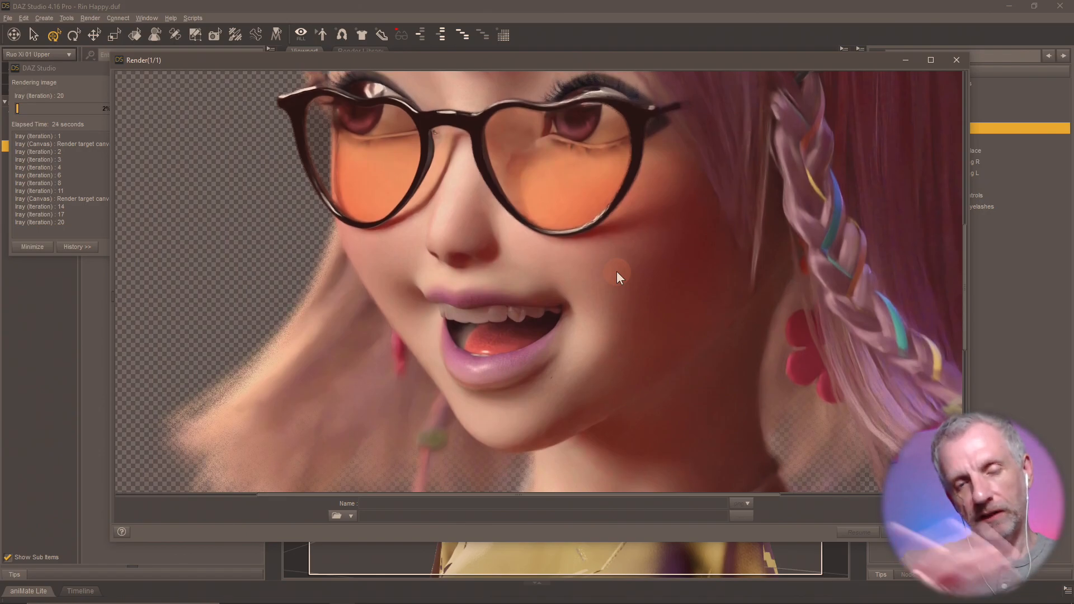
scroll(628, 273, up, 2)
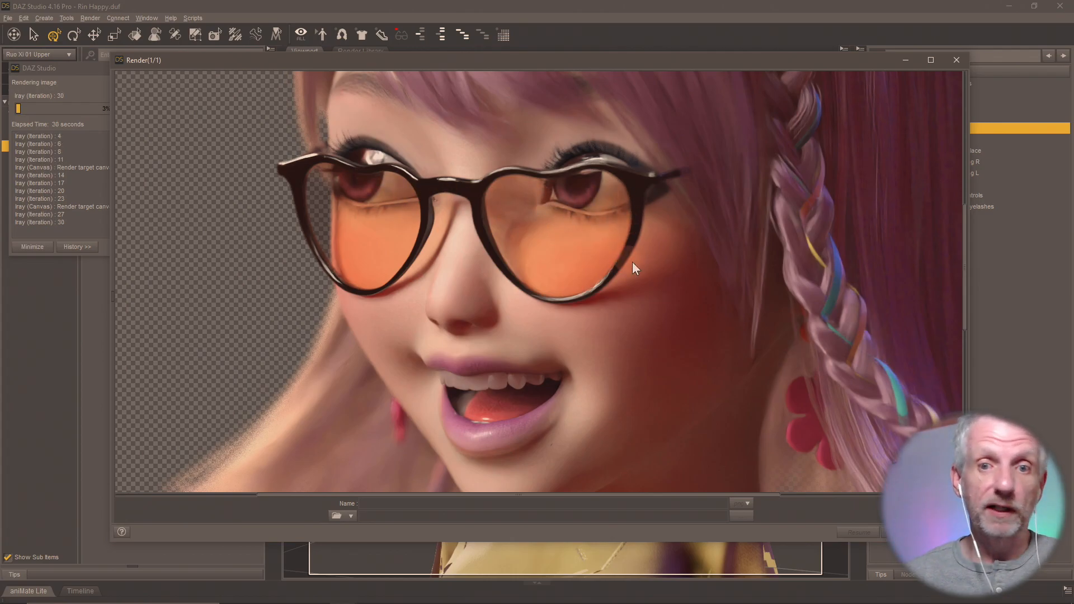
scroll(654, 283, down, 2)
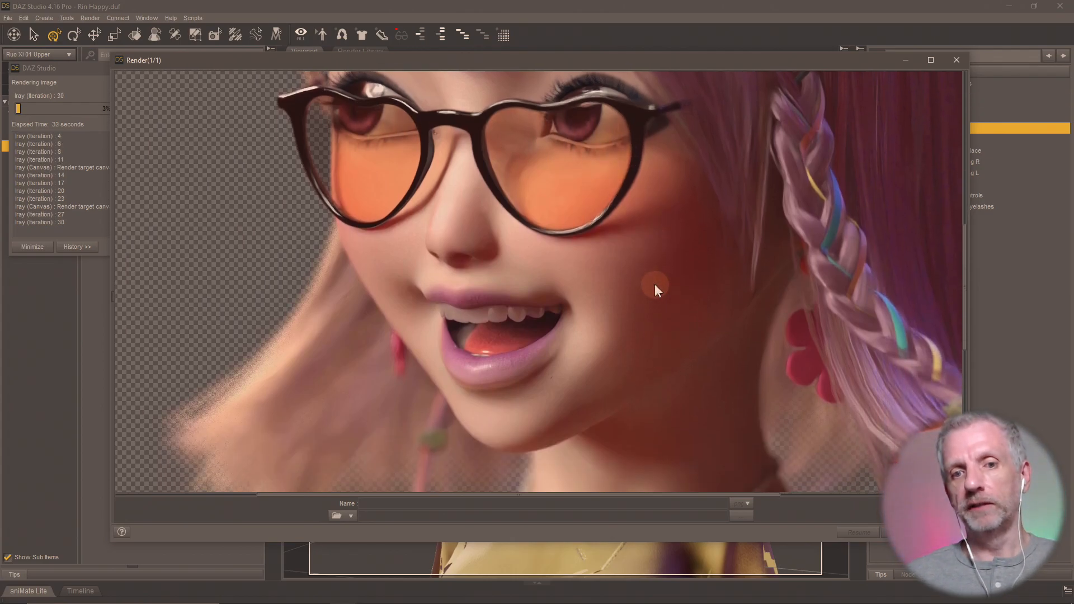
Step: Switch to Photoshop and place Rin Preview 2.png as an embedded layer at its original size
key(alt+Tab)
key(alt+Tab)
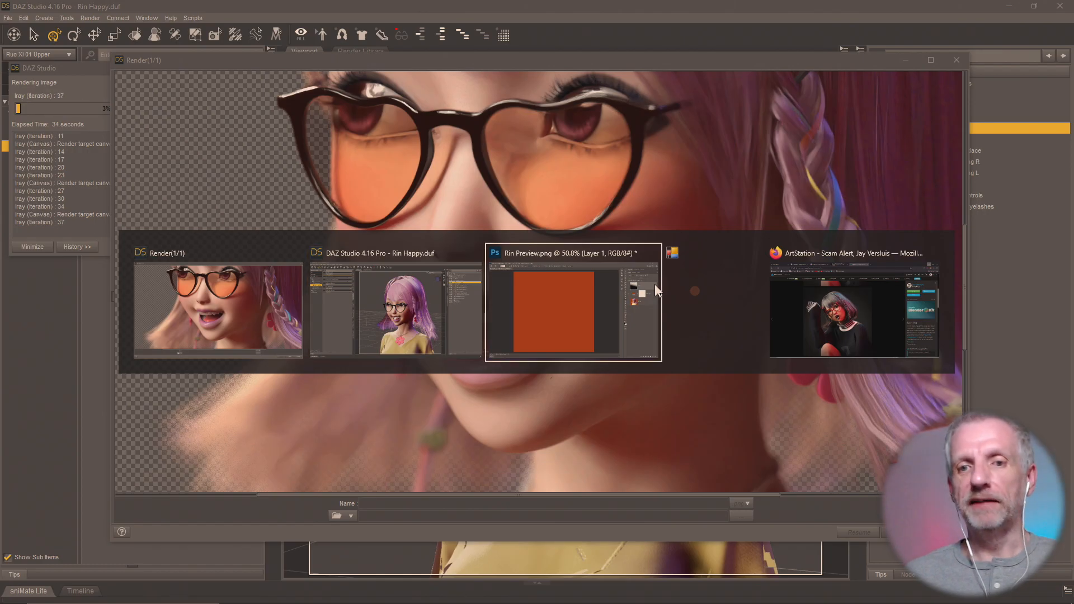
click(25, 6)
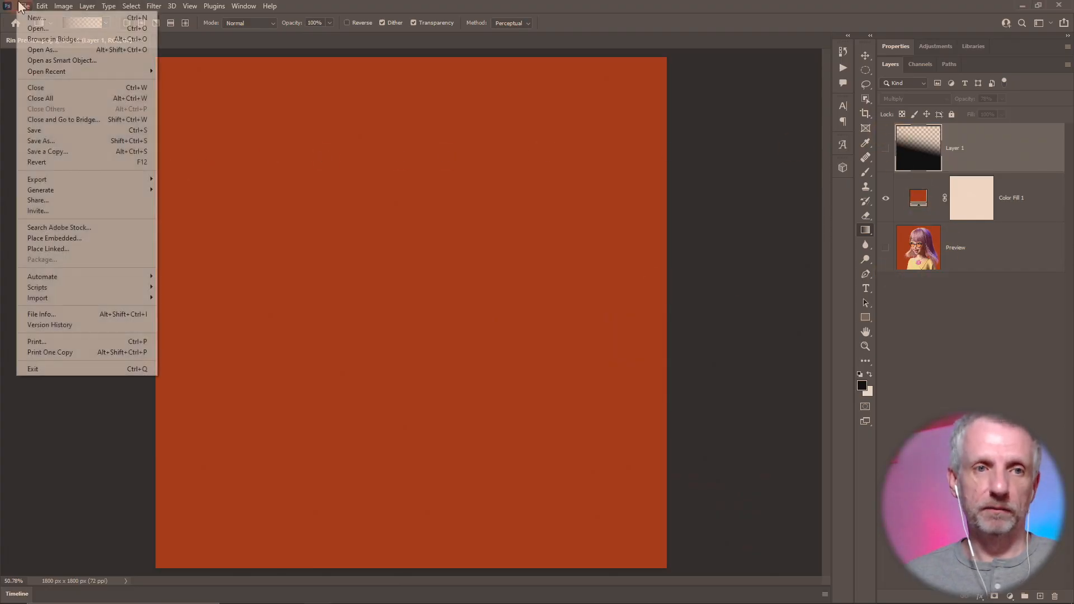
click(88, 241)
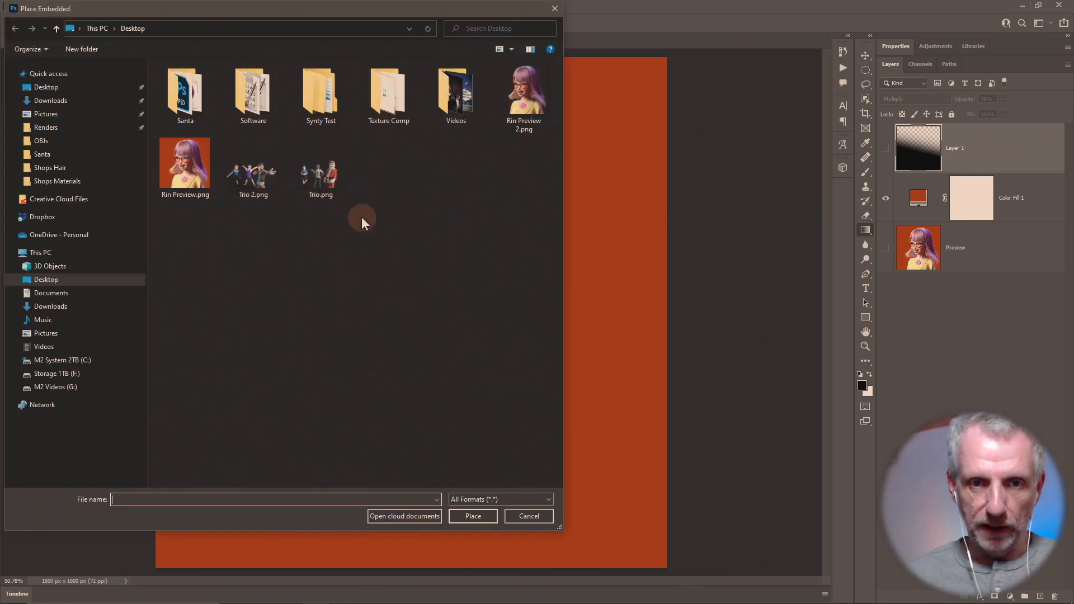
click(524, 96)
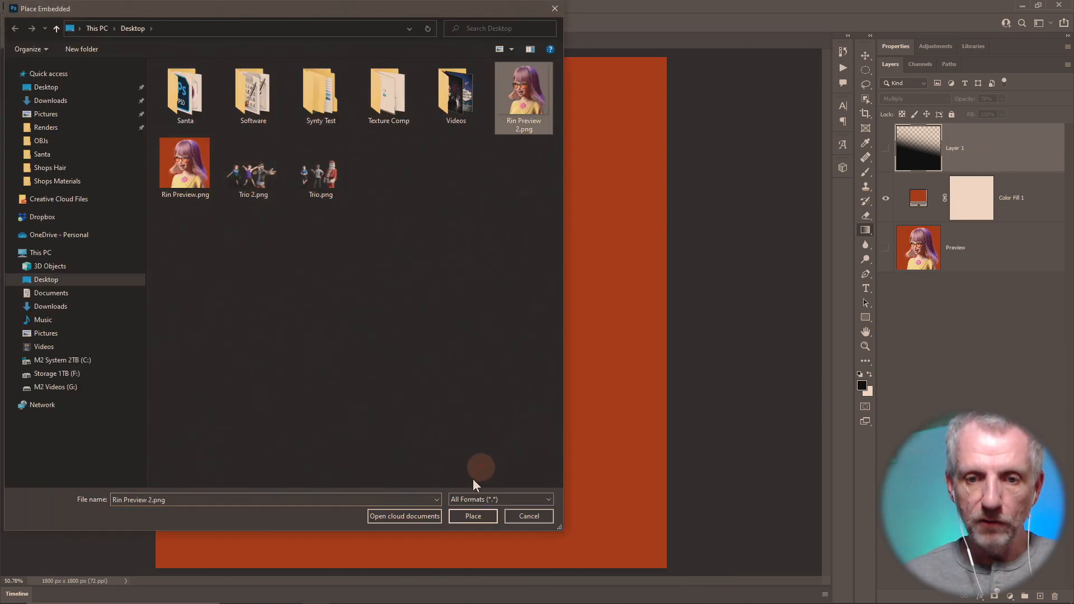
click(468, 517)
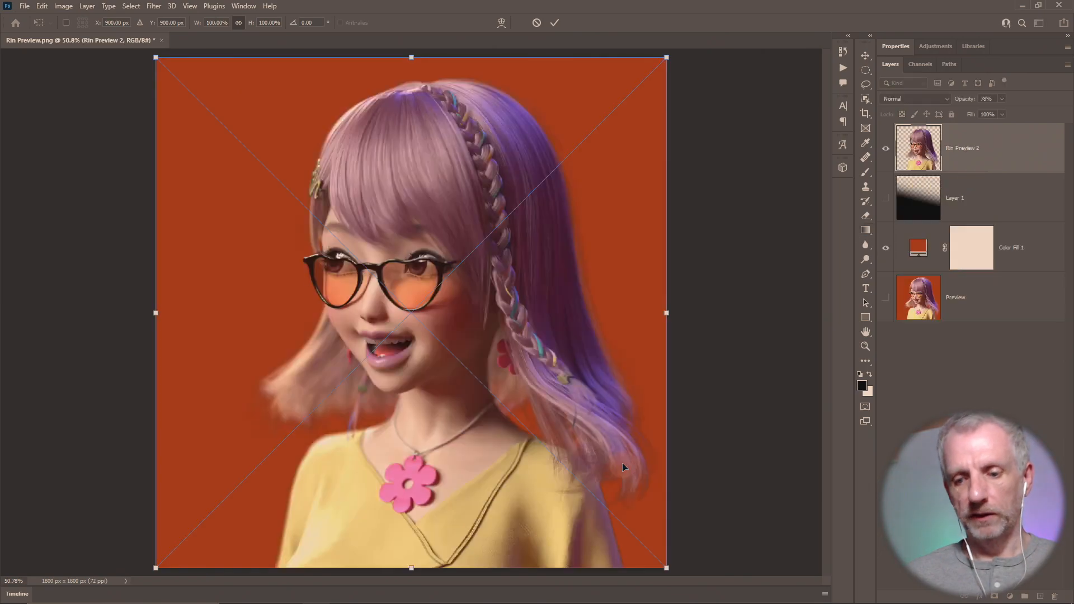
key(Return)
key(g)
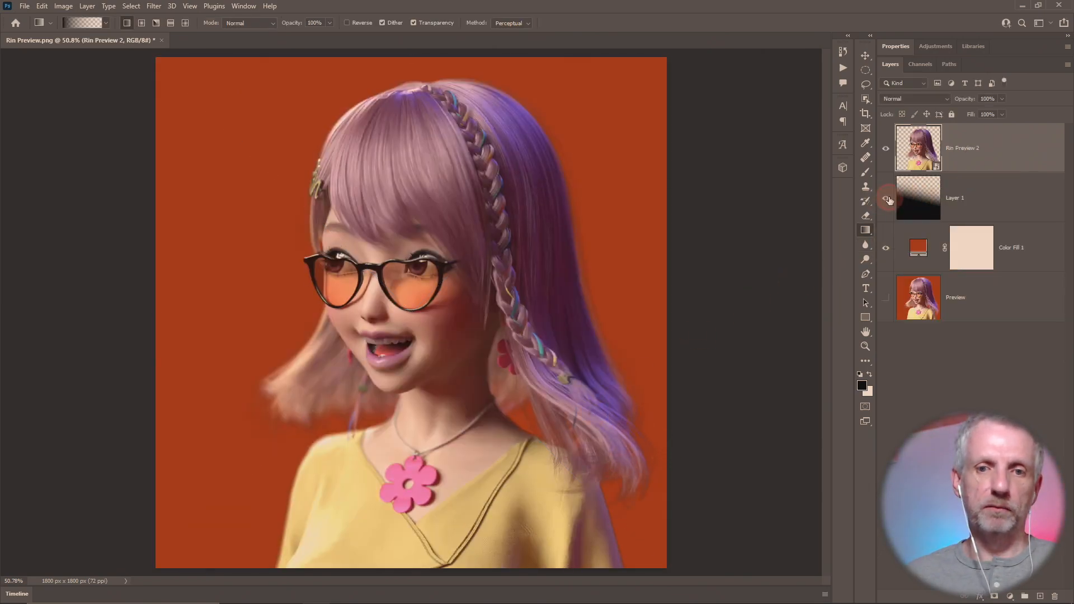
Step: Show the black gradient layer, raise its opacity to 100%, and delete it
click(887, 199)
click(915, 216)
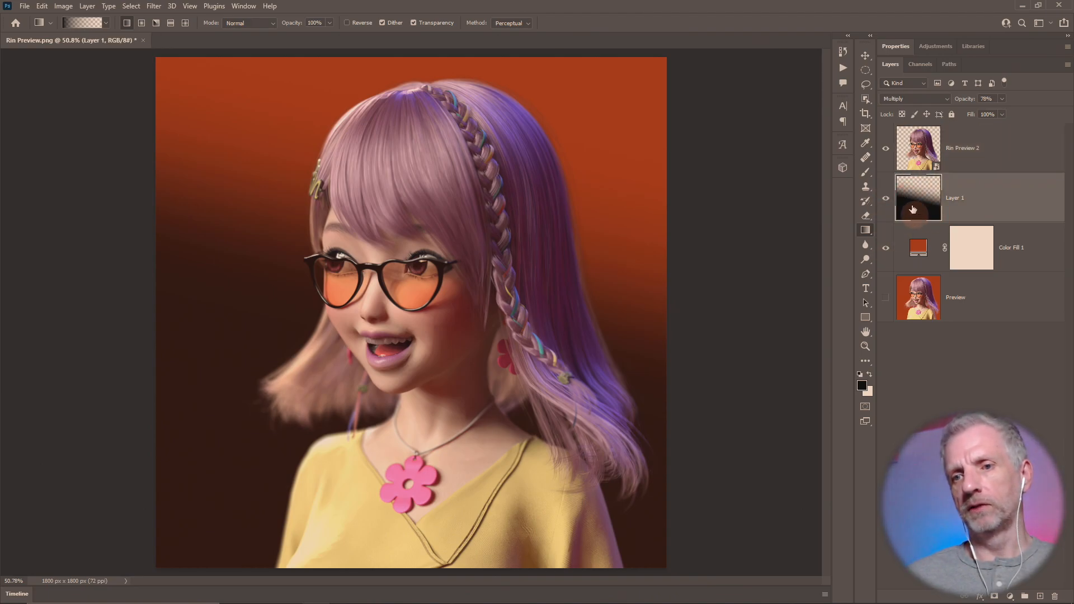
drag(1030, 98, 1064, 96)
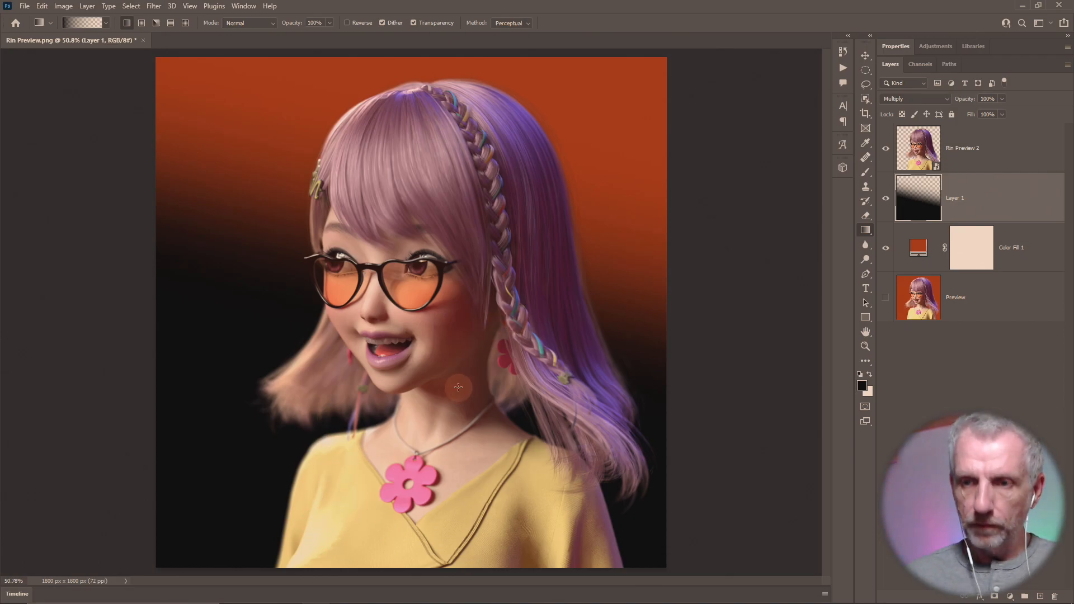
key(Delete)
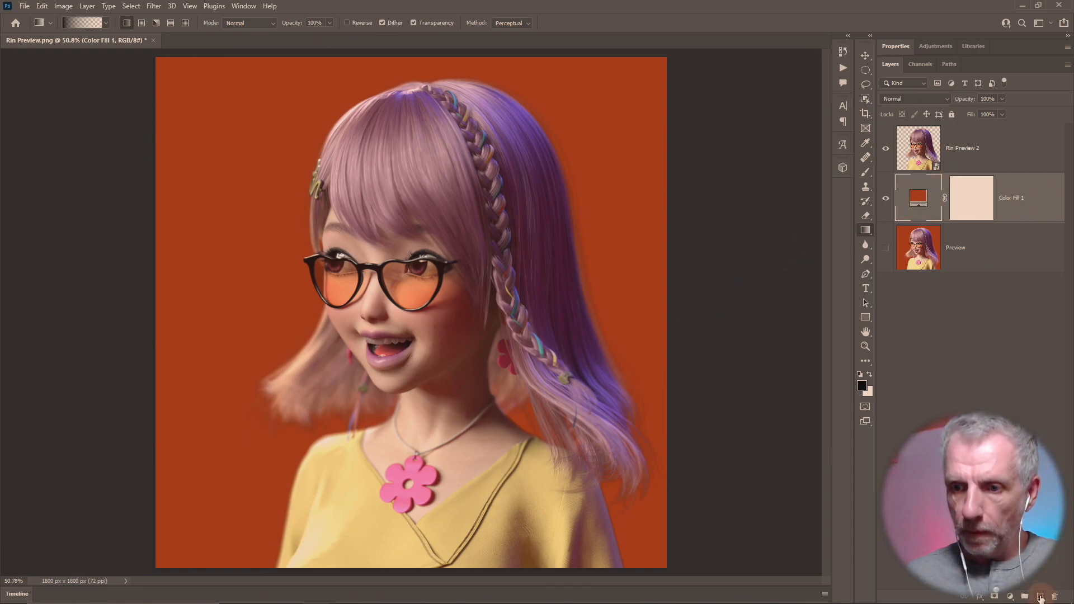
Step: Add an empty layer above the orange colour fill and set the foreground colour to grey 646464
click(1040, 597)
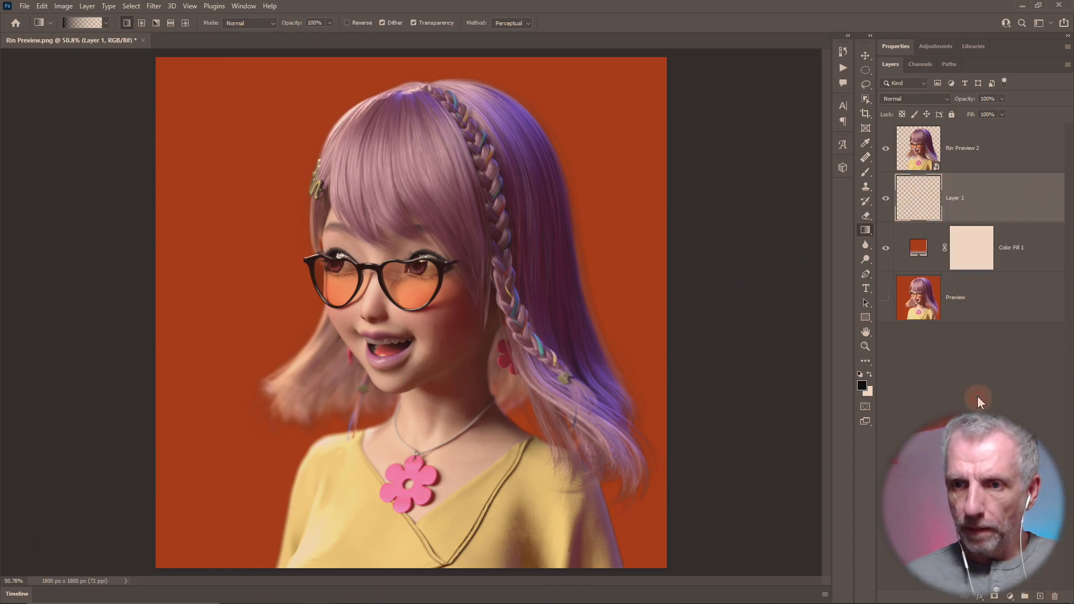
click(863, 386)
click(634, 402)
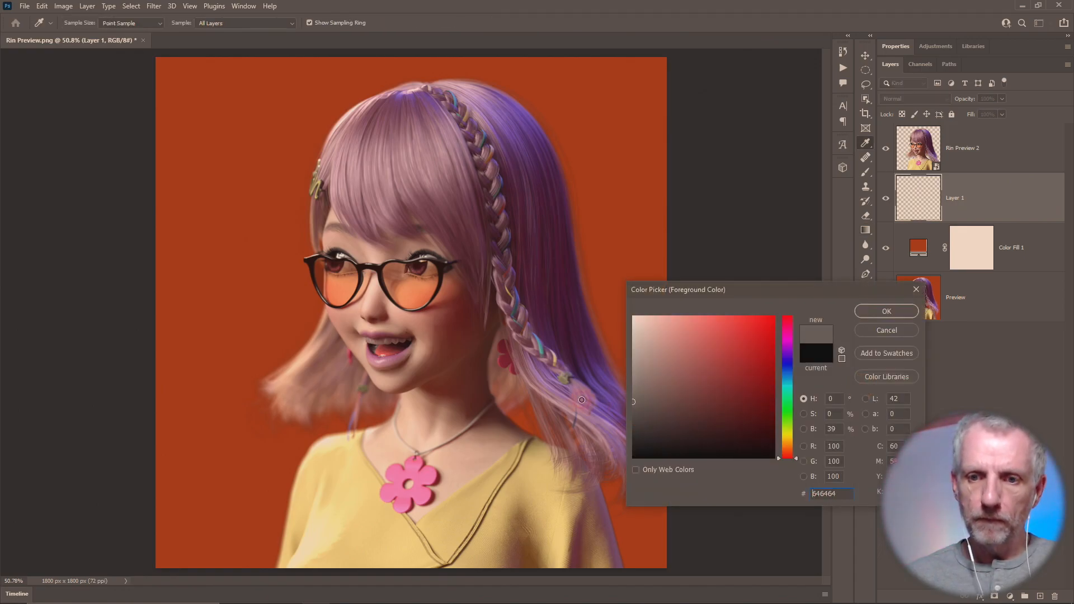
click(863, 314)
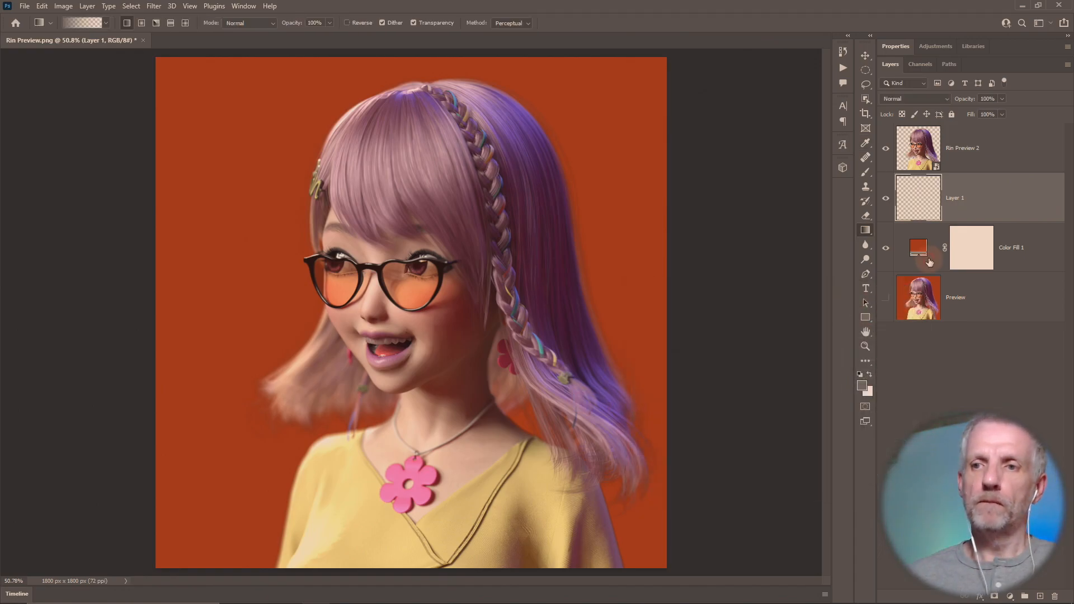
Step: Try diagonal grey gradients behind the character from different directions, and delete the gradient layer
key(g)
drag(316, 571, 417, 279)
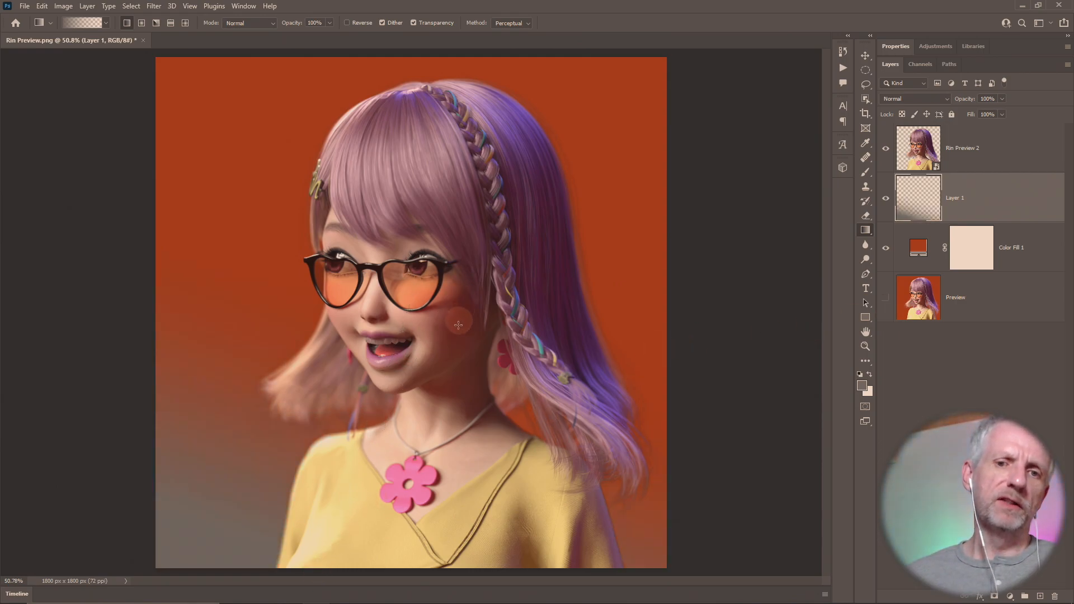
key(ctrl+z)
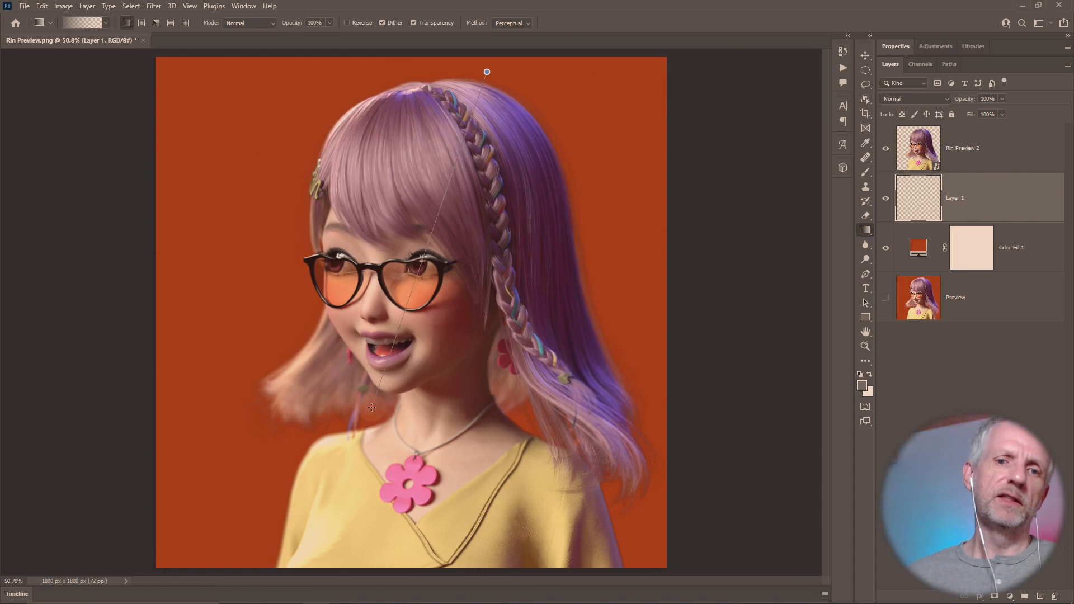
drag(372, 408, 371, 408)
drag(482, 224, 320, 566)
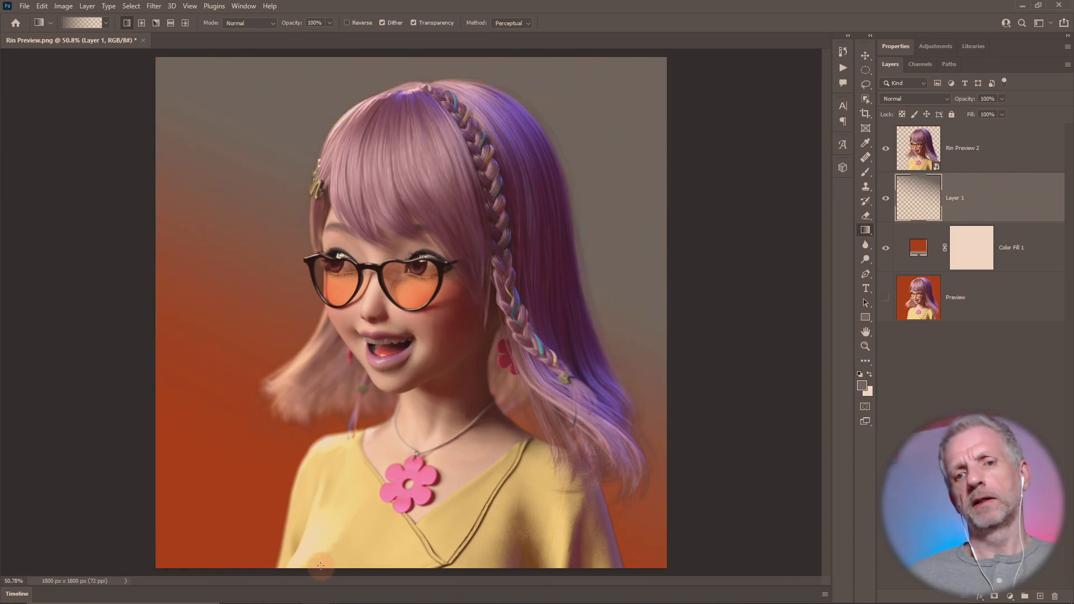
drag(445, 284, 415, 454)
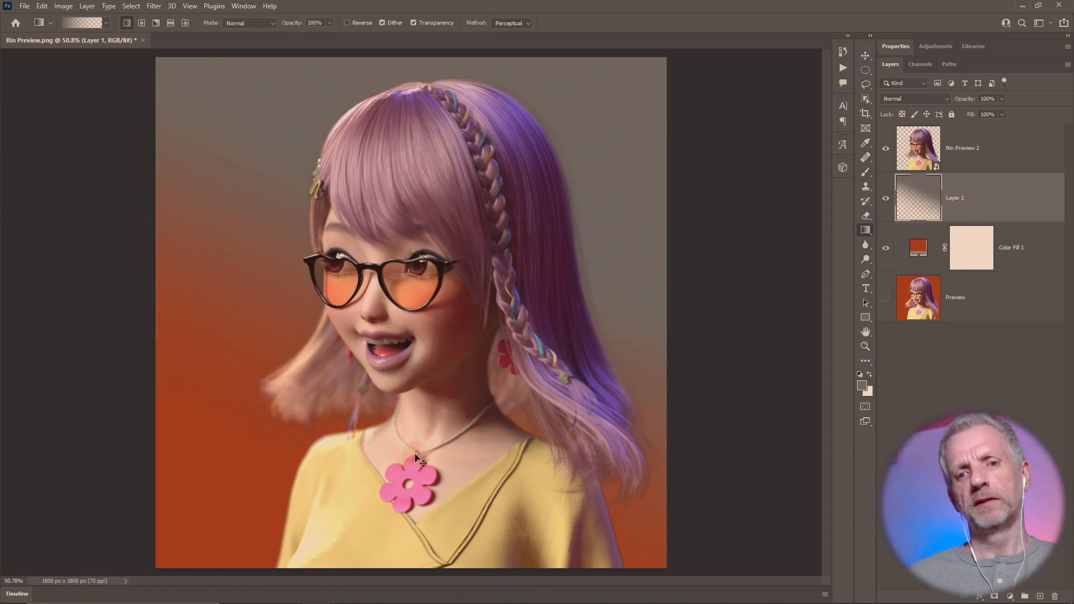
key(ctrl+z)
key(Delete)
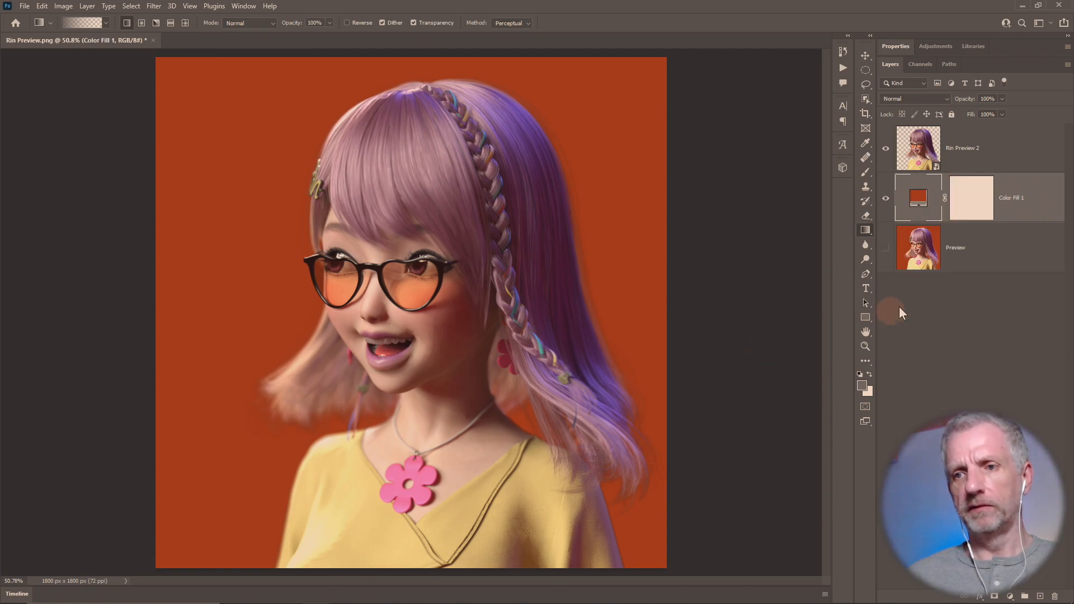
Step: Add a layer above Rin Preview 2, select a large circle around the character and pick the Paint Bucket tool
key(alt+bracketright)
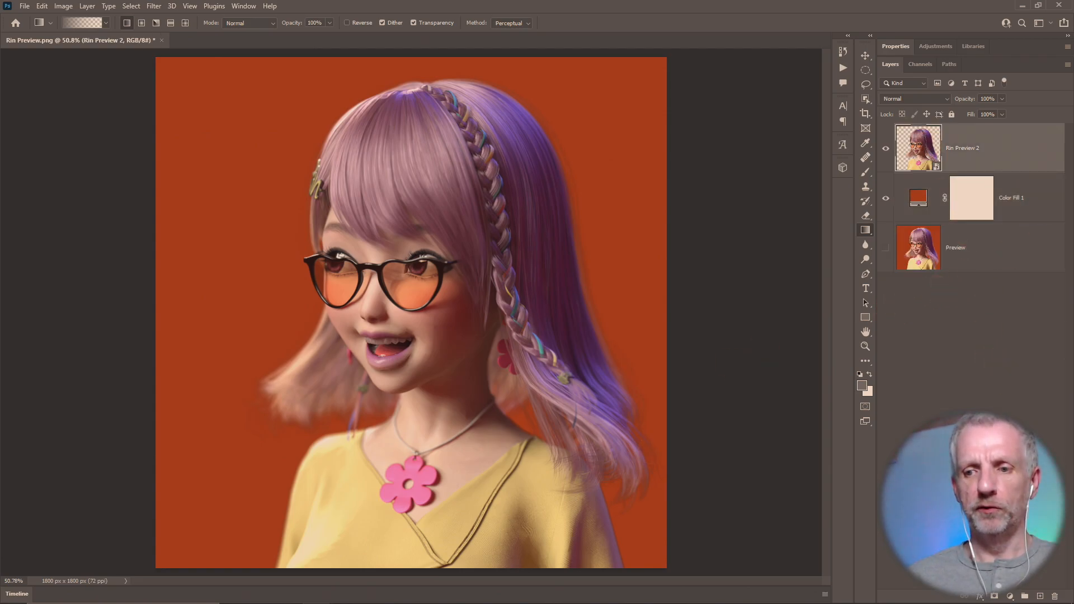
click(1040, 597)
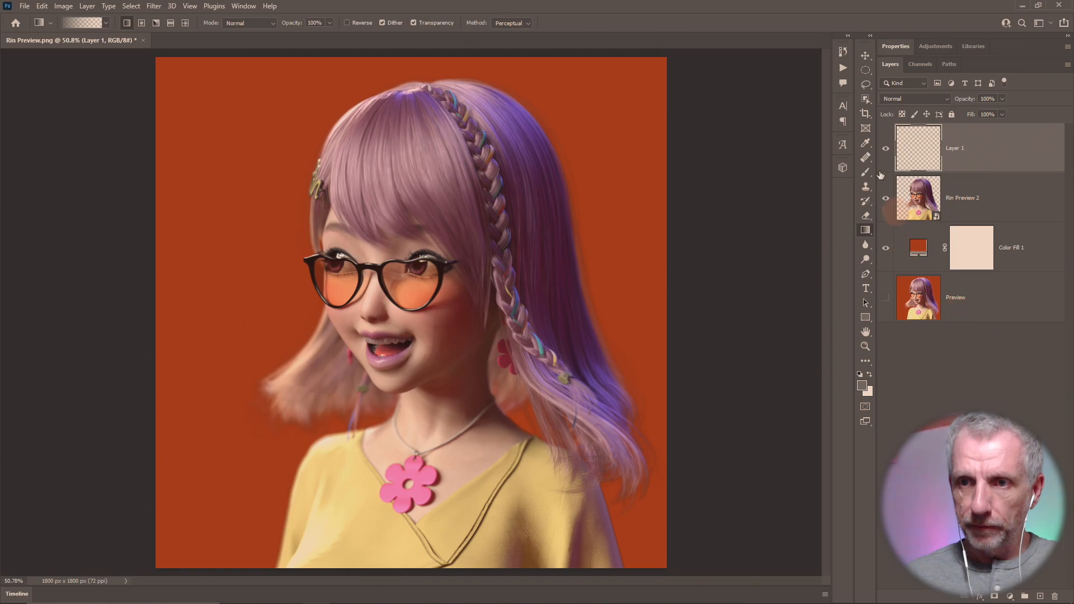
click(866, 70)
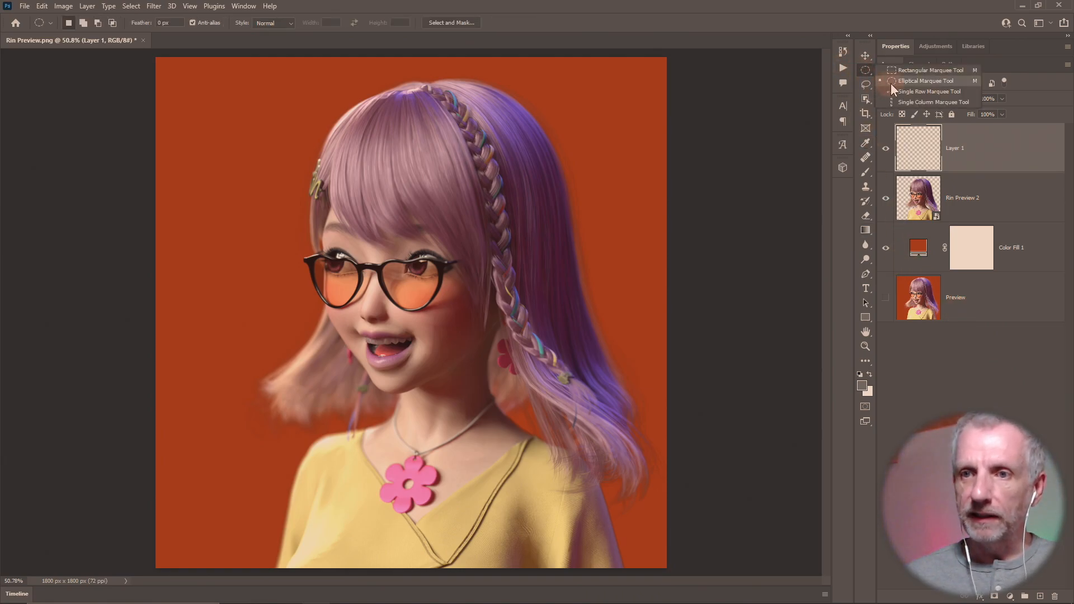
click(892, 84)
drag(233, 132, 652, 585)
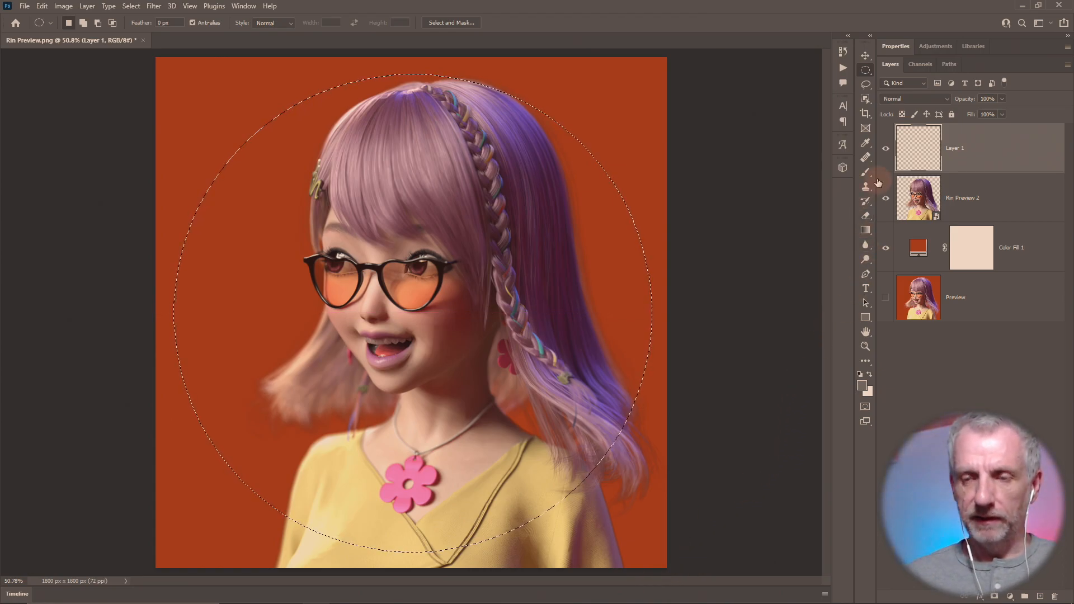
mouse_move(867, 233)
mouse_down()
mouse_move(902, 230)
mouse_move(908, 241)
mouse_up()
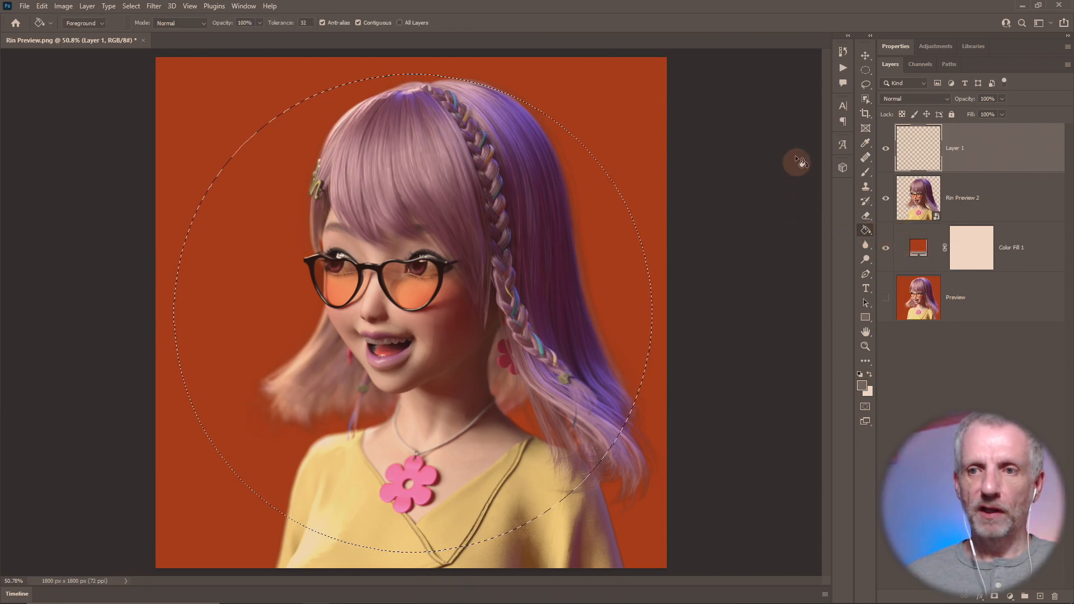
click(131, 7)
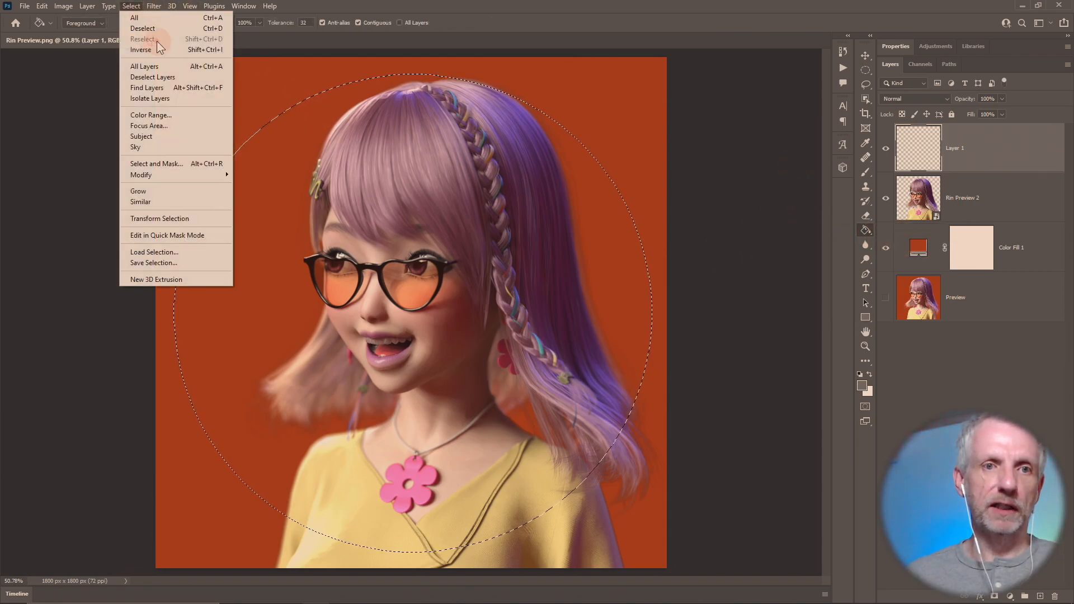
click(144, 28)
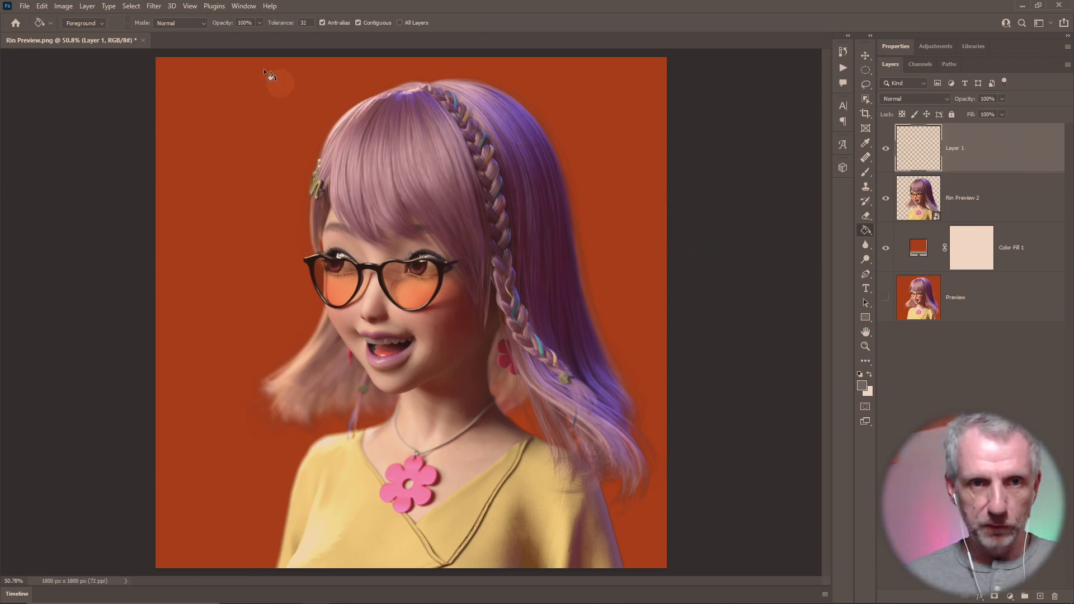
key(ctrl+z)
Step: Invert the circular selection so that it covers the area outside the circle
click(174, 6)
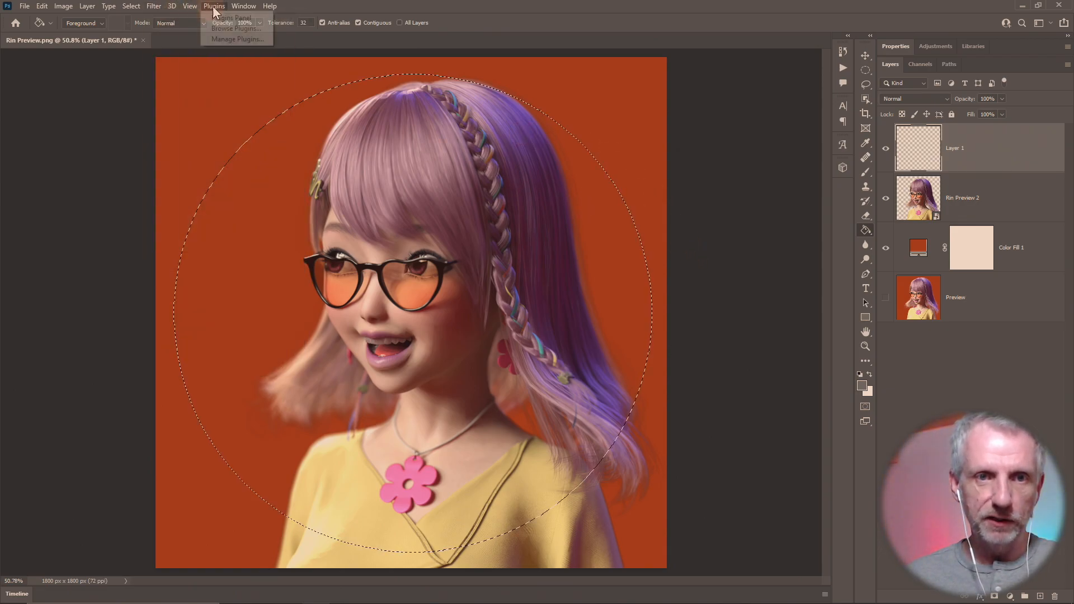
mouse_move(189, 8)
mouse_move(130, 6)
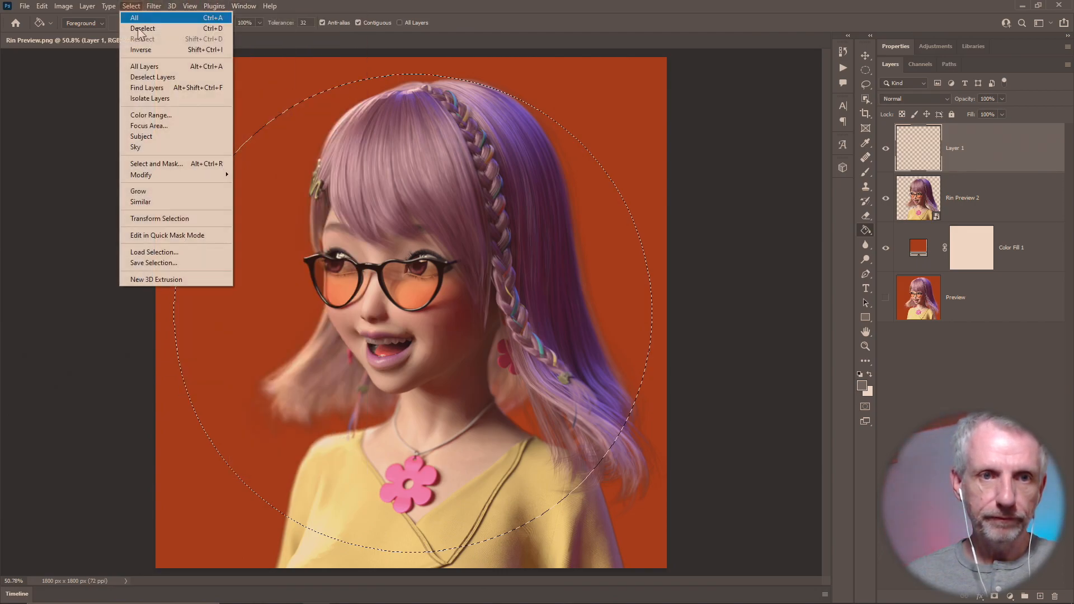
click(159, 50)
Step: Reset the colours to default, fill the area outside the circle with black and clear the selection
click(595, 97)
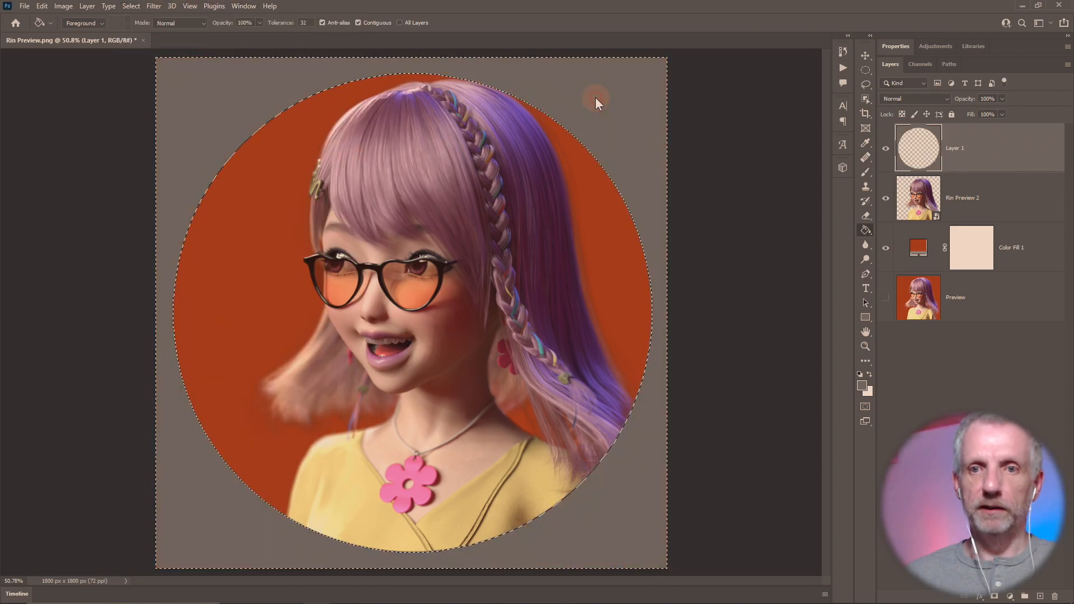
key(ctrl+z)
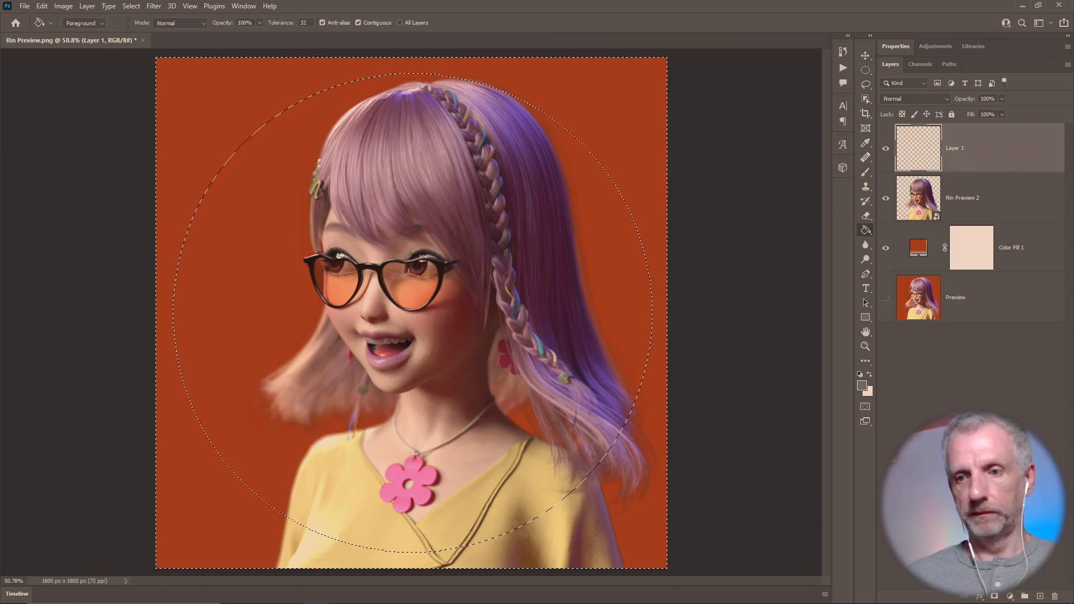
click(860, 376)
click(629, 163)
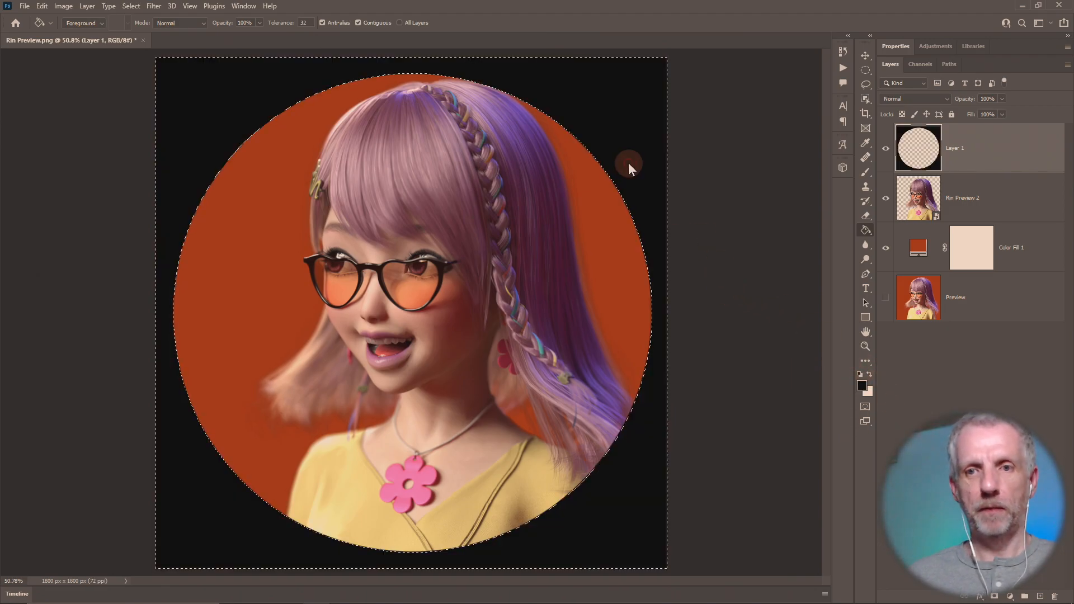
key(ctrl+d)
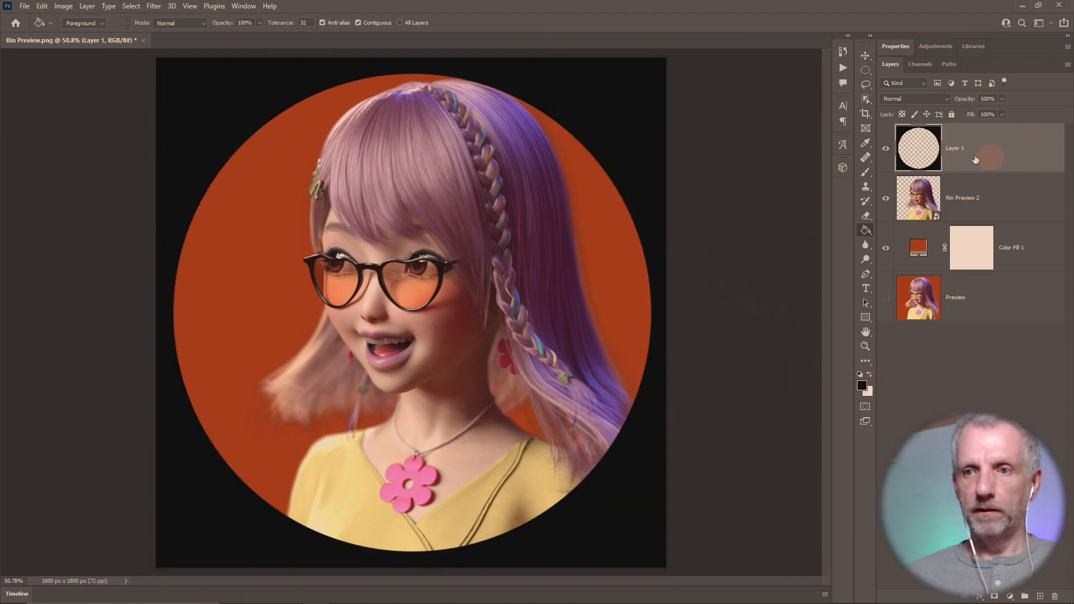
Step: Convert Layer 1 to a Smart Object and apply a Gaussian Blur with a 50-pixel radius
right_click(1023, 156)
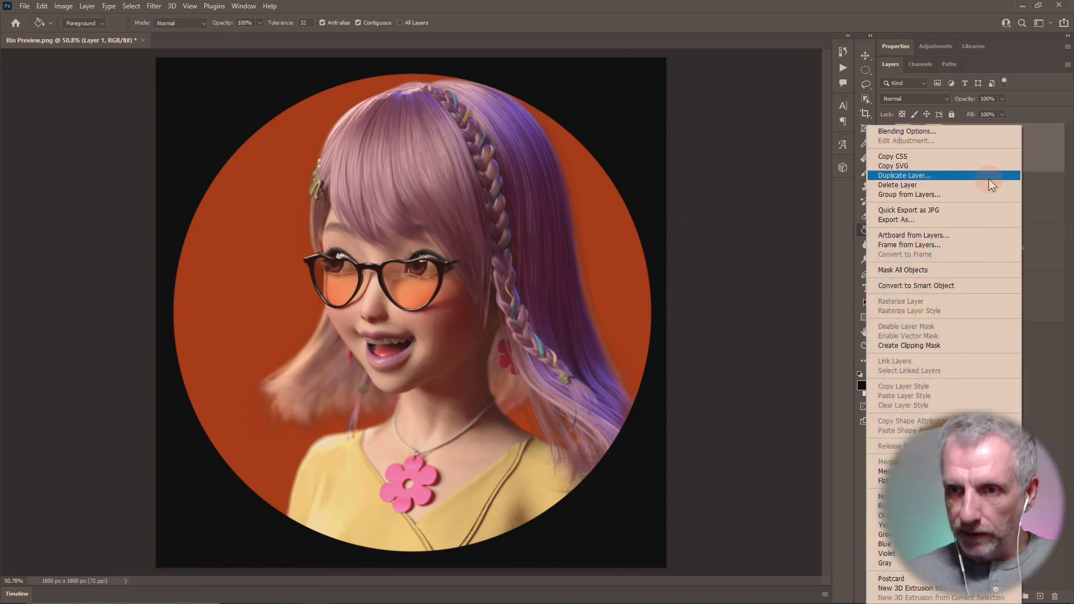
click(992, 284)
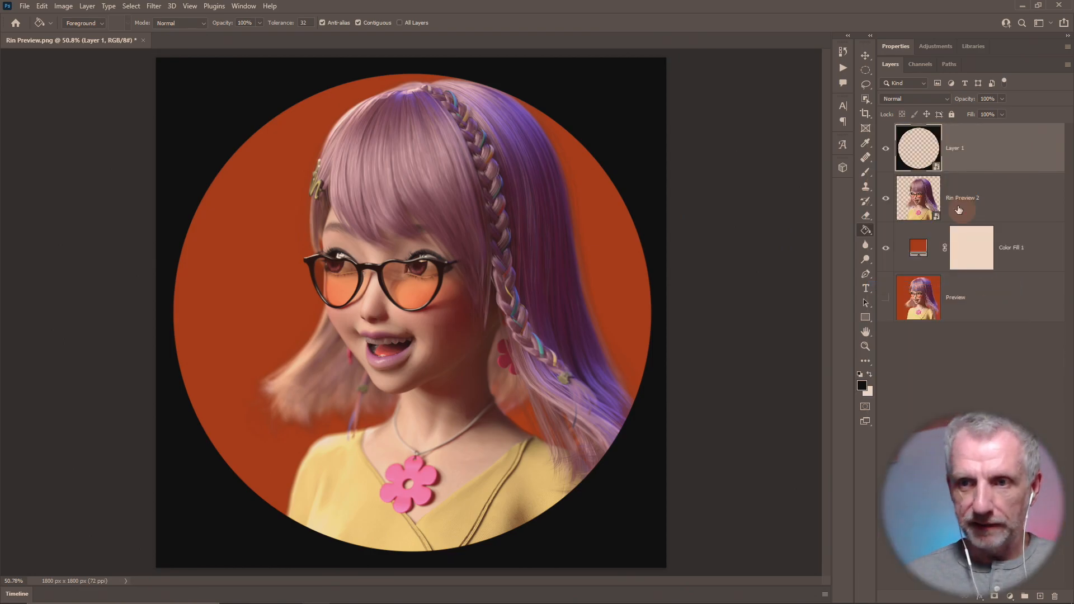
click(159, 8)
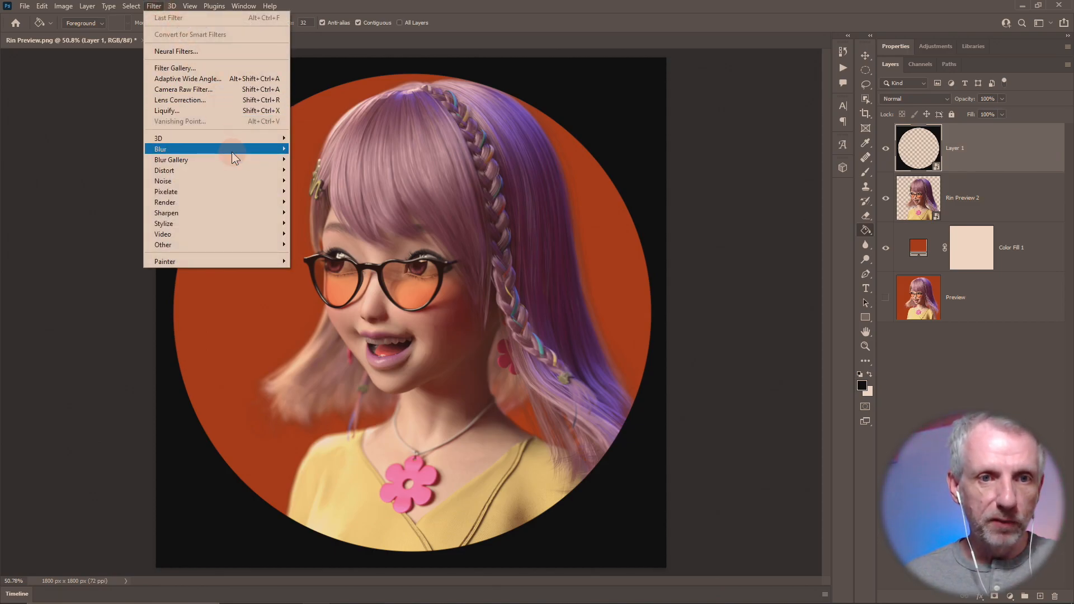
mouse_move(242, 152)
click(320, 190)
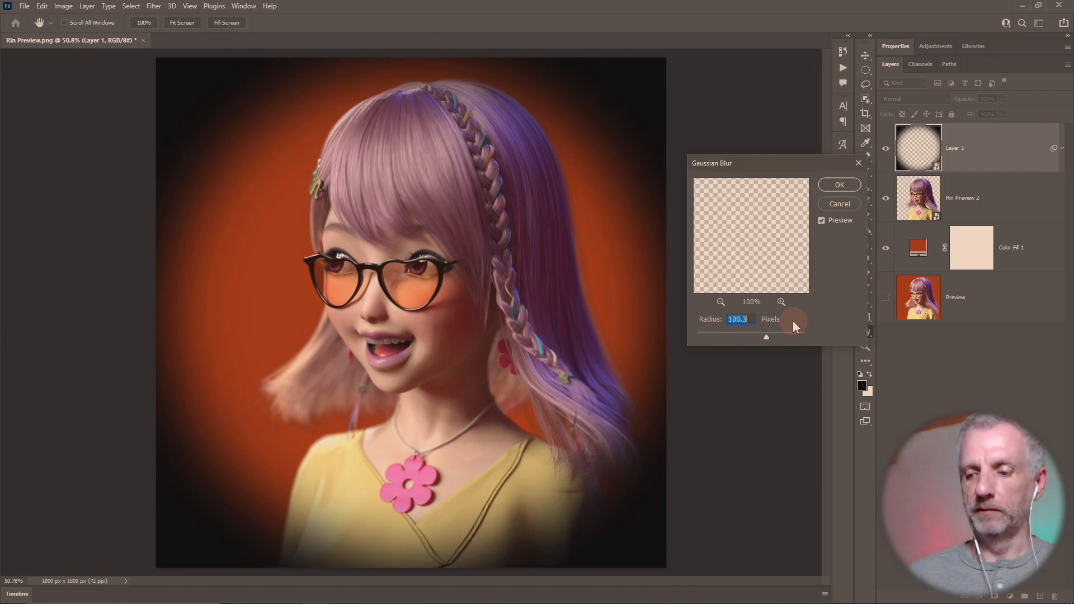
text(50)
key(Return)
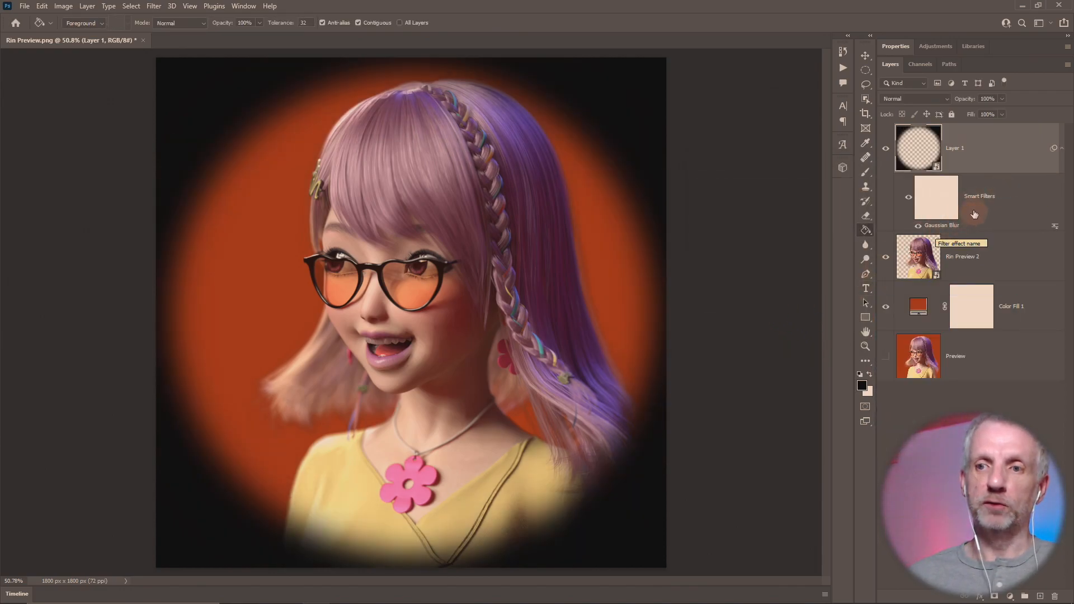
Step: Set Layer 1's Gaussian Blur radius to 100 pixels and lower the layer's opacity to 48%
double_click(950, 226)
text(100)
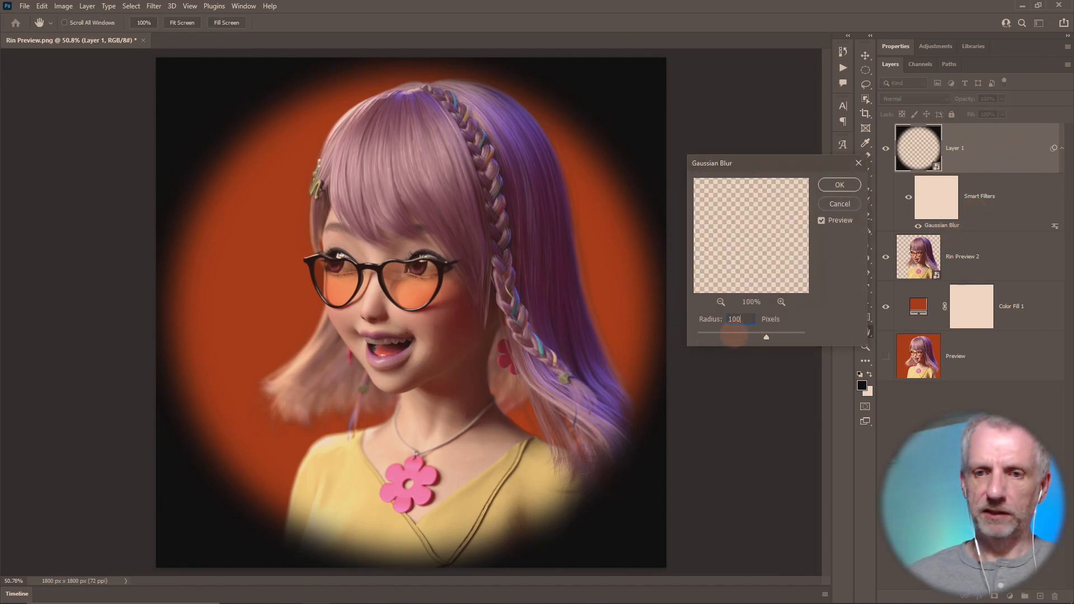
key(Return)
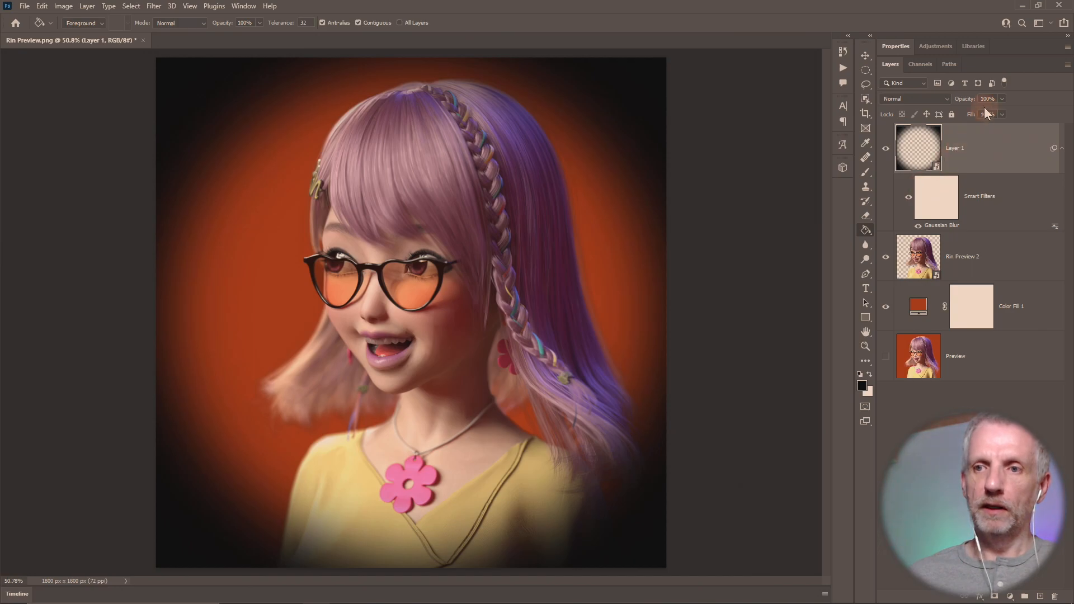
drag(949, 106, 940, 110)
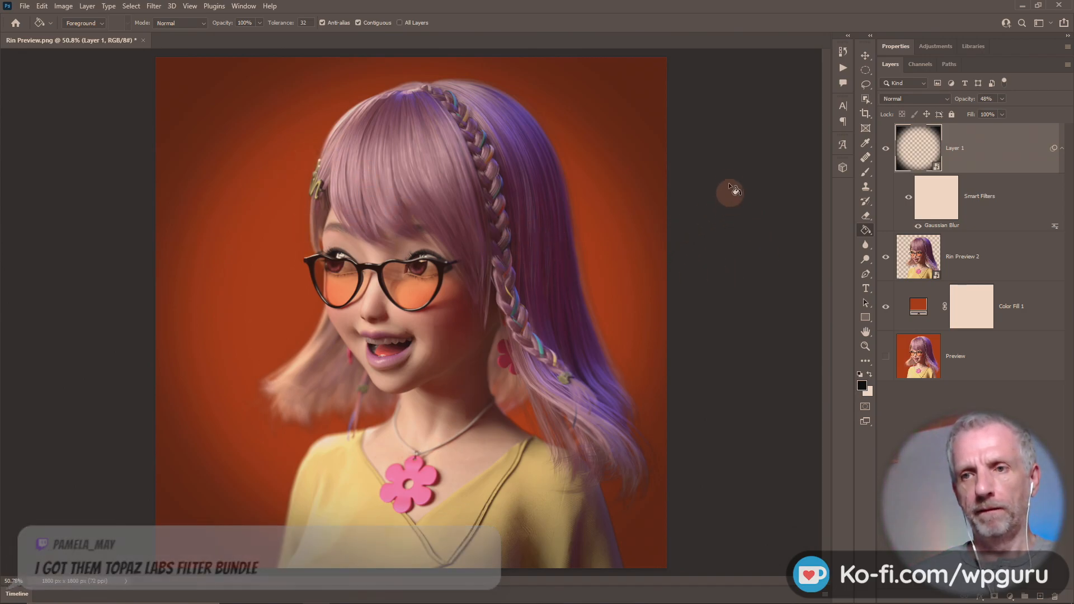
Step: Hide Layer 1 and add a new empty layer above it
key(Delete)
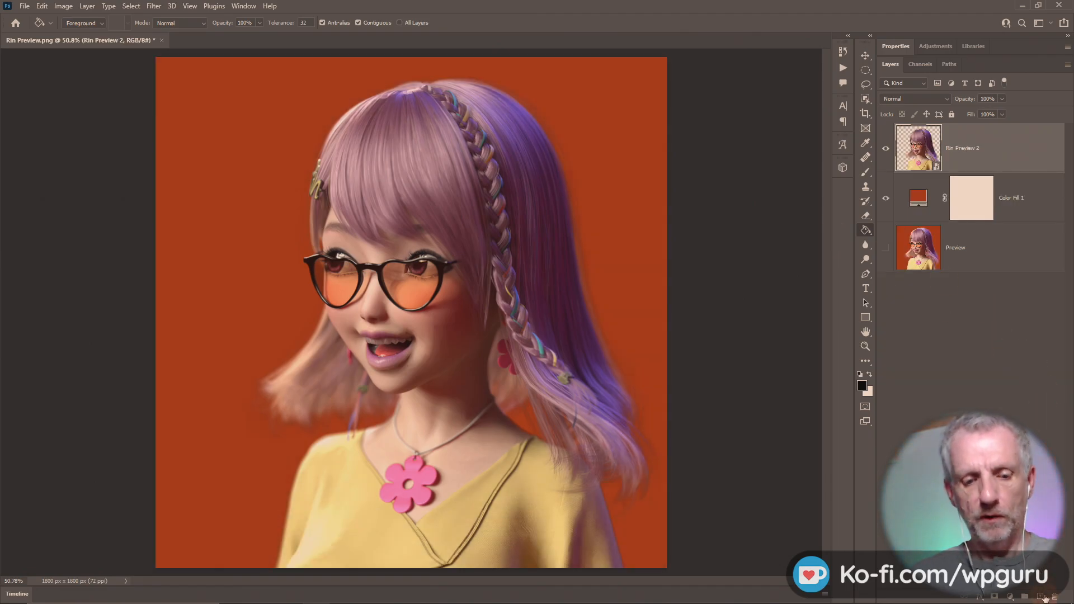
key(ctrl+z)
click(886, 149)
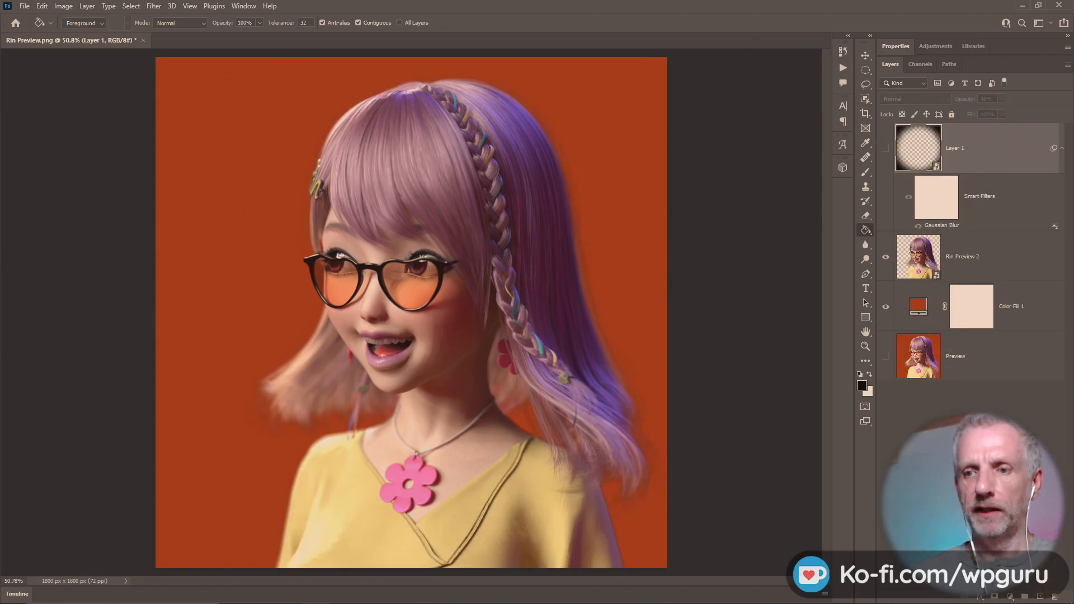
click(1039, 596)
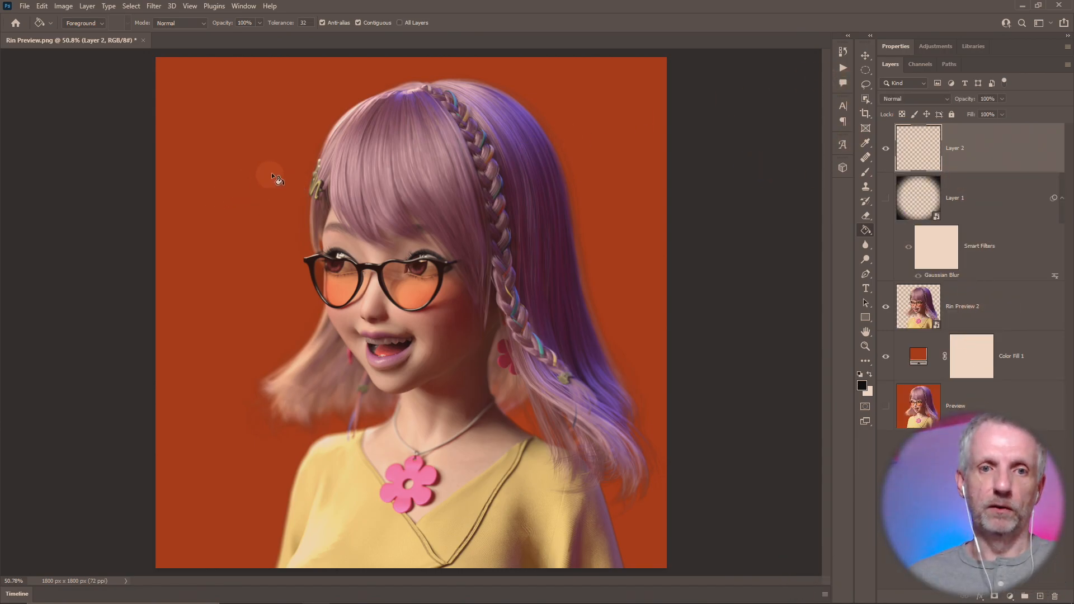
Step: Select a smaller circle around the character's face and invert it to cover the area outside
click(865, 70)
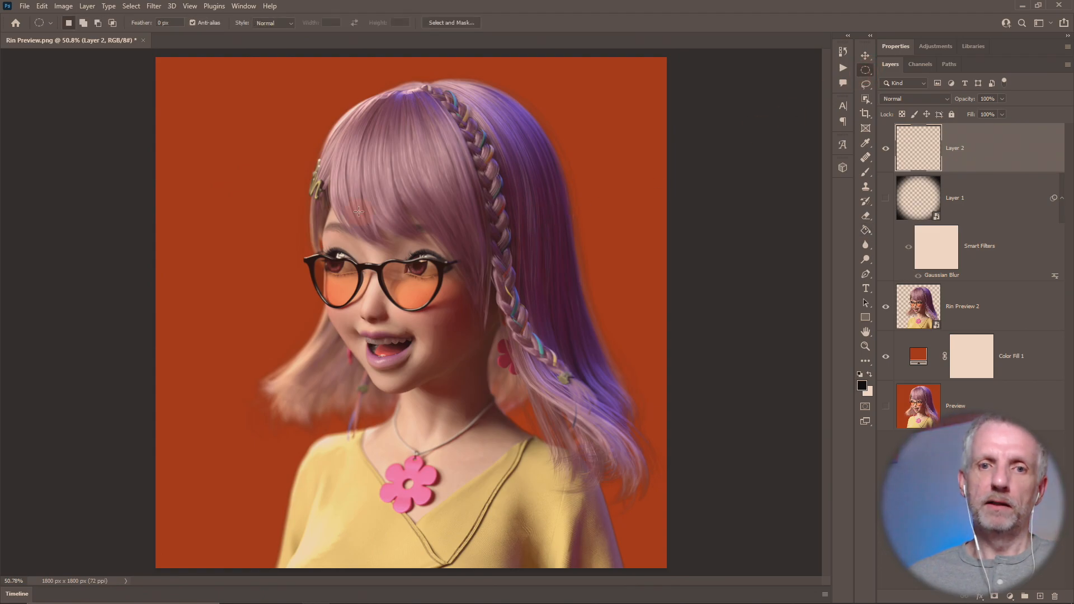
shift+drag(274, 194, 572, 487)
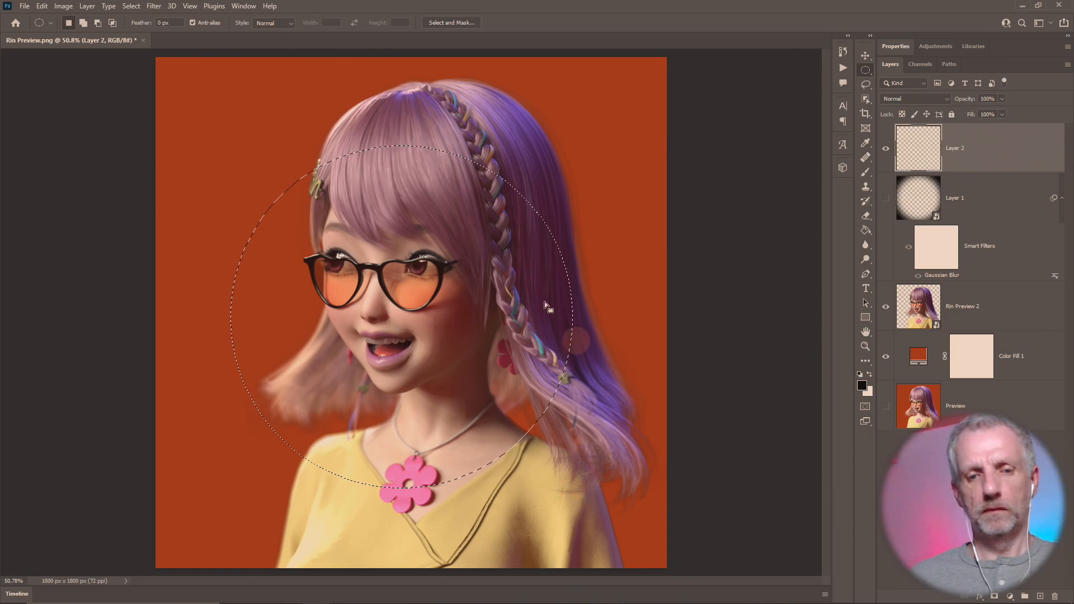
click(131, 6)
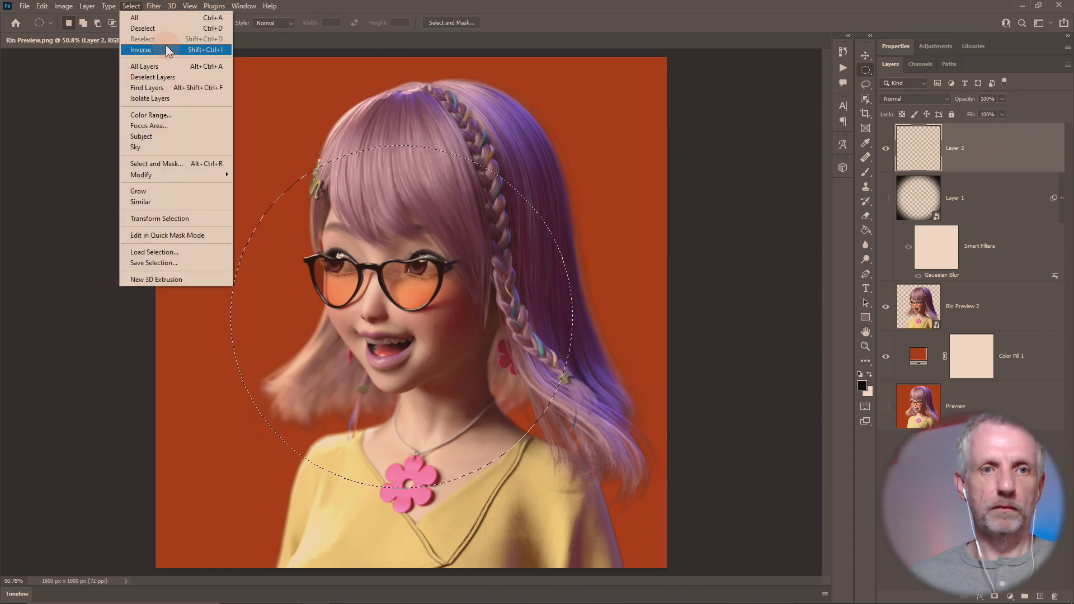
click(162, 45)
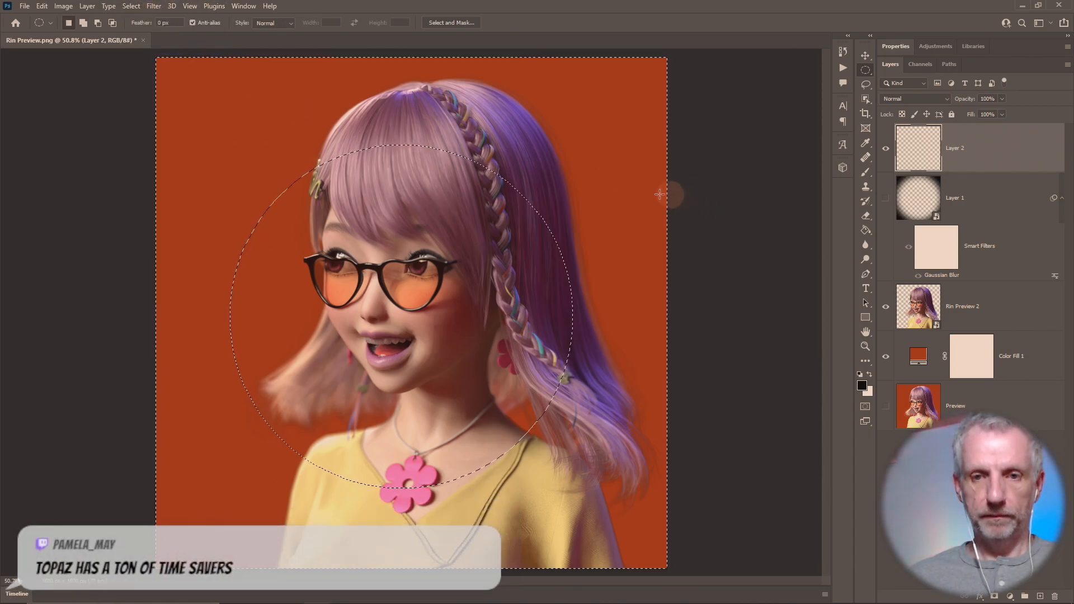
Step: Fill the area outside the smaller circle with black on Layer 2 and clear the selection
key(g)
click(622, 185)
key(ctrl+d)
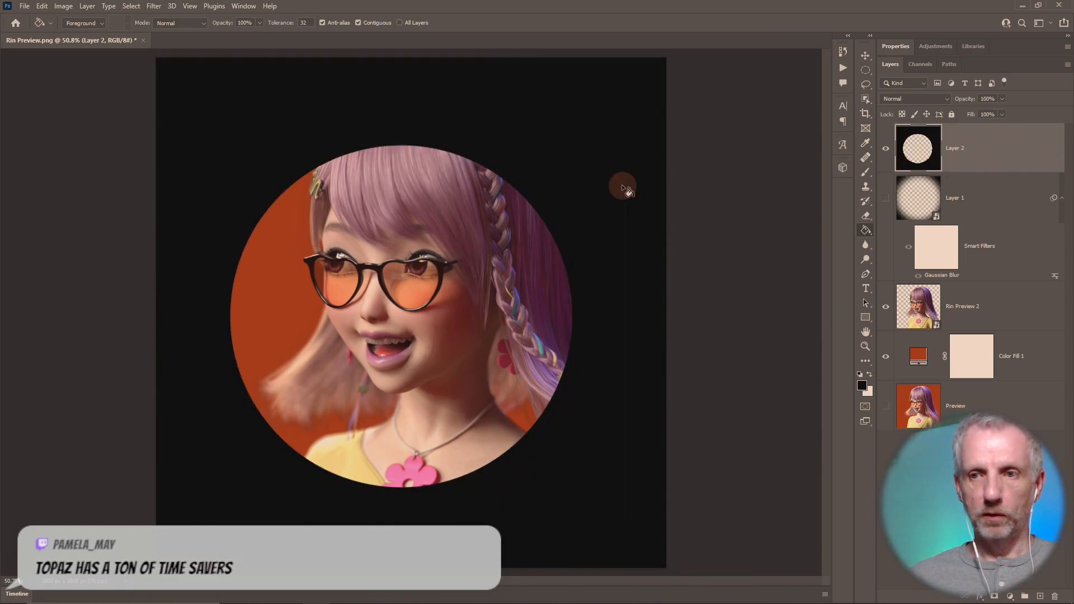
Step: Convert Layer 2 to a Smart Object and apply a Gaussian Blur with a 100-pixel radius
right_click(983, 151)
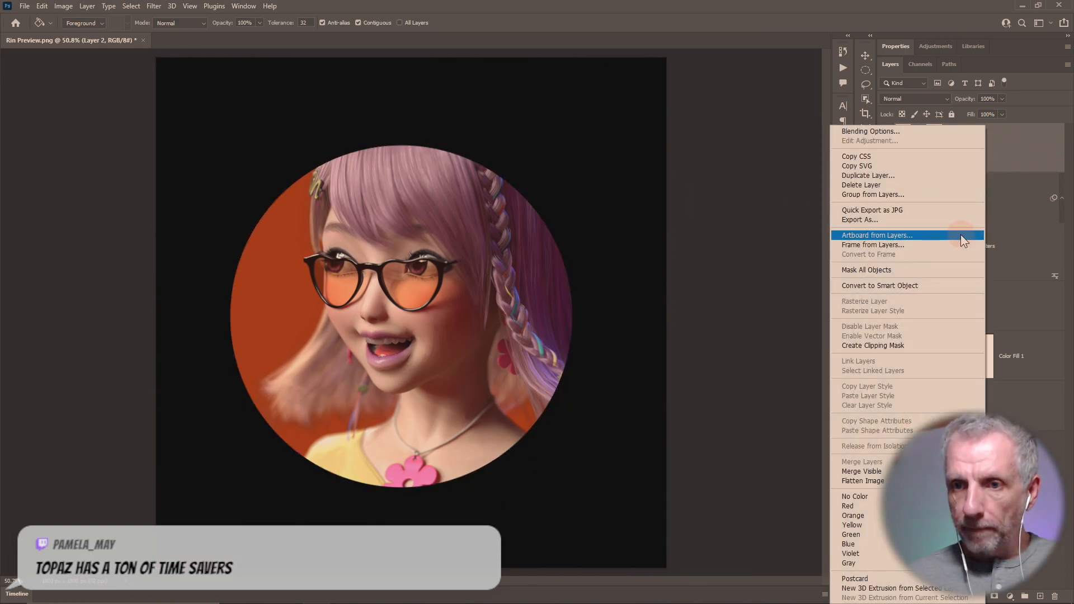
click(953, 284)
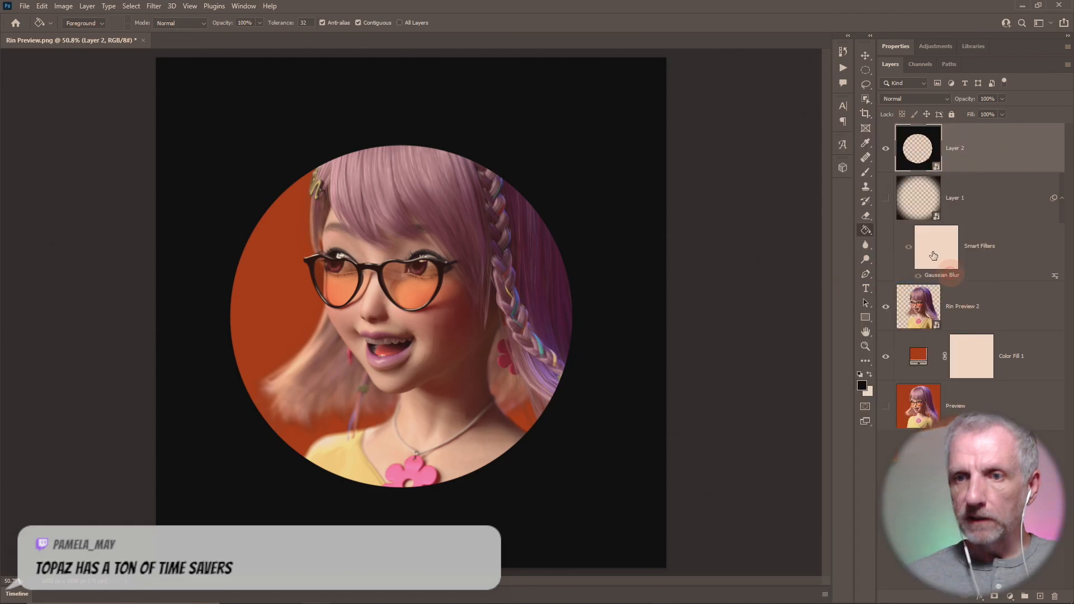
click(154, 6)
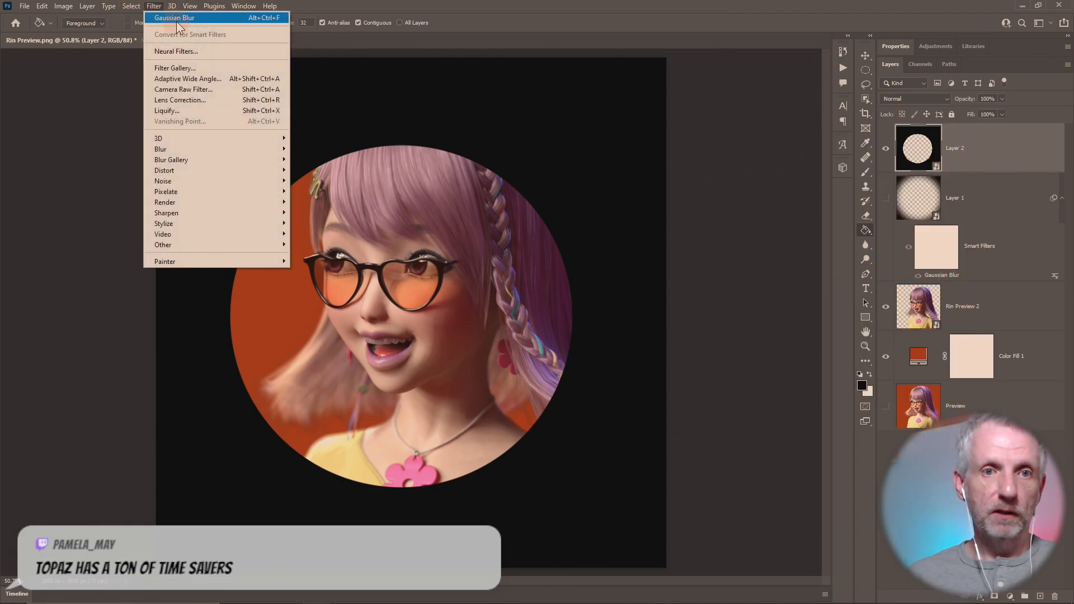
click(176, 22)
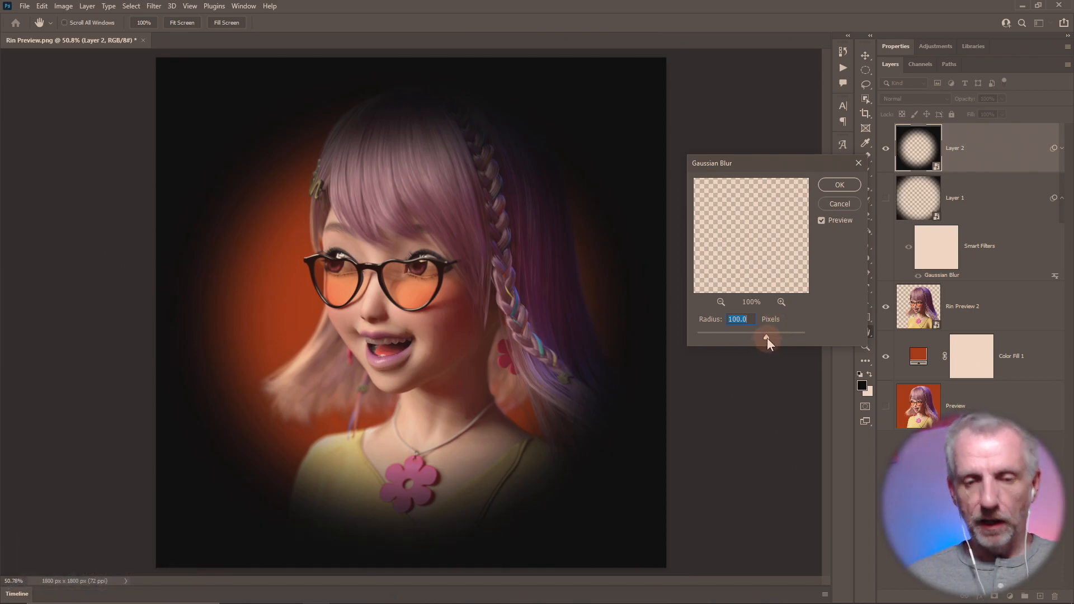
click(839, 185)
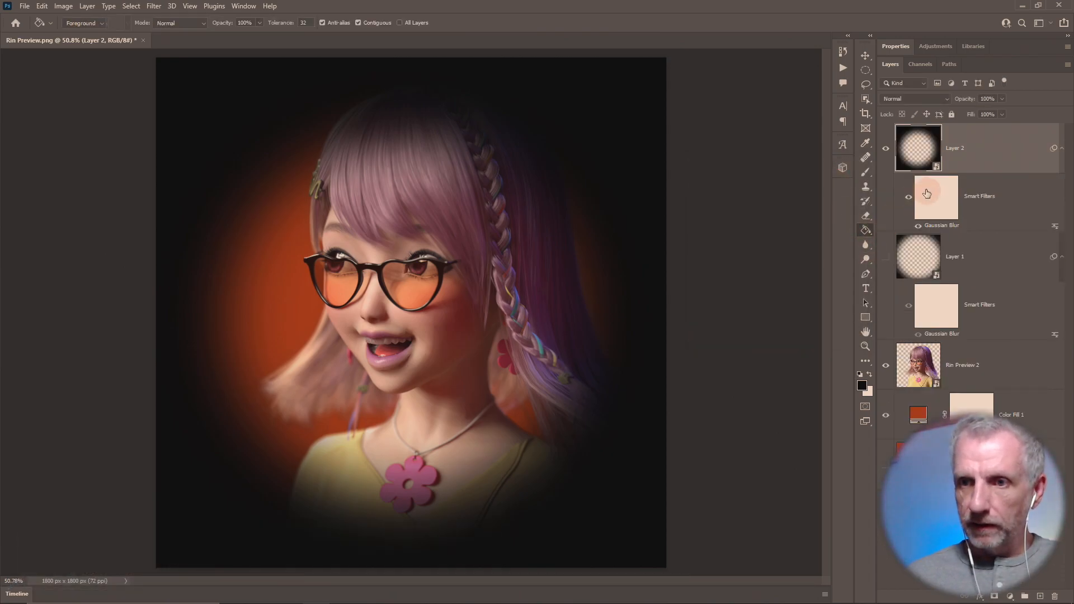
Step: Set Layer 2's Gaussian Blur radius to 200 pixels and its opacity to 59%
drag(964, 102, 927, 114)
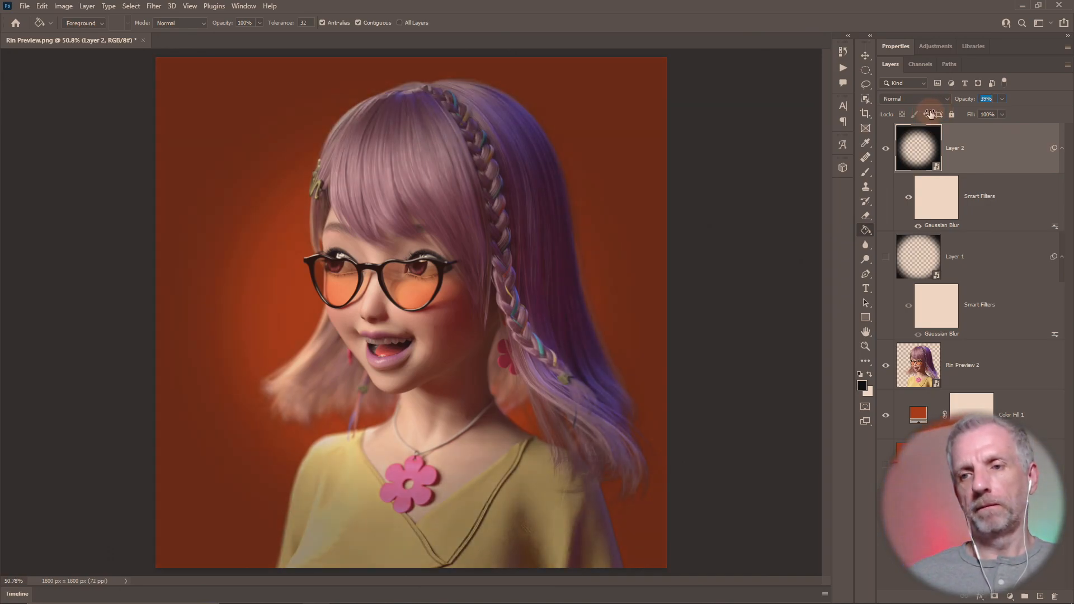
drag(930, 114, 1038, 116)
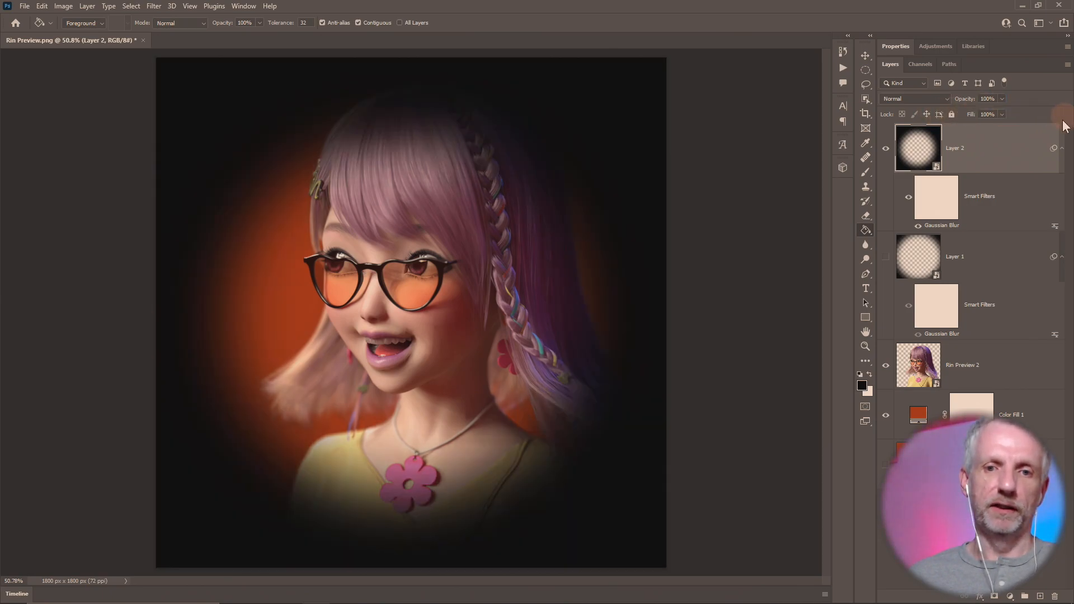
double_click(953, 226)
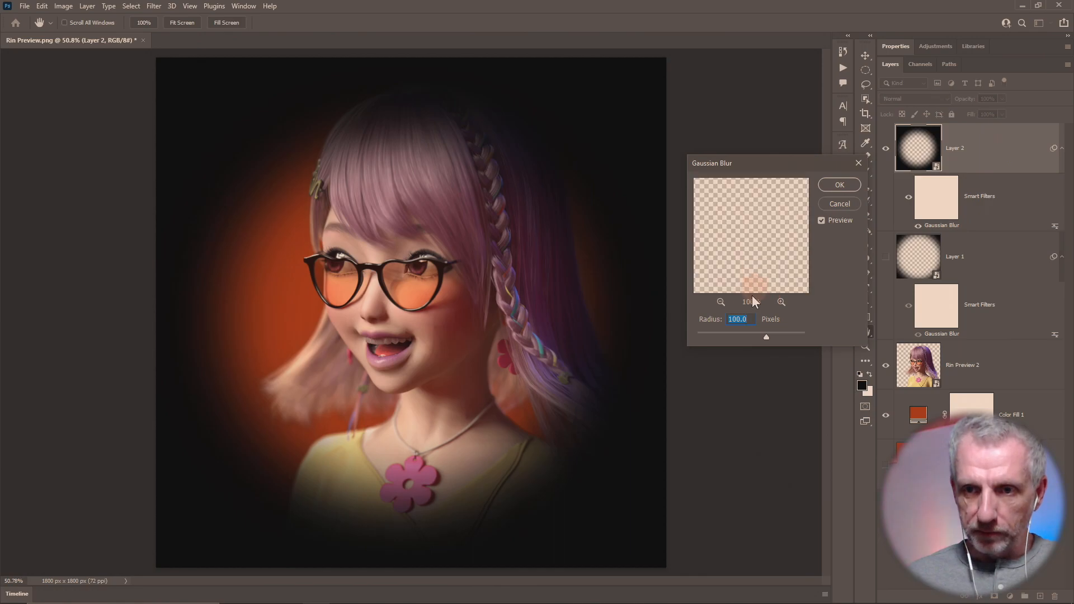
text(200)
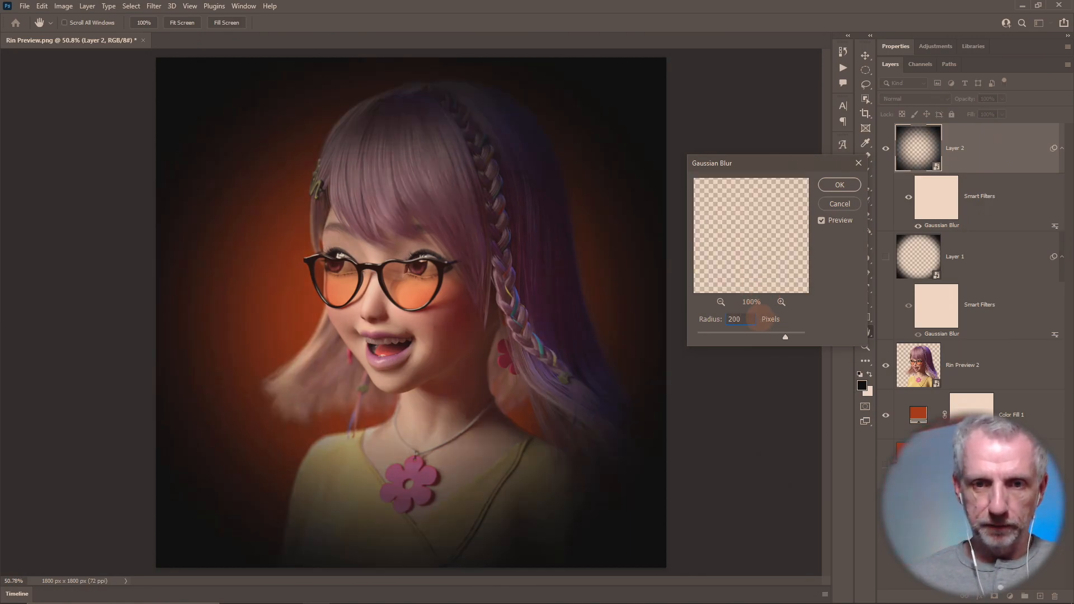
click(833, 189)
drag(969, 104, 946, 106)
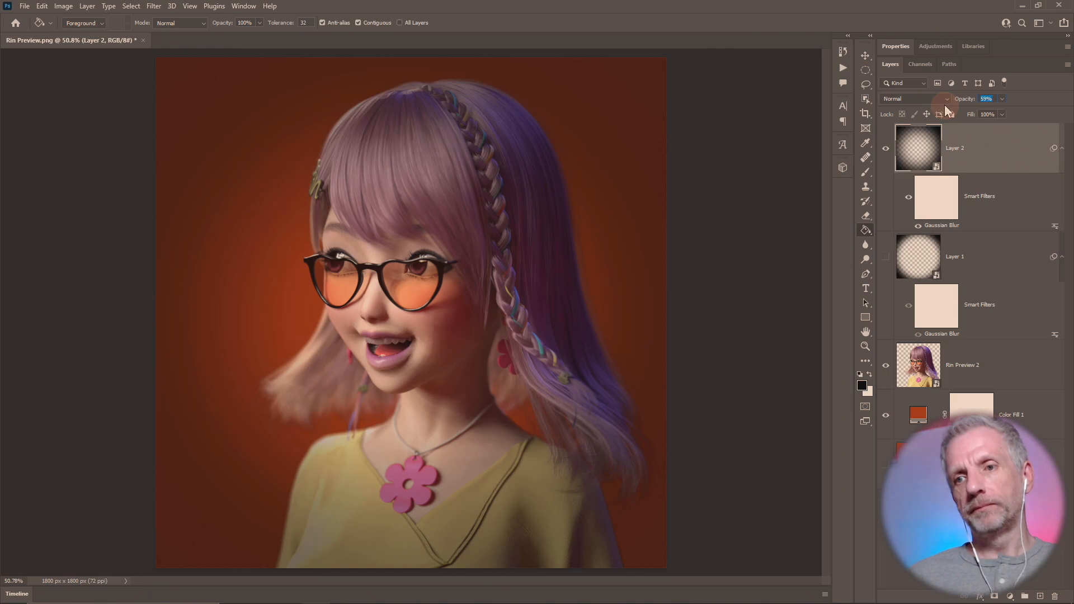
Step: Show Layer 1 instead of Layer 2 and set Layer 1's Gaussian Blur radius to 200 pixels
click(886, 149)
click(887, 256)
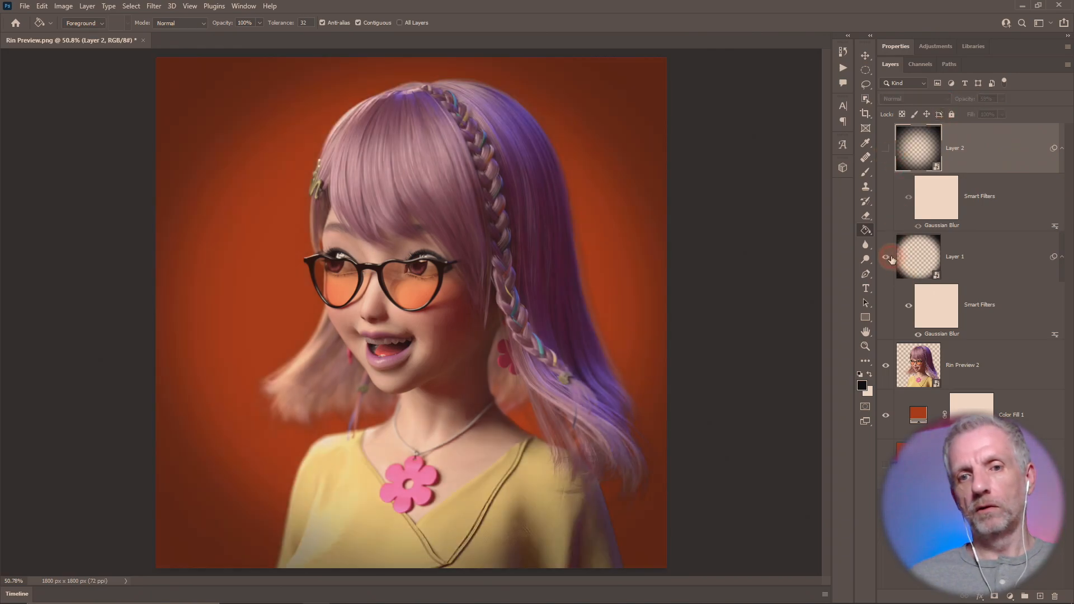
double_click(940, 334)
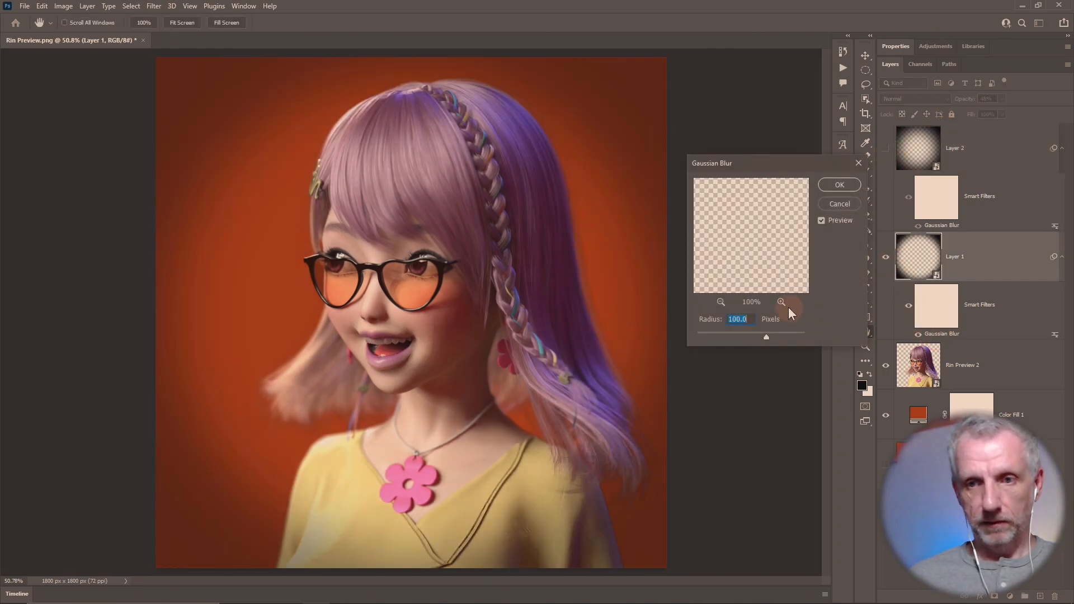
text(200)
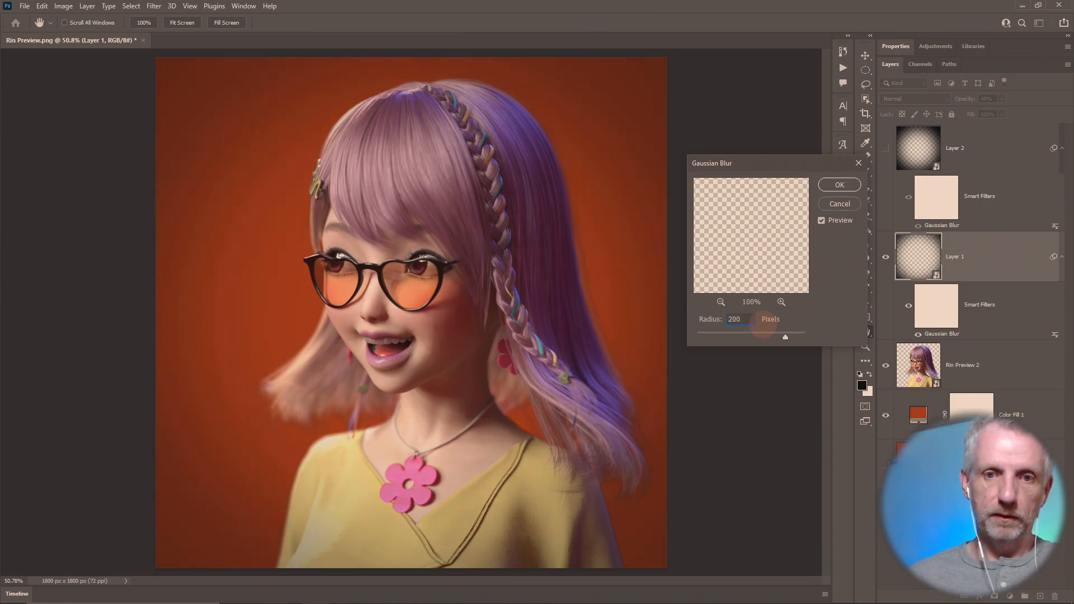
key(Return)
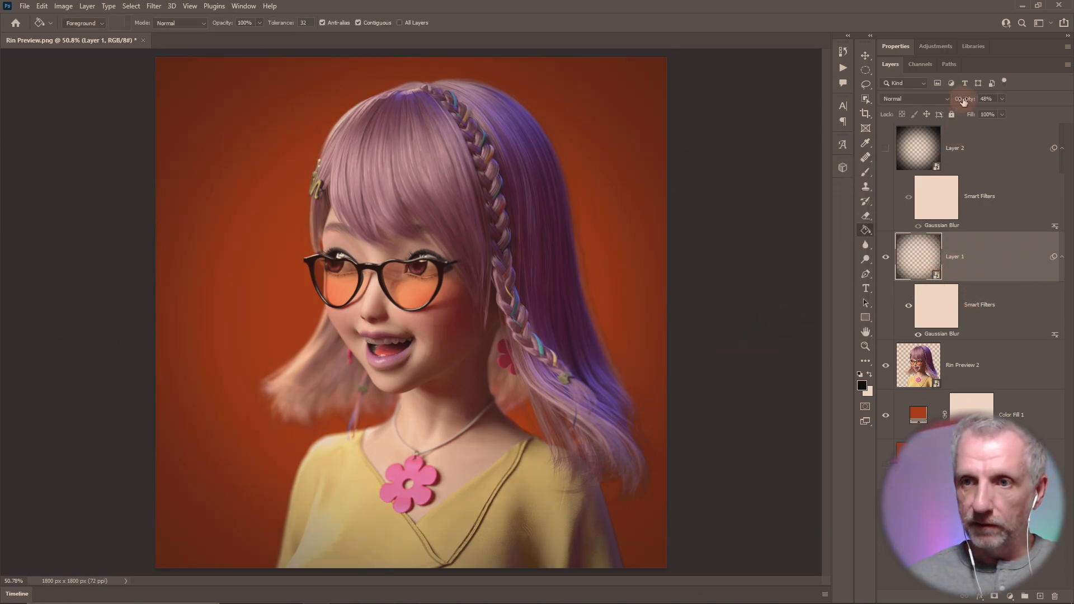
Step: Raise Layer 1's opacity to 67% and compare the image with Layer 2 switched on and off
mouse_move(967, 100)
mouse_down()
mouse_move(990, 100)
mouse_move(976, 104)
mouse_up()
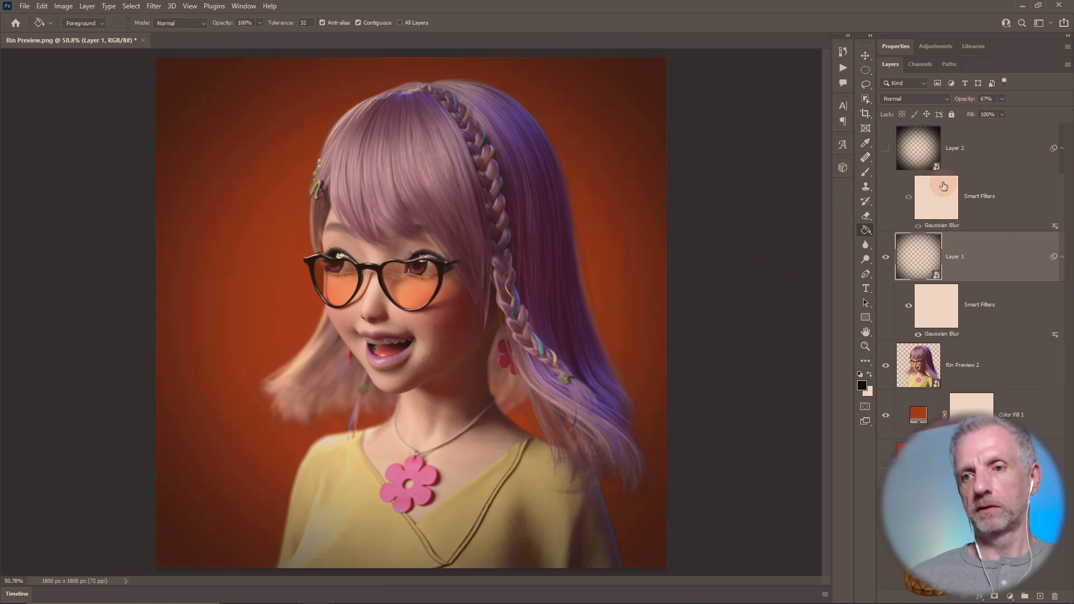
click(967, 99)
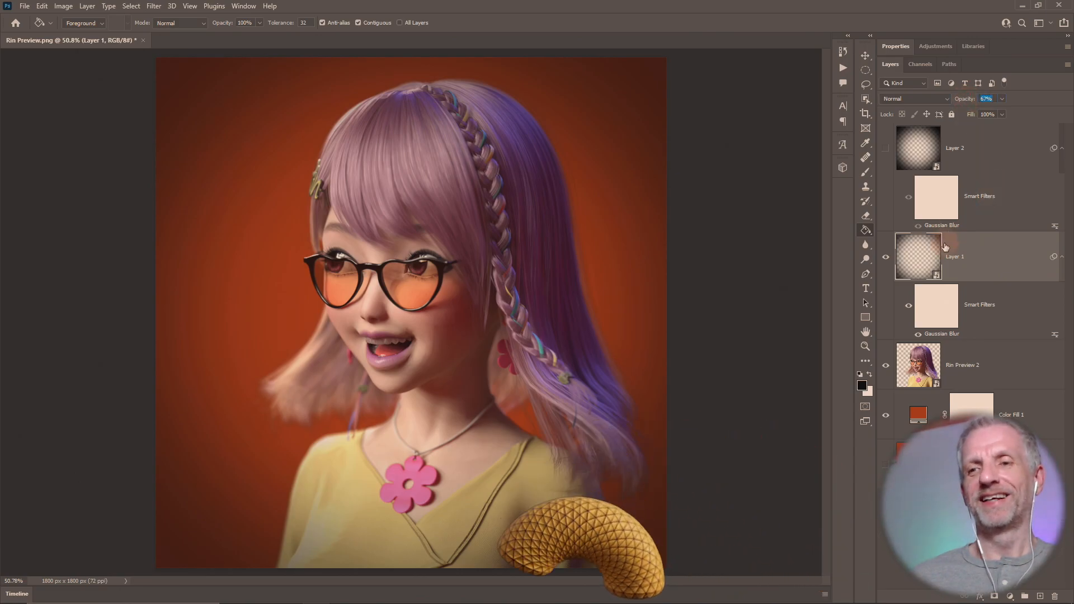
click(891, 151)
click(892, 151)
click(892, 151)
click(892, 151)
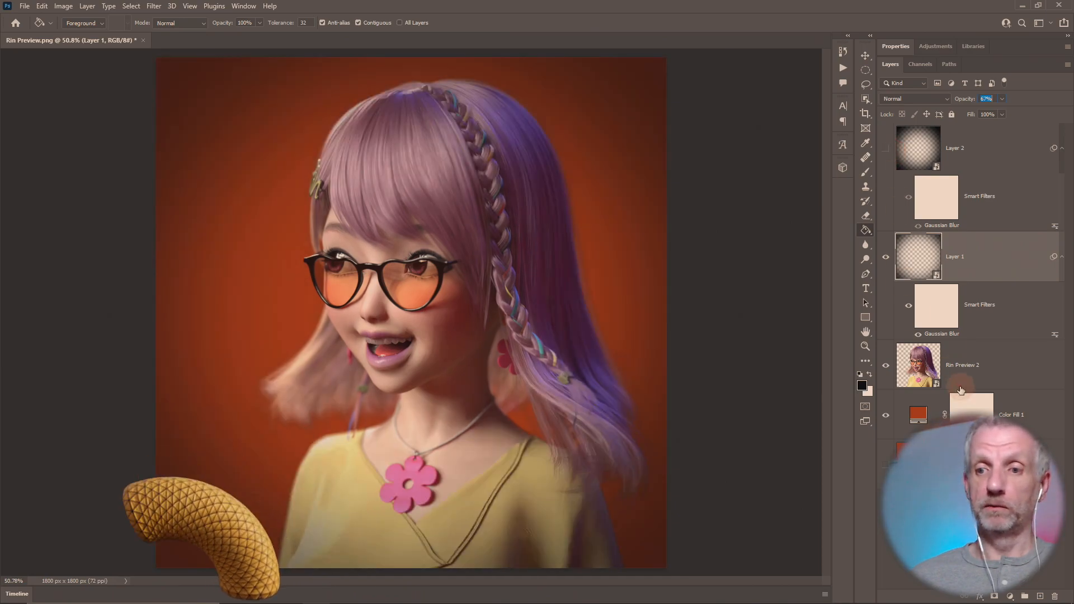
Step: Duplicate the orange Color Fill 1 layer and put the copy beneath the original
click(919, 415)
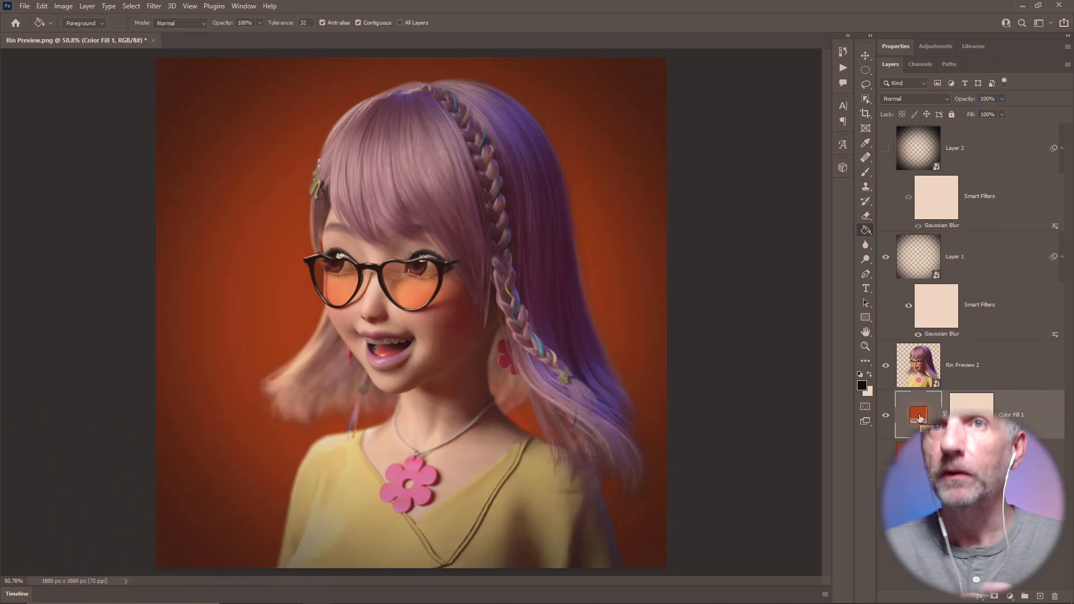
double_click(920, 418)
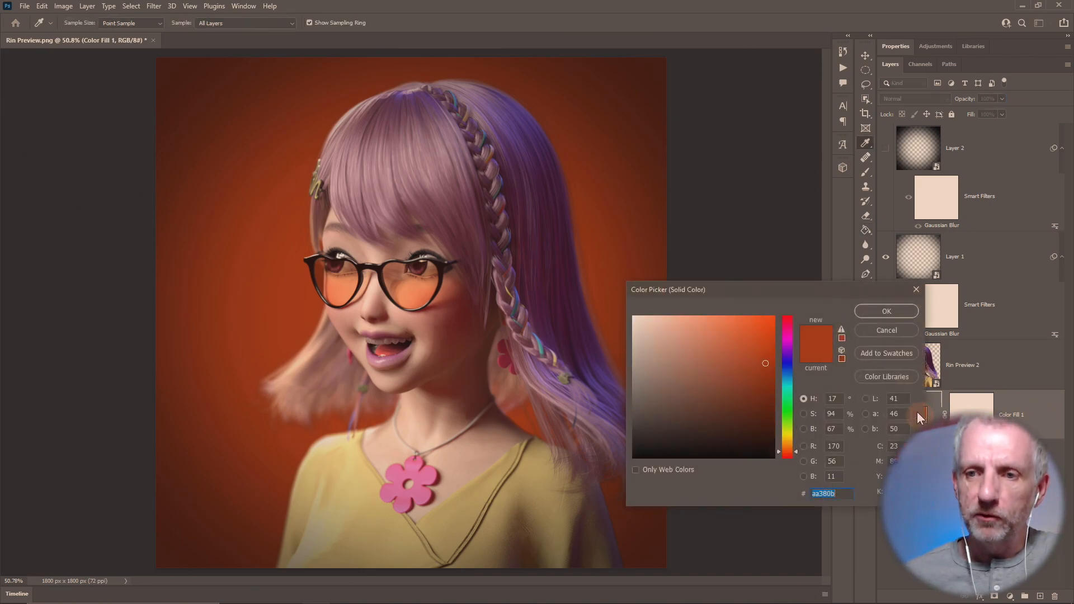
key(Return)
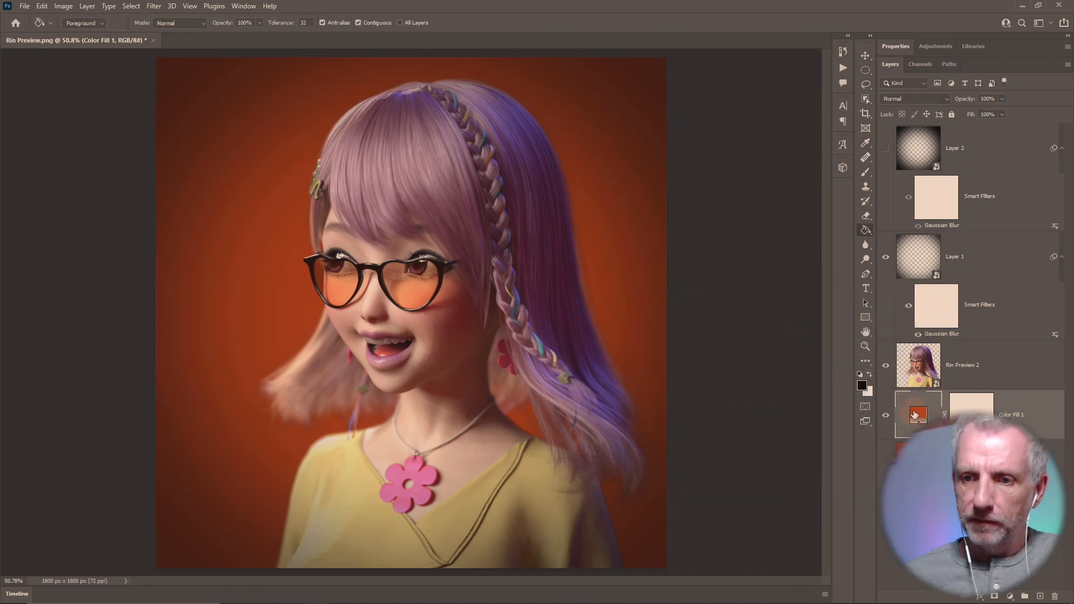
key(ctrl+j)
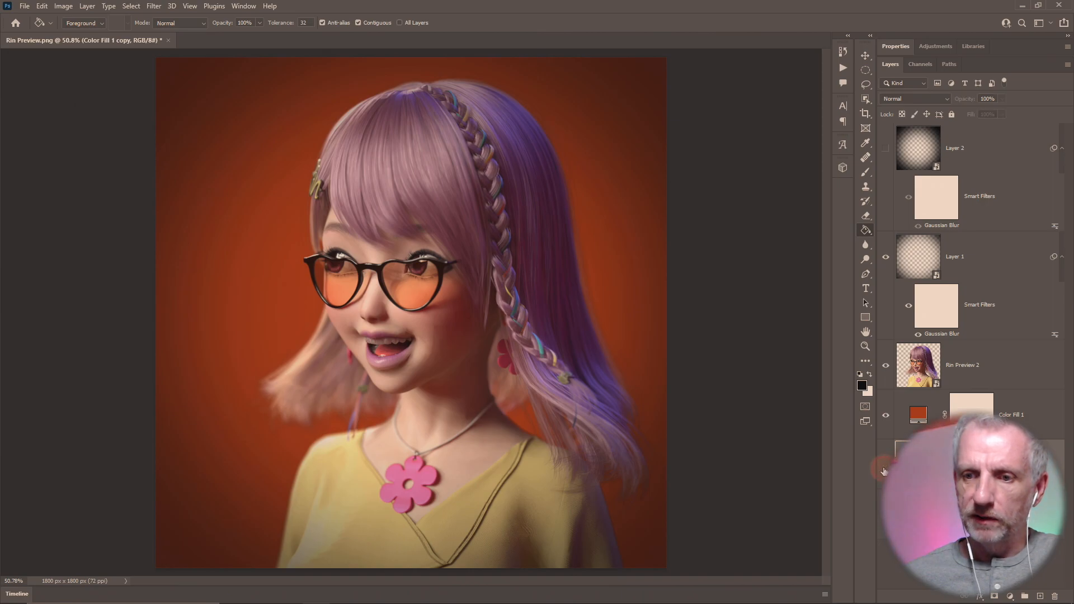
Step: Change the colour of the Color Fill 1 layer to a dark brown shade of the same orange hue
double_click(919, 415)
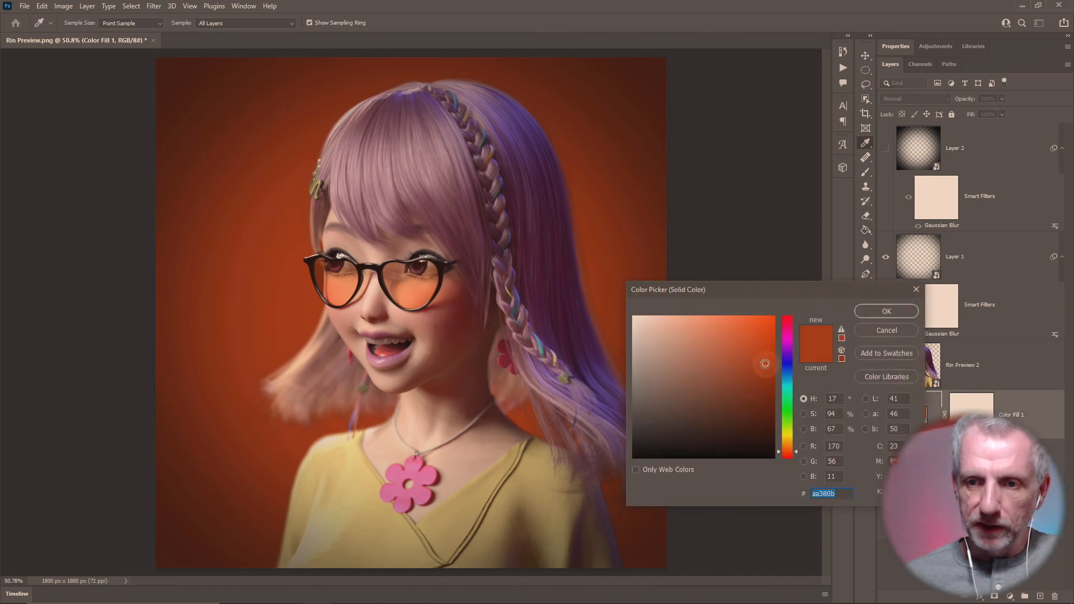
click(752, 399)
mouse_move(752, 398)
mouse_down()
mouse_move(725, 407)
mouse_move(758, 408)
mouse_move(743, 413)
mouse_move(753, 388)
mouse_move(745, 433)
mouse_move(752, 416)
mouse_up()
click(895, 306)
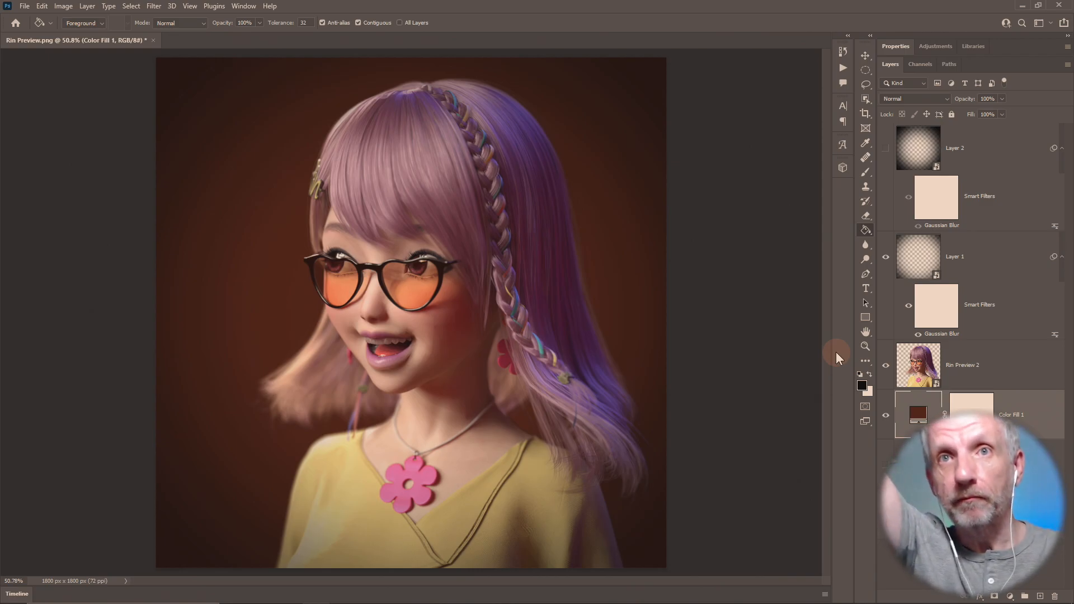
click(843, 67)
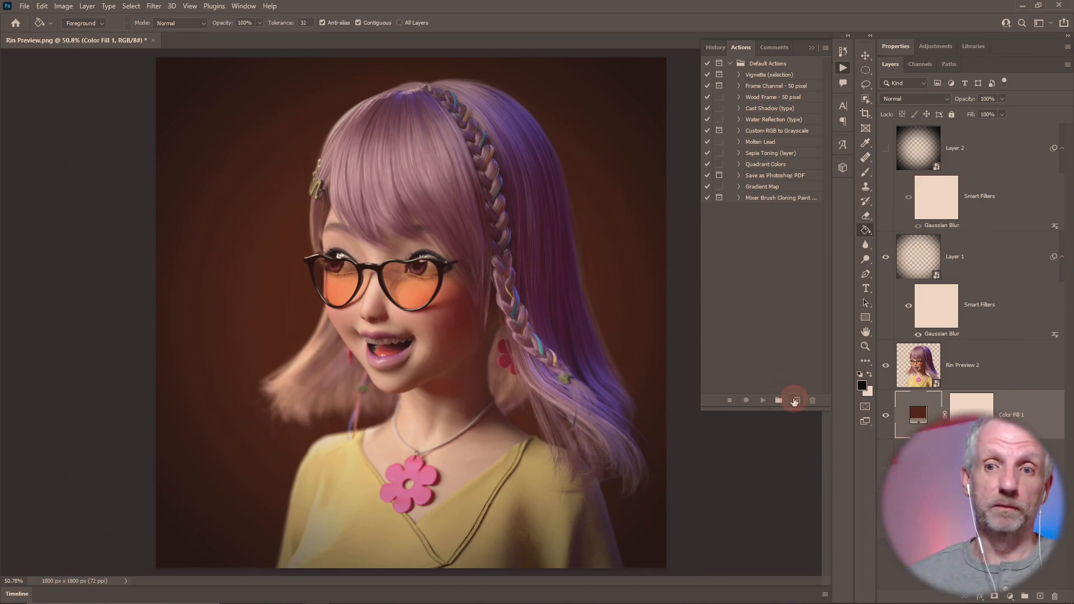
click(795, 401)
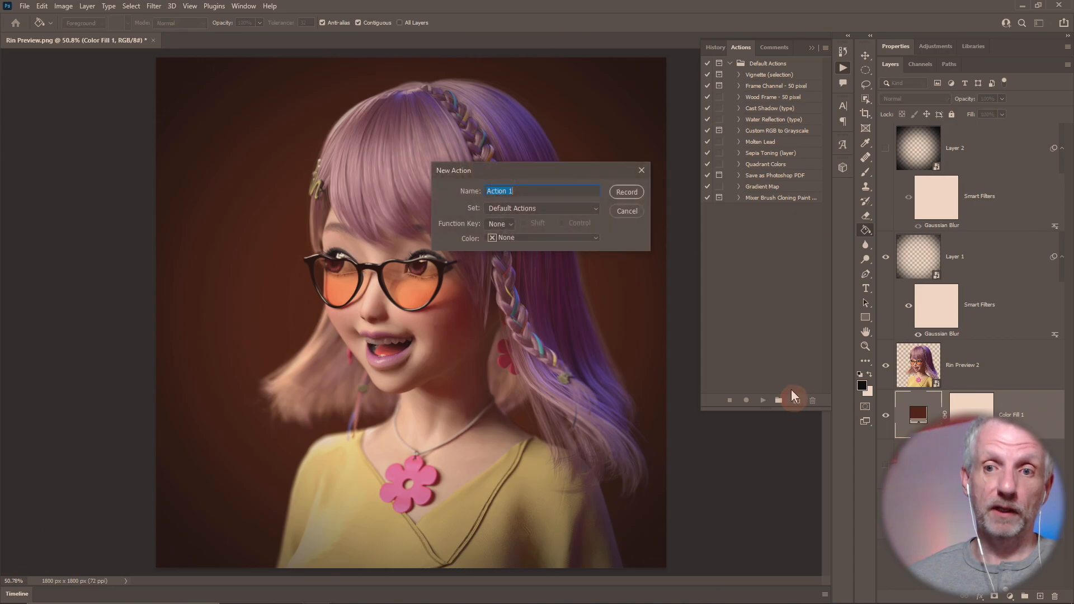
click(628, 211)
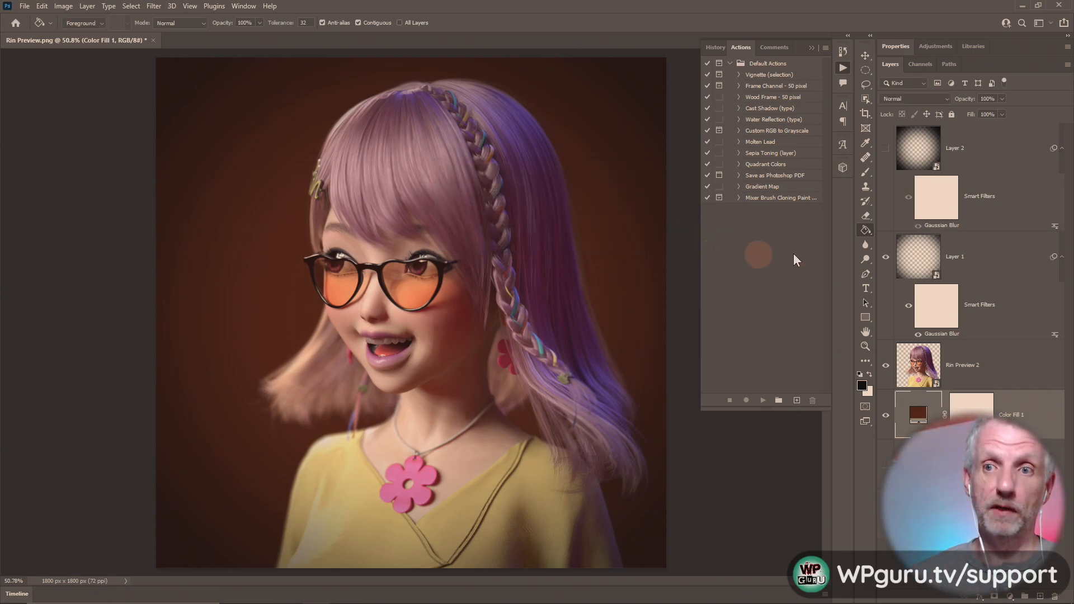
click(842, 70)
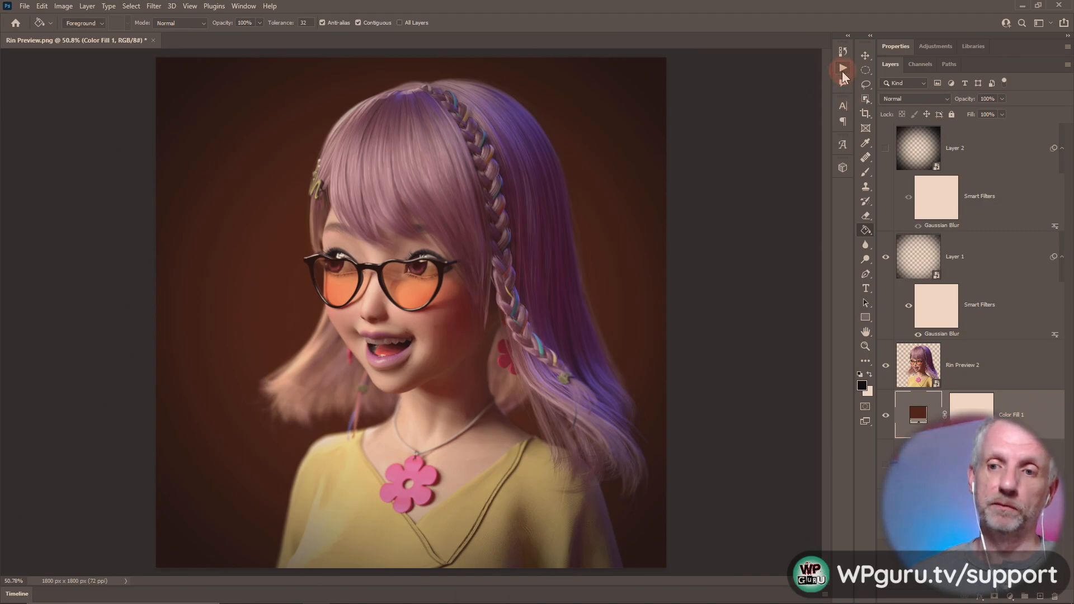
Step: Compare the dark brown and orange backgrounds by switching Color Fill 1 off and on
click(889, 416)
click(889, 416)
click(889, 418)
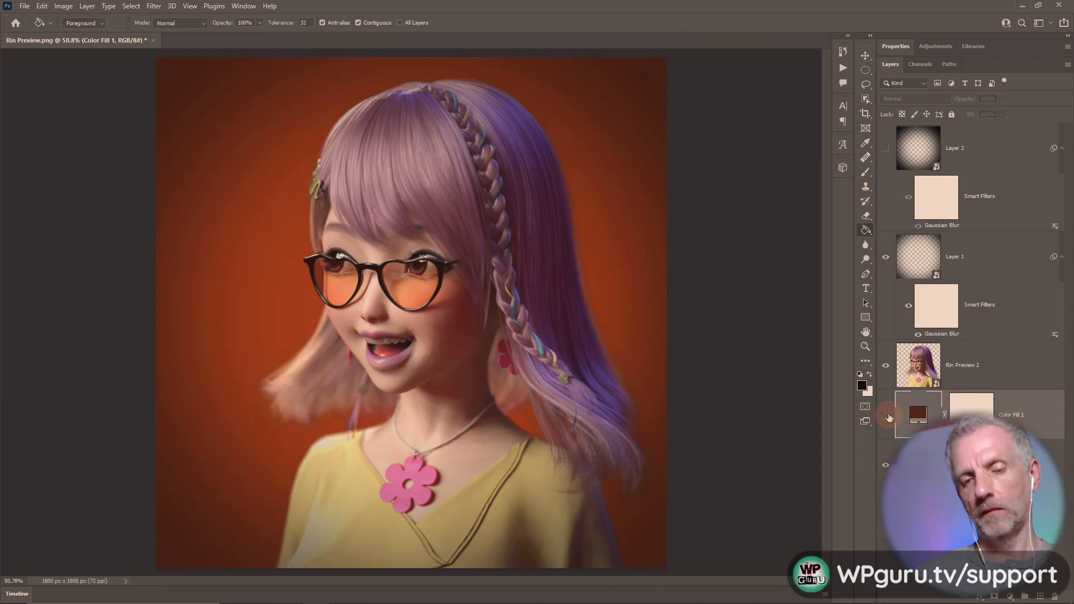
click(888, 416)
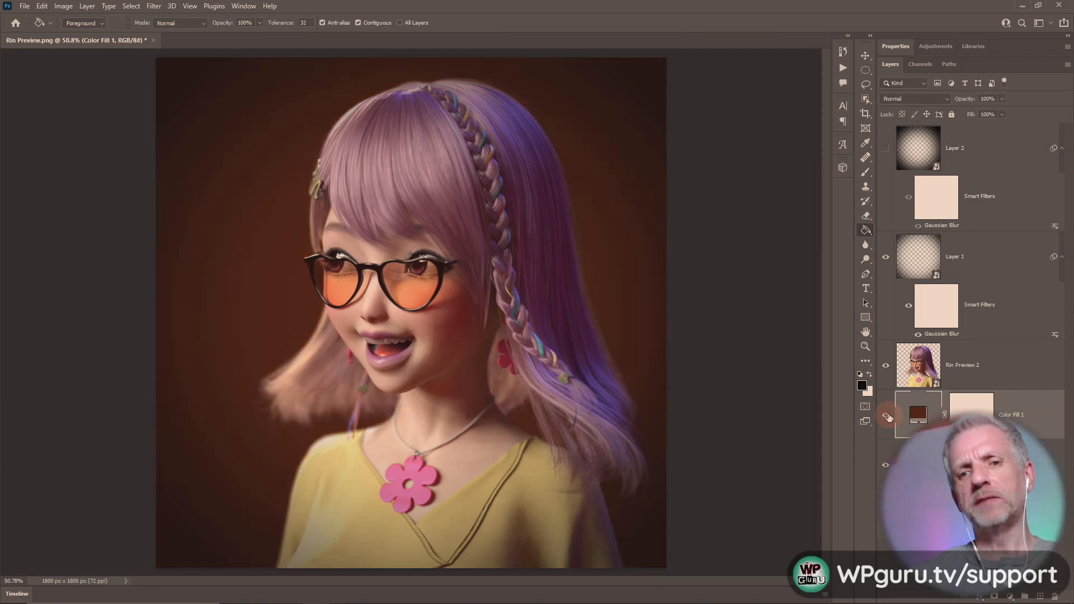
click(889, 416)
click(889, 417)
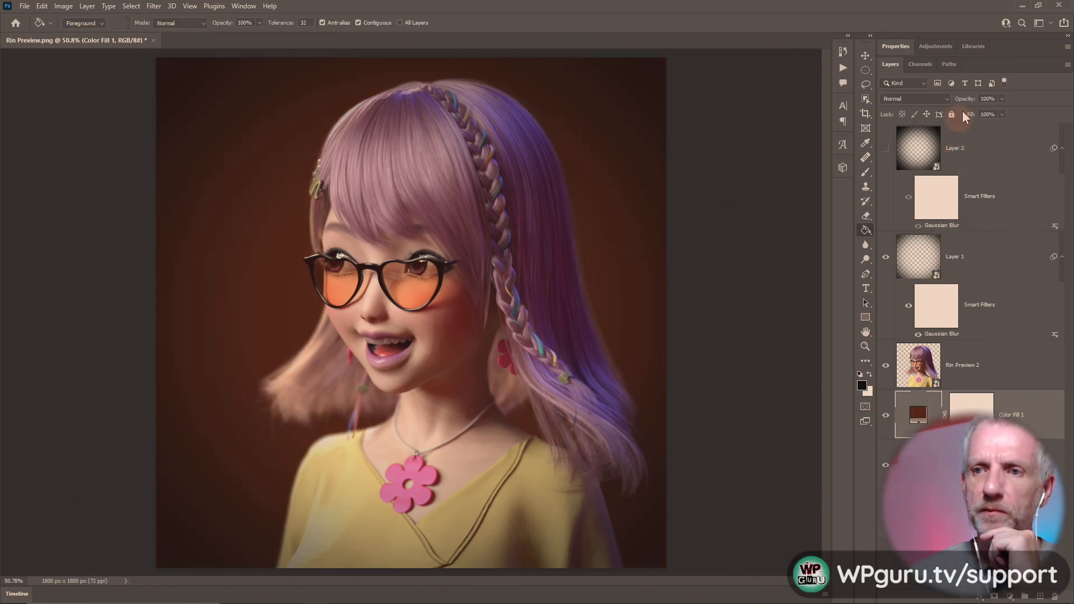
Step: Lower Color Fill 1's opacity to 66%, compare it with the orange background, and leave Color Fill 1 hidden
drag(966, 102, 947, 107)
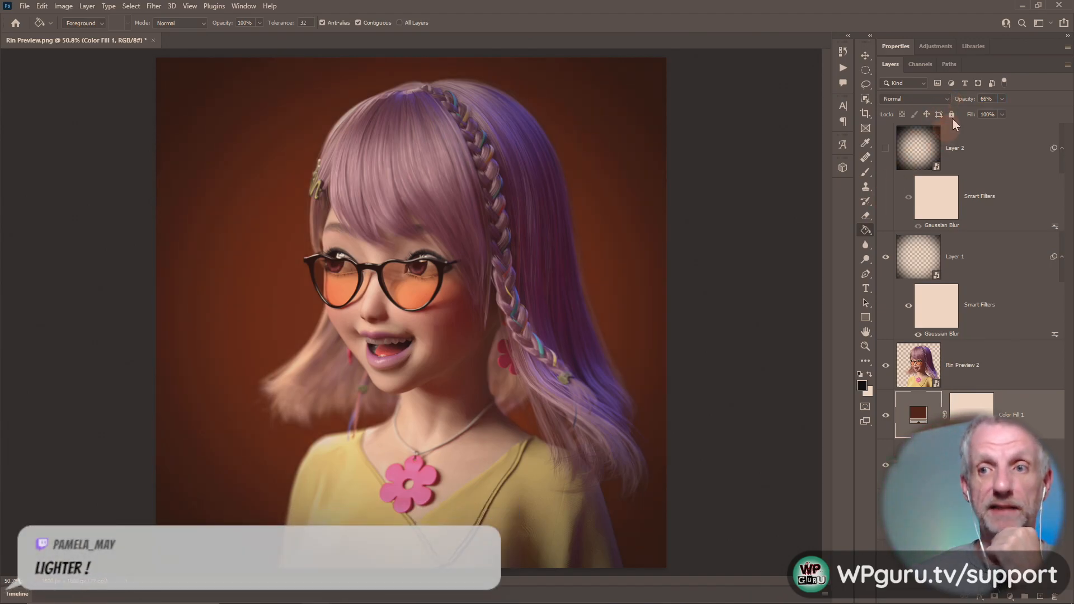
click(887, 416)
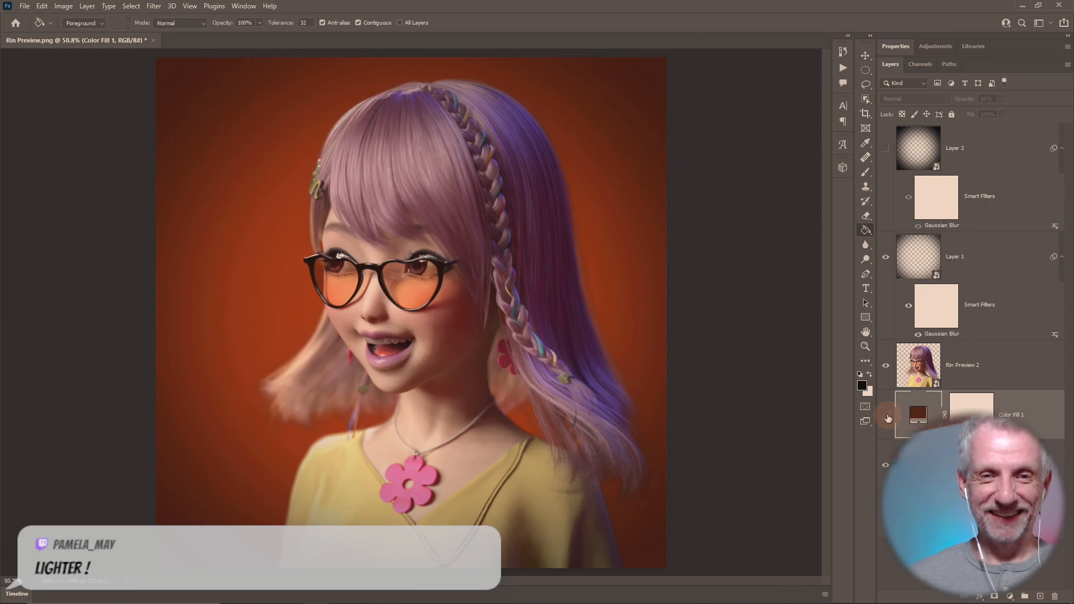
click(887, 417)
click(887, 416)
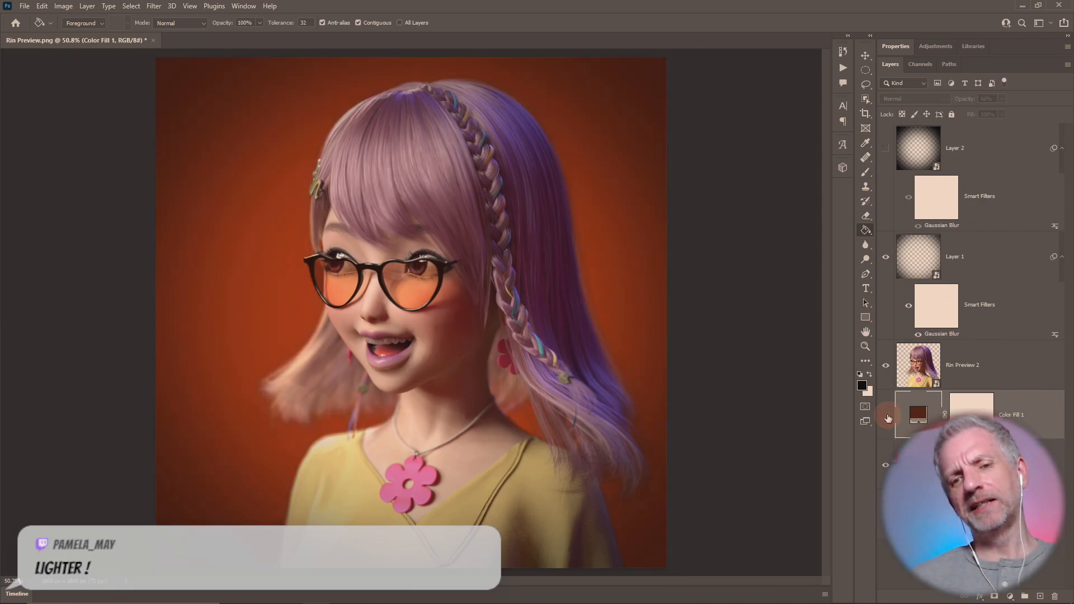
click(887, 416)
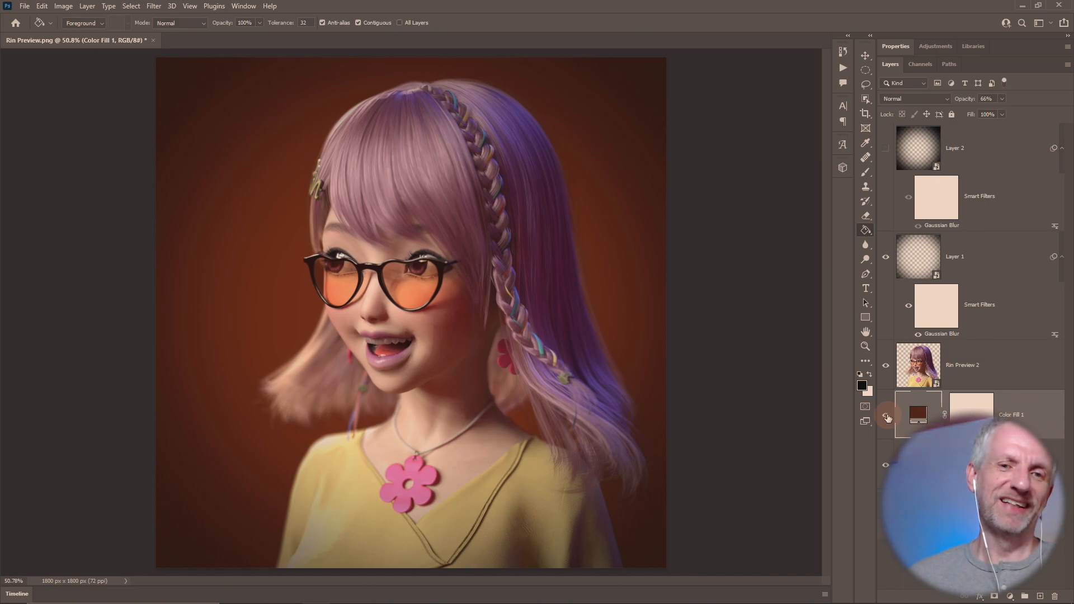
click(887, 416)
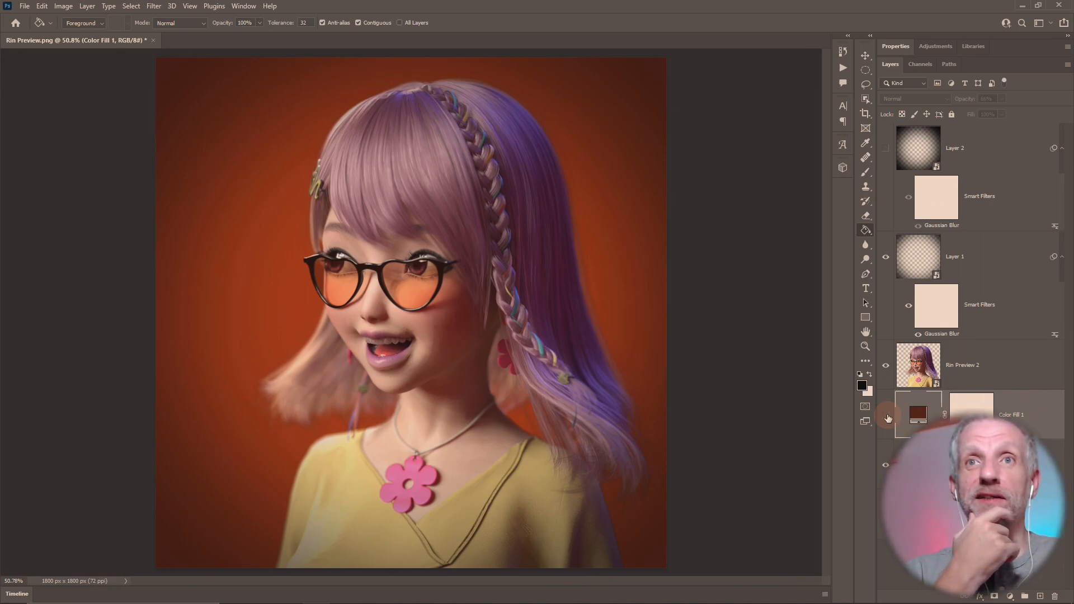
Step: Switch to DAZ Studio and examine the running render's progress and image quality from hair to shirt
key(alt+Tab)
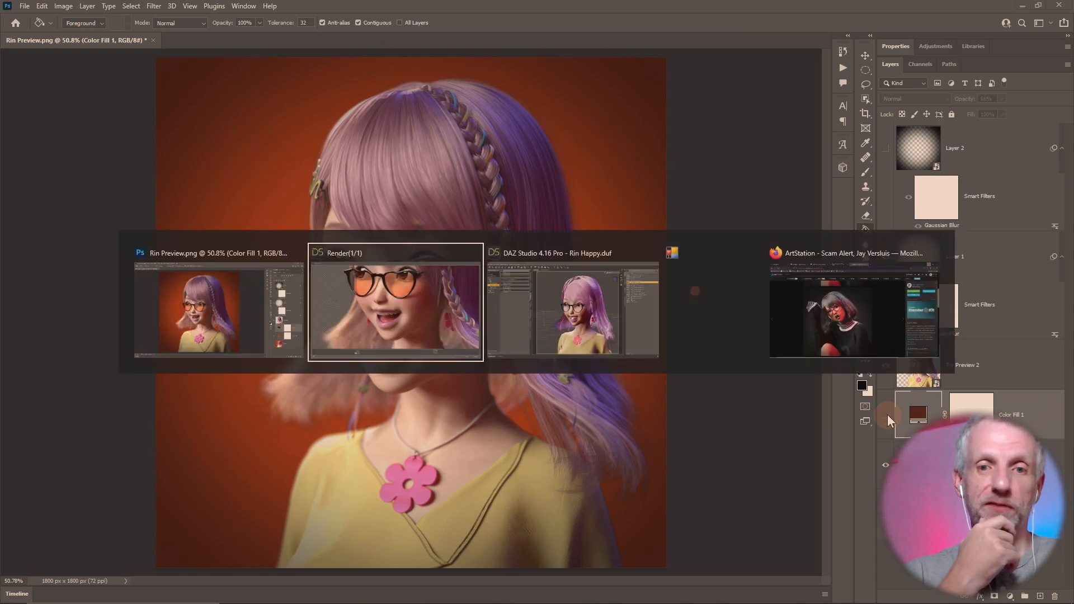
key(alt+Tab)
key(alt+Tab)
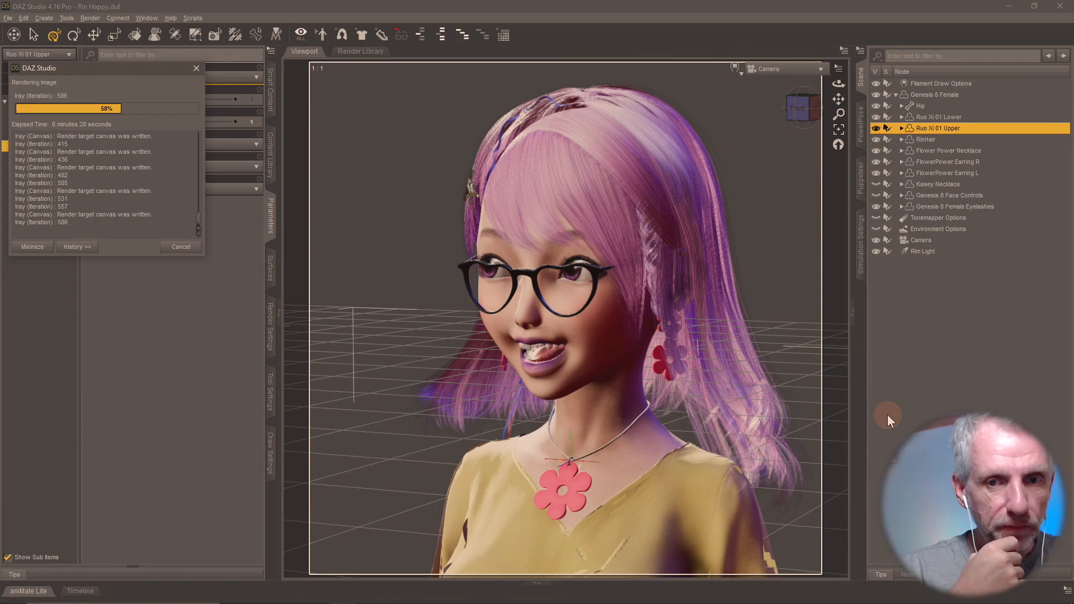
key(alt+Tab)
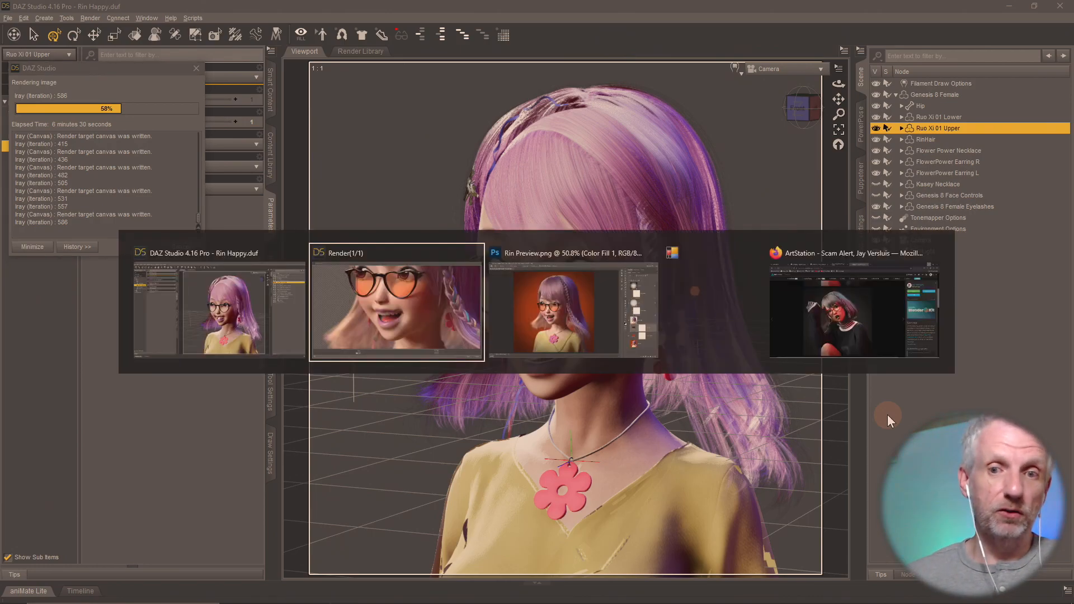
scroll(622, 329, up, 1)
scroll(621, 326, up, 5)
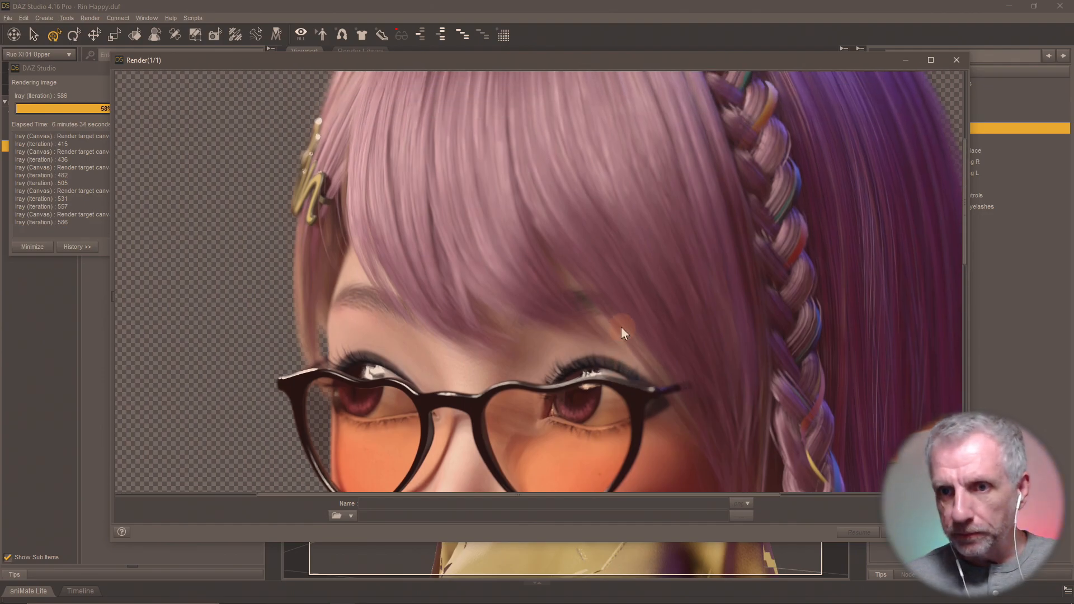
scroll(621, 327, up, 5)
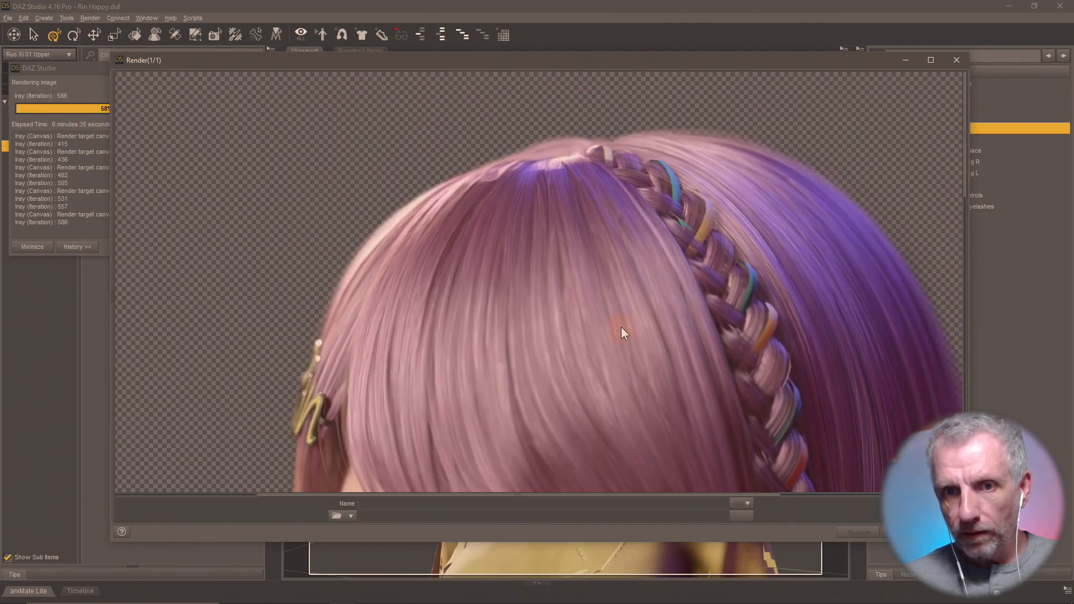
scroll(621, 327, down, 10)
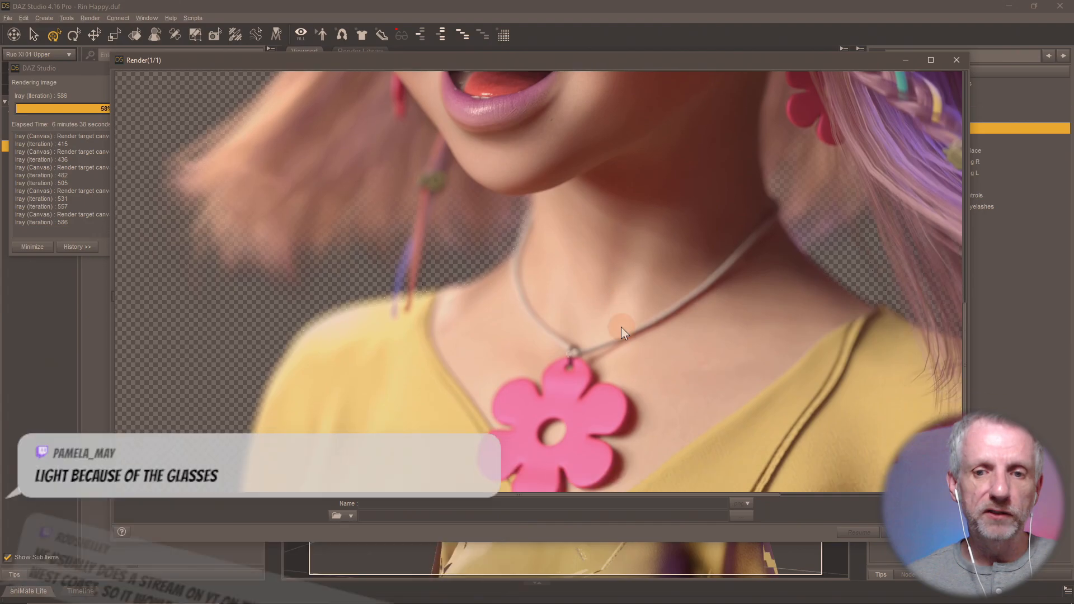
scroll(622, 328, down, 3)
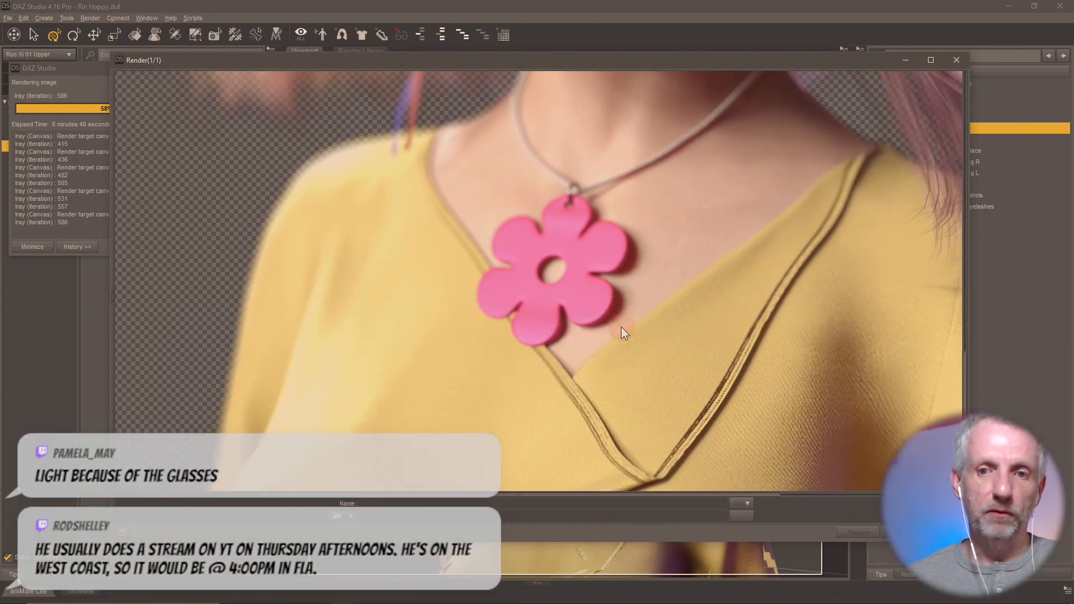
scroll(621, 327, up, 6)
scroll(621, 326, down, 5)
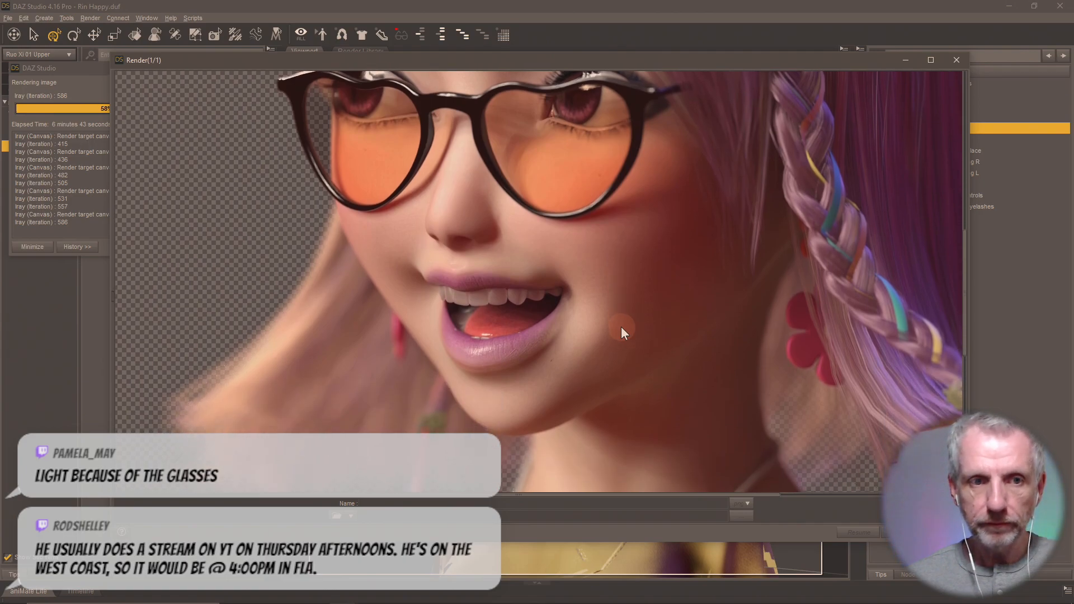
Step: Cancel the running Iray render in DAZ Studio and return to Photoshop
key(Escape)
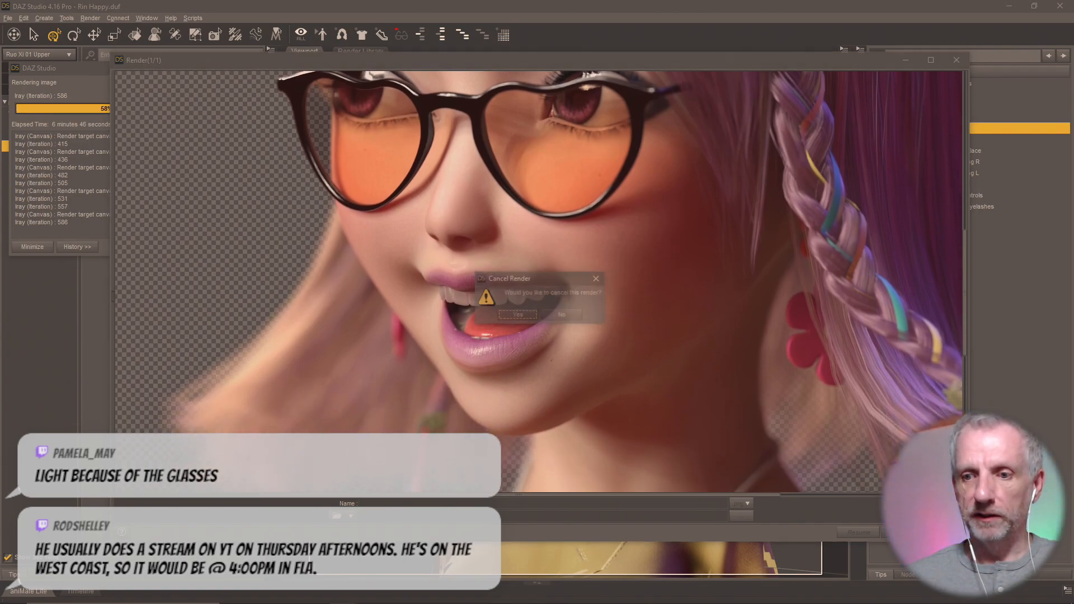
click(518, 315)
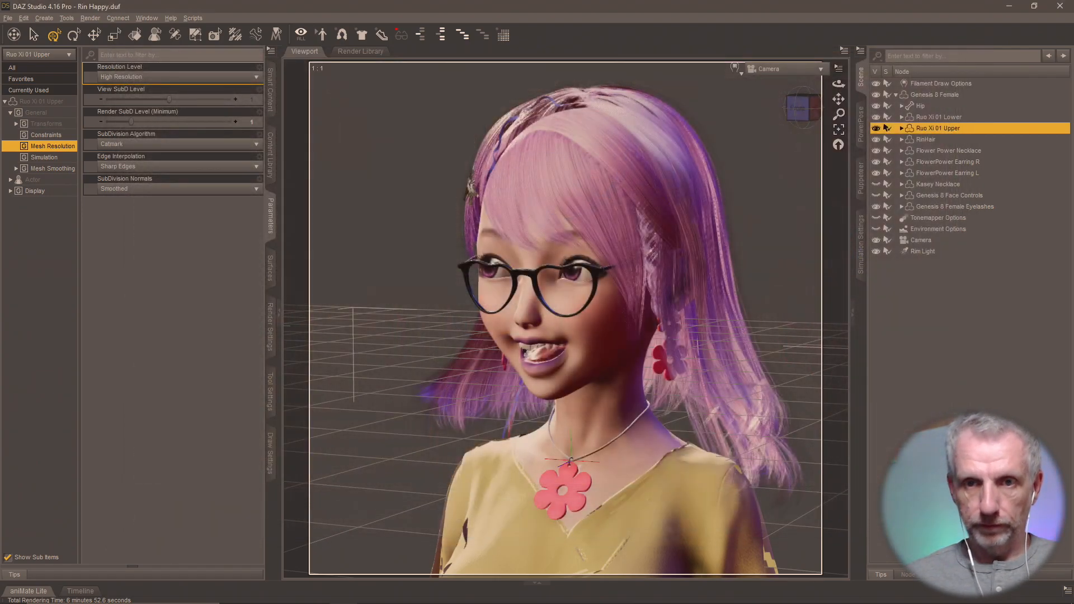
key(alt+Tab)
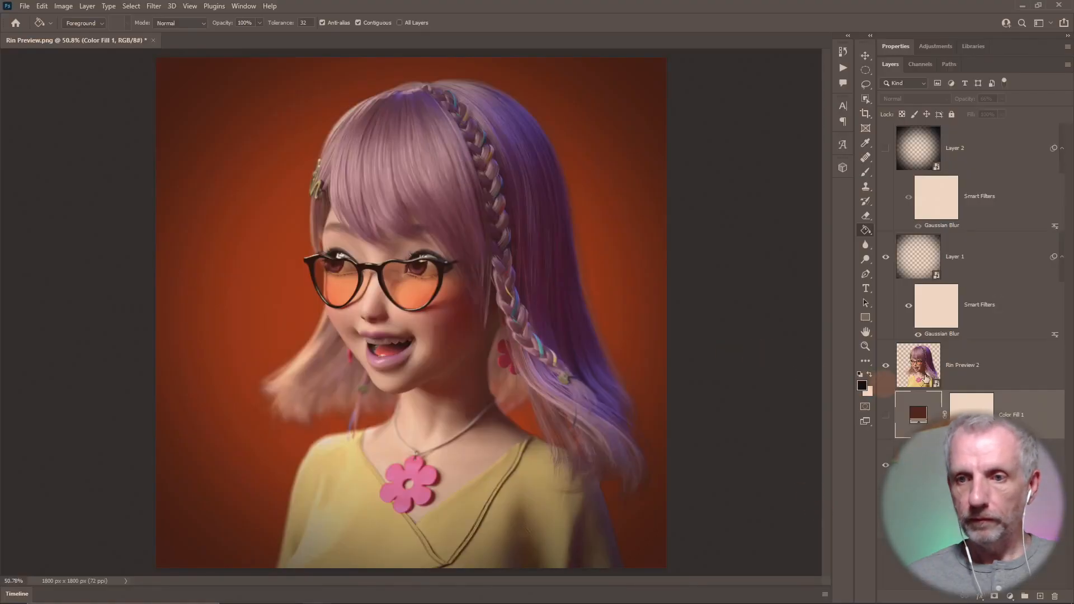
Step: Place Rin Final.png from the Desktop as an embedded layer directly above the Rin Preview 2 layer
click(926, 363)
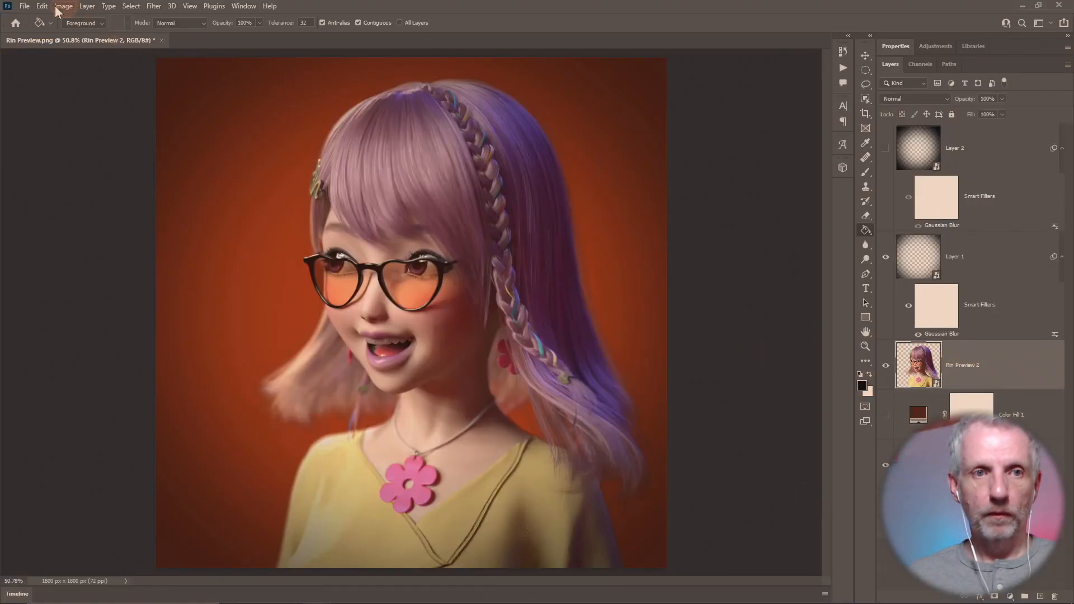
click(25, 6)
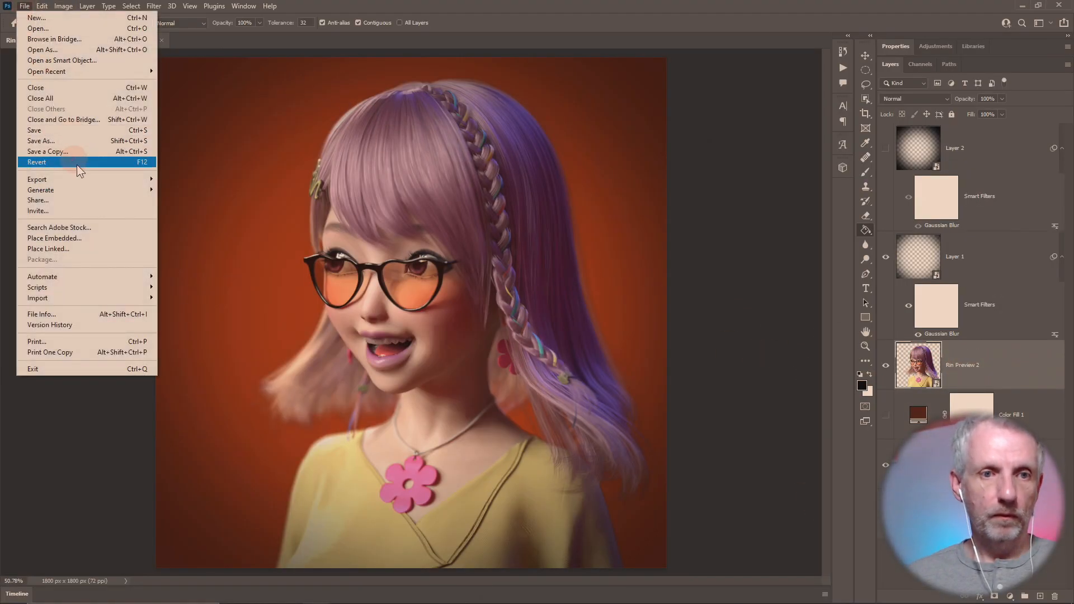
click(98, 239)
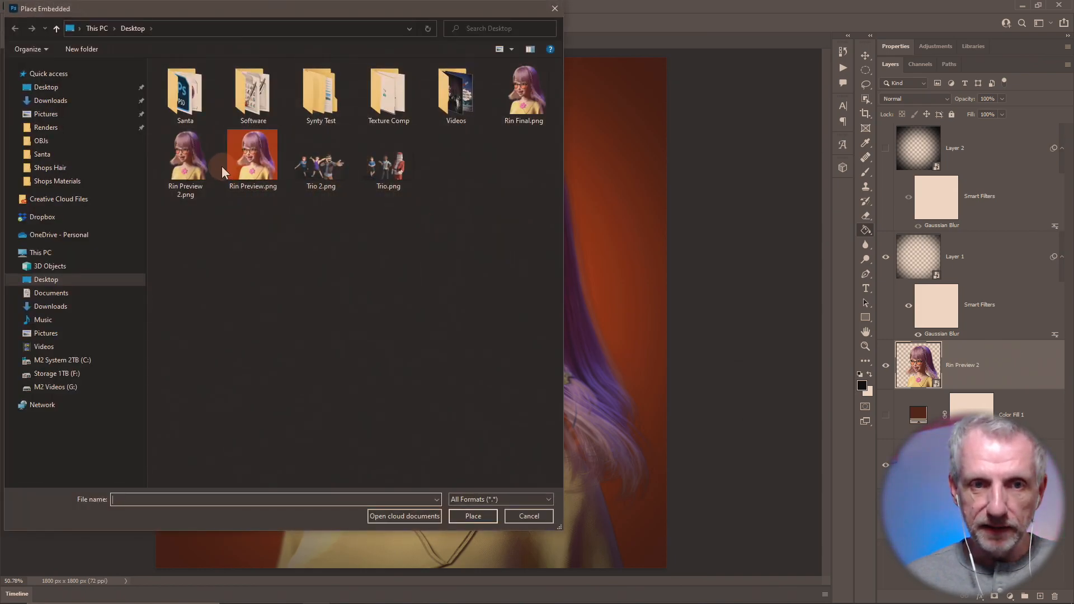
click(524, 94)
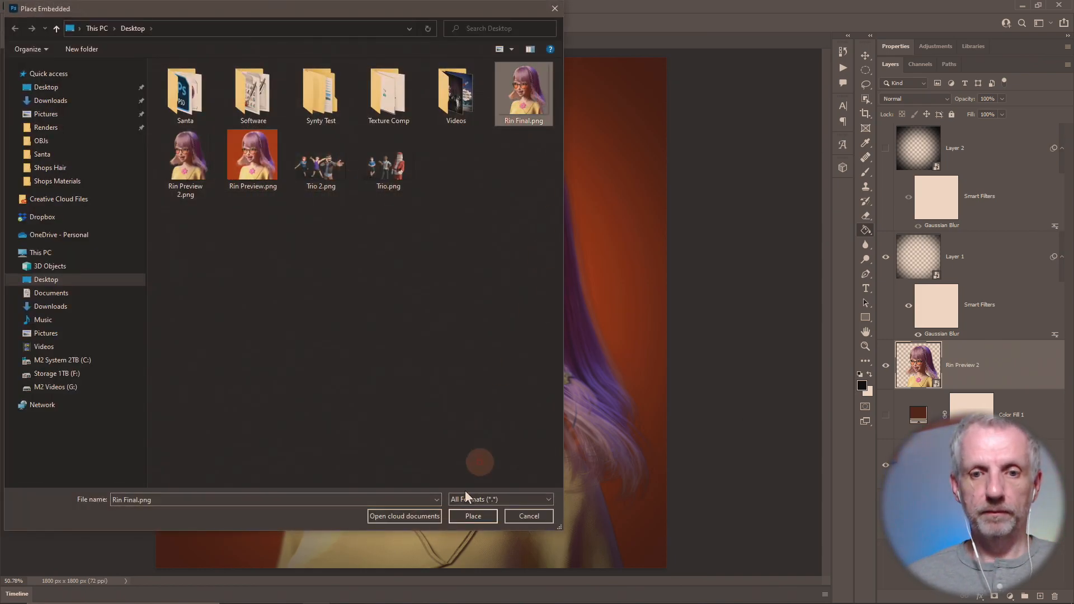
click(476, 516)
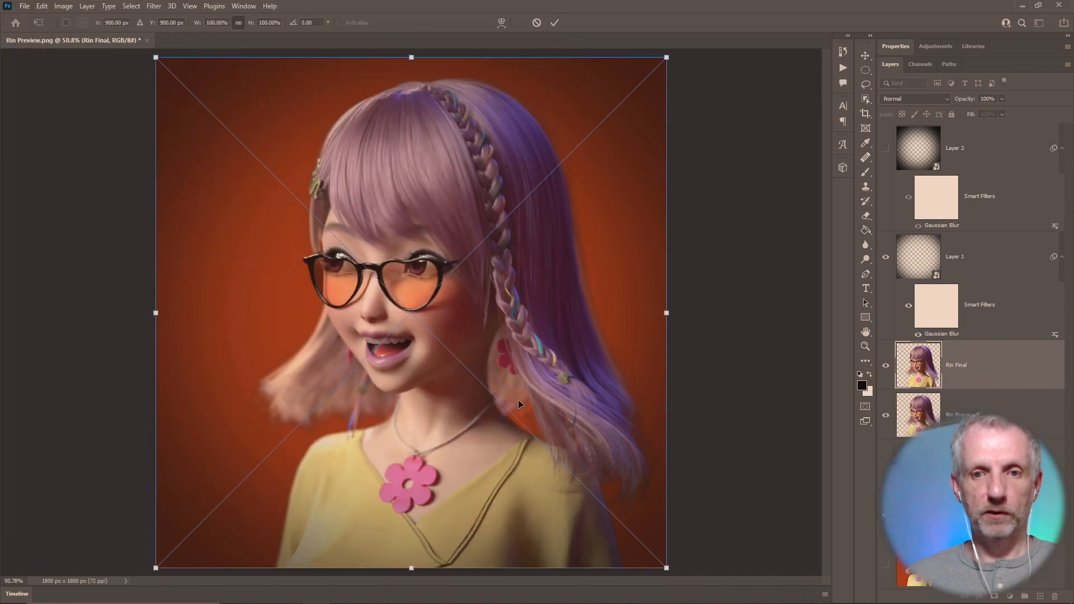
key(Return)
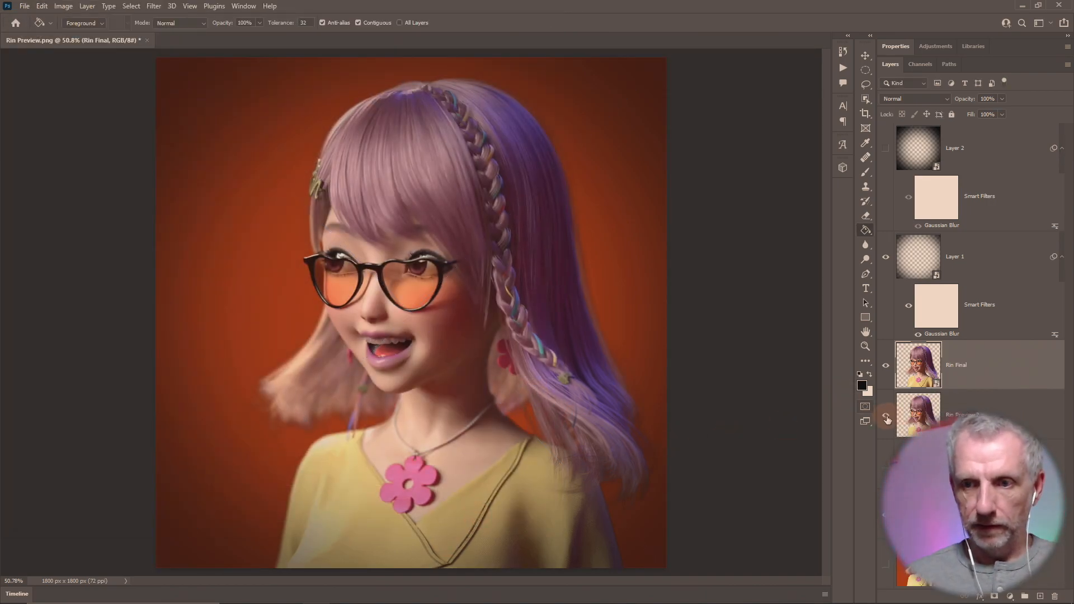
Step: Hide the Rin Preview 2 layer and compare the background with Color Fill 1 shown and hidden, leaving Color Fill 1 hidden
click(886, 417)
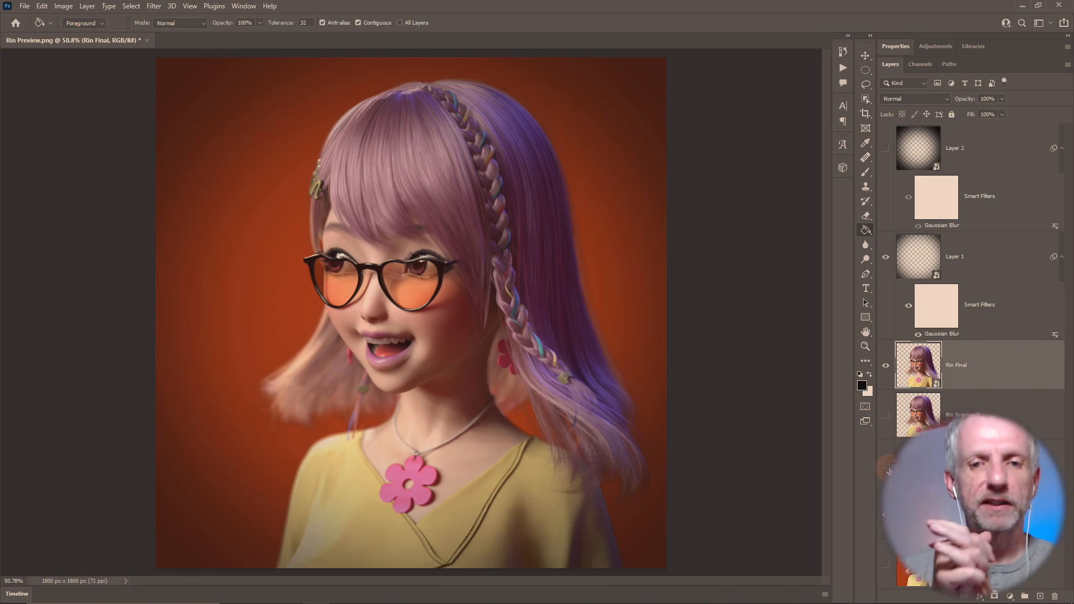
click(886, 466)
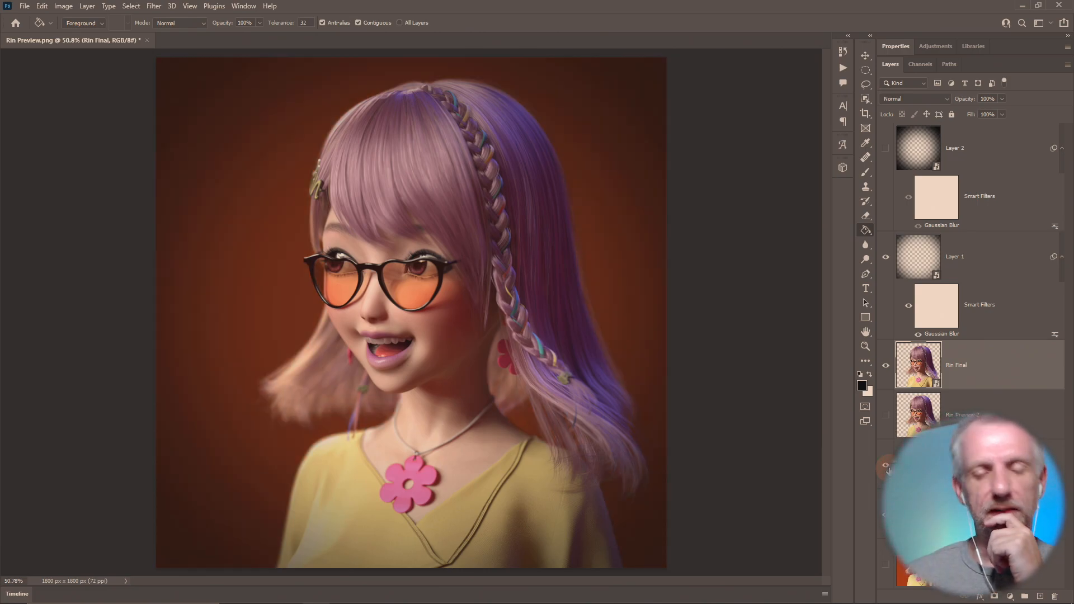
click(886, 466)
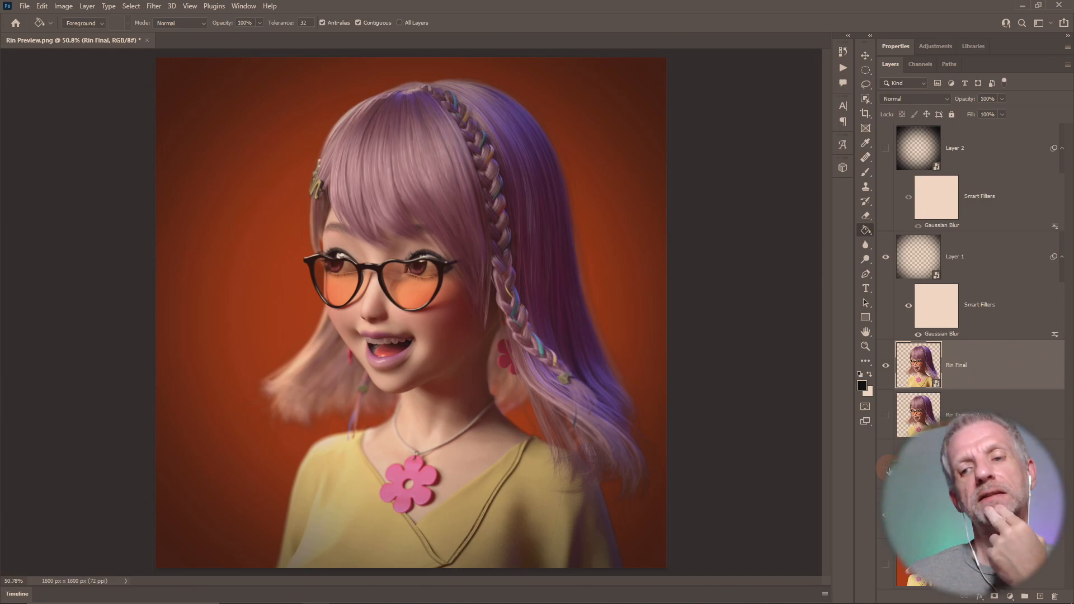
click(886, 466)
click(886, 466)
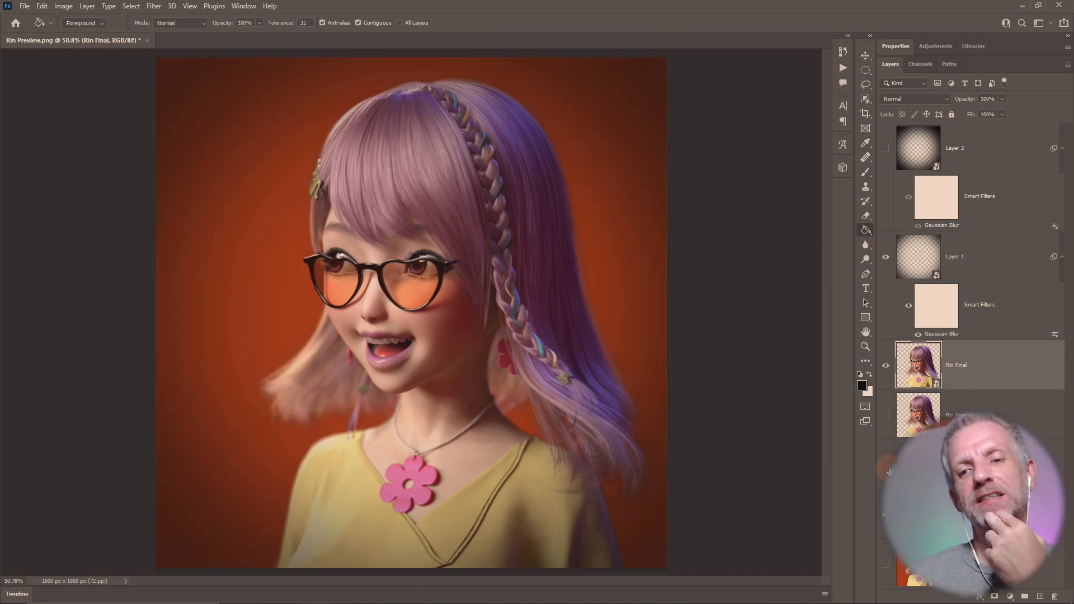
click(887, 466)
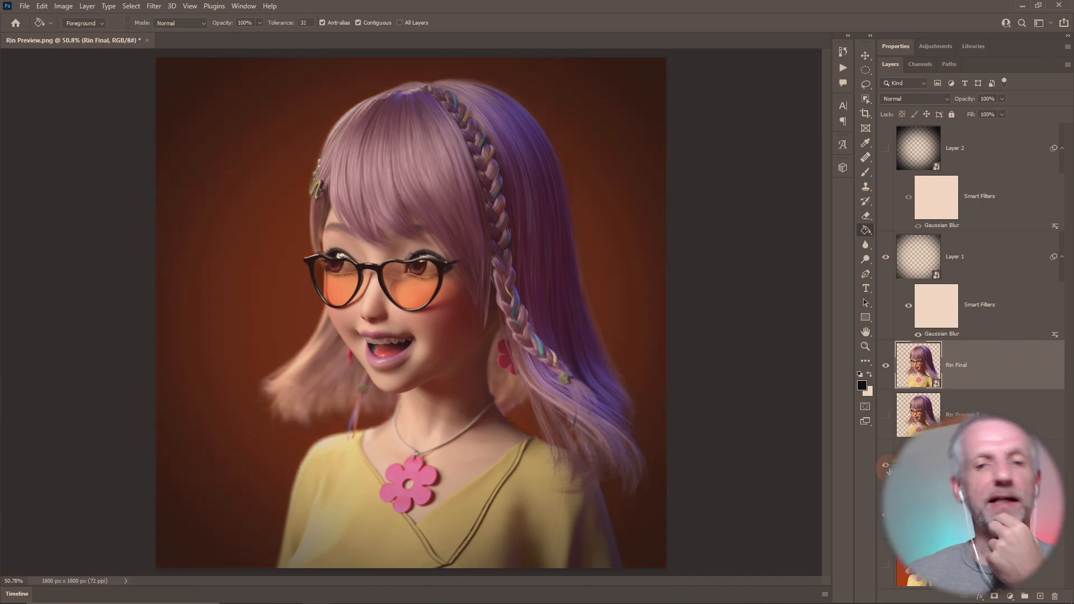
click(887, 466)
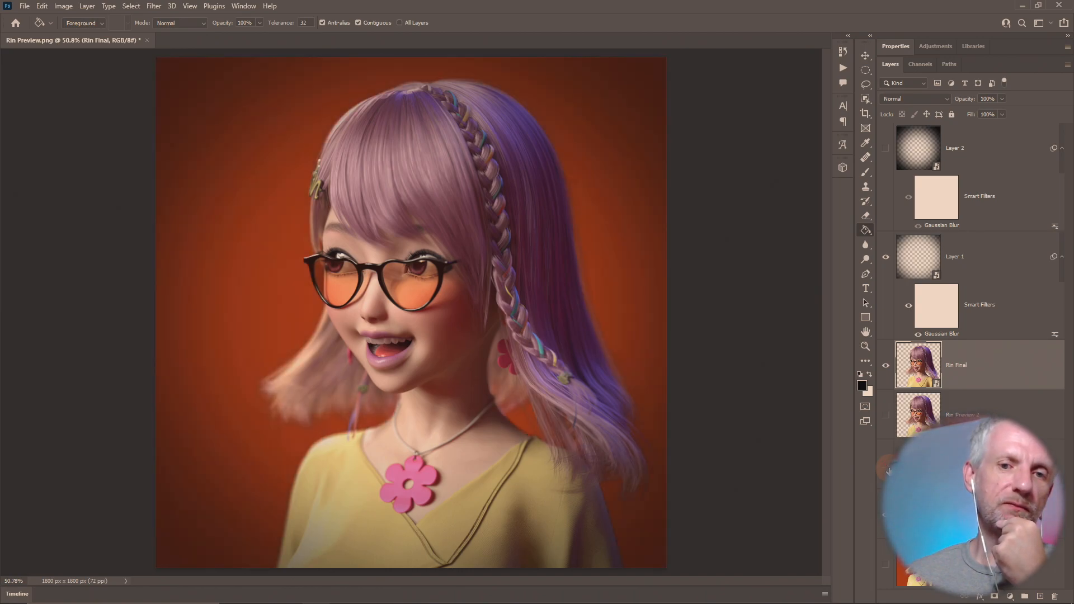
Step: Raise the opacity of the Layer 1 vignette to 77%
click(928, 265)
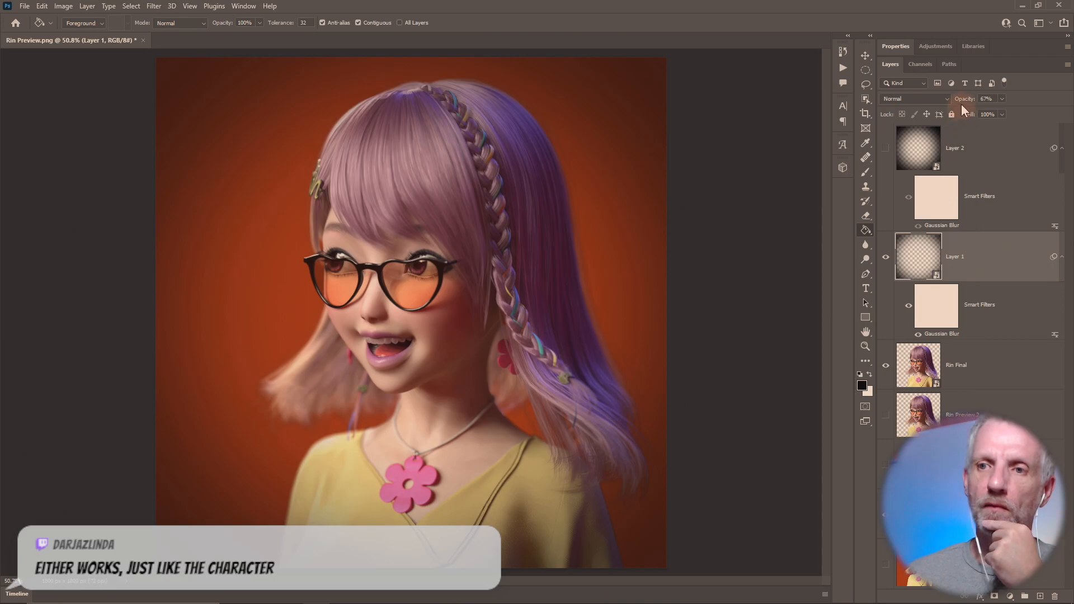
drag(964, 101, 971, 99)
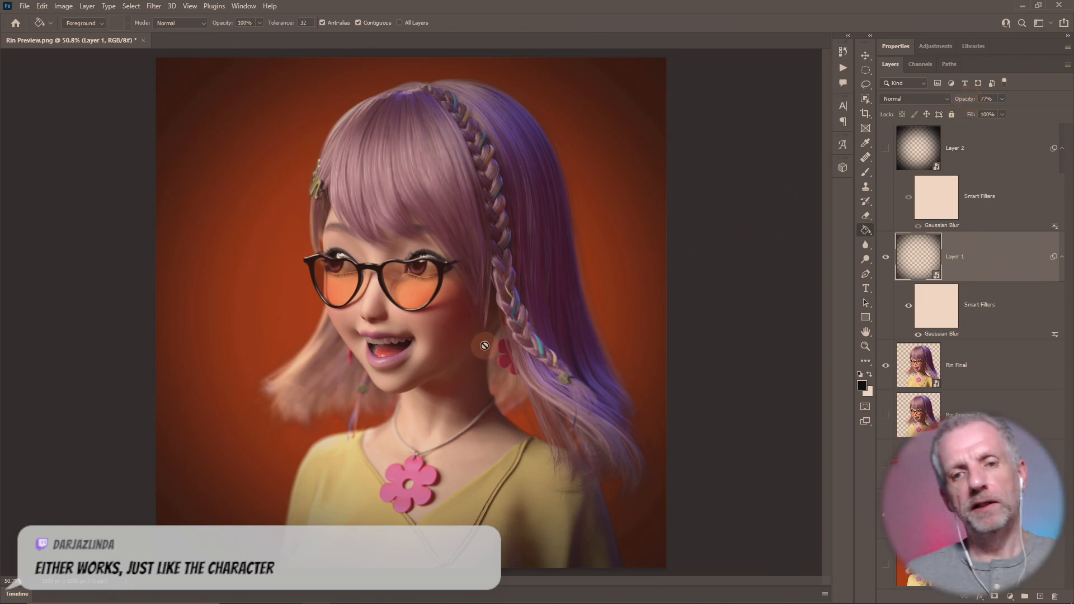
Step: Examine the composite up close, from the face and braided hair edges to the flower pendant and shirt, and return to the full image
alt+scroll(489, 350, up, 5)
drag(432, 255, 612, 304)
alt+scroll(611, 305, down, 6)
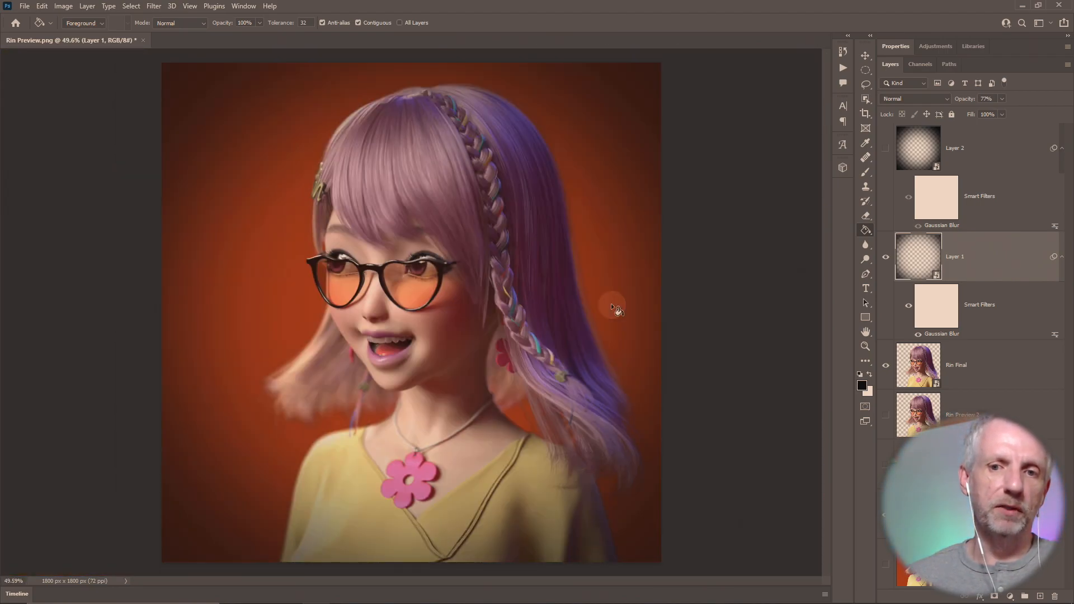
alt+scroll(613, 307, up, 4)
alt+scroll(613, 307, up, 3)
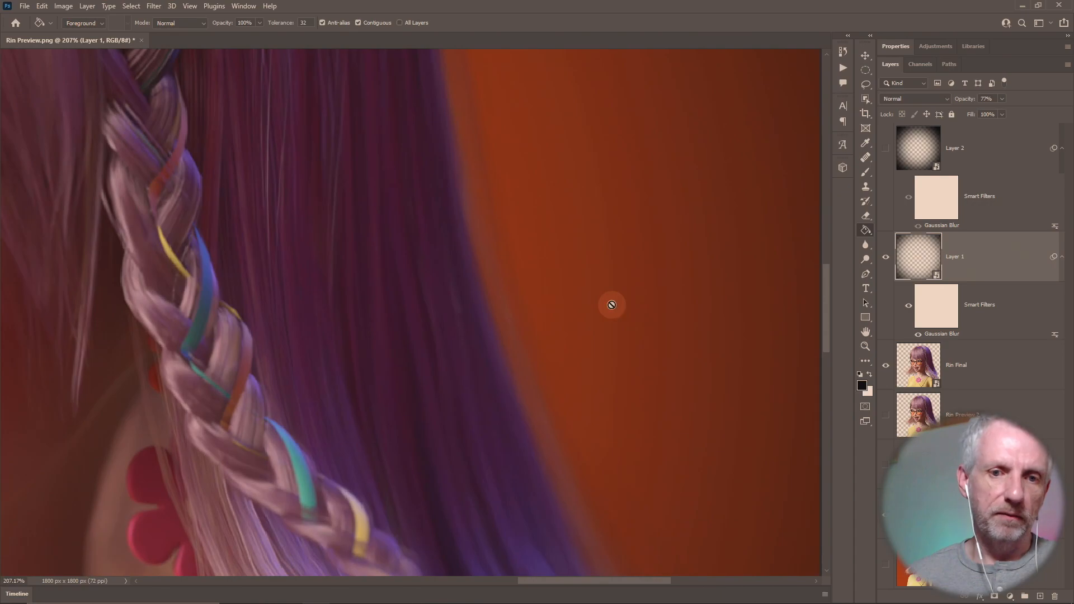
drag(635, 286, 635, 61)
drag(593, 335, 456, 154)
drag(430, 318, 816, 254)
drag(523, 312, 772, 142)
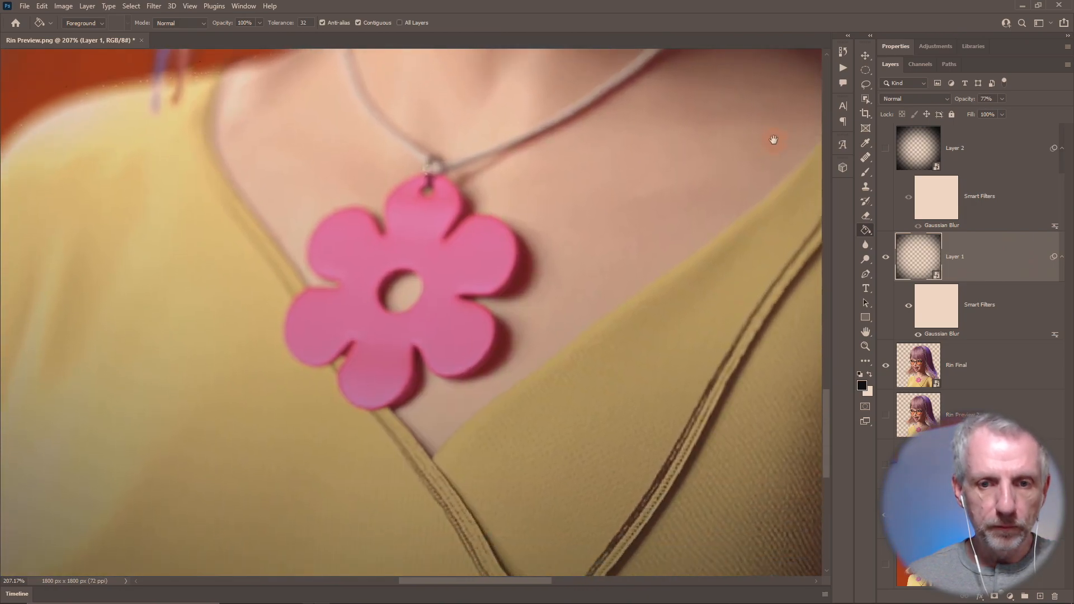
drag(719, 300, 749, 341)
drag(432, 328, 541, 456)
key(ctrl+0)
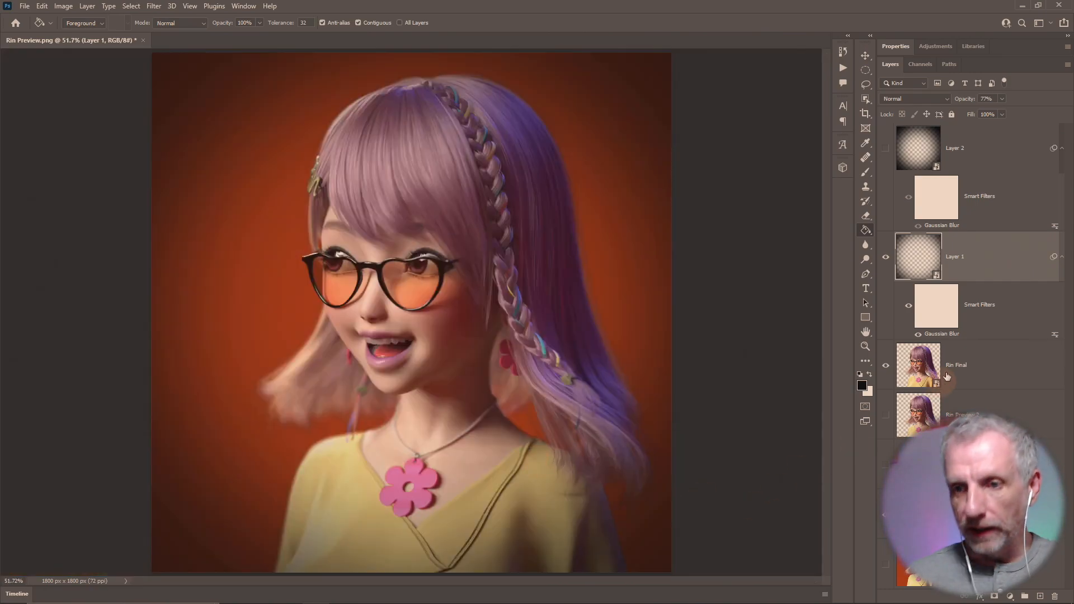
Step: Add a Brightness/Contrast adjustment layer above Rin Final and clip it to that layer
click(935, 358)
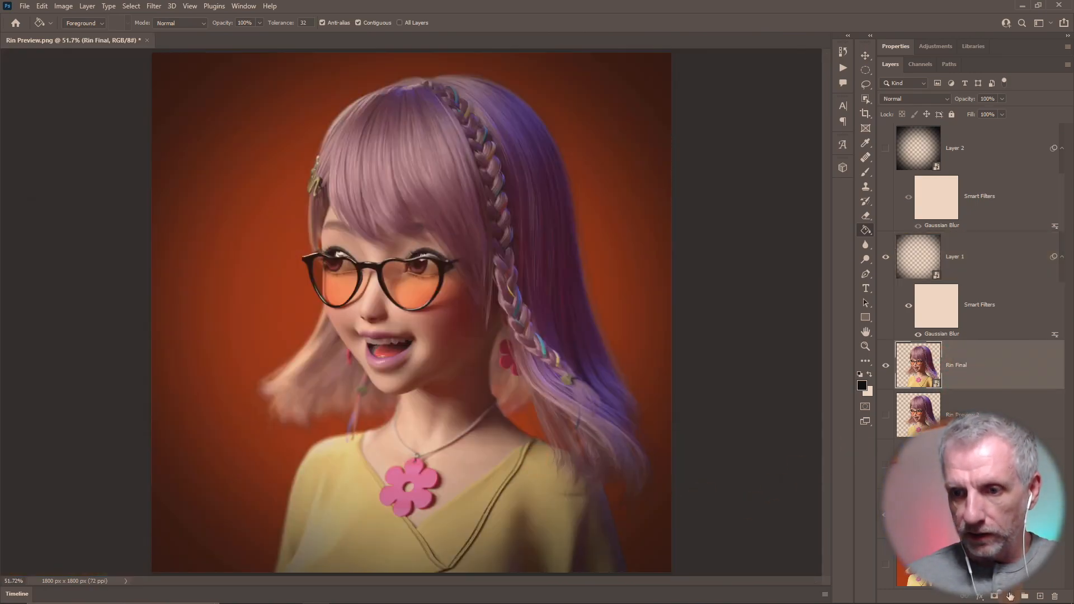
click(1010, 597)
click(1040, 431)
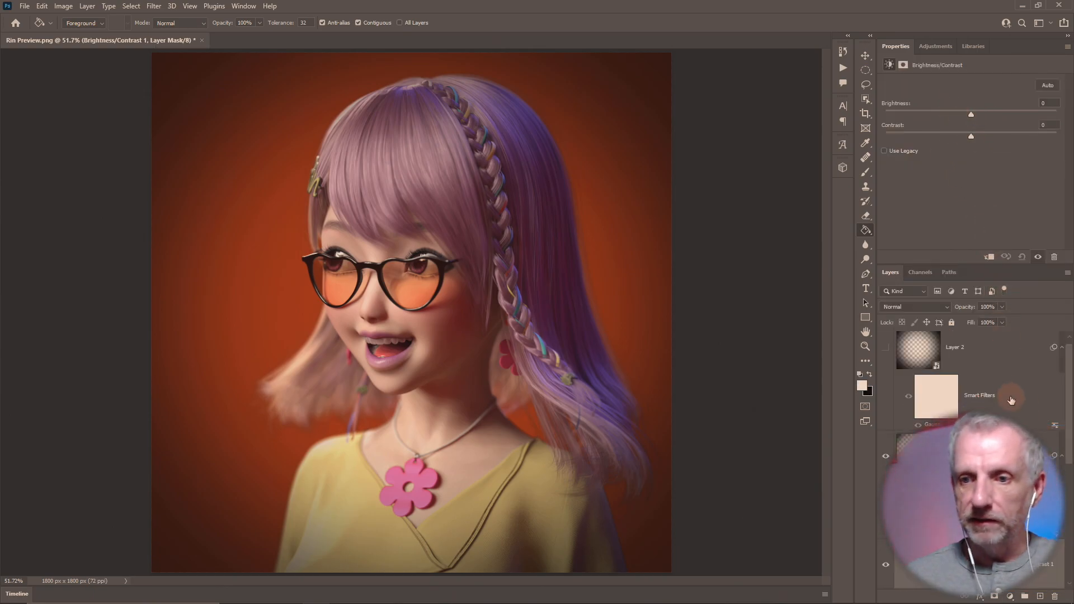
scroll(973, 448, down, 5)
scroll(974, 392, up, 2)
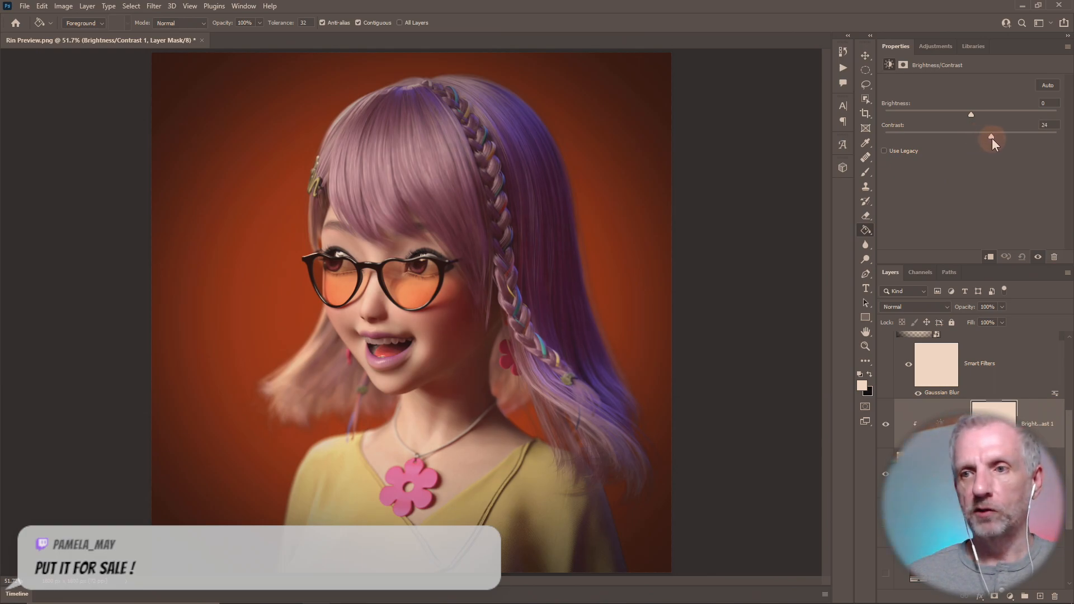
Step: Set the adjustment's contrast to 25 and its brightness to 0, and compare the portrait with and without it
drag(992, 139, 966, 118)
click(971, 115)
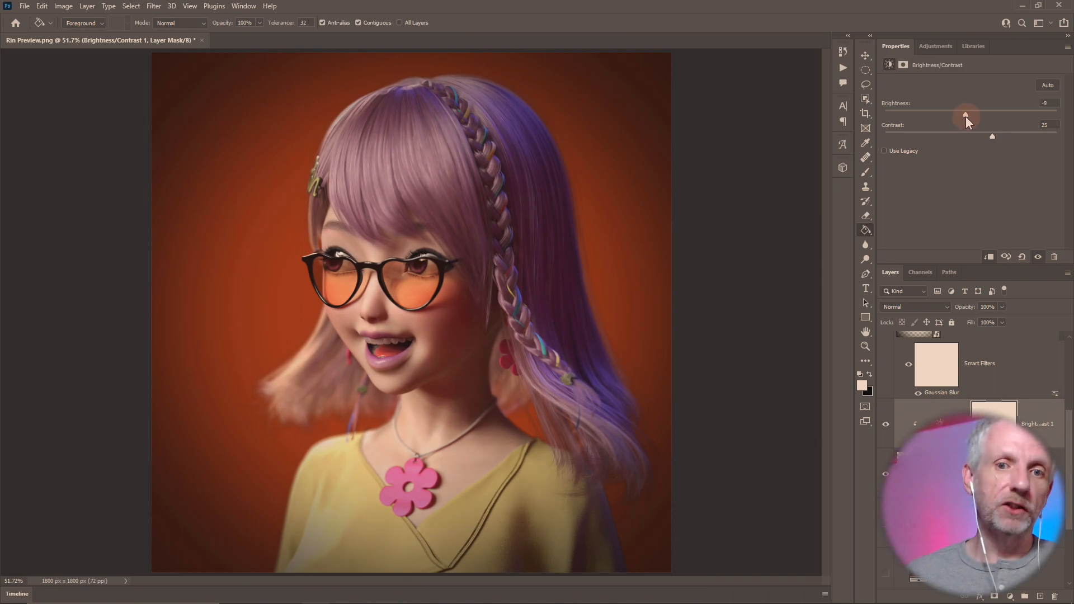
drag(970, 117, 974, 115)
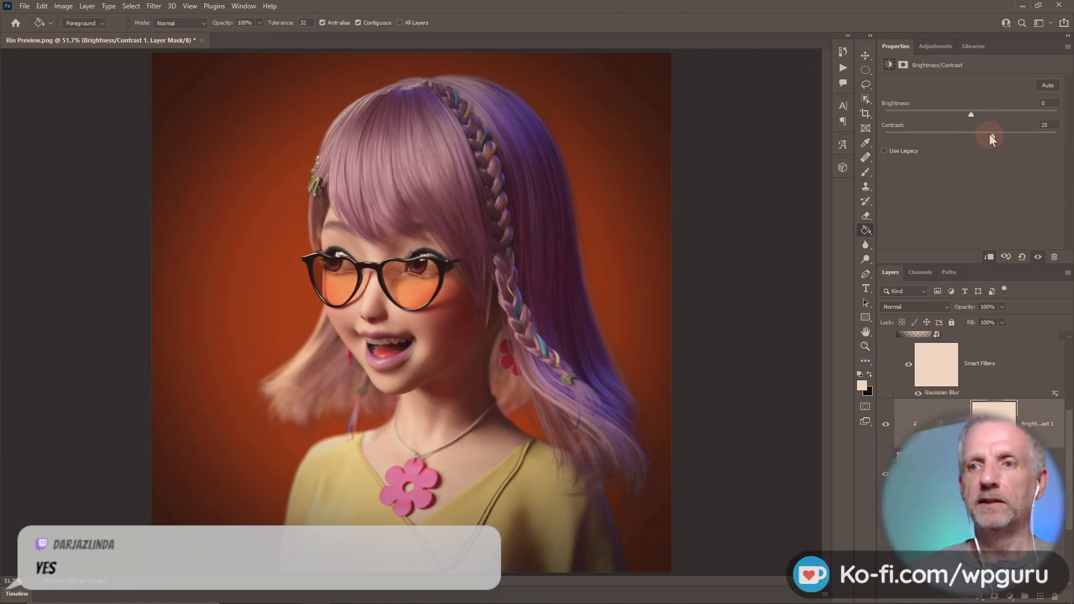
click(887, 426)
click(888, 428)
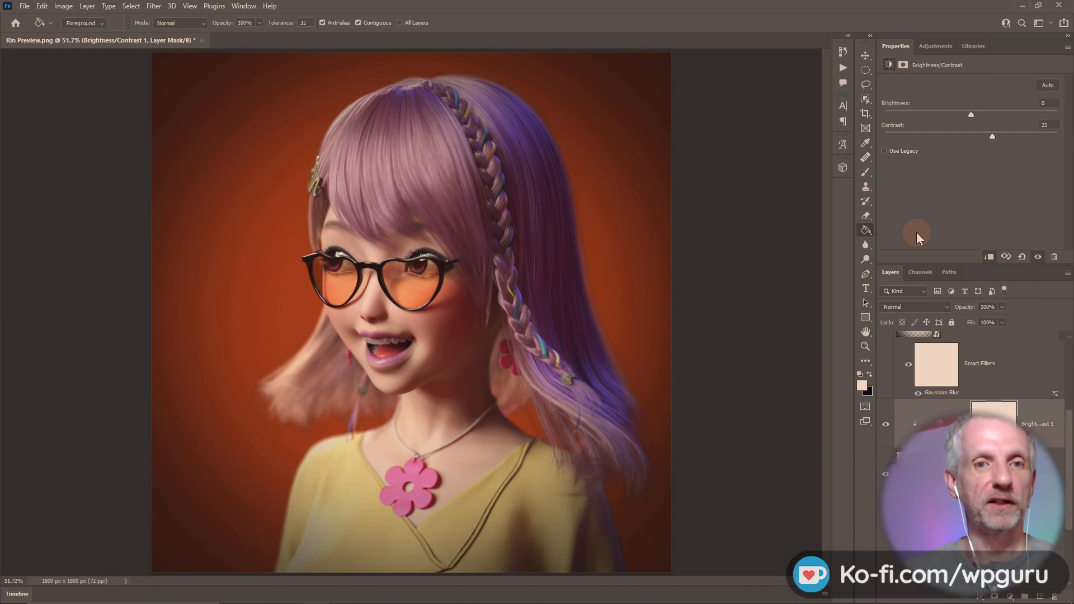
Step: Hide the interface panels and examine the finished portrait, both fitted to the screen and enlarged around the face and braid
key(Tab)
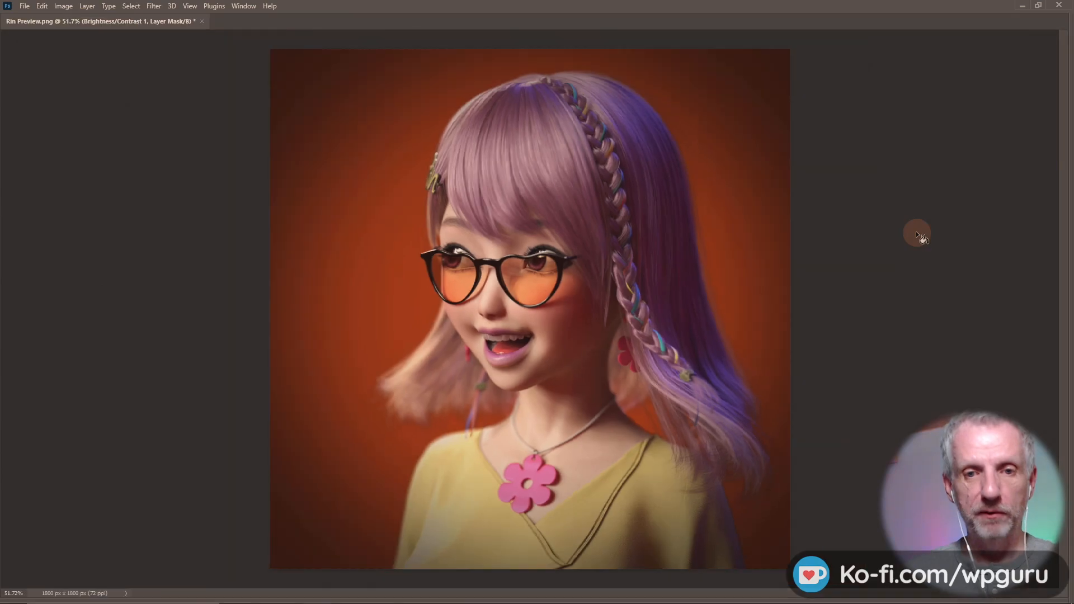
key(ctrl+0)
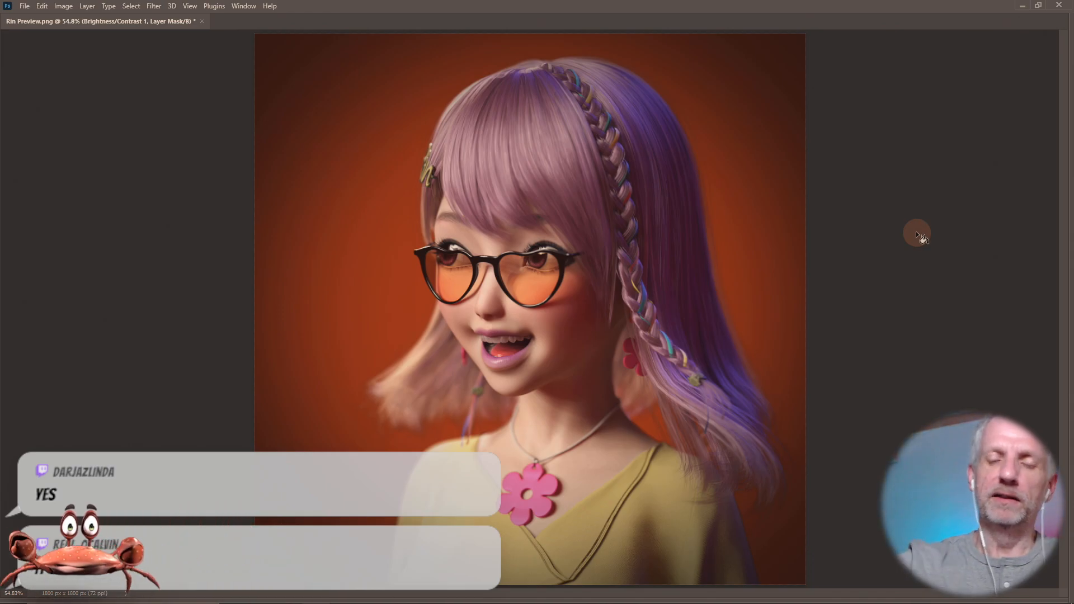
alt+scroll(688, 355, up, 5)
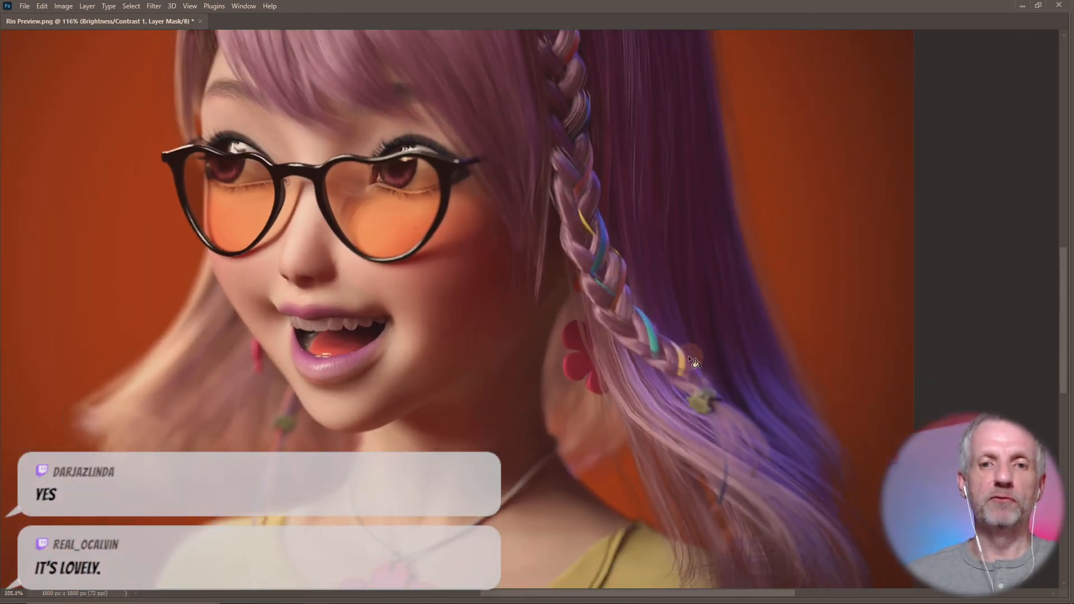
alt+scroll(688, 355, down, 2)
drag(613, 274, 706, 273)
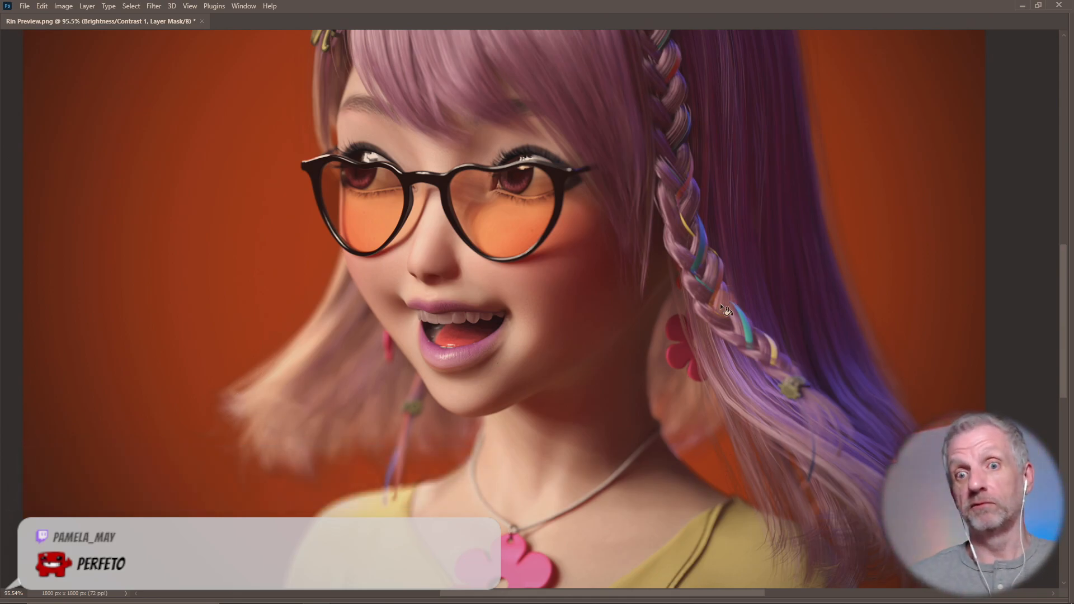
alt+scroll(727, 308, down, 5)
drag(671, 287, 618, 298)
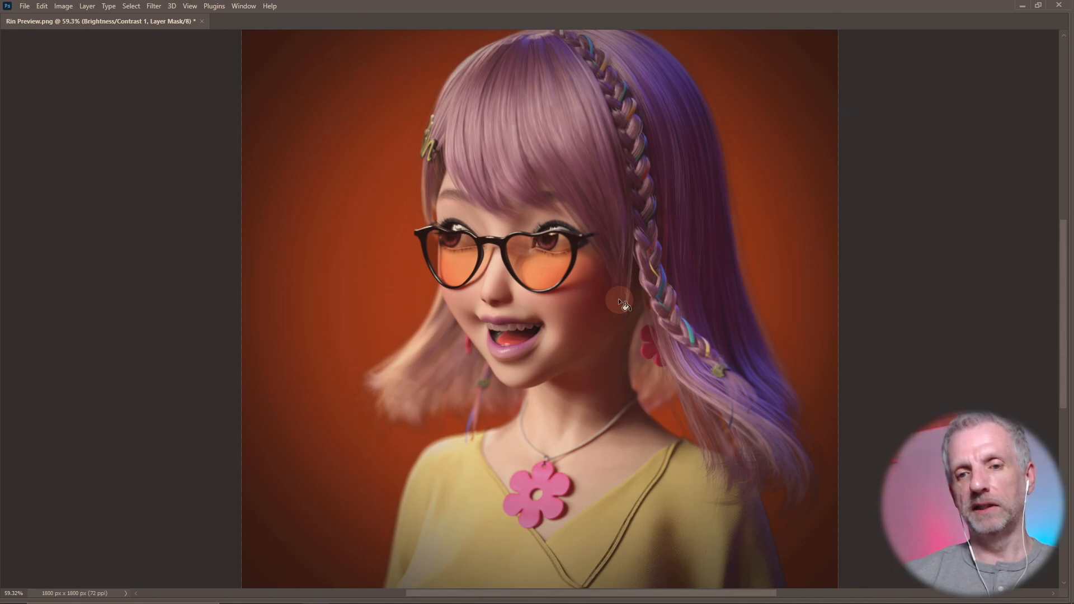
alt+scroll(619, 298, down, 1)
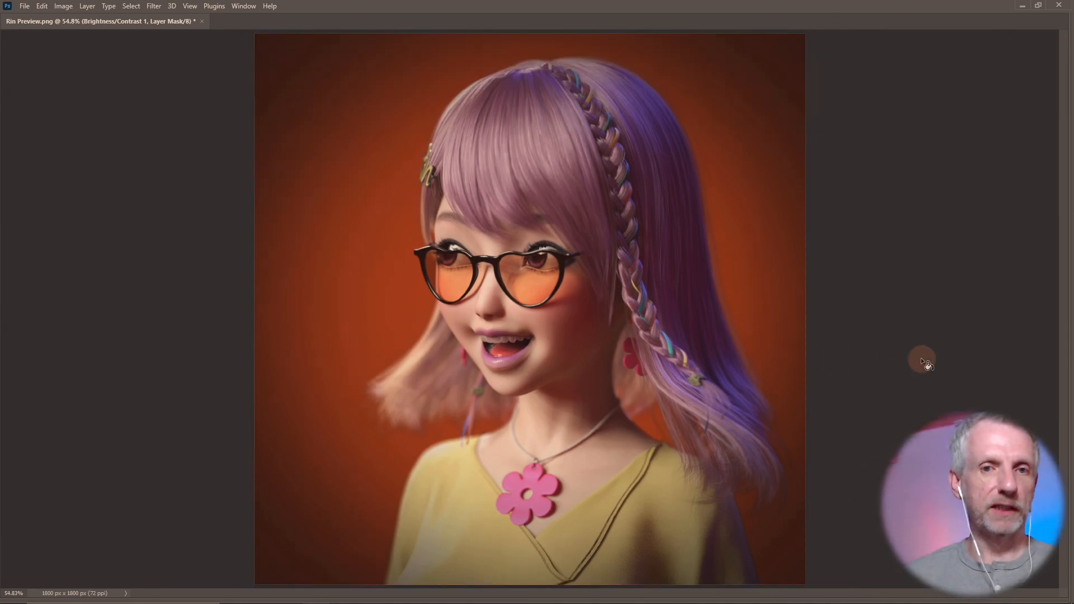
Step: Save the layered document to the Desktop in Photoshop format as Rin Final.psd
click(24, 6)
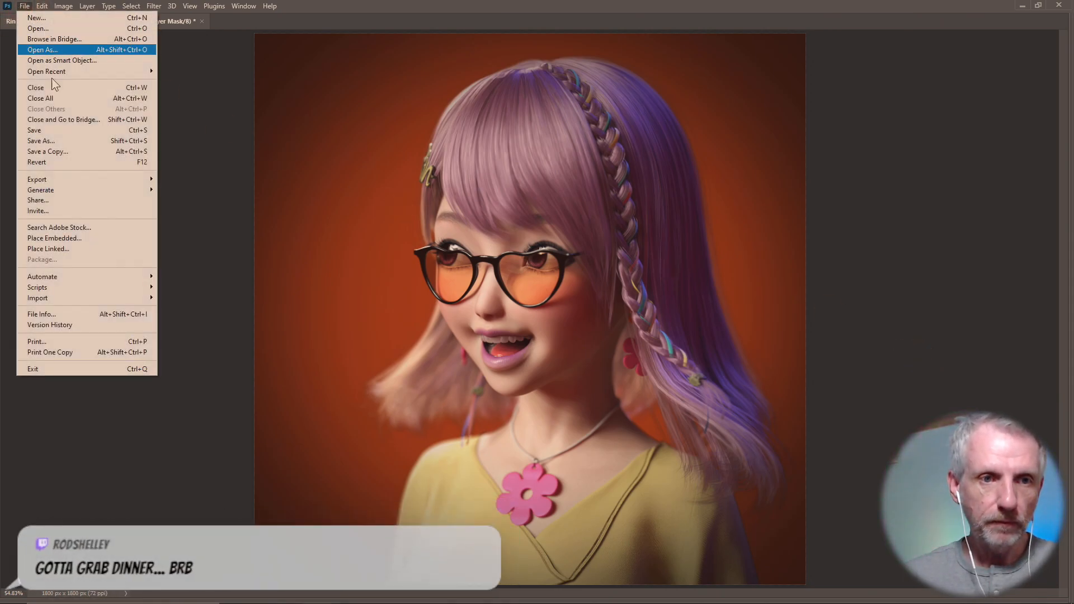
click(119, 177)
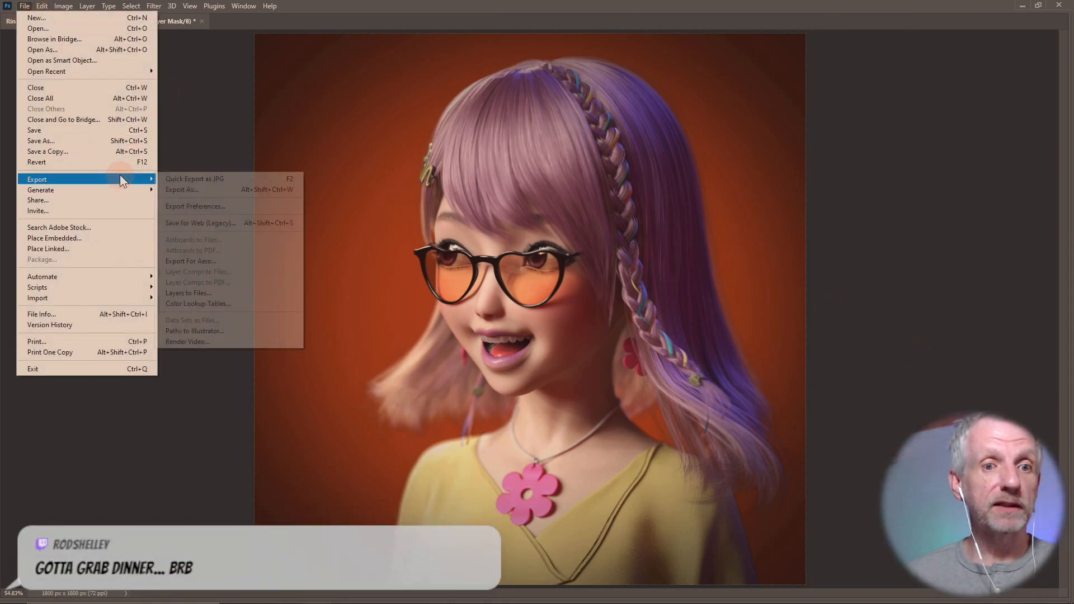
click(111, 143)
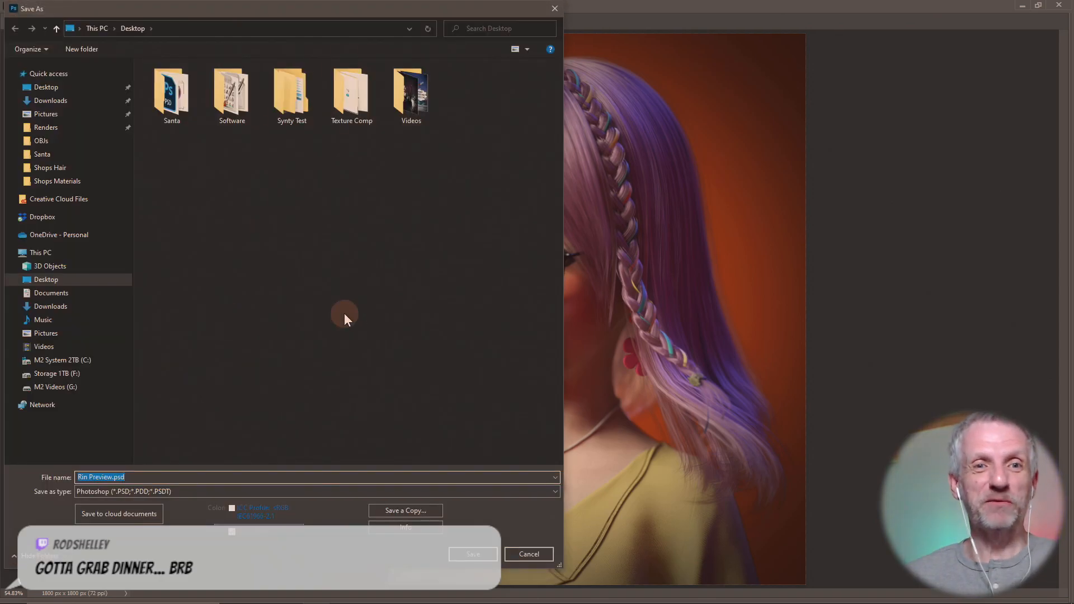
click(271, 362)
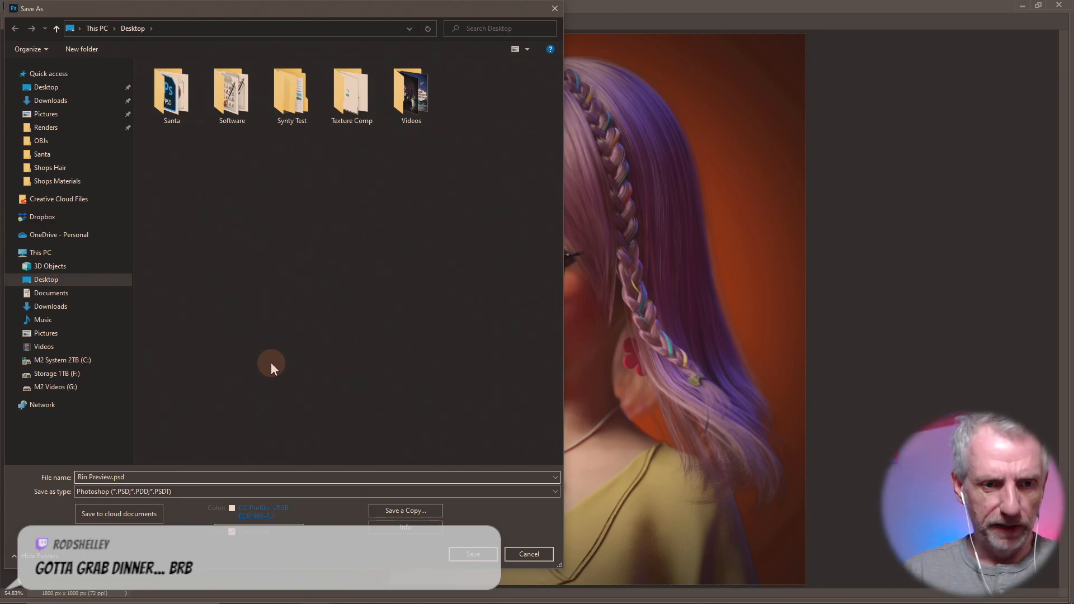
text(Final)
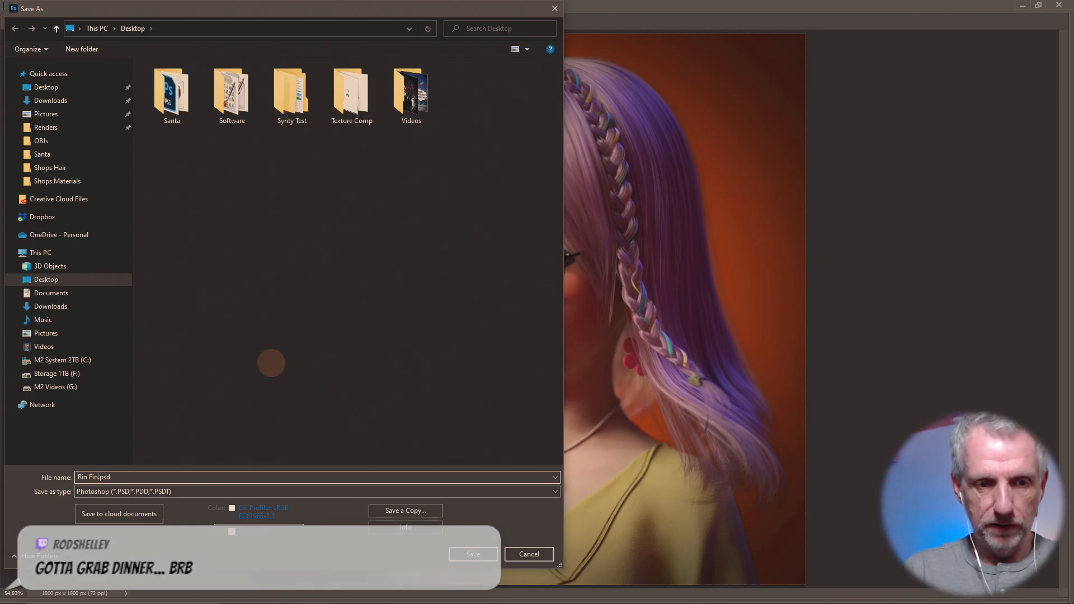
key(Return)
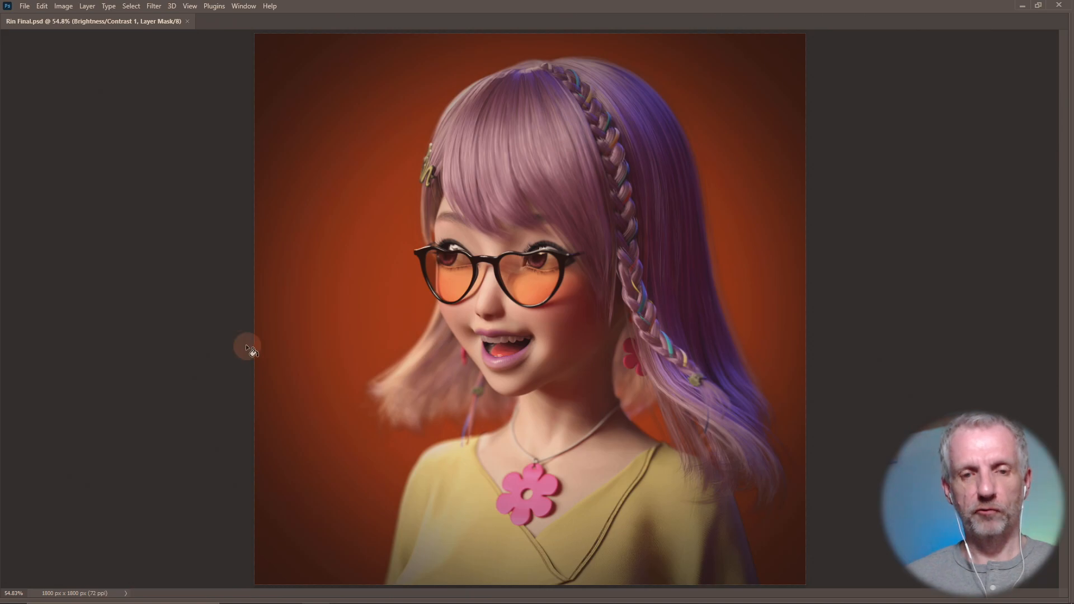